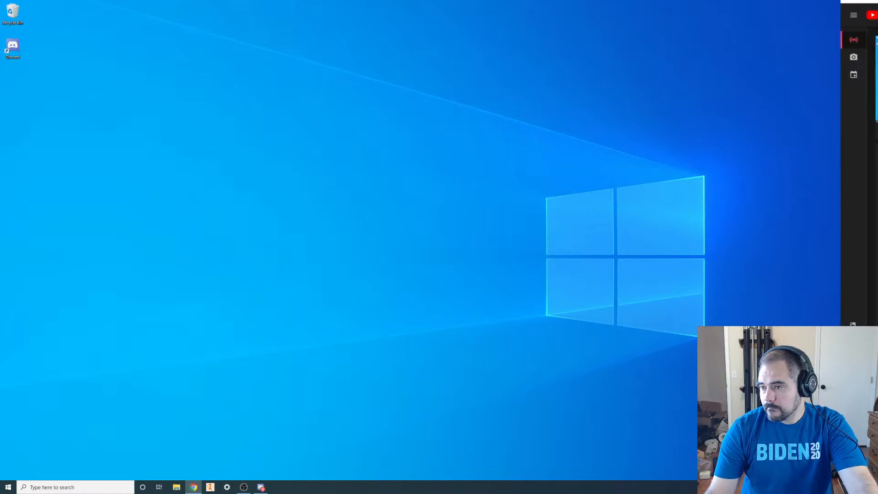
# - Switch to Autodesk Inventor, where the SubcontrabassoonFull assembly is open
pyautogui.moveTo(877, 16)
pyautogui.mouseDown()
pyautogui.moveTo(685, 64)
pyautogui.moveTo(877, 39)
pyautogui.moveTo(877, 16)
pyautogui.mouseUp()
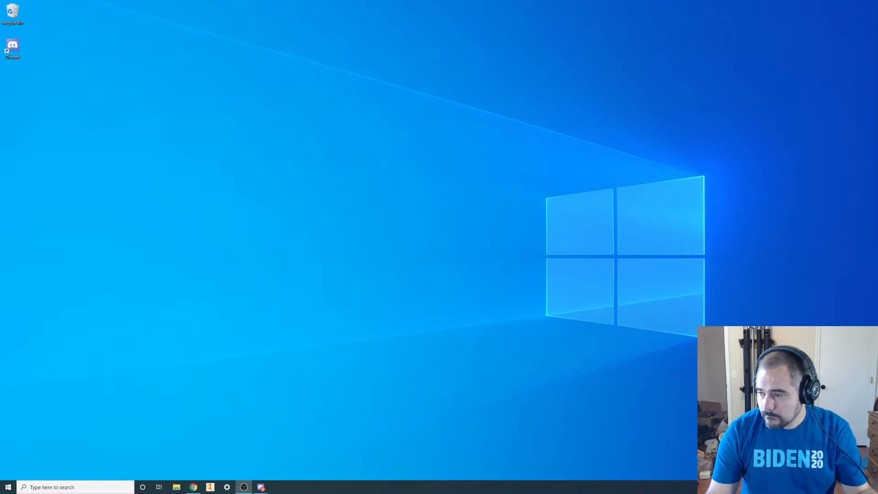
pyautogui.hotkey('alt', 'Tab')
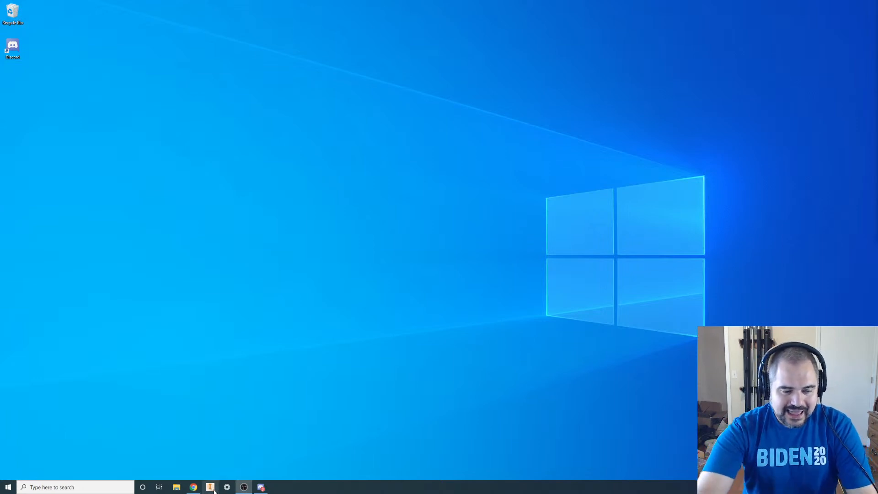
pyautogui.click(213, 488)
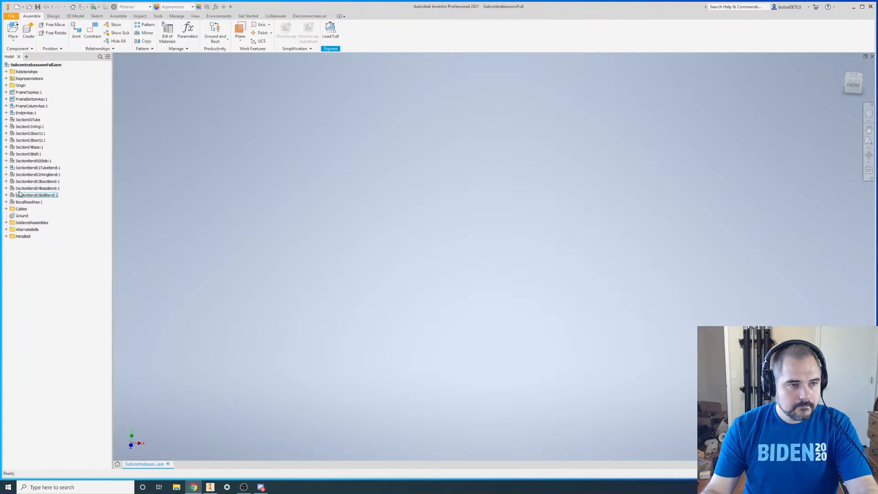
# - Examine the instrument's bare support frame, from the end pin and bottom plate to the top plate
pyautogui.scroll(-4, 286, 315)
pyautogui.scroll(2, 366, 262)
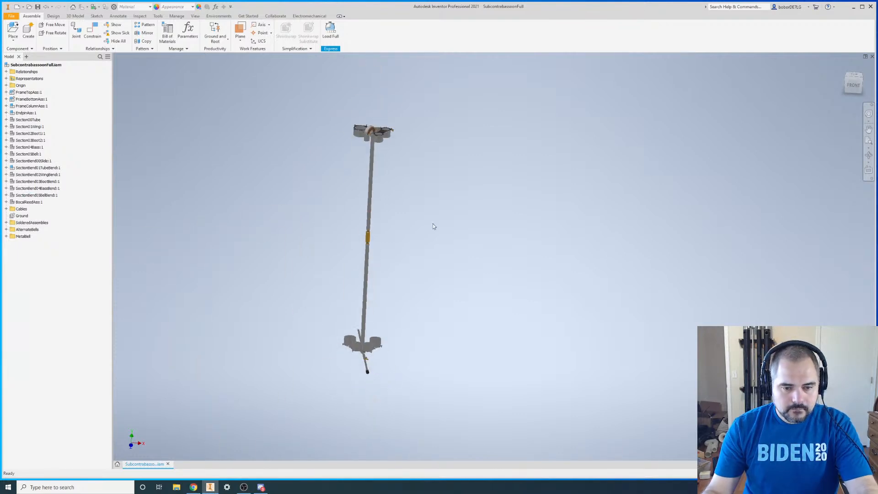
pyautogui.moveTo(861, 83); pyautogui.dragTo(840, 93)
pyautogui.press('F4')
pyautogui.moveTo(408, 211); pyautogui.dragTo(395, 109)
pyautogui.scroll(4, 393, 240)
pyautogui.scroll(-7, 501, 205)
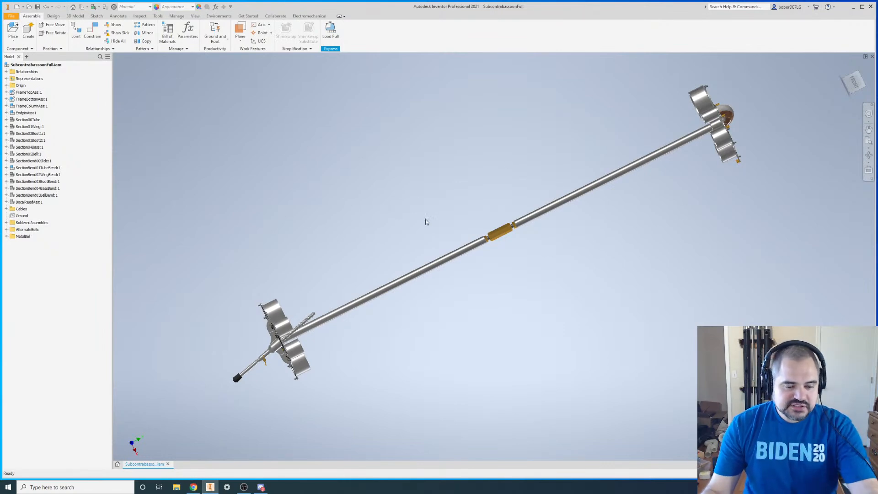
pyautogui.scroll(-2, 440, 222)
pyautogui.scroll(3, 440, 222)
pyautogui.scroll(-1, 448, 216)
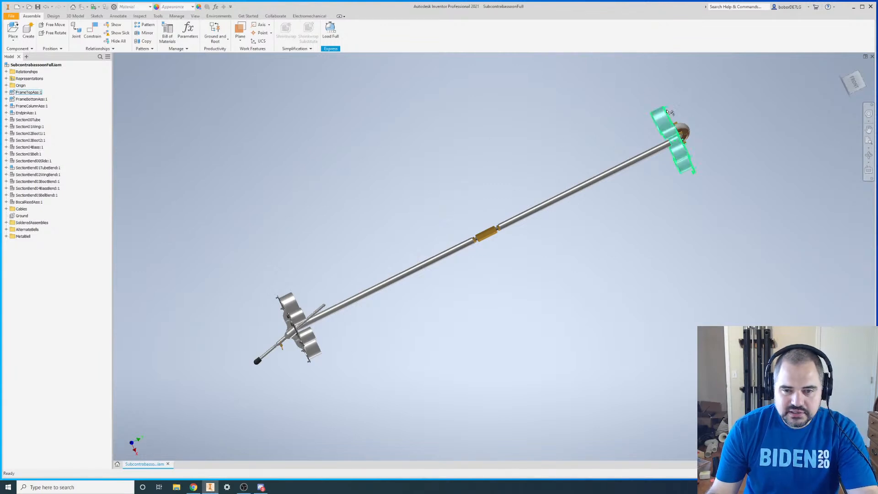
pyautogui.keyDown('shift'); pyautogui.moveTo(563, 213); pyautogui.dragTo(521, 243, button='middle'); pyautogui.keyUp('shift')
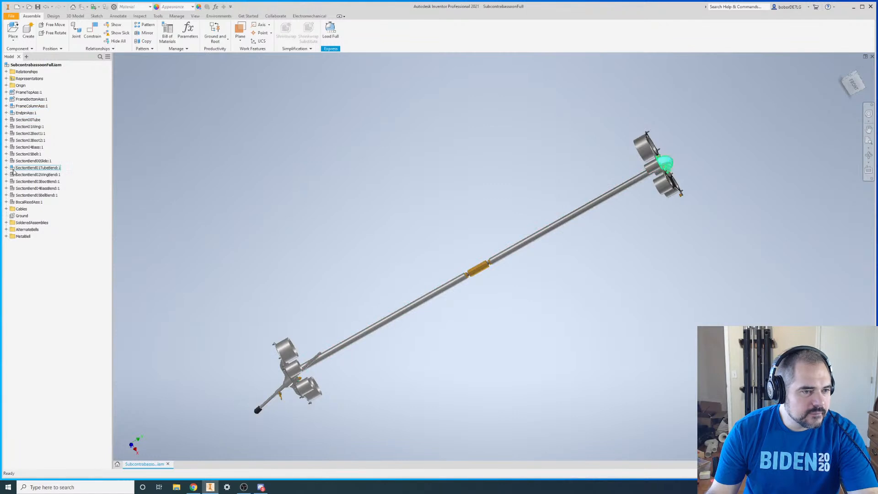
# - Make all components from Section00Tube through SectionBend00Slide visible
pyautogui.click(29, 119)
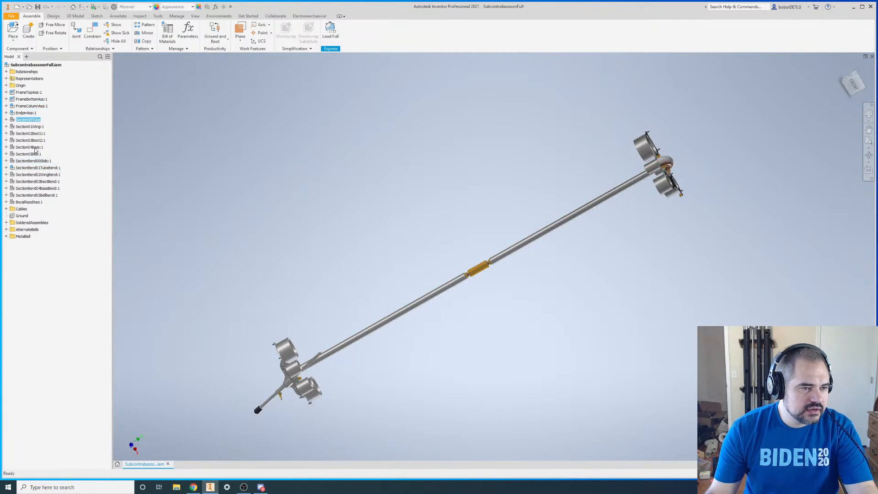
pyautogui.keyDown('shift'); pyautogui.click(33, 161); pyautogui.keyUp('shift')
pyautogui.rightClick(33, 162)
pyautogui.click(35, 165)
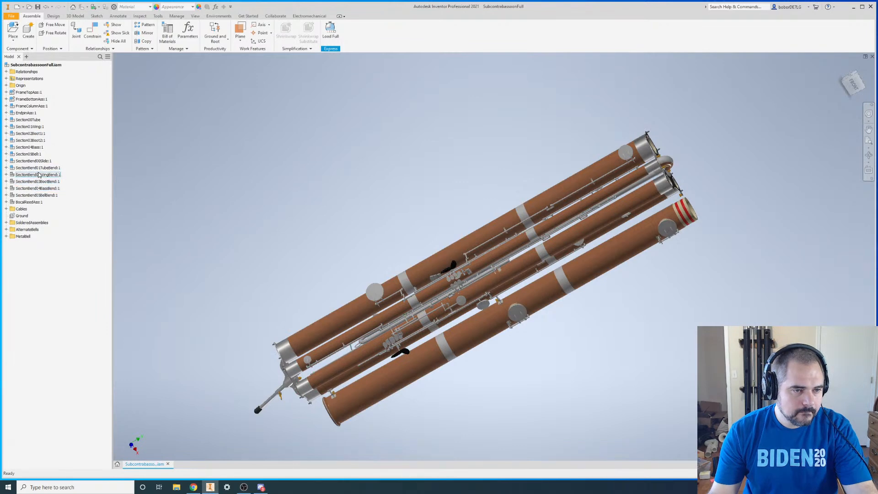
pyautogui.scroll(2, 448, 200)
pyautogui.scroll(-2, 448, 199)
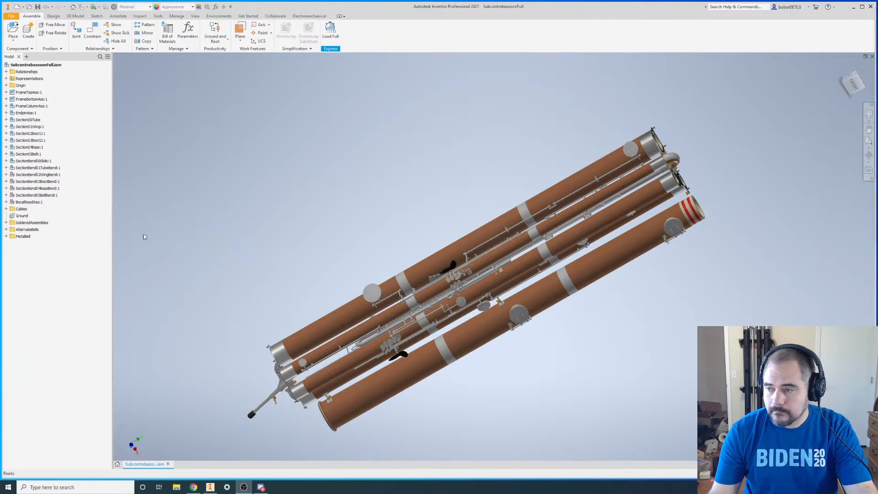
# - Make the components from SectionBend02WingBend through BocalReedAss visible, together with the Cables folder
pyautogui.click(33, 176)
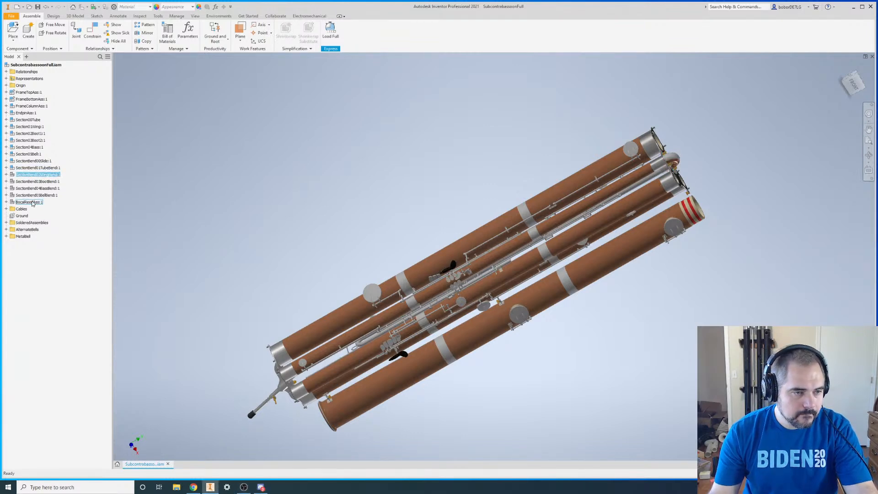
pyautogui.keyDown('shift'); pyautogui.click(21, 209); pyautogui.keyUp('shift')
pyautogui.rightClick(21, 209)
pyautogui.click(41, 290)
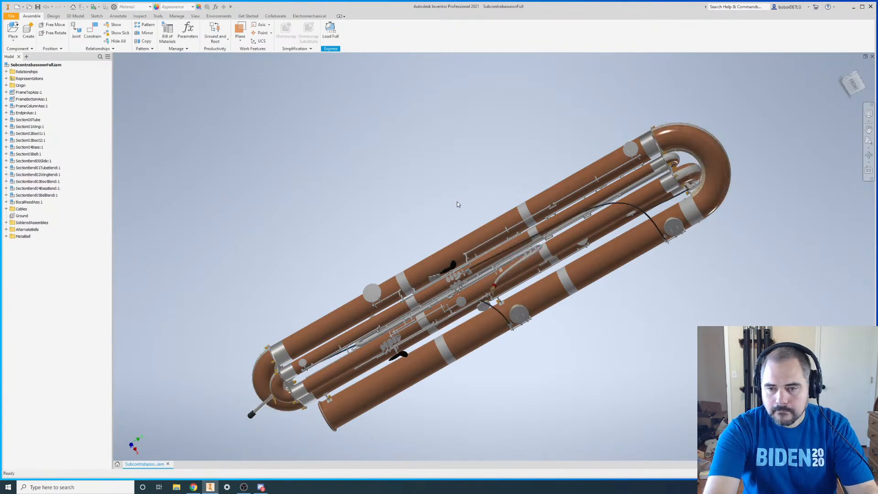
pyautogui.keyDown('shift'); pyautogui.moveTo(516, 257); pyautogui.dragTo(502, 279, button='middle'); pyautogui.keyUp('shift')
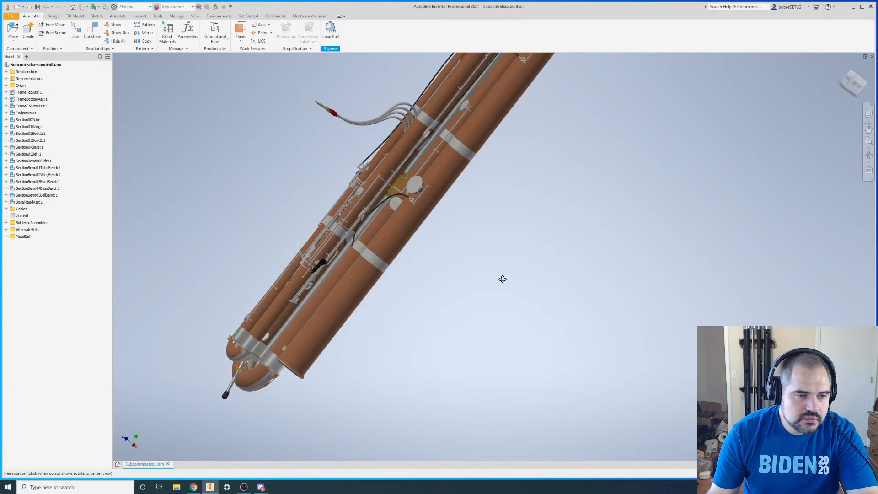
# - Make the contents of the MetalBell folder visible on the instrument
pyautogui.click(23, 236)
pyautogui.hotkey('alt', 'v')
pyautogui.press('F4')
pyautogui.moveTo(523, 306); pyautogui.dragTo(550, 404)
pyautogui.press('Escape')
pyautogui.scroll(1, 425, 336)
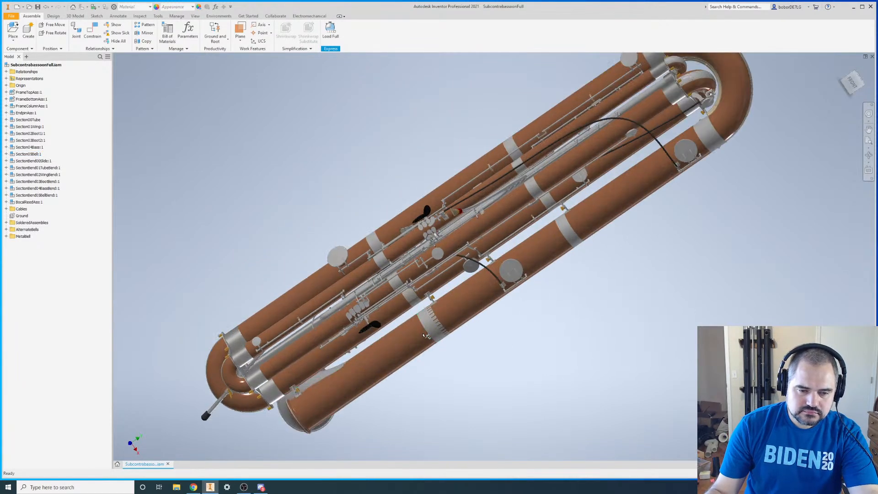
pyautogui.scroll(-1, 411, 302)
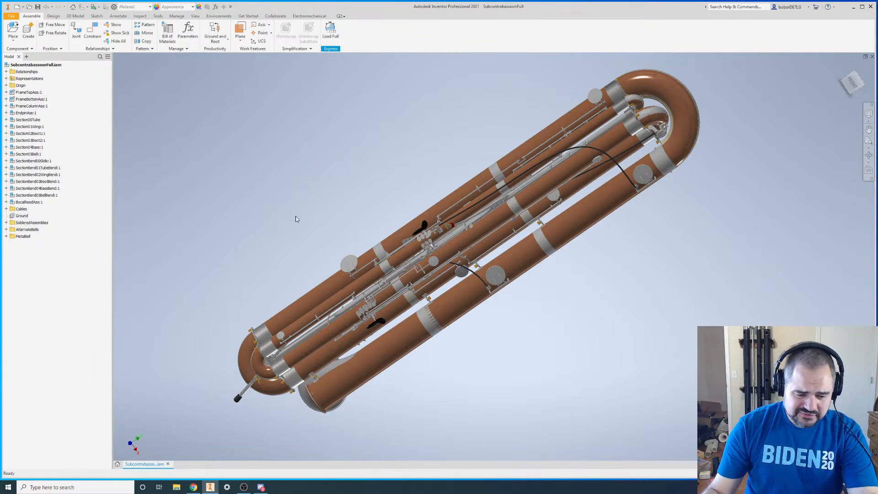
# - Examine the complete instrument with its metal bell, keywork and bends from several angles
pyautogui.press('F4')
pyautogui.moveTo(519, 313); pyautogui.dragTo(519, 402)
pyautogui.press('Escape')
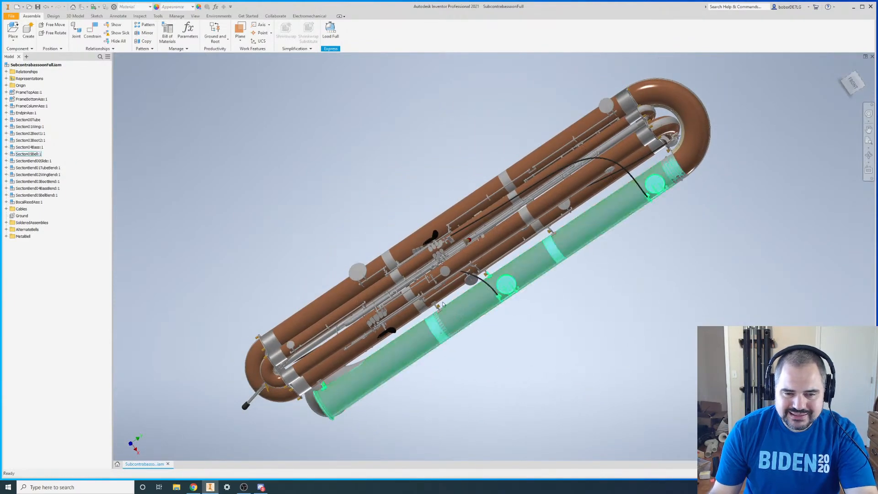
pyautogui.scroll(5, 432, 227)
pyautogui.scroll(-6, 443, 229)
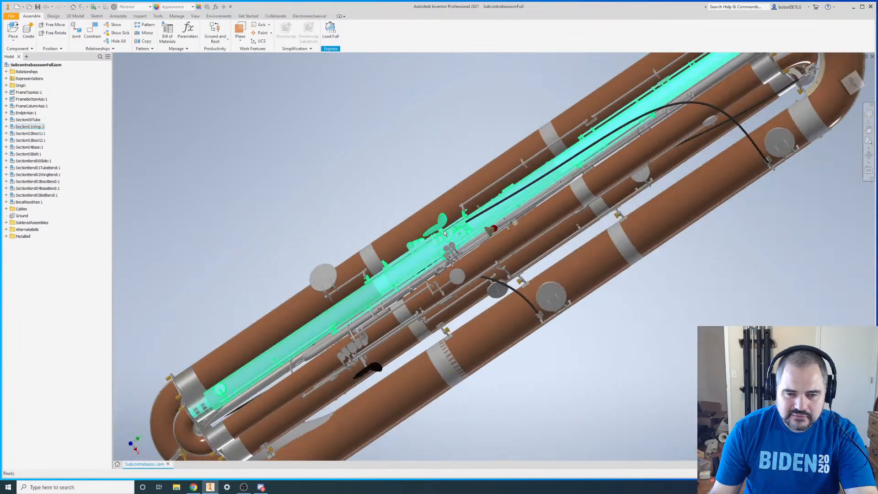
pyautogui.scroll(-2, 443, 230)
pyautogui.scroll(3, 444, 229)
pyautogui.press('F4')
pyautogui.moveTo(521, 341); pyautogui.dragTo(550, 292)
pyautogui.press('Escape')
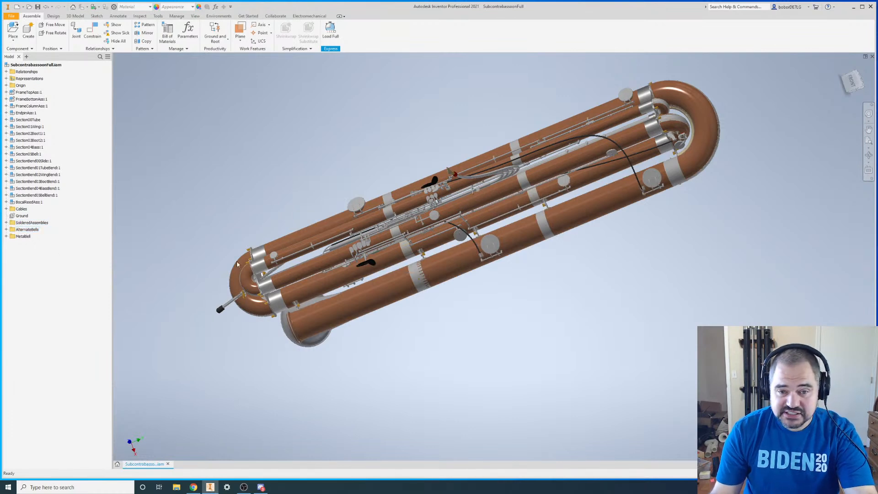
pyautogui.keyDown('shift'); pyautogui.moveTo(429, 240); pyautogui.dragTo(450, 275, button='middle'); pyautogui.keyUp('shift')
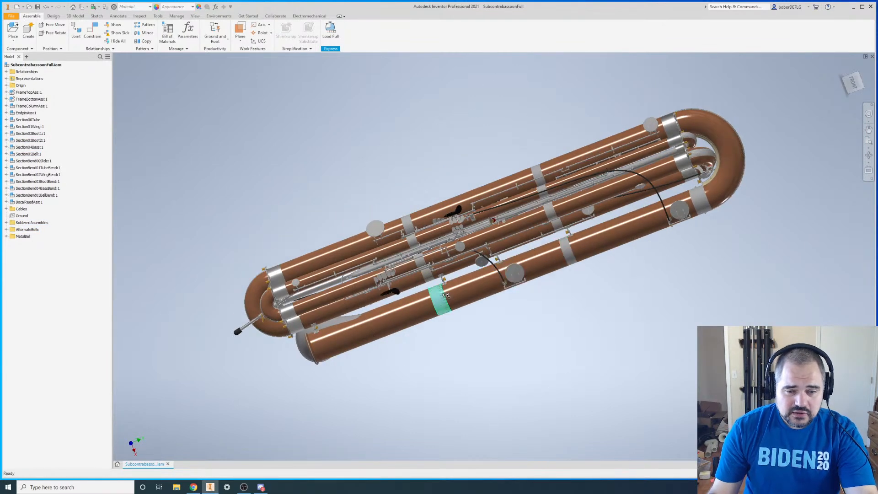
pyautogui.scroll(3, 449, 283)
pyautogui.scroll(-4, 448, 217)
pyautogui.scroll(-2, 447, 216)
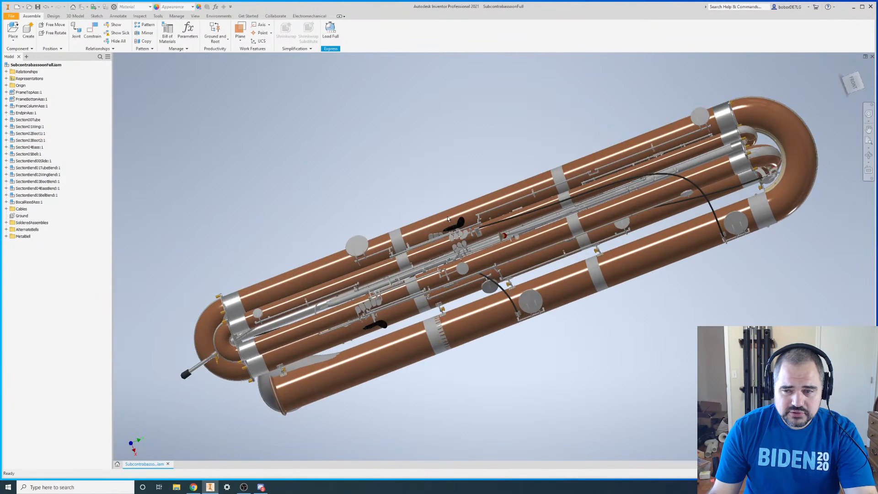
# - Show the contents of the AlternateBells folder and hide them again
pyautogui.rightClick(20, 230)
pyautogui.press('v')
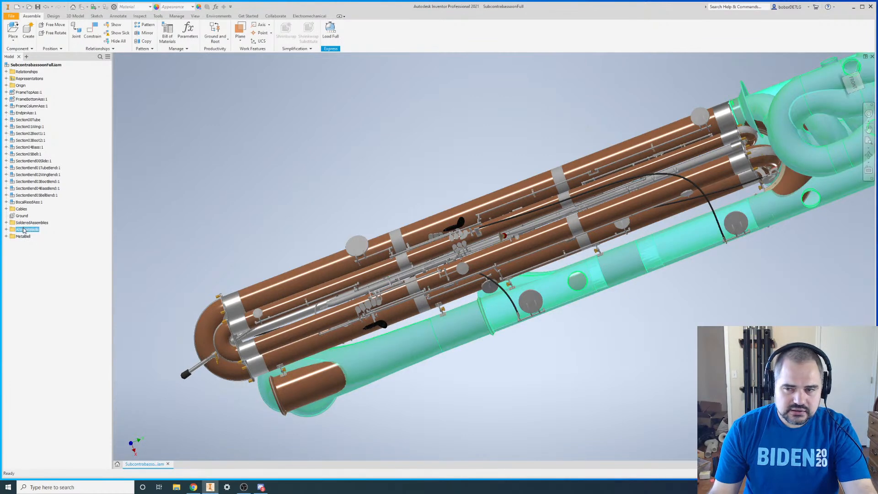
pyautogui.rightClick(31, 224)
pyautogui.press('Escape')
# - Hide the contents of the MetalBell and Cables folders
pyautogui.rightClick(22, 236)
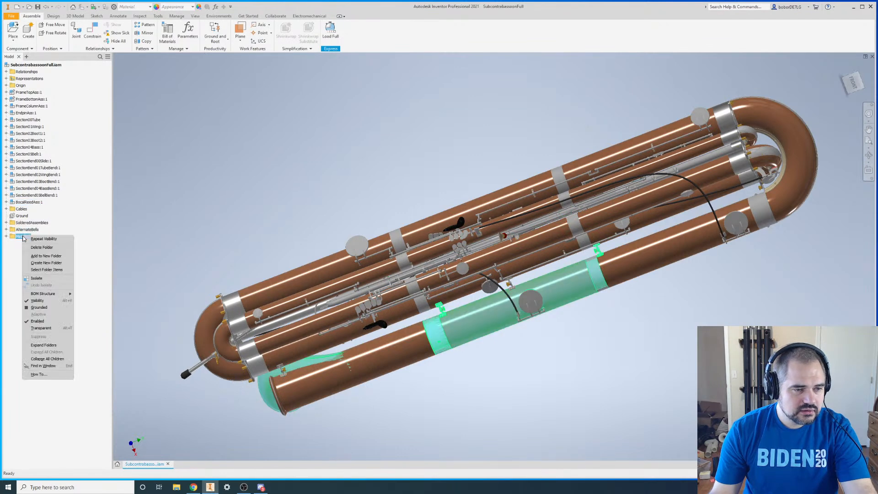
pyautogui.press('Escape')
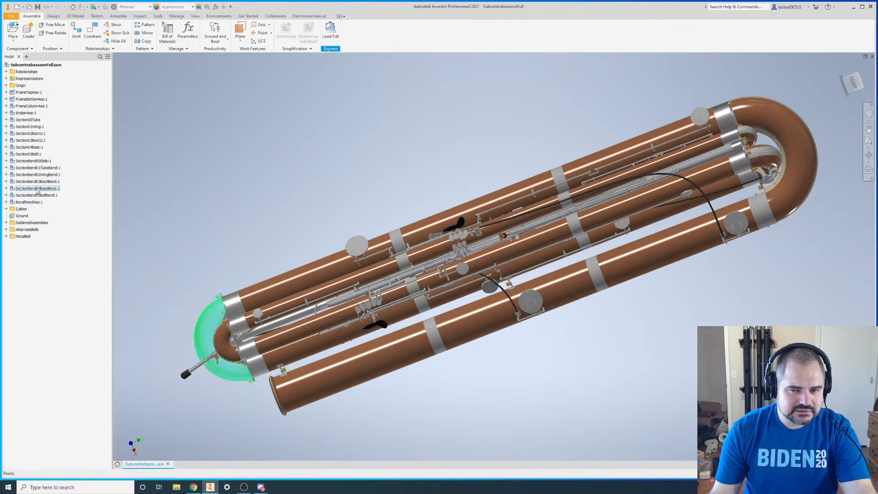
pyautogui.rightClick(25, 208)
pyautogui.press('Escape')
# - Hide all components from Section00Tube through BocalReedAss so that only the support frame stays displayed
pyautogui.click(28, 201)
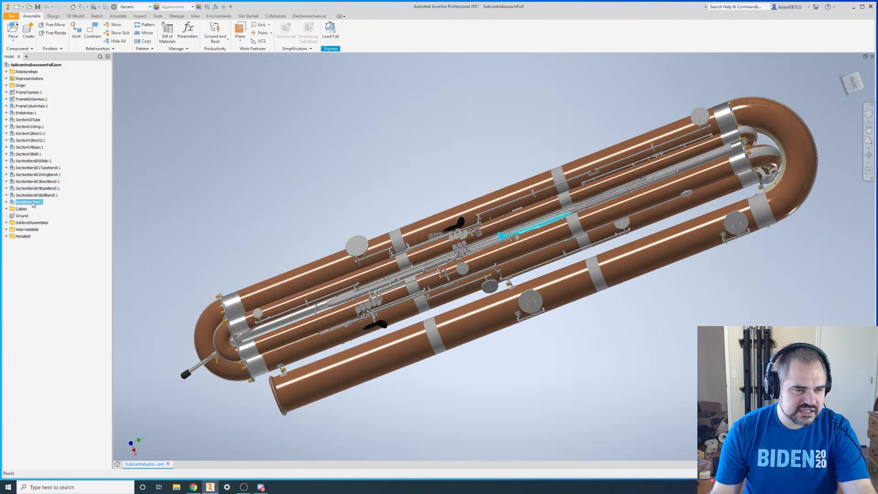
pyautogui.keyDown('shift'); pyautogui.click(28, 120); pyautogui.keyUp('shift')
pyautogui.rightClick(28, 122)
pyautogui.press('v')
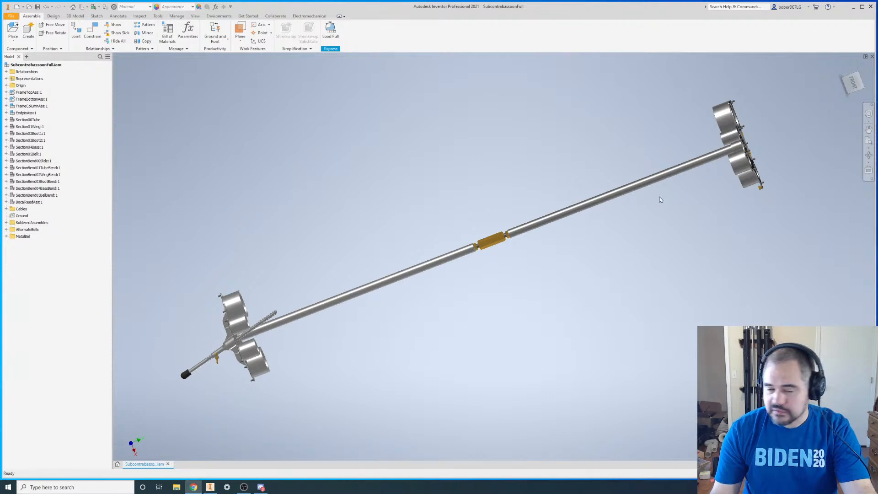
# - Hide the FrameTopAss component at the frame's upper end and show it again
pyautogui.click(399, 164)
pyautogui.scroll(1, 399, 164)
pyautogui.scroll(-1, 399, 163)
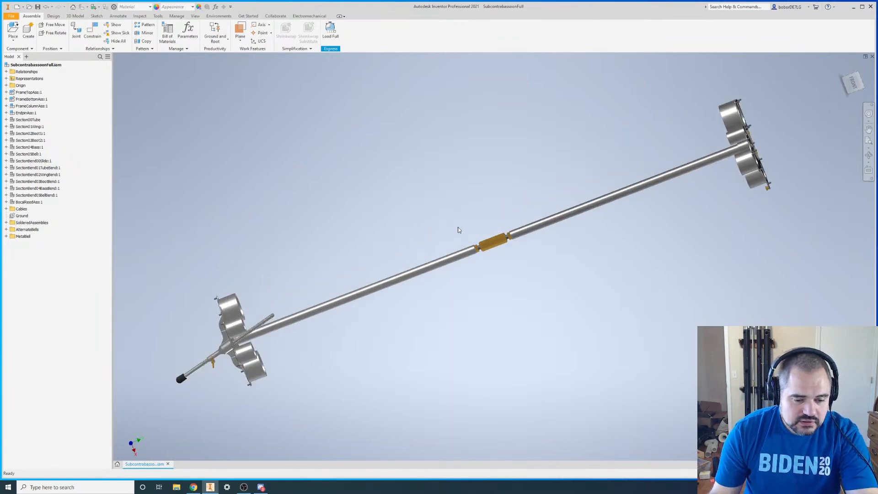
pyautogui.press('F4')
pyautogui.moveTo(488, 278); pyautogui.dragTo(489, 325)
pyautogui.press('Escape')
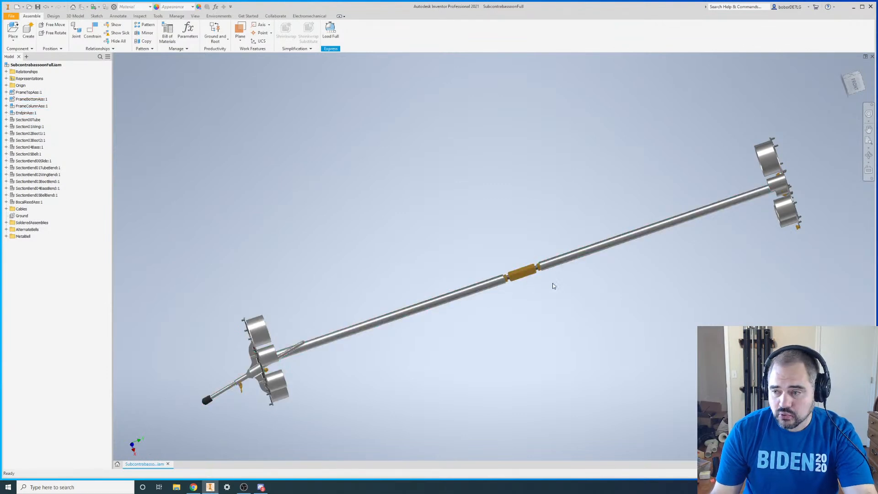
pyautogui.rightClick(30, 94)
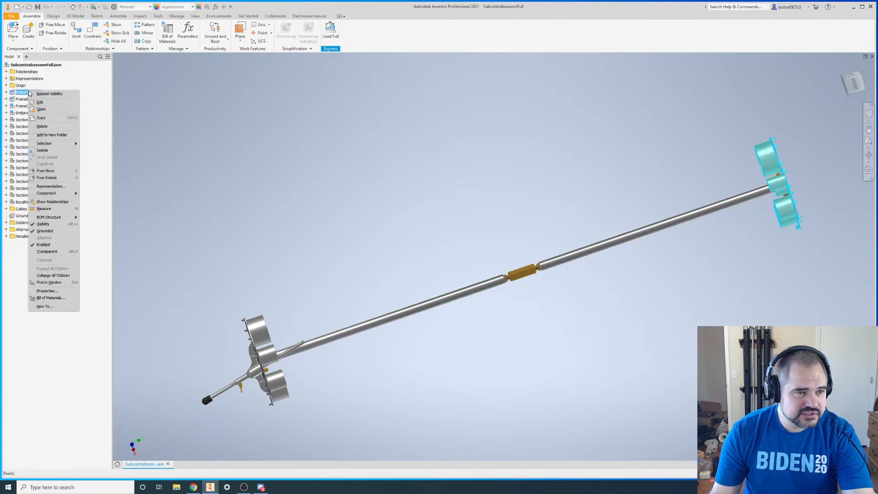
pyautogui.press('v')
pyautogui.rightClick(29, 93)
pyautogui.press('v')
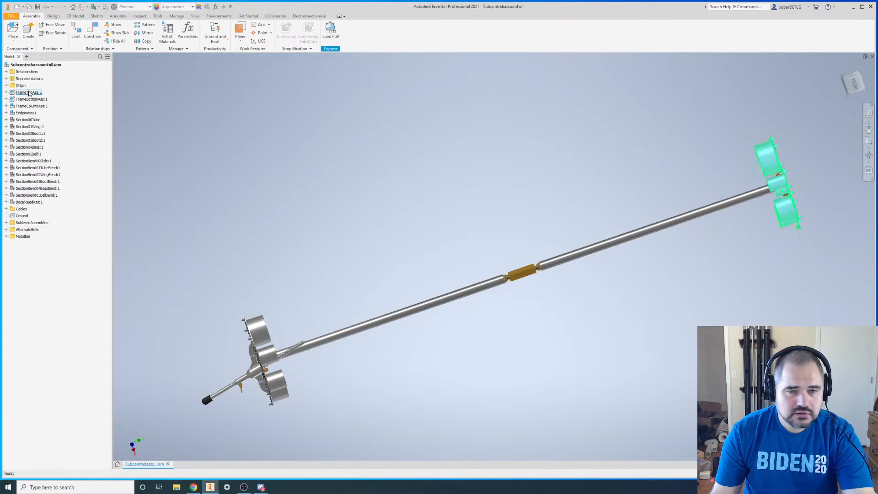
# - Open the FrameTopAss assembly in its own window and inspect the plate's gasket side and tube-socket side
pyautogui.rightClick(29, 94)
pyautogui.click(77, 114)
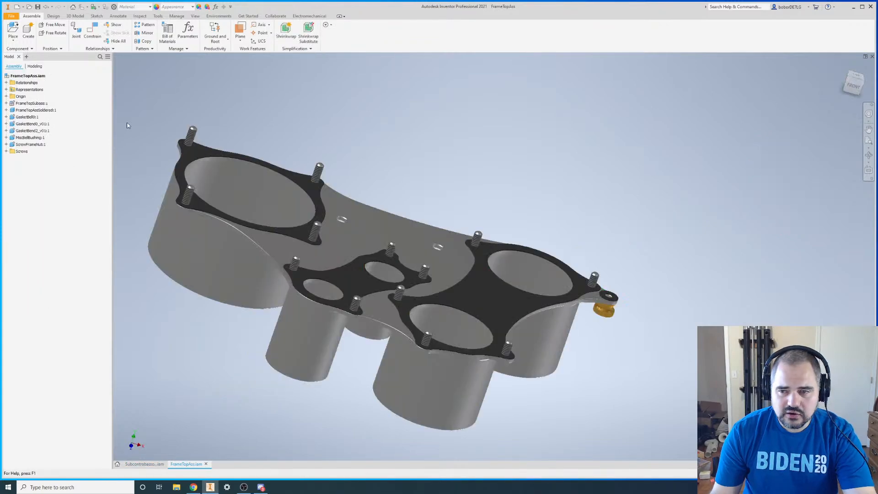
pyautogui.scroll(2, 502, 192)
pyautogui.scroll(-2, 481, 198)
pyautogui.press('F4')
pyautogui.moveTo(507, 304); pyautogui.dragTo(418, 267)
pyautogui.scroll(-2, 421, 292)
pyautogui.scroll(2, 421, 300)
pyautogui.keyDown('shift'); pyautogui.moveTo(420, 300); pyautogui.dragTo(437, 288, button='middle'); pyautogui.keyUp('shift')
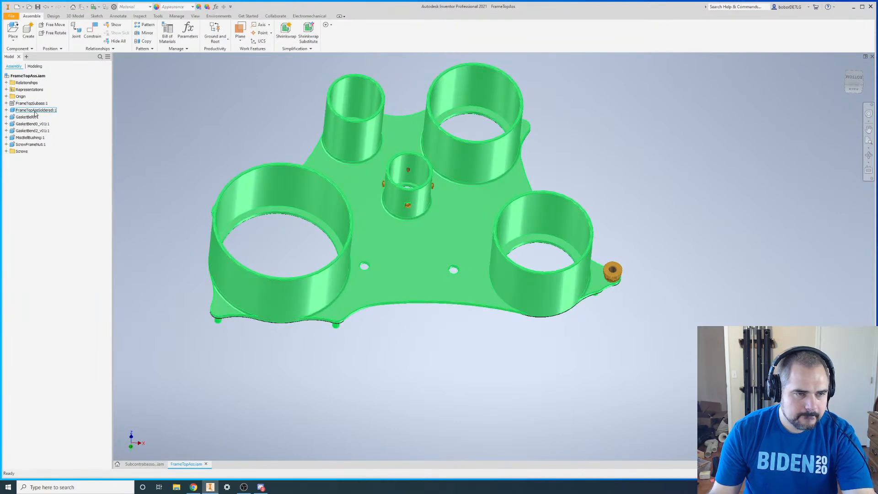
# - Open the FrameTopSubass subassembly in its own window and inspect the top plate with its studs and tenon bands
pyautogui.rightClick(35, 111)
pyautogui.click(37, 105)
pyautogui.rightClick(38, 105)
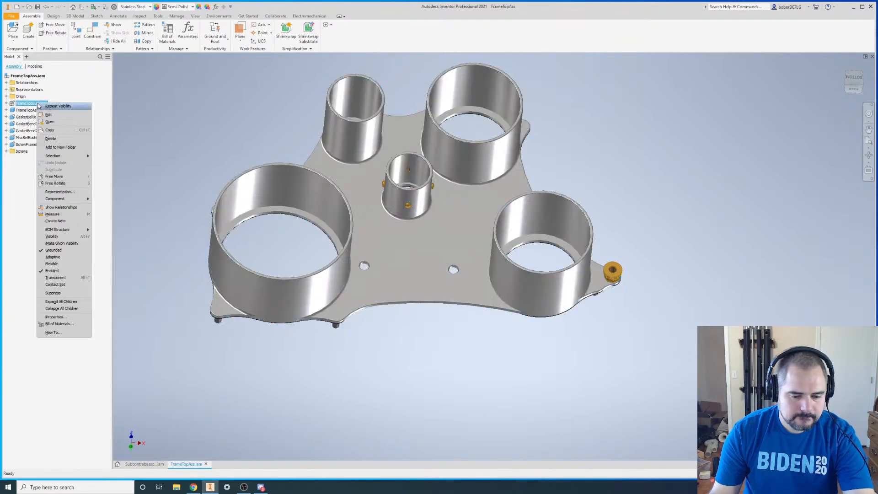
pyautogui.click(50, 121)
pyautogui.keyDown('shift'); pyautogui.moveTo(462, 274); pyautogui.dragTo(453, 302, button='middle'); pyautogui.keyUp('shift')
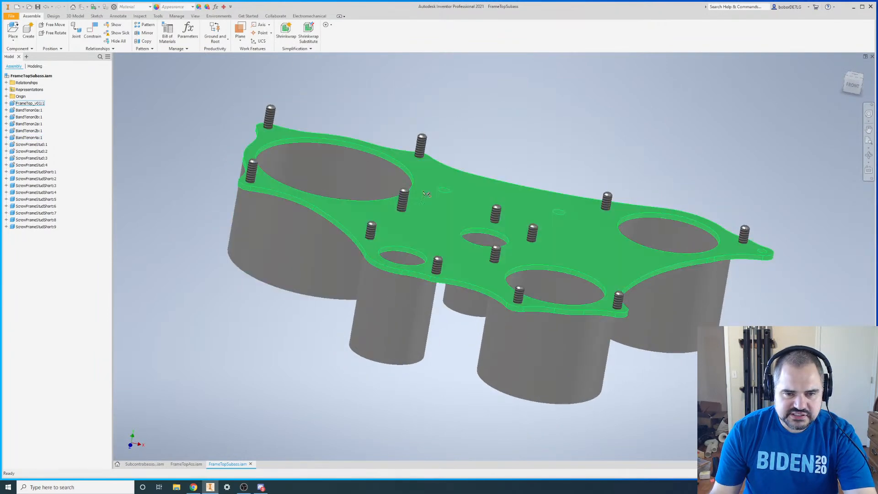
pyautogui.keyDown('shift'); pyautogui.moveTo(462, 183); pyautogui.dragTo(527, 260, button='middle'); pyautogui.keyUp('shift')
pyautogui.scroll(3, 516, 197)
pyautogui.scroll(-3, 421, 158)
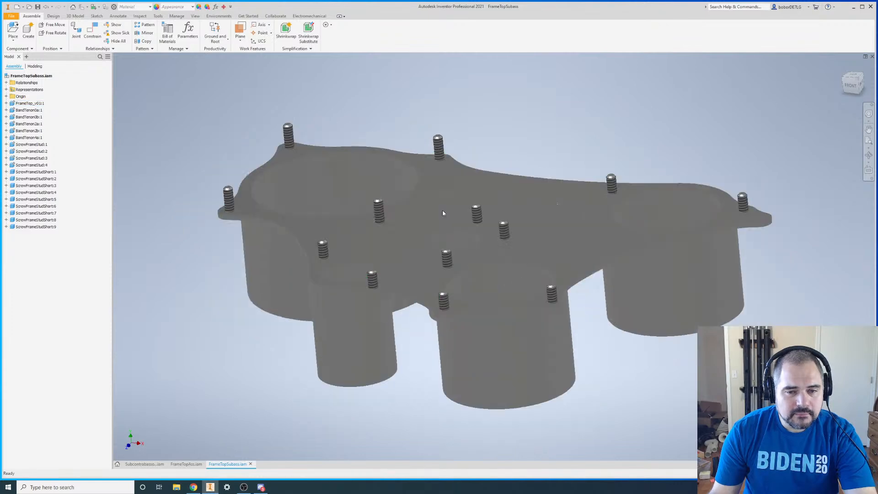
pyautogui.scroll(3, 445, 214)
pyautogui.keyDown('shift'); pyautogui.moveTo(393, 287); pyautogui.dragTo(394, 288, button='middle'); pyautogui.keyUp('shift')
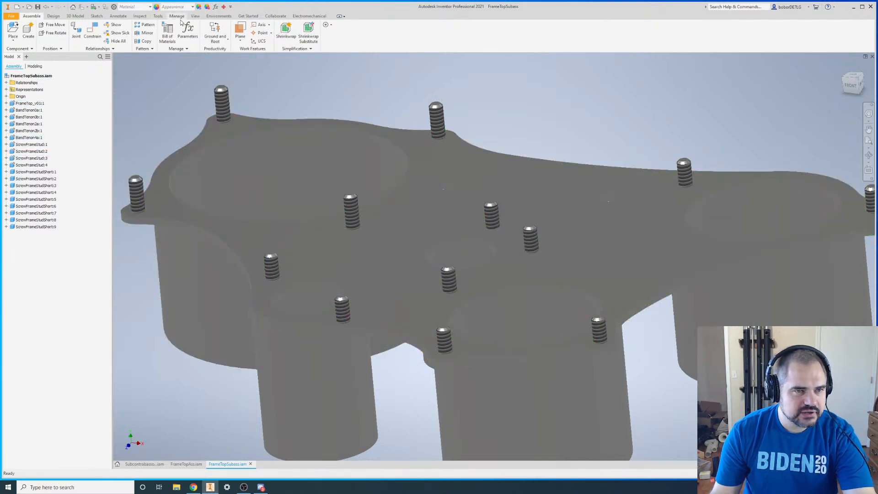
# - Set the FrameTopSubass visual style to Shaded with Edges and view the plate from its stud side and tenon-band side
pyautogui.click(195, 17)
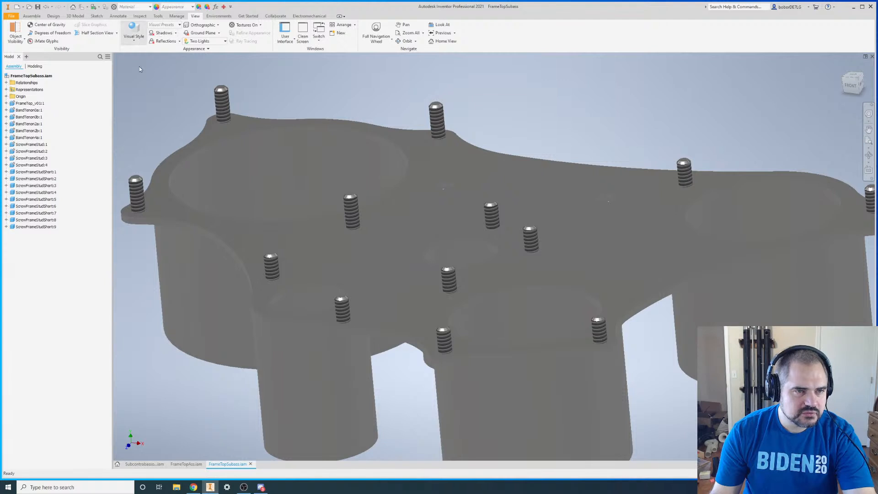
pyautogui.click(134, 35)
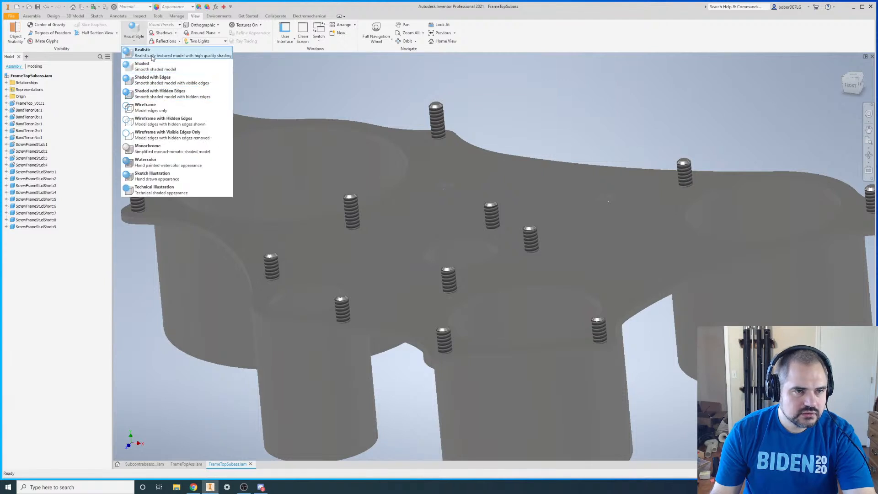
pyautogui.click(146, 78)
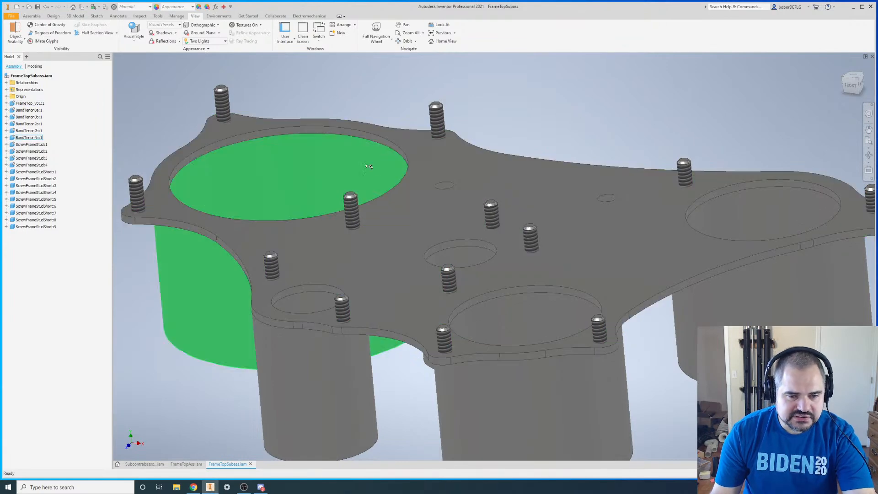
pyautogui.scroll(1, 407, 145)
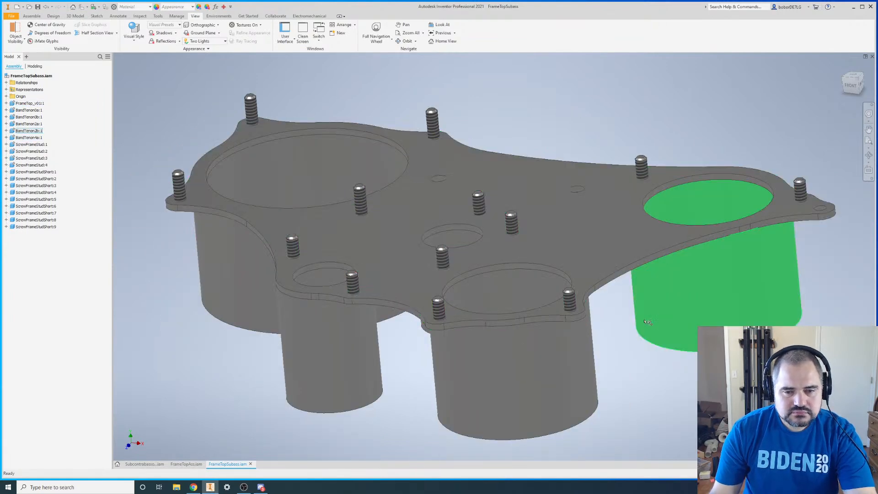
pyautogui.keyDown('shift'); pyautogui.moveTo(471, 311); pyautogui.dragTo(445, 143, button='middle'); pyautogui.keyUp('shift')
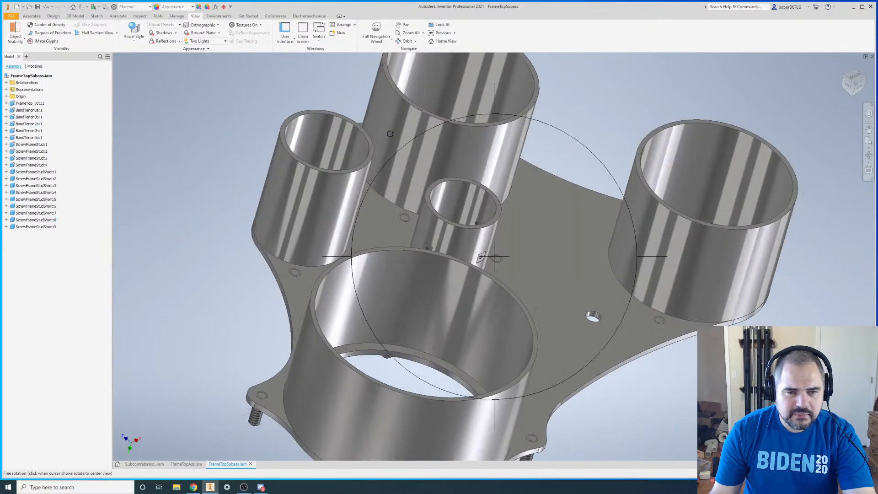
# - Open the BandTenon0b part in its own window and open the sketch of its extrusion for editing
pyautogui.scroll(-3, 282, 102)
pyautogui.scroll(-2, 281, 128)
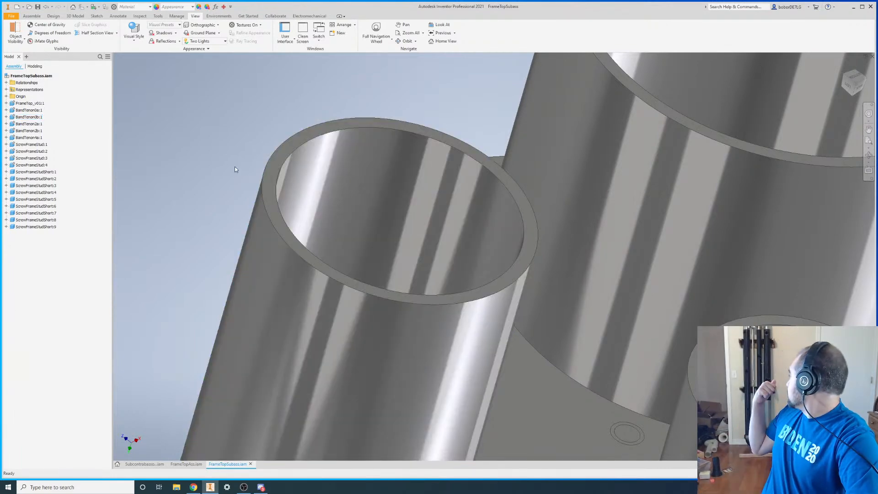
pyautogui.rightClick(270, 189)
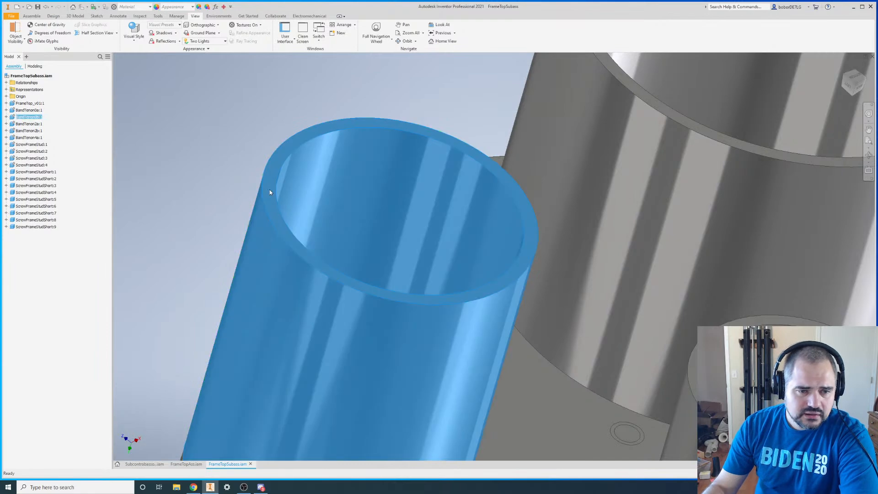
pyautogui.click(269, 172)
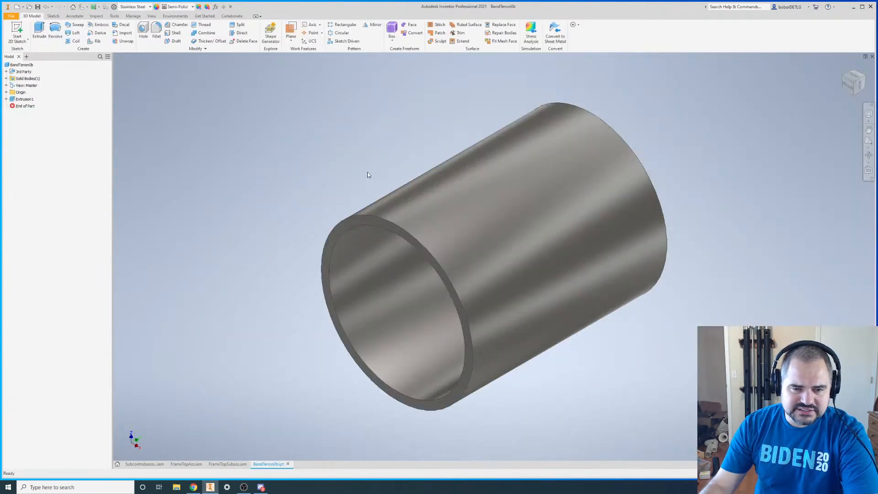
pyautogui.rightClick(27, 98)
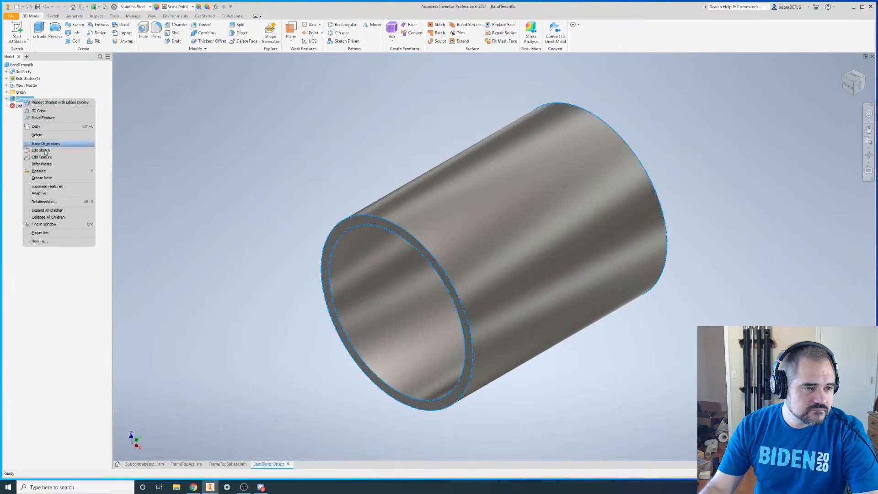
pyautogui.click(48, 152)
pyautogui.scroll(4, 553, 352)
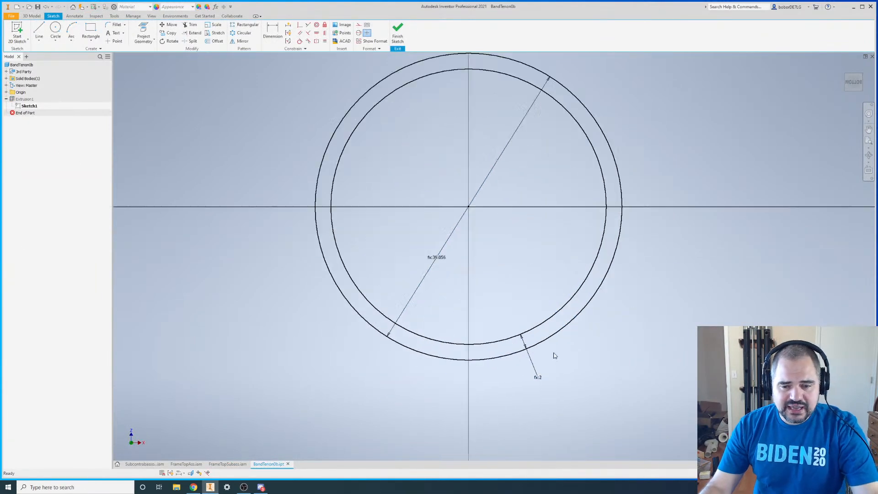
# - Set the ring's wall thickness dimension to BandTenonA, without the multiplier
pyautogui.doubleClick(526, 347)
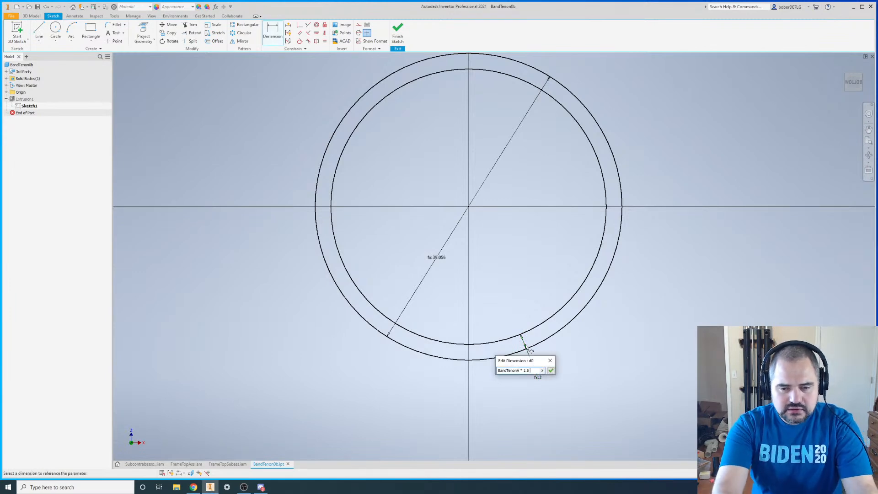
pyautogui.press('Return')
pyautogui.scroll(-3, 526, 353)
pyautogui.scroll(5, 524, 362)
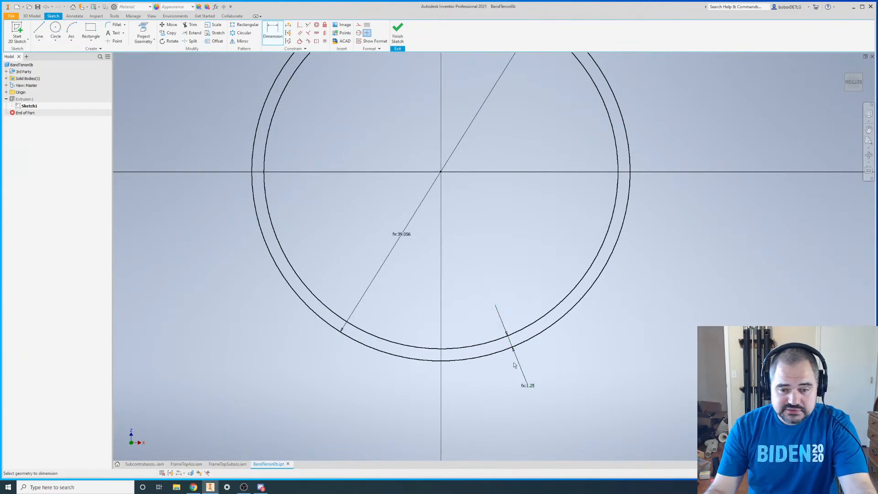
pyautogui.scroll(1, 517, 358)
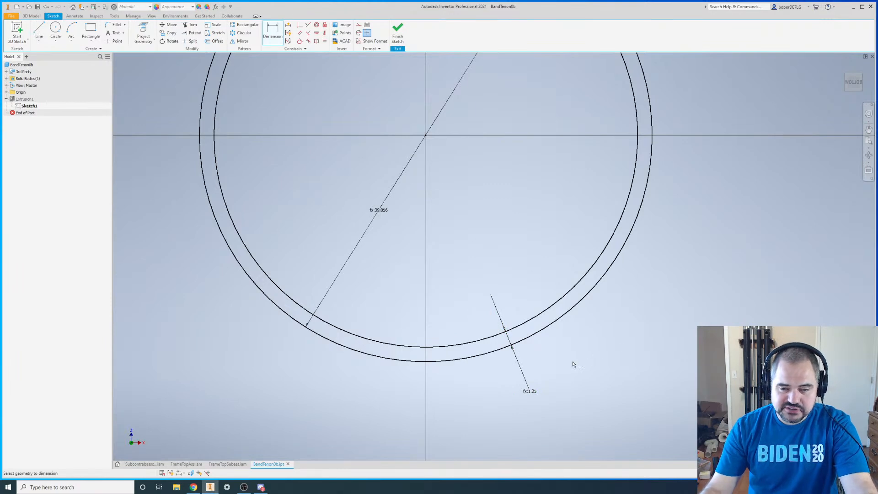
# - Set the ring's wall thickness dimension to BandTenonA*1.6
pyautogui.doubleClick(518, 360)
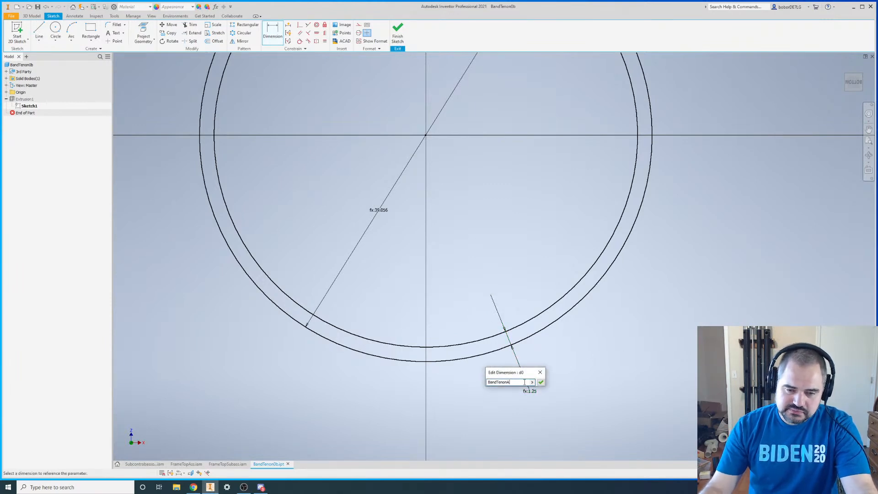
pyautogui.write('*1.6')
pyautogui.press('Return')
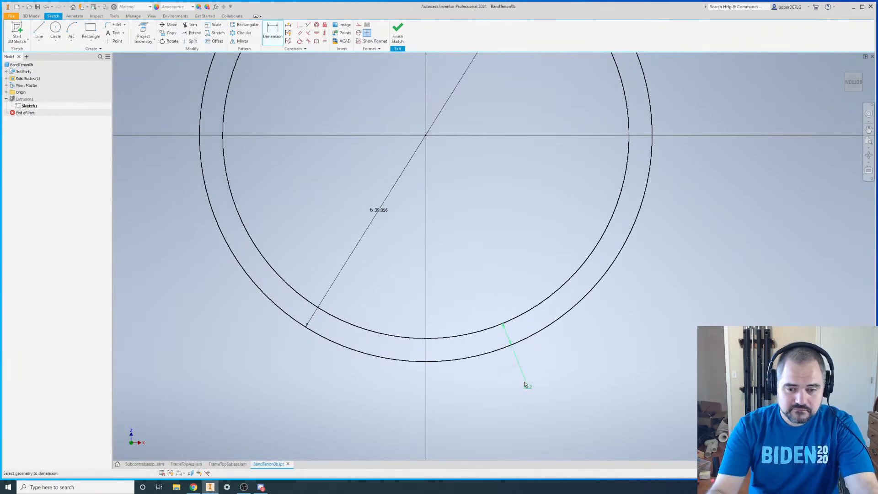
# - Finish the sketch and close the BandTenon0b part to return to the FrameTopSubass assembly
pyautogui.rightClick(476, 241)
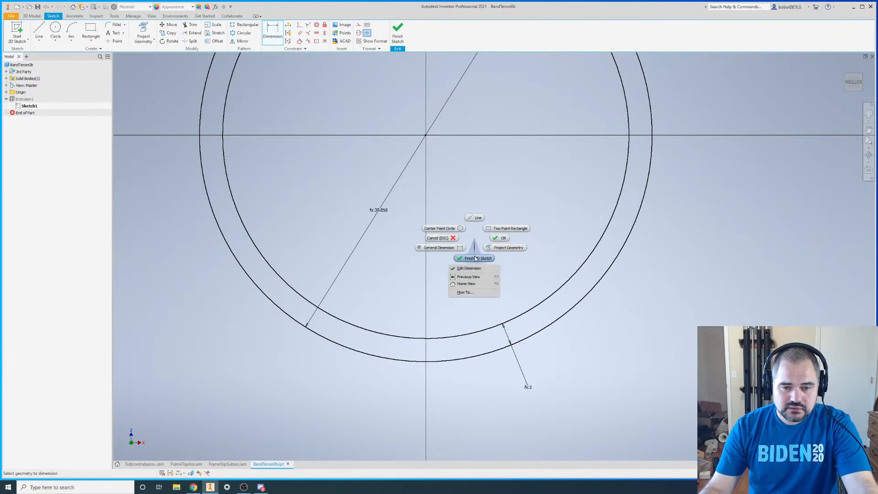
pyautogui.click(476, 258)
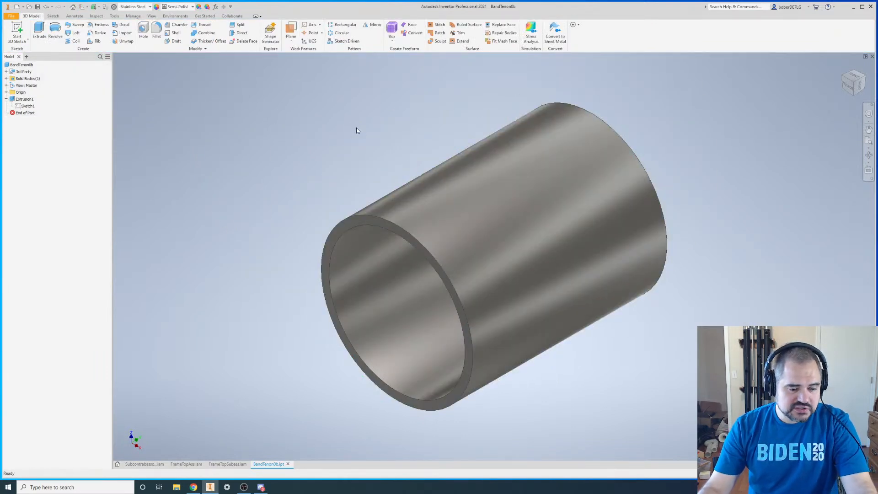
pyautogui.click(872, 58)
pyautogui.click(410, 255)
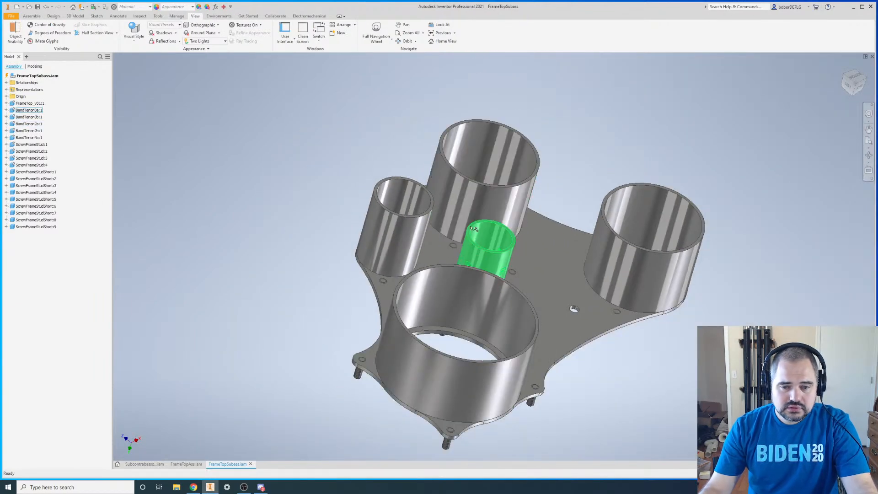
# - Examine the top plate's studs and the large and small tenon bands from both sides of the plate
pyautogui.scroll(-3, 494, 223)
pyautogui.scroll(1, 495, 233)
pyautogui.press('F4')
pyautogui.moveTo(493, 243); pyautogui.dragTo(412, 280)
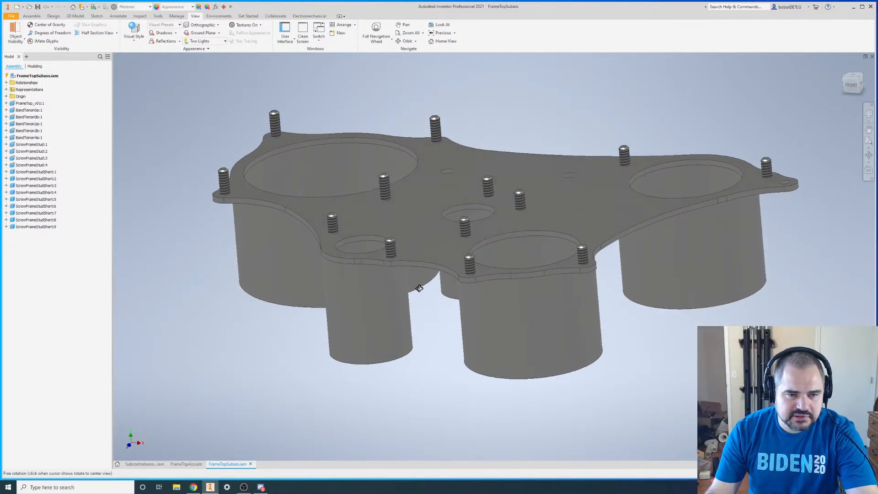
pyautogui.press('Escape')
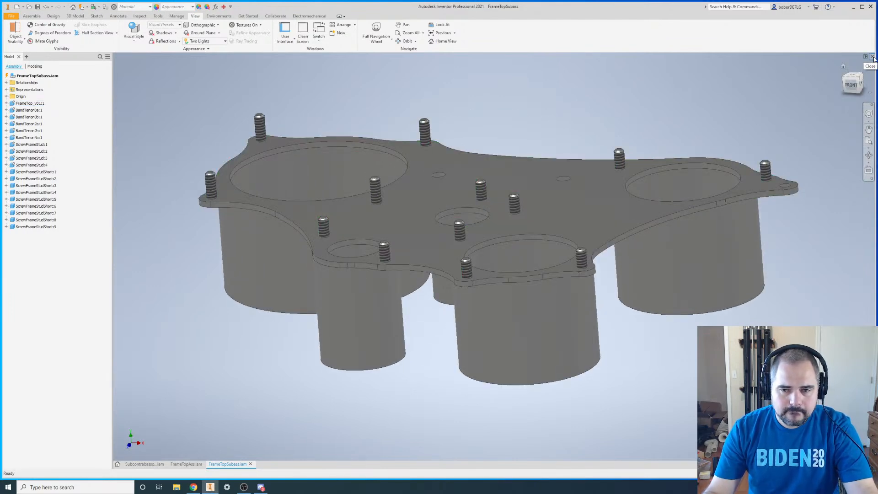
pyautogui.press('F4')
pyautogui.moveTo(480, 256); pyautogui.dragTo(468, 109)
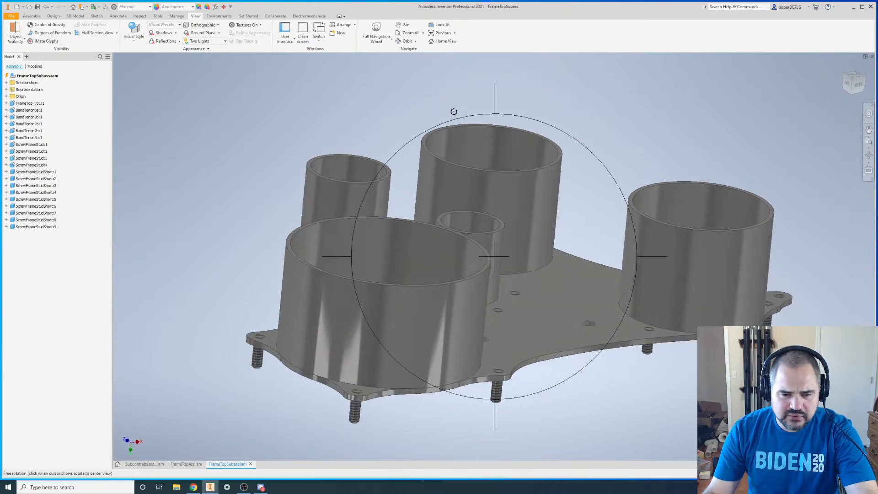
pyautogui.press('Escape')
pyautogui.click(301, 311)
pyautogui.scroll(-4, 264, 312)
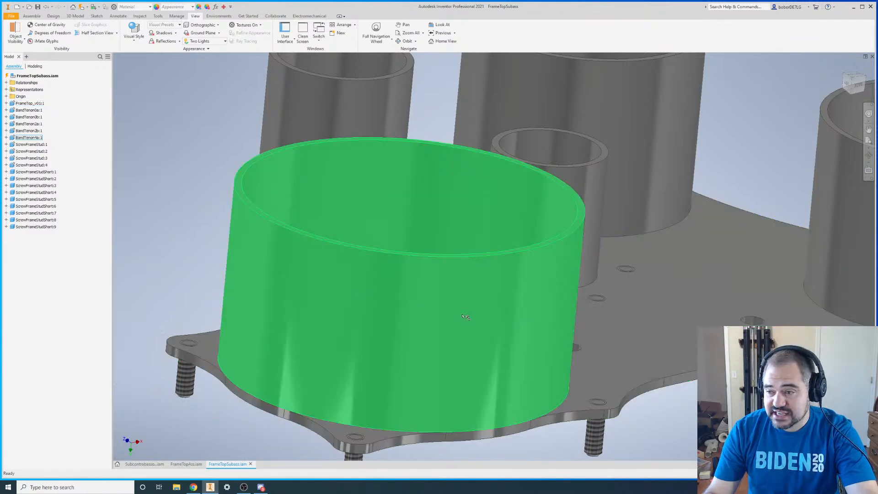
pyautogui.scroll(4, 306, 268)
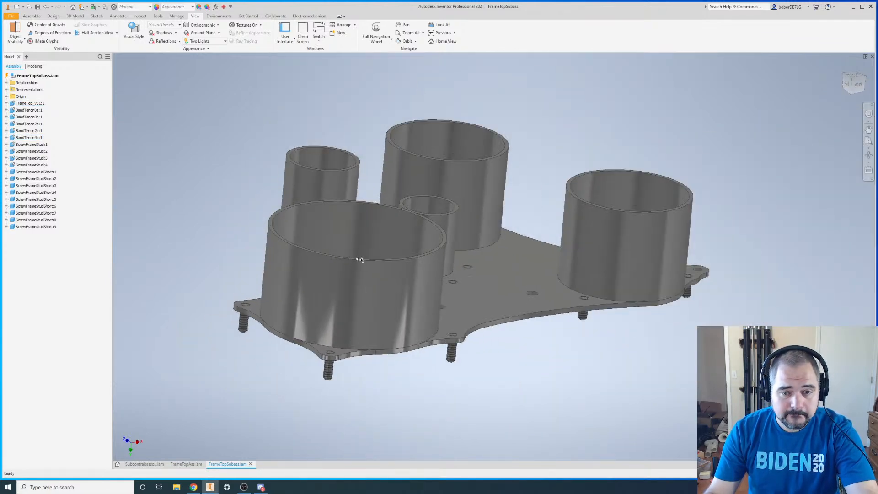
pyautogui.press('F4')
pyautogui.moveTo(494, 280); pyautogui.dragTo(448, 265)
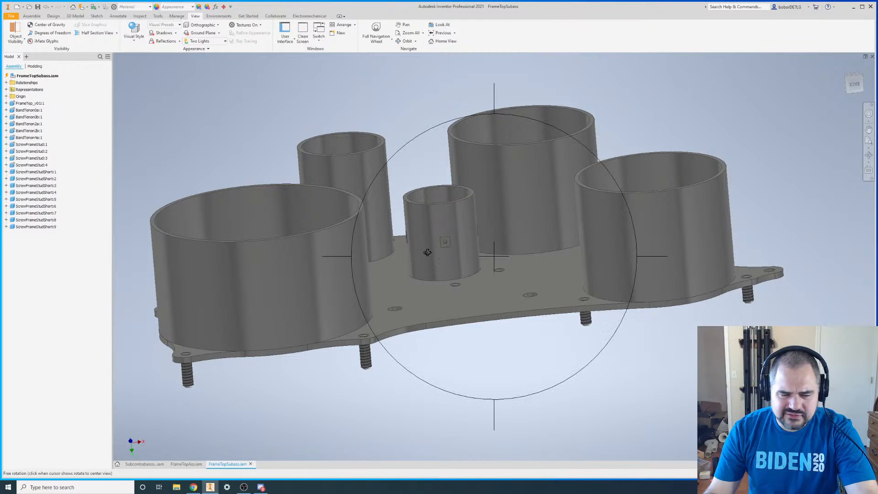
# - Examine the smallest tenon band, BandTenon0a, and its screw holes up close from the side and the open end
pyautogui.scroll(5, 404, 231)
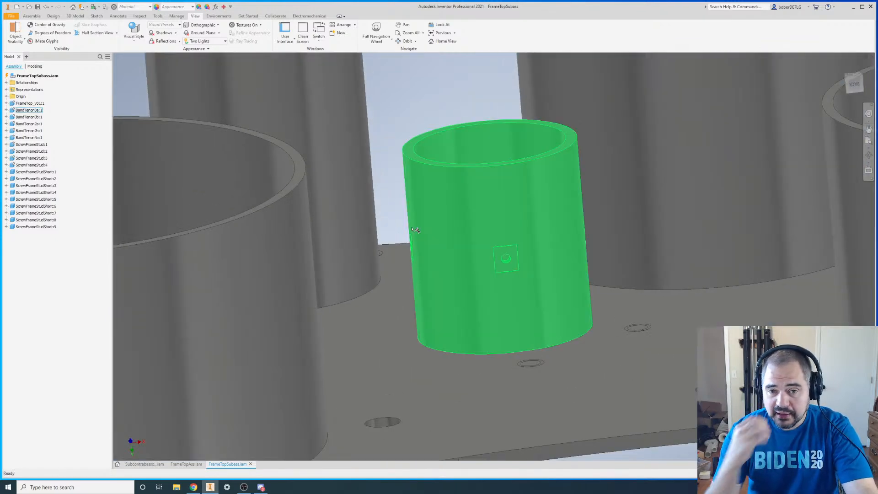
pyautogui.scroll(2, 434, 235)
pyautogui.scroll(-2, 437, 235)
pyautogui.press('F4')
pyautogui.moveTo(419, 272); pyautogui.dragTo(540, 373)
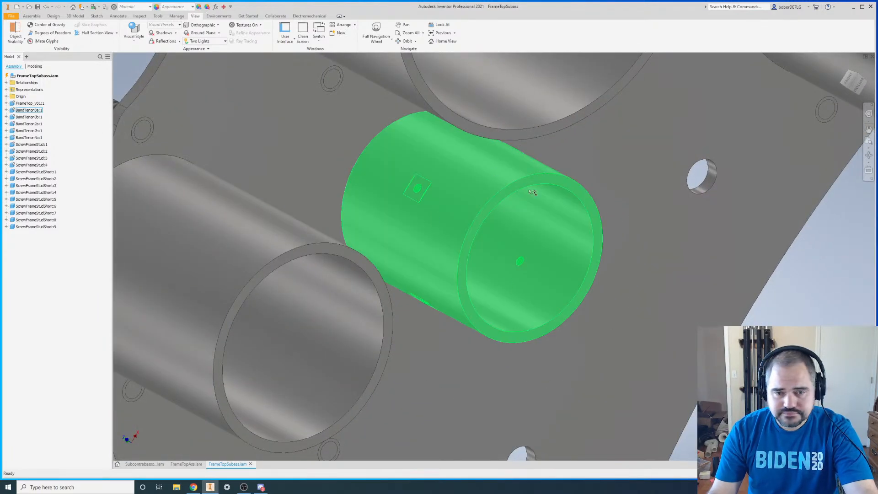
pyautogui.scroll(4, 532, 192)
pyautogui.click(496, 206)
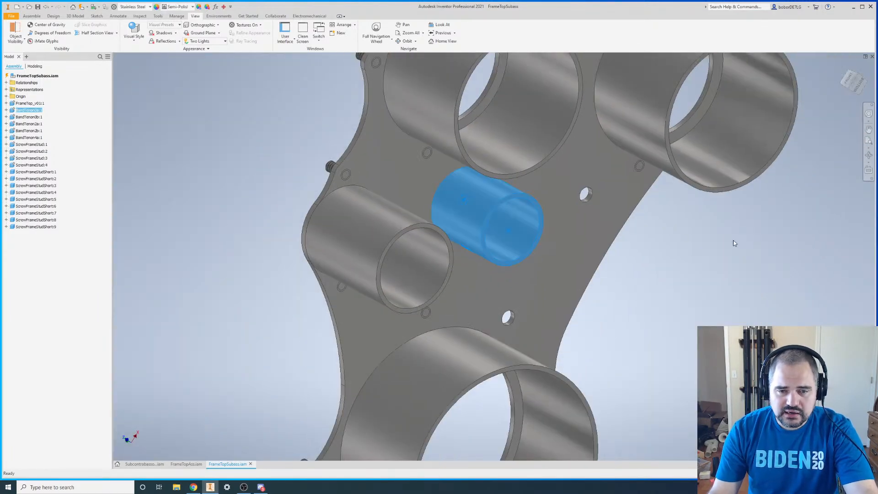
pyautogui.scroll(-2, 464, 192)
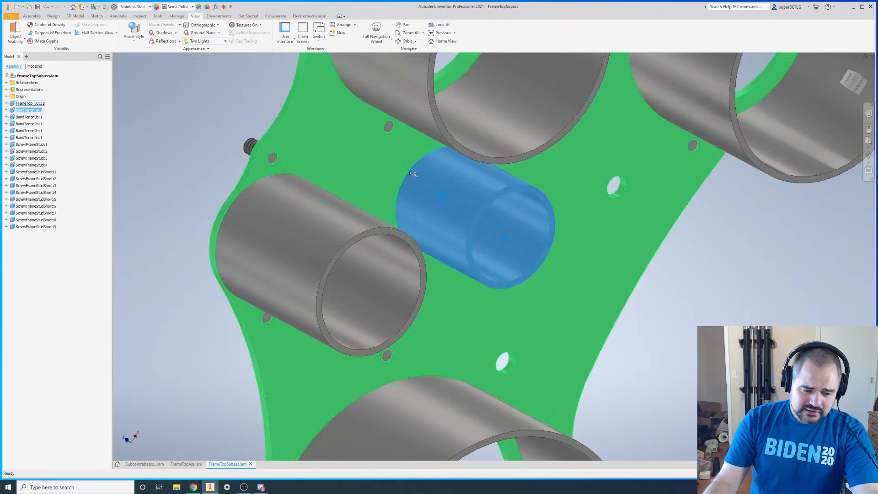
pyautogui.click(430, 171)
pyautogui.scroll(-5, 437, 182)
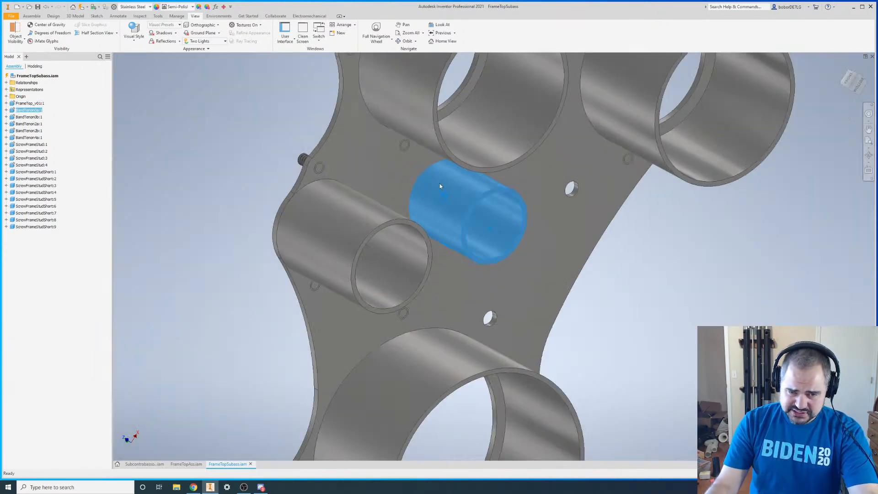
pyautogui.click(543, 206)
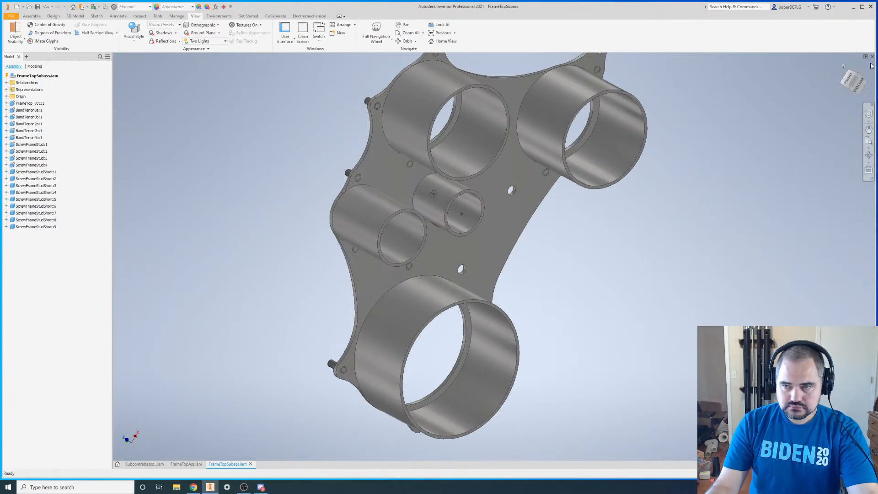
# - Close the FrameTopSubass assembly and set the FrameTopAss visual style to Shaded with Edges
pyautogui.click(872, 57)
pyautogui.press('F4')
pyautogui.moveTo(477, 204); pyautogui.dragTo(460, 311)
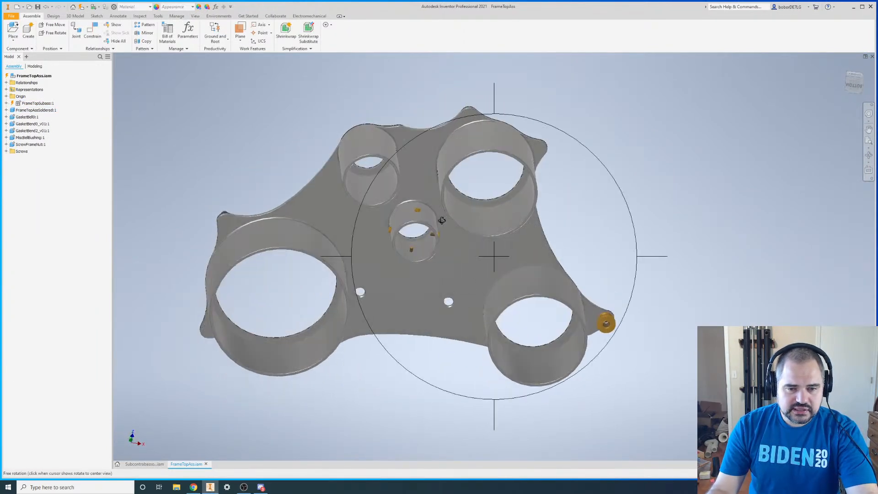
pyautogui.scroll(10, 413, 249)
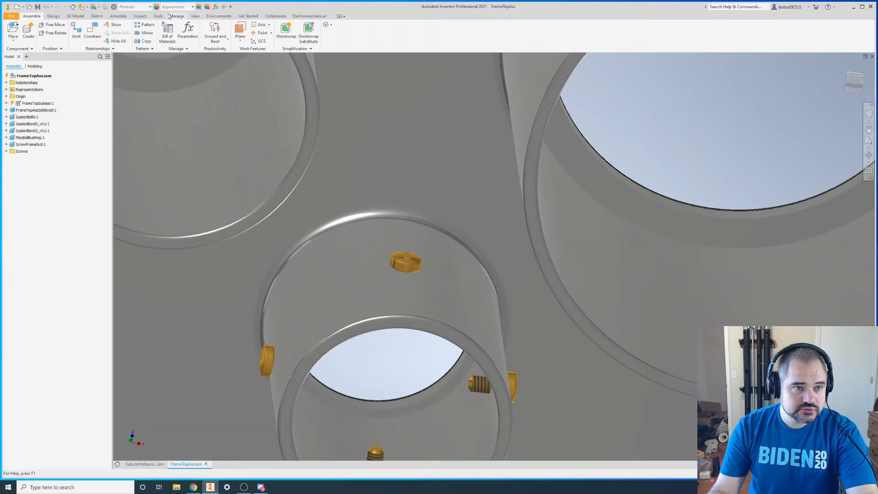
pyautogui.click(195, 16)
pyautogui.click(133, 41)
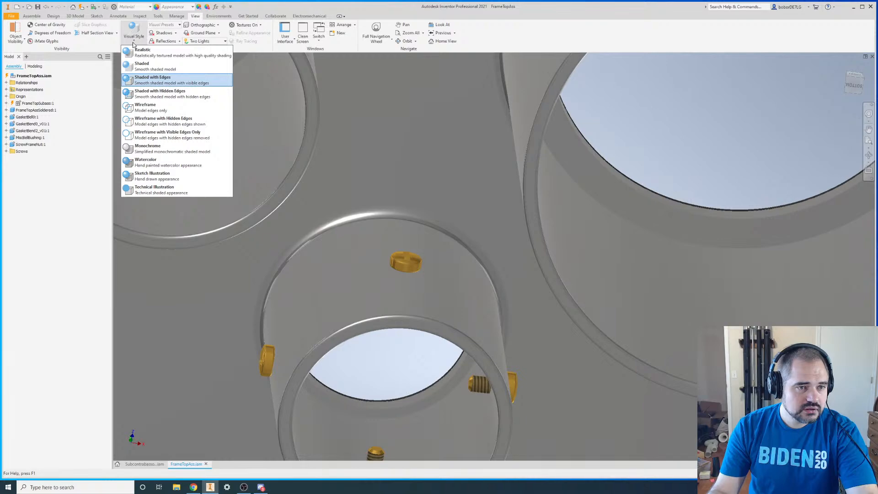
pyautogui.click(150, 80)
# - Turn FrameTopAss to its gasket side and select the bell gasket around the largest opening
pyautogui.scroll(5, 631, 152)
pyautogui.keyDown('shift'); pyautogui.moveTo(545, 245); pyautogui.dragTo(488, 213, button='middle'); pyautogui.keyUp('shift')
pyautogui.scroll(3, 485, 209)
pyautogui.scroll(-2, 506, 345)
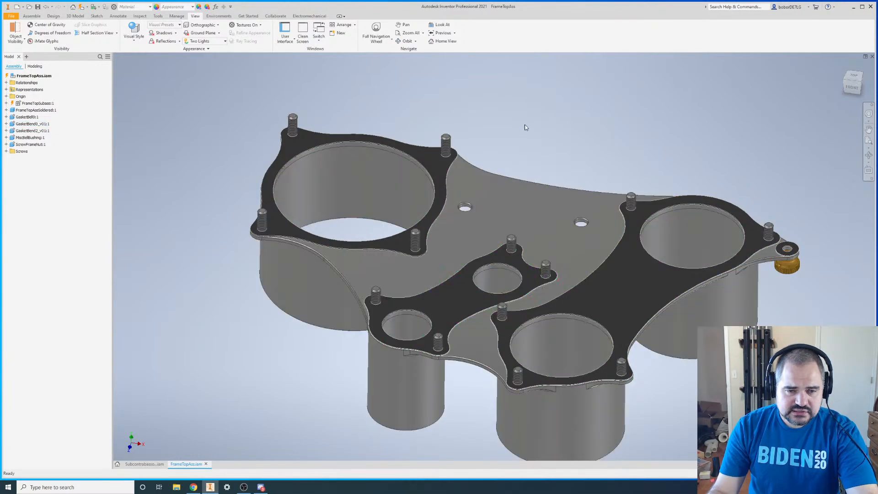
pyautogui.click(446, 158)
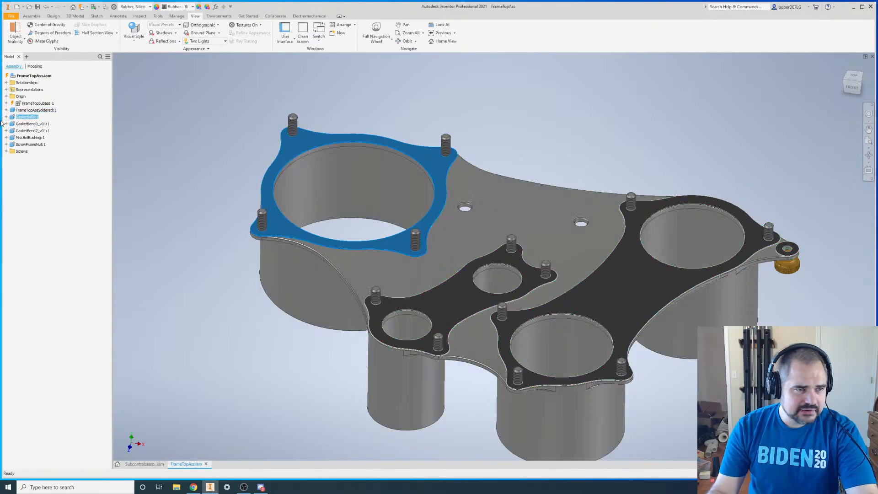
# - Hide the soldered part FrameTopAssSoldered so the separate FrameTopSubass components are visible beneath the gaskets
pyautogui.rightClick(36, 110)
pyautogui.press('Escape')
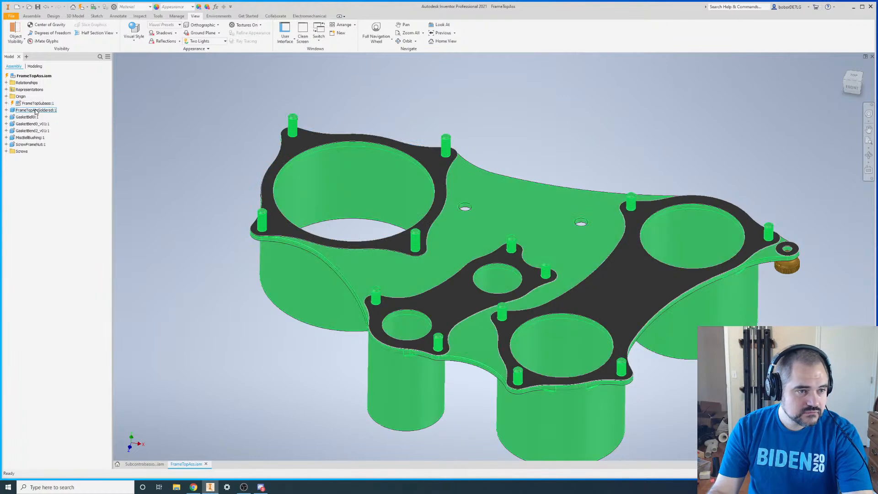
pyautogui.rightClick(36, 111)
pyautogui.press('v')
pyautogui.keyDown('shift'); pyautogui.moveTo(537, 124); pyautogui.dragTo(472, 272, button='middle'); pyautogui.keyUp('shift')
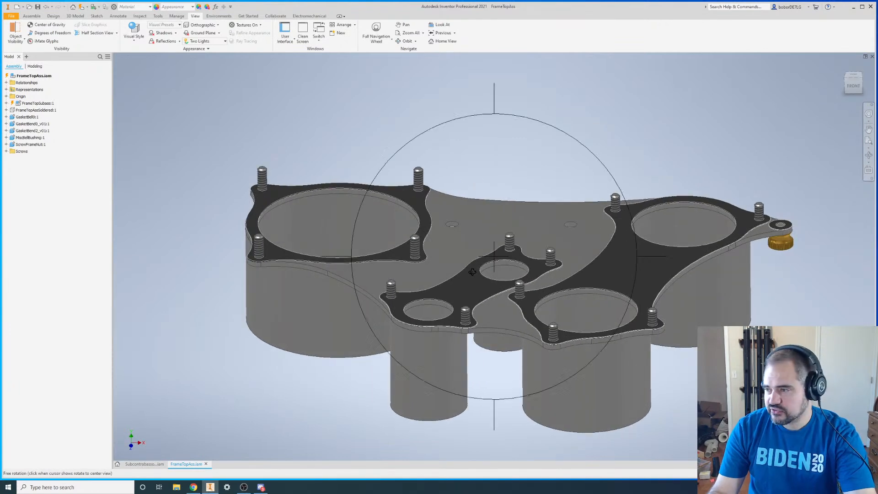
pyautogui.press('F4')
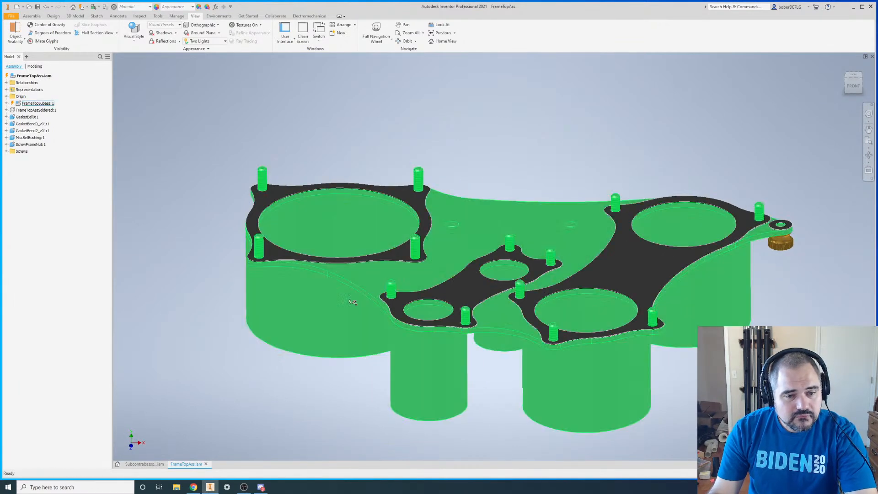
pyautogui.scroll(-2, 344, 289)
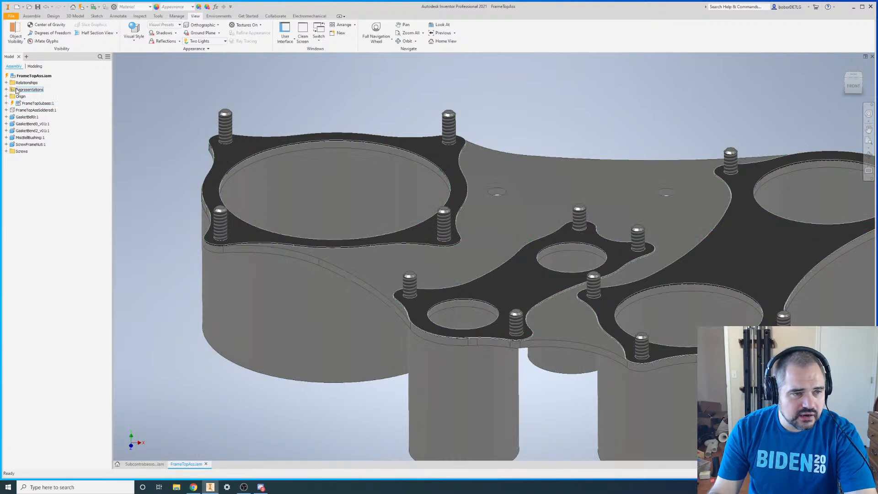
# - Edit FrameTopSubass in place and highlight its plate, tenon bands and studs one after another
pyautogui.rightClick(36, 107)
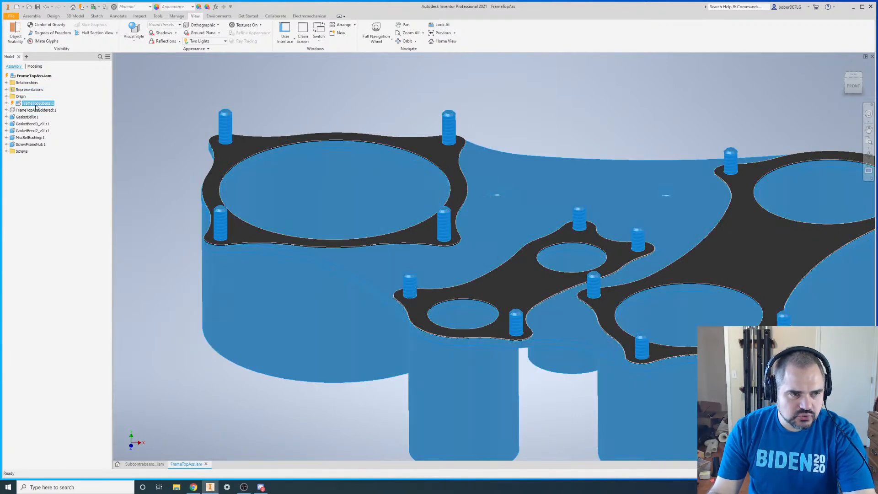
pyautogui.click(54, 118)
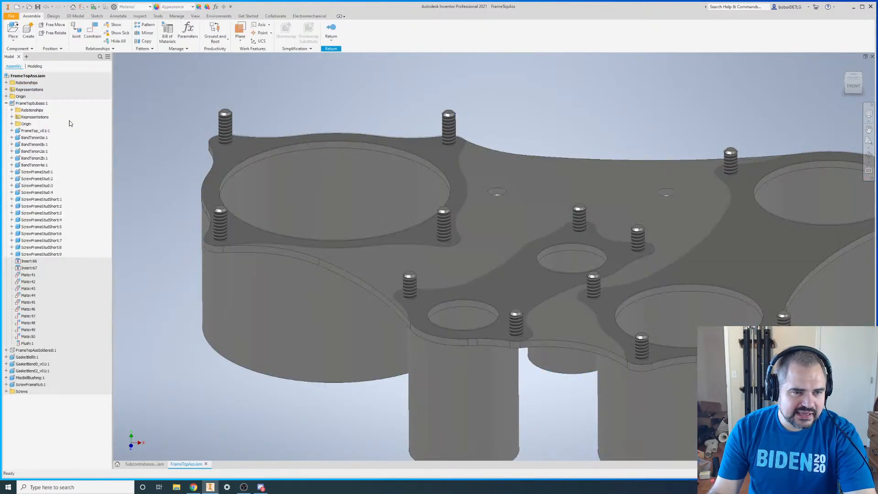
pyautogui.click(36, 131)
pyautogui.click(34, 144)
pyautogui.click(35, 158)
pyautogui.click(35, 172)
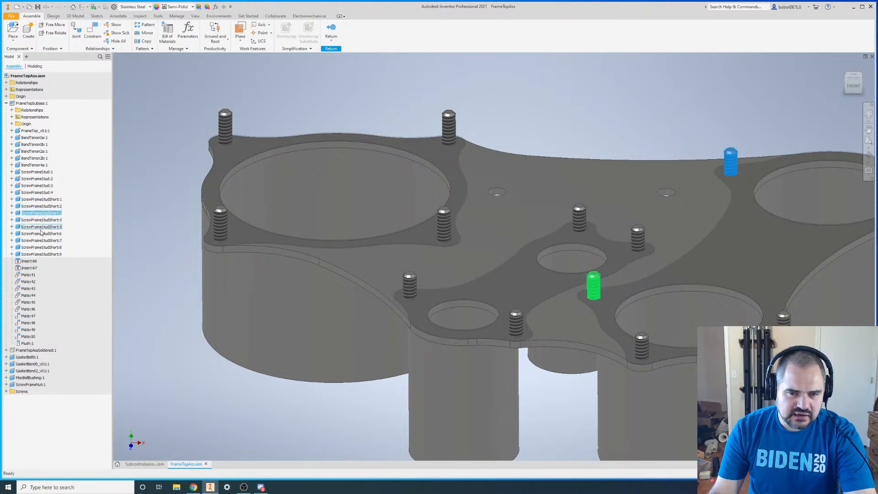
pyautogui.click(41, 153)
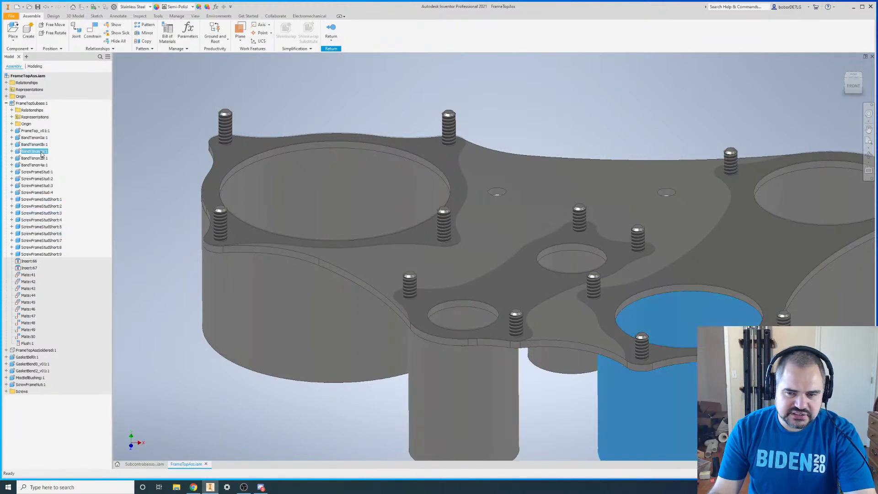
pyautogui.click(41, 144)
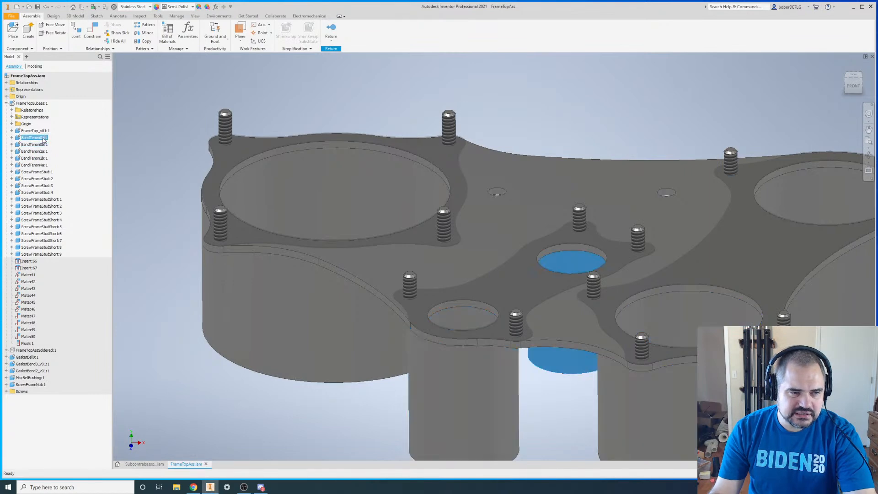
pyautogui.click(45, 132)
# - Finish editing FrameTopSubass, hide it and make FrameTopAssSoldered visible again
pyautogui.click(314, 114)
pyautogui.rightClick(314, 114)
pyautogui.click(316, 134)
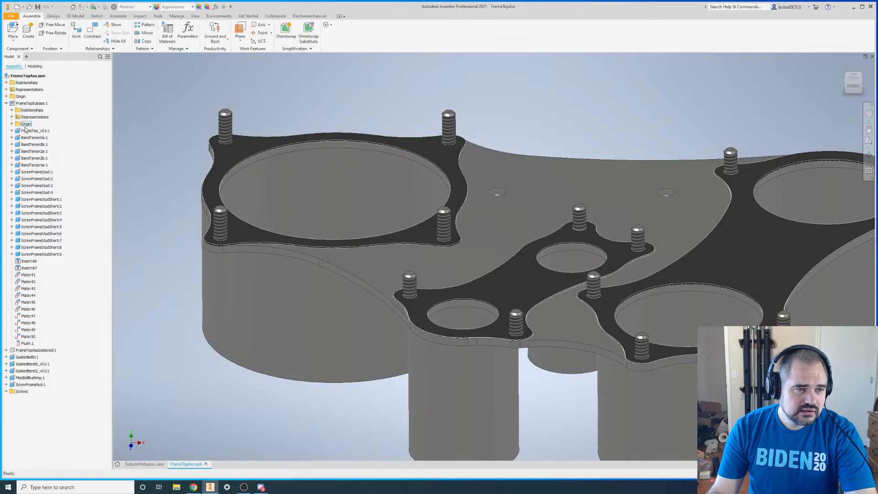
pyautogui.click(7, 104)
pyautogui.rightClick(32, 104)
pyautogui.press('v')
pyautogui.press('v')
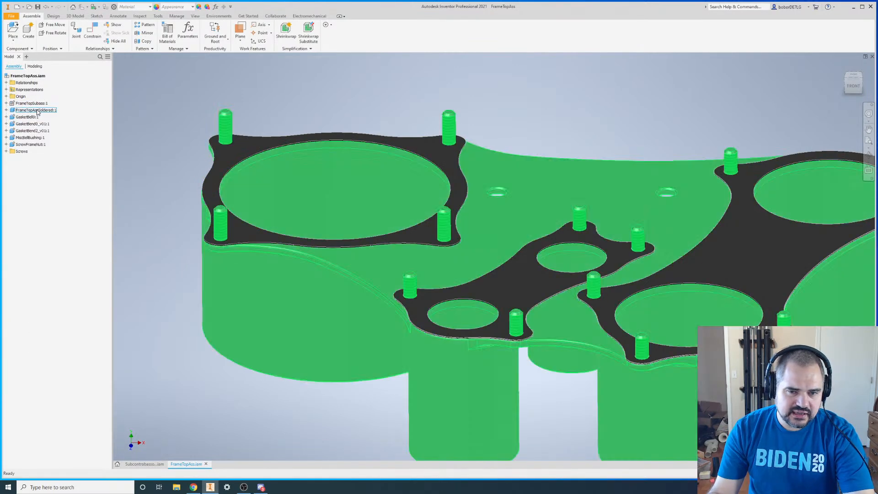
# - Examine FrameTopAssSoldered as a single part from the tenon side, including the joint at the base of the largest band
pyautogui.scroll(3, 417, 146)
pyautogui.scroll(-3, 567, 169)
pyautogui.press('F4')
pyautogui.moveTo(467, 292); pyautogui.dragTo(468, 142)
pyautogui.keyDown('shift'); pyautogui.moveTo(469, 142); pyautogui.dragTo(486, 67, button='middle'); pyautogui.keyUp('shift')
pyautogui.scroll(3, 432, 130)
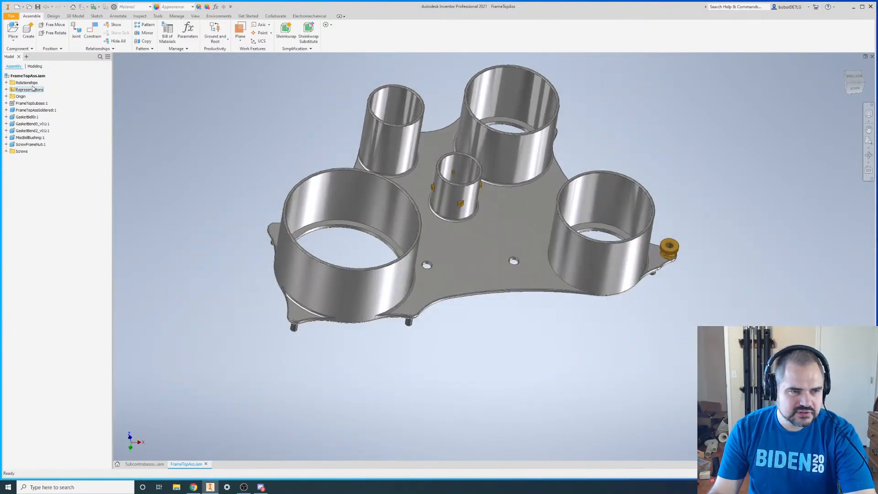
pyautogui.click(34, 110)
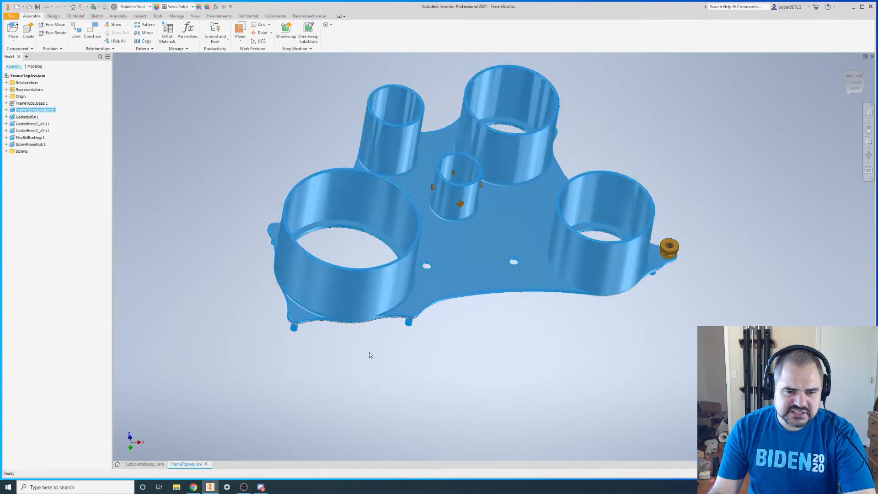
pyautogui.click(369, 353)
pyautogui.scroll(-4, 382, 312)
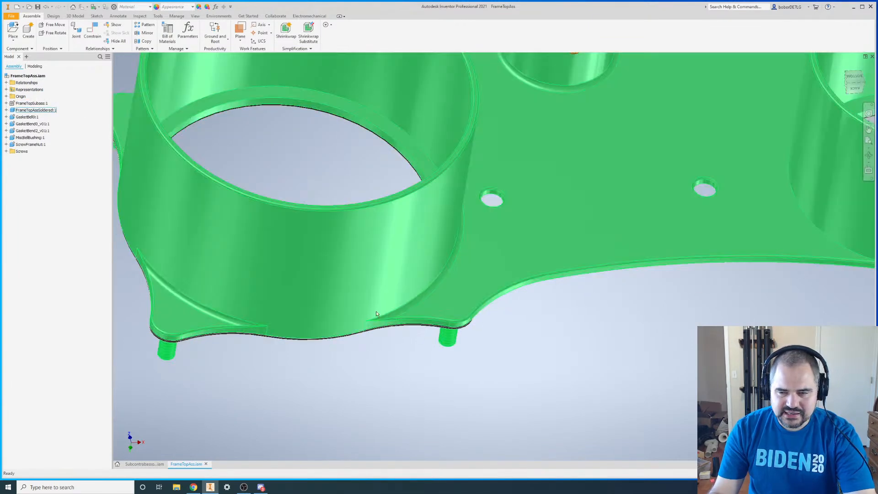
pyautogui.scroll(4, 567, 297)
pyautogui.scroll(-4, 596, 291)
pyautogui.scroll(2, 443, 255)
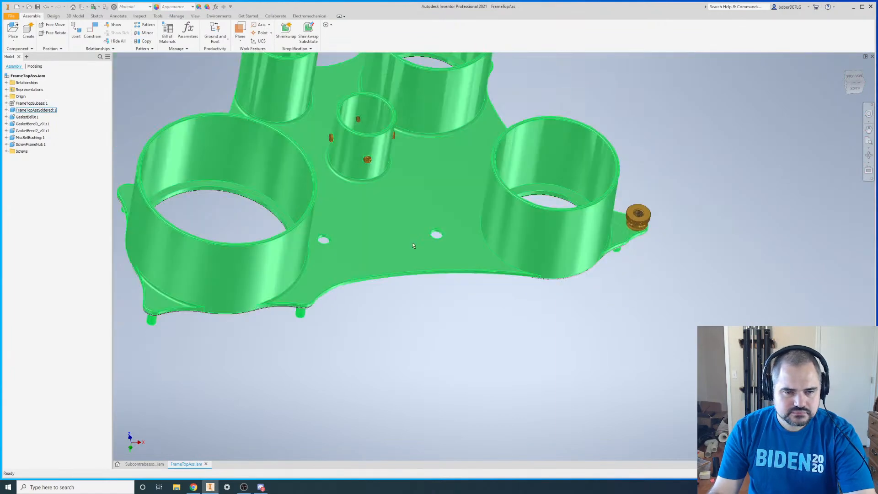
# - Open FrameTopAssSoldered for editing in place within FrameTopAss, with its tenon side in view
pyautogui.keyDown('shift'); pyautogui.moveTo(490, 251); pyautogui.dragTo(454, 187, button='middle'); pyautogui.keyUp('shift')
pyautogui.rightClick(453, 187)
pyautogui.press('Escape')
pyautogui.rightClick(454, 179)
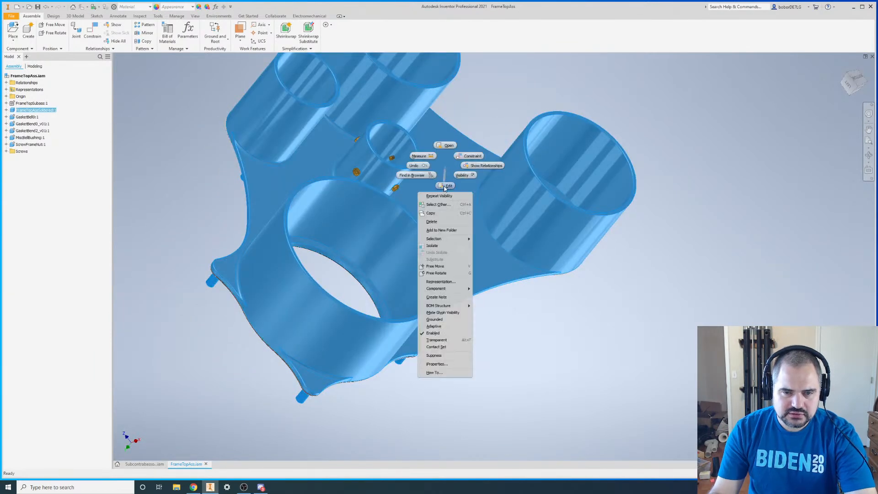
pyautogui.click(444, 186)
pyautogui.keyDown('shift'); pyautogui.moveTo(466, 209); pyautogui.dragTo(475, 322, button='middle'); pyautogui.keyUp('shift')
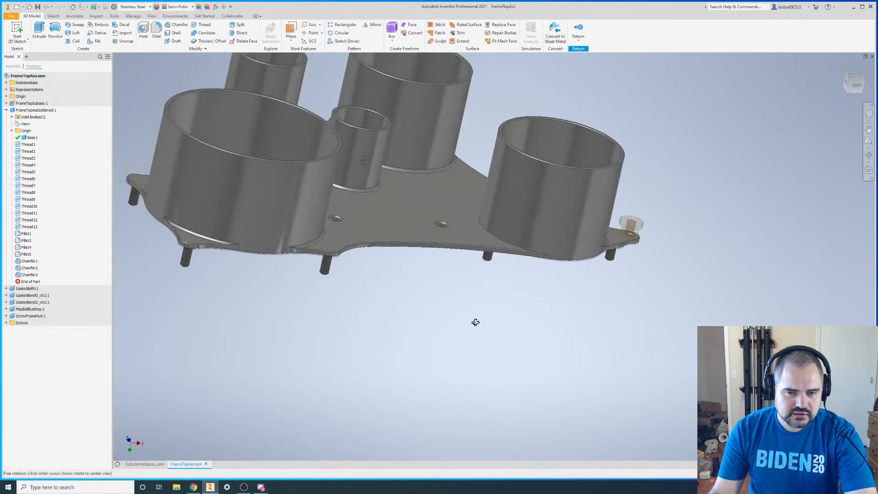
# - Add the base edge of the large tenon band beside the brass nut to the existing Fillet3 feature
pyautogui.rightClick(28, 242)
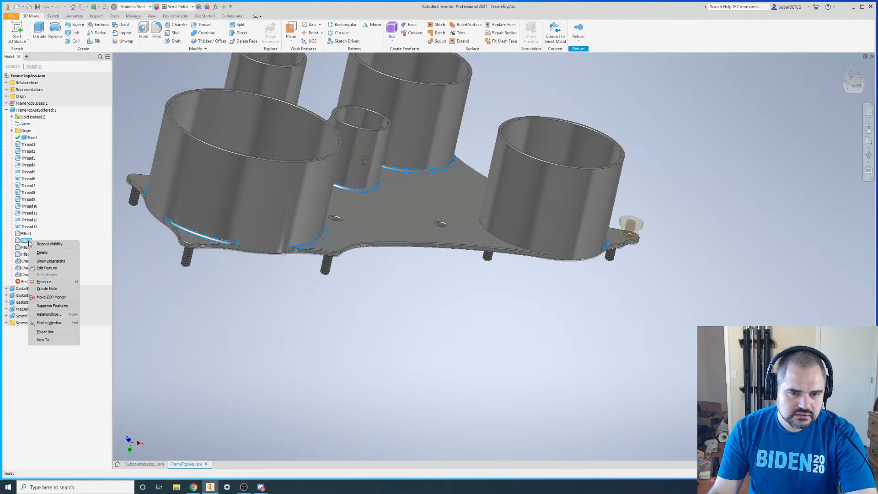
pyautogui.click(41, 268)
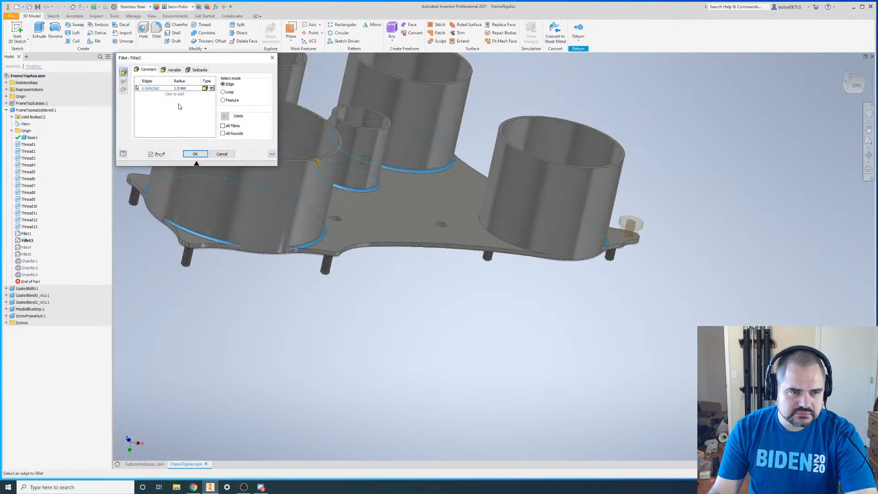
pyautogui.moveTo(452, 304); pyautogui.dragTo(559, 294)
pyautogui.click(195, 154)
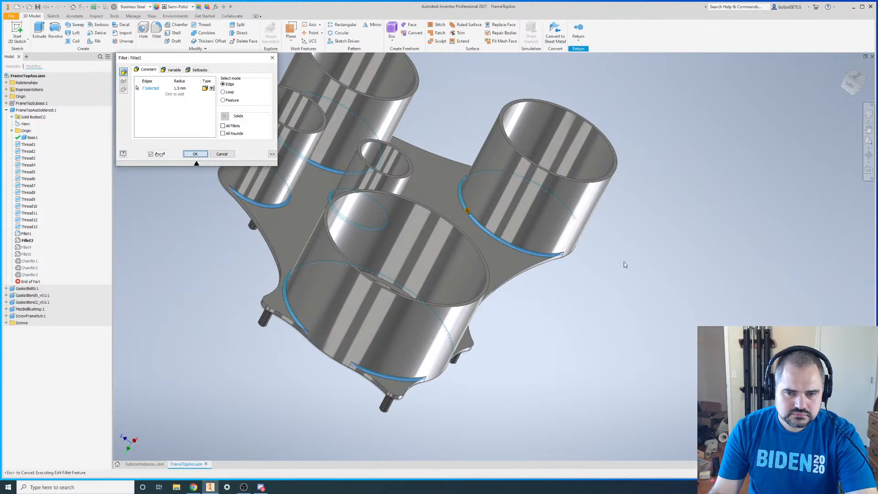
pyautogui.scroll(5, 455, 199)
pyautogui.scroll(4, 483, 123)
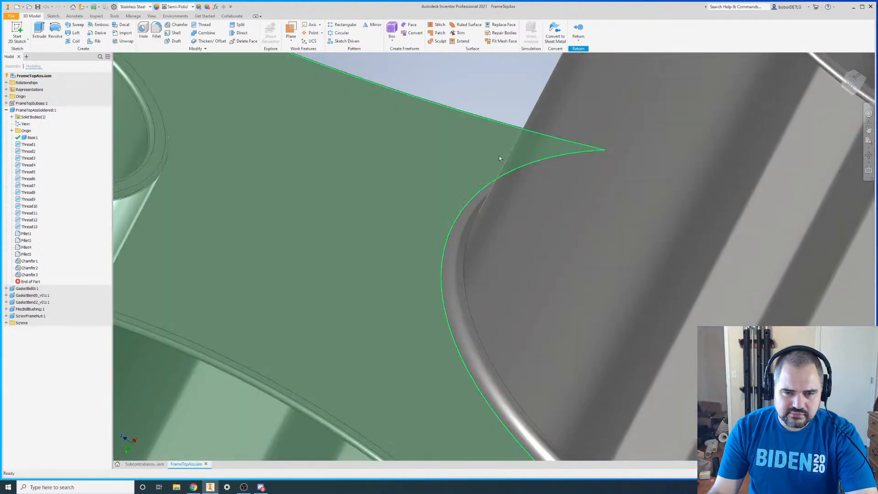
# - Examine the soldered plate from the stud side, including where the tenon bands meet the plate's outer edge
pyautogui.scroll(-8, 489, 198)
pyautogui.press('F4')
pyautogui.moveTo(484, 198); pyautogui.dragTo(429, 346)
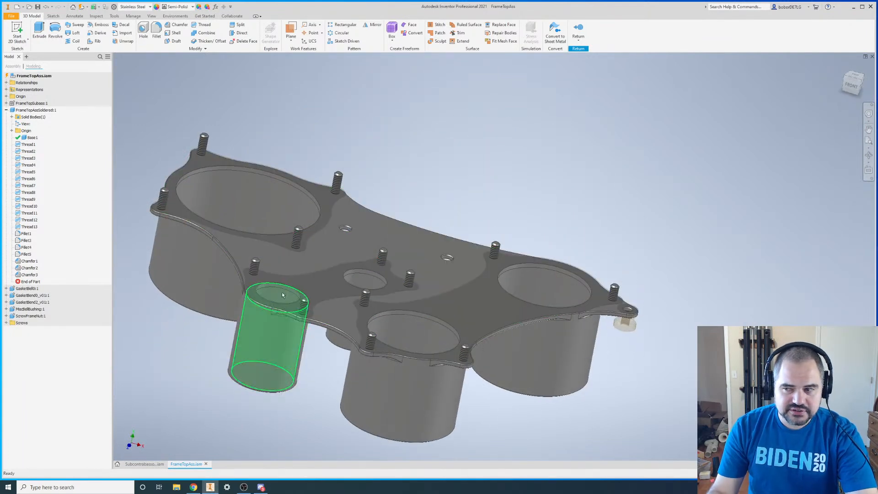
pyautogui.scroll(1, 195, 347)
pyautogui.scroll(1, 195, 346)
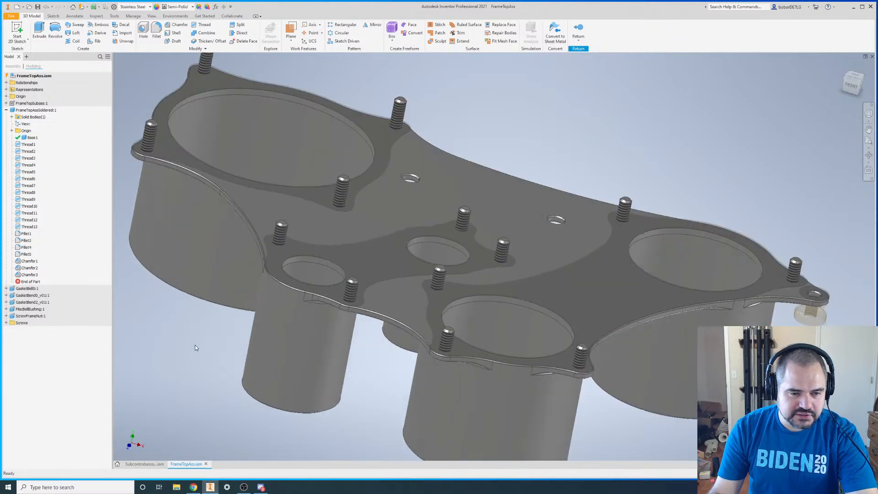
pyautogui.scroll(-2, 306, 338)
pyautogui.scroll(1, 320, 407)
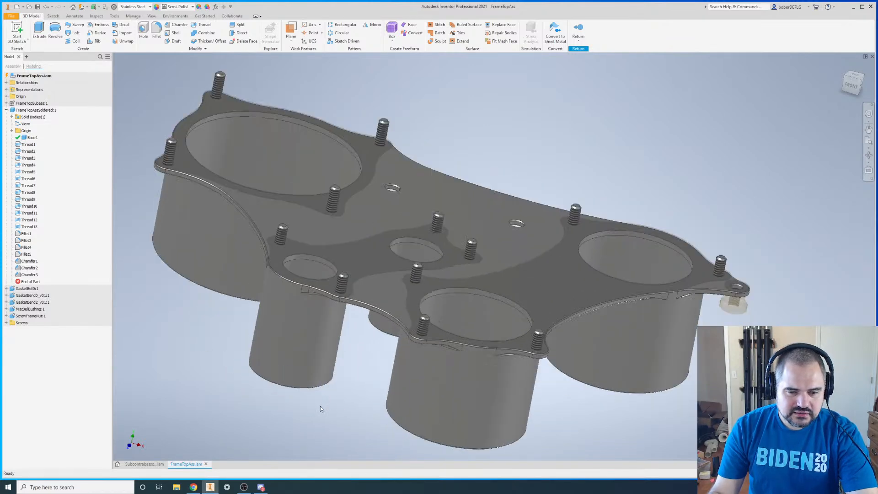
pyautogui.scroll(1, 321, 406)
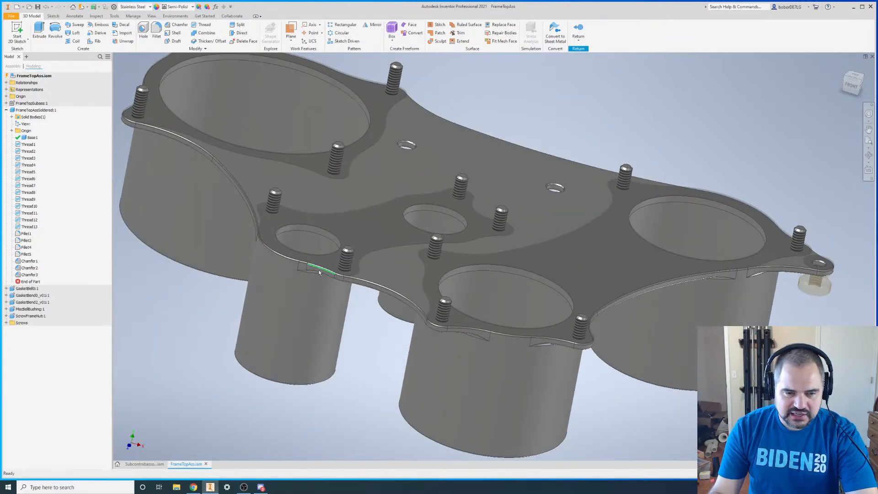
pyautogui.keyDown('shift'); pyautogui.moveTo(349, 272); pyautogui.dragTo(435, 183, button='middle'); pyautogui.keyUp('shift')
pyautogui.keyDown('shift'); pyautogui.moveTo(397, 230); pyautogui.dragTo(469, 115, button='middle'); pyautogui.keyUp('shift')
# - Finish editing FrameTopAssSoldered, then close FrameTopAss and save the changes to both files
pyautogui.click(499, 104)
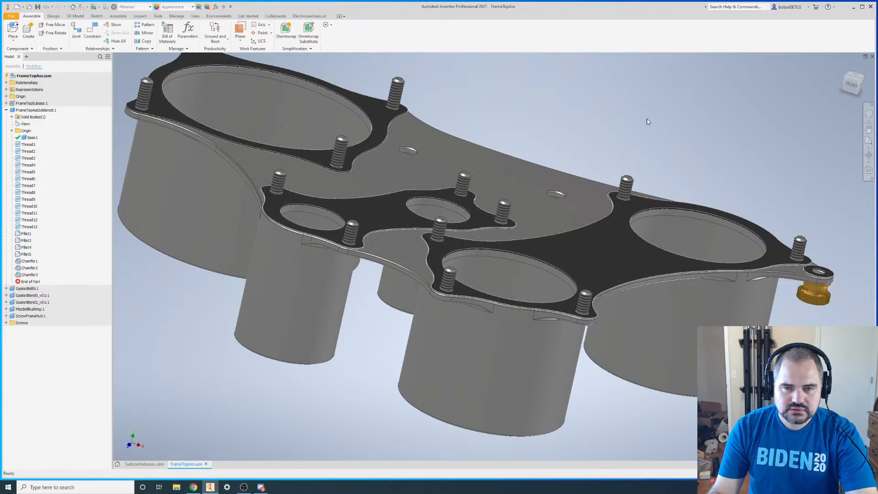
pyautogui.keyDown('shift'); pyautogui.moveTo(594, 127); pyautogui.dragTo(494, 253, button='middle'); pyautogui.keyUp('shift')
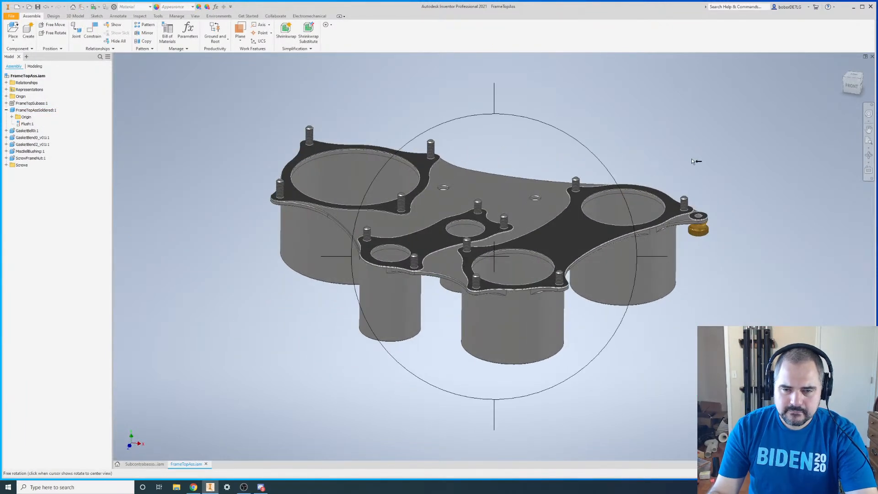
pyautogui.scroll(-3, 523, 188)
pyautogui.scroll(3, 522, 188)
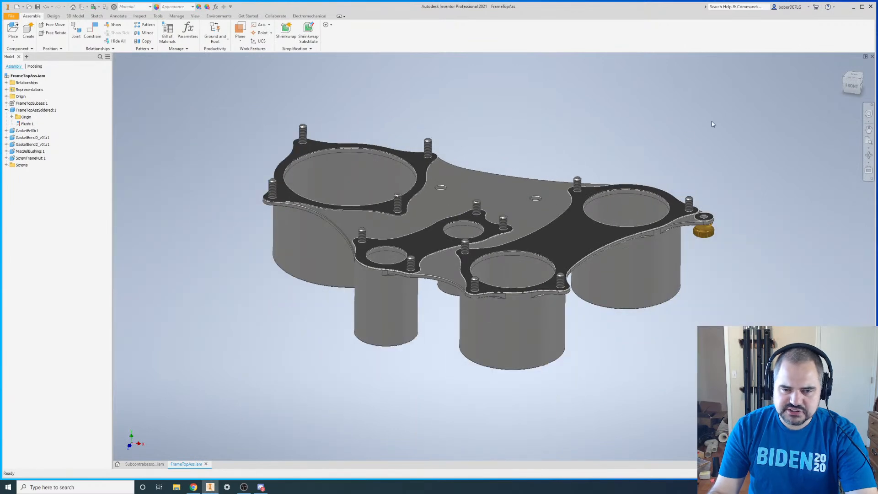
pyautogui.click(872, 56)
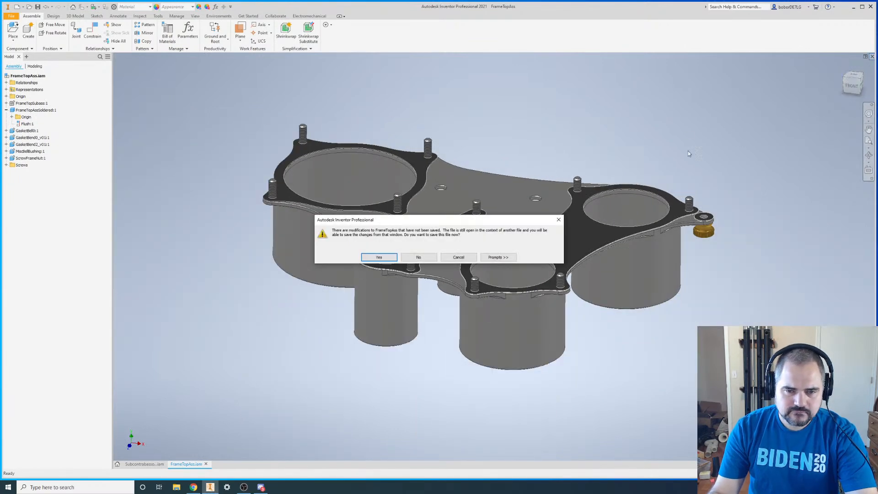
pyautogui.click(378, 258)
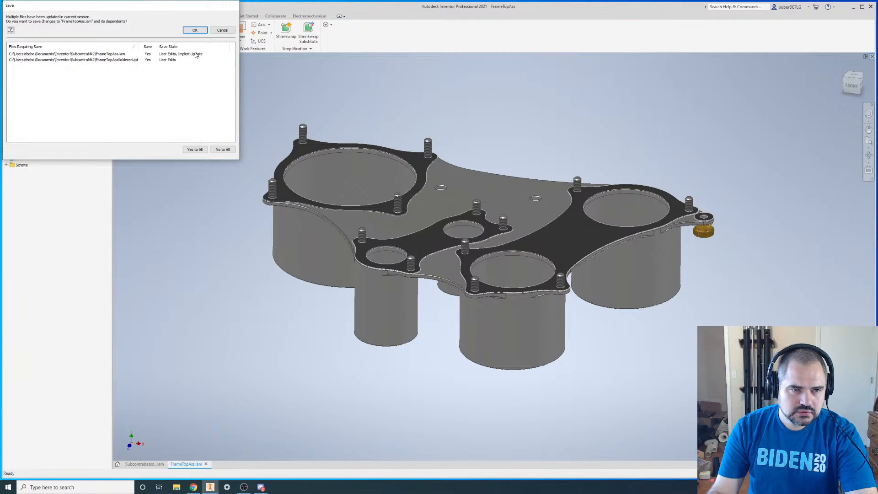
pyautogui.click(196, 30)
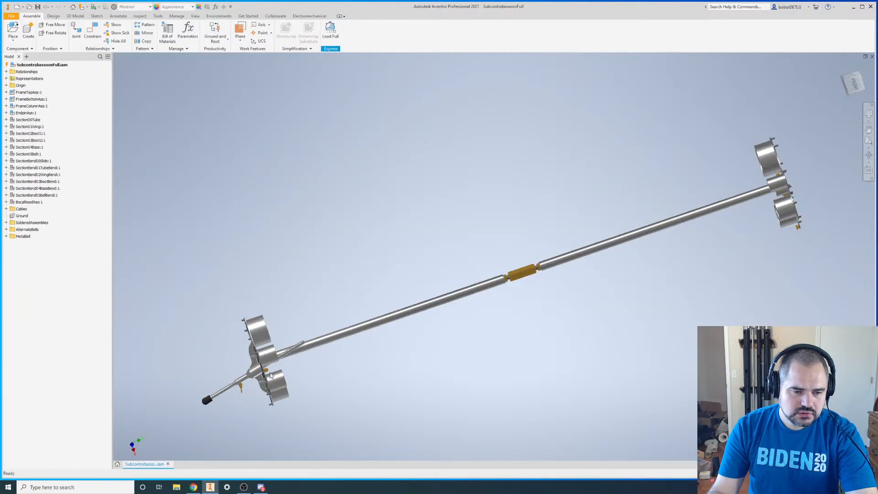
# - Open the bottom frame assembly FrameBottomAss from the full subcontrabassoon assembly
pyautogui.scroll(-2, 231, 189)
pyautogui.scroll(4, 273, 273)
pyautogui.rightClick(212, 295)
pyautogui.click(214, 278)
# - Examine the rim of one of FrameBottomAss's large tenon bands up close
pyautogui.press('F4')
pyautogui.moveTo(501, 277)
pyautogui.mouseDown()
pyautogui.moveTo(493, 307)
pyautogui.moveTo(506, 133)
pyautogui.moveTo(531, 287)
pyautogui.moveTo(512, 279)
pyautogui.mouseUp()
pyautogui.scroll(7, 386, 120)
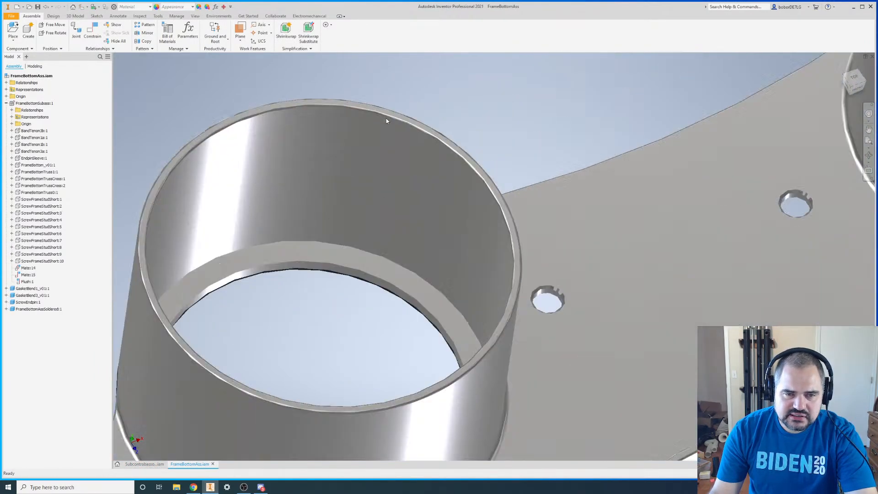
pyautogui.scroll(2, 385, 128)
pyautogui.click(387, 141)
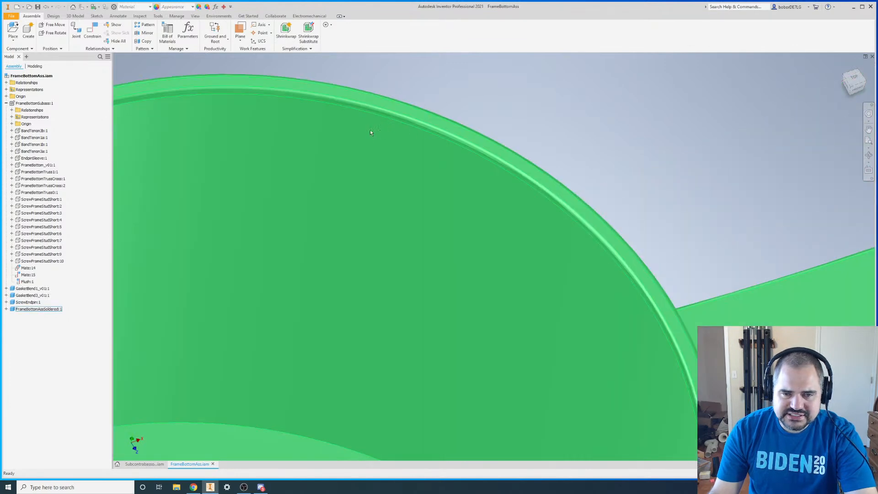
# - Examine the endpin sleeve of FrameBottomAss with its clamp lug, brass screw and supporting trusses
pyautogui.scroll(-8, 440, 161)
pyautogui.scroll(3, 418, 194)
pyautogui.press('F4')
pyautogui.moveTo(576, 293); pyautogui.dragTo(458, 55)
pyautogui.press('F4')
pyautogui.scroll(-6, 695, 177)
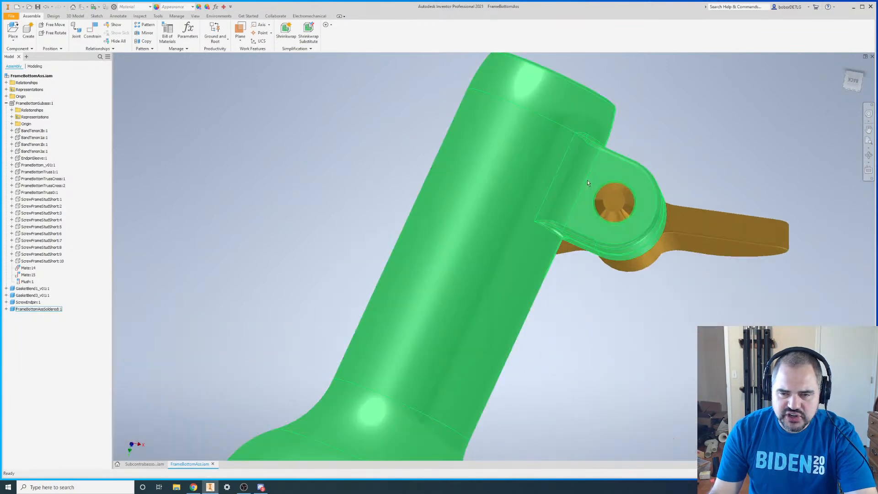
pyautogui.press('F4')
pyautogui.moveTo(547, 266); pyautogui.dragTo(542, 282)
pyautogui.scroll(6, 530, 248)
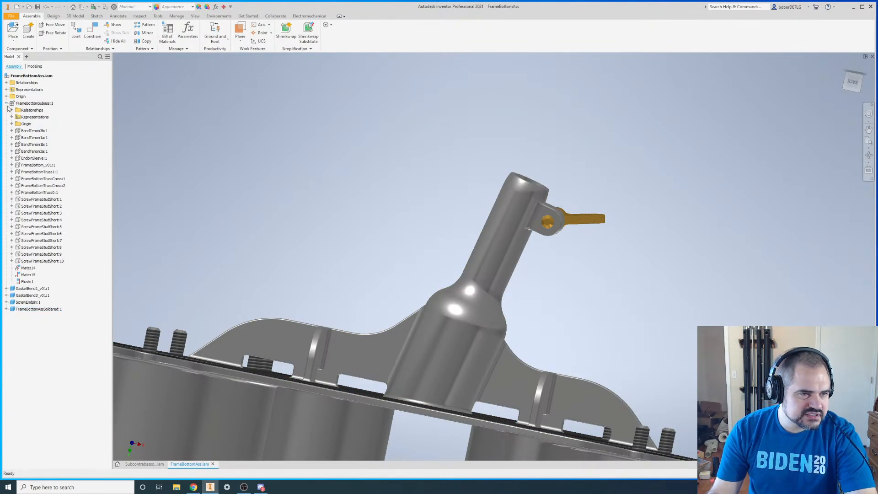
# - Open the FrameBottomAssSoldered part from FrameBottomAss, inspect the soldered frame from another angle, and close it
pyautogui.rightClick(33, 105)
pyautogui.click(39, 131)
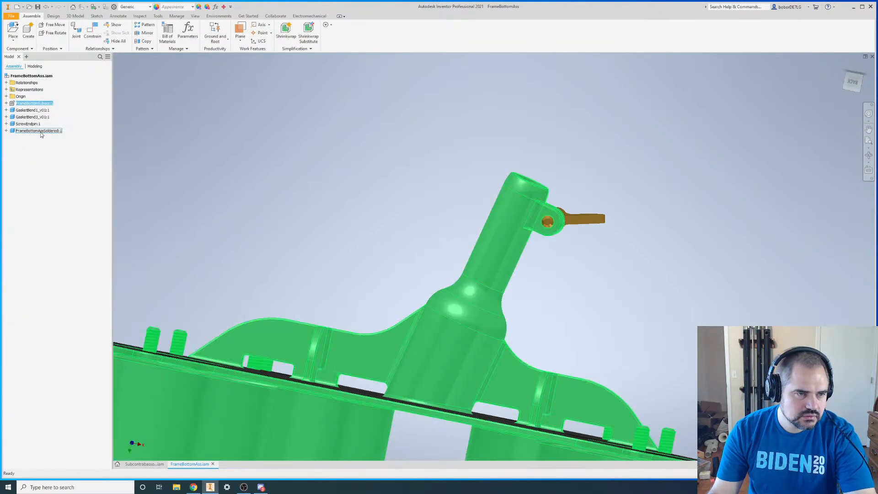
pyautogui.rightClick(40, 131)
pyautogui.click(52, 152)
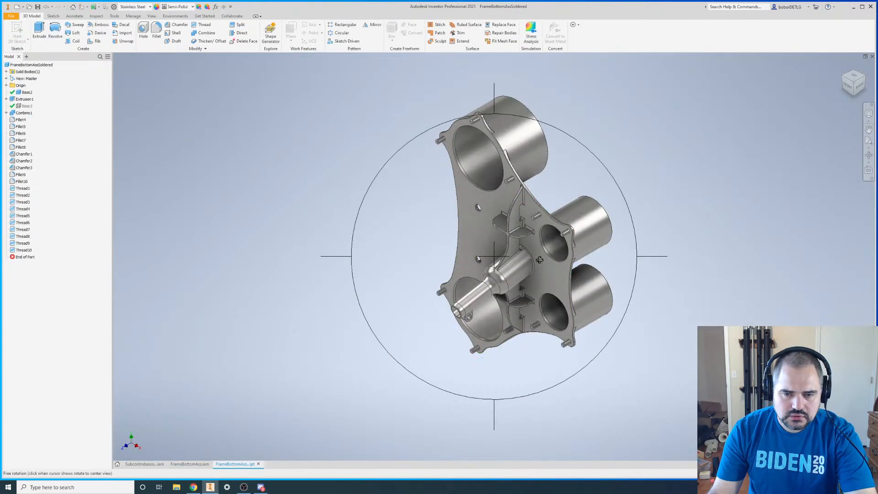
pyautogui.moveTo(540, 260); pyautogui.dragTo(649, 198)
pyautogui.click(872, 57)
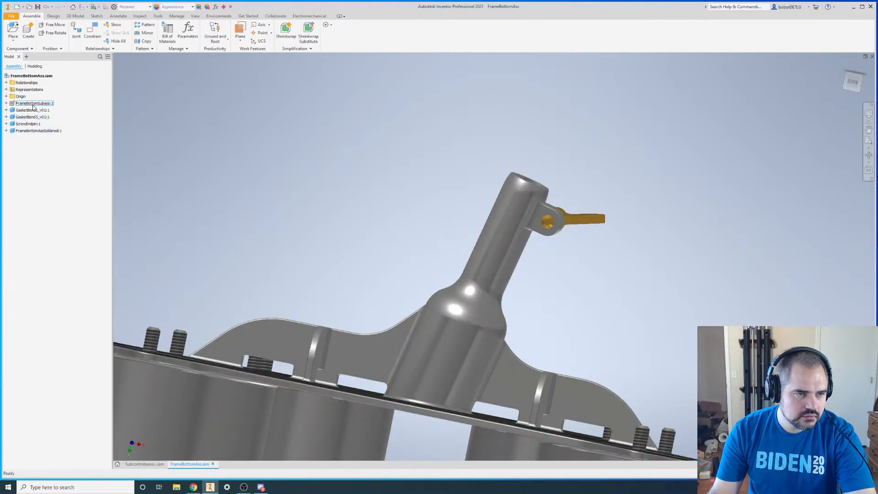
# - Open the FrameBottomSubass subassembly, inspect its trusses, endpin sleeve and screw studs from several angles, and close it
pyautogui.rightClick(35, 104)
pyautogui.click(40, 123)
pyautogui.press('F4')
pyautogui.moveTo(471, 231); pyautogui.dragTo(402, 156)
pyautogui.scroll(-4, 393, 151)
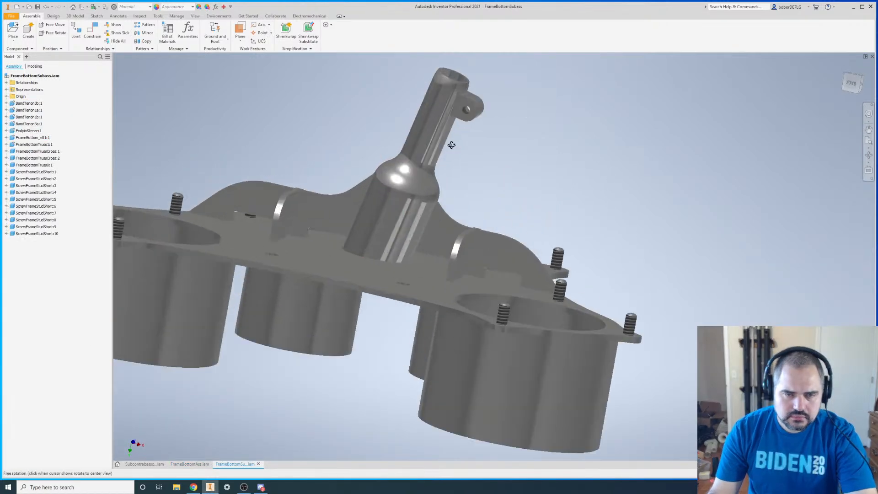
pyautogui.moveTo(515, 165); pyautogui.dragTo(495, 177)
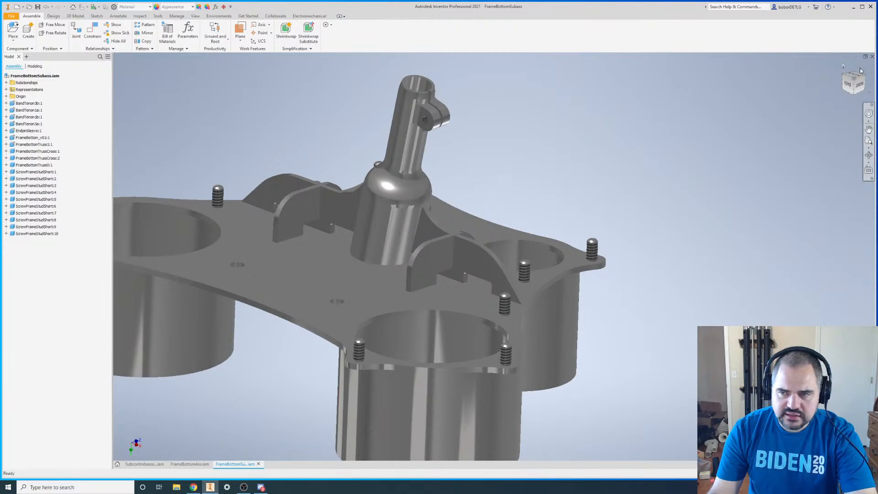
pyautogui.click(872, 56)
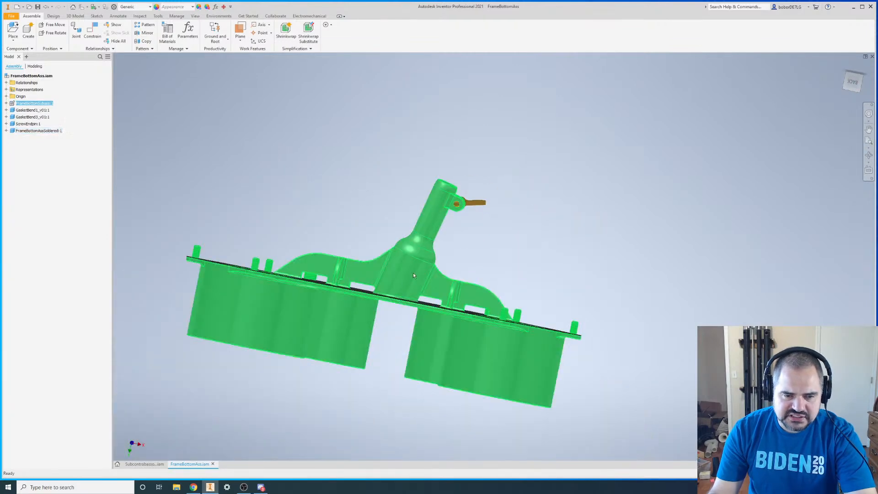
# - Inspect the threaded endpin hole on the tenon band side of the bottom frame plate, then close FrameBottomAss
pyautogui.moveTo(465, 274); pyautogui.dragTo(490, 173)
pyautogui.scroll(10, 423, 331)
pyautogui.scroll(-10, 421, 292)
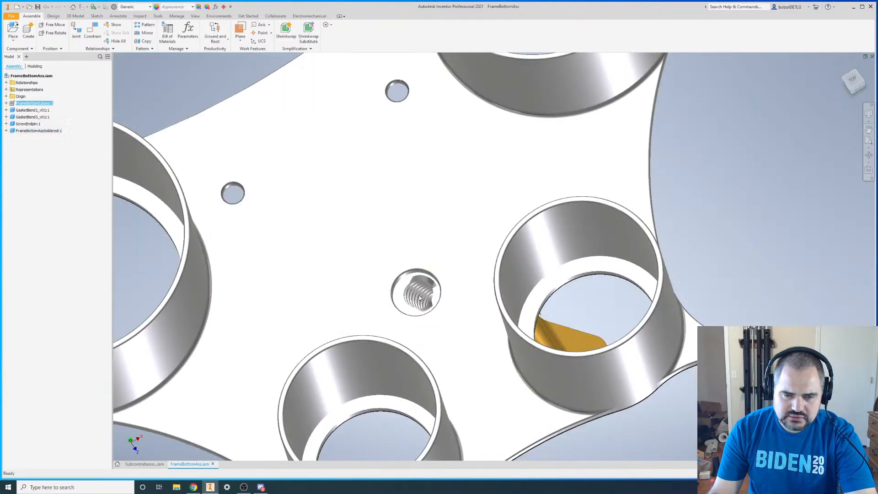
pyautogui.click(873, 56)
# - Open the endpin assembly EndpinAss from the full subcontrabassoon assembly and inspect its threaded rod up close
pyautogui.scroll(-4, 378, 315)
pyautogui.scroll(6, 321, 305)
pyautogui.click(281, 296)
pyautogui.rightClick(280, 295)
pyautogui.click(282, 276)
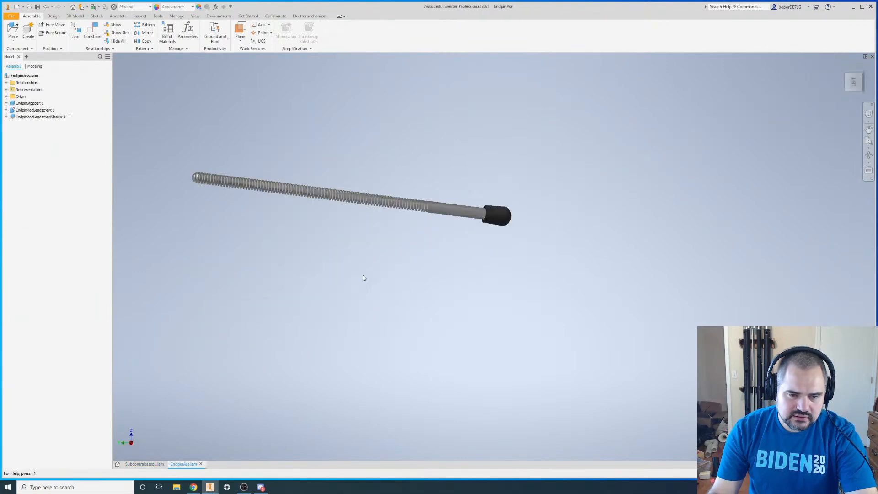
pyautogui.keyDown('shift'); pyautogui.moveTo(461, 201); pyautogui.dragTo(406, 382, button='middle'); pyautogui.keyUp('shift')
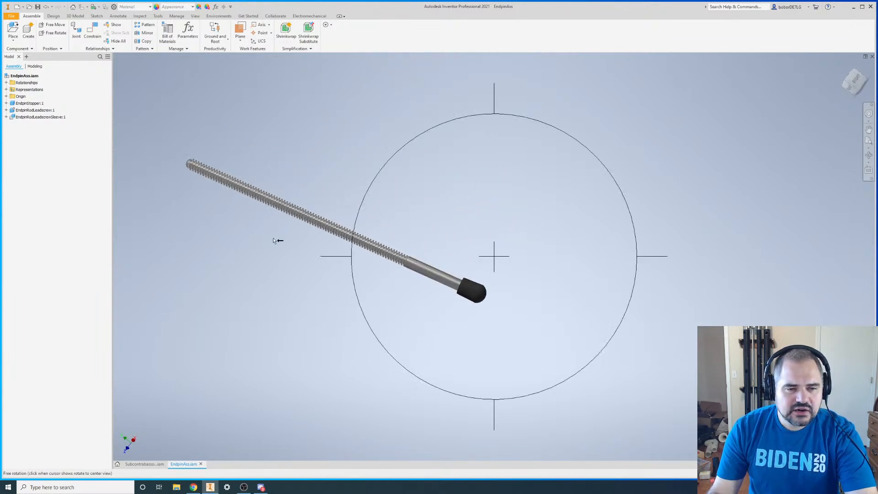
pyautogui.scroll(-3, 166, 166)
pyautogui.scroll(-2, 274, 191)
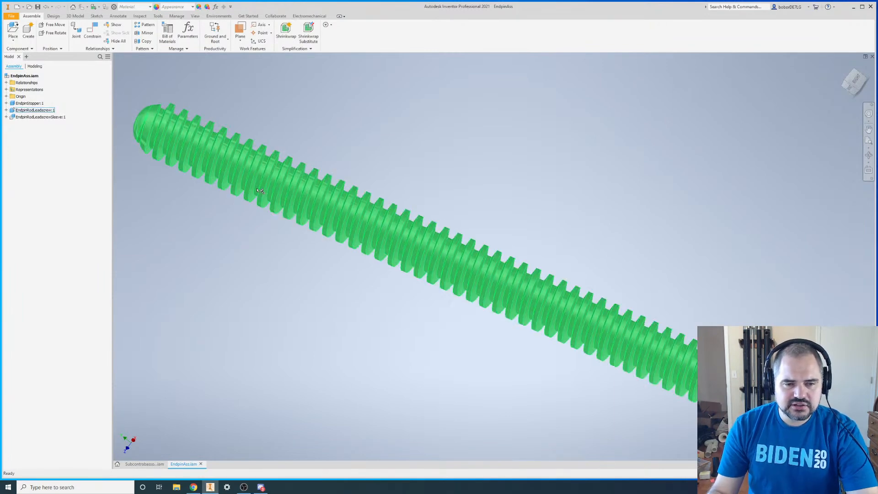
# - Open the EndpinRodLeadscrew part and examine its plain end, thread and rounded tip
pyautogui.rightClick(32, 113)
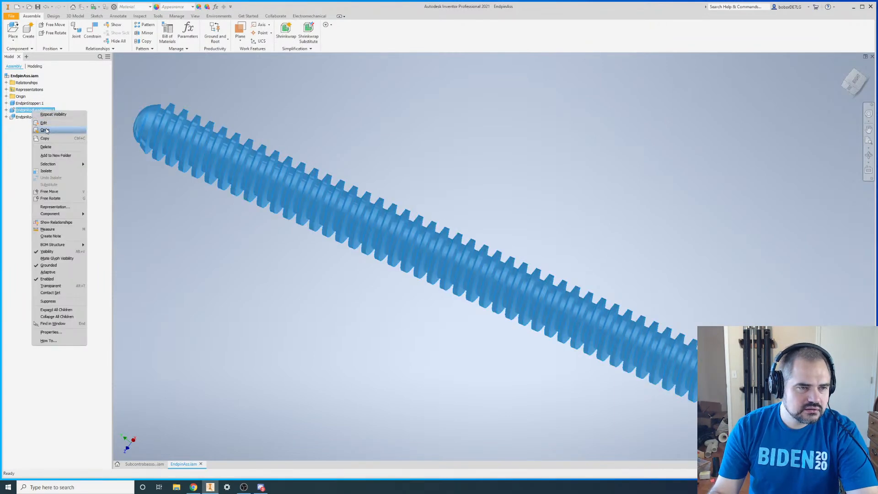
pyautogui.click(46, 130)
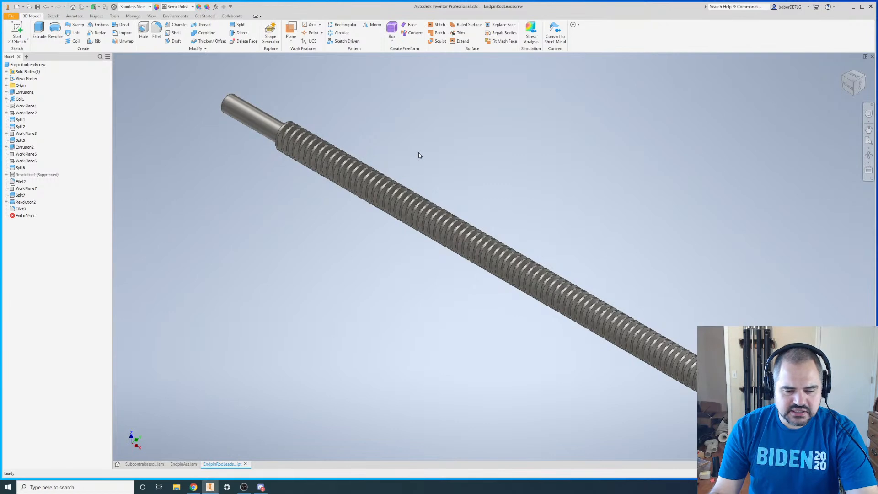
pyautogui.scroll(3, 491, 181)
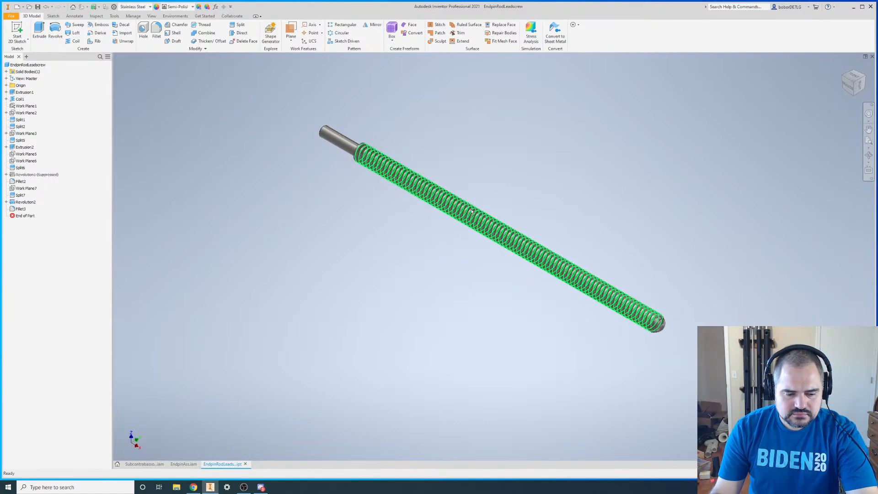
pyautogui.keyDown('shift'); pyautogui.moveTo(429, 235); pyautogui.dragTo(436, 272, button='middle'); pyautogui.keyUp('shift')
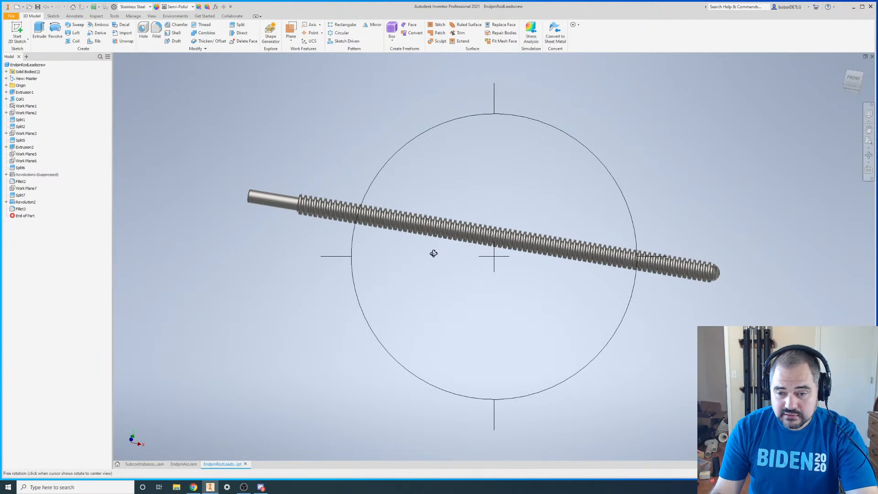
pyautogui.moveTo(375, 242)
pyautogui.keyDown('shift'); pyautogui.mouseDown(button='middle')
pyautogui.moveTo(417, 212)
pyautogui.moveTo(407, 228)
pyautogui.moveTo(334, 258)
pyautogui.moveTo(372, 249)
pyautogui.mouseUp(button='middle'); pyautogui.keyUp('shift')
pyautogui.keyDown('shift'); pyautogui.moveTo(403, 240); pyautogui.dragTo(428, 233, button='middle'); pyautogui.keyUp('shift')
pyautogui.scroll(5, 366, 260)
pyautogui.scroll(-8, 367, 261)
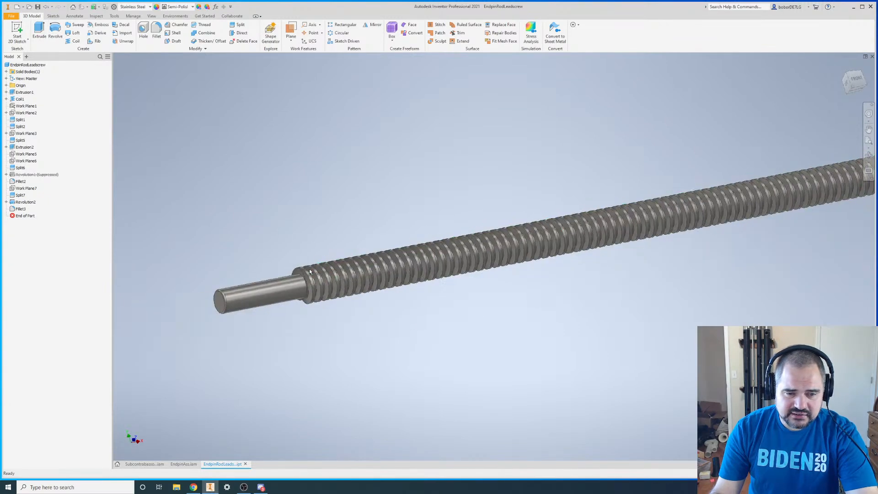
pyautogui.scroll(6, 600, 181)
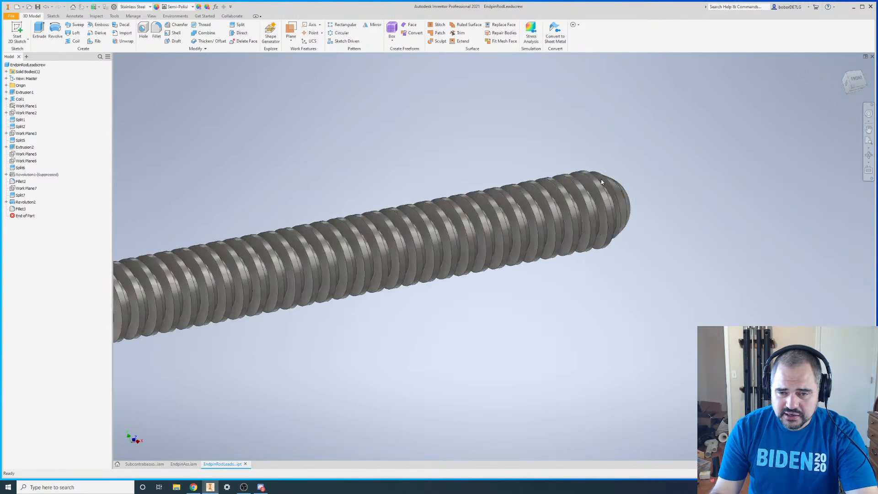
pyautogui.scroll(-6, 611, 183)
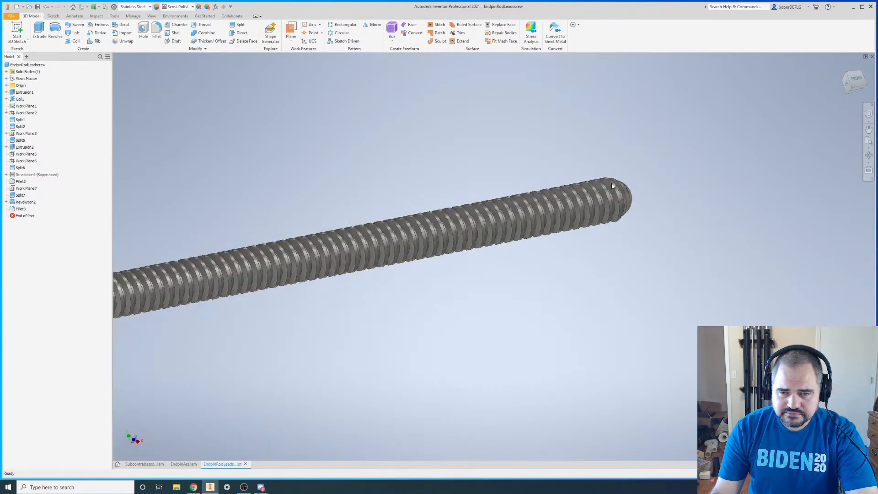
# - Examine the leadscrew from the front along its full length, then close the part
pyautogui.click(855, 81)
pyautogui.scroll(5, 322, 224)
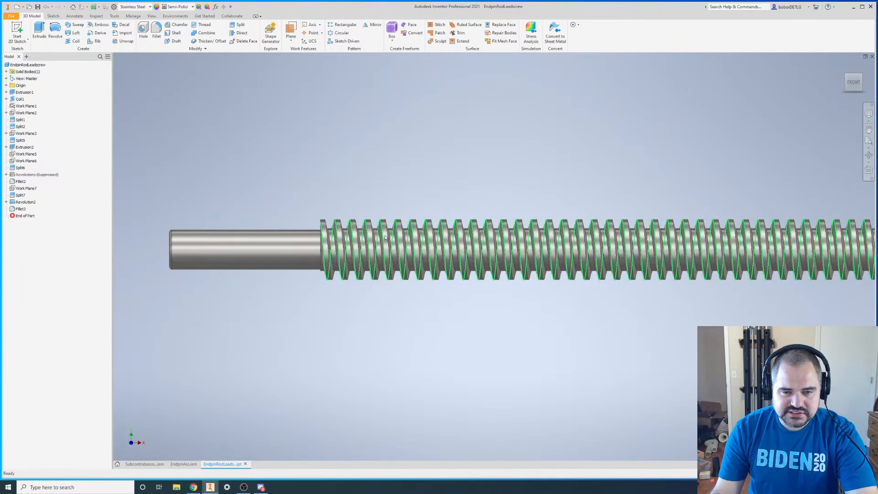
pyautogui.scroll(-5, 595, 243)
pyautogui.scroll(3, 600, 238)
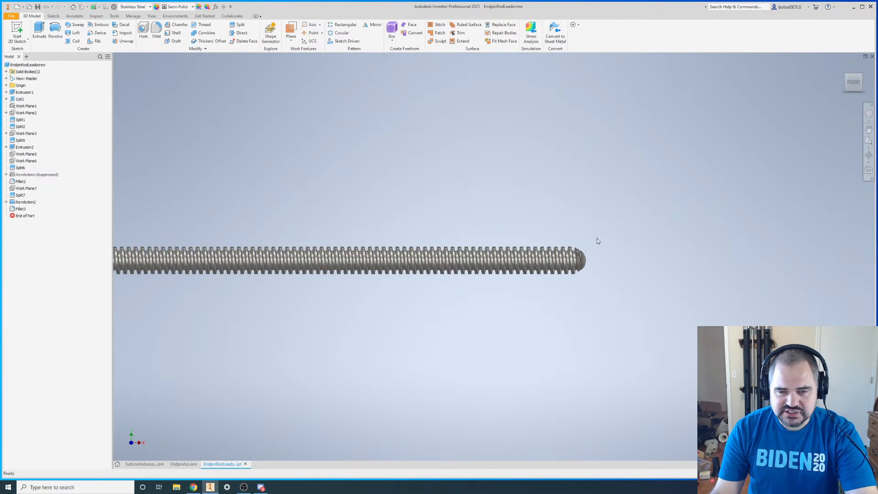
pyautogui.scroll(2, 589, 255)
pyautogui.scroll(-4, 590, 256)
pyautogui.rightClick(640, 178)
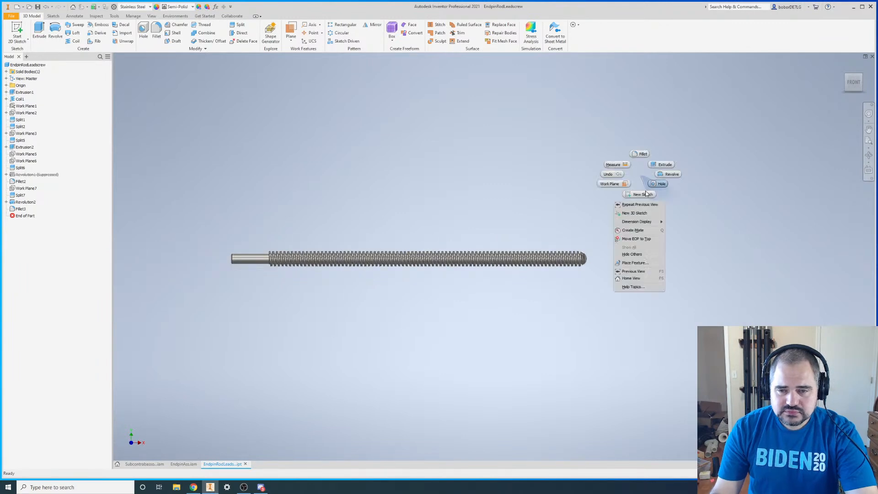
pyautogui.click(830, 74)
pyautogui.click(871, 56)
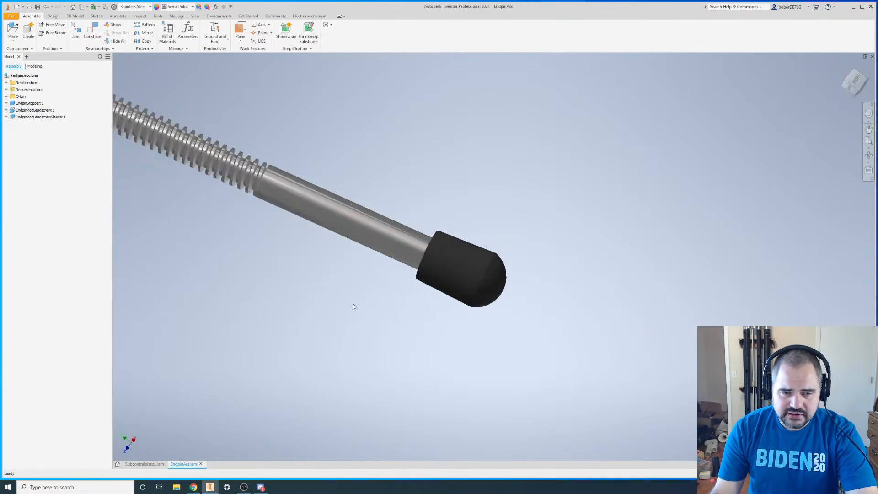
# - Inspect the black stopper and smooth sleeve at the endpin's tip, then close EndpinAss
pyautogui.keyDown('shift'); pyautogui.moveTo(482, 315); pyautogui.dragTo(542, 236, button='middle'); pyautogui.keyUp('shift')
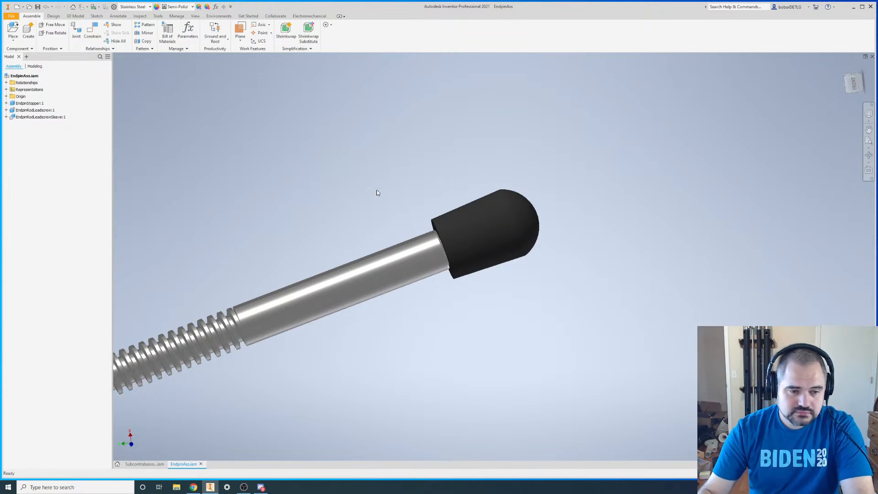
pyautogui.scroll(-5, 465, 196)
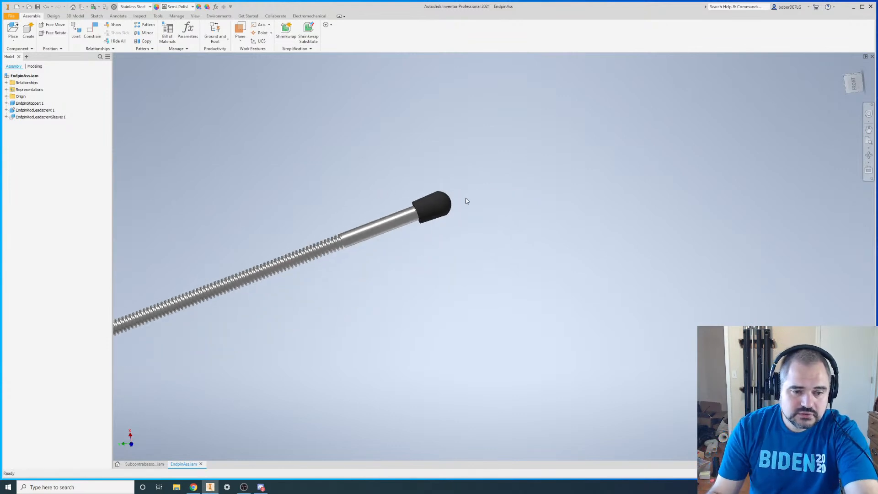
pyautogui.click(872, 57)
# - Open the frame column assembly FrameColumnAss from the full subcontrabassoon assembly
pyautogui.scroll(4, 337, 261)
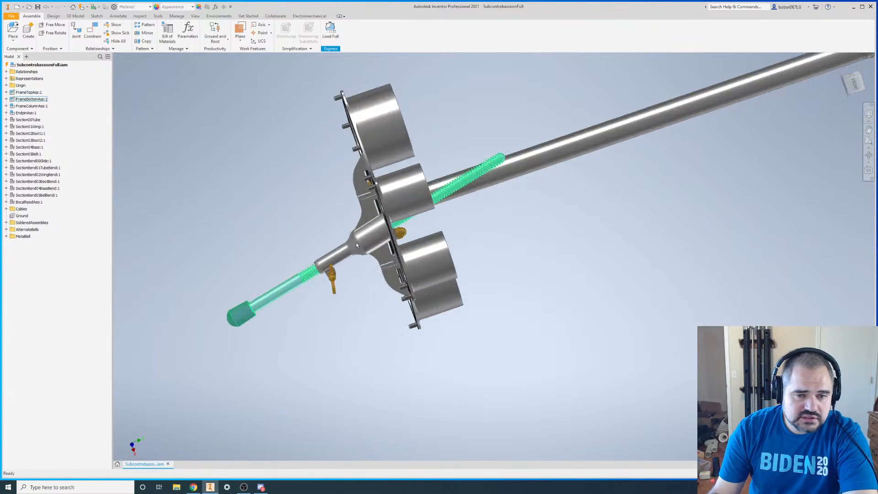
pyautogui.scroll(-5, 346, 238)
pyautogui.rightClick(507, 182)
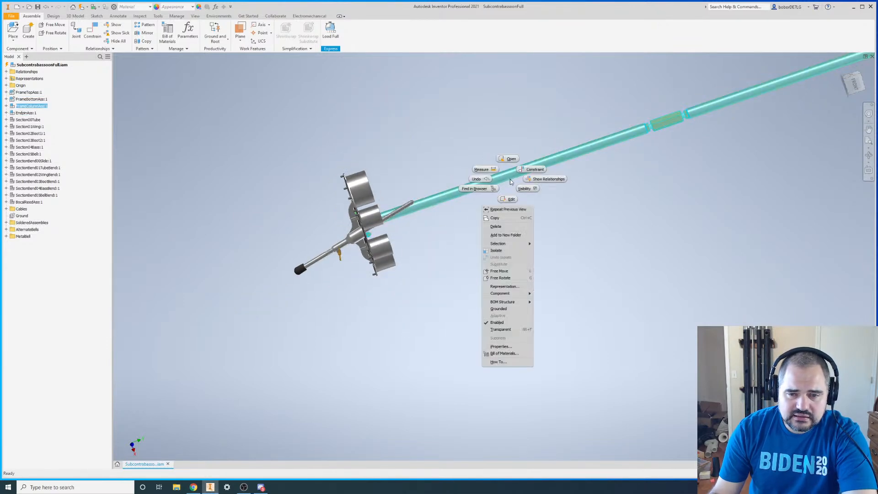
pyautogui.click(511, 159)
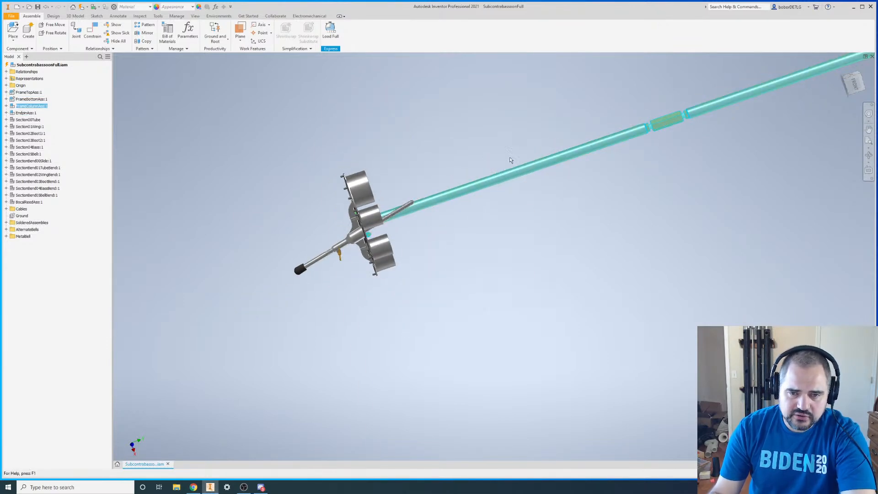
pyautogui.keyDown('shift'); pyautogui.moveTo(389, 182); pyautogui.dragTo(454, 226, button='middle'); pyautogui.keyUp('shift')
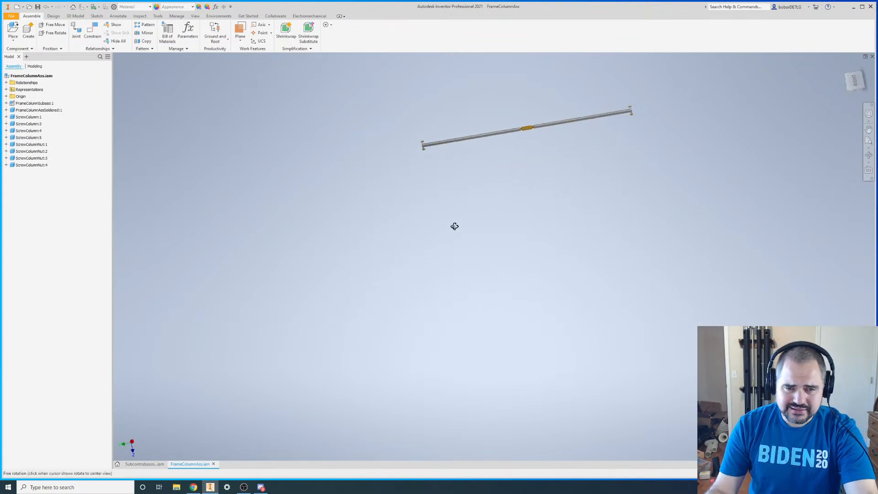
# - Examine the whole frame column and the brass adjuster joining its two tubes
pyautogui.scroll(3, 541, 80)
pyautogui.scroll(3, 470, 76)
pyautogui.scroll(-3, 386, 95)
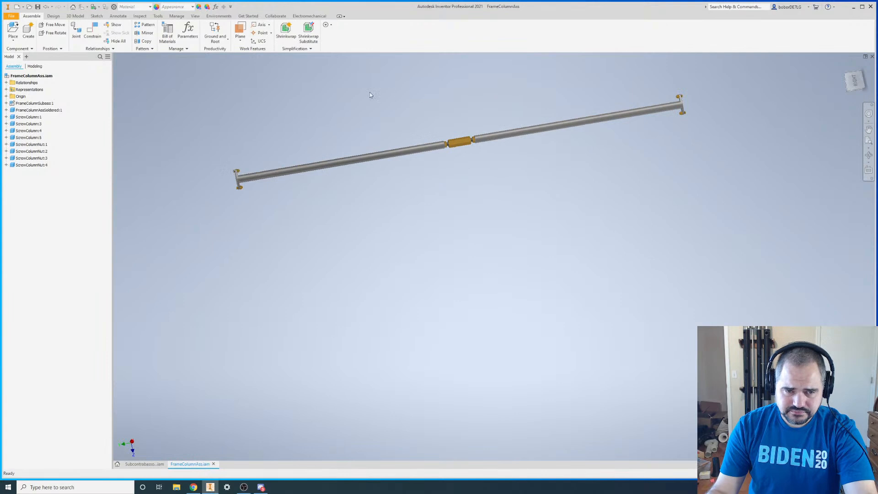
pyautogui.scroll(2, 386, 96)
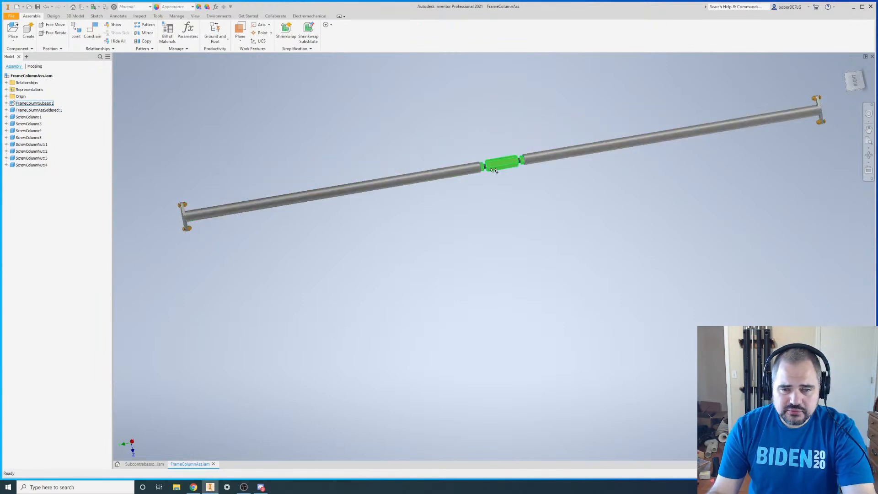
pyautogui.scroll(2, 518, 147)
pyautogui.scroll(-3, 518, 146)
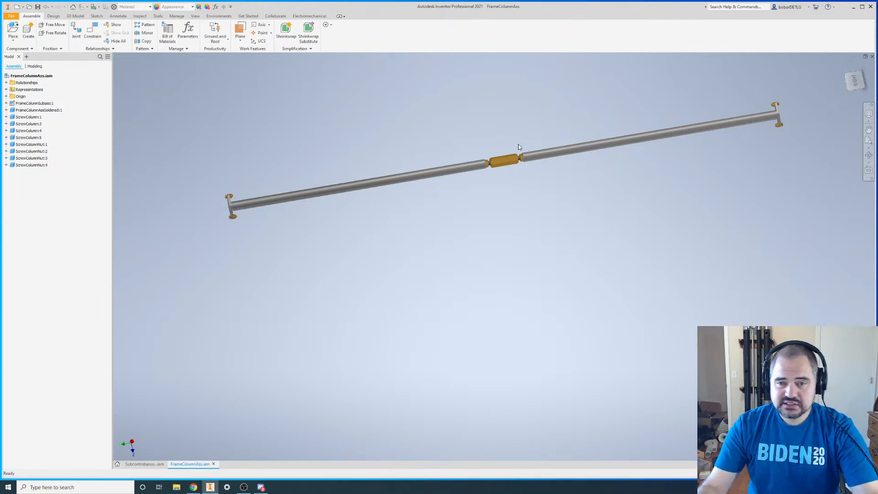
pyautogui.scroll(8, 503, 149)
pyautogui.scroll(-10, 499, 149)
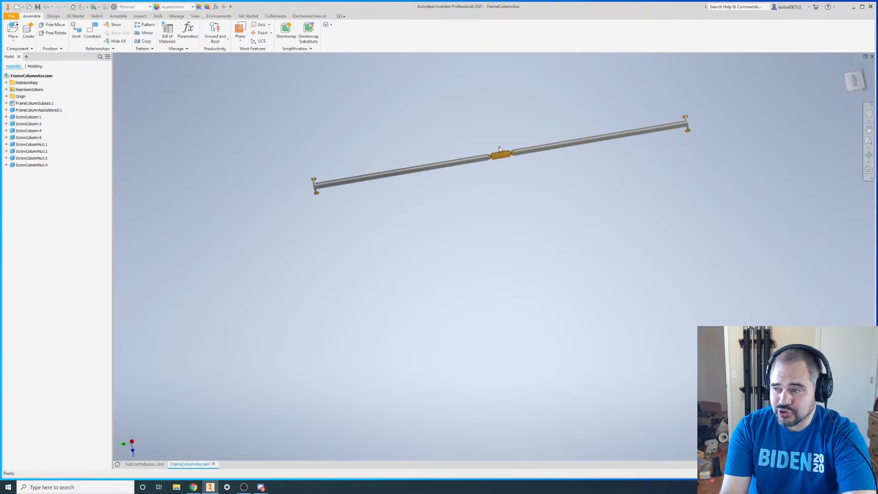
# - Examine the column's end plate with its brass screws and cap nuts up close
pyautogui.scroll(-3, 508, 139)
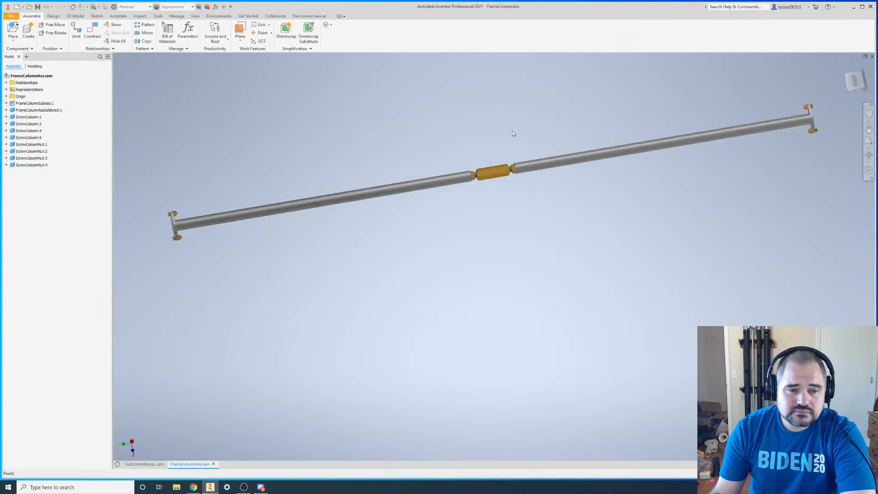
pyautogui.scroll(-2, 160, 243)
pyautogui.scroll(4, 160, 243)
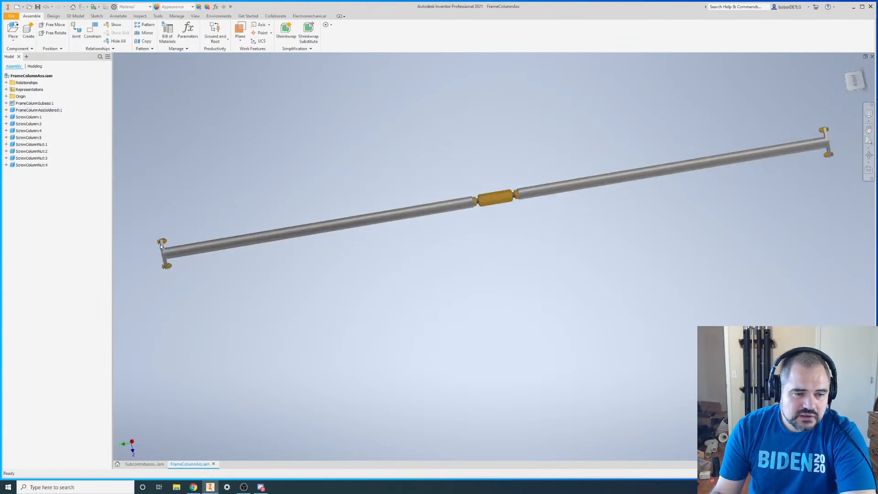
pyautogui.scroll(-6, 161, 245)
pyautogui.scroll(-2, 174, 224)
pyautogui.scroll(5, 220, 228)
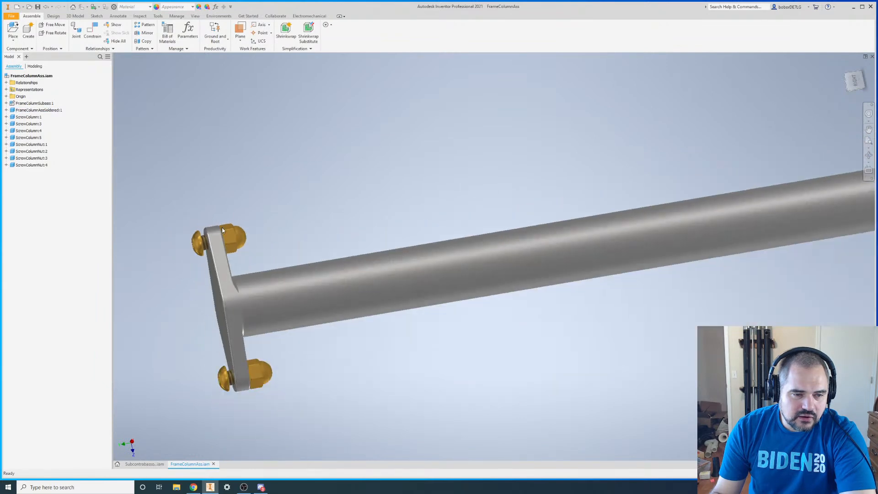
pyautogui.scroll(3, 298, 229)
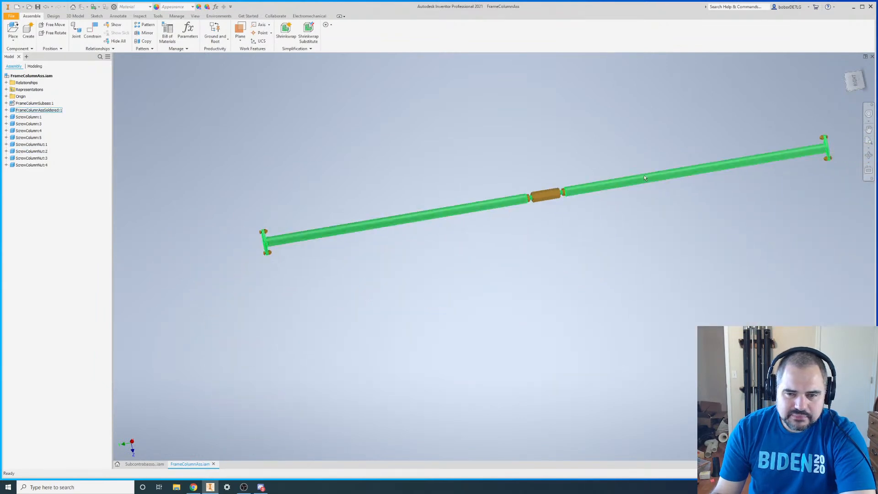
# - Examine the frame column's overall shape and the brass screws and cap nuts on its end plate from another angle
pyautogui.scroll(-3, 784, 108)
pyautogui.scroll(4, 736, 130)
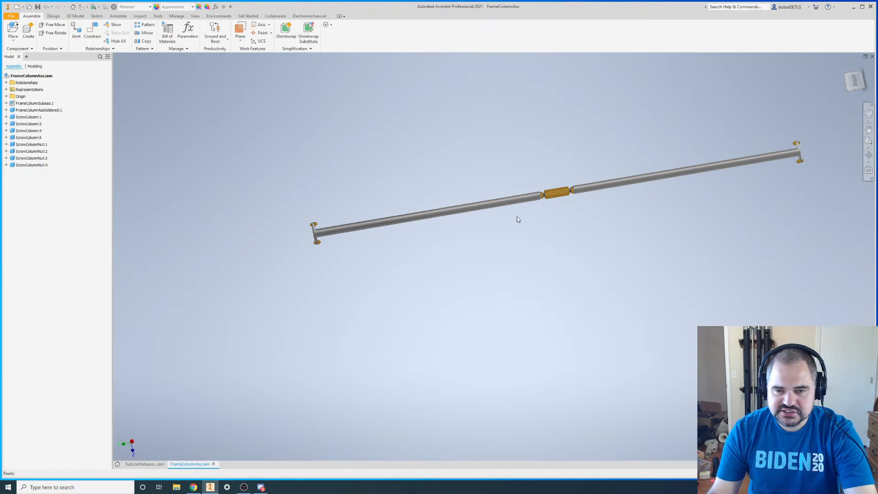
pyautogui.scroll(-2, 623, 139)
pyautogui.press('F4')
pyautogui.moveTo(460, 233); pyautogui.dragTo(476, 220)
pyautogui.press('Escape')
pyautogui.scroll(-8, 640, 142)
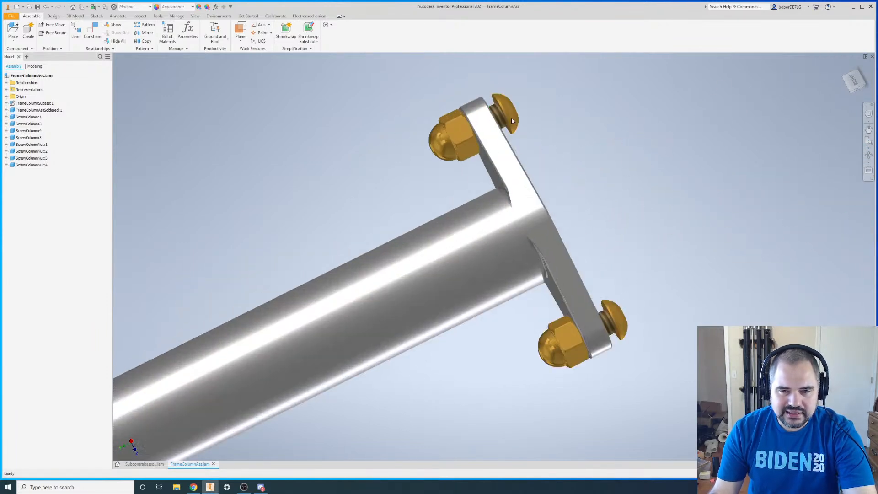
pyautogui.scroll(8, 425, 127)
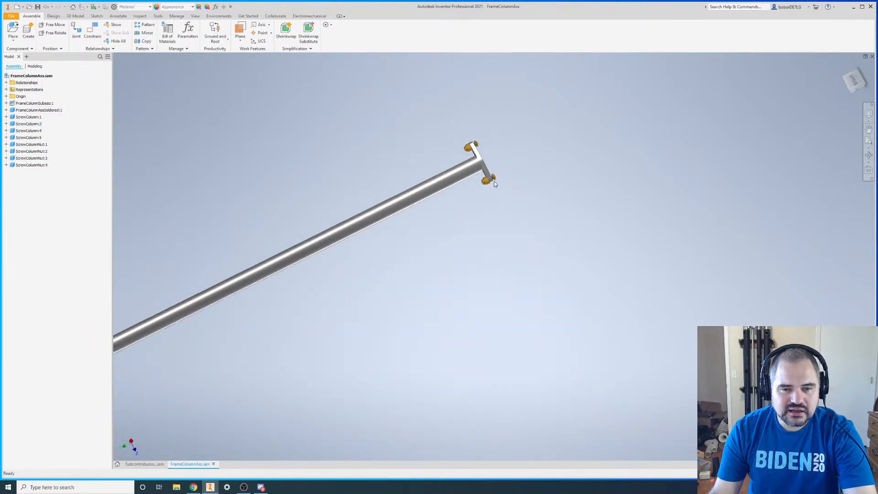
pyautogui.scroll(-5, 488, 183)
pyautogui.scroll(-2, 487, 183)
pyautogui.scroll(8, 548, 122)
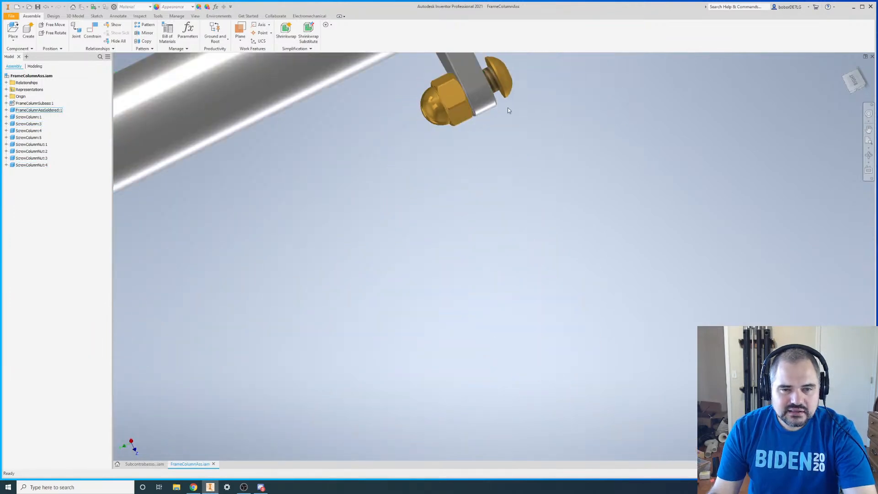
# - Review the brass adjuster in the middle of the frame column, then close FrameColumnAss
pyautogui.scroll(3, 548, 122)
pyautogui.scroll(-6, 446, 165)
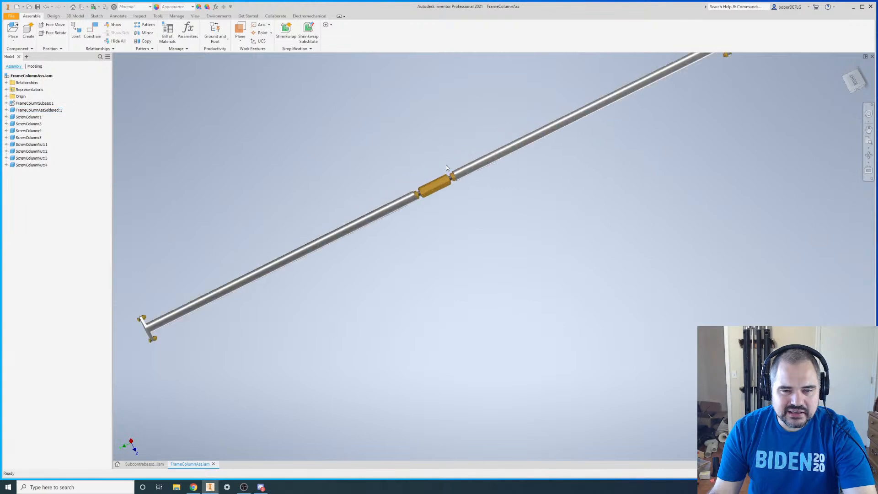
pyautogui.scroll(-2, 434, 171)
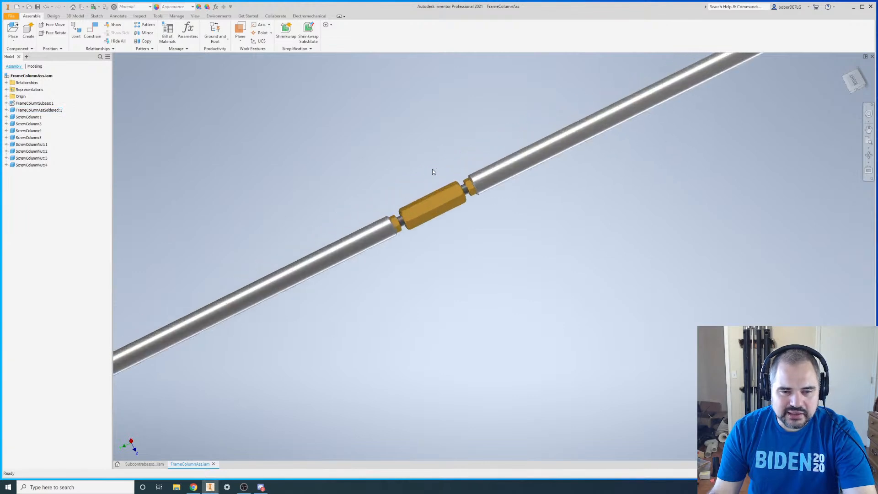
pyautogui.click(872, 57)
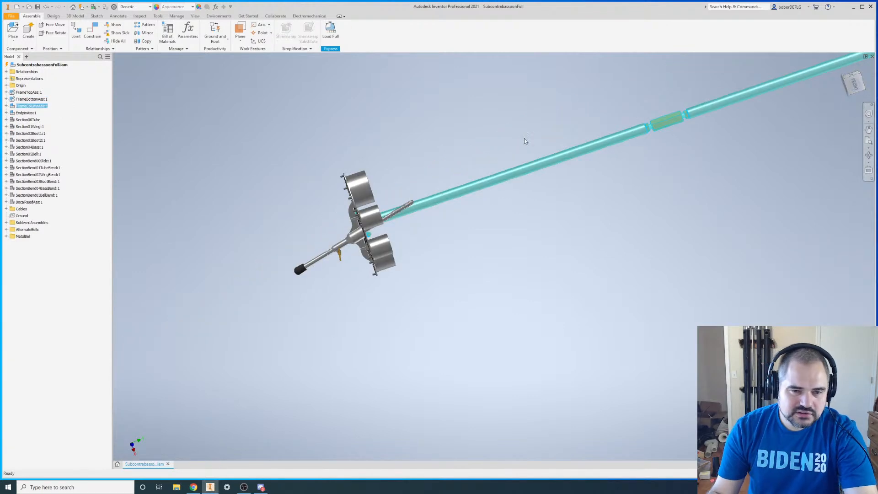
# - View the complete frame upright in the full assembly, with the top frame, column, bottom frame and endpin
pyautogui.click(290, 124)
pyautogui.scroll(4, 336, 148)
pyautogui.press('F4')
pyautogui.moveTo(477, 225); pyautogui.dragTo(529, 337)
pyautogui.press('Escape')
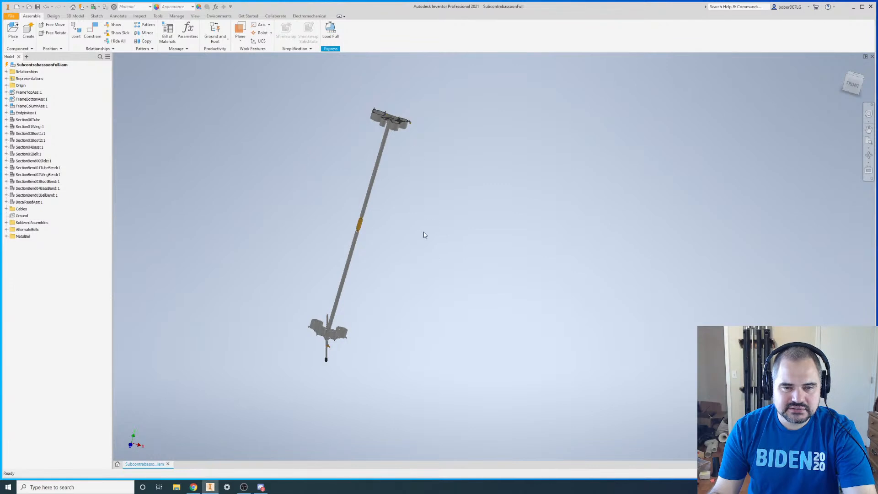
pyautogui.scroll(2, 423, 231)
# - Inspect the top frame's black gaskets, threaded studs and tube openings up close in the full assembly
pyautogui.scroll(-5, 407, 146)
pyautogui.scroll(-4, 361, 128)
pyautogui.press('F4')
pyautogui.moveTo(478, 229); pyautogui.dragTo(466, 249)
pyautogui.scroll(4, 382, 230)
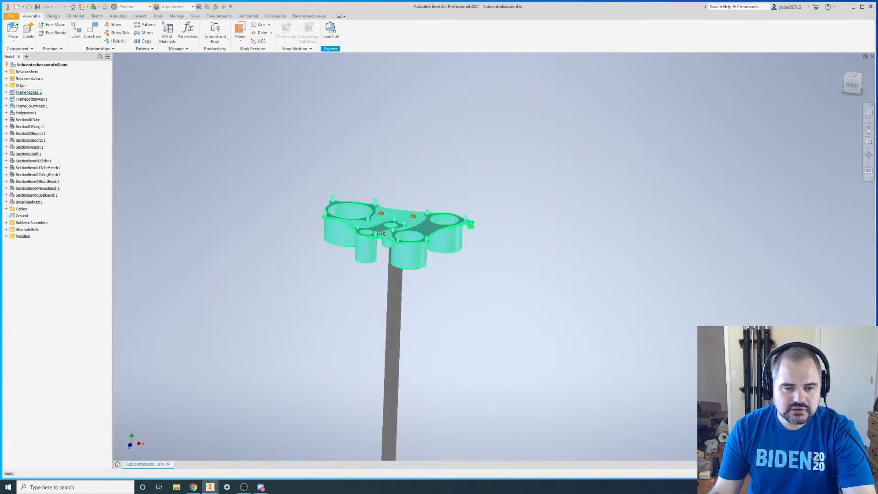
pyautogui.scroll(-4, 382, 230)
pyautogui.scroll(2, 365, 177)
pyautogui.scroll(-2, 421, 147)
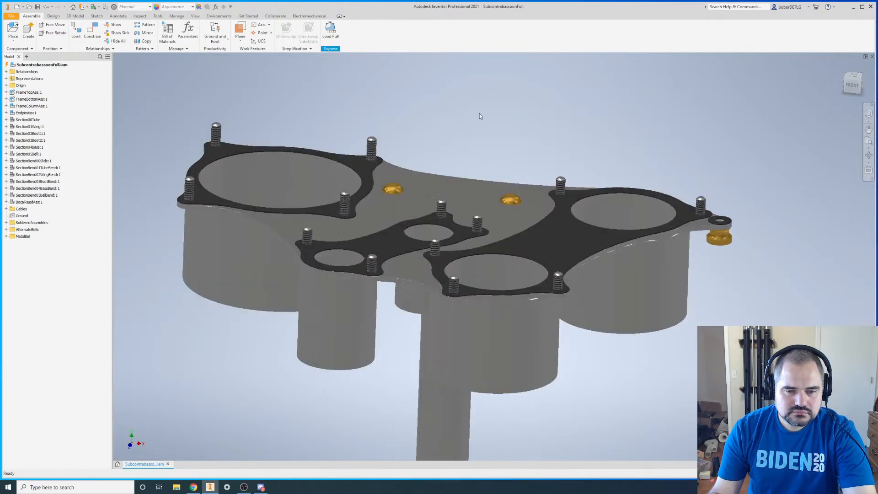
# - Open the SectionBend01TubeBend assembly and examine the bend body, its seam cover and the slotted brass nuts
pyautogui.rightClick(47, 169)
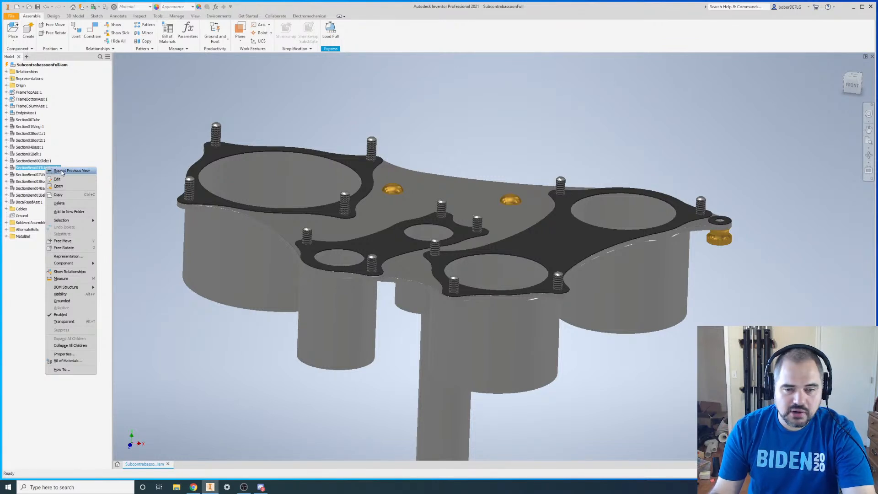
pyautogui.click(64, 186)
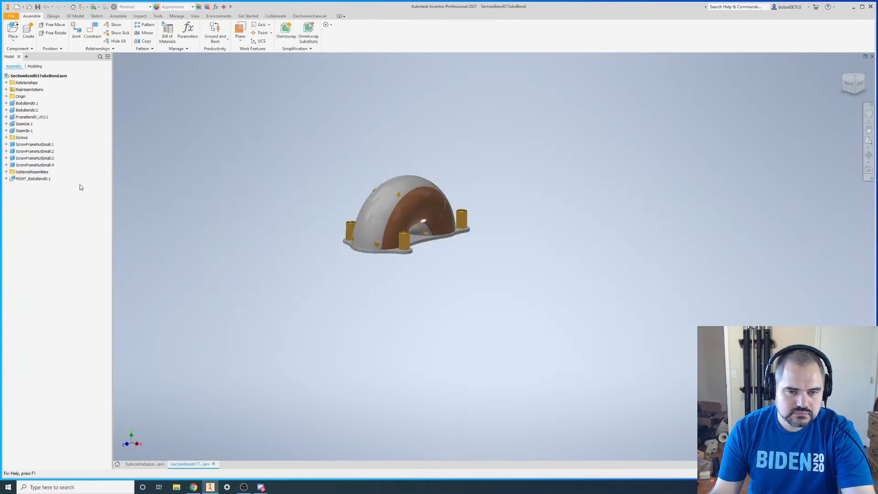
pyautogui.scroll(-3, 421, 202)
pyautogui.keyDown('shift'); pyautogui.moveTo(443, 211); pyautogui.dragTo(532, 287, button='middle'); pyautogui.keyUp('shift')
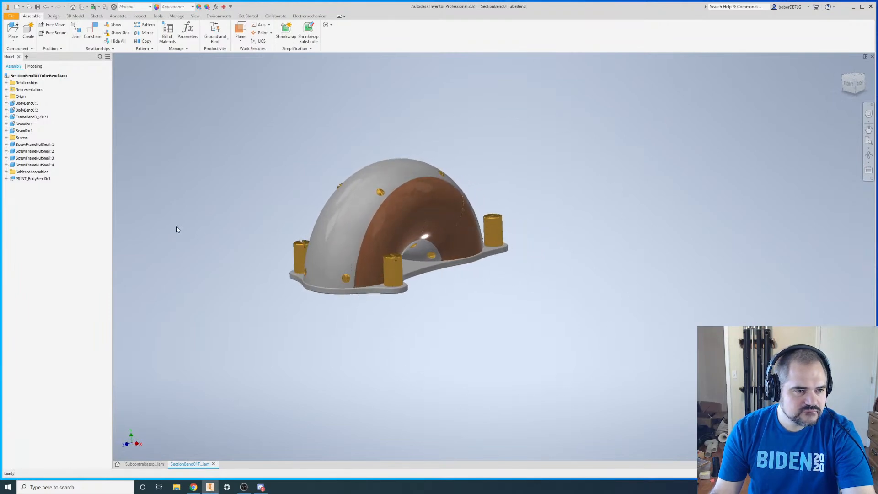
pyautogui.scroll(-4, 349, 216)
pyautogui.keyDown('shift'); pyautogui.moveTo(575, 261); pyautogui.dragTo(526, 297, button='middle'); pyautogui.keyUp('shift')
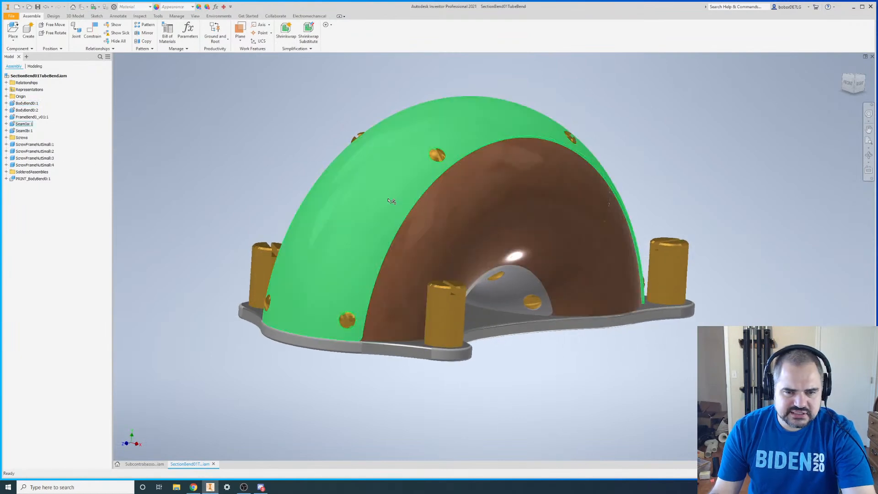
# - Point out the outer seam strip and its individual brass screws, then view the bend's frame plate from below
pyautogui.click(373, 197)
pyautogui.click(437, 154)
pyautogui.click(349, 319)
pyautogui.click(268, 300)
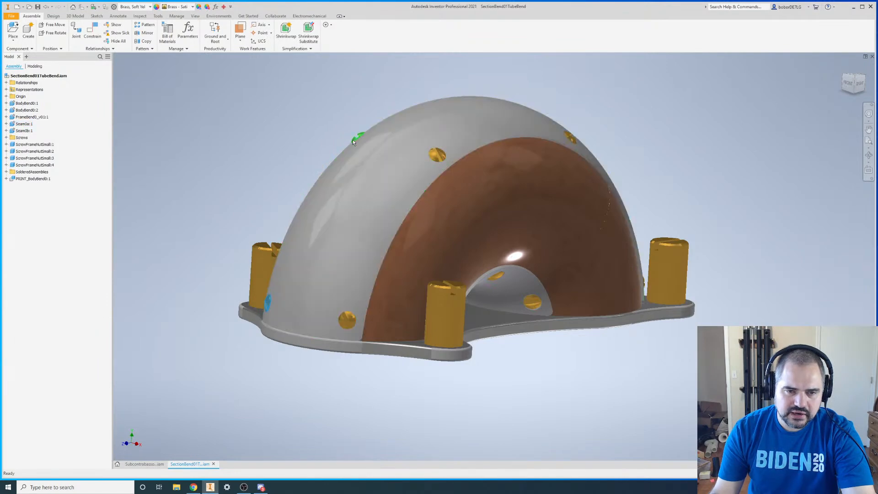
pyautogui.click(570, 137)
pyautogui.press('F4')
pyautogui.keyDown('shift'); pyautogui.moveTo(644, 148); pyautogui.dragTo(617, 114, button='middle'); pyautogui.keyUp('shift')
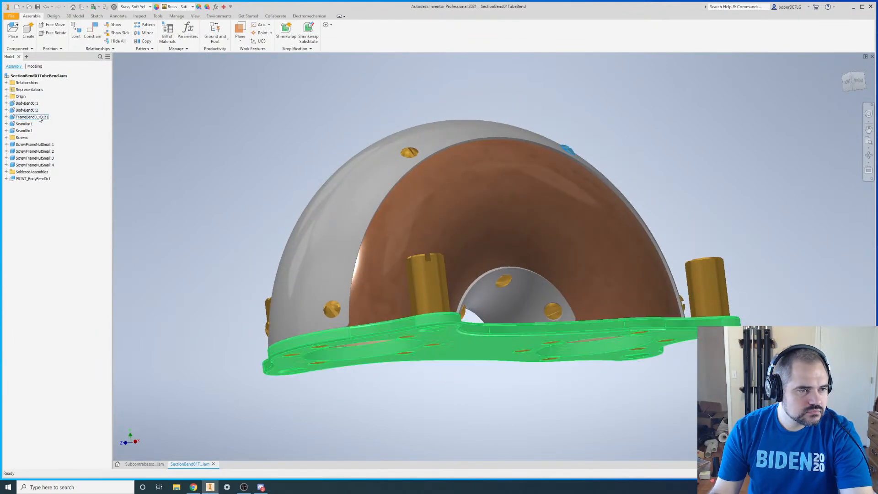
# - Open the BodyBend0 part, inspect the hollow inside of the half bend, and close it
pyautogui.rightClick(31, 104)
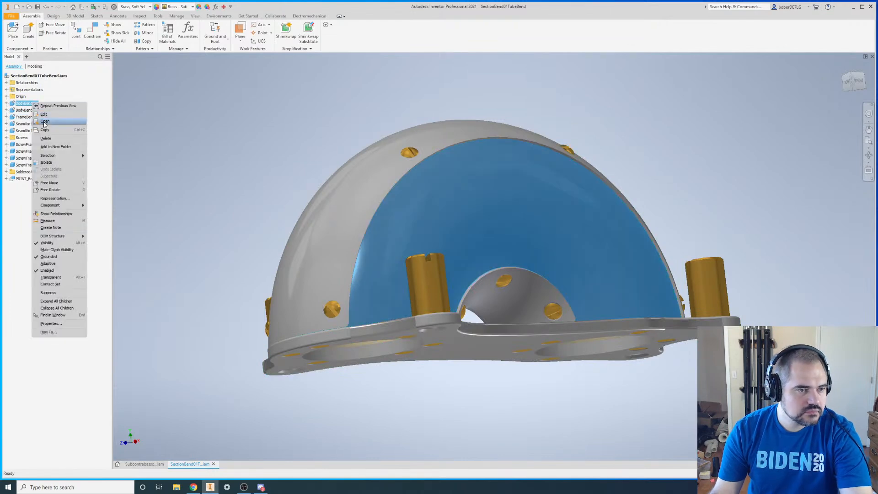
pyautogui.click(45, 122)
pyautogui.press('F4')
pyautogui.moveTo(512, 257); pyautogui.dragTo(570, 253)
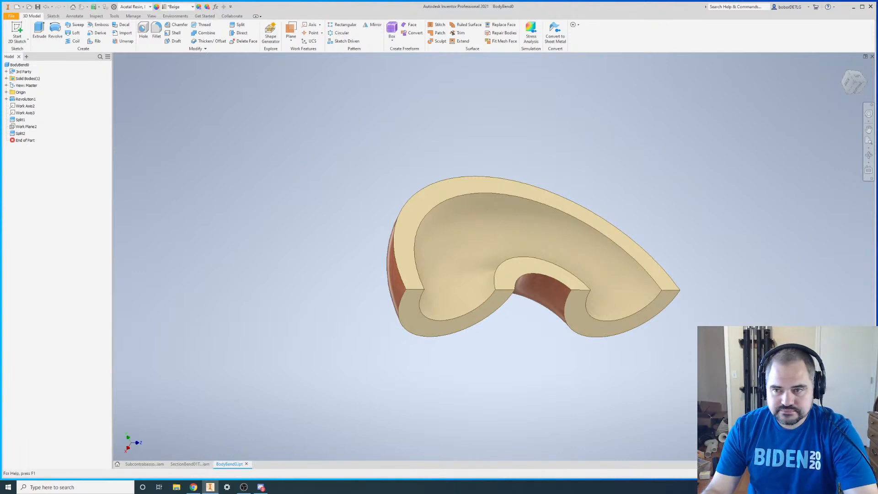
pyautogui.click(872, 56)
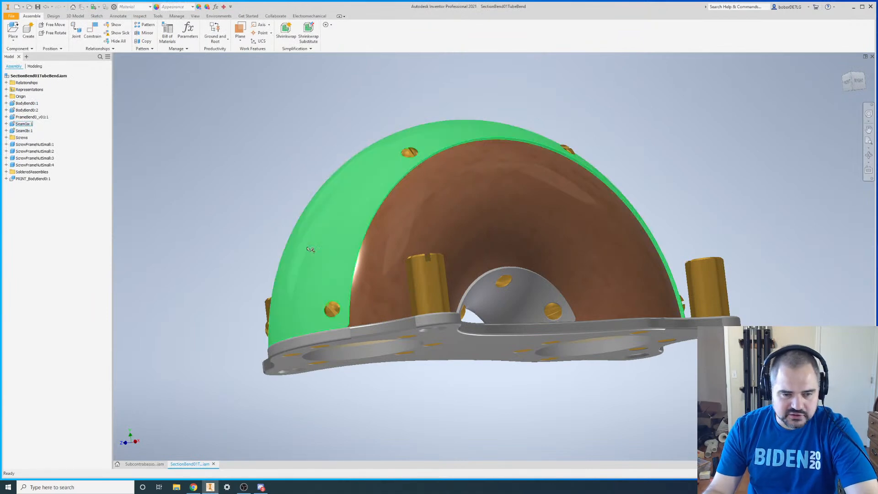
# - Open the outer seam strip part Seam0a from the bend assembly and assign it the Brass, Soft Yellow material
pyautogui.keyDown('shift'); pyautogui.moveTo(308, 230); pyautogui.dragTo(352, 219, button='middle'); pyautogui.keyUp('shift')
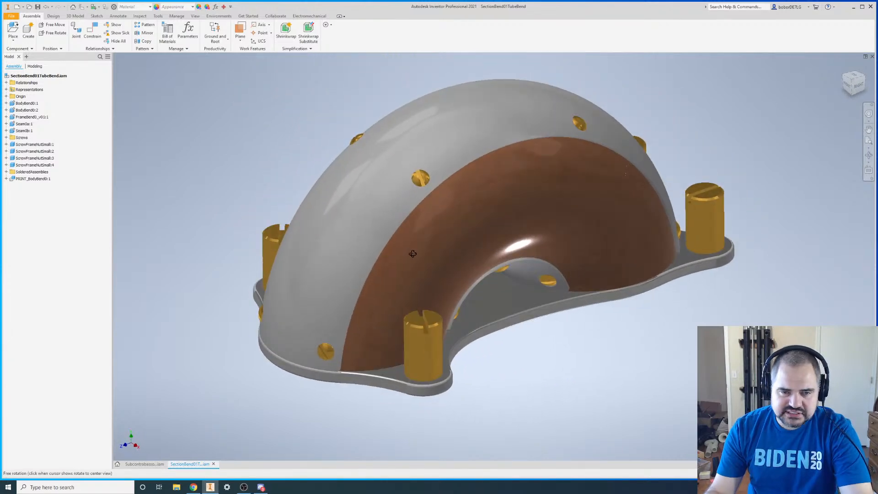
pyautogui.rightClick(346, 215)
pyautogui.click(347, 195)
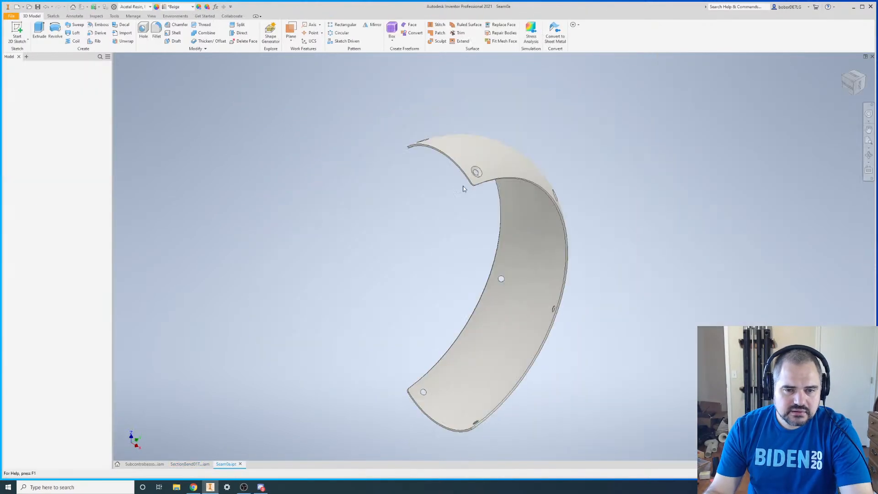
pyautogui.keyDown('shift'); pyautogui.moveTo(465, 224); pyautogui.dragTo(403, 226, button='middle'); pyautogui.keyUp('shift')
pyautogui.scroll(-3, 403, 226)
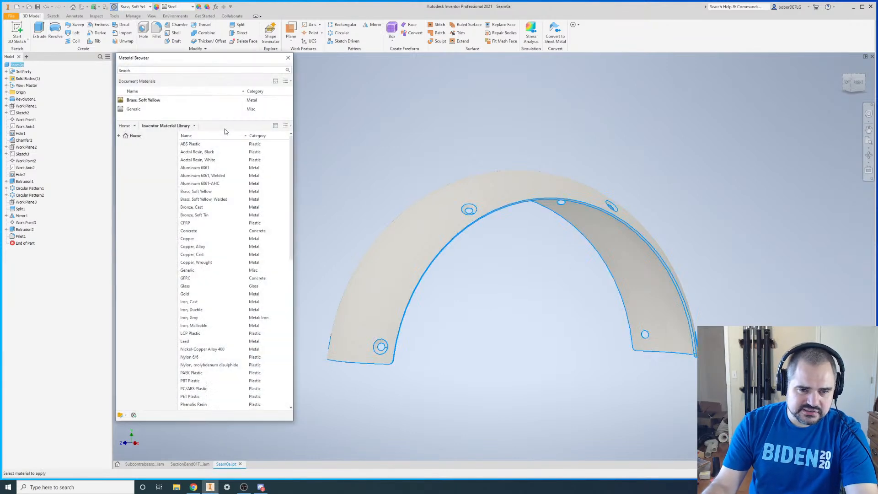
# - Delete the unused Generic material from the seam part's document materials and close the Material Browser
pyautogui.scroll(-1, 230, 162)
pyautogui.rightClick(132, 109)
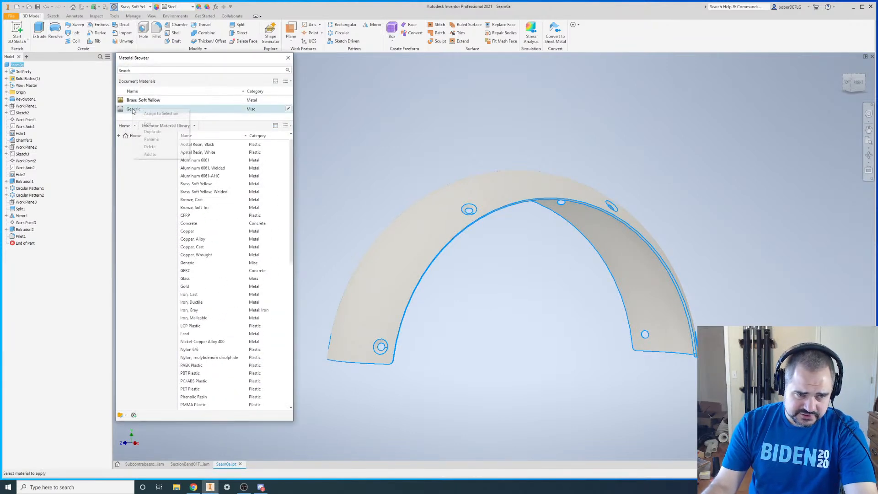
pyautogui.click(150, 147)
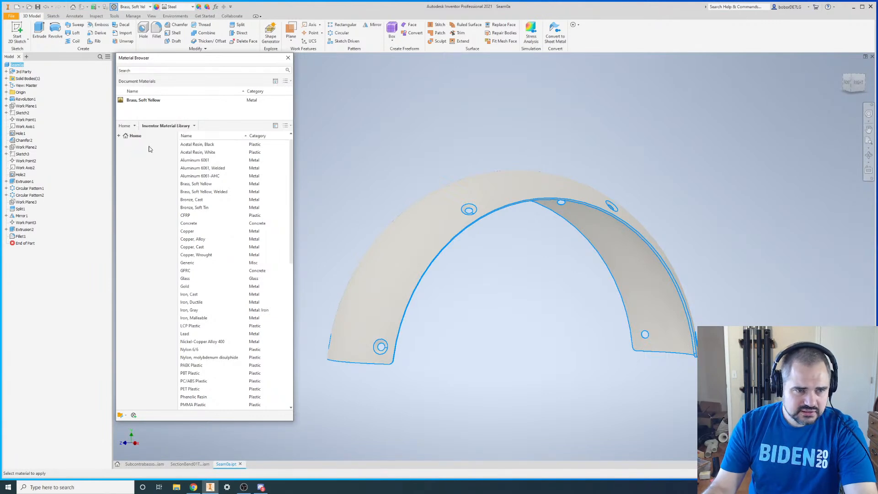
pyautogui.click(288, 58)
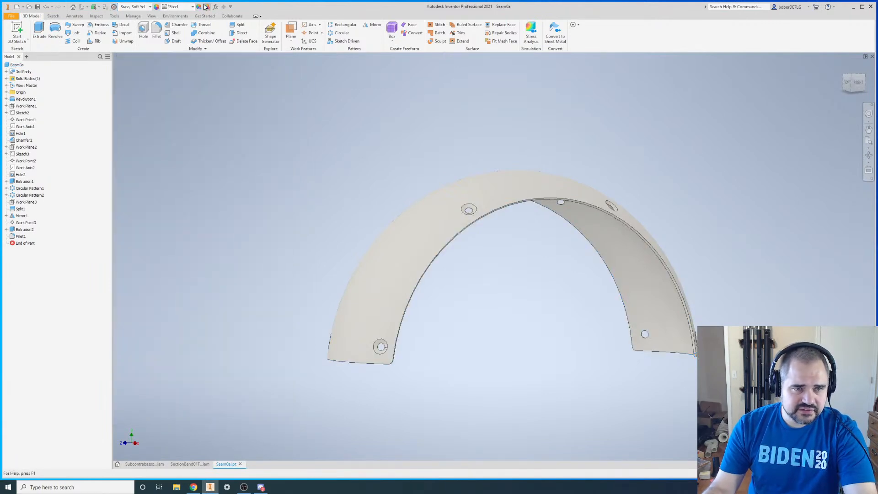
# - Clear all appearance overrides from the whole seam part so it uses its material's appearance
pyautogui.click(205, 6)
pyautogui.click(545, 67)
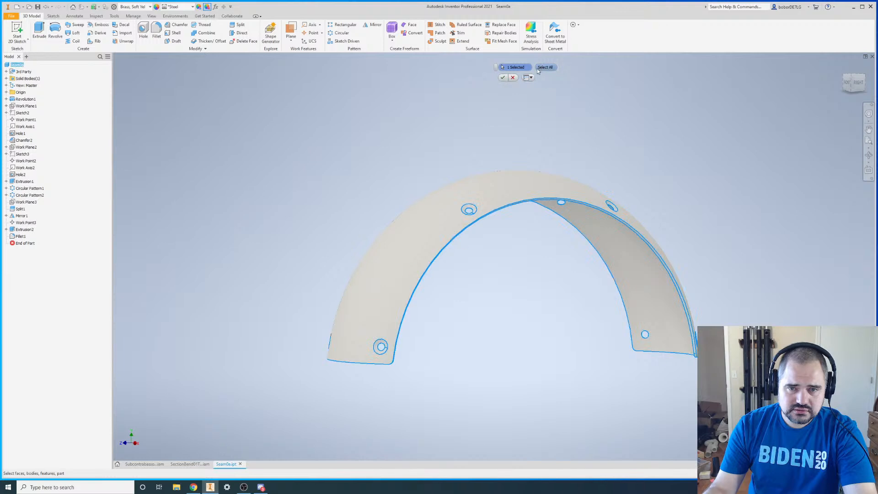
pyautogui.click(502, 77)
pyautogui.keyDown('shift'); pyautogui.moveTo(488, 235); pyautogui.dragTo(453, 278, button='middle'); pyautogui.keyUp('shift')
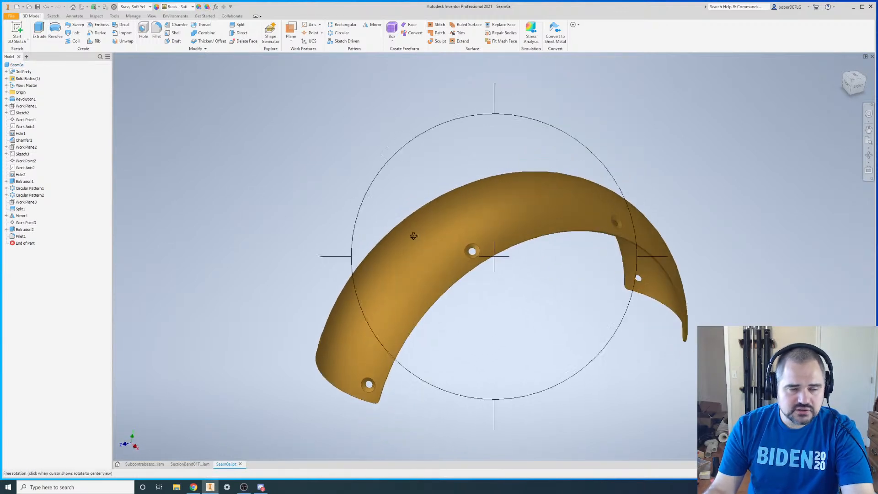
# - Apply the Silver appearance to the seam part
pyautogui.click(192, 6)
pyautogui.scroll(-5, 193, 247)
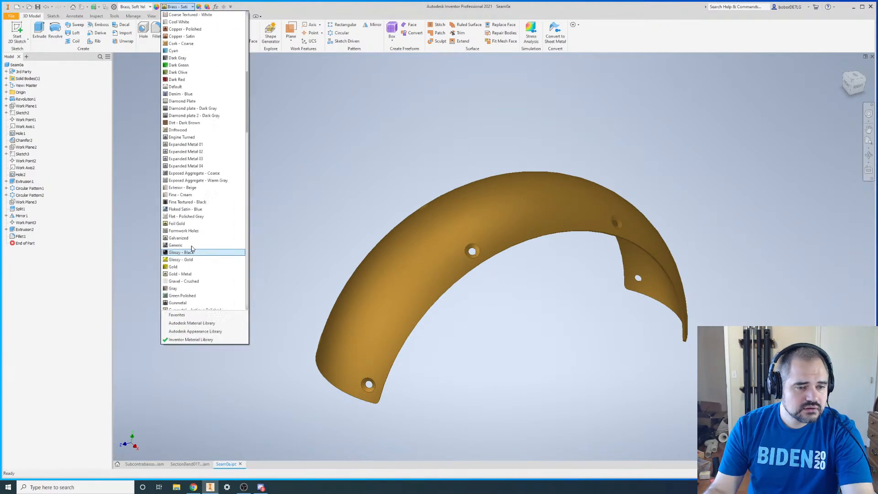
pyautogui.scroll(-15, 193, 247)
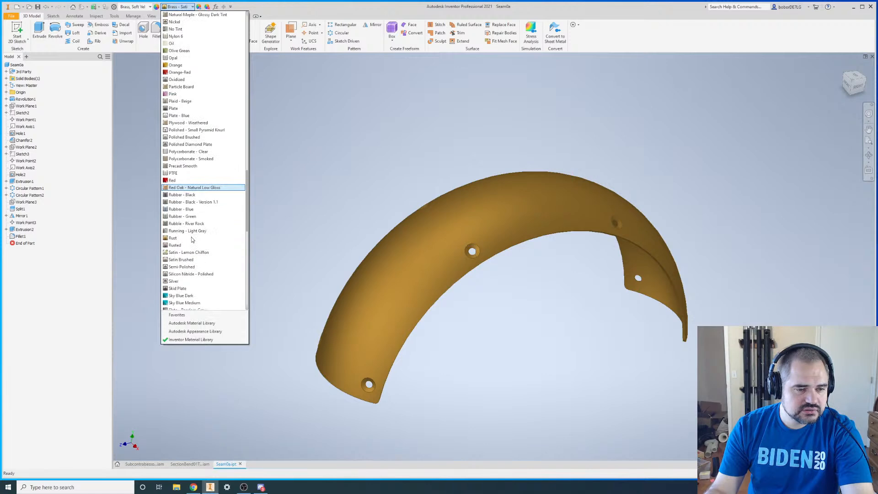
pyautogui.click(181, 224)
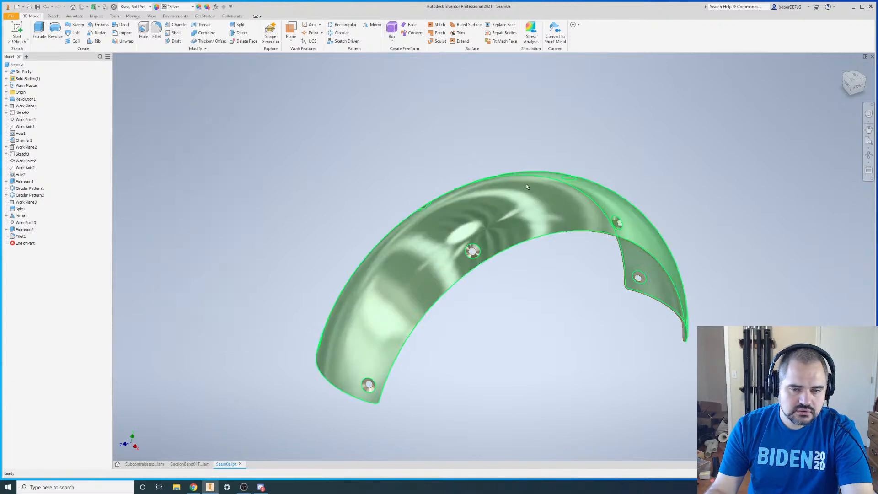
pyautogui.moveTo(515, 267)
pyautogui.keyDown('shift'); pyautogui.mouseDown(button='middle')
pyautogui.moveTo(478, 261)
pyautogui.moveTo(460, 185)
pyautogui.moveTo(504, 279)
pyautogui.mouseUp(button='middle'); pyautogui.keyUp('shift')
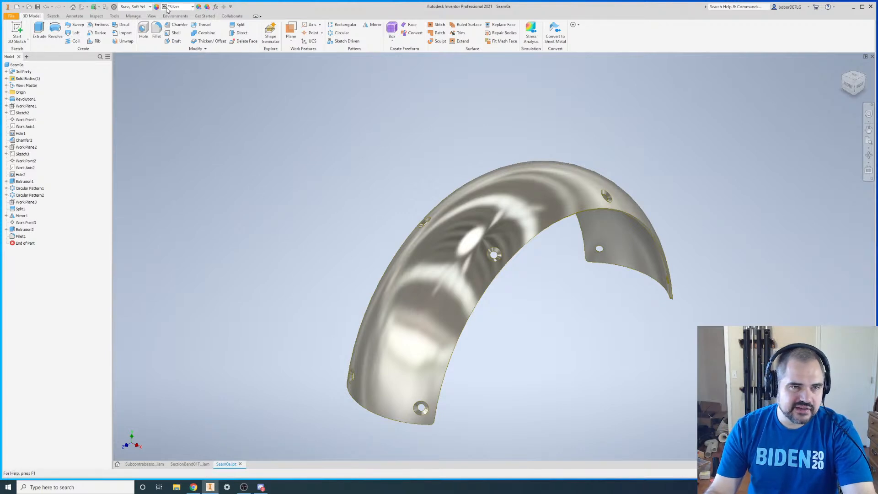
# - Examine the seam strip's inner surface, thin edges and countersunk screw holes
pyautogui.press('F4')
pyautogui.moveTo(474, 296)
pyautogui.mouseDown()
pyautogui.moveTo(430, 287)
pyautogui.moveTo(455, 303)
pyautogui.moveTo(480, 293)
pyautogui.mouseUp()
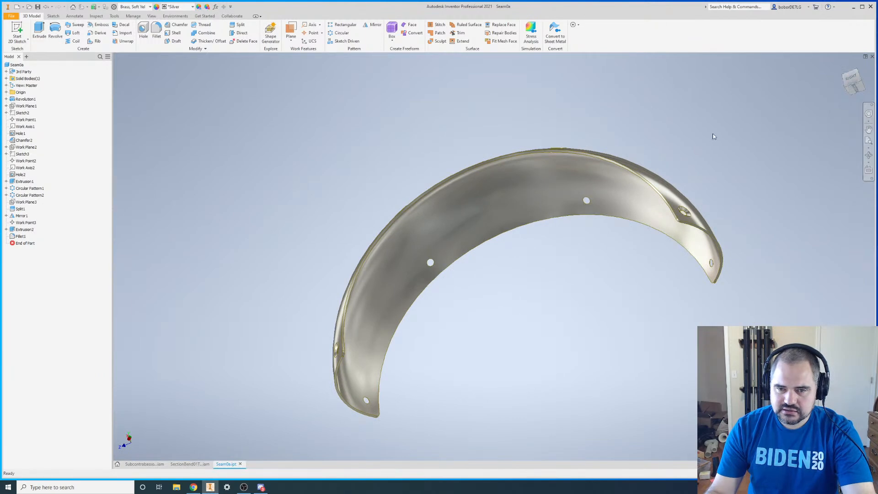
pyautogui.press('F4')
pyautogui.moveTo(398, 269); pyautogui.dragTo(408, 188)
pyautogui.scroll(-4, 348, 209)
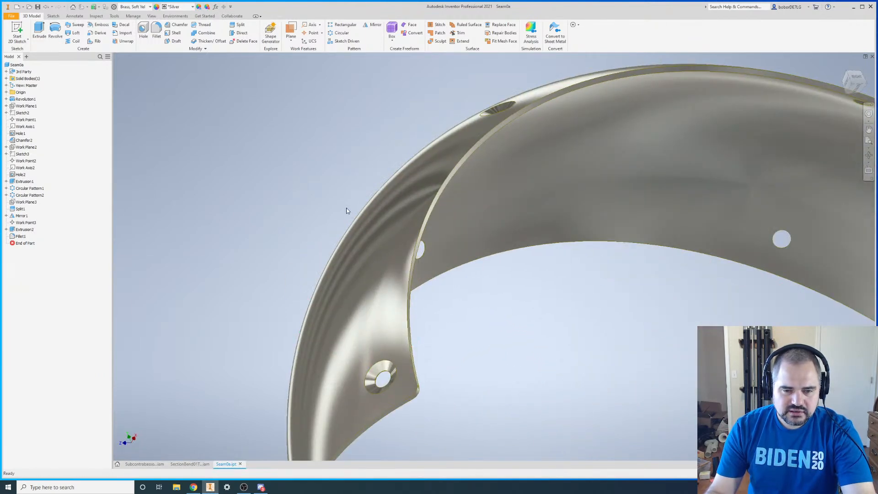
pyautogui.scroll(4, 348, 211)
pyautogui.scroll(-6, 333, 251)
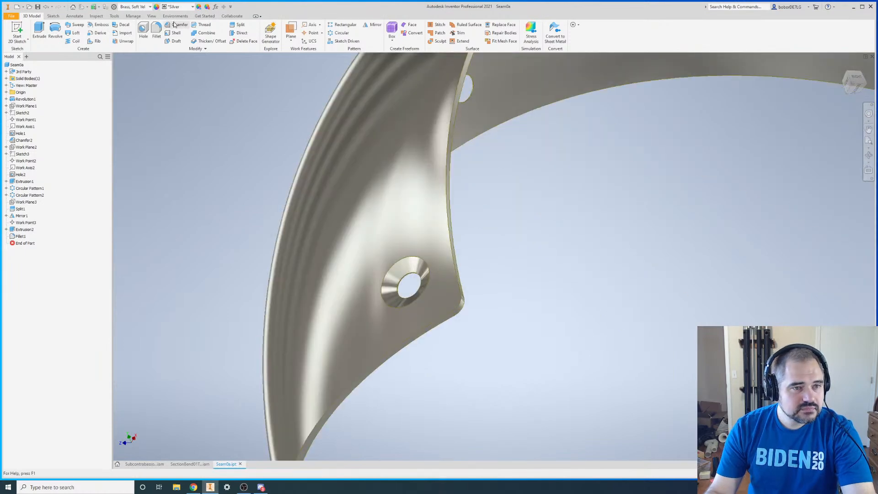
pyautogui.click(156, 29)
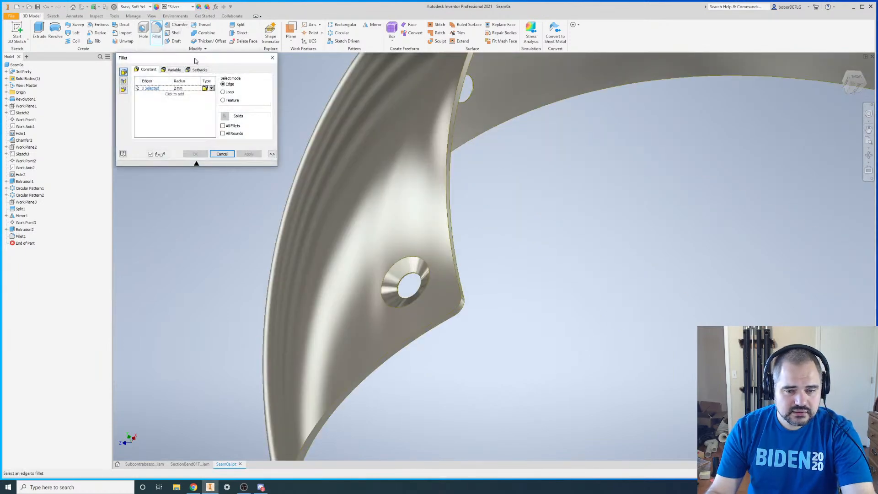
pyautogui.click(222, 154)
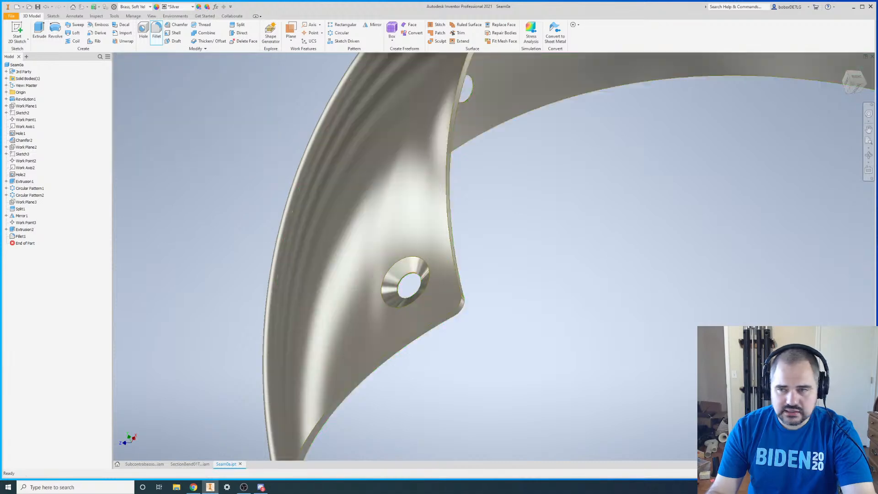
# - Close the Seam0a part, saving its changes, and return to the tube bend assembly
pyautogui.click(871, 56)
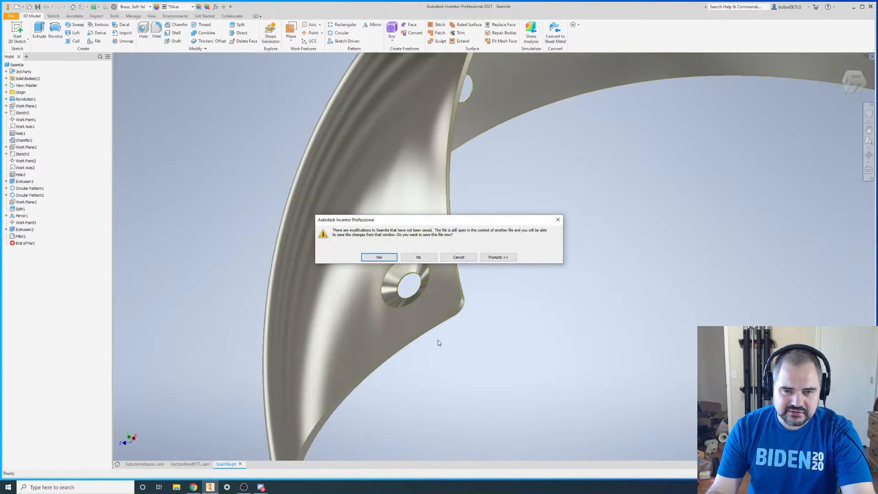
pyautogui.click(379, 258)
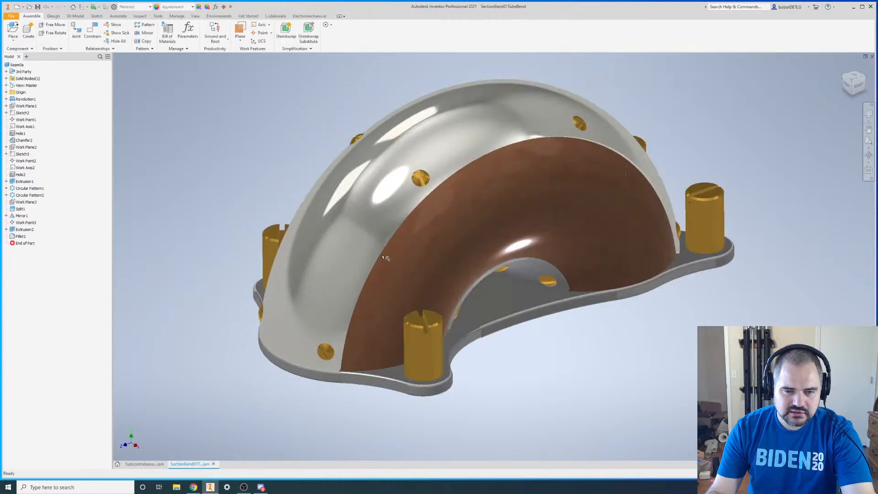
pyautogui.scroll(-3, 220, 144)
pyautogui.scroll(3, 254, 163)
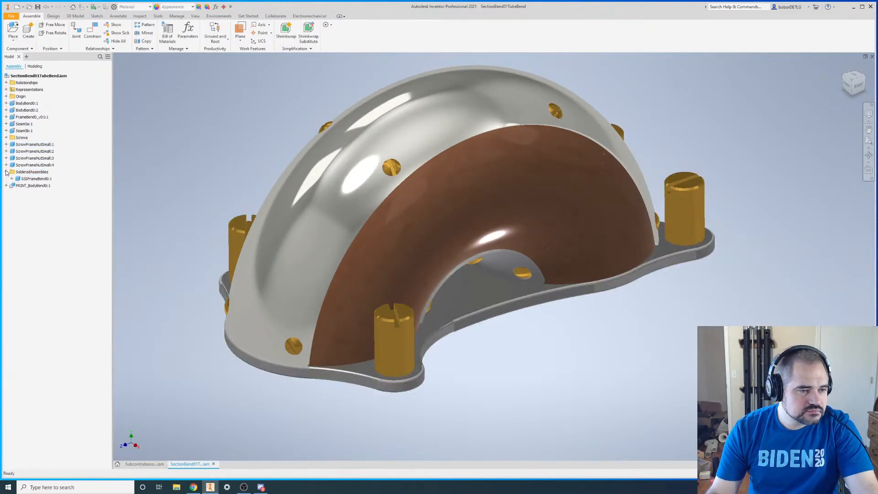
pyautogui.click(24, 131)
pyautogui.click(24, 124)
pyautogui.click(40, 227)
pyautogui.rightClick(41, 230)
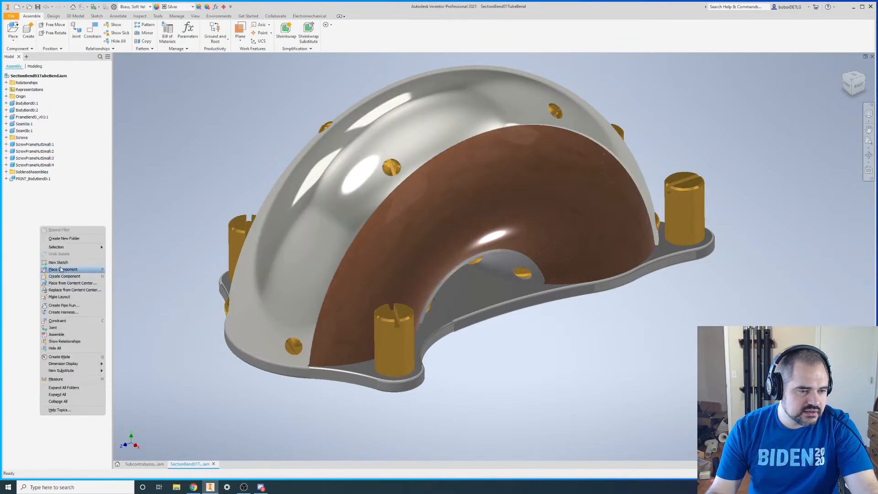
pyautogui.click(29, 206)
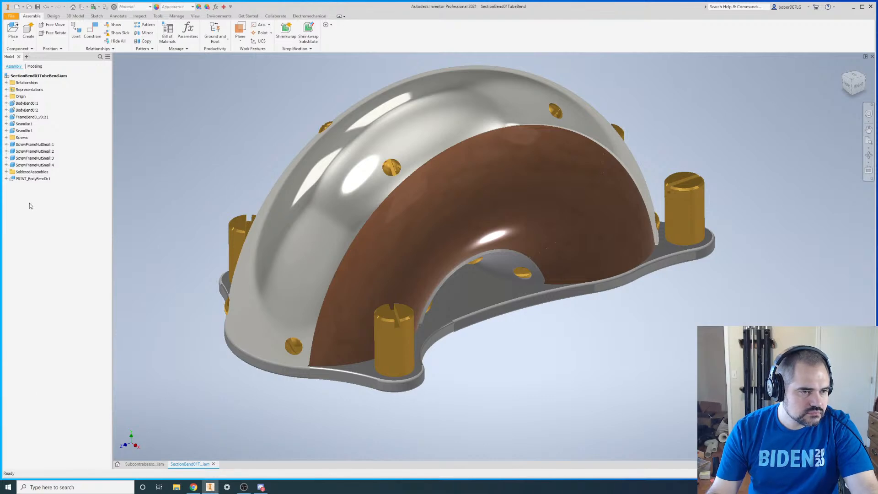
# - Reorder the component list so the FrameBend0_v01 frame comes before the two BodyBend0 parts
pyautogui.click(27, 103)
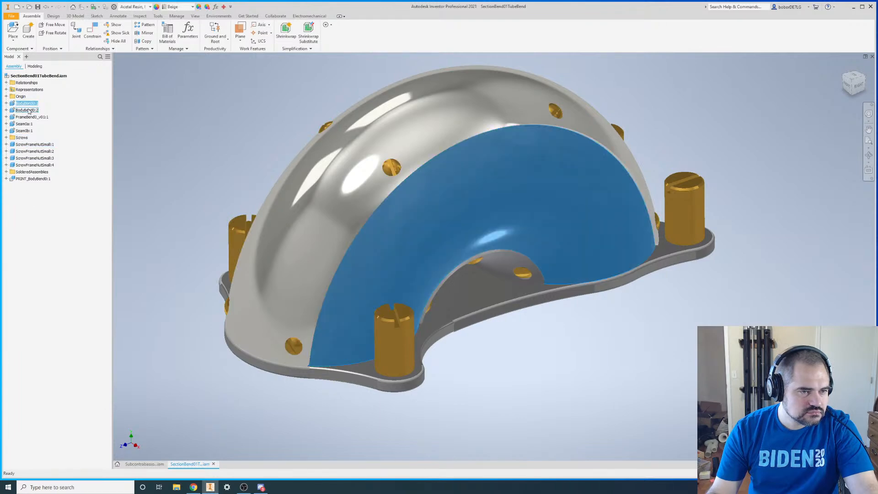
pyautogui.click(30, 111)
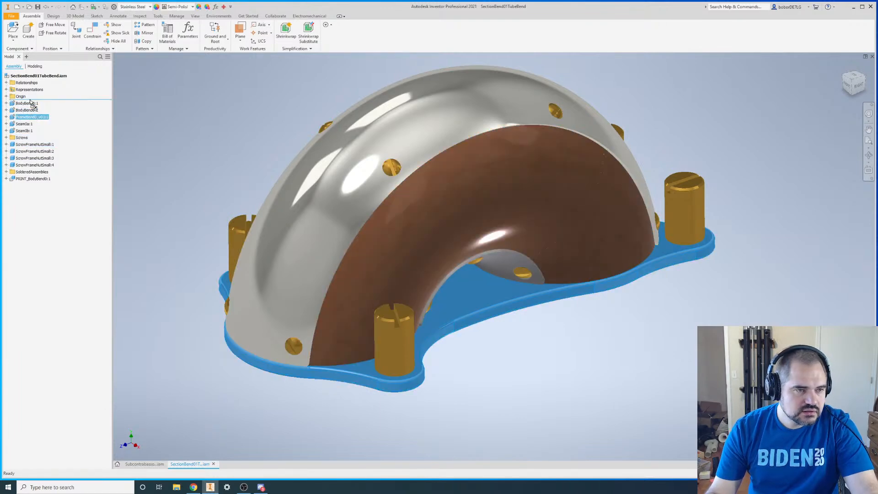
pyautogui.moveTo(35, 101); pyautogui.dragTo(36, 100)
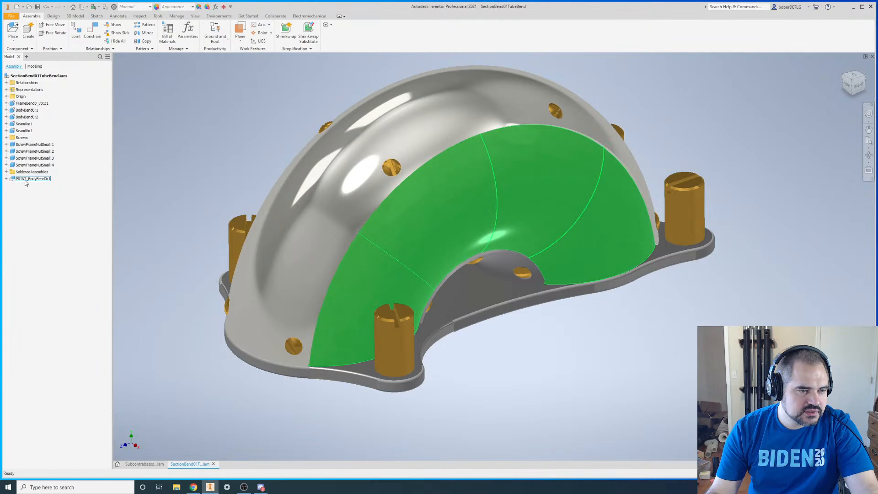
# - Create a folder named Wood in the component list and place it directly above the Screws folder
pyautogui.click(26, 180)
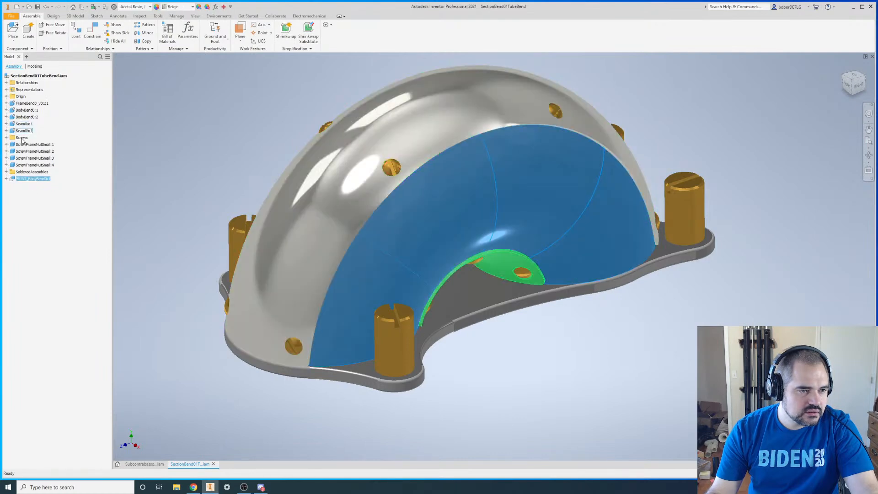
pyautogui.click(26, 214)
pyautogui.rightClick(32, 197)
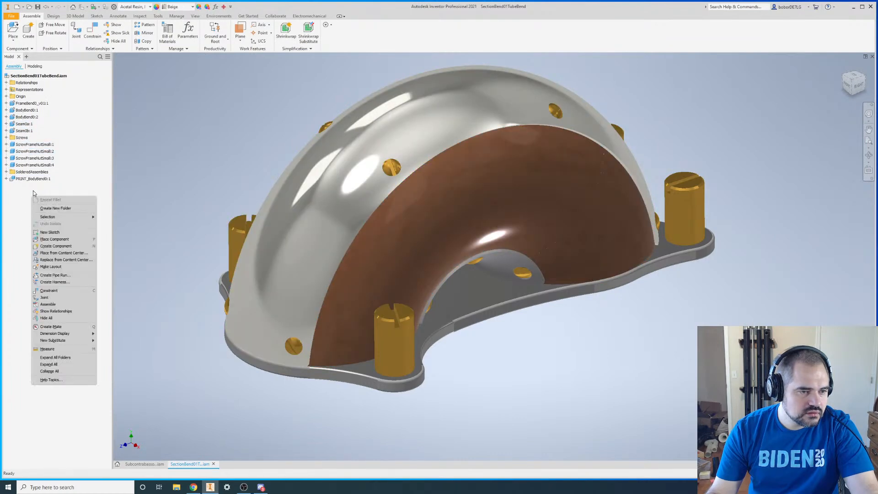
pyautogui.click(53, 209)
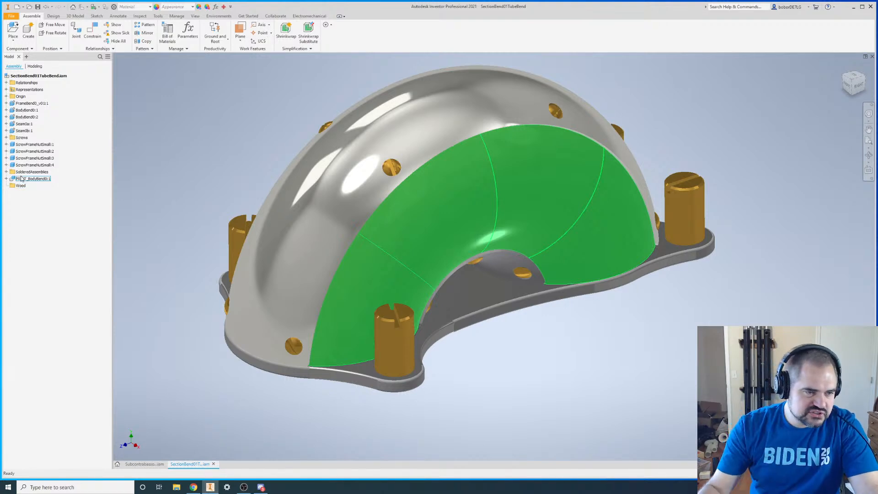
pyautogui.moveTo(20, 185); pyautogui.dragTo(22, 137)
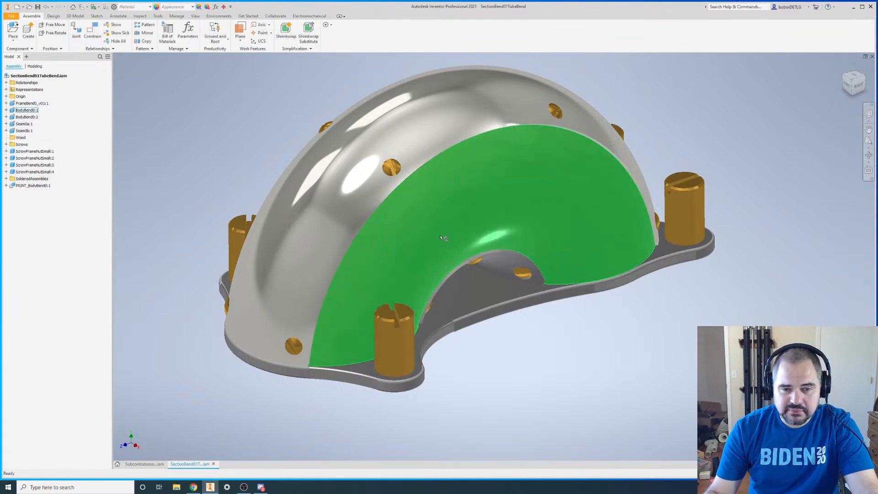
# - Hide the four ScrewFrameNutSmall components in the tube bend assembly
pyautogui.click(15, 131)
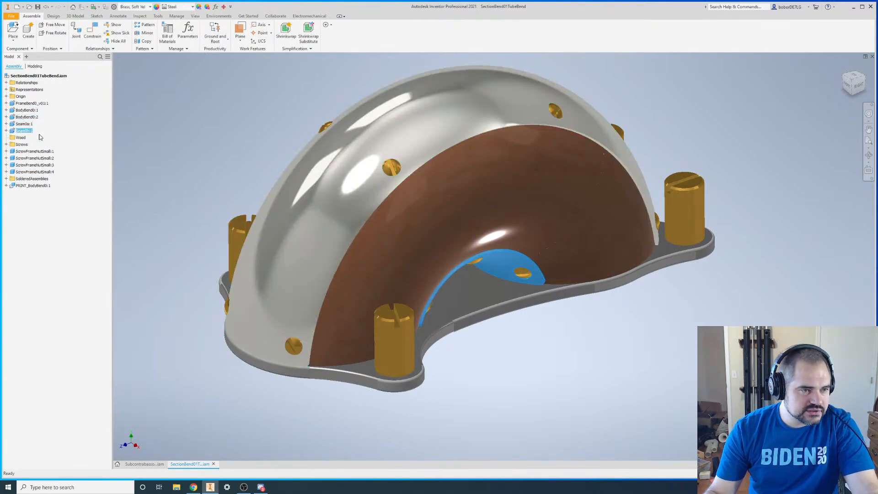
pyautogui.rightClick(34, 187)
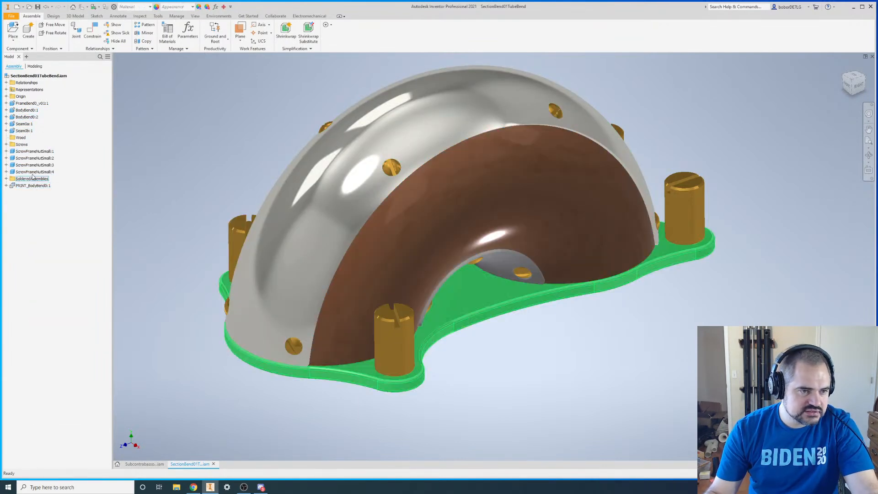
pyautogui.click(35, 171)
pyautogui.keyDown('shift'); pyautogui.click(37, 151); pyautogui.keyUp('shift')
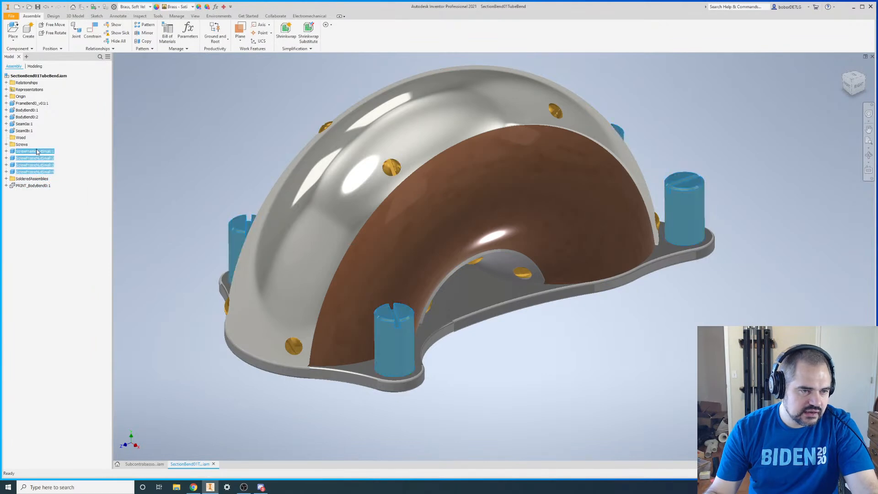
pyautogui.rightClick(37, 151)
pyautogui.click(50, 213)
# - Switch the visibility of the whole Screws folder off and back on
pyautogui.rightClick(22, 146)
pyautogui.press('v')
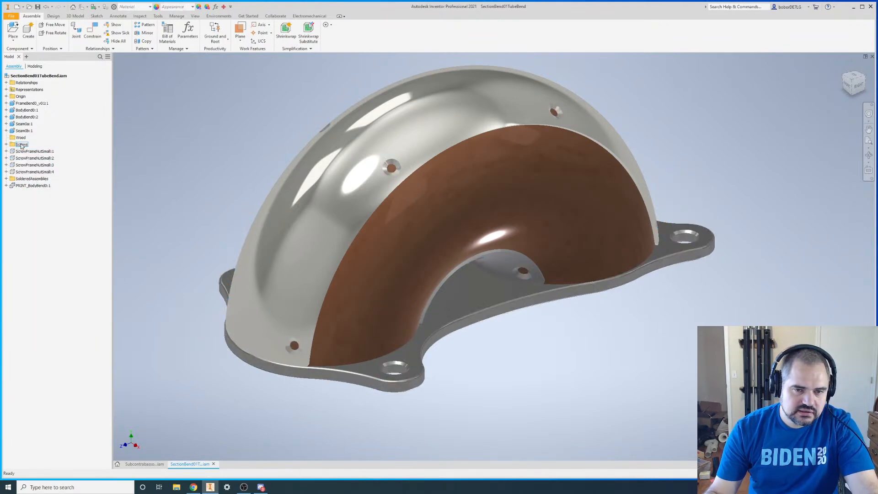
pyautogui.rightClick(20, 145)
pyautogui.press('v')
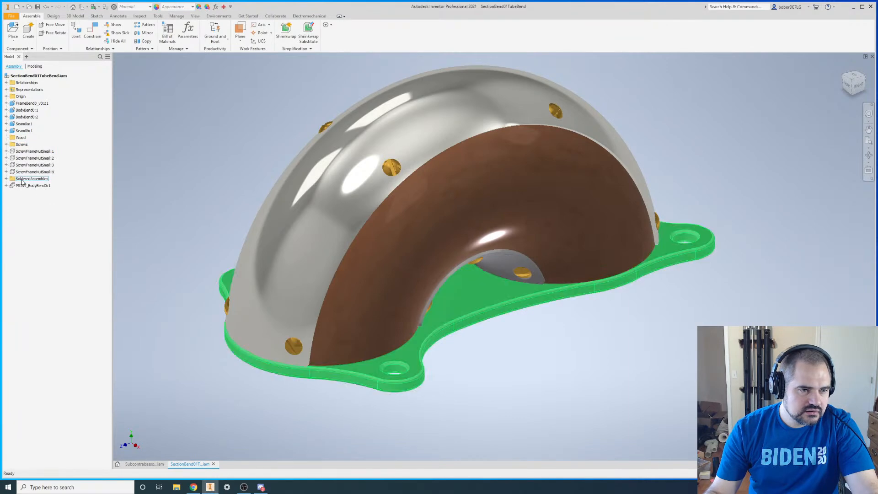
# - Hide the SSSFrameBend0 component in the soldered assemblies folder and the FrameBend0_v01 frame
pyautogui.click(6, 179)
pyautogui.rightClick(38, 187)
pyautogui.click(67, 191)
pyautogui.rightClick(34, 104)
pyautogui.press('v')
# - Select both BodyBend0 halves and move them into the Wood folder
pyautogui.keyDown('shift'); pyautogui.moveTo(466, 335); pyautogui.dragTo(458, 266, button='middle'); pyautogui.keyUp('shift')
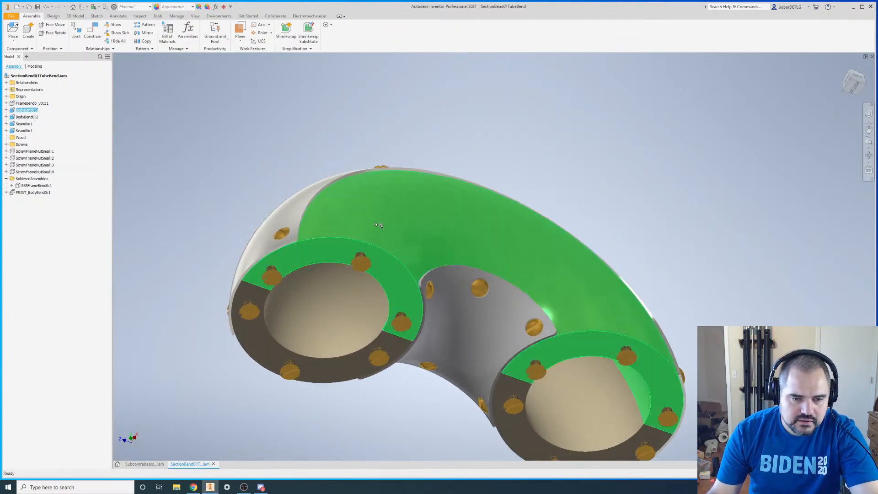
pyautogui.click(424, 251)
pyautogui.keyDown('shift'); pyautogui.moveTo(403, 202); pyautogui.dragTo(361, 261, button='middle'); pyautogui.keyUp('shift')
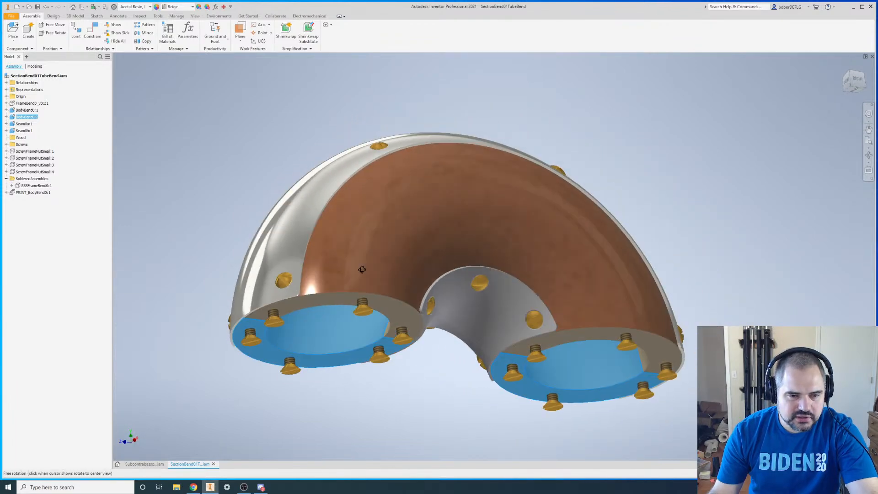
pyautogui.keyDown('ctrl'); pyautogui.click(26, 110); pyautogui.keyUp('ctrl')
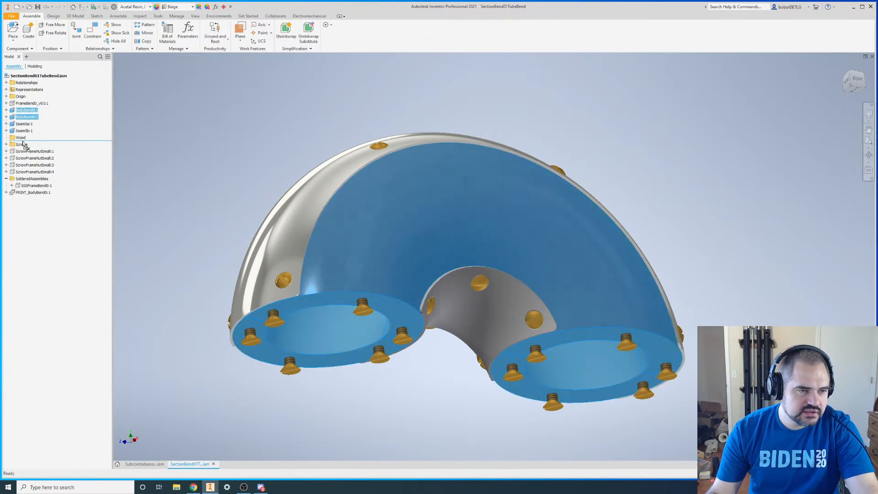
pyautogui.press('Delete')
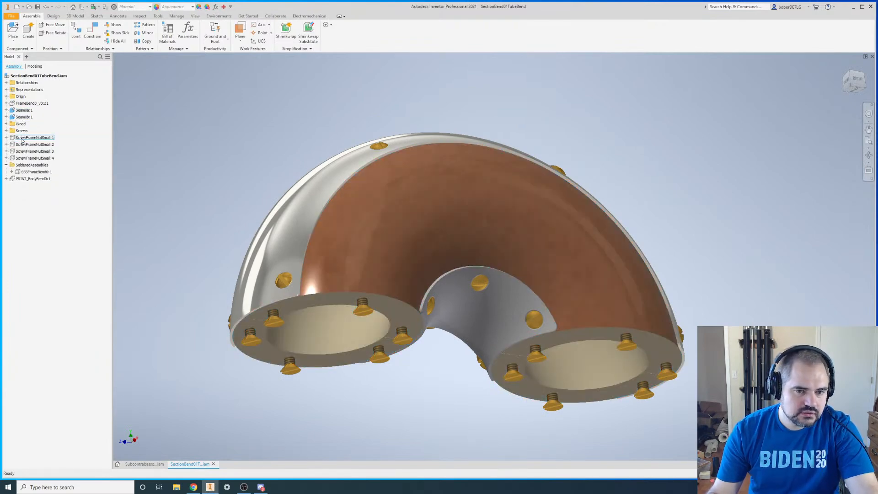
# - Move the Seam0a and Seam0b strips into the Wood folder
pyautogui.click(24, 118)
pyautogui.keyDown('ctrl'); pyautogui.click(24, 111); pyautogui.keyUp('ctrl')
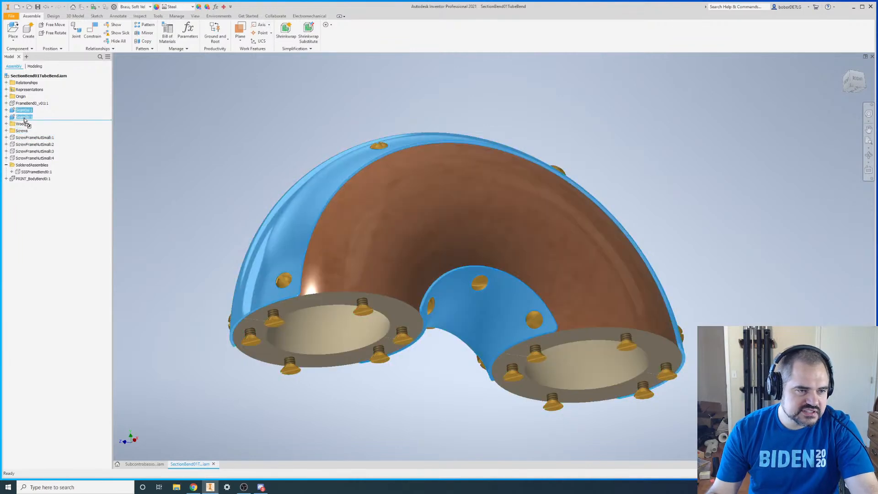
pyautogui.moveTo(22, 125); pyautogui.dragTo(22, 124)
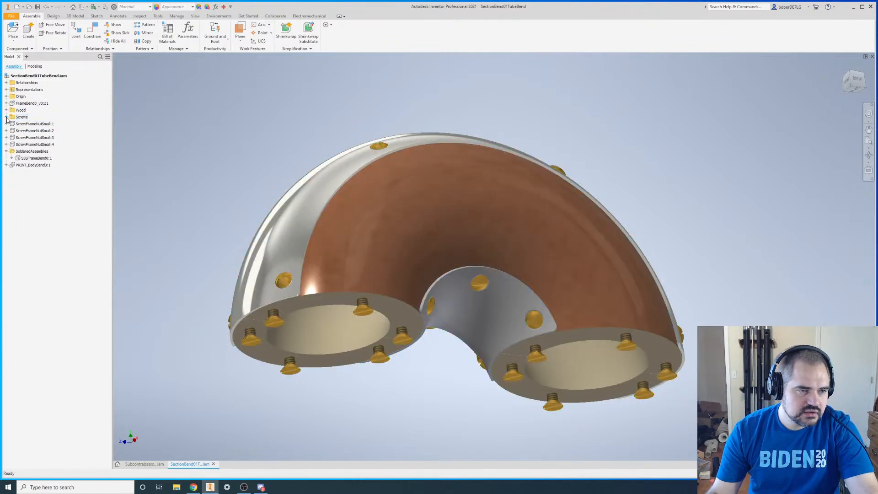
# - Move the screws ScrewGuard:1 through ScrewGuard:14 from the Screws folder into the Wood folder
pyautogui.click(7, 117)
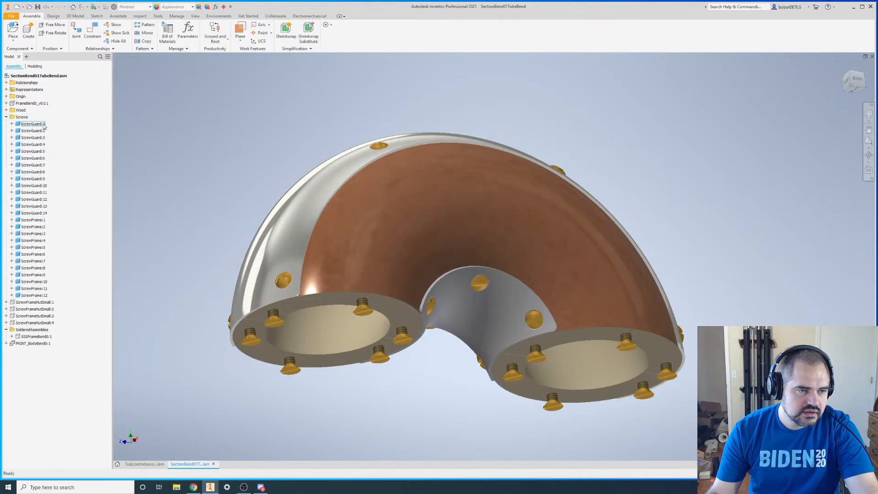
pyautogui.click(33, 213)
pyautogui.keyDown('shift'); pyautogui.click(32, 124); pyautogui.keyUp('shift')
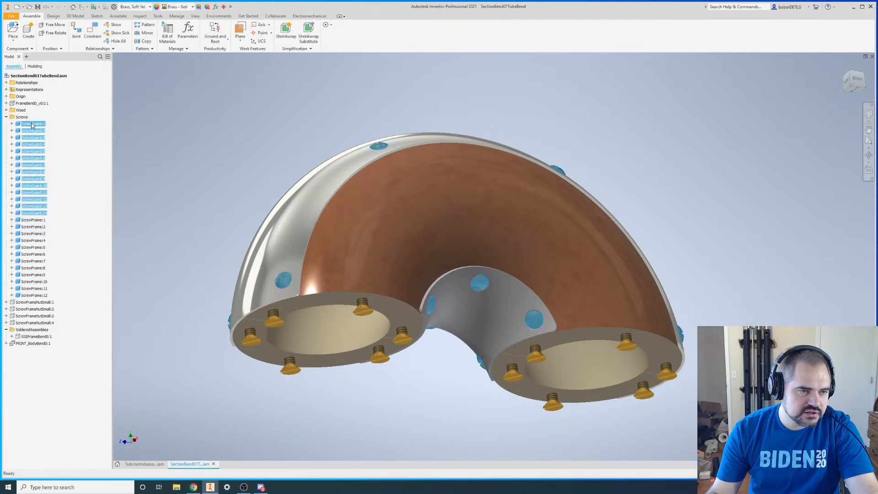
pyautogui.moveTo(22, 111); pyautogui.dragTo(21, 110)
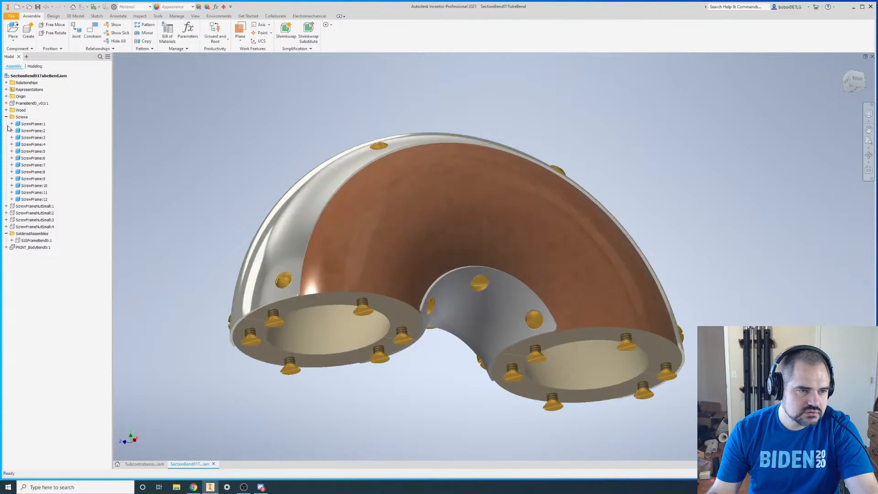
pyautogui.click(7, 117)
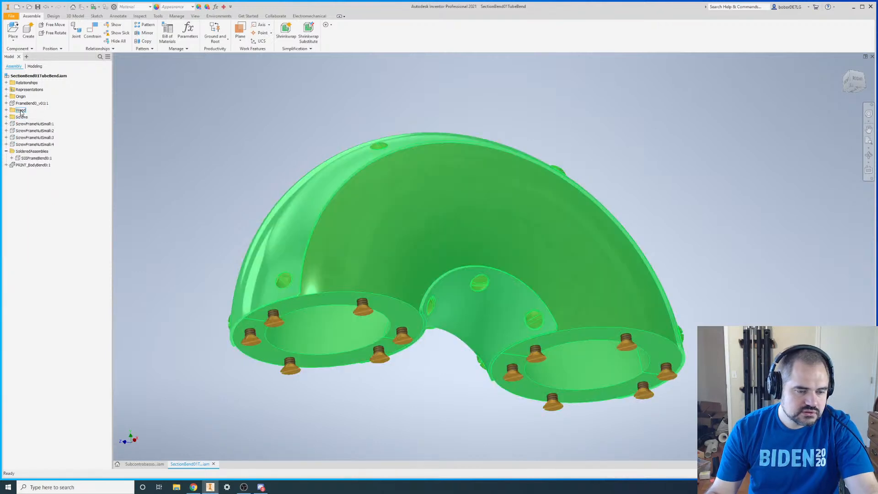
# - Hide the remaining frame screws in the Screws folder, keeping the Wood folder's components visible
pyautogui.rightClick(21, 113)
pyautogui.press('v')
pyautogui.rightClick(20, 117)
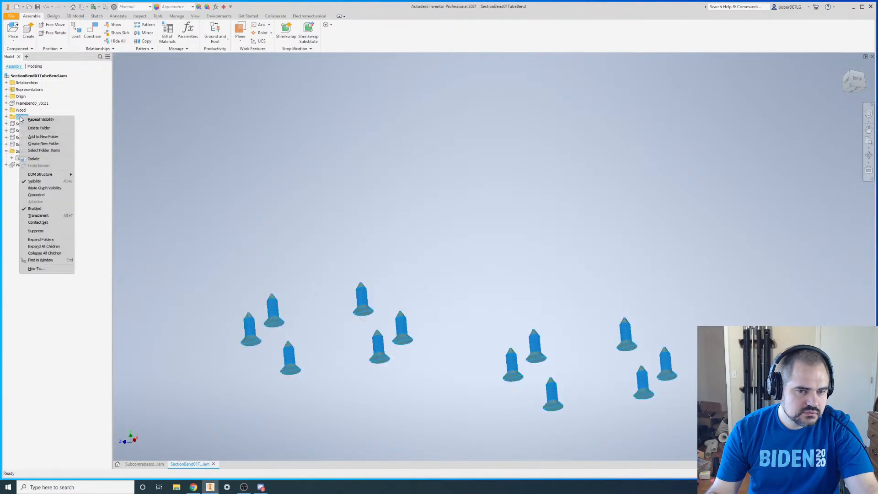
pyautogui.press('v')
pyautogui.rightClick(23, 111)
pyautogui.press('v')
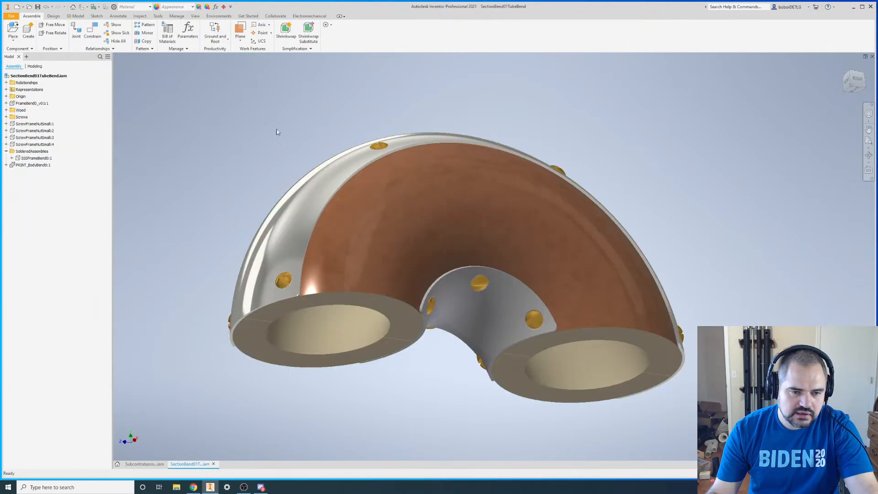
# - Switch the Wood folder's visibility off and on again to check its grouping
pyautogui.rightClick(21, 112)
pyautogui.press('v')
pyautogui.rightClick(20, 111)
pyautogui.press('v')
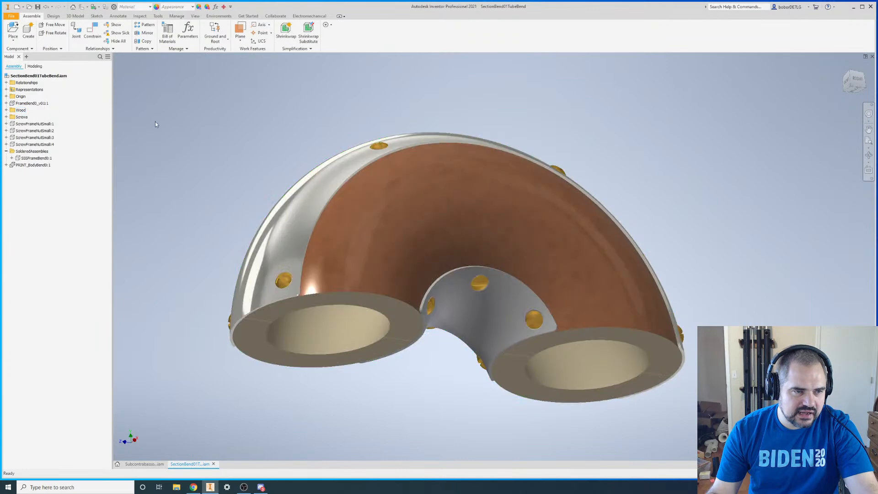
# - Open the inner seam strip Seam0b as its own part from the underside of the bend
pyautogui.press('F4')
pyautogui.moveTo(395, 262); pyautogui.dragTo(343, 235)
pyautogui.keyDown('shift'); pyautogui.moveTo(343, 235); pyautogui.dragTo(339, 247, button='middle'); pyautogui.keyUp('shift')
pyautogui.keyDown('shift'); pyautogui.moveTo(461, 329); pyautogui.dragTo(461, 299, button='middle'); pyautogui.keyUp('shift')
pyautogui.rightClick(439, 303)
pyautogui.click(442, 281)
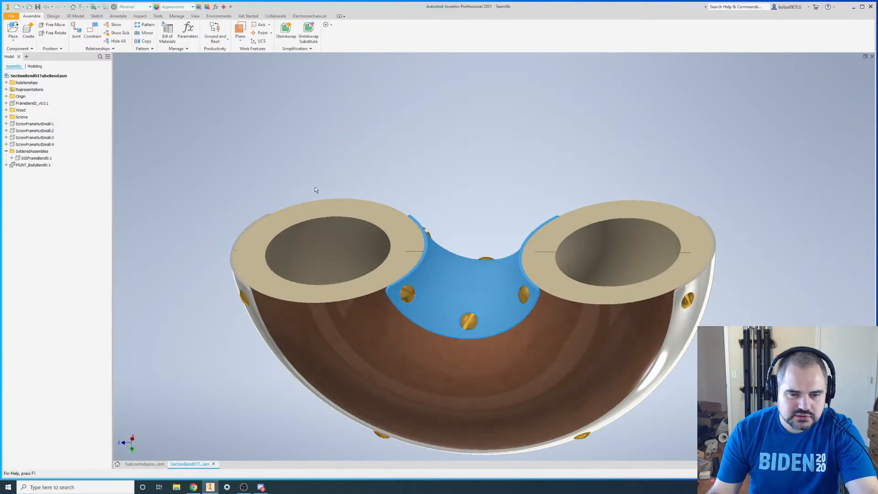
pyautogui.keyDown('shift'); pyautogui.moveTo(410, 180); pyautogui.dragTo(392, 130, button='middle'); pyautogui.keyUp('shift')
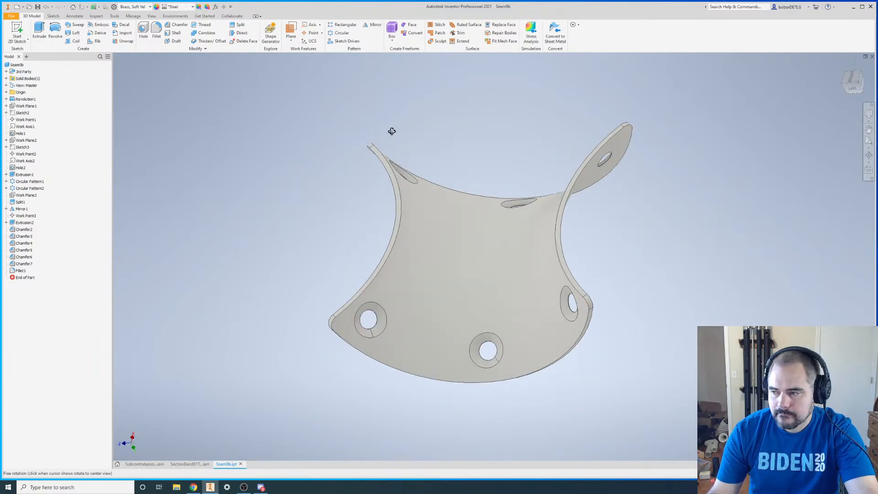
# - Remove the unused Generic material from the seam strip's document materials, leaving only Brass, Soft Yellow
pyautogui.keyDown('shift'); pyautogui.moveTo(392, 132); pyautogui.dragTo(319, 155, button='middle'); pyautogui.keyUp('shift')
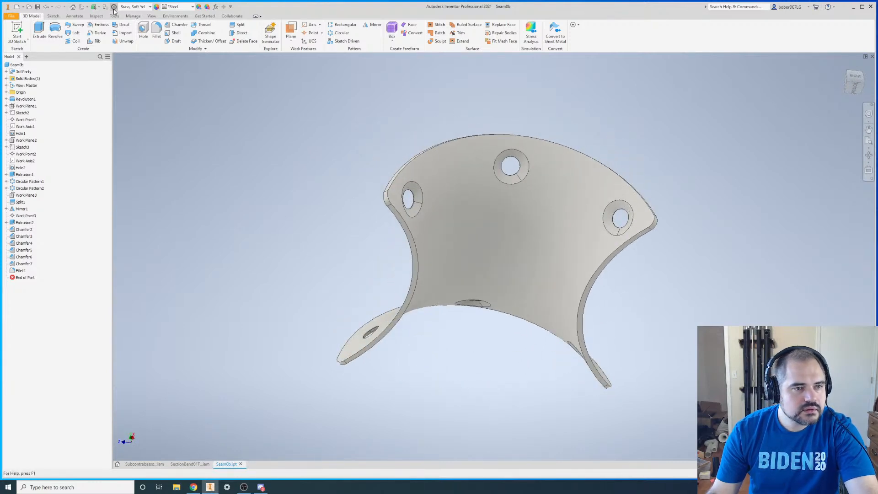
pyautogui.rightClick(130, 109)
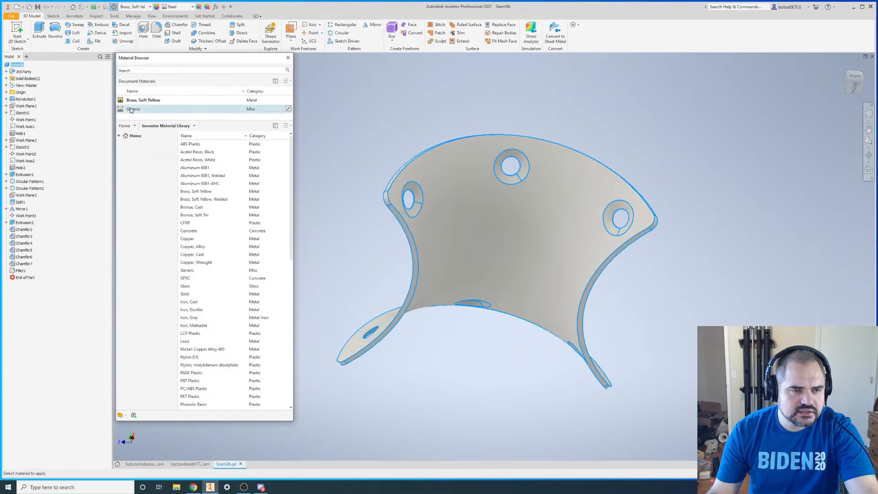
pyautogui.click(148, 146)
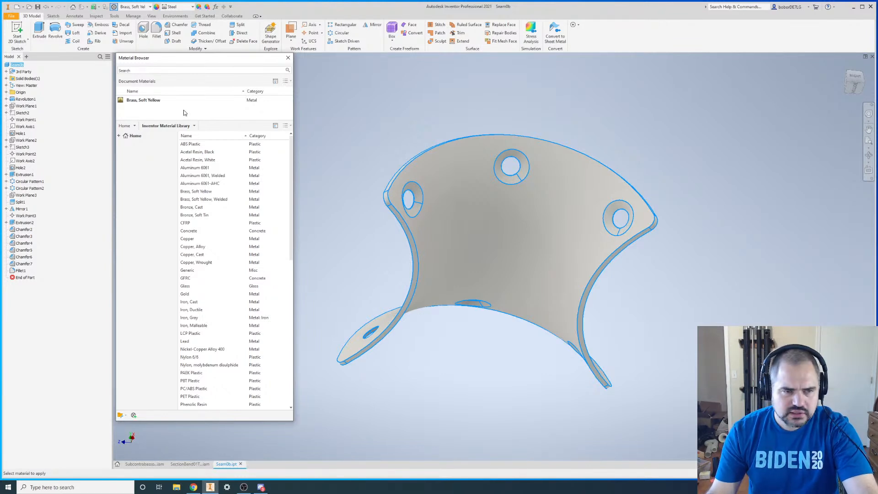
pyautogui.click(289, 60)
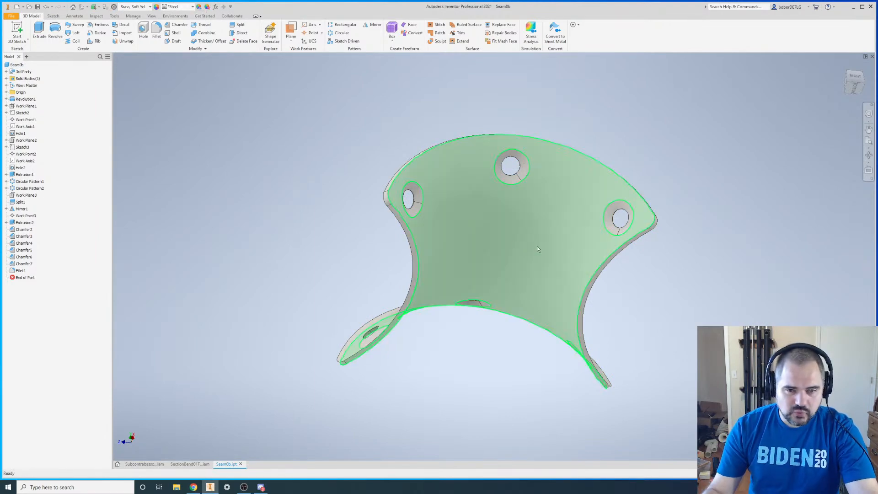
# - Change the seam strip's appearance to Silver from the Inventor Material Library
pyautogui.scroll(2, 511, 137)
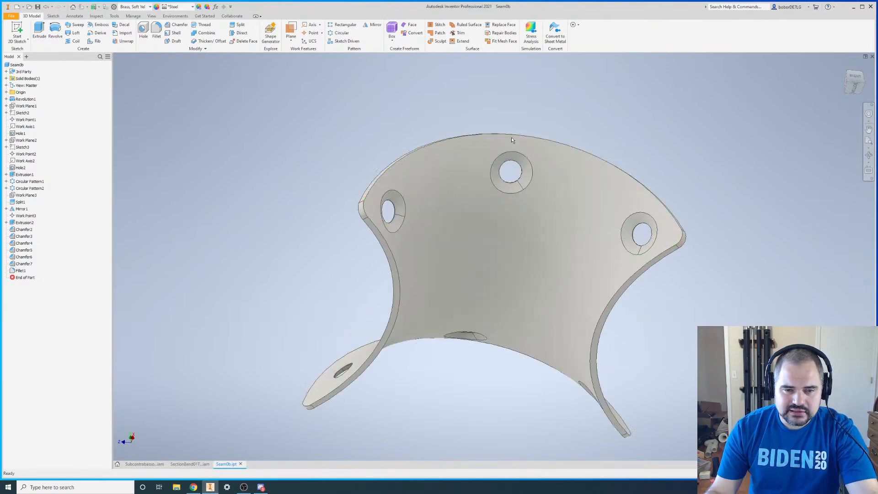
pyautogui.moveTo(523, 151)
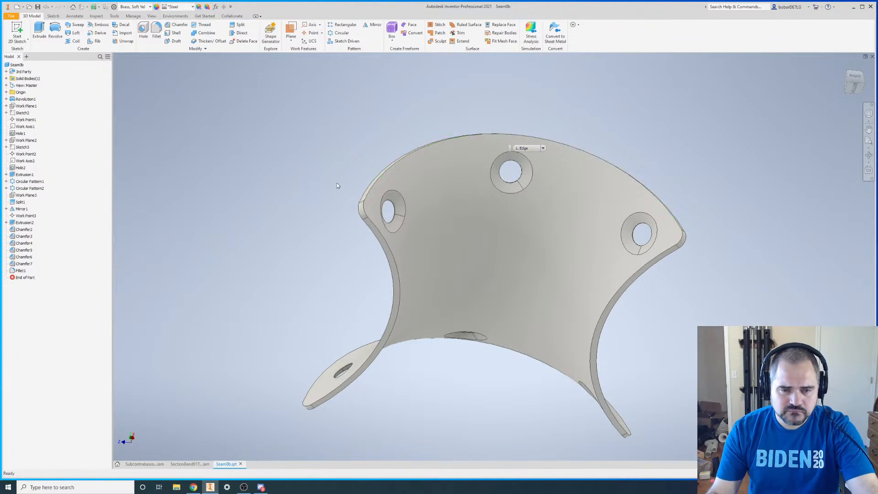
pyautogui.click(192, 7)
pyautogui.scroll(10, 196, 215)
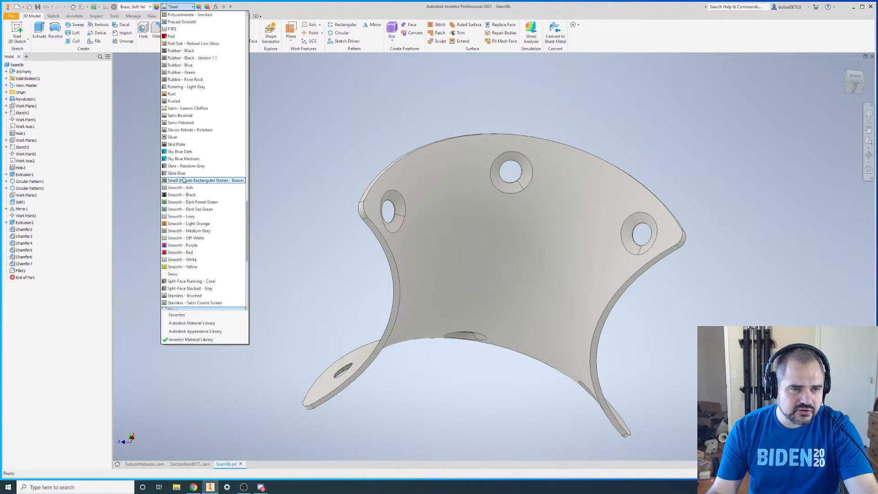
pyautogui.click(183, 136)
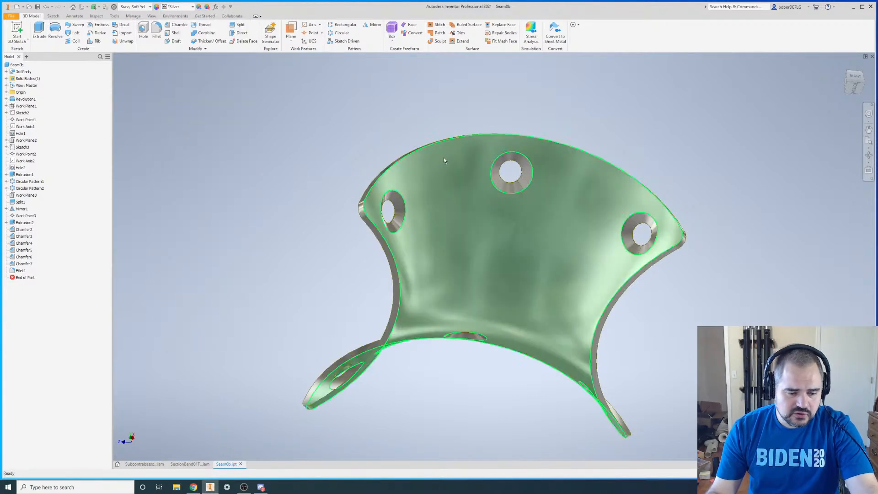
# - Examine the seam strip's curved inner and outer faces, countersunk holes and edges from several angles
pyautogui.keyDown('shift'); pyautogui.moveTo(498, 268); pyautogui.dragTo(512, 255, button='middle'); pyautogui.keyUp('shift')
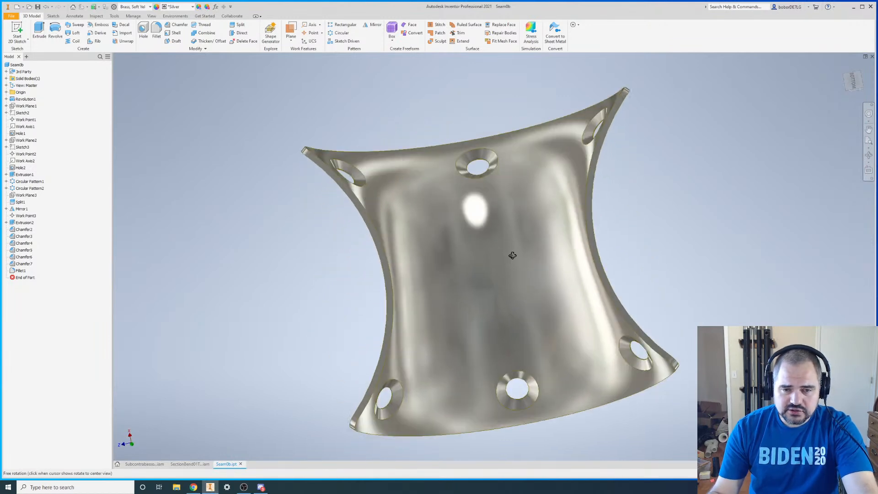
pyautogui.moveTo(524, 269)
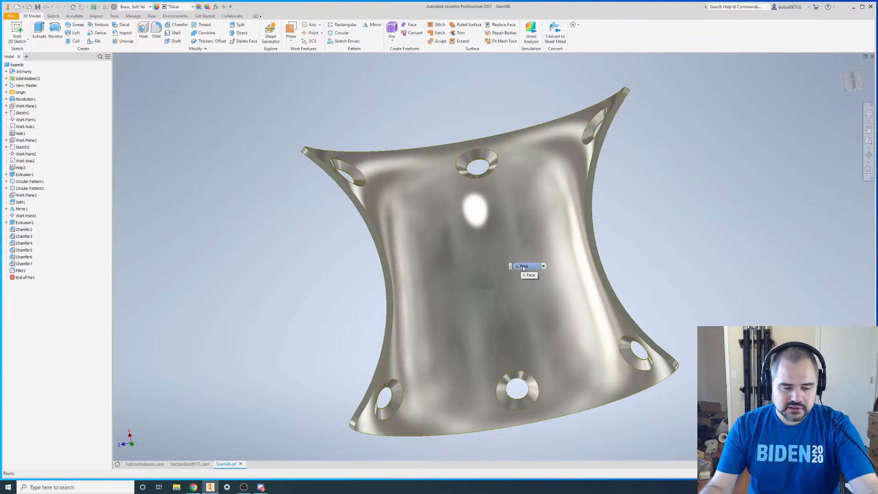
pyautogui.keyDown('shift'); pyautogui.moveTo(523, 269); pyautogui.dragTo(490, 368, button='middle'); pyautogui.keyUp('shift')
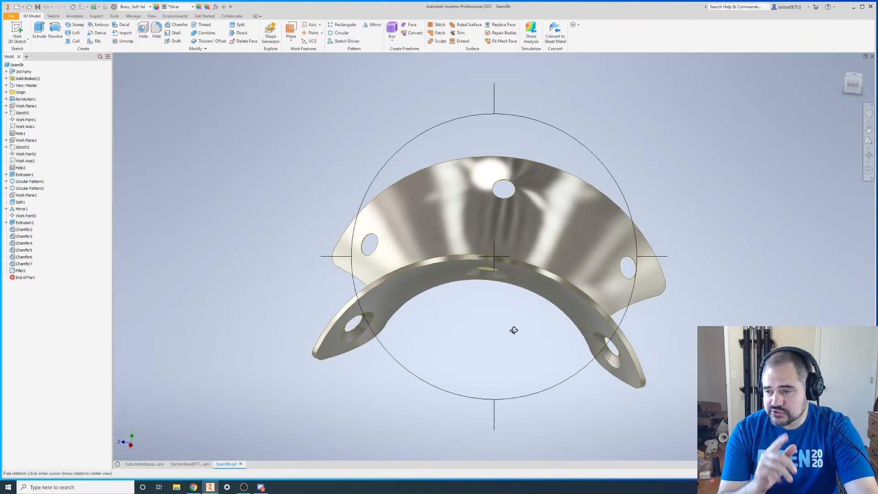
pyautogui.keyDown('shift'); pyautogui.moveTo(457, 331); pyautogui.dragTo(446, 239, button='middle'); pyautogui.keyUp('shift')
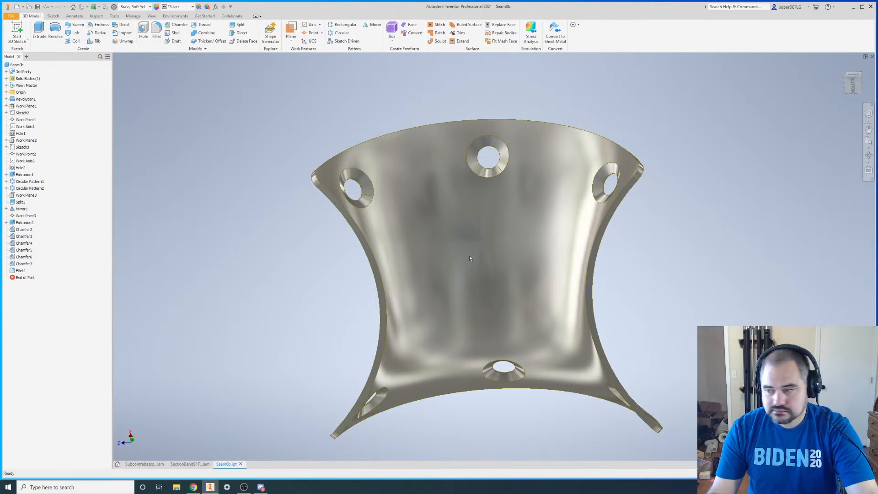
pyautogui.press('F4')
pyautogui.moveTo(457, 221); pyautogui.dragTo(445, 253)
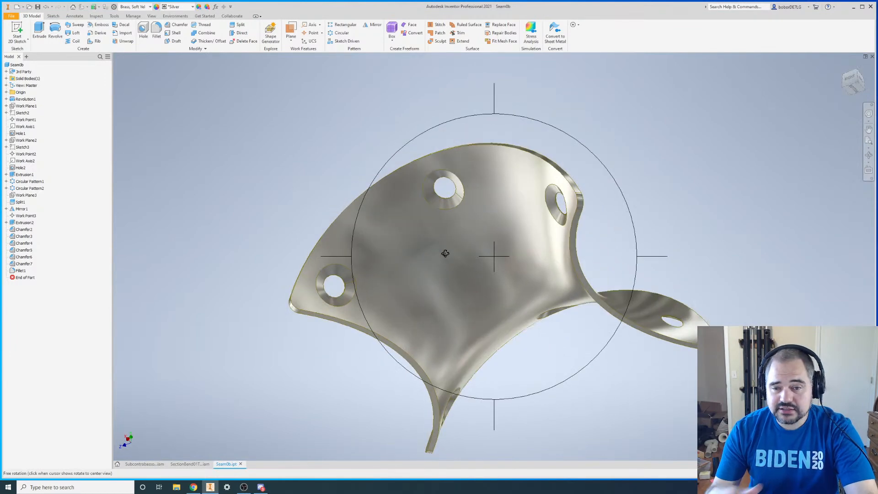
pyautogui.press('F4')
pyautogui.moveTo(548, 222); pyautogui.dragTo(443, 259)
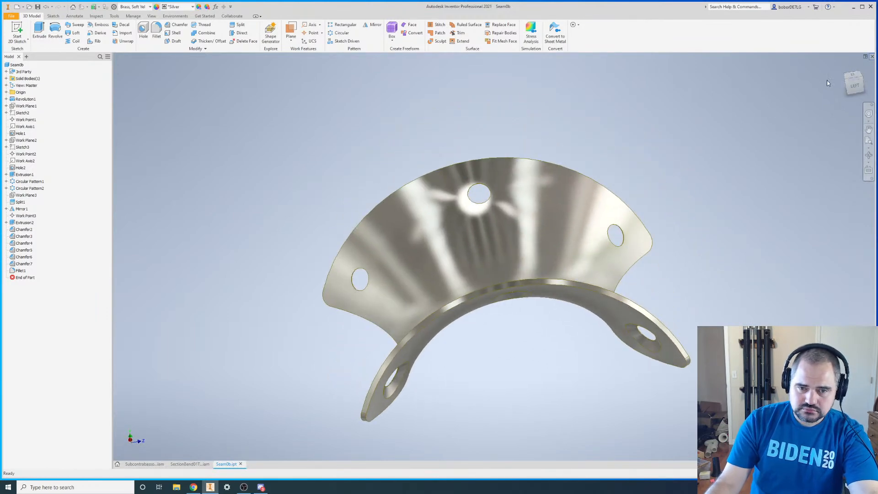
# - Close the seam strip part and inspect the tube bend assembly from the side and the underside
pyautogui.click(872, 56)
pyautogui.click(378, 257)
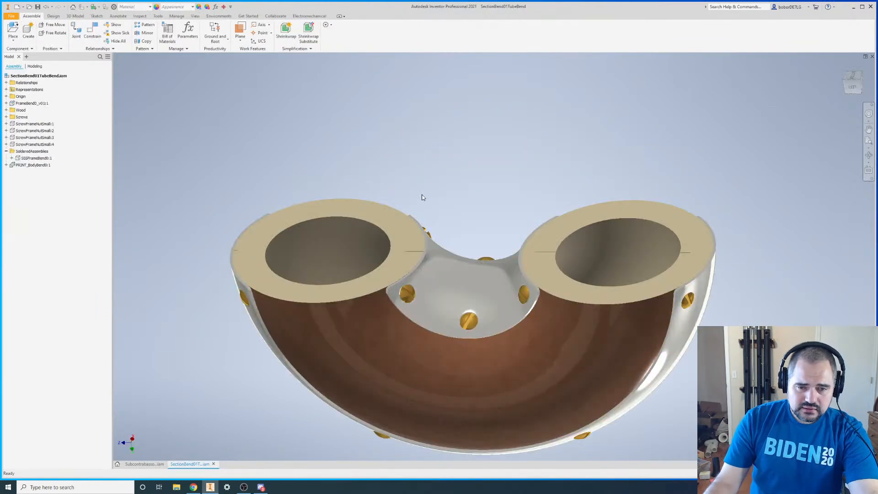
pyautogui.press('F4')
pyautogui.moveTo(484, 240); pyautogui.dragTo(411, 274)
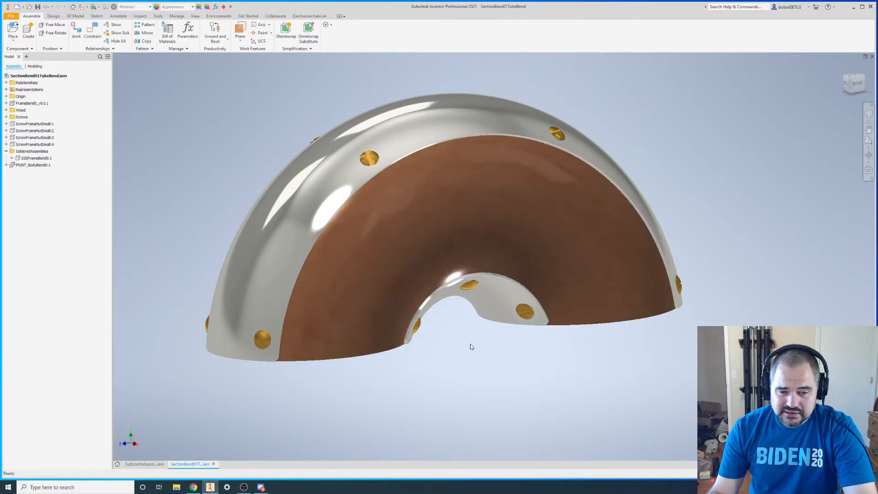
pyautogui.keyDown('shift'); pyautogui.moveTo(490, 359); pyautogui.dragTo(471, 249, button='middle'); pyautogui.keyUp('shift')
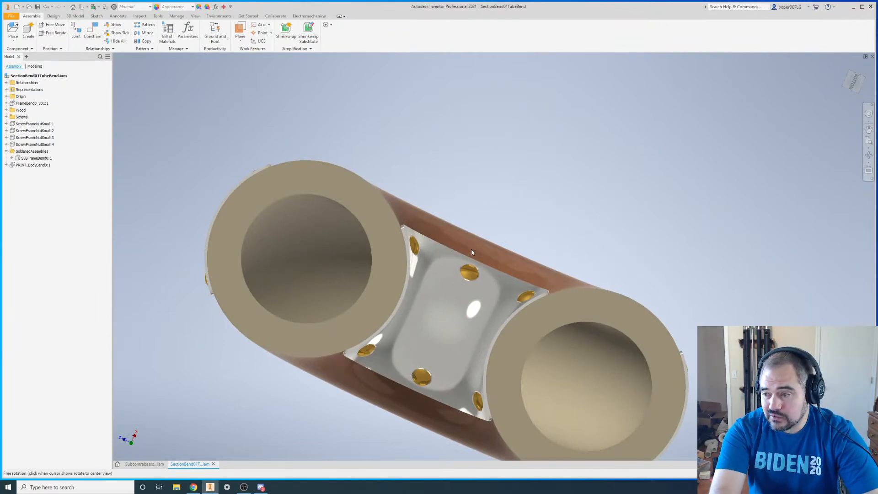
# - Open the body half BodyBend0 as its own part, examine its shape, and close it
pyautogui.rightClick(349, 184)
pyautogui.click(353, 167)
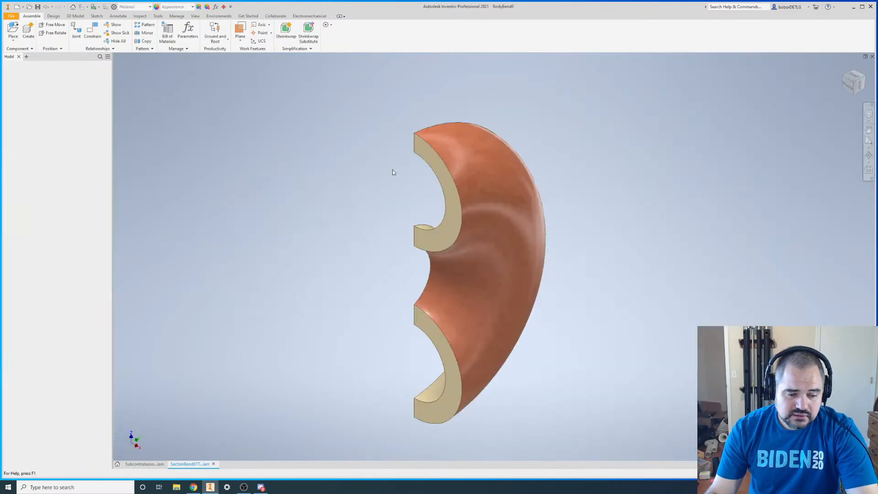
pyautogui.moveTo(519, 203)
pyautogui.keyDown('shift'); pyautogui.mouseDown(button='middle')
pyautogui.moveTo(467, 267)
pyautogui.moveTo(423, 192)
pyautogui.moveTo(416, 87)
pyautogui.moveTo(403, 197)
pyautogui.moveTo(409, 262)
pyautogui.moveTo(473, 345)
pyautogui.moveTo(544, 400)
pyautogui.moveTo(576, 403)
pyautogui.moveTo(563, 350)
pyautogui.moveTo(631, 247)
pyautogui.moveTo(550, 241)
pyautogui.moveTo(505, 276)
pyautogui.moveTo(490, 276)
pyautogui.moveTo(503, 279)
pyautogui.moveTo(485, 278)
pyautogui.moveTo(524, 206)
pyautogui.mouseUp(button='middle'); pyautogui.keyUp('shift')
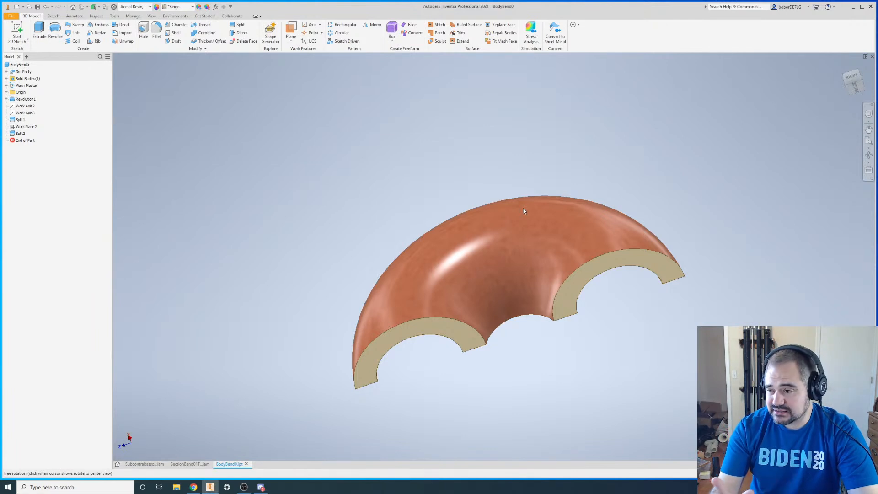
pyautogui.keyDown('shift'); pyautogui.moveTo(524, 210); pyautogui.dragTo(586, 307, button='middle'); pyautogui.keyUp('shift')
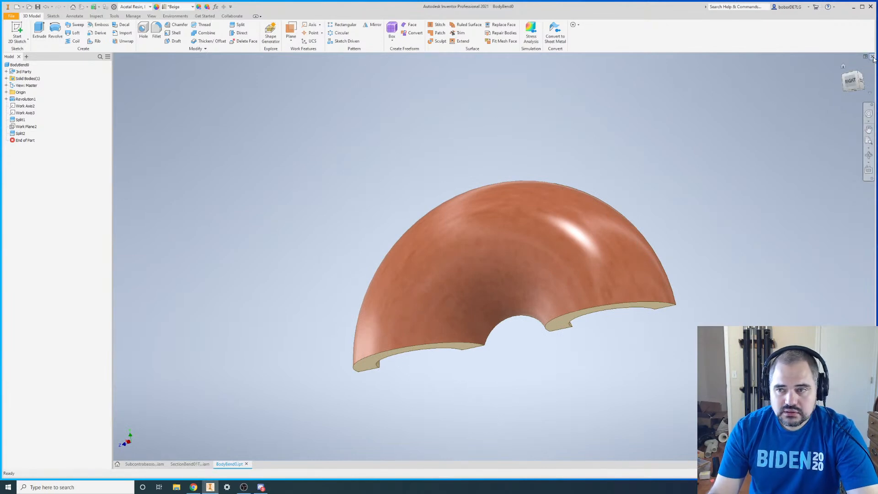
pyautogui.click(873, 57)
# - Select the two body halves of the bend alternately to check how the tube body is split
pyautogui.keyDown('shift'); pyautogui.moveTo(464, 227); pyautogui.dragTo(484, 291, button='middle'); pyautogui.keyUp('shift')
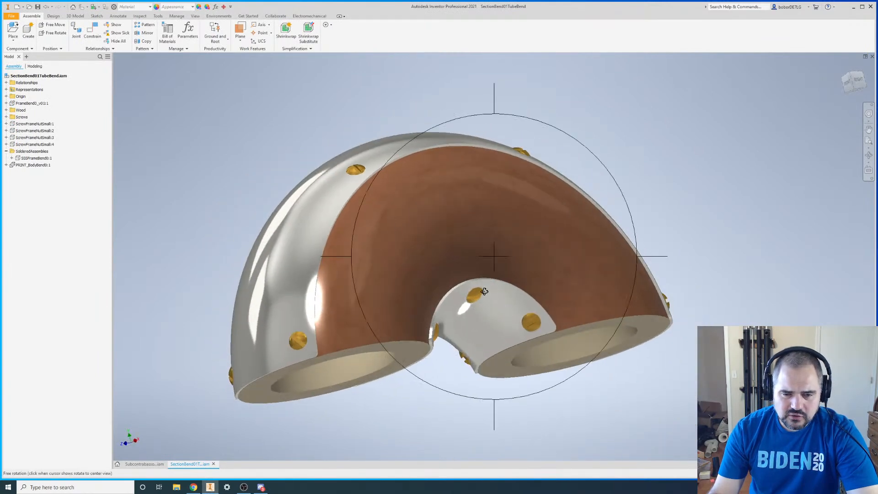
pyautogui.click(258, 387)
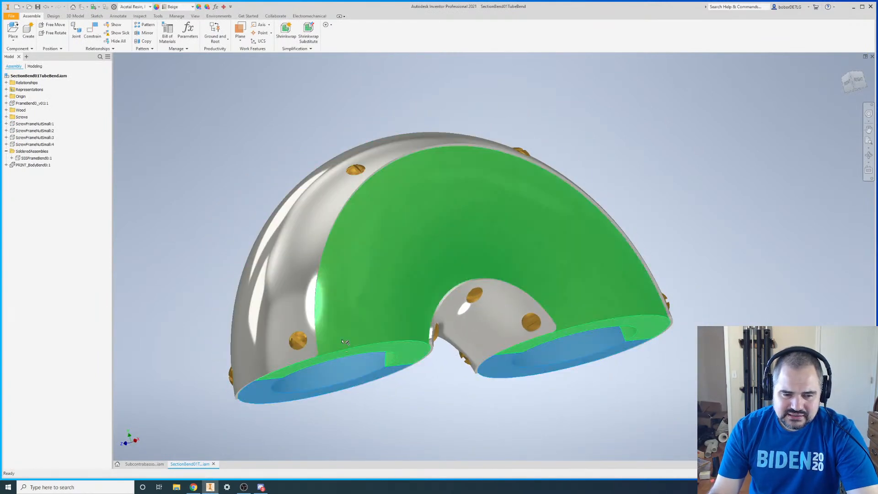
pyautogui.click(342, 340)
pyautogui.click(266, 392)
pyautogui.click(338, 321)
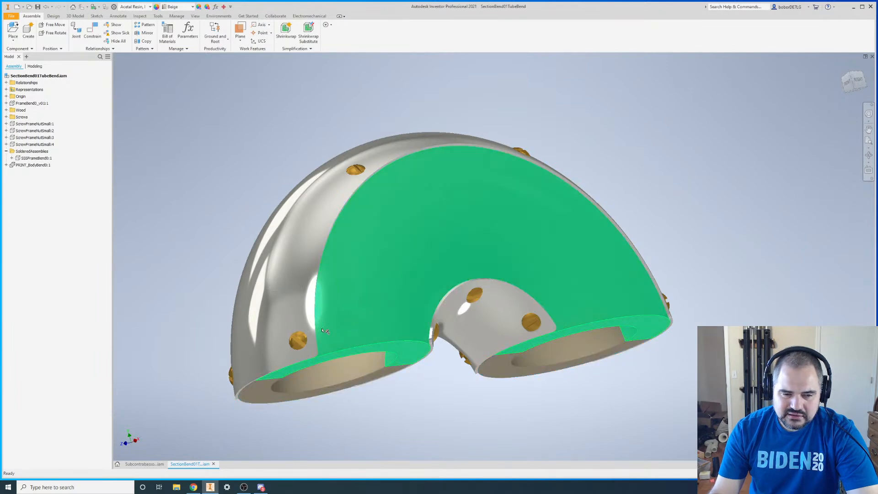
pyautogui.click(269, 398)
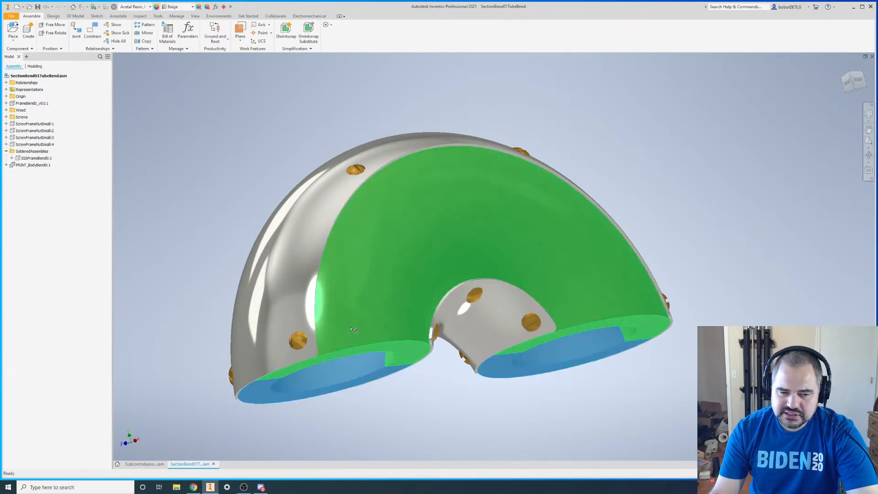
pyautogui.click(354, 330)
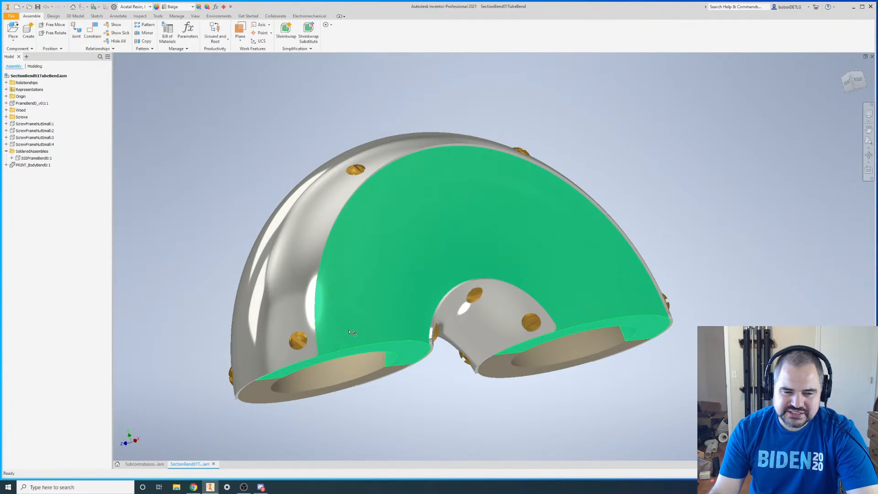
pyautogui.click(313, 409)
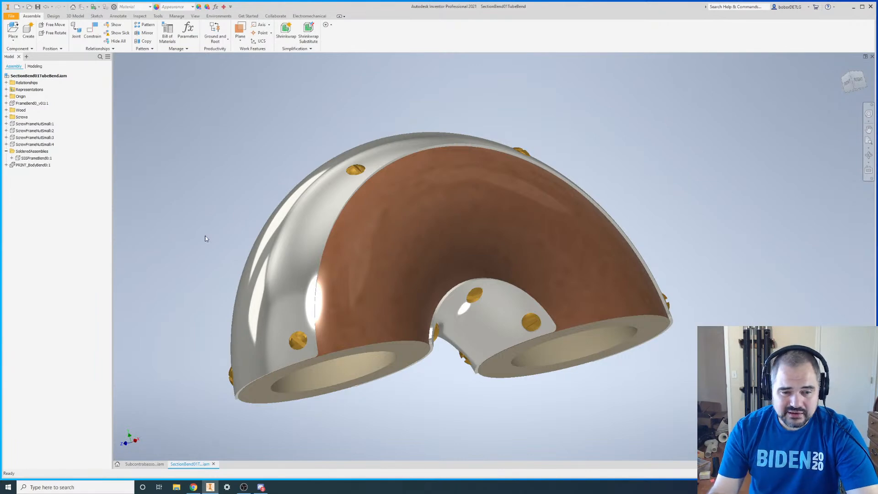
# - Open the guard screw ScrewGuard as its own part, examine its slotted head and thread, and close it
pyautogui.scroll(-3, 288, 220)
pyautogui.scroll(4, 288, 220)
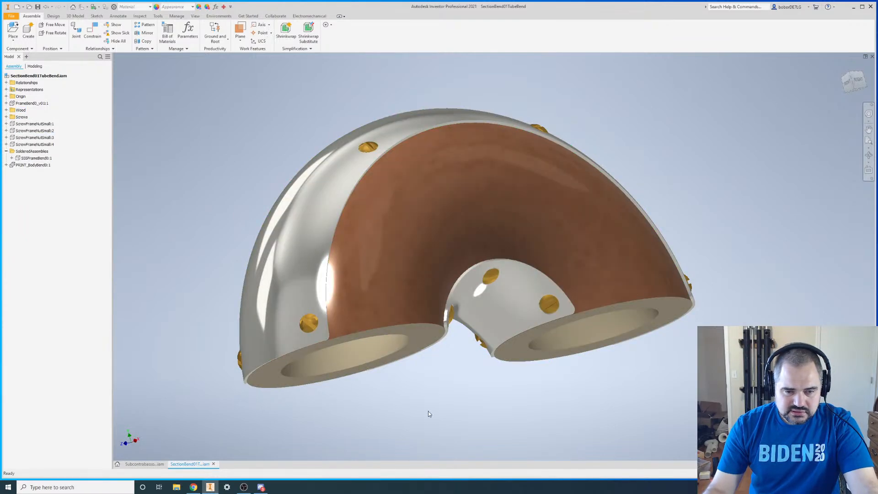
pyautogui.rightClick(305, 326)
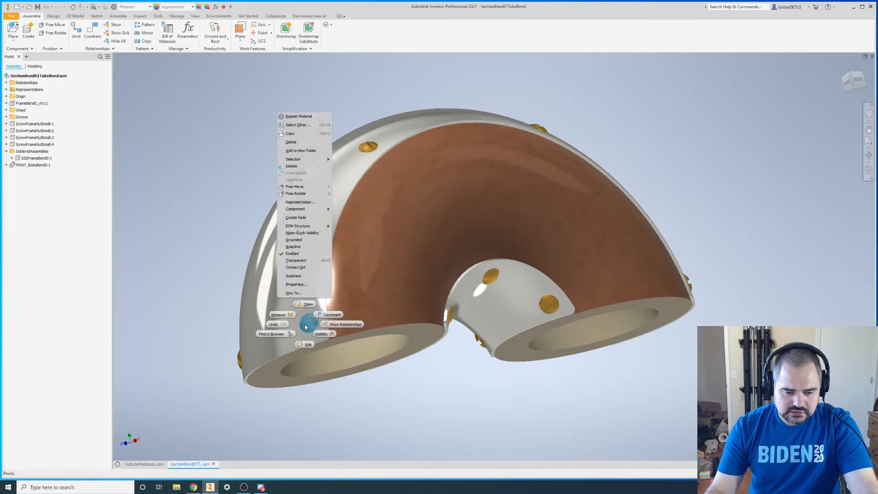
pyautogui.click(304, 304)
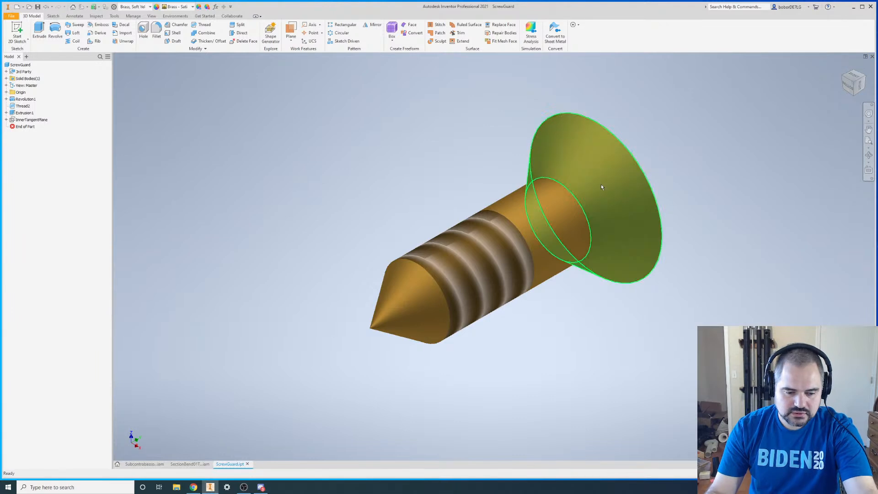
pyautogui.scroll(-5, 557, 196)
pyautogui.keyDown('shift'); pyautogui.moveTo(557, 197); pyautogui.dragTo(534, 157, button='middle'); pyautogui.keyUp('shift')
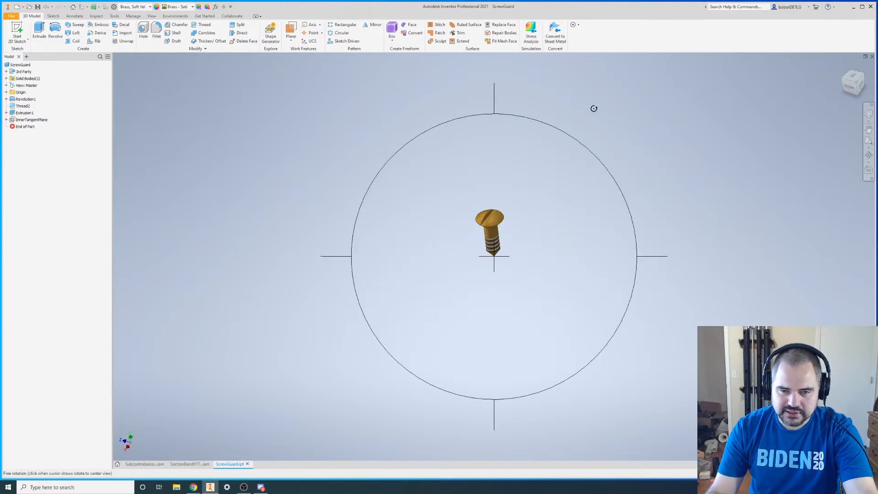
pyautogui.click(872, 56)
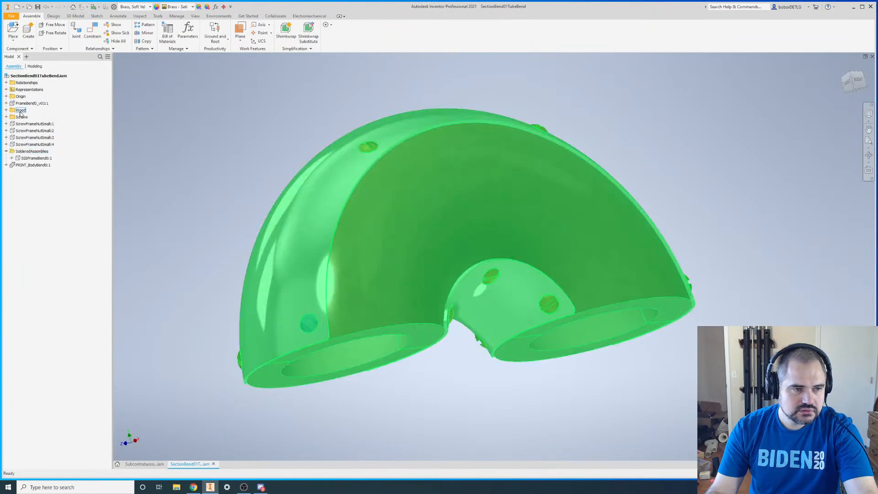
# - Hide the Wood folder's components and show the frame plate FrameBend0_v01:1
pyautogui.click(23, 111)
pyautogui.rightClick(24, 104)
pyautogui.press('v')
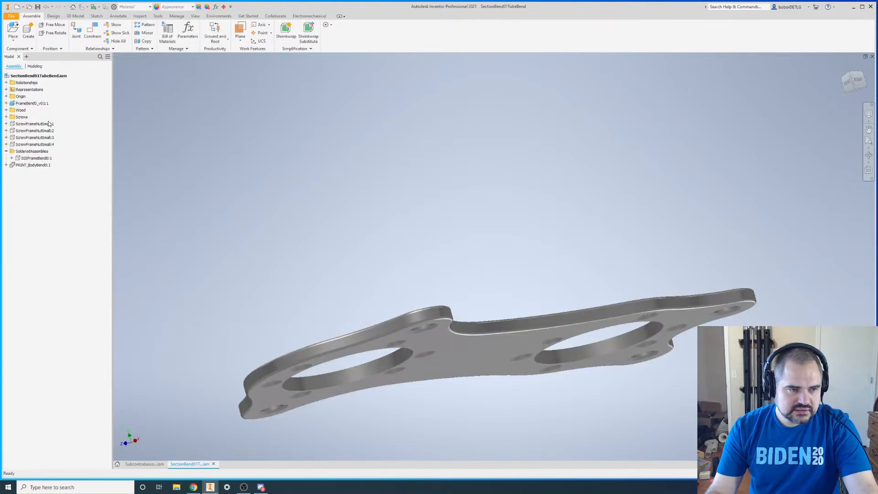
# - Make the frame nuts ScrewFrameNutSmall:1 through ScrewFrameNutSmall:4 visible
pyautogui.click(26, 124)
pyautogui.keyDown('shift'); pyautogui.click(25, 144); pyautogui.keyUp('shift')
pyautogui.hotkey('alt', 'v')
pyautogui.press('v')
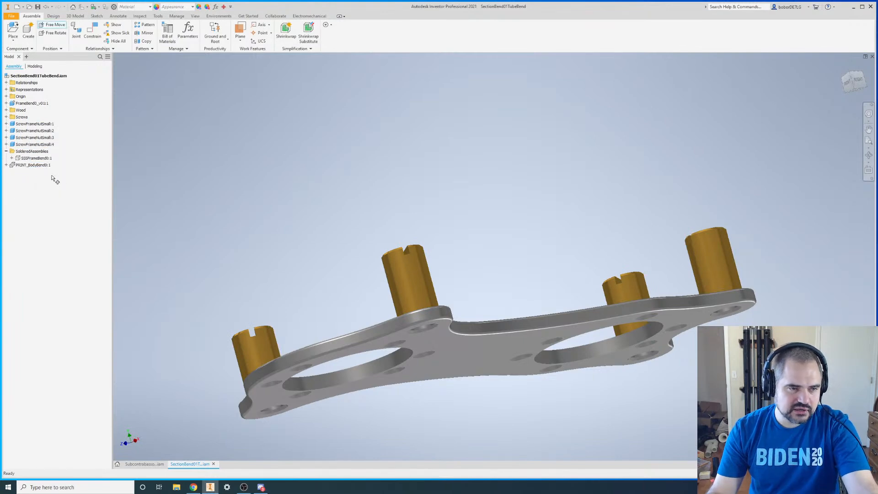
# - Make the printed body PRINT_BodyBend0:1 visible and view it on the frame plate from the side
pyautogui.rightClick(30, 167)
pyautogui.press('v')
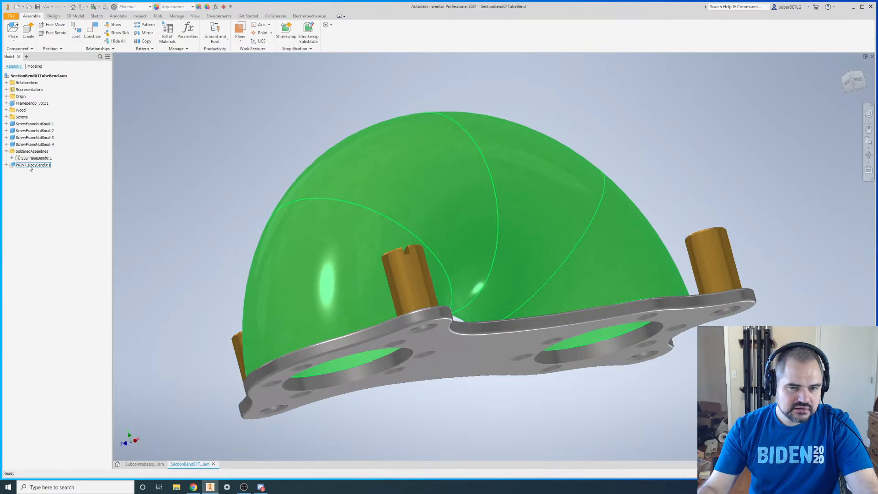
pyautogui.press('F4')
pyautogui.moveTo(426, 252); pyautogui.dragTo(432, 276)
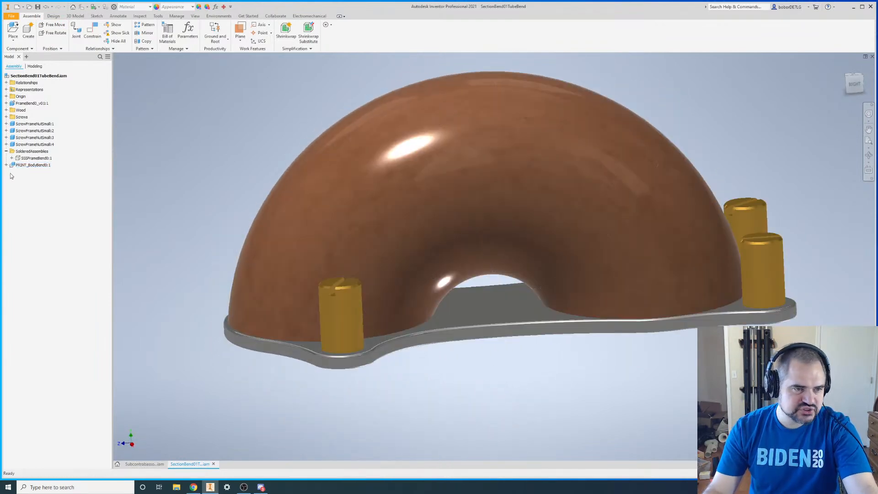
# - Move PRINT_BodyBend0:1 and the soldered frame assembly out of the SolderedAssemblies folder to just below FrameBend0_v01:1, and delete the emptied folder
pyautogui.moveTo(30, 167); pyautogui.dragTo(31, 109)
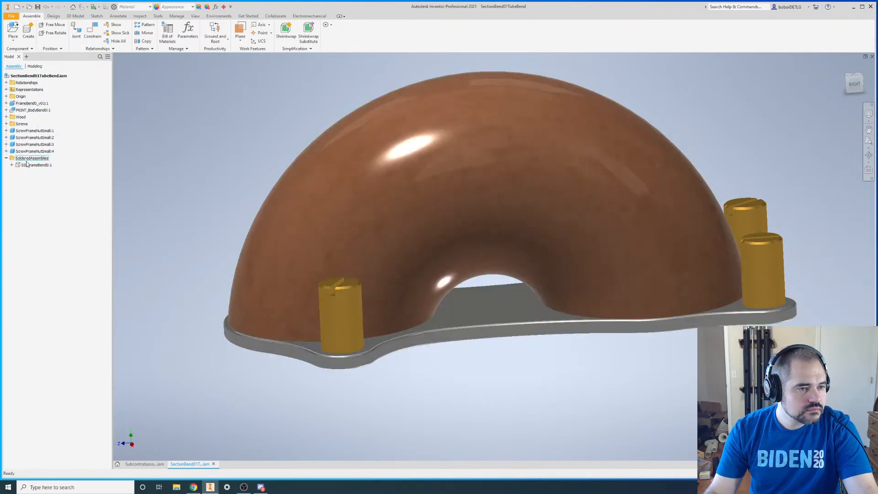
pyautogui.moveTo(30, 167); pyautogui.dragTo(33, 110)
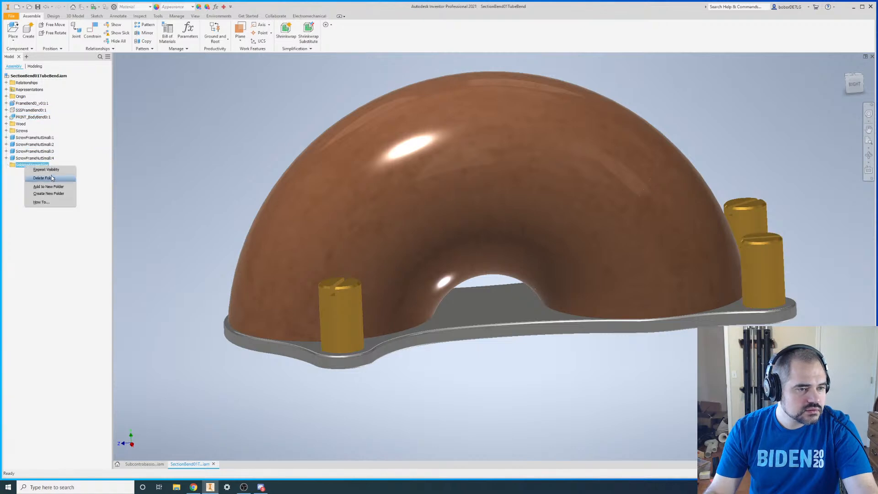
pyautogui.click(45, 178)
# - Open the frame plate FrameBend0_v01:1 as its own part and view it at a low angle
pyautogui.rightClick(34, 106)
pyautogui.click(50, 118)
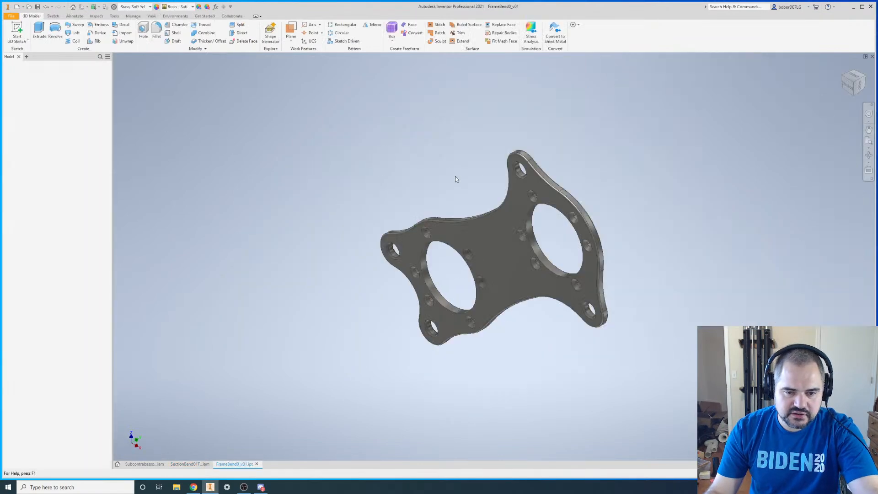
pyautogui.scroll(-5, 418, 286)
pyautogui.scroll(3, 430, 197)
pyautogui.keyDown('shift'); pyautogui.moveTo(447, 260); pyautogui.dragTo(414, 155, button='middle'); pyautogui.keyUp('shift')
# - Highlight Fillet4 and Chamfer6 on the plate, inspect Chamfer6's edge selection and distance, and leave the feature unchanged
pyautogui.click(20, 346)
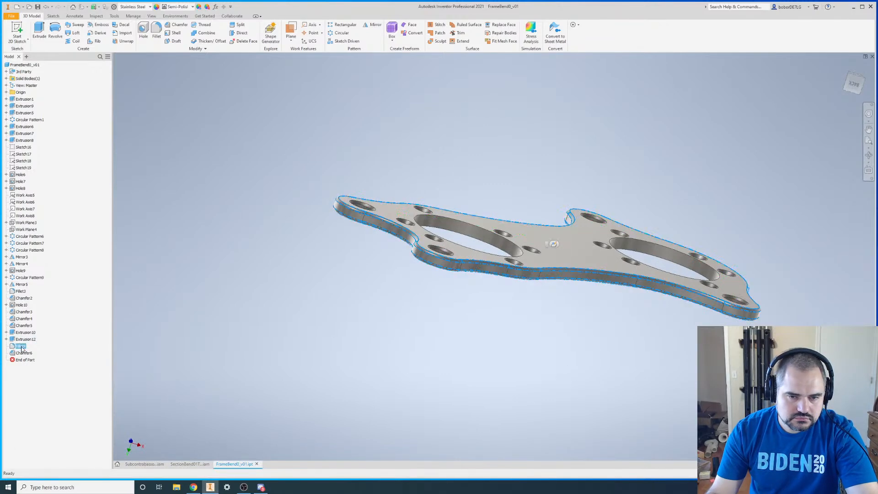
pyautogui.click(23, 353)
pyautogui.click(21, 346)
pyautogui.doubleClick(21, 354)
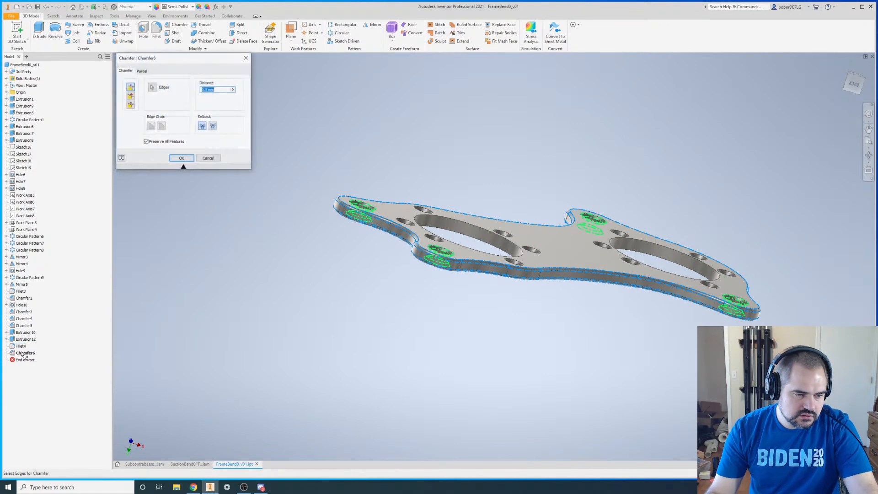
pyautogui.click(215, 166)
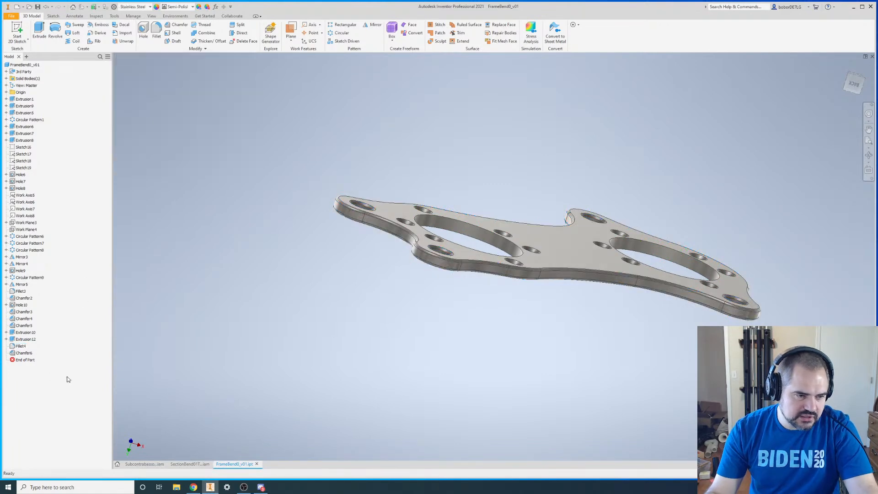
# - Suppress the outer-edge fillet Fillet4 and the corner-hole chamfer Chamfer6 together
pyautogui.rightClick(21, 346)
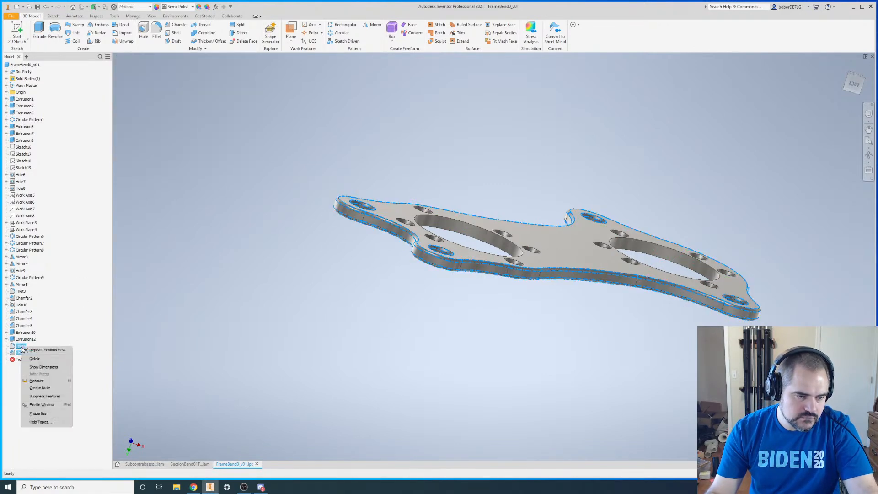
pyautogui.click(12, 382)
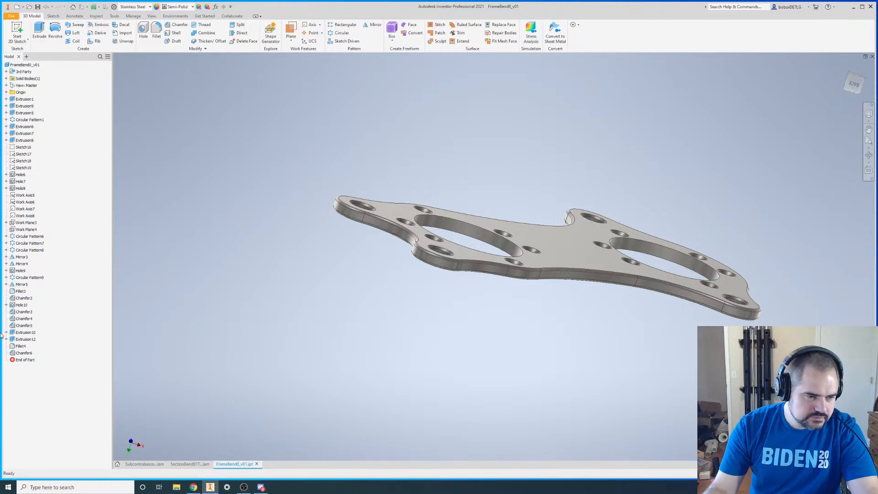
pyautogui.rightClick(22, 353)
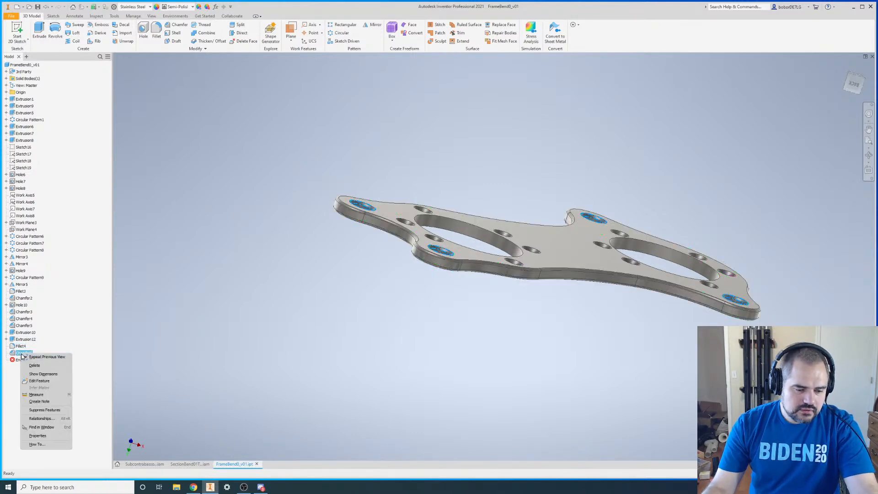
pyautogui.rightClick(20, 345)
pyautogui.rightClick(21, 345)
pyautogui.click(44, 411)
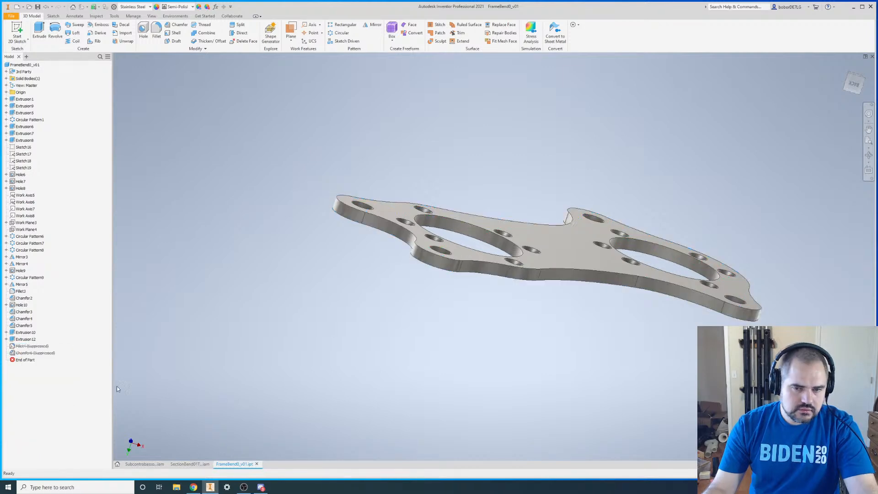
# - Examine the plate's sharp outer edges and plain corner holes from several angles, and check where Chamfer5 lies
pyautogui.scroll(-3, 507, 218)
pyautogui.keyDown('shift'); pyautogui.moveTo(507, 218); pyautogui.dragTo(450, 251, button='middle'); pyautogui.keyUp('shift')
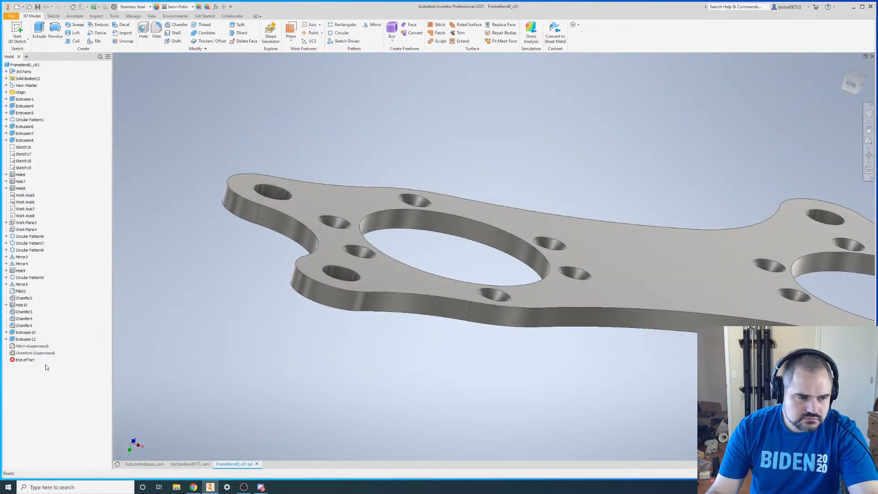
pyautogui.click(24, 325)
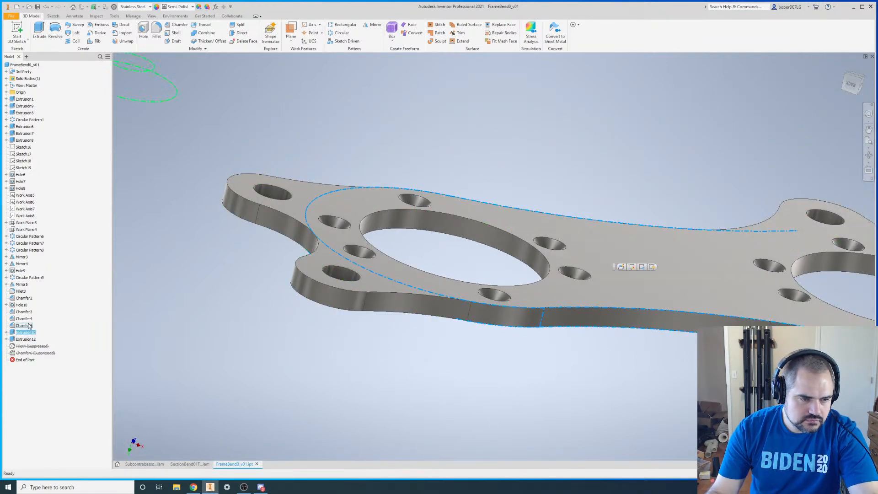
pyautogui.scroll(-5, 333, 158)
pyautogui.scroll(2, 387, 164)
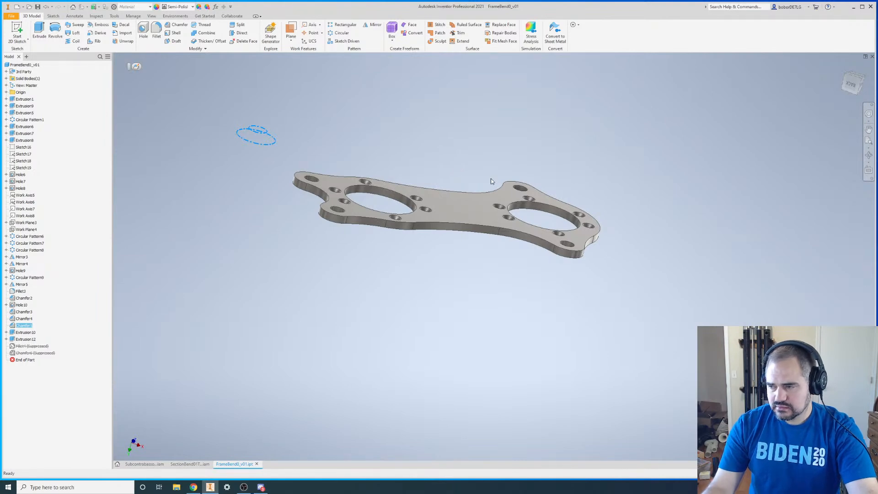
pyautogui.scroll(5, 457, 181)
pyautogui.keyDown('shift'); pyautogui.moveTo(409, 269); pyautogui.dragTo(390, 340, button='middle'); pyautogui.keyUp('shift')
pyautogui.scroll(-4, 393, 323)
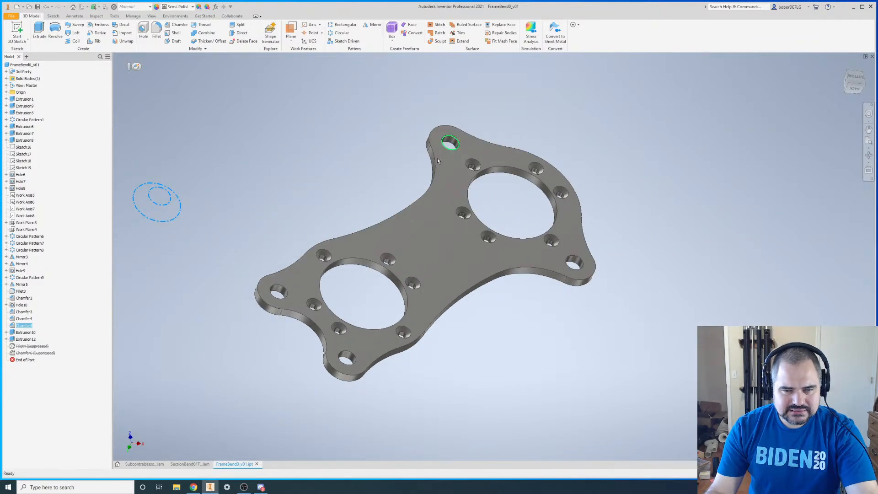
pyautogui.keyDown('shift'); pyautogui.moveTo(432, 320); pyautogui.dragTo(488, 323, button='middle'); pyautogui.keyUp('shift')
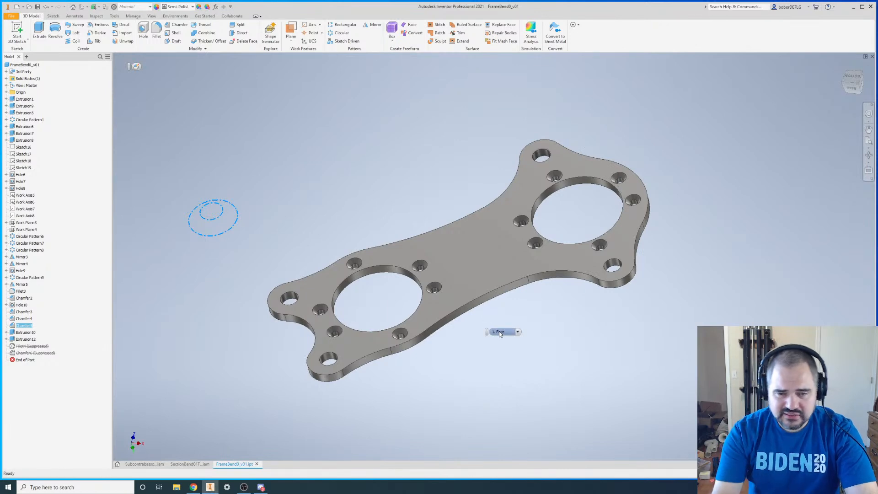
# - Highlight Chamfer5, Chamfer3 and Chamfer2 one after another to see where each applies, and examine the plate's outline
pyautogui.click(417, 207)
pyautogui.press('F4')
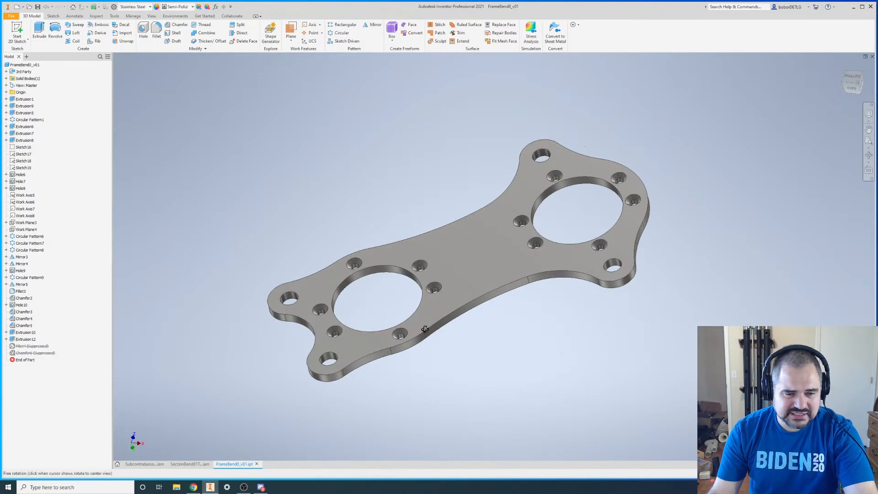
pyautogui.keyDown('shift'); pyautogui.moveTo(425, 329); pyautogui.dragTo(439, 320, button='middle'); pyautogui.keyUp('shift')
pyautogui.click(23, 325)
pyautogui.click(22, 311)
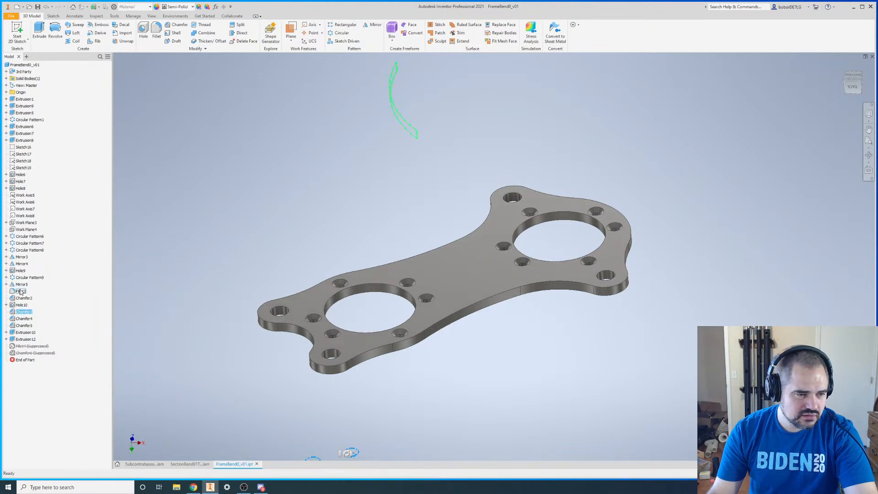
pyautogui.click(19, 298)
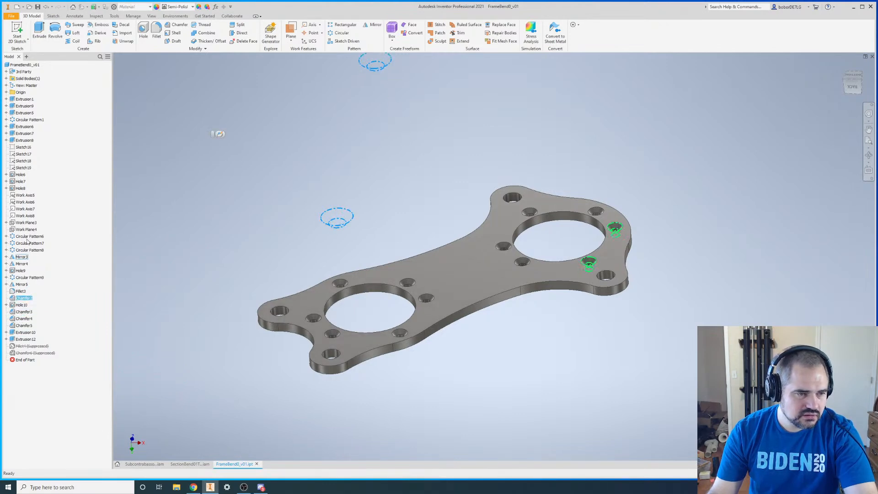
pyautogui.click(402, 372)
pyautogui.scroll(3, 306, 350)
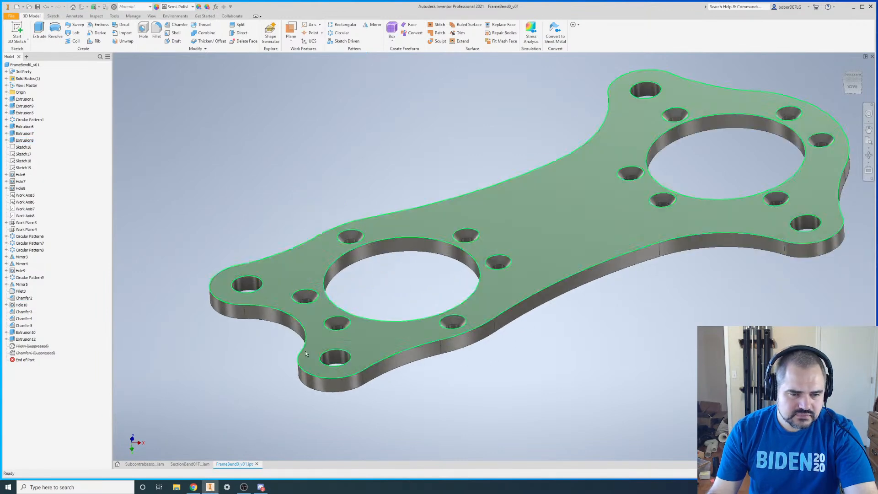
# - Unsuppress the outer-edge fillet Fillet4 and the corner-hole chamfer Chamfer6, viewing the plate corner up close
pyautogui.rightClick(28, 347)
pyautogui.click(56, 400)
pyautogui.scroll(5, 329, 385)
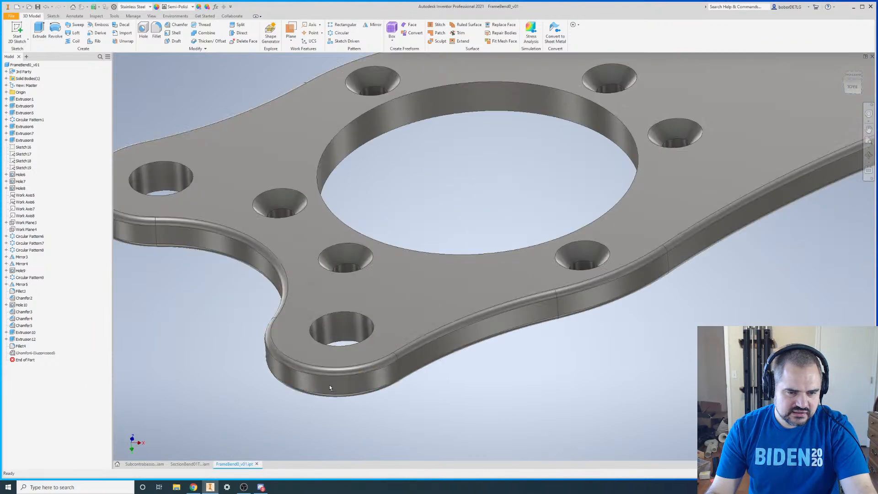
pyautogui.rightClick(40, 353)
pyautogui.click(56, 395)
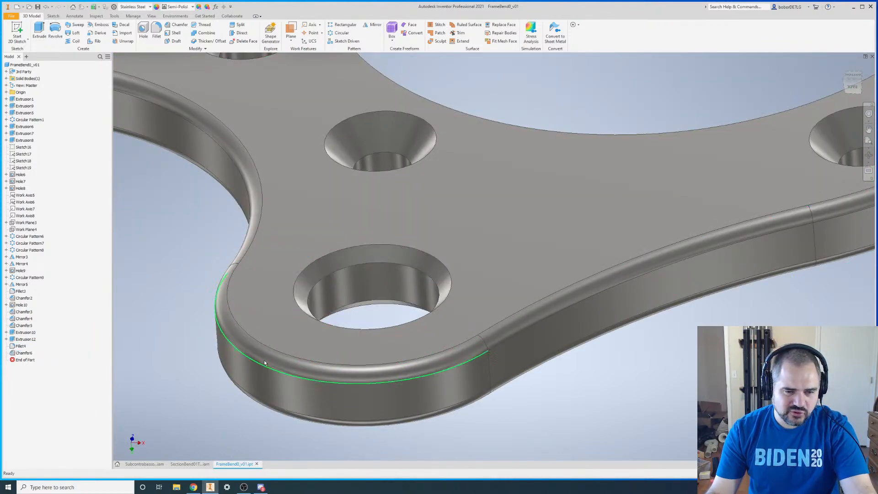
# - Examine the whole plate with its edge treatments, highlighting Extrusion10, Chamfer5 and Hole9 to locate each feature
pyautogui.scroll(-5, 338, 370)
pyautogui.scroll(2, 270, 320)
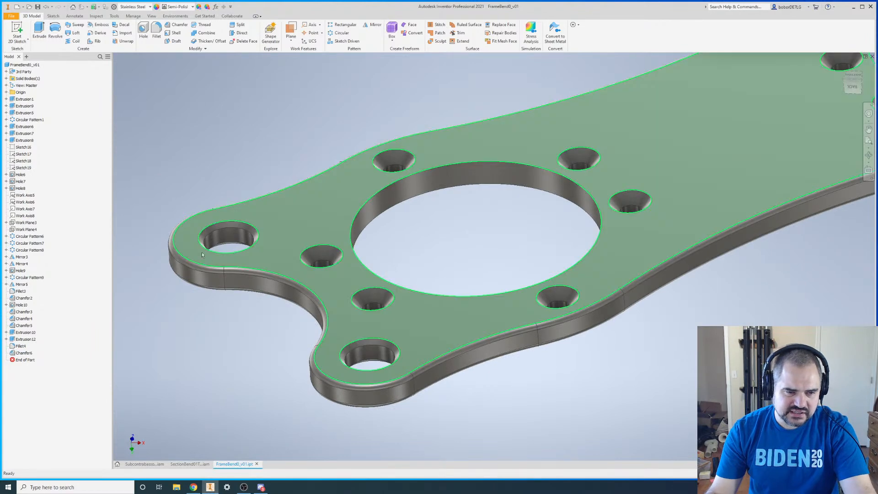
pyautogui.click(25, 333)
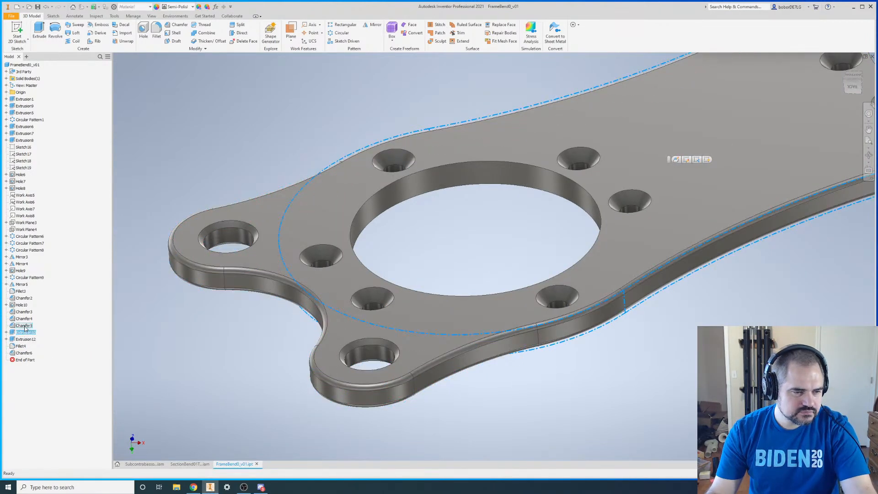
pyautogui.click(24, 325)
pyautogui.scroll(-5, 268, 338)
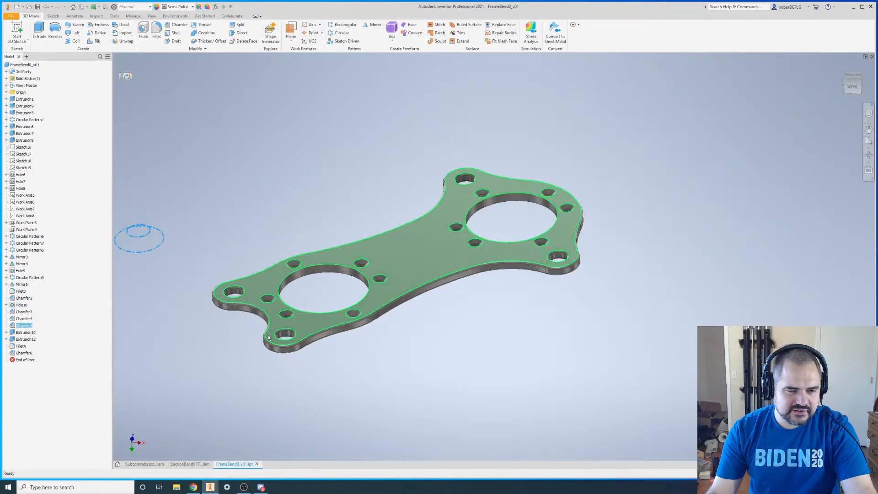
pyautogui.scroll(2, 269, 338)
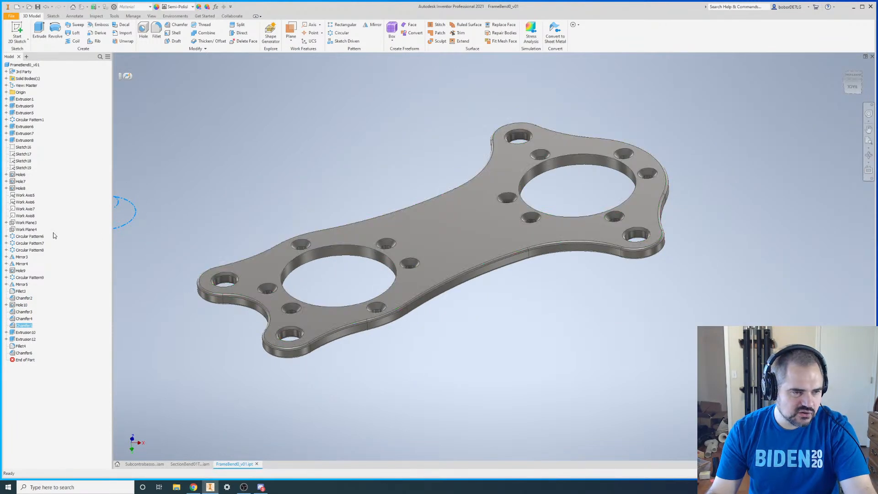
pyautogui.click(21, 271)
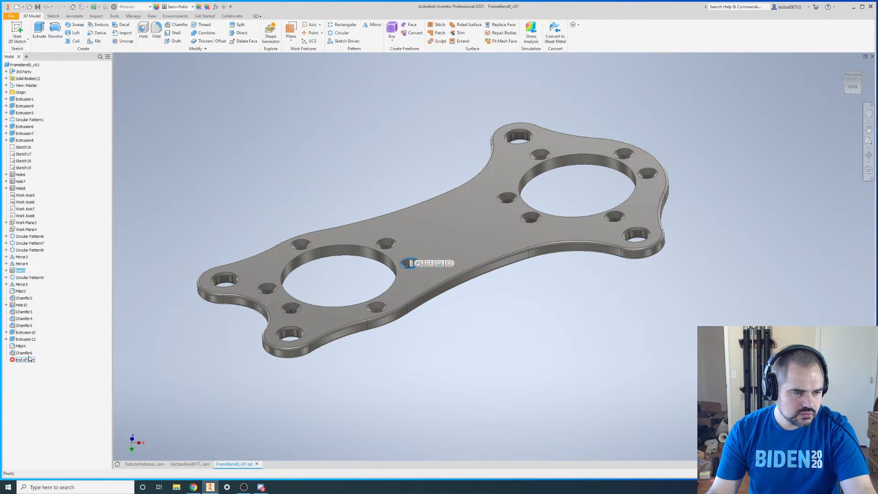
pyautogui.click(338, 140)
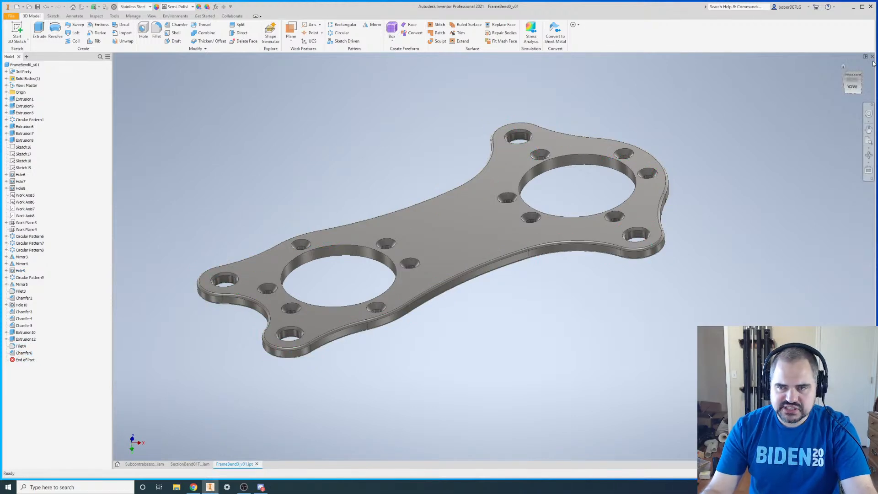
# - Select Fillet4 and Chamfer6 together, review the commands available for them, and dismiss the list without choosing any
pyautogui.click(20, 346)
pyautogui.keyDown('ctrl'); pyautogui.click(22, 353); pyautogui.keyUp('ctrl')
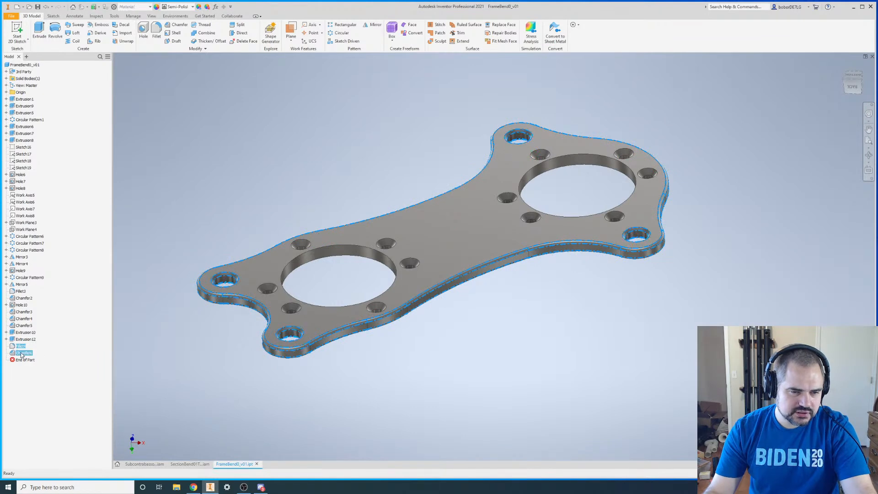
pyautogui.rightClick(21, 355)
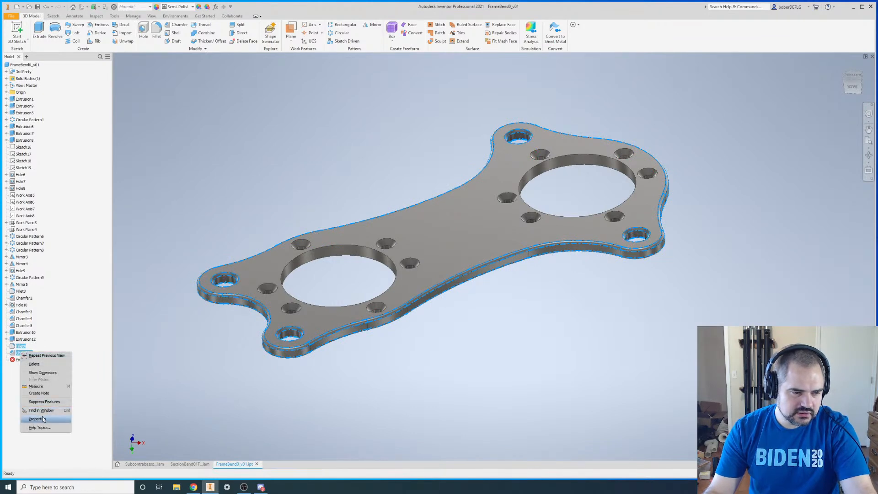
pyautogui.click(191, 169)
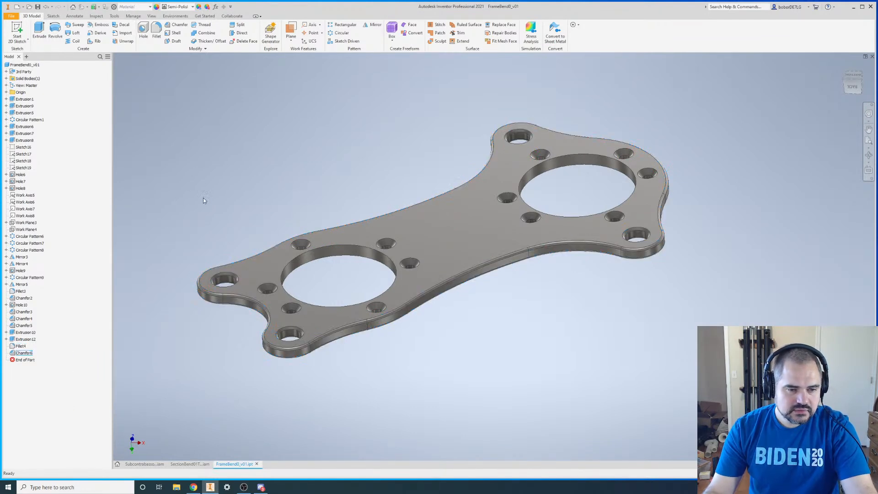
# - Select the plate's upper flat face and look up the Export Face As option without running it
pyautogui.scroll(-3, 208, 219)
pyautogui.scroll(5, 211, 228)
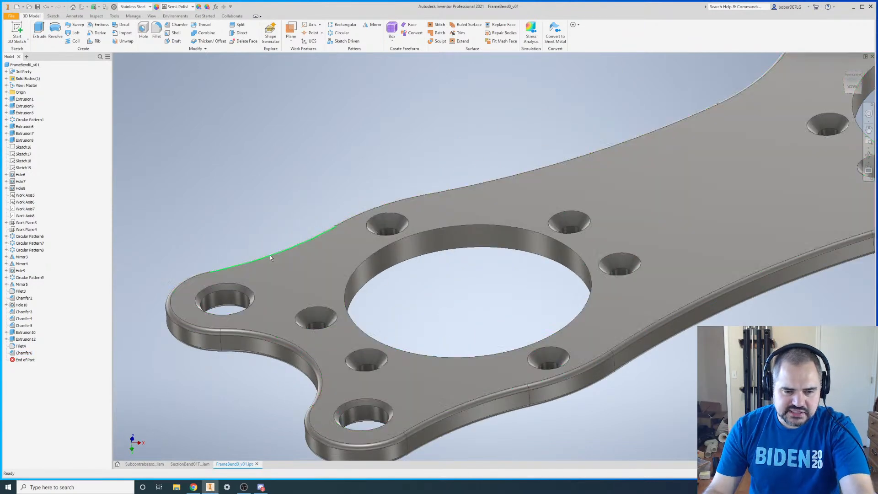
pyautogui.scroll(1, 287, 262)
pyautogui.rightClick(281, 280)
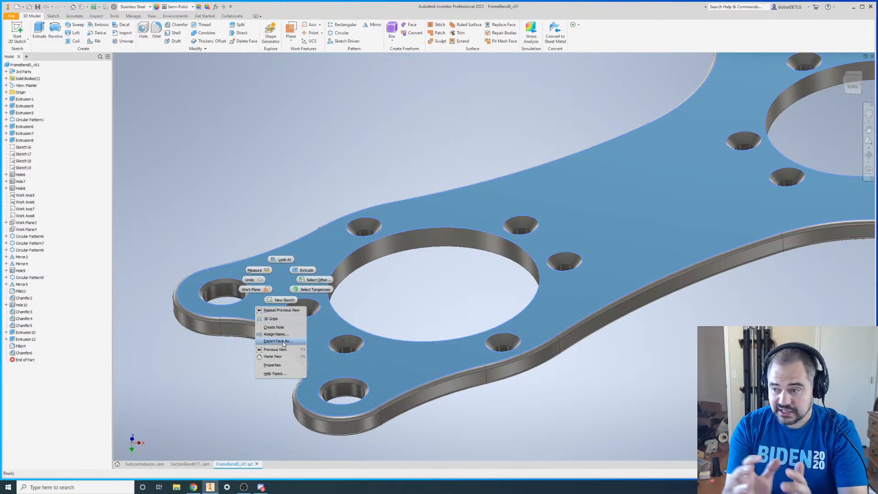
pyautogui.click(235, 173)
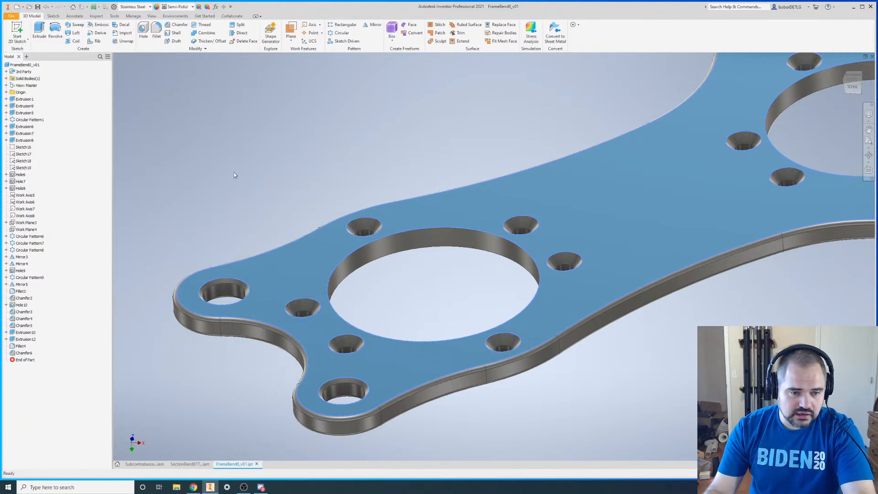
# - Select Chamfer6 and Fillet4 together and move the End of Part marker above both features
pyautogui.click(24, 352)
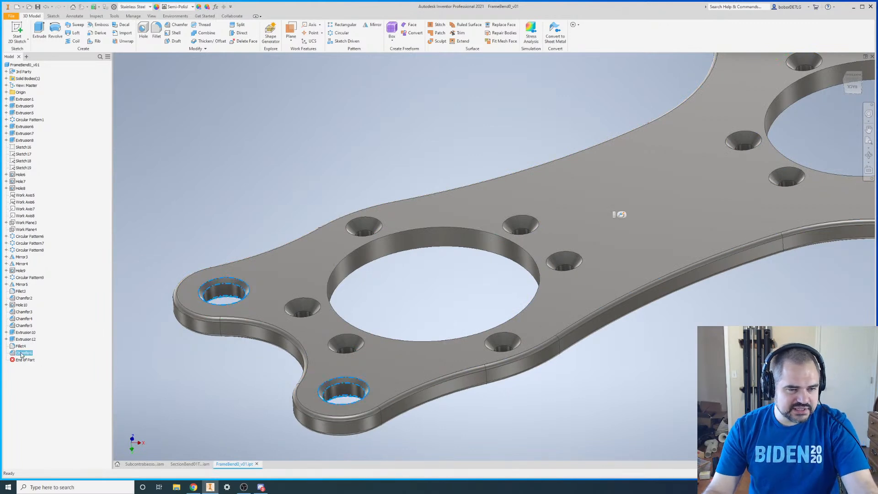
pyautogui.keyDown('ctrl'); pyautogui.click(20, 346); pyautogui.keyUp('ctrl')
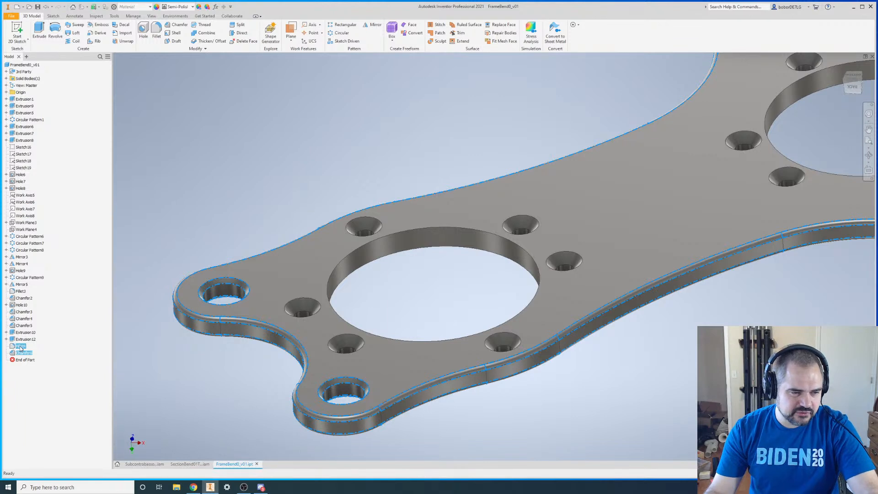
pyautogui.rightClick(20, 346)
pyautogui.click(30, 275)
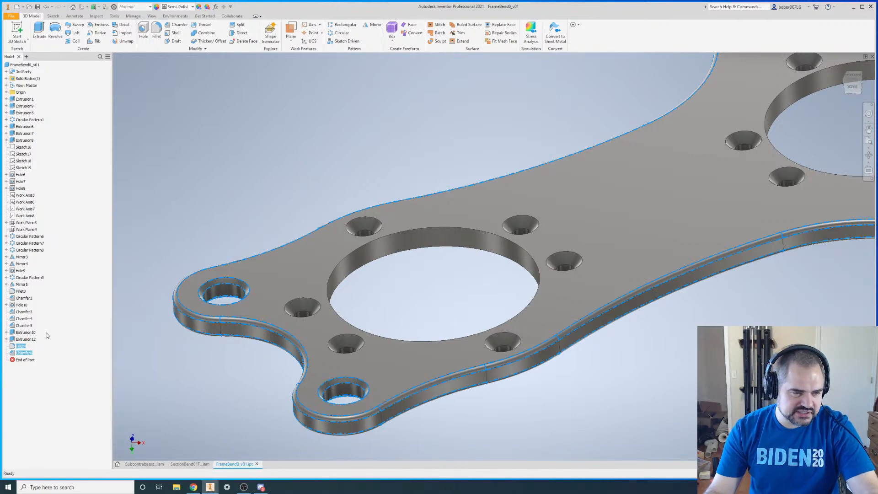
pyautogui.rightClick(25, 348)
pyautogui.click(51, 412)
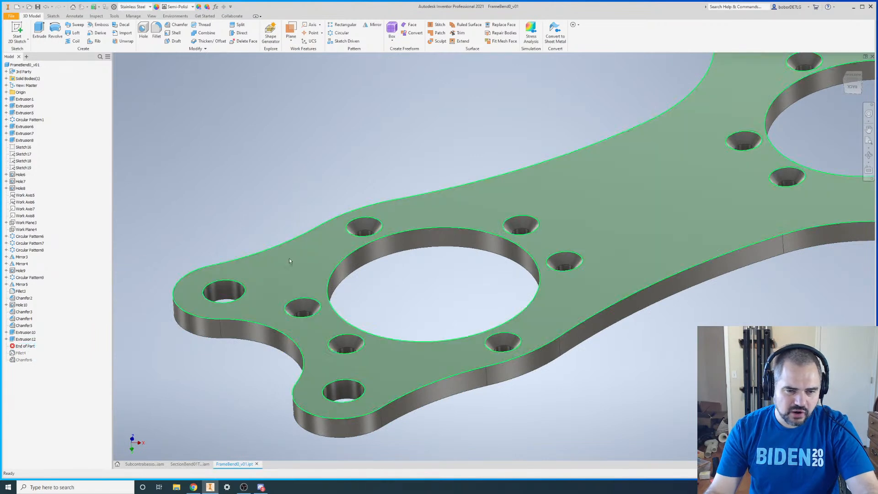
# - Start exporting the plate's upper flat face as an AutoCAD DXF, then cancel without saving a file
pyautogui.rightClick(273, 268)
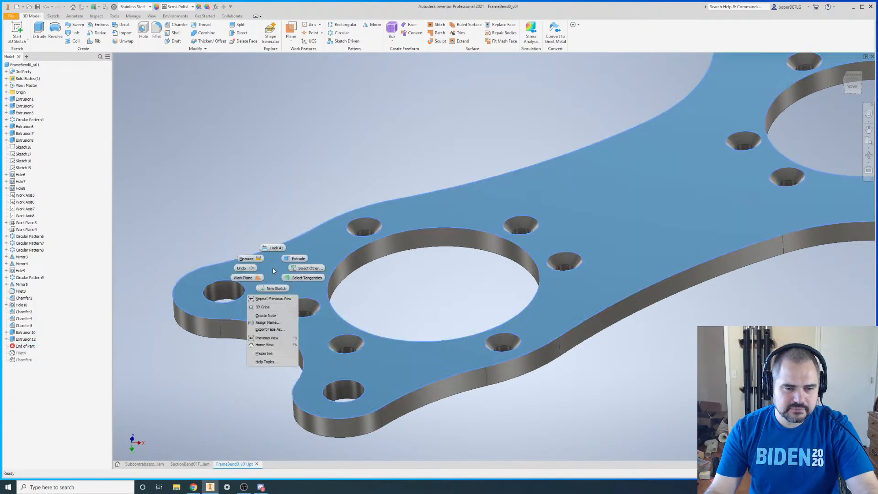
pyautogui.click(271, 330)
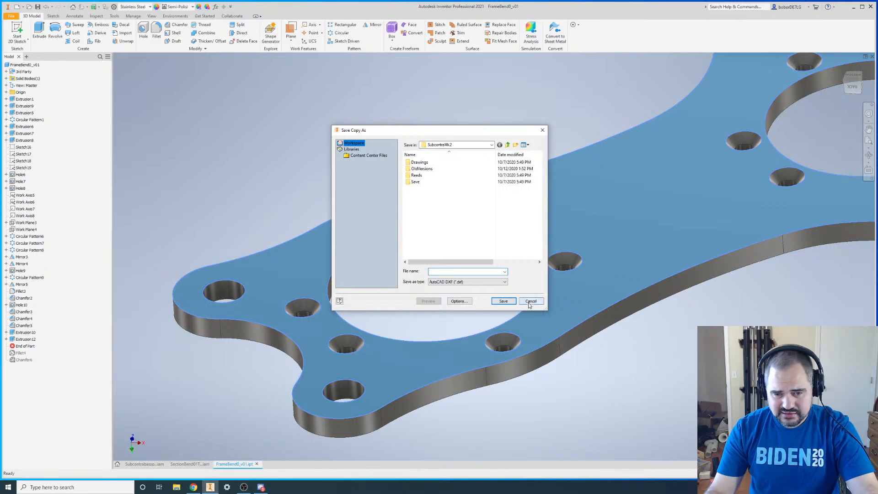
pyautogui.click(529, 303)
# - Move the End of Part marker back below Chamfer6, then close the frame plate part
pyautogui.rightClick(23, 360)
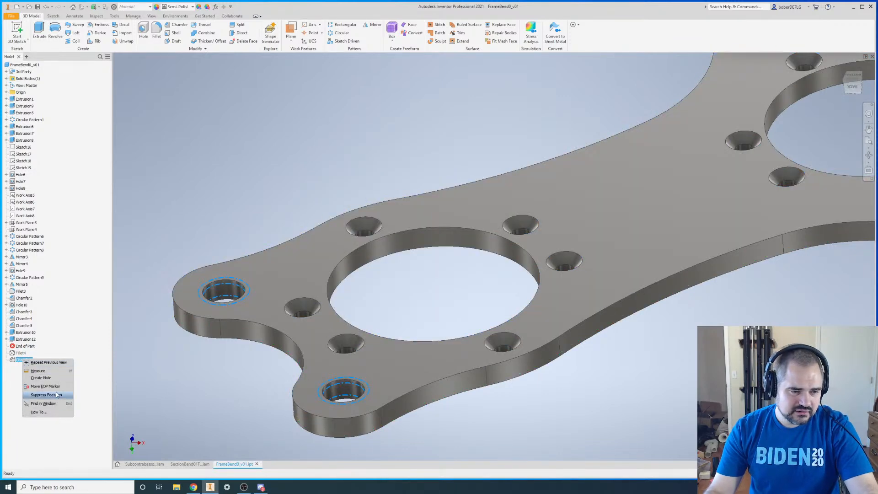
pyautogui.click(56, 394)
pyautogui.scroll(-5, 282, 196)
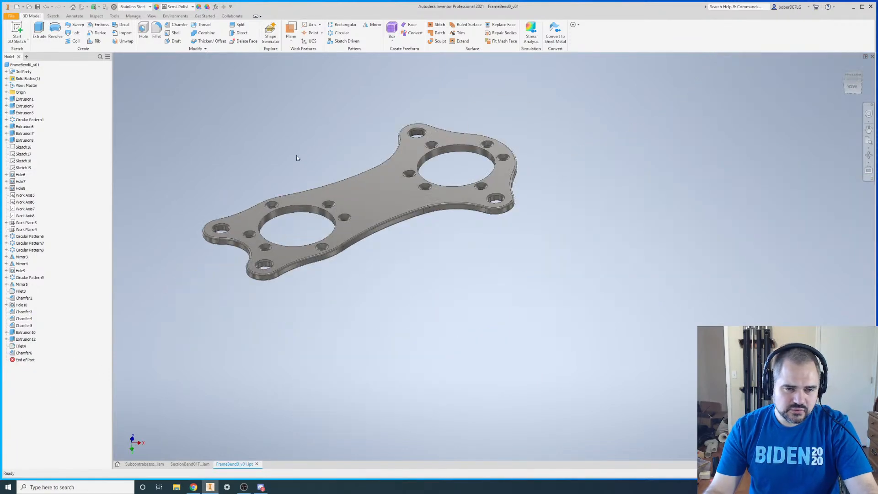
pyautogui.click(872, 58)
# - Examine the tube bend assembly from the side, from beneath the frame plate and around the brass screw nuts
pyautogui.scroll(-3, 256, 279)
pyautogui.scroll(5, 256, 278)
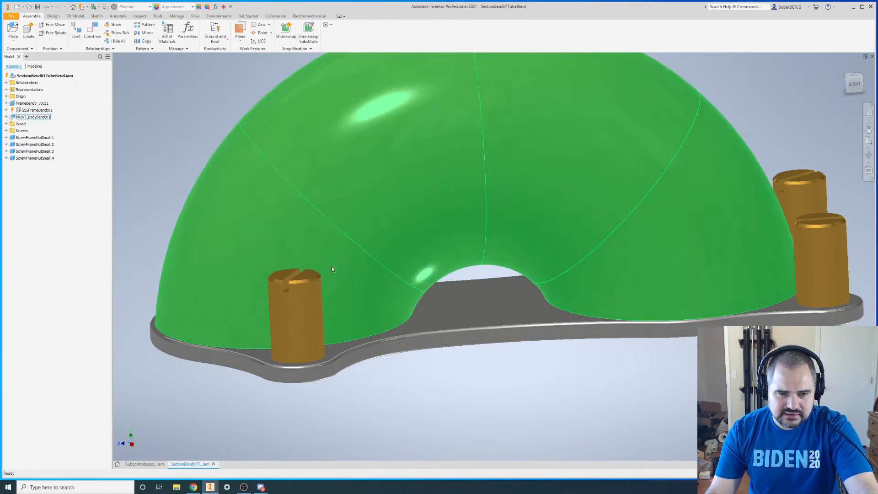
pyautogui.scroll(-2, 331, 266)
pyautogui.keyDown('shift'); pyautogui.moveTo(485, 343); pyautogui.dragTo(211, 328, button='middle'); pyautogui.keyUp('shift')
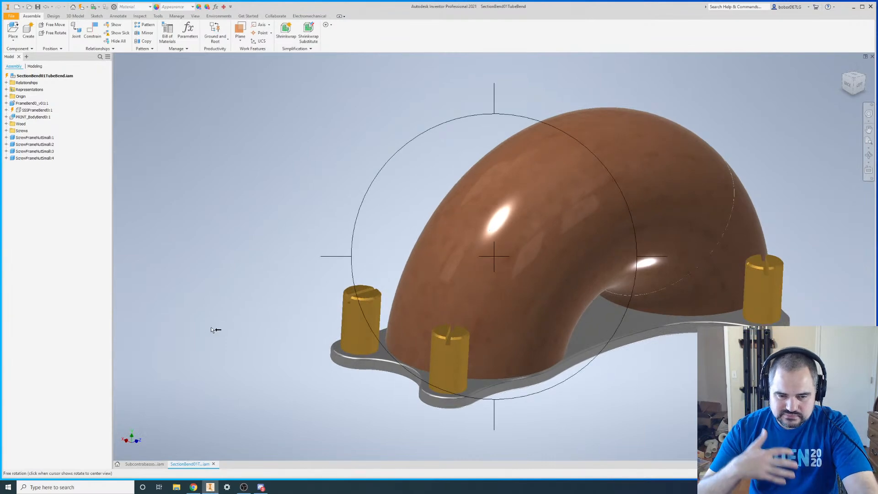
pyautogui.moveTo(403, 288)
pyautogui.keyDown('shift'); pyautogui.mouseDown(button='middle')
pyautogui.moveTo(358, 327)
pyautogui.moveTo(389, 387)
pyautogui.moveTo(420, 271)
pyautogui.moveTo(418, 288)
pyautogui.mouseUp(button='middle'); pyautogui.keyUp('shift')
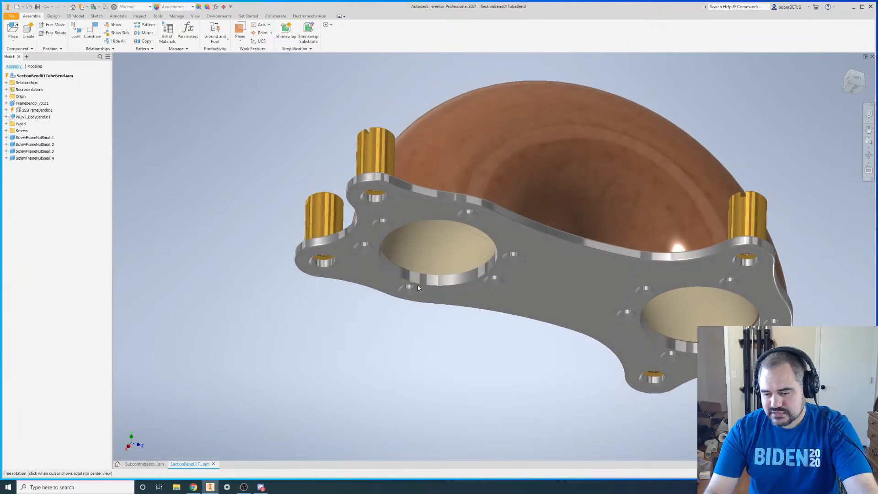
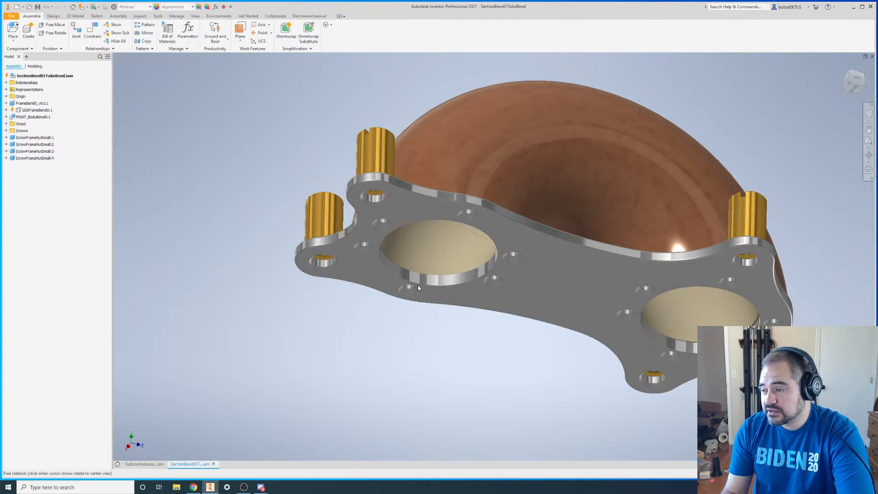
pyautogui.press('Escape')
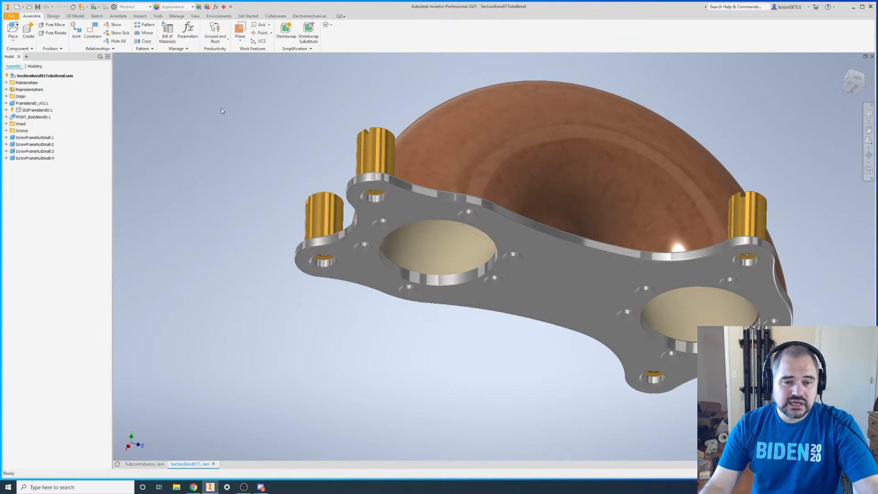
pyautogui.scroll(2, 241, 103)
pyautogui.scroll(-3, 266, 110)
pyautogui.press('F4')
pyautogui.moveTo(420, 240); pyautogui.dragTo(680, 337)
pyautogui.scroll(3, 507, 184)
pyautogui.scroll(-2, 457, 256)
pyautogui.press('F4')
pyautogui.moveTo(518, 289); pyautogui.dragTo(496, 278)
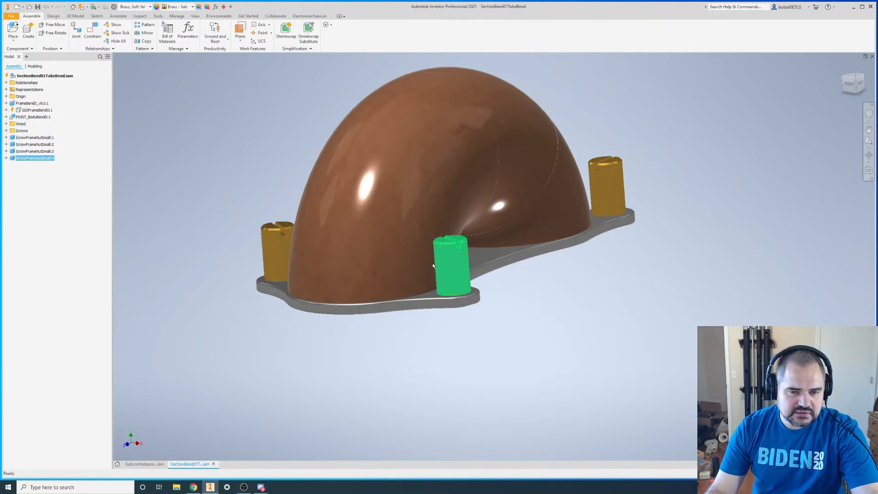
# - Open the PRINT_BodyBend0 component from the tube bend assembly in its own window
pyautogui.click(22, 124)
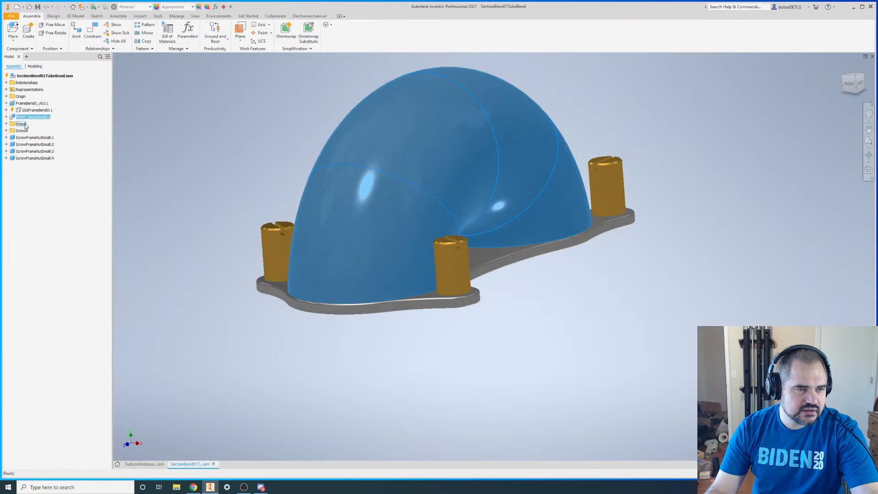
pyautogui.click(28, 117)
pyautogui.rightClick(38, 117)
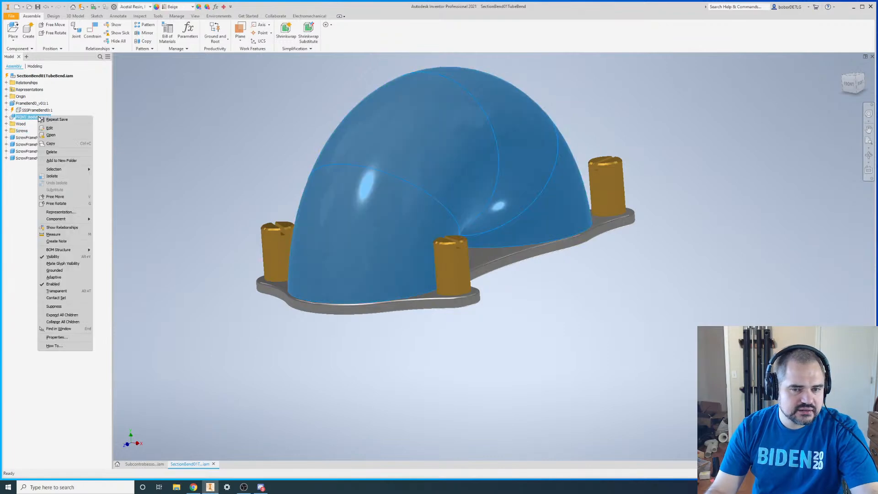
pyautogui.click(51, 134)
# - Examine the printed bend body, including its segment split lines and the screw holes in both flat end faces
pyautogui.press('F4')
pyautogui.moveTo(522, 219); pyautogui.dragTo(392, 329)
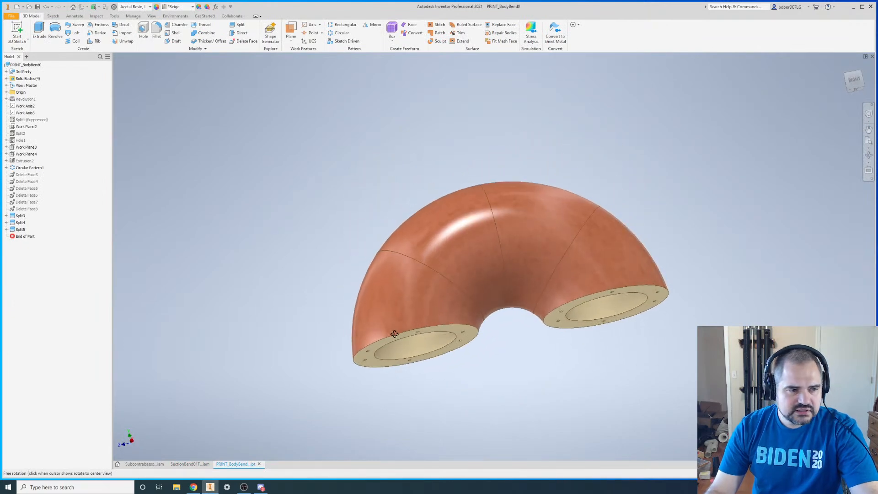
pyautogui.moveTo(502, 304); pyautogui.dragTo(716, 338)
pyautogui.scroll(3, 491, 215)
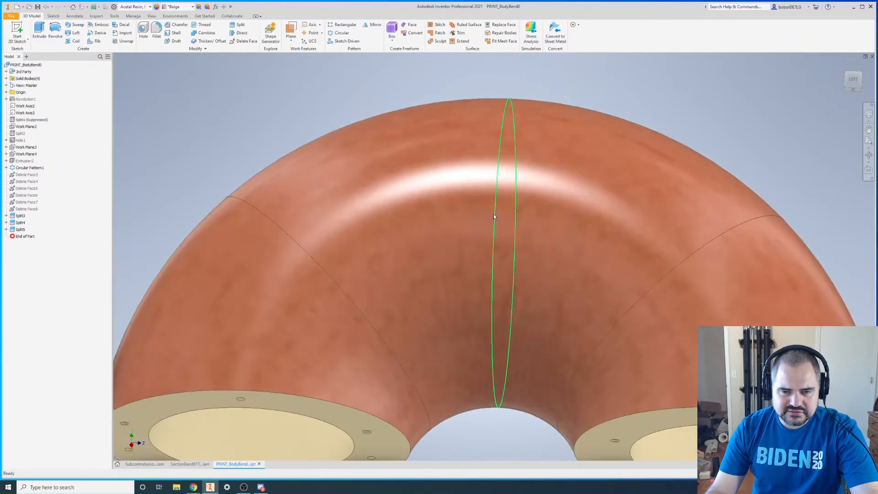
pyautogui.scroll(-4, 493, 213)
pyautogui.press('F4')
pyautogui.moveTo(490, 344); pyautogui.dragTo(429, 166)
pyautogui.press('Escape')
pyautogui.scroll(4, 400, 141)
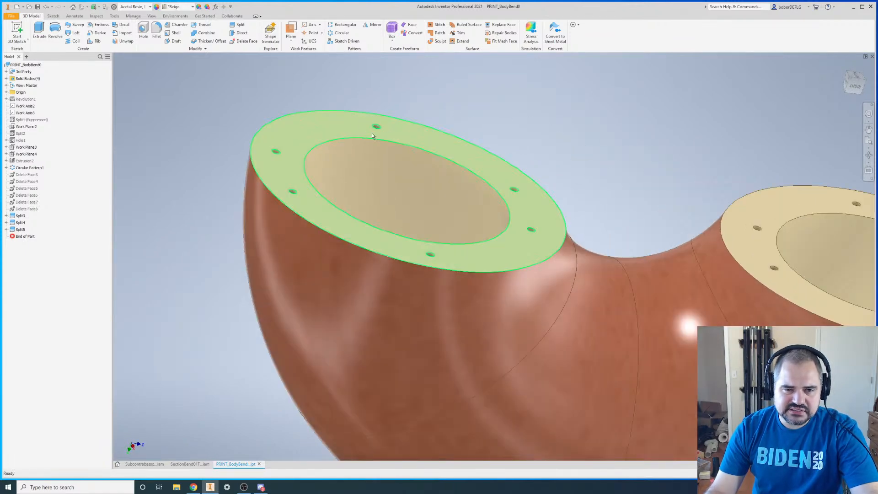
pyautogui.press('F4')
pyautogui.moveTo(411, 149); pyautogui.dragTo(366, 323)
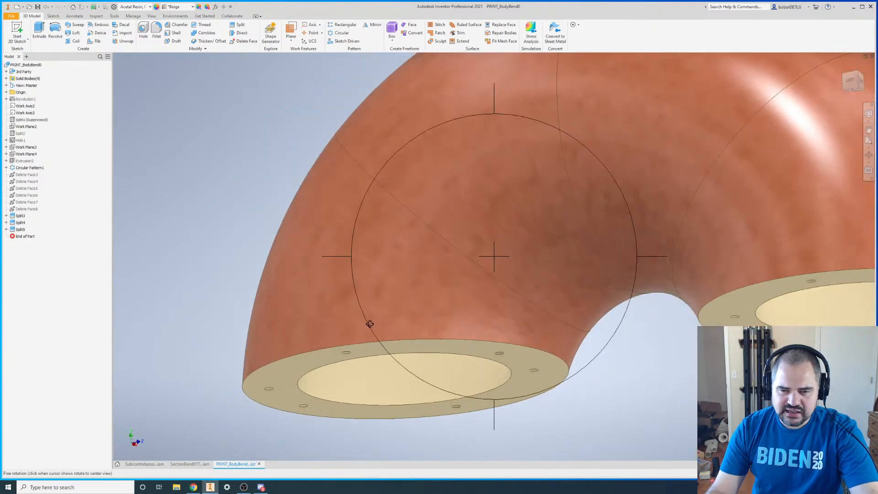
pyautogui.scroll(3, 333, 340)
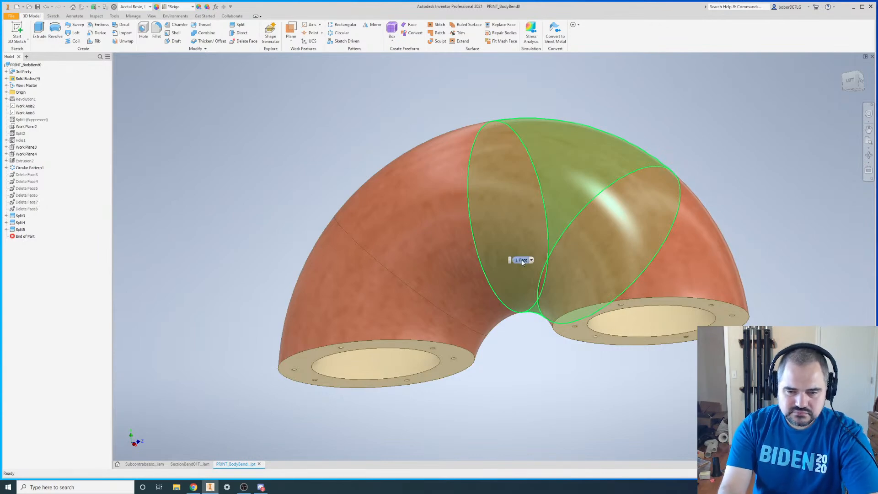
pyautogui.press('F4')
pyautogui.moveTo(494, 334); pyautogui.dragTo(503, 349)
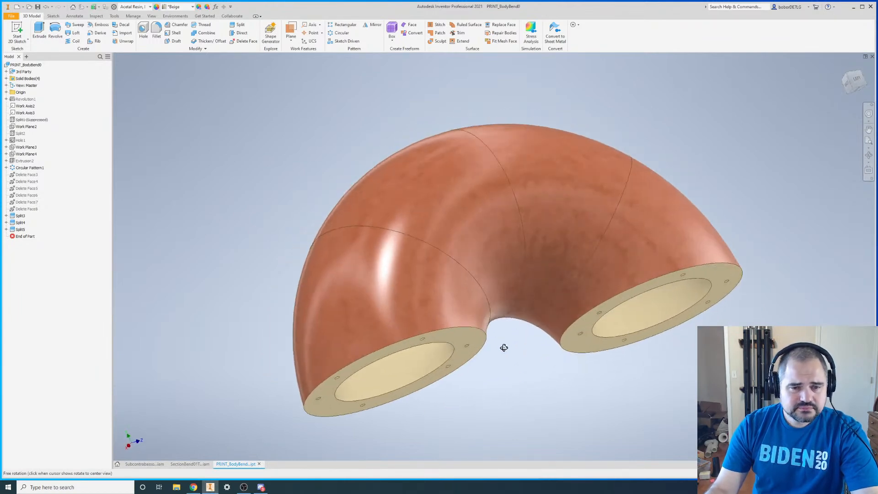
# - Delete the Generic material from the bend body's document materials
pyautogui.click(113, 7)
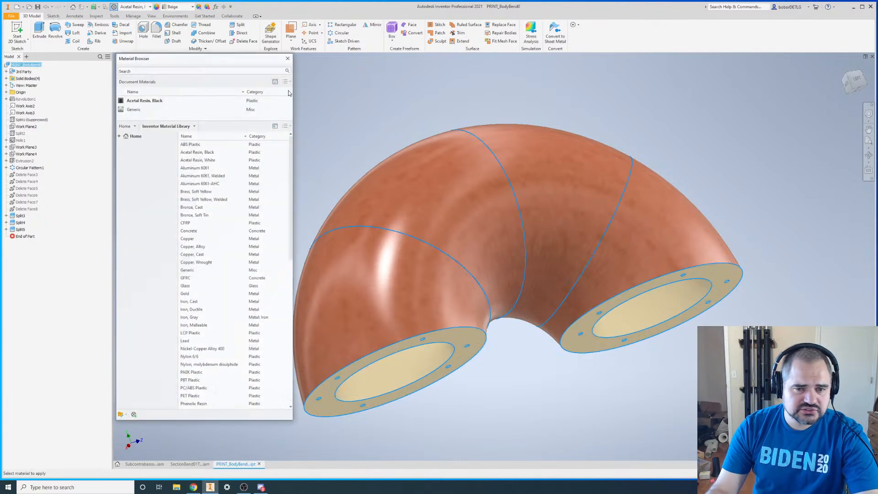
pyautogui.rightClick(122, 109)
pyautogui.click(152, 147)
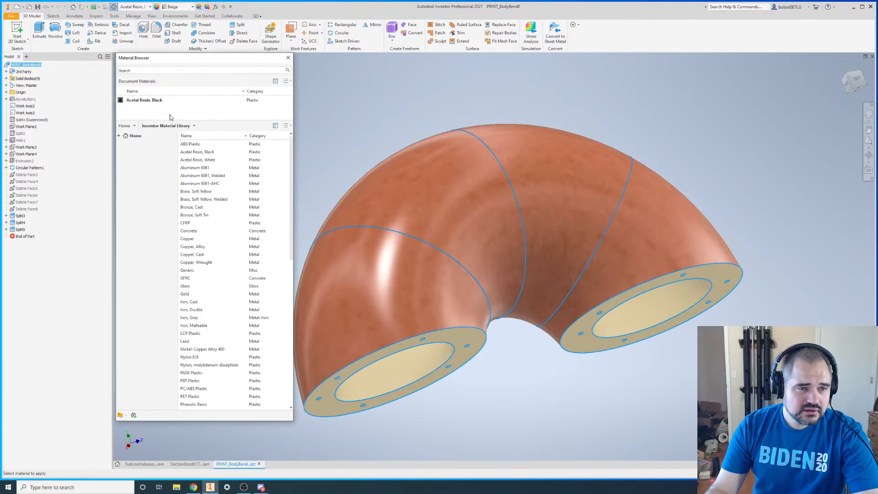
# - Assign ABS Plastic from the Inventor Material Library to the bend body
pyautogui.scroll(-8, 233, 210)
pyautogui.scroll(8, 233, 224)
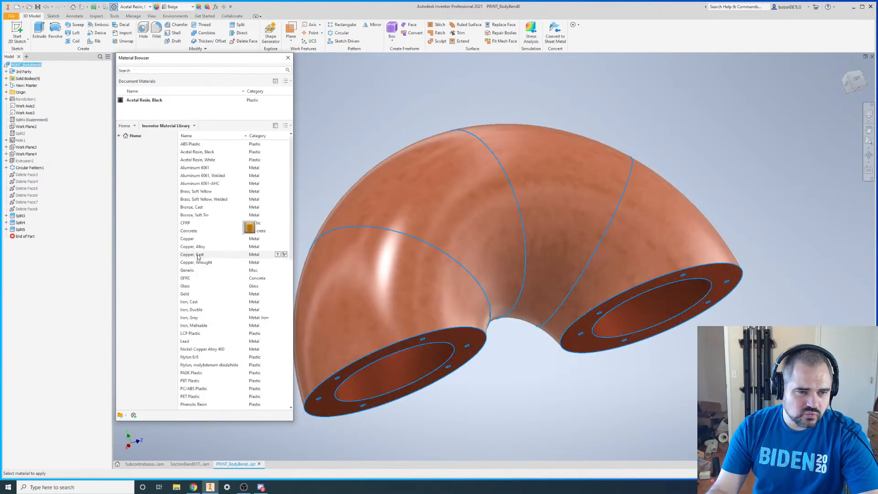
pyautogui.rightClick(194, 146)
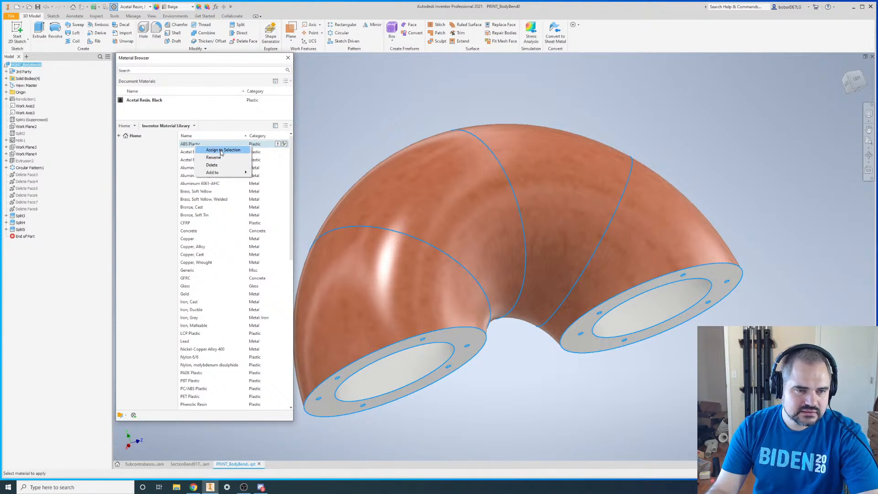
pyautogui.click(222, 150)
# - Delete Acetal Resin, Black from the document materials and close the material browser
pyautogui.rightClick(134, 110)
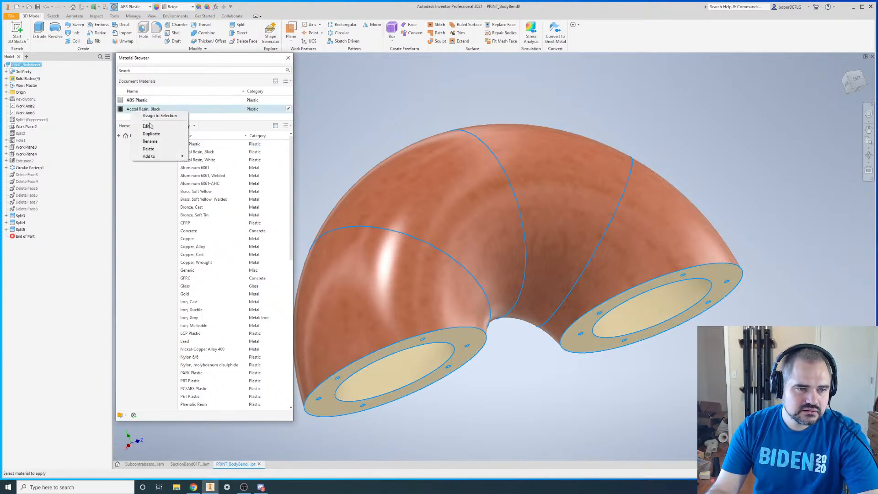
pyautogui.click(148, 149)
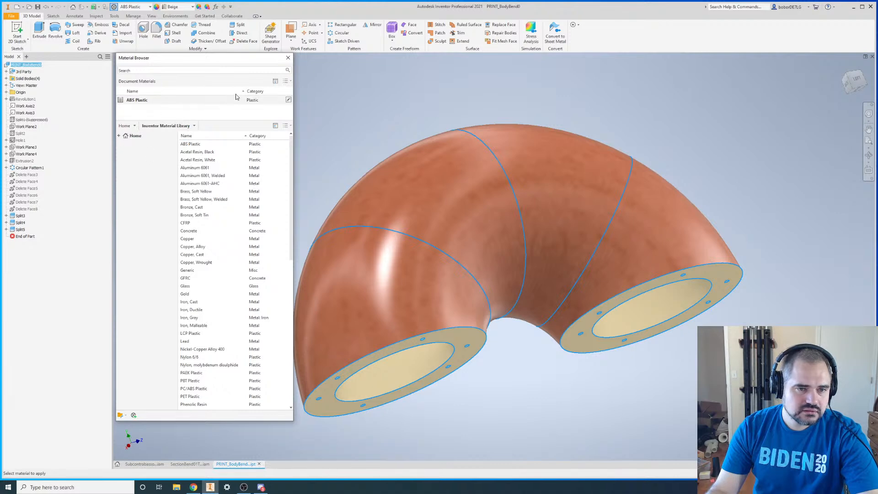
pyautogui.click(287, 57)
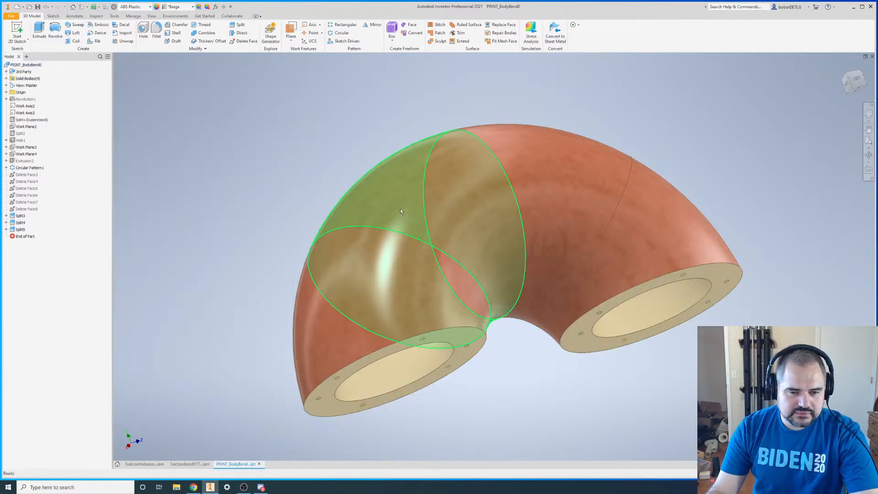
# - Review the bend body's wooden outer surface and end faces, then check its document materials without changing them
pyautogui.scroll(3, 407, 208)
pyautogui.press('F4')
pyautogui.moveTo(475, 309); pyautogui.dragTo(471, 290)
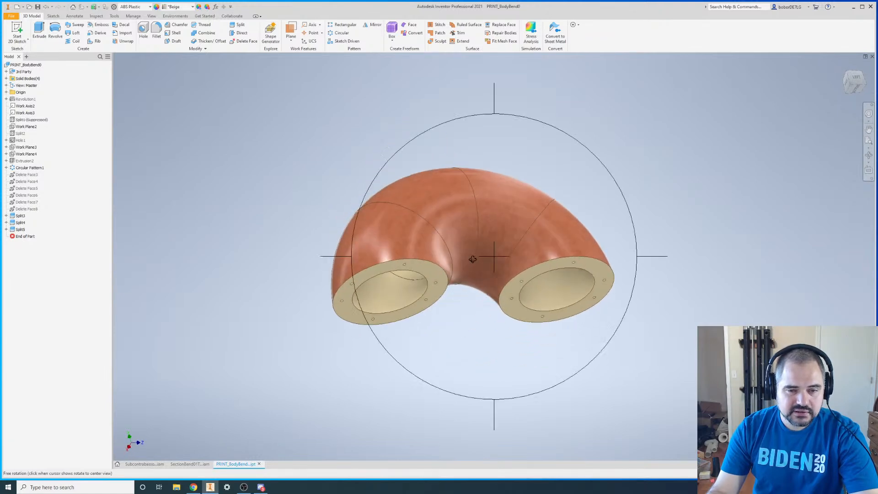
pyautogui.scroll(-4, 463, 234)
pyautogui.scroll(3, 298, 101)
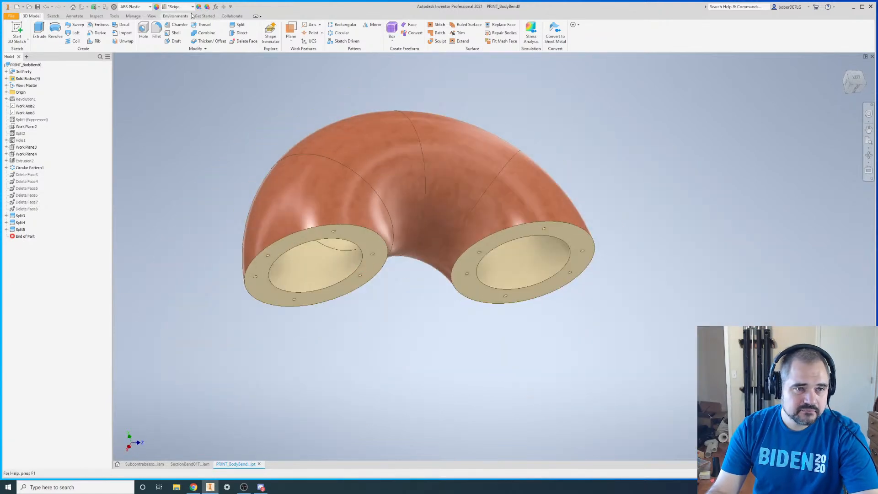
pyautogui.click(115, 9)
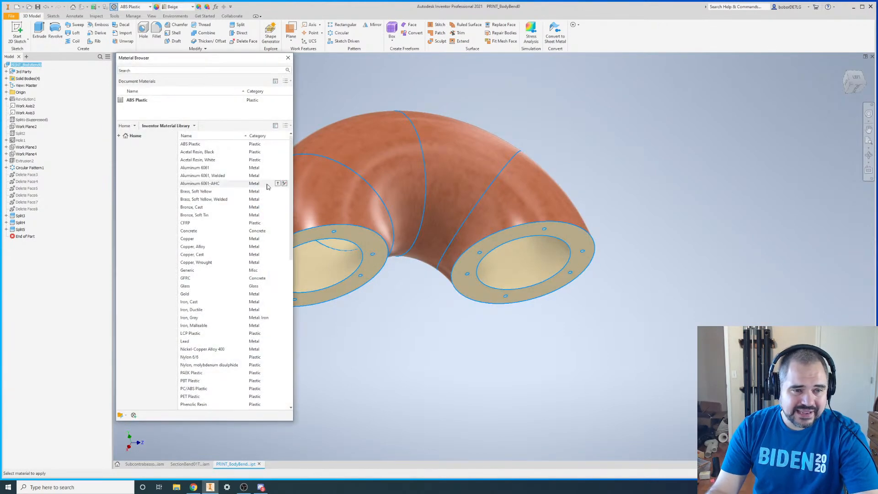
pyautogui.click(288, 58)
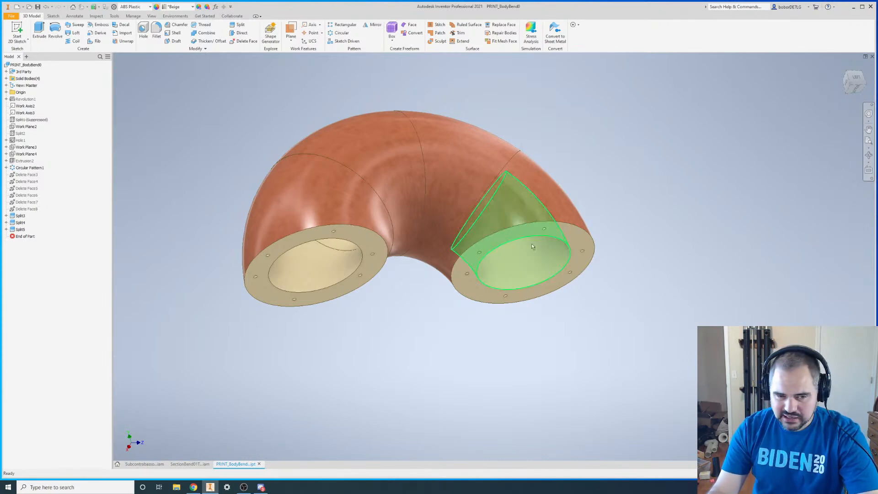
# - Clear every appearance override from the bend part by selecting all of its overridden objects and confirming
pyautogui.scroll(-5, 425, 137)
pyautogui.scroll(6, 341, 117)
pyautogui.scroll(-3, 308, 120)
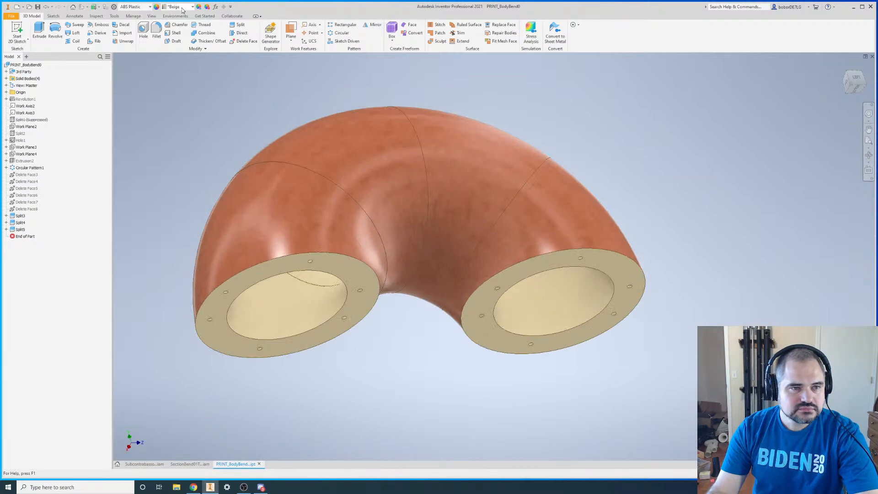
pyautogui.click(192, 6)
pyautogui.click(207, 6)
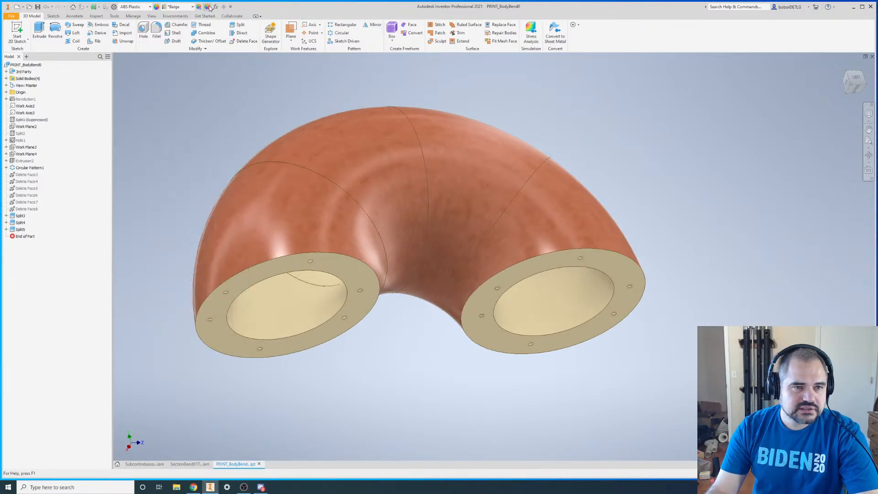
pyautogui.click(545, 67)
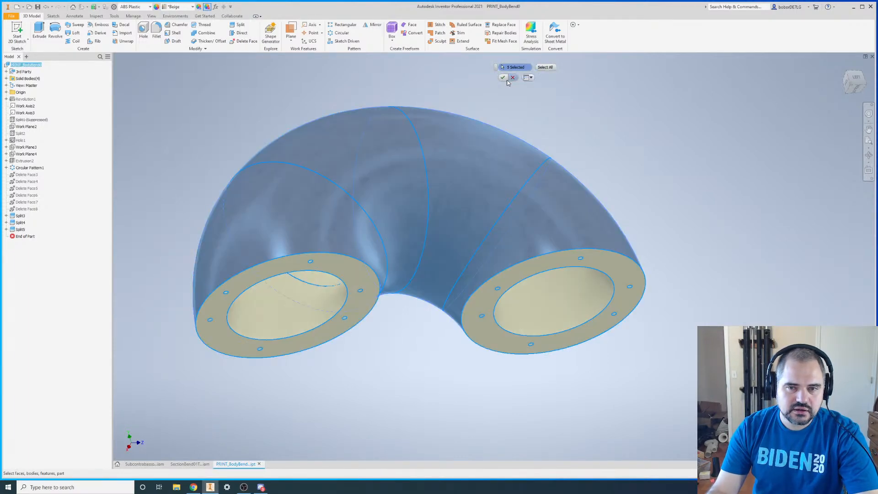
pyautogui.click(503, 78)
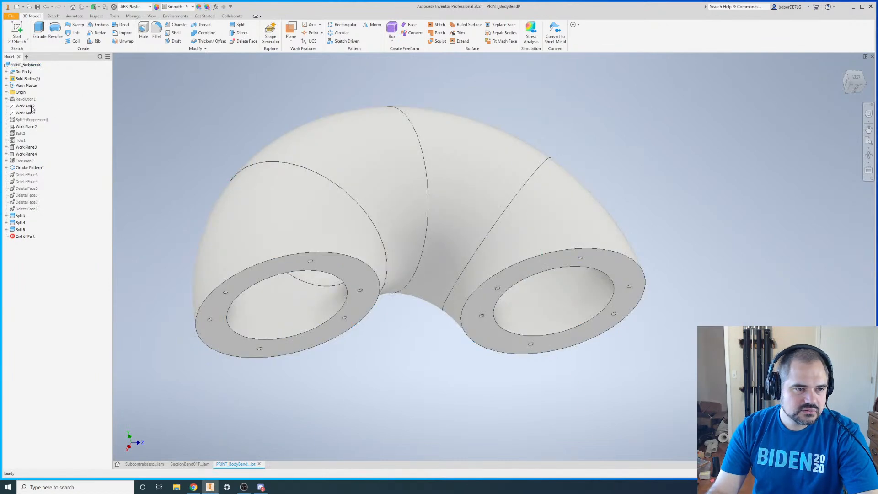
# - Apply the smooth black appearance to the whole bend body part and inspect its outer surface
pyautogui.click(6, 78)
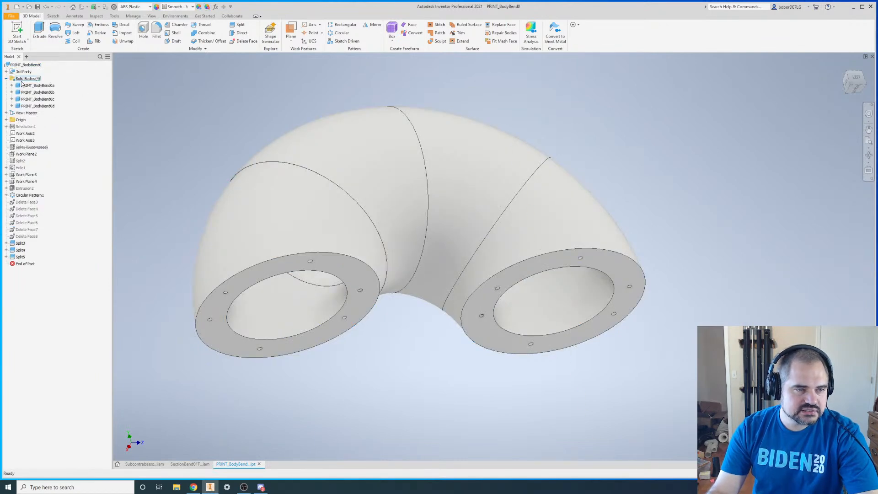
pyautogui.click(6, 79)
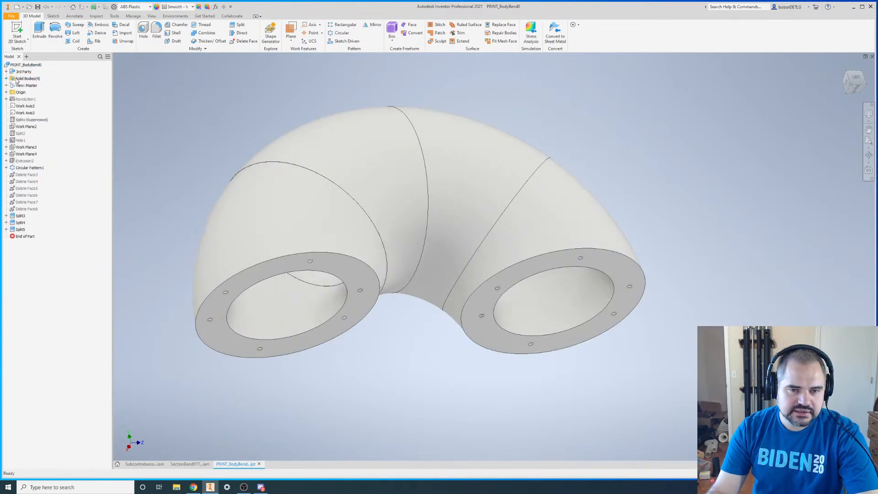
pyautogui.click(192, 8)
pyautogui.click(192, 8)
pyautogui.click(191, 7)
pyautogui.scroll(5, 191, 39)
pyautogui.scroll(4, 191, 41)
pyautogui.click(206, 130)
pyautogui.press('F4')
pyautogui.moveTo(444, 303); pyautogui.dragTo(447, 365)
pyautogui.scroll(-3, 426, 310)
pyautogui.scroll(4, 419, 268)
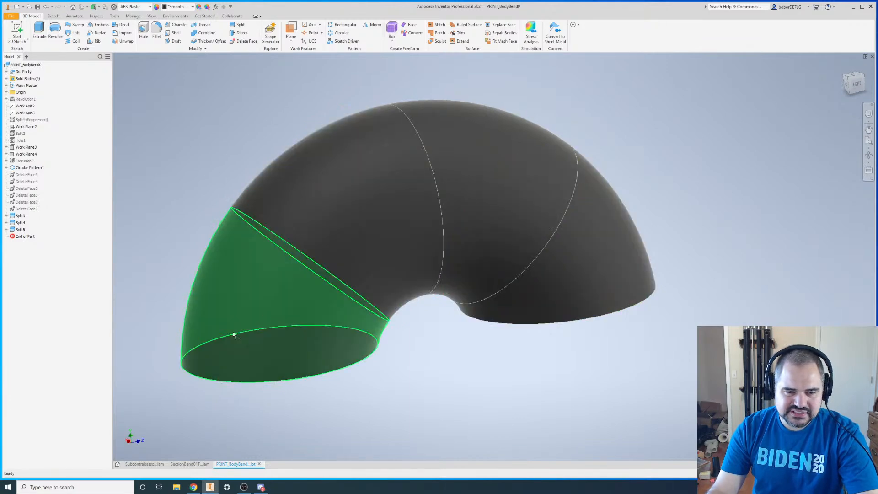
pyautogui.keyDown('shift'); pyautogui.moveTo(389, 274); pyautogui.dragTo(516, 352, button='middle'); pyautogui.keyUp('shift')
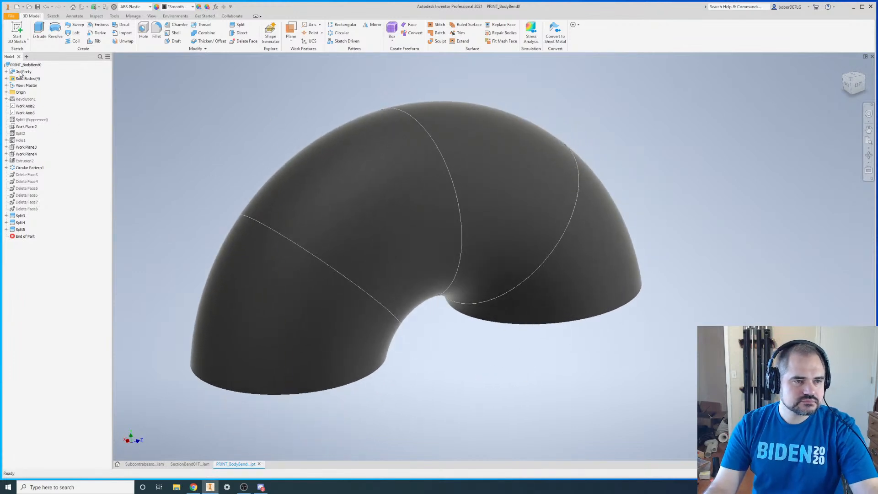
# - Check the tube bend assembly, then rename solid body PRINT_BodyBend0a in the bend part as BodyBend0ar1
pyautogui.click(6, 79)
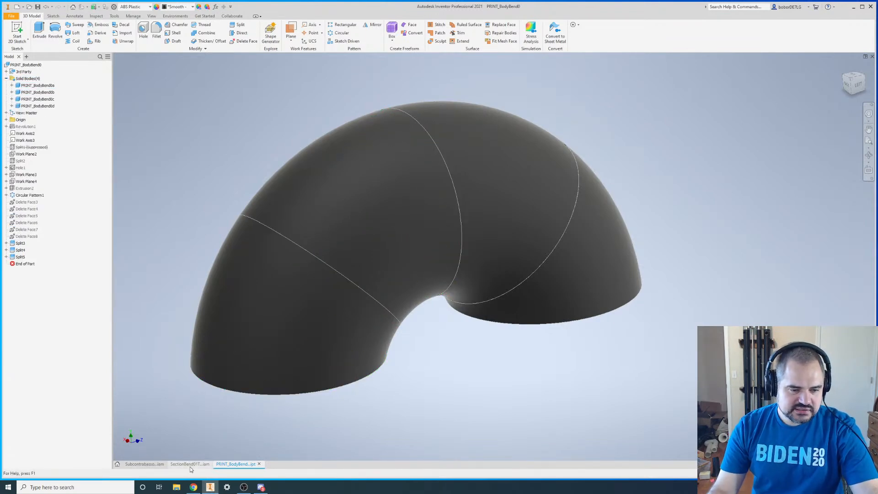
pyautogui.click(191, 465)
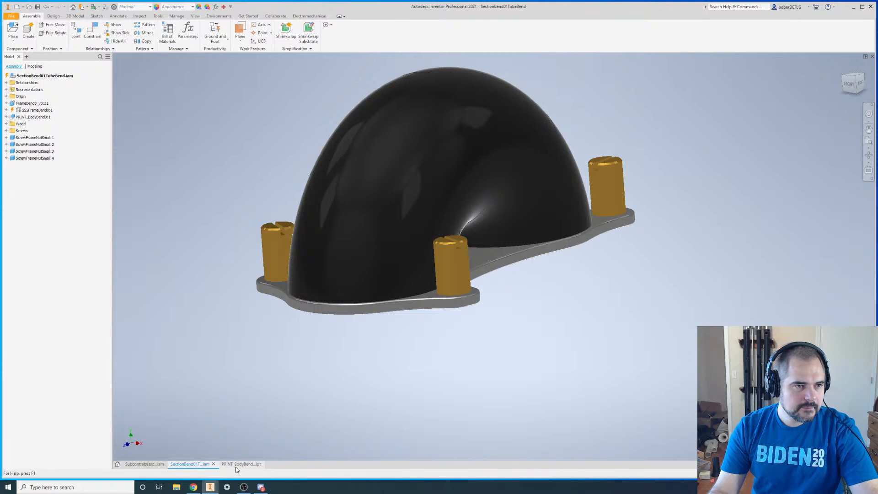
pyautogui.click(237, 466)
pyautogui.click(37, 85)
pyautogui.click(38, 85)
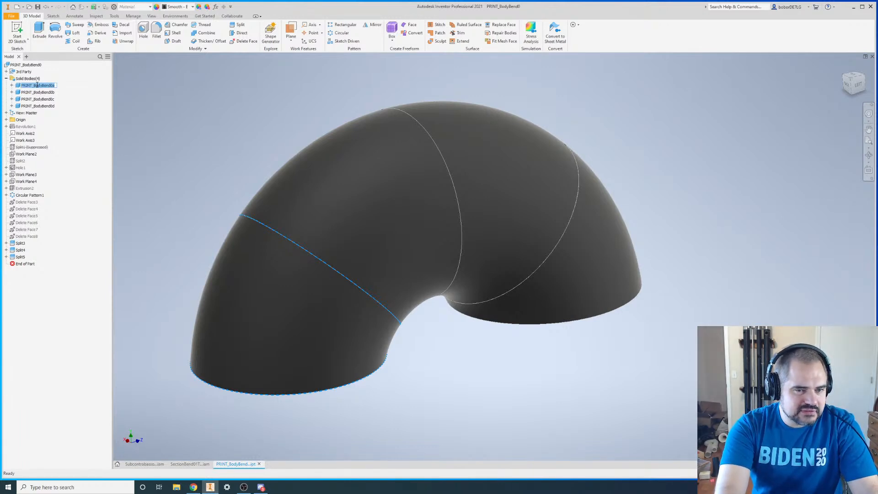
pyautogui.click(37, 86)
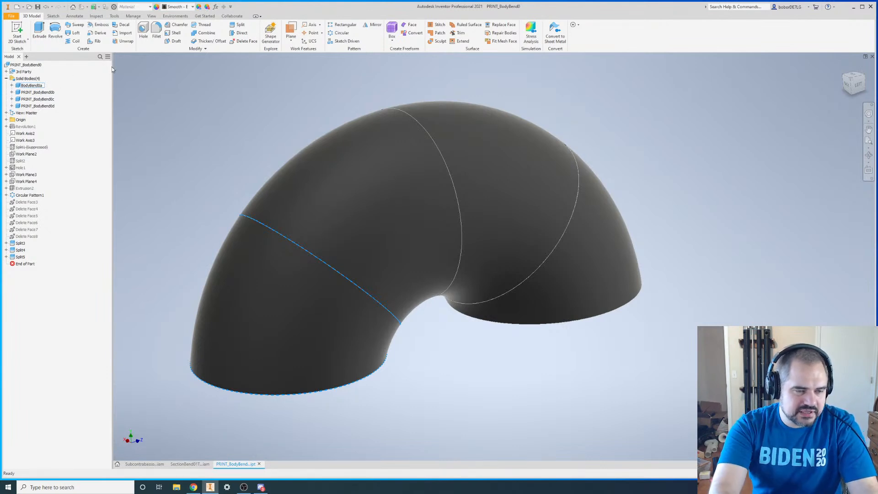
pyautogui.write('r1')
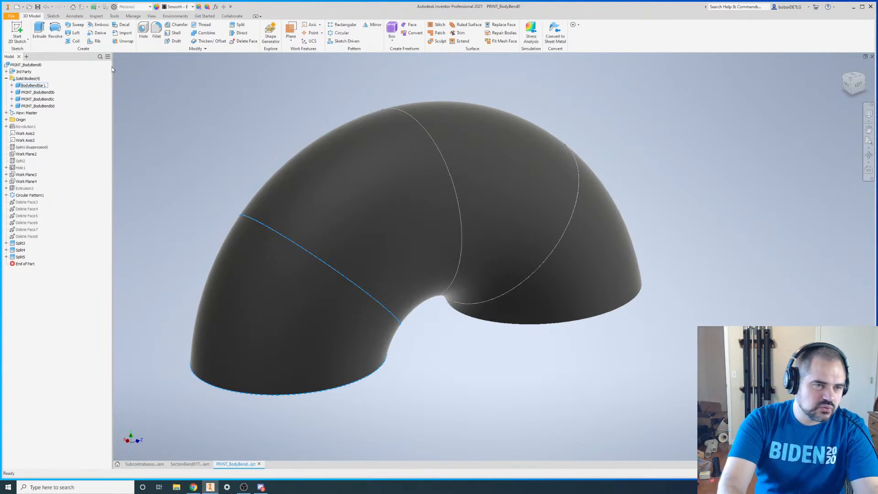
pyautogui.press('Return')
# - Rename the second solid body, PRINT_BodyBend0b, as BodyBend0br1
pyautogui.doubleClick(46, 92)
pyautogui.click(31, 94)
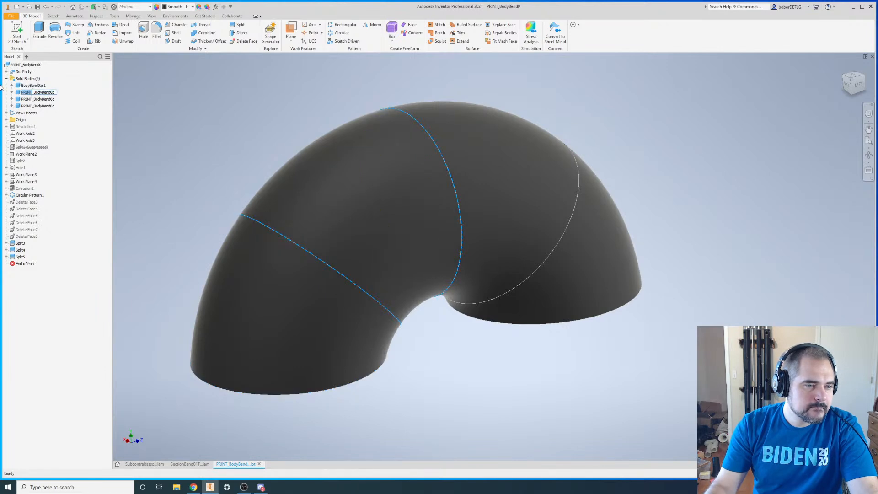
pyautogui.press('BackSpace')
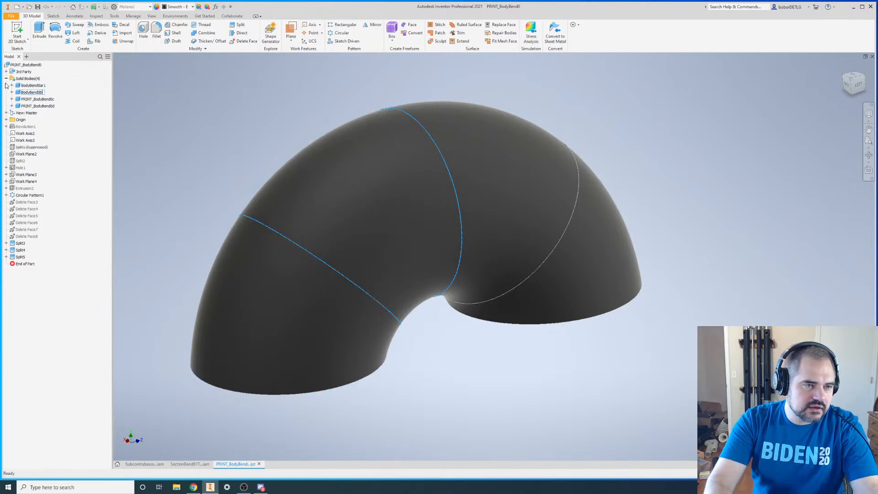
pyautogui.write('r1')
pyautogui.press('Return')
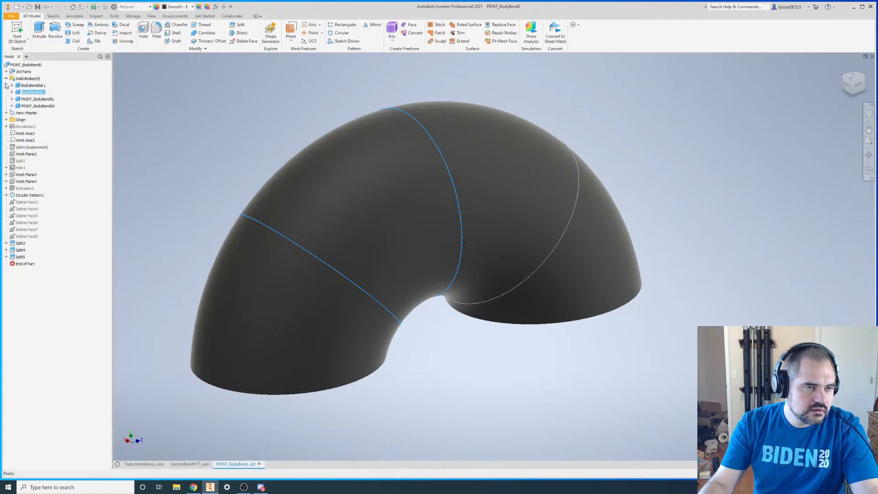
# - Rename the third solid body, PRINT_BodyBend0c, as BodyBend0cr1
pyautogui.doubleClick(33, 99)
pyautogui.click(48, 99)
pyautogui.press('BackSpace')
pyautogui.press('BackSpace')
pyautogui.press('BackSpace')
pyautogui.press('BackSpace')
pyautogui.press('BackSpace')
pyautogui.press('BackSpace')
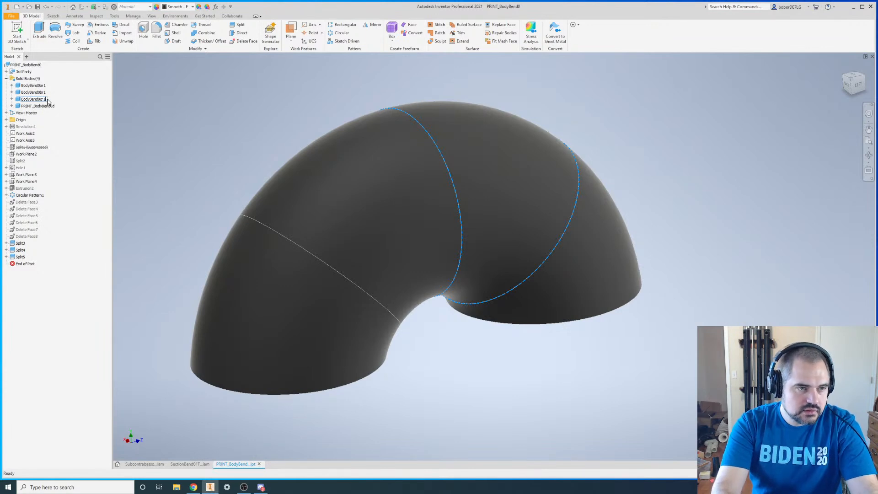
pyautogui.press('Return')
# - Rename the fourth solid body, PRINT_BodyBend0d, as BodyBend0dr1
pyautogui.click(39, 106)
pyautogui.click(45, 106)
pyautogui.press('BackSpace')
pyautogui.press('BackSpace')
pyautogui.press('BackSpace')
pyautogui.press('BackSpace')
pyautogui.press('BackSpace')
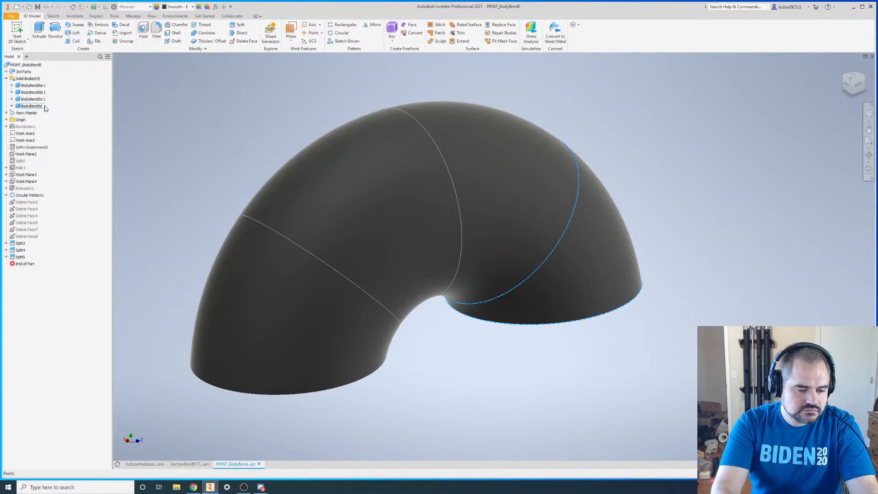
pyautogui.press('Return')
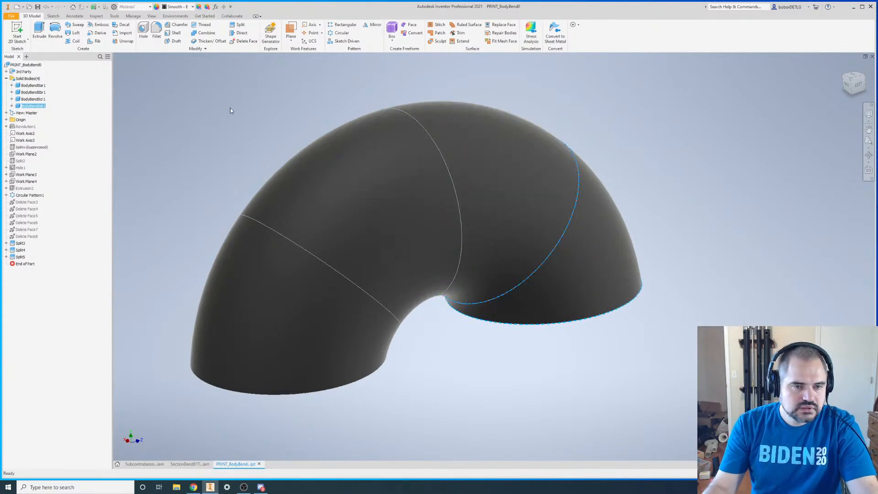
# - Collapse the solid bodies list and close the bend part to return to the tube bend assembly
pyautogui.click(6, 78)
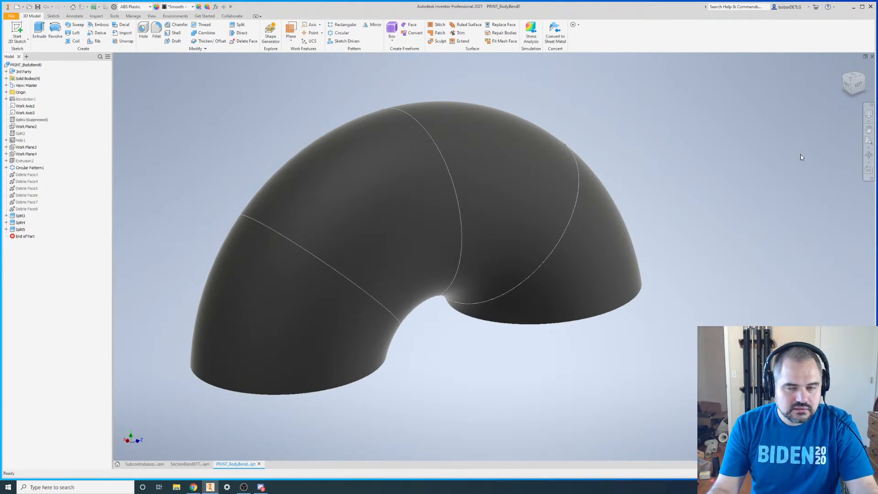
pyautogui.click(872, 57)
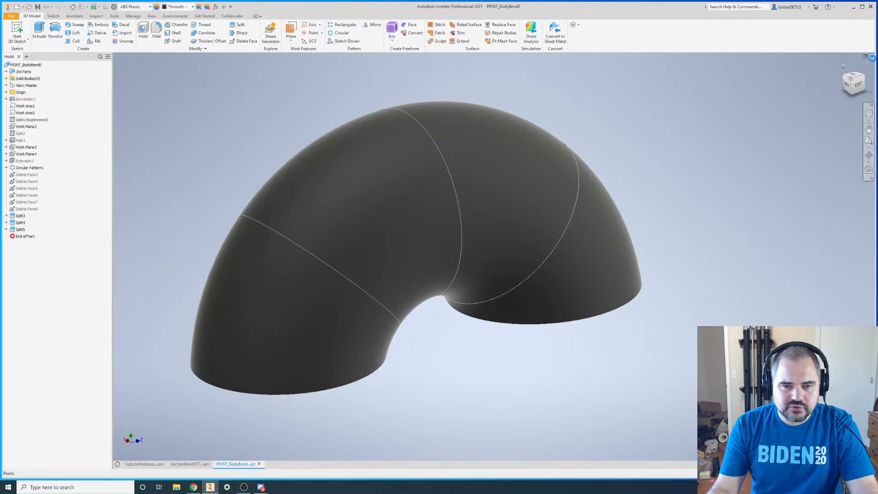
pyautogui.keyDown('shift'); pyautogui.moveTo(333, 175); pyautogui.dragTo(434, 320, button='middle'); pyautogui.keyUp('shift')
# - Save and replace the PRINT_BodyBend0 component in the assembly with a new part file named BodyBend0r1
pyautogui.click(34, 117)
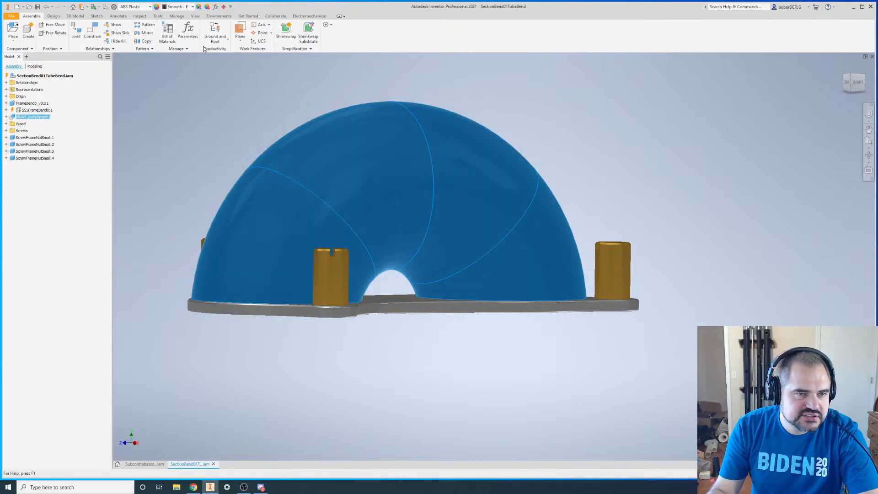
pyautogui.click(217, 50)
pyautogui.click(229, 80)
pyautogui.click(445, 271)
pyautogui.press('BackSpace')
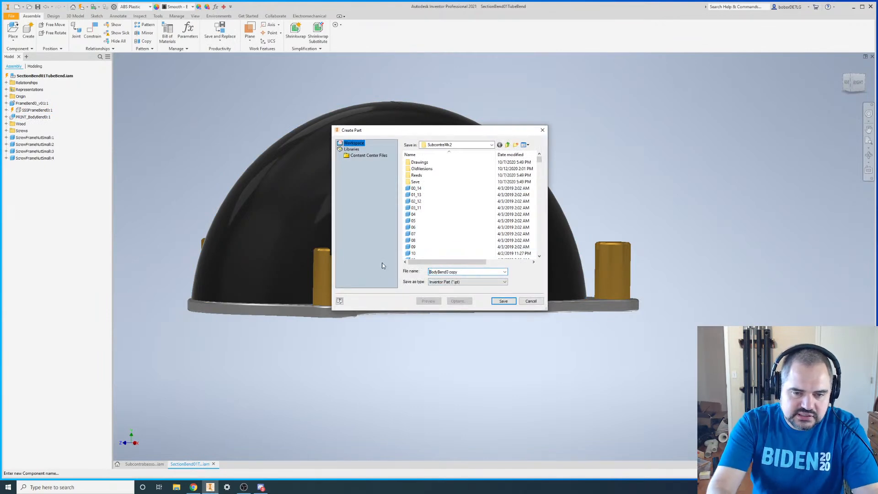
pyautogui.press('BackSpace')
pyautogui.press('BackSpace')
pyautogui.press('BackSpace')
pyautogui.press('BackSpace')
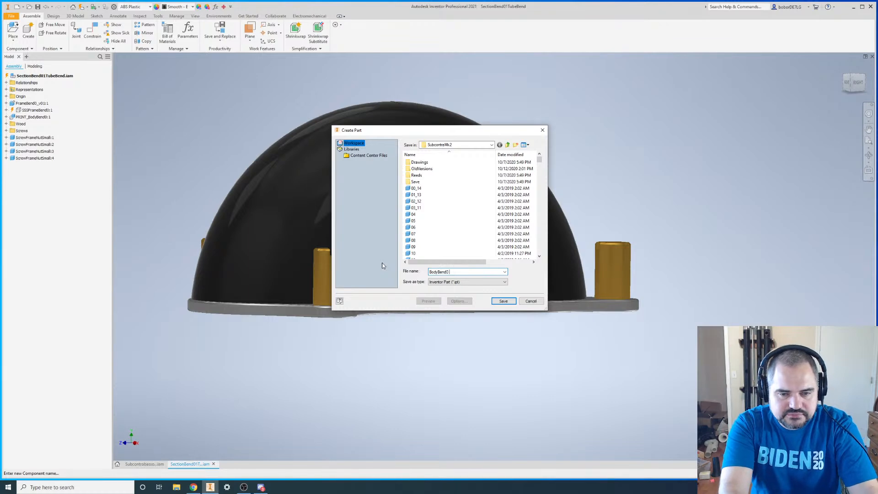
pyautogui.write('r')
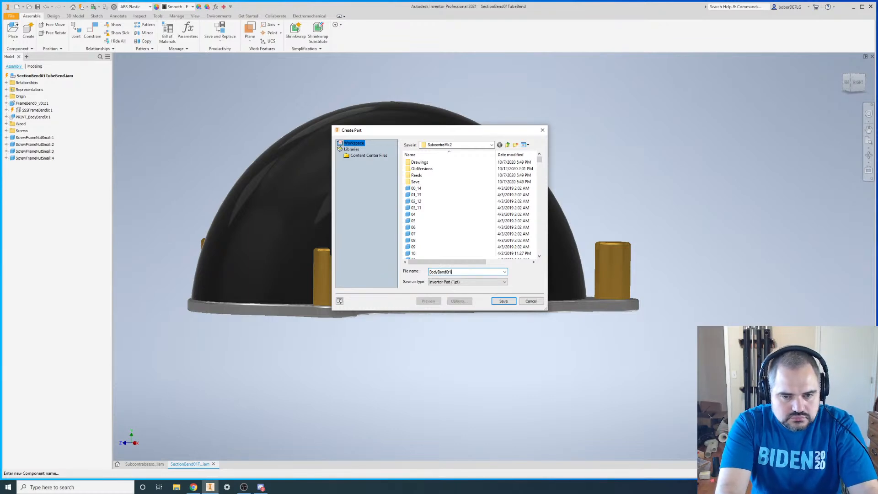
pyautogui.write('1')
pyautogui.press('Return')
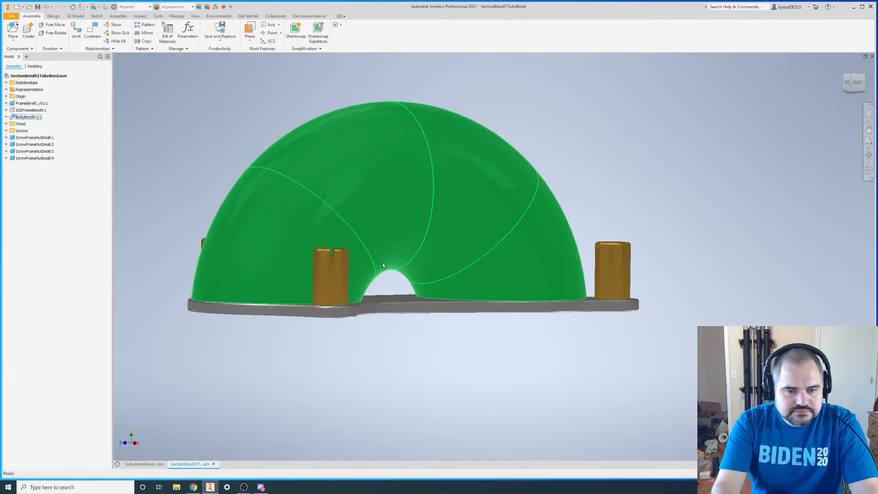
# - Start placing another component into the SectionBend01TubeBend assembly
pyautogui.click(41, 104)
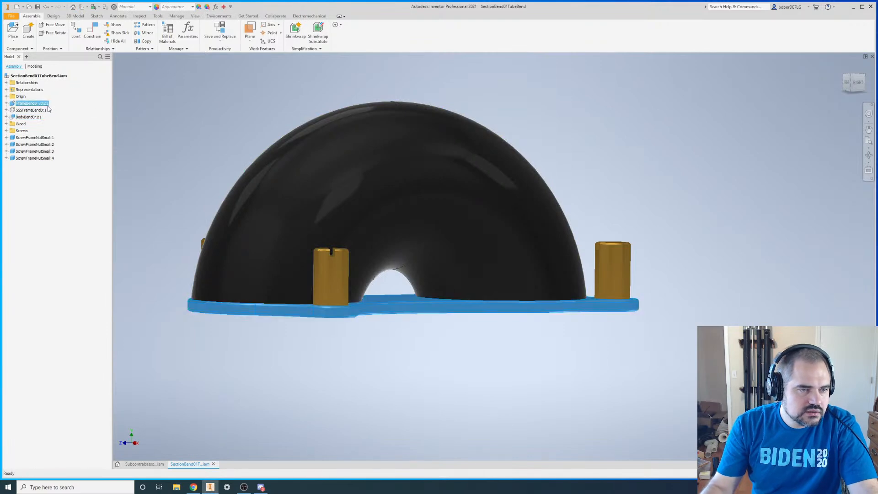
pyautogui.scroll(5, 480, 151)
pyautogui.click(567, 160)
pyautogui.scroll(-3, 513, 124)
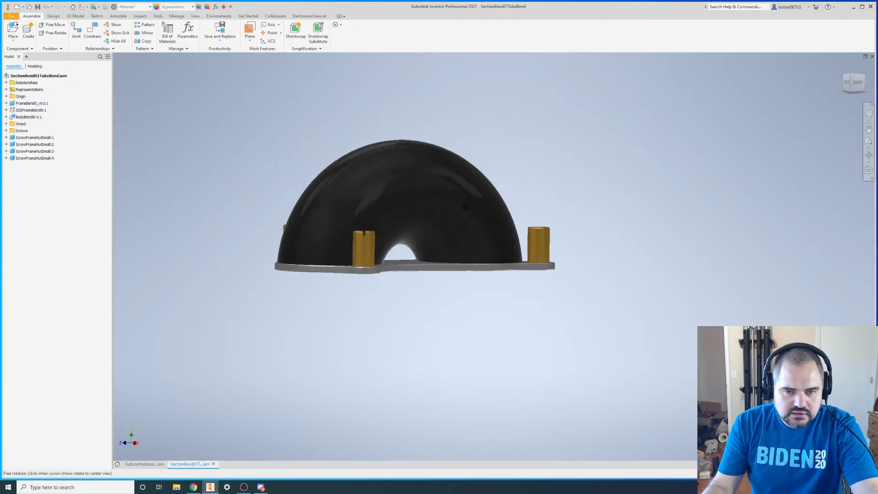
pyautogui.keyDown('shift'); pyautogui.moveTo(513, 167); pyautogui.dragTo(521, 201, button='middle'); pyautogui.keyUp('shift')
pyautogui.press('p')
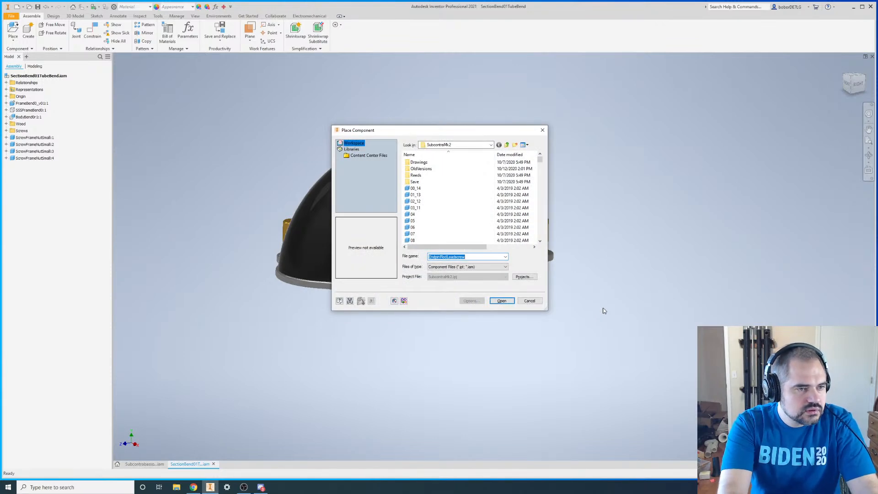
# - Place a second instance of BodyBend0r1.ipt in the assembly, beside the existing tube bend
pyautogui.write('Fra')
pyautogui.press('BackSpace')
pyautogui.press('BackSpace')
pyautogui.press('BackSpace')
pyautogui.press('BackSpace')
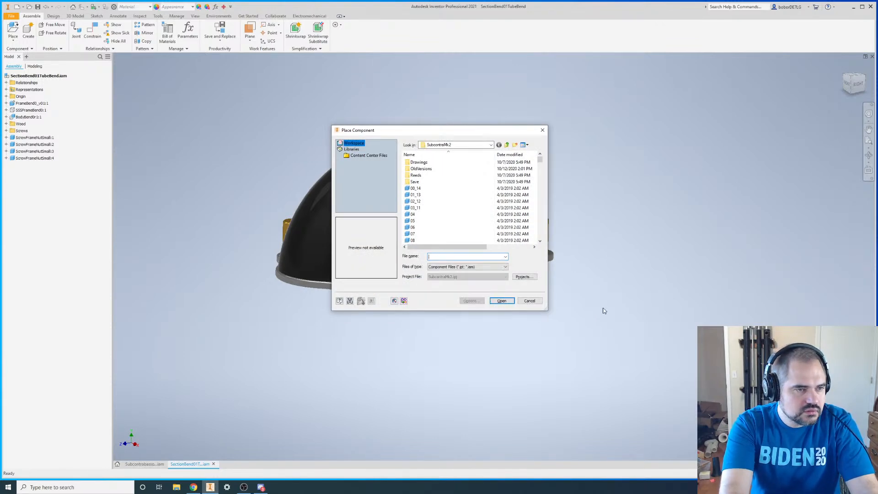
pyautogui.write('BodyBend0')
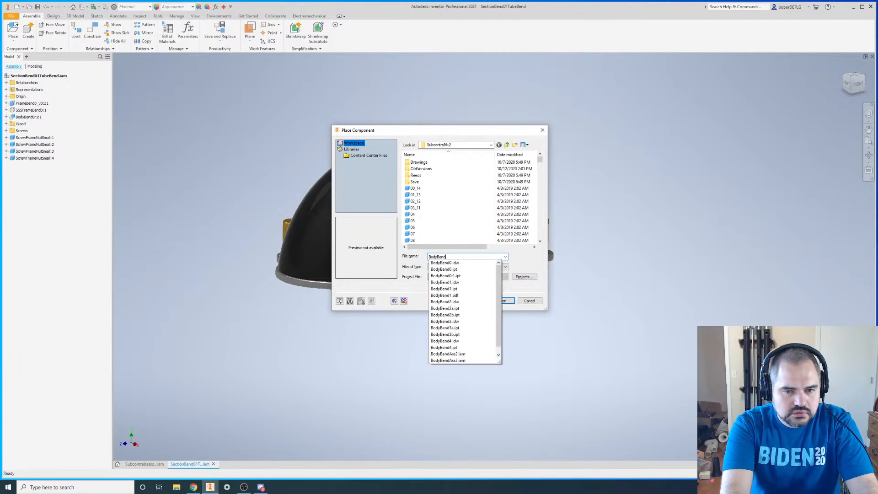
pyautogui.press('Down')
pyautogui.press('Down')
pyautogui.press('Down')
pyautogui.press('Return')
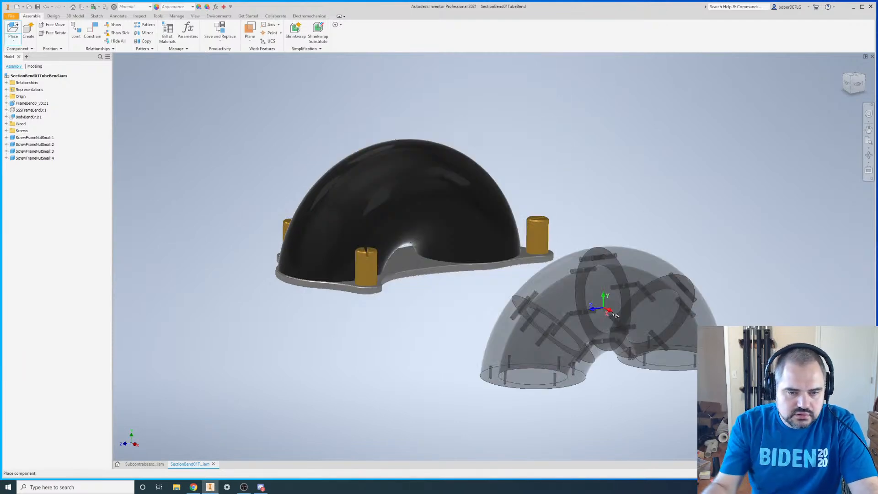
pyautogui.click(568, 204)
pyautogui.press('Escape')
pyautogui.scroll(3, 457, 200)
pyautogui.scroll(-3, 503, 224)
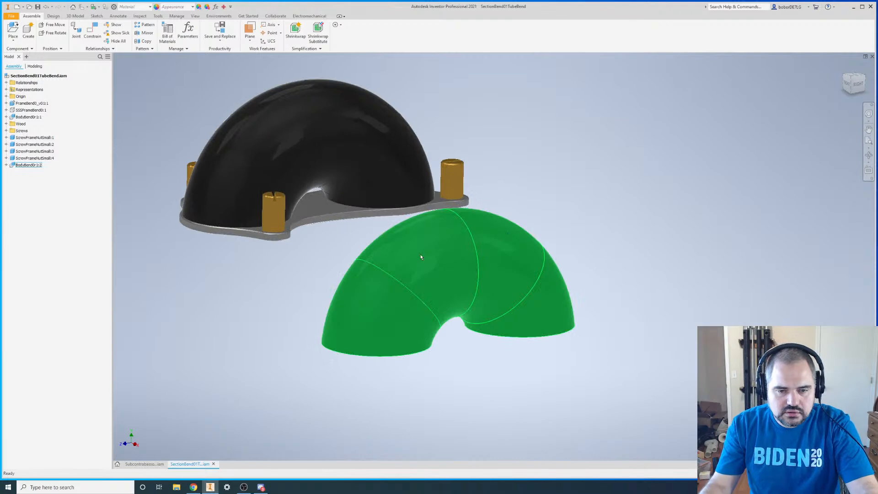
# - Save and replace the newly placed bend with a new part named BodyBend0r1Glued
pyautogui.click(419, 255)
pyautogui.click(220, 28)
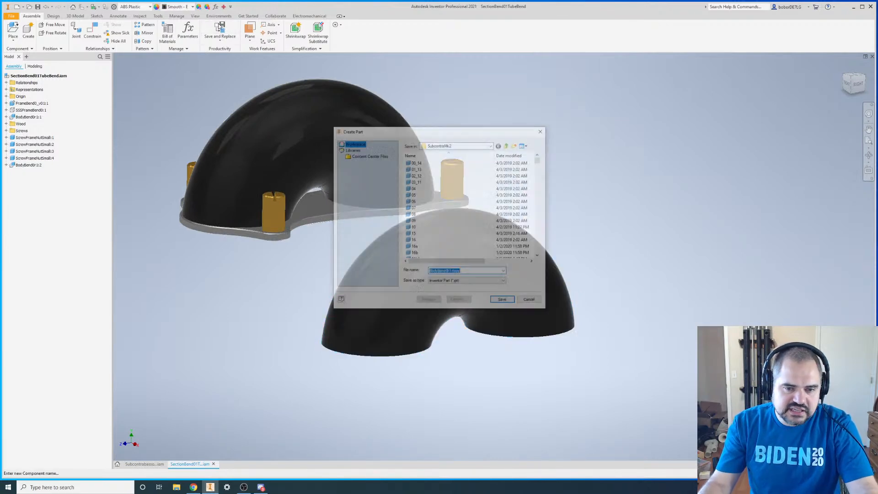
pyautogui.press('BackSpace')
pyautogui.press('BackSpace')
pyautogui.press('BackSpace')
pyautogui.press('BackSpace')
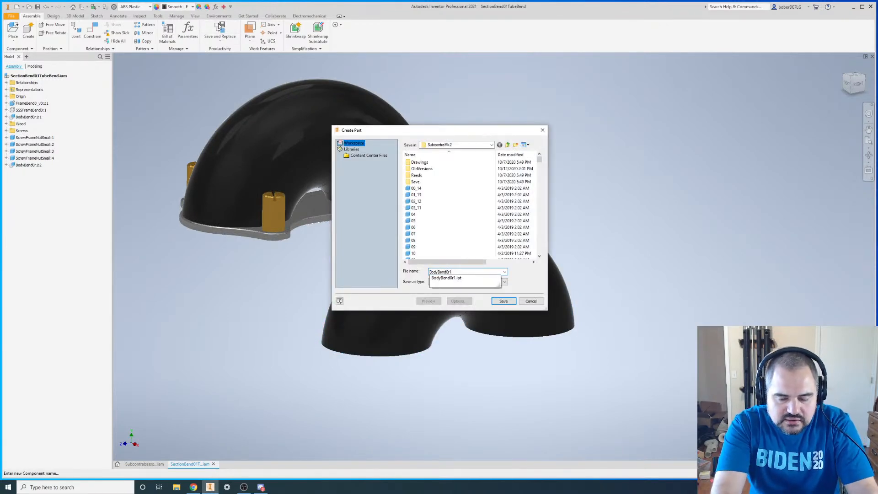
pyautogui.write('A')
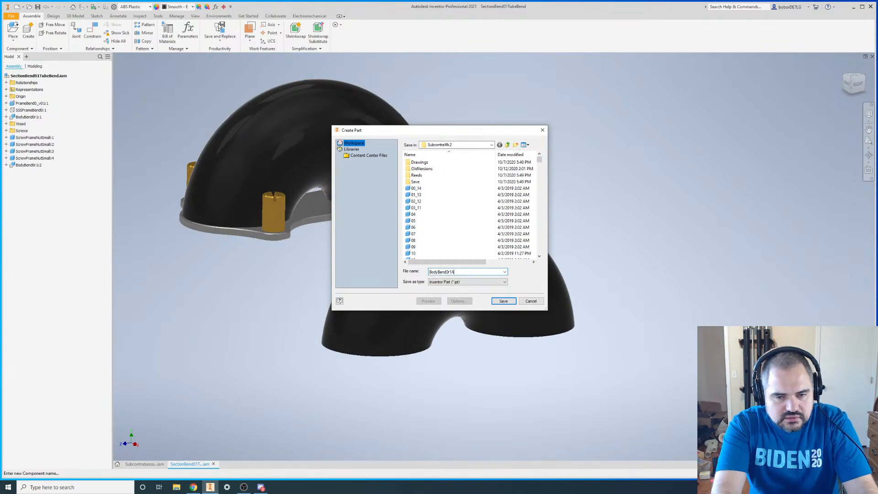
pyautogui.press('BackSpace')
pyautogui.write('Glued')
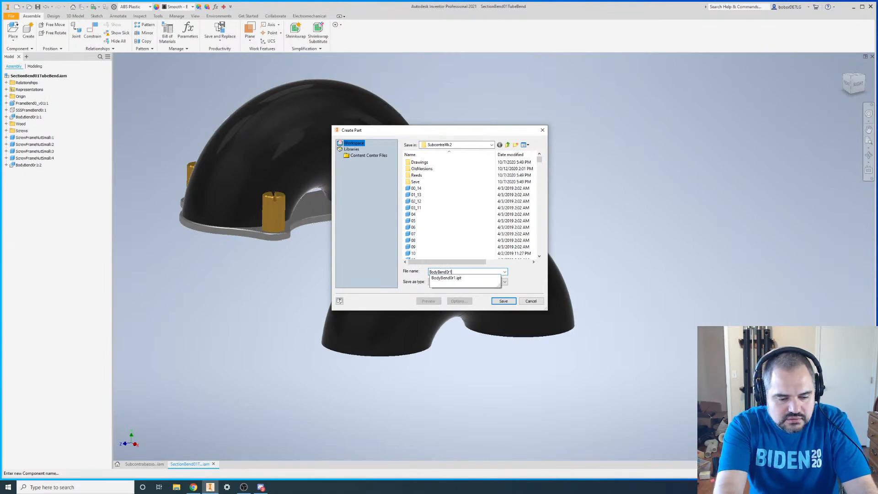
pyautogui.press('Return')
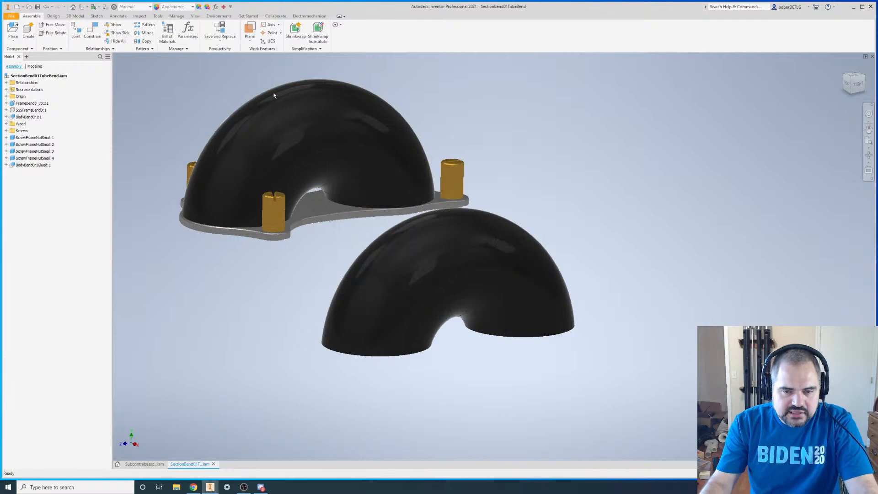
pyautogui.rightClick(451, 264)
pyautogui.click(450, 286)
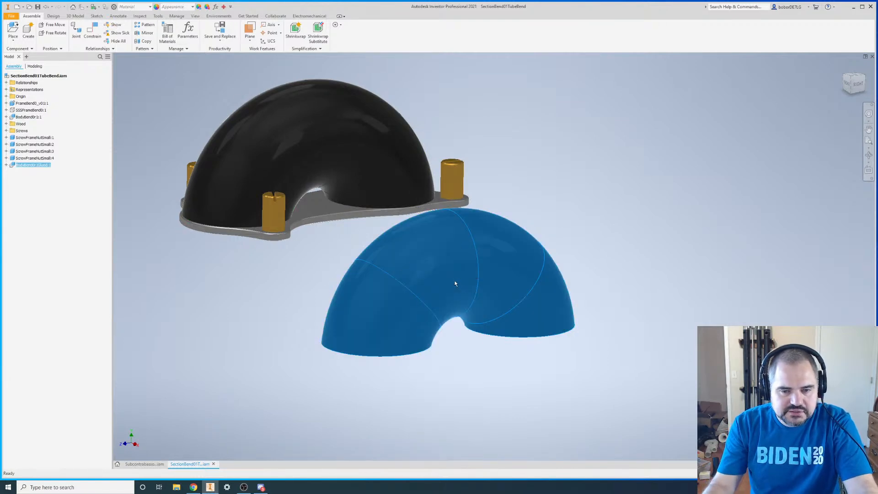
pyautogui.click(27, 329)
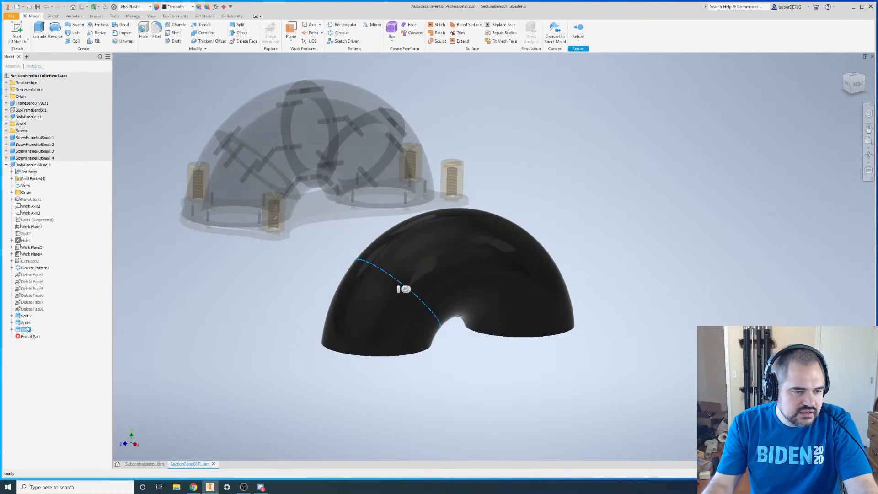
pyautogui.keyDown('shift'); pyautogui.click(26, 316); pyautogui.keyUp('shift')
pyautogui.rightClick(29, 318)
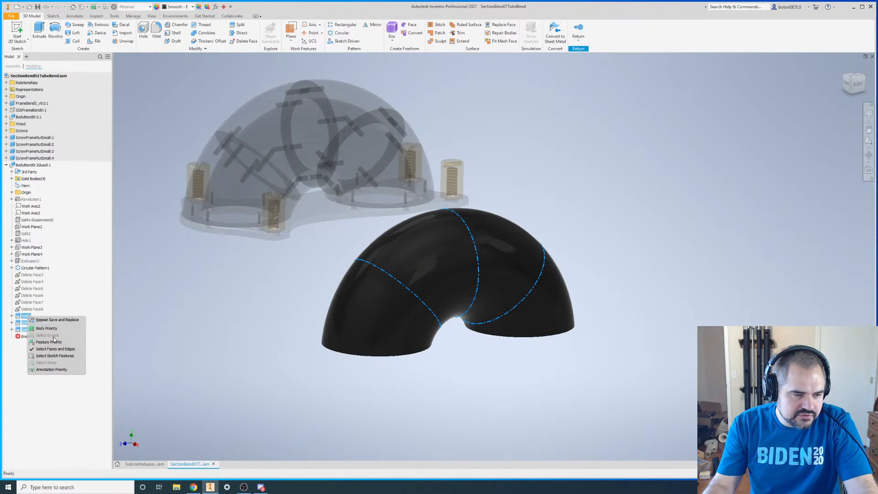
pyautogui.click(168, 295)
pyautogui.rightClick(170, 297)
pyautogui.click(170, 327)
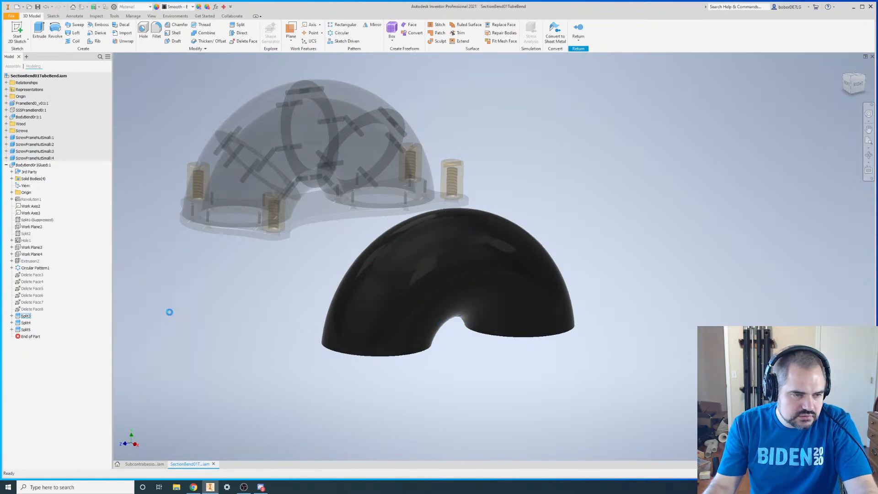
# - Open the BodyBend0r1Glued part in its own window and delete its Split5, Split4 and Split3 features
pyautogui.rightClick(38, 165)
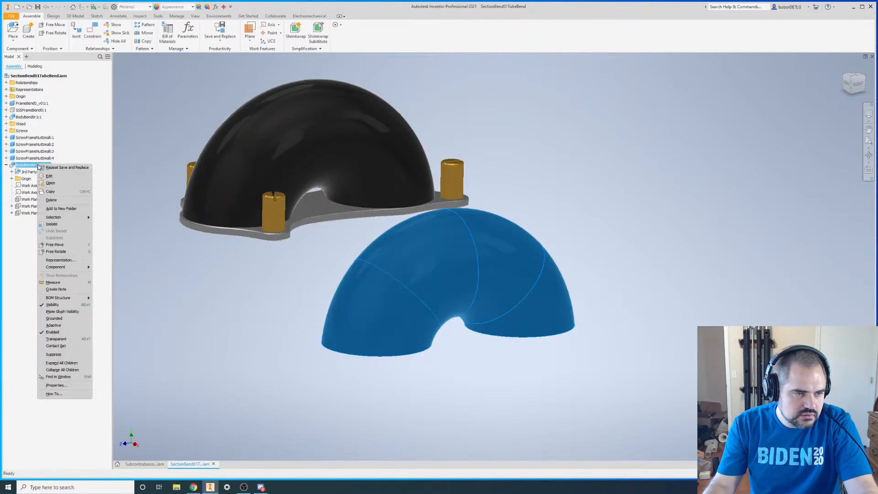
pyautogui.click(55, 185)
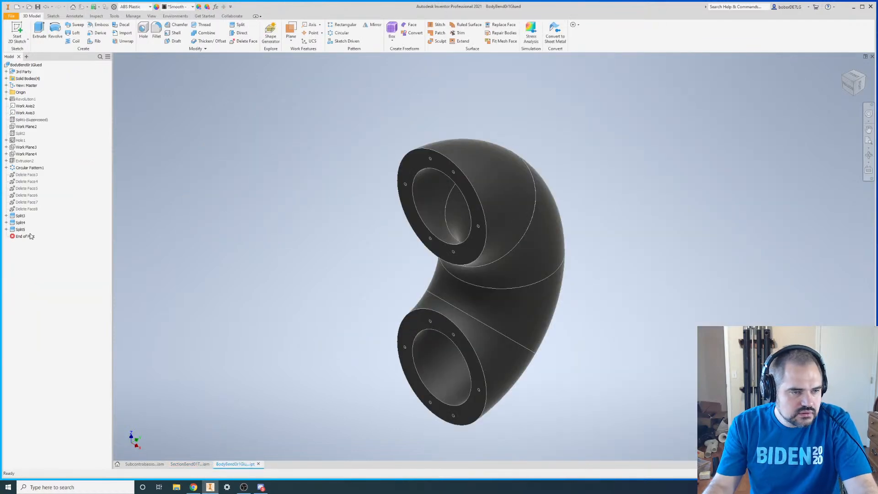
pyautogui.rightClick(19, 229)
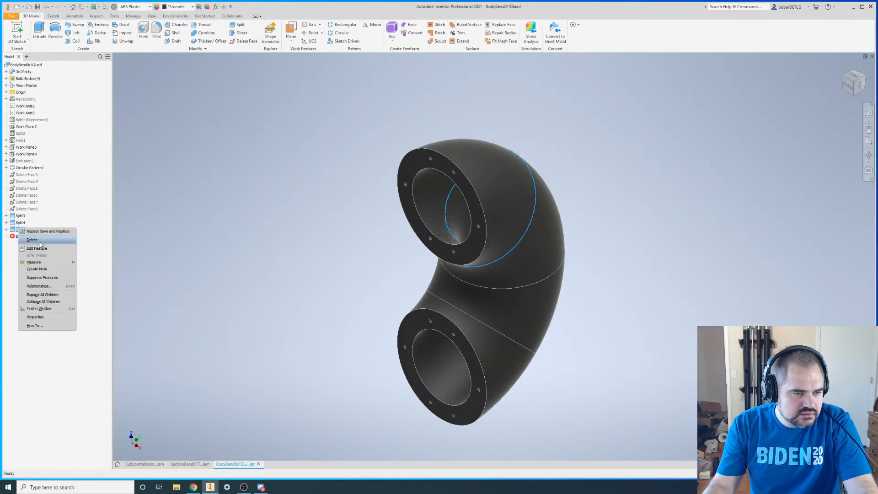
pyautogui.click(40, 243)
pyautogui.rightClick(32, 221)
pyautogui.click(40, 236)
pyautogui.rightClick(25, 222)
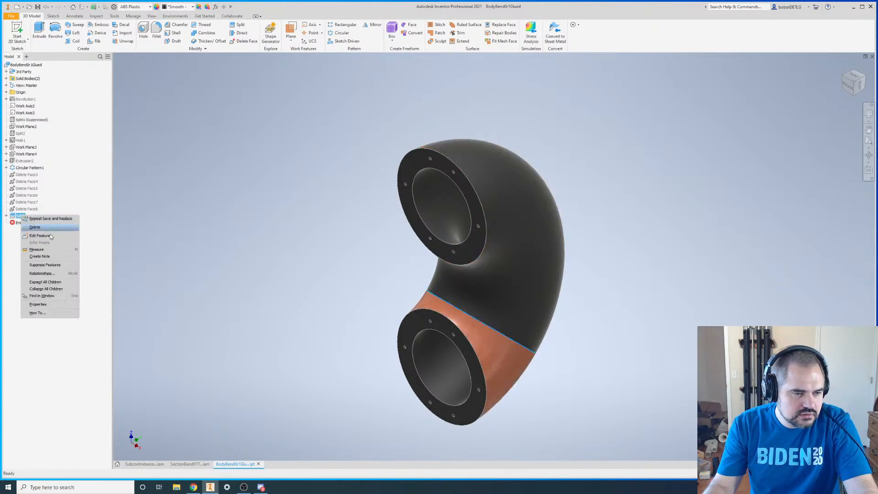
pyautogui.click(43, 230)
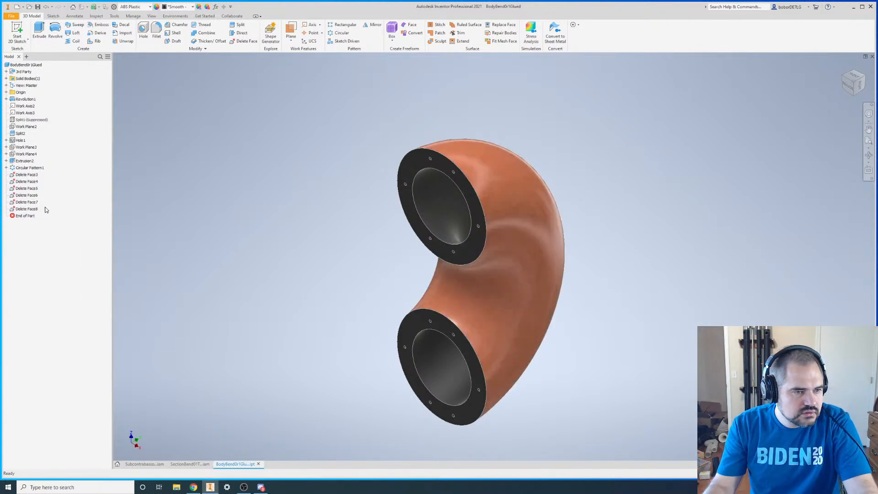
# - Delete all the Delete Face features, from Delete Face3 through Delete Face8, in the glued bend part
pyautogui.click(25, 210)
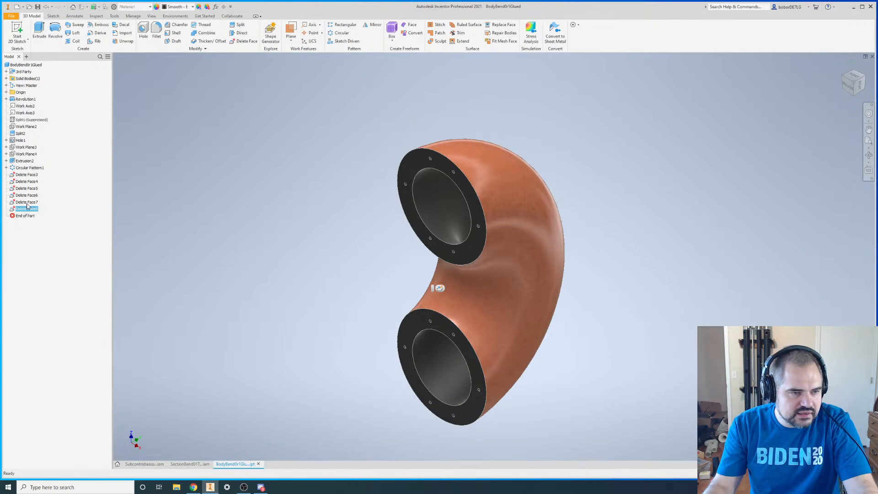
pyautogui.keyDown('shift'); pyautogui.click(28, 175); pyautogui.keyUp('shift')
pyautogui.scroll(-3, 516, 452)
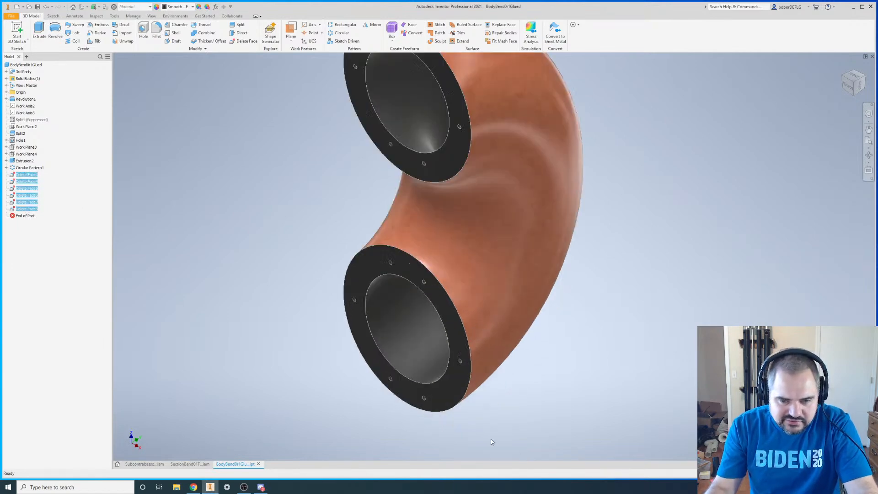
pyautogui.scroll(3, 183, 293)
pyautogui.rightClick(24, 176)
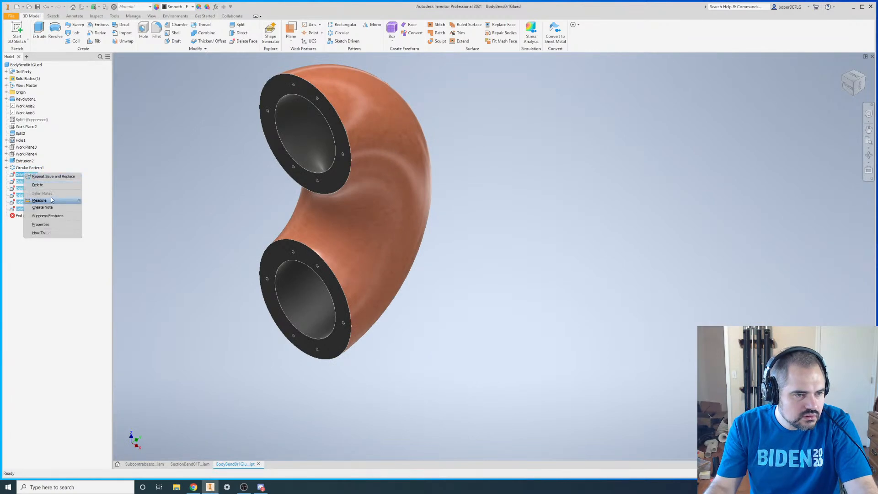
pyautogui.click(51, 189)
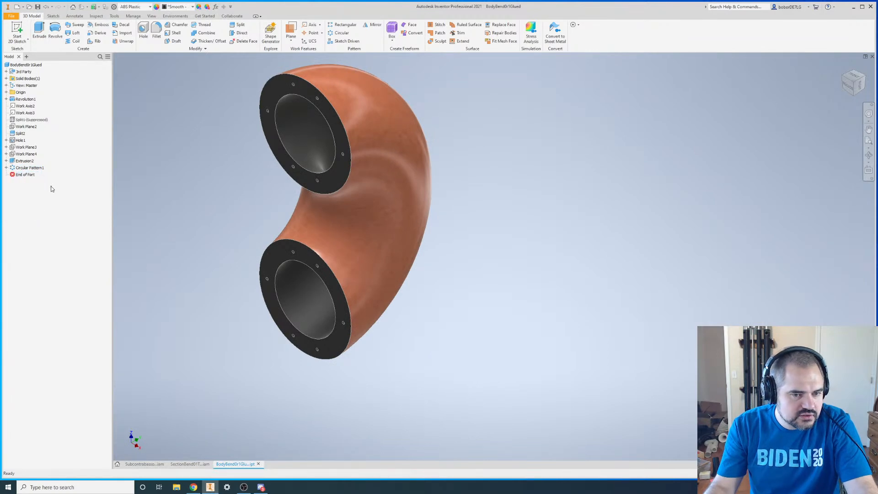
# - Return to the SectionBend01TubeBend assembly and open the original BodyBend0r1 part to view its segmented bend
pyautogui.rightClick(30, 168)
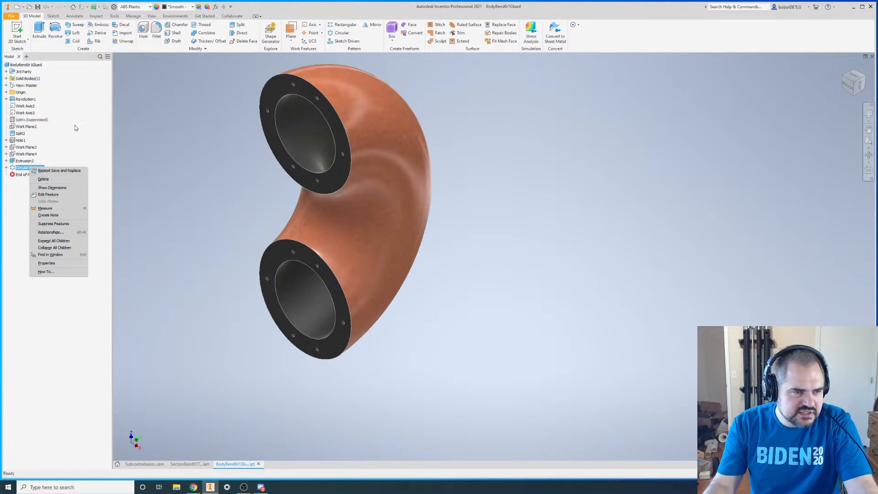
pyautogui.click(48, 180)
pyautogui.click(189, 464)
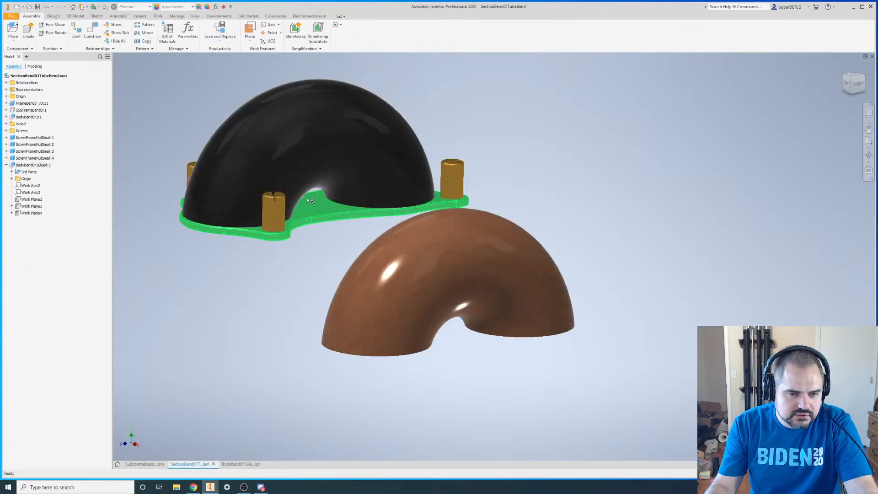
pyautogui.rightClick(273, 150)
pyautogui.click(273, 129)
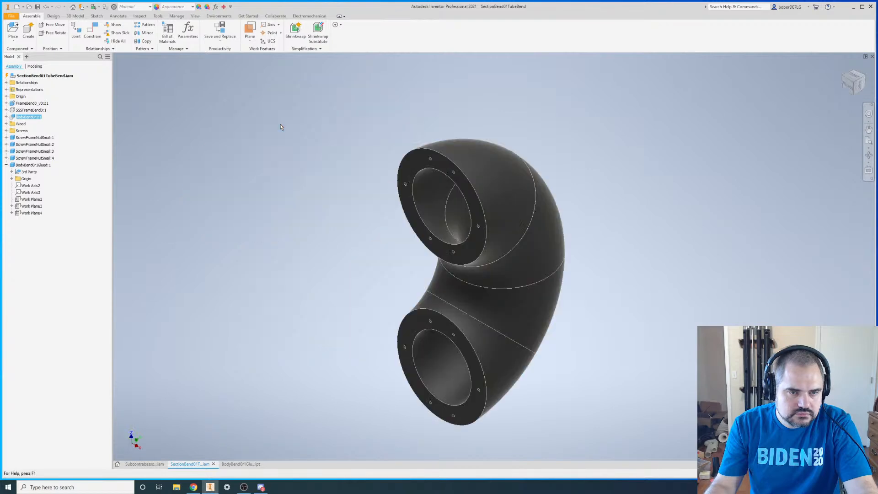
pyautogui.keyDown('shift'); pyautogui.moveTo(502, 251); pyautogui.dragTo(429, 297, button='middle'); pyautogui.keyUp('shift')
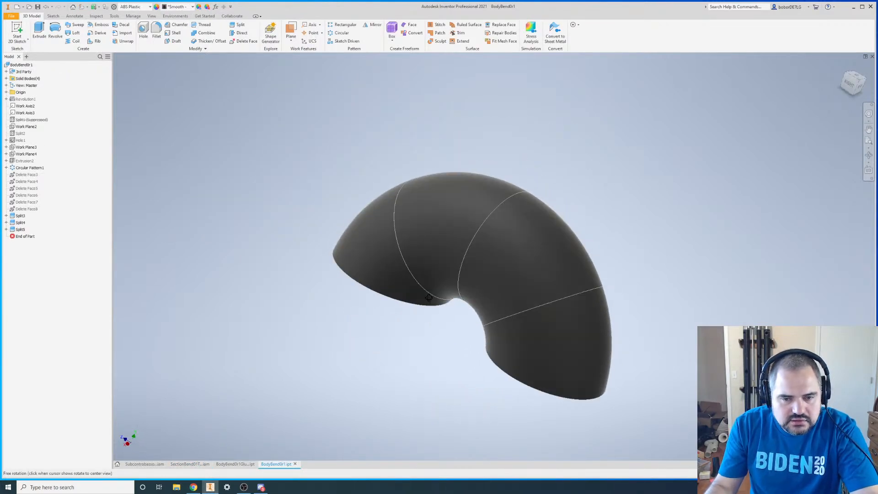
# - Hide the solid body BodyBend0br1 and examine the holes in the exposed joint faces of the neighbouring segments
pyautogui.click(6, 78)
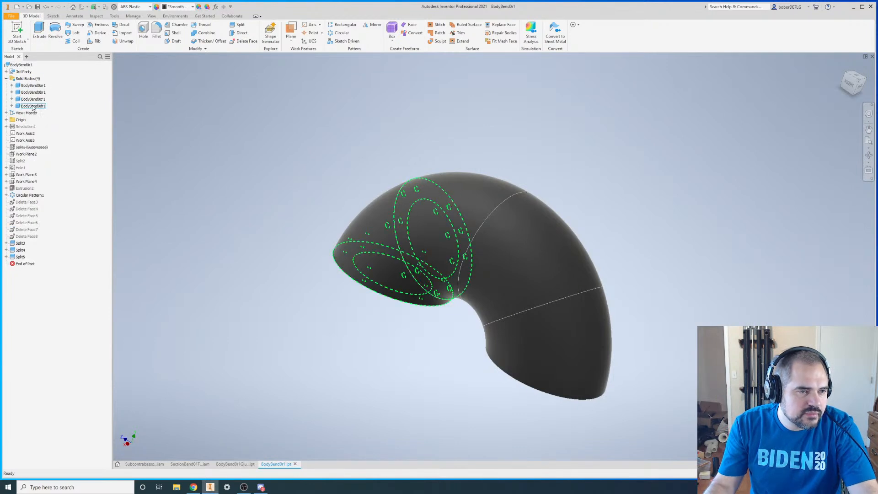
pyautogui.click(37, 92)
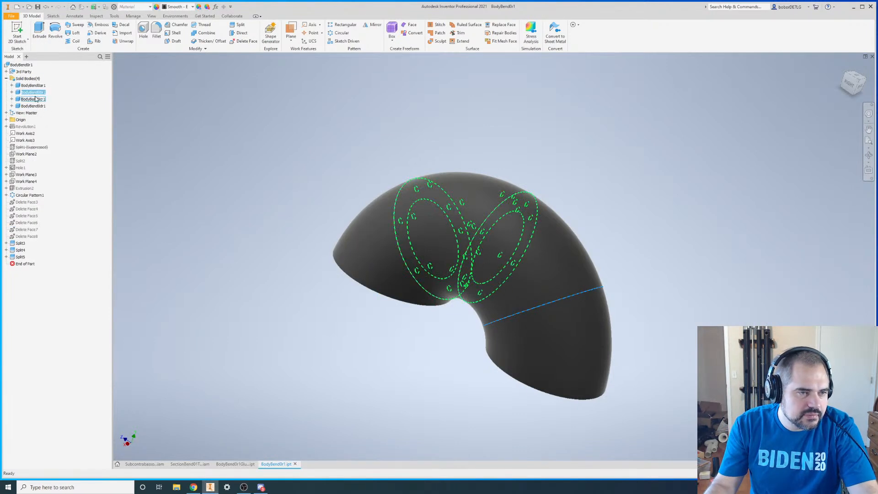
pyautogui.rightClick(37, 92)
pyautogui.press('v')
pyautogui.scroll(2, 569, 235)
pyautogui.keyDown('shift'); pyautogui.moveTo(569, 235); pyautogui.dragTo(541, 251, button='middle'); pyautogui.keyUp('shift')
pyautogui.scroll(-9, 533, 150)
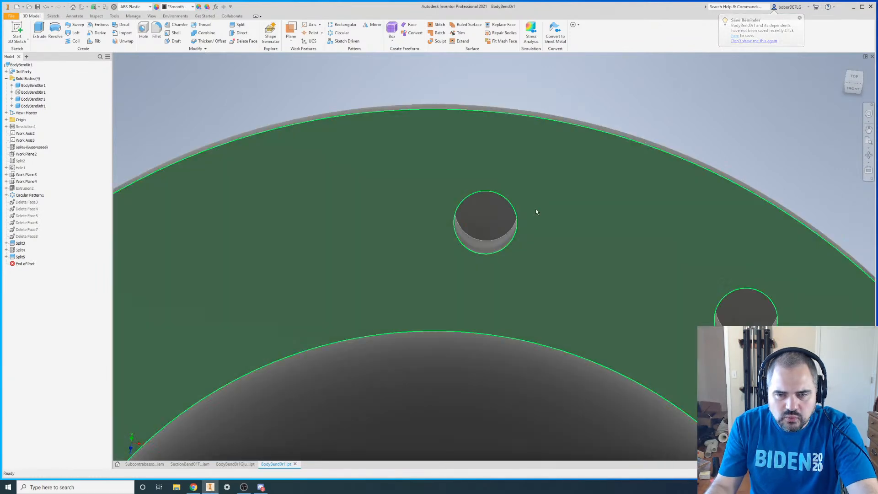
pyautogui.keyDown('shift'); pyautogui.moveTo(536, 211); pyautogui.dragTo(501, 311, button='middle'); pyautogui.keyUp('shift')
pyautogui.scroll(7, 520, 275)
pyautogui.keyDown('shift'); pyautogui.moveTo(550, 291); pyautogui.dragTo(463, 337, button='middle'); pyautogui.keyUp('shift')
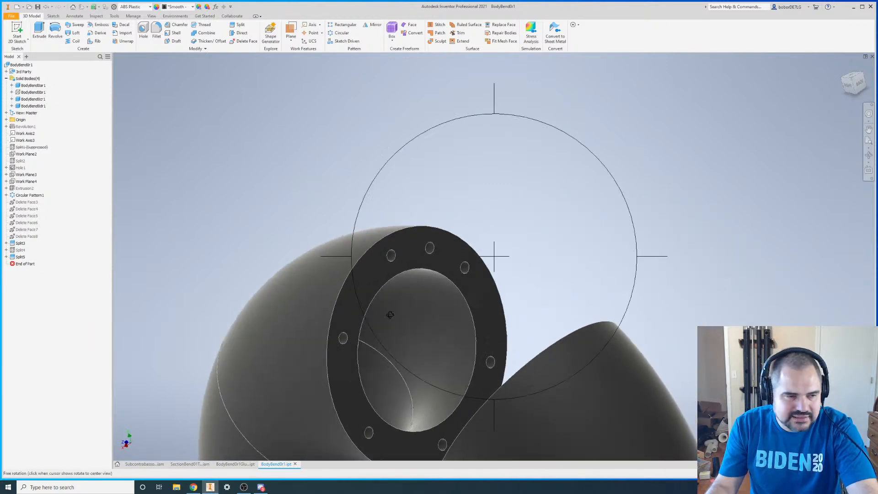
pyautogui.scroll(4, 384, 209)
# - Make the hidden solid body BodyBend0br1 visible again and close the original bend part
pyautogui.click(33, 92)
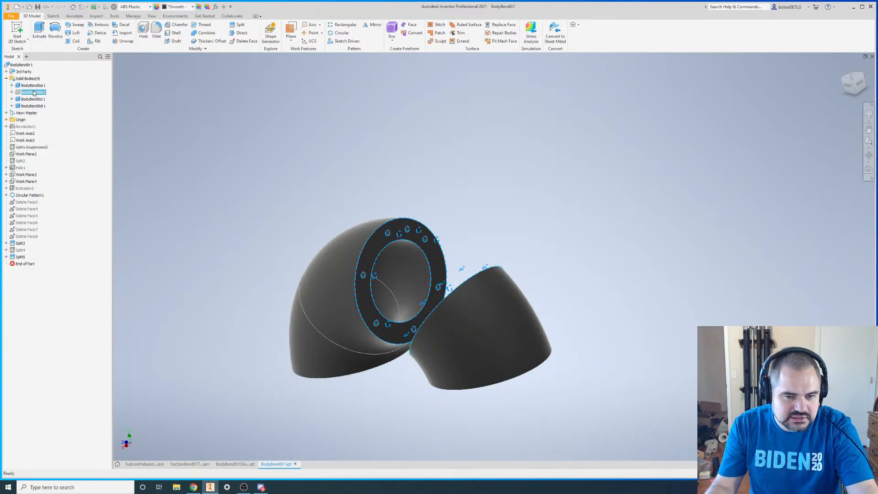
pyautogui.hotkey('alt', 'v')
pyautogui.click(872, 56)
pyautogui.click(377, 258)
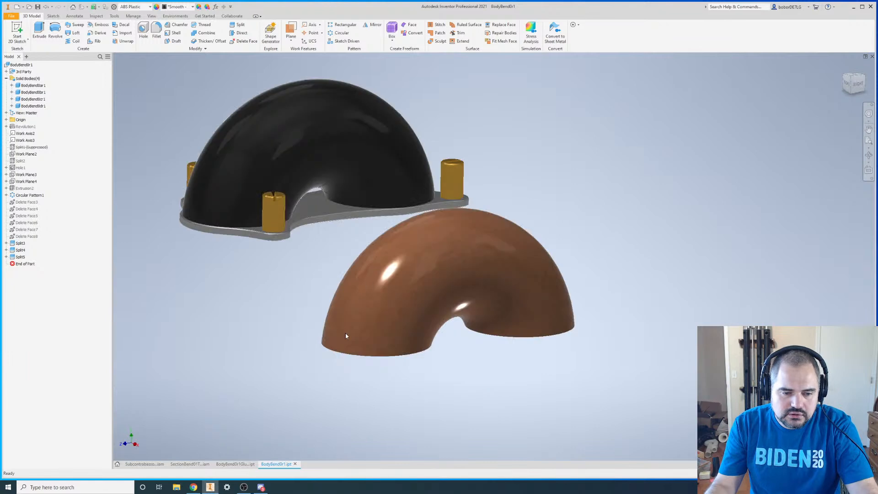
# - Switch back to the BodyBend0r1Glued part and delete its Circular Pattern1 feature
pyautogui.click(248, 465)
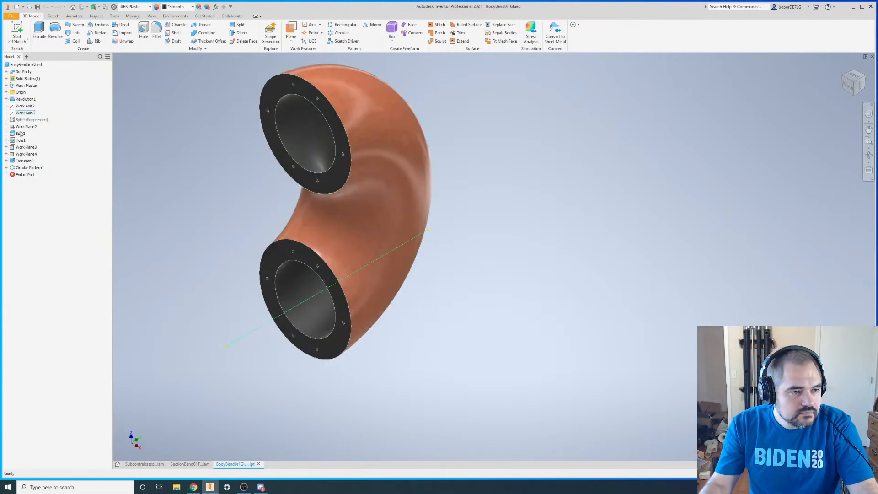
pyautogui.click(28, 168)
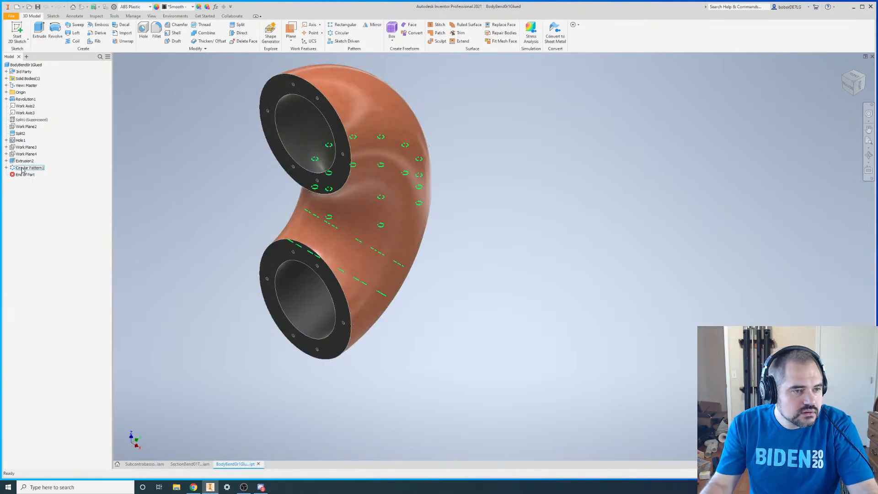
pyautogui.rightClick(29, 167)
pyautogui.click(35, 179)
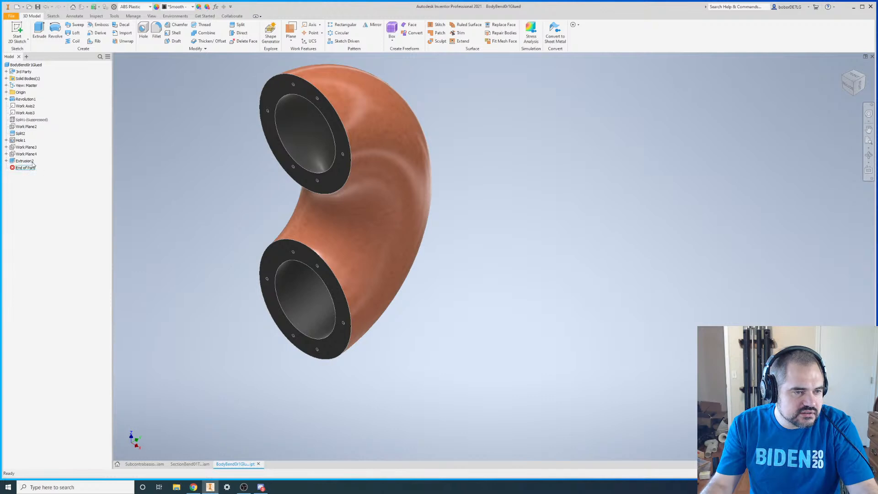
# - Delete the last extrusion together with Work Plane3 and Work Plane4 from the BodyBend0r1Glued part
pyautogui.click(31, 161)
pyautogui.rightClick(30, 161)
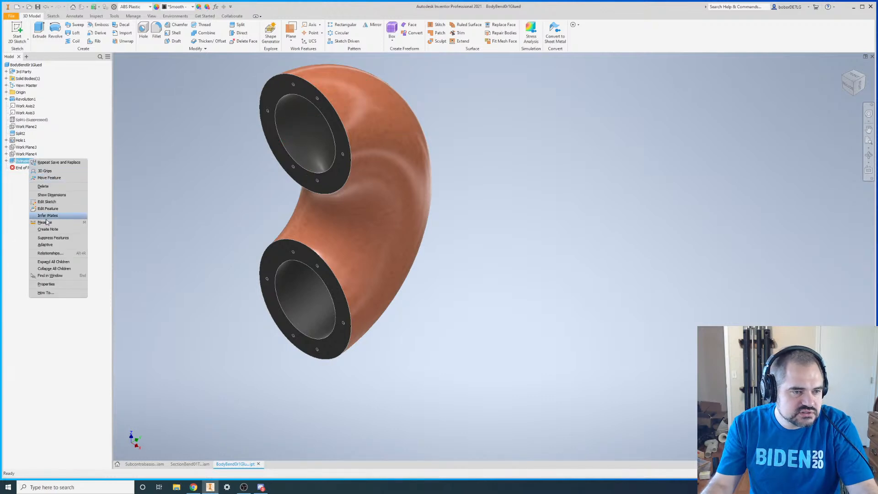
pyautogui.click(37, 186)
pyautogui.click(83, 93)
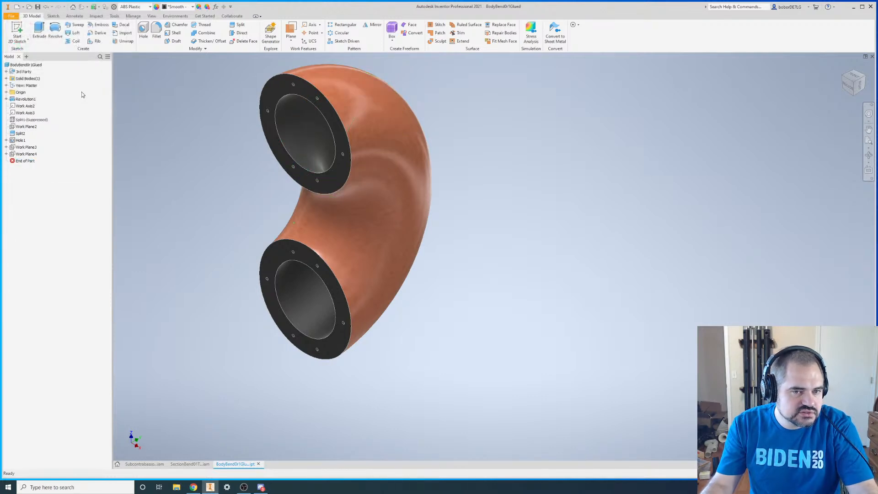
pyautogui.click(28, 154)
pyautogui.keyDown('ctrl'); pyautogui.click(25, 146); pyautogui.keyUp('ctrl')
pyautogui.rightClick(27, 147)
pyautogui.click(43, 165)
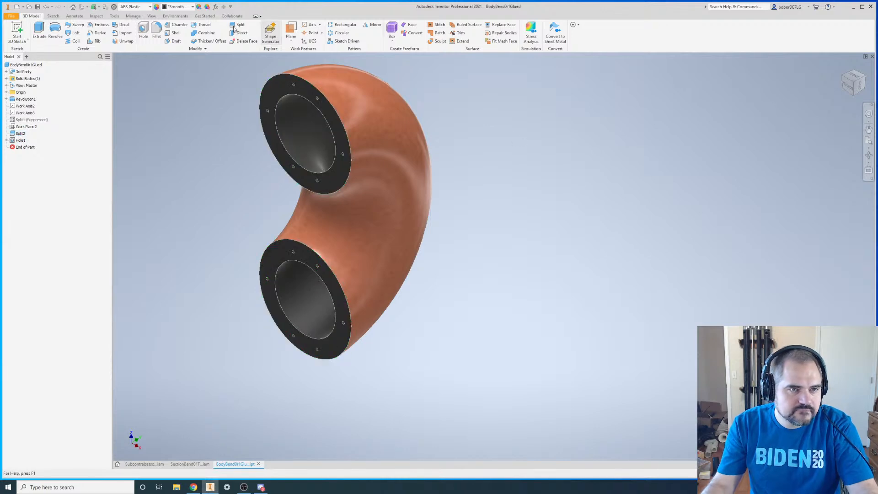
# - Clear all appearance overrides from the glued part, set its appearance to Smooth - Black and close it
pyautogui.click(210, 8)
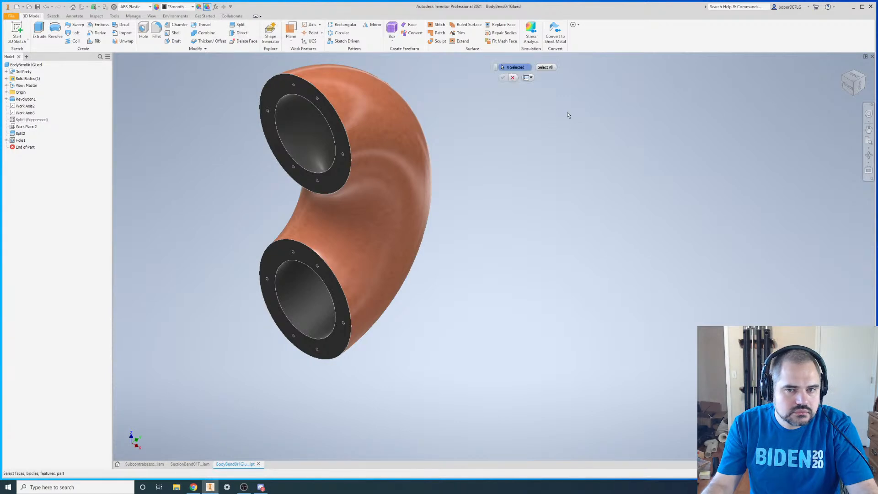
pyautogui.click(544, 67)
pyautogui.click(512, 78)
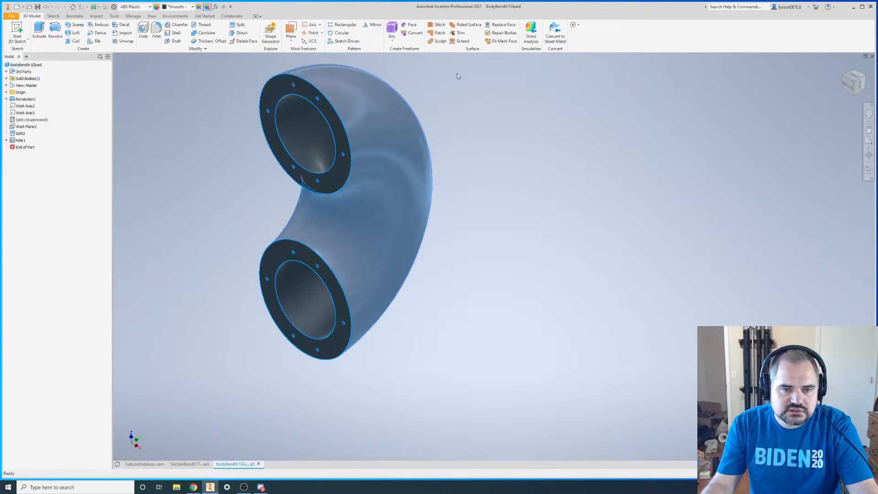
pyautogui.click(176, 7)
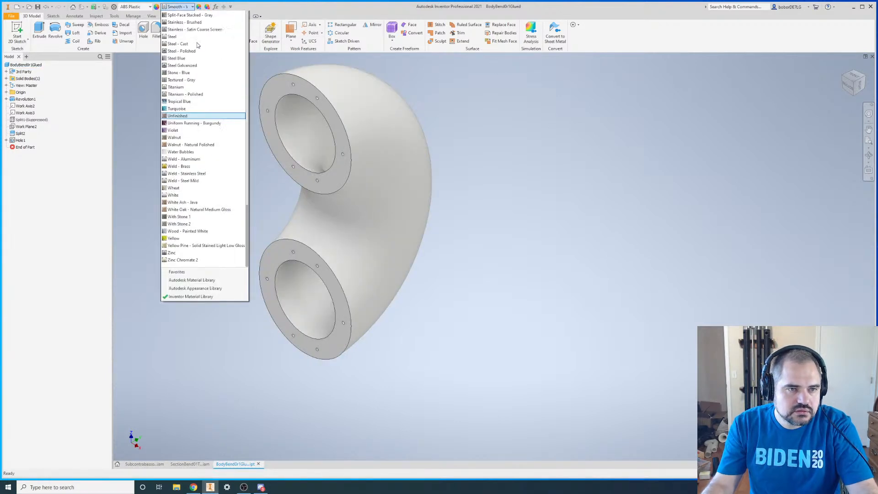
pyautogui.scroll(2, 202, 174)
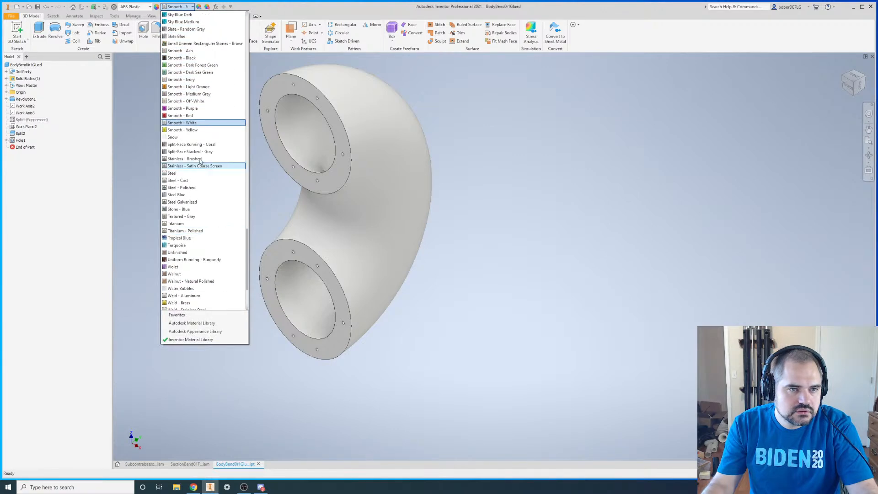
pyautogui.click(181, 58)
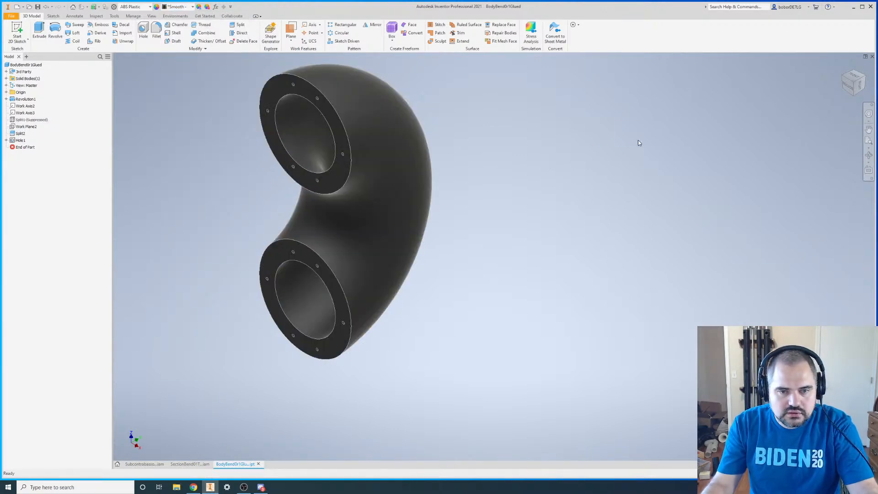
pyautogui.click(872, 57)
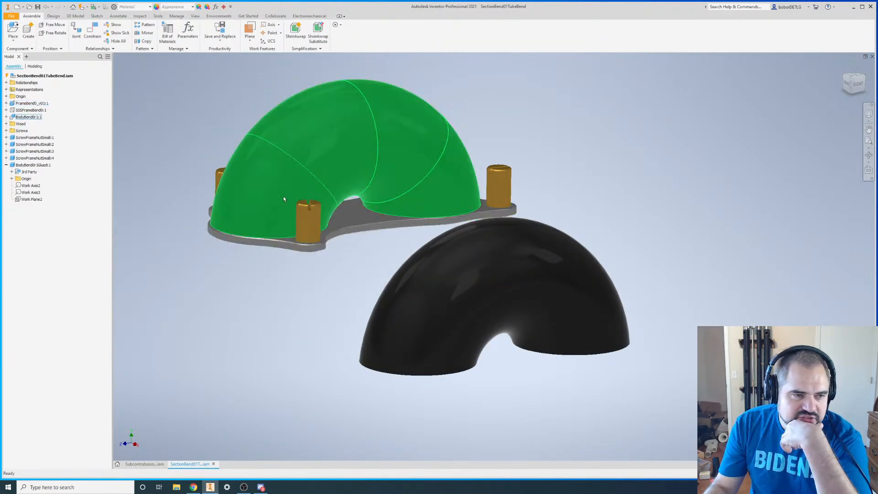
# - Hide BodyBend0r1 and show BodyBend0:1 from the Wood folder to view that wooden bend on the frame
pyautogui.click(6, 124)
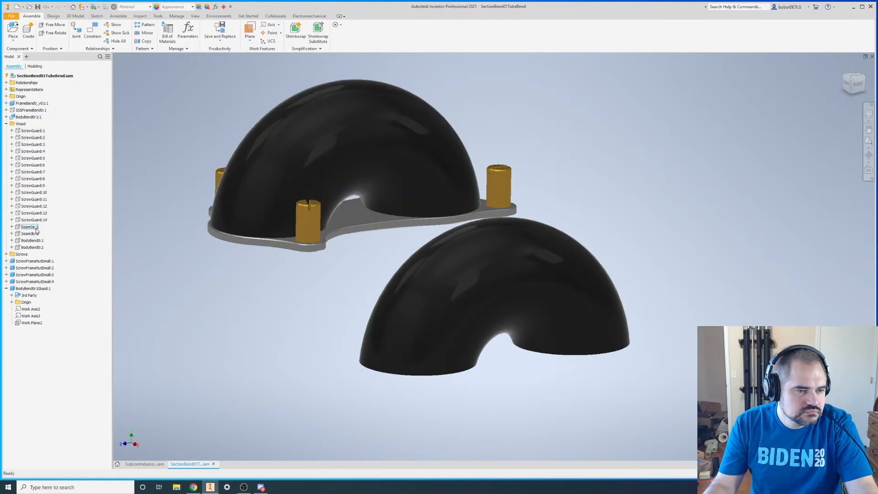
pyautogui.rightClick(26, 118)
pyautogui.hotkey('alt', 'v')
pyautogui.rightClick(26, 118)
pyautogui.hotkey('alt', 'v')
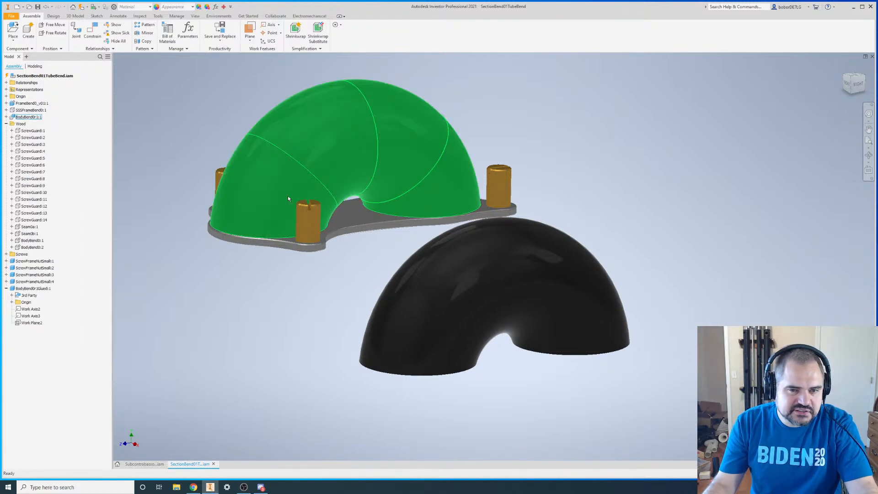
pyautogui.rightClick(26, 117)
pyautogui.click(47, 202)
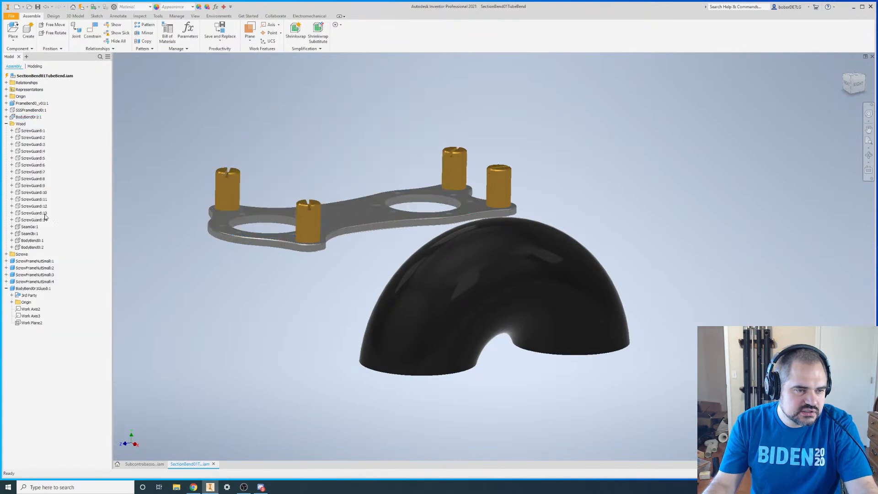
pyautogui.rightClick(32, 240)
pyautogui.press('v')
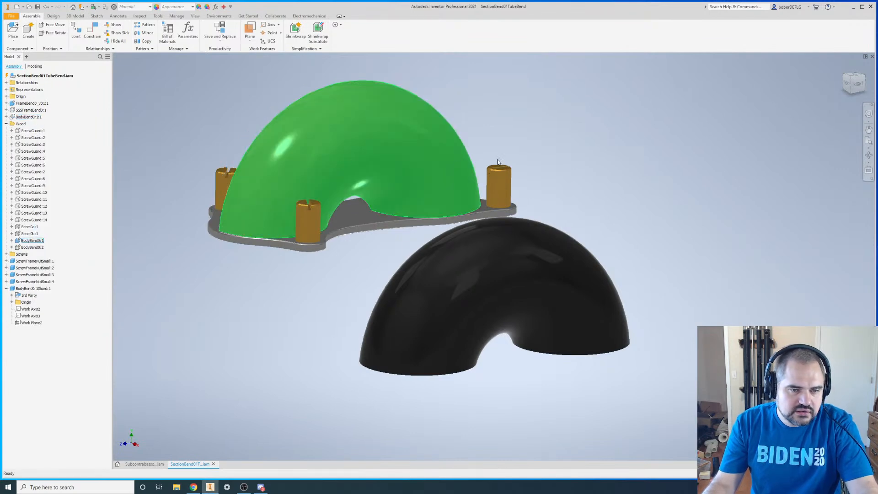
pyautogui.press('F4')
pyautogui.moveTo(372, 237); pyautogui.dragTo(159, 188)
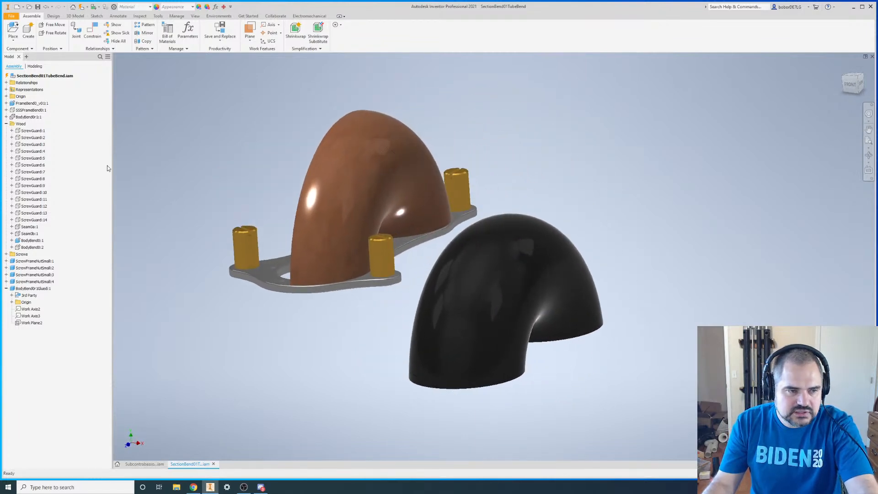
# - Hide the wooden BodyBend0:1 again and make BodyBend0r1 visible on the frame
pyautogui.rightClick(28, 243)
pyautogui.press('v')
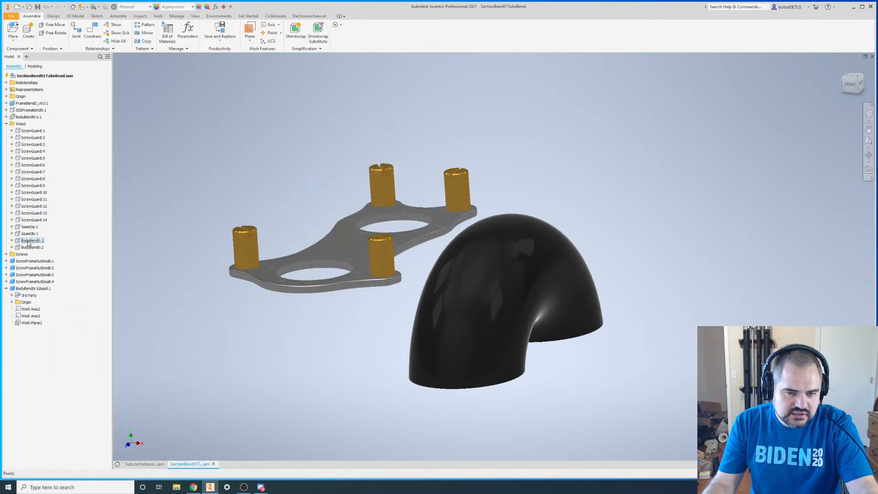
pyautogui.click(469, 310)
pyautogui.click(314, 311)
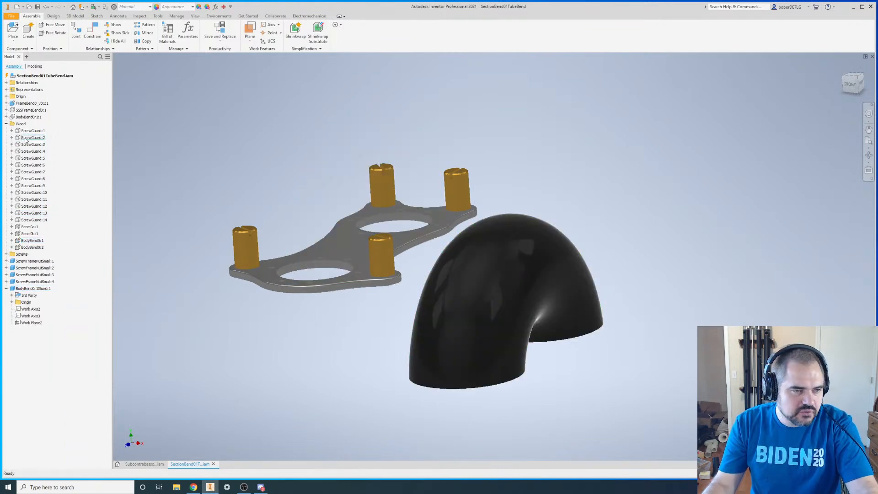
pyautogui.rightClick(28, 118)
pyautogui.press('v')
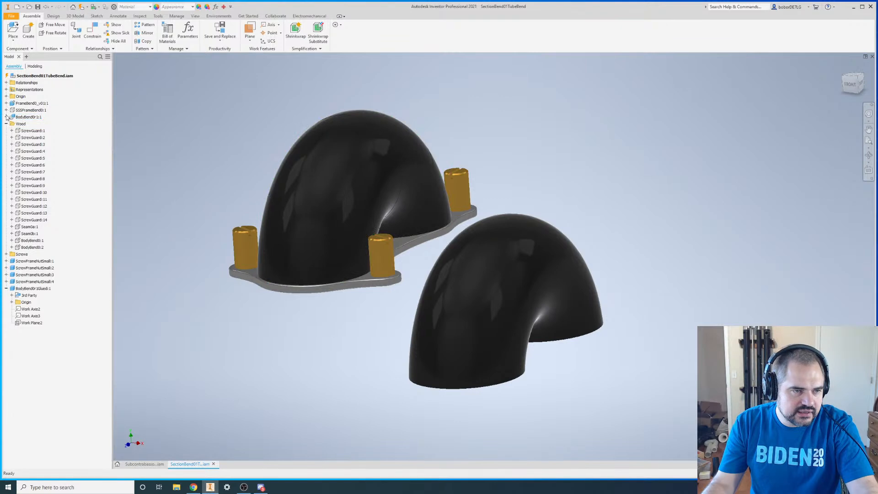
# - Flush-constrain the YZ planes of BodyBend0r1 and BodyBend0r1Glued with a 0.000 in offset, accepting the relationship despite the conflict
pyautogui.click(7, 118)
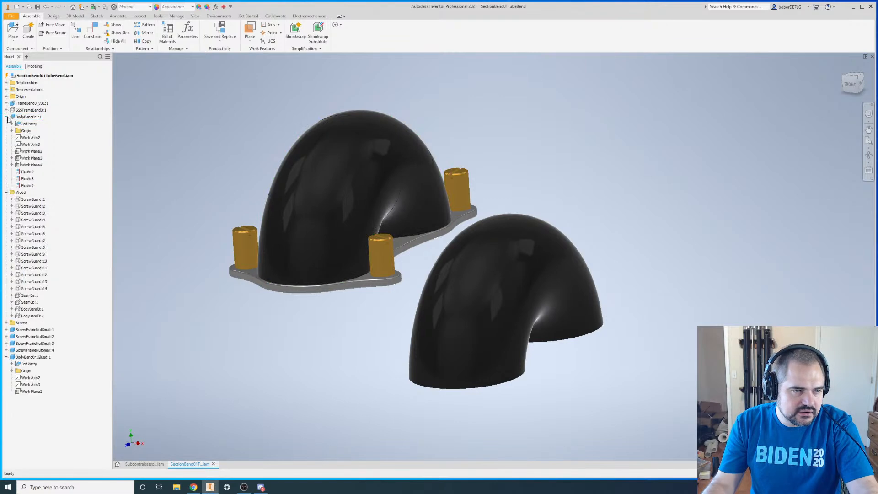
pyautogui.click(12, 371)
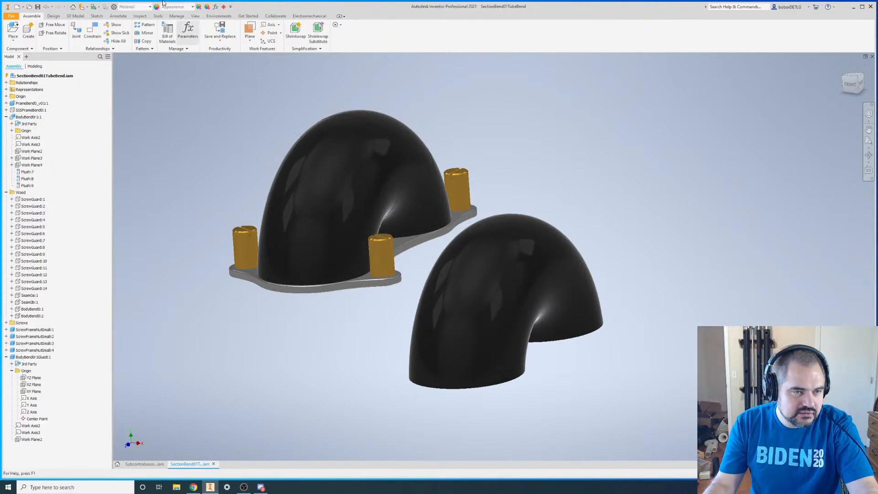
pyautogui.click(92, 31)
pyautogui.click(217, 107)
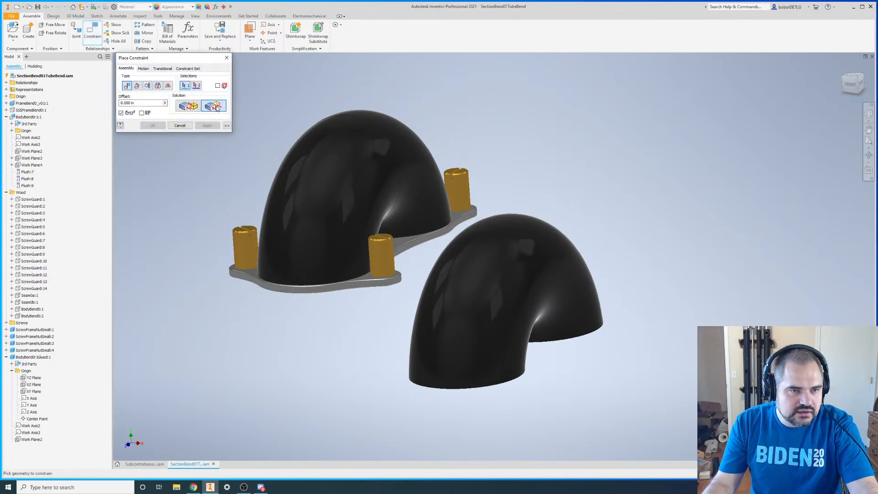
pyautogui.click(12, 131)
pyautogui.scroll(-1, 68, 233)
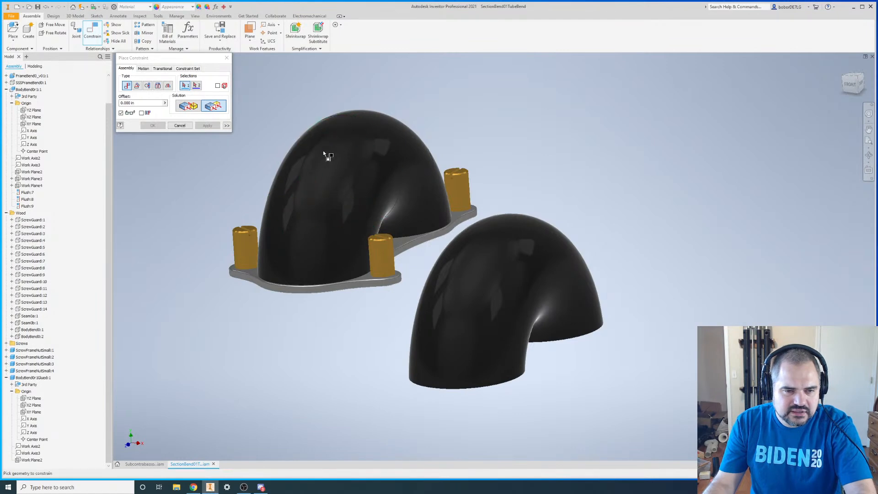
pyautogui.click(35, 111)
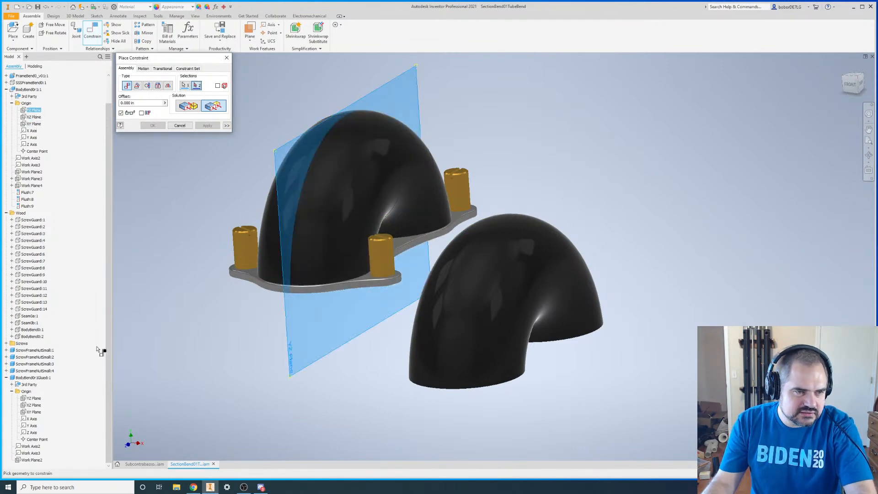
pyautogui.click(35, 398)
pyautogui.click(207, 125)
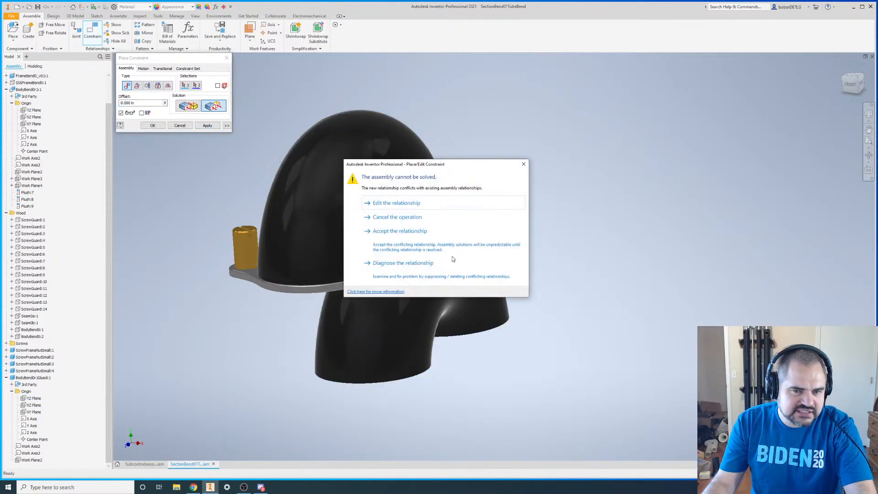
pyautogui.click(400, 231)
# - Add a flush constraint with 0.000 in offset between the XZ planes of BodyBend0r1 and BodyBend0r1Glued
pyautogui.click(34, 117)
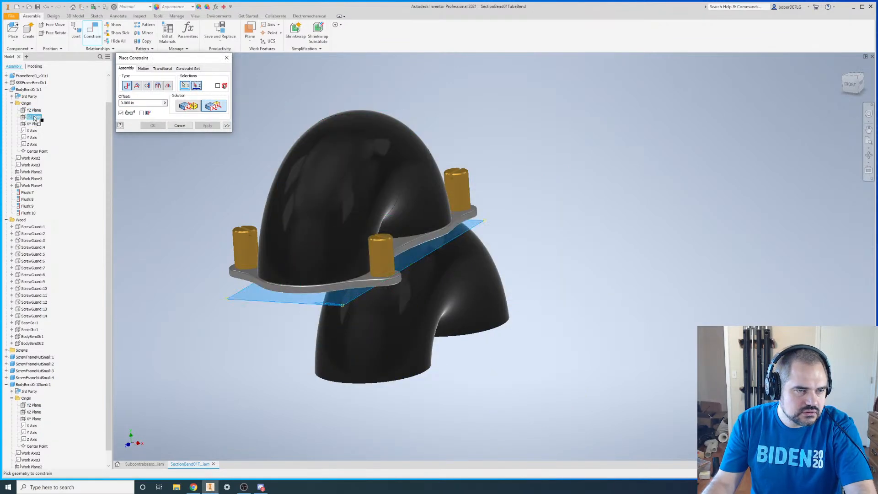
pyautogui.scroll(-1, 50, 432)
pyautogui.click(34, 398)
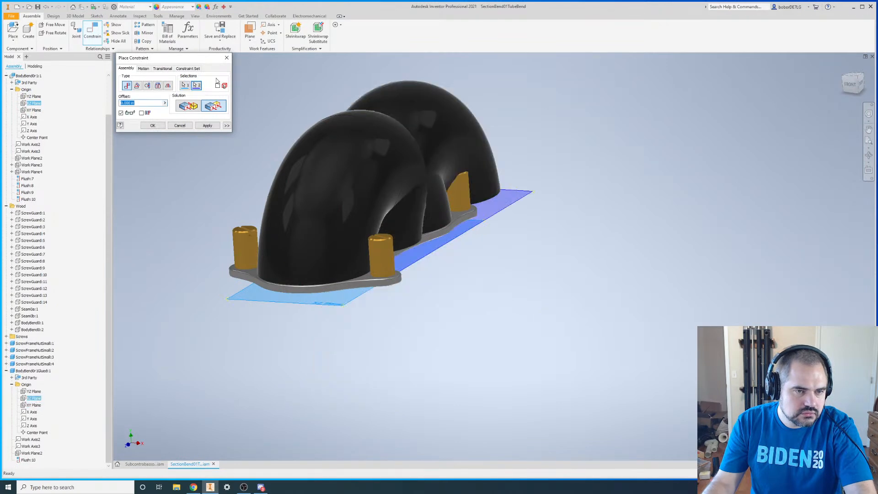
pyautogui.click(207, 125)
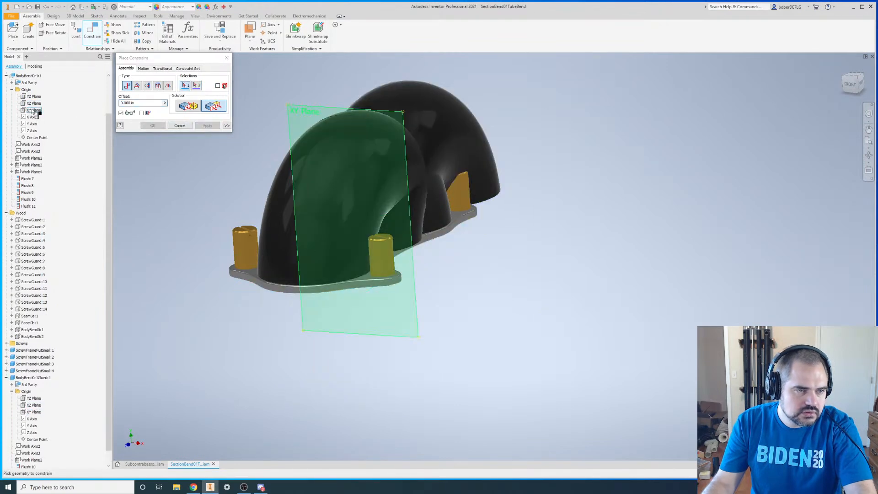
# - Add a flush constraint between the XY planes of the two bends and finish placing constraints
pyautogui.click(34, 111)
pyautogui.scroll(-1, 51, 329)
pyautogui.click(34, 399)
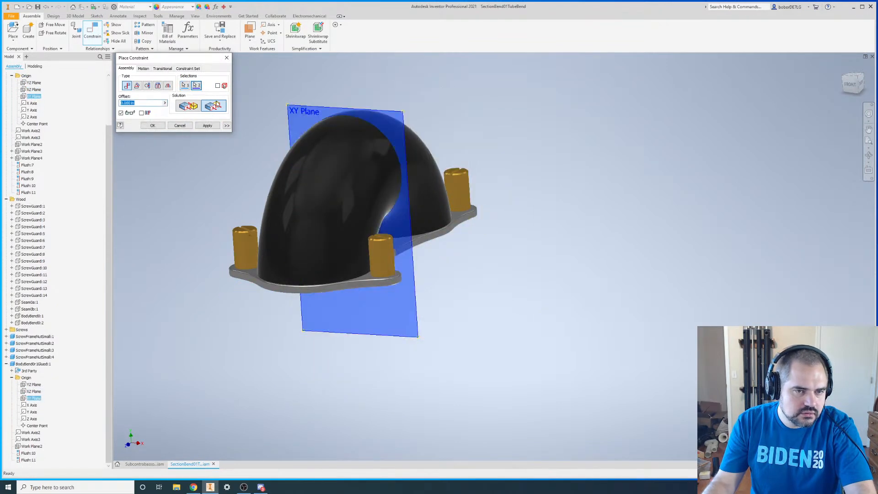
pyautogui.click(208, 125)
pyautogui.click(226, 58)
# - Collapse the model tree entries of both bend parts and the Wood folder
pyautogui.click(6, 371)
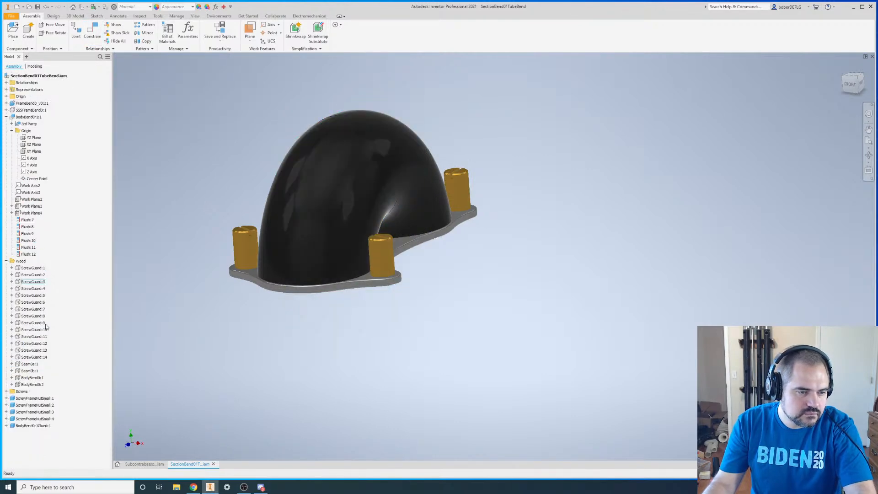
pyautogui.click(11, 131)
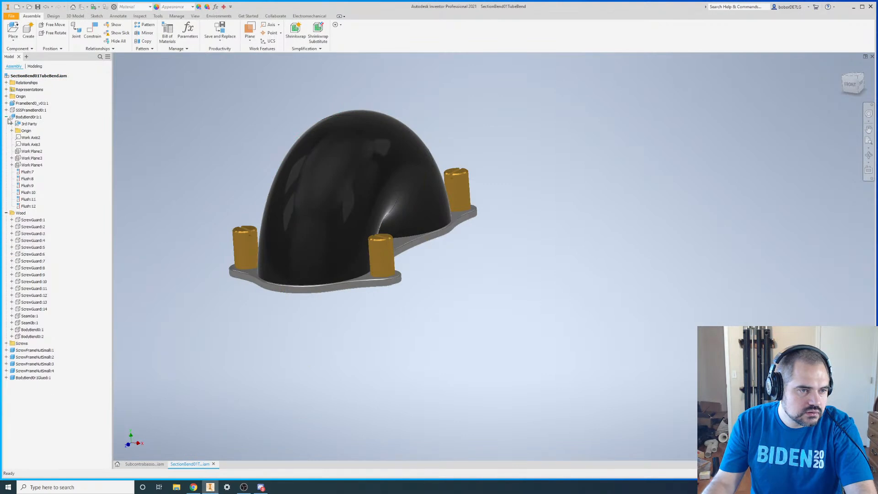
pyautogui.click(6, 117)
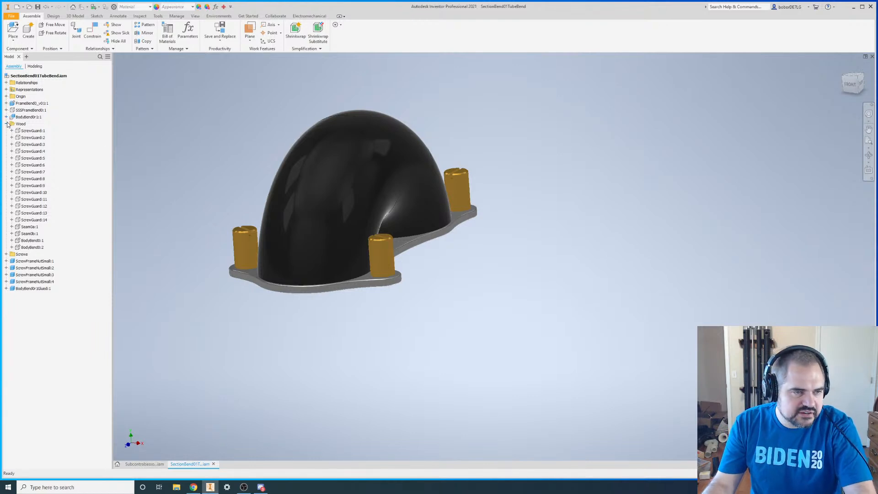
pyautogui.click(6, 124)
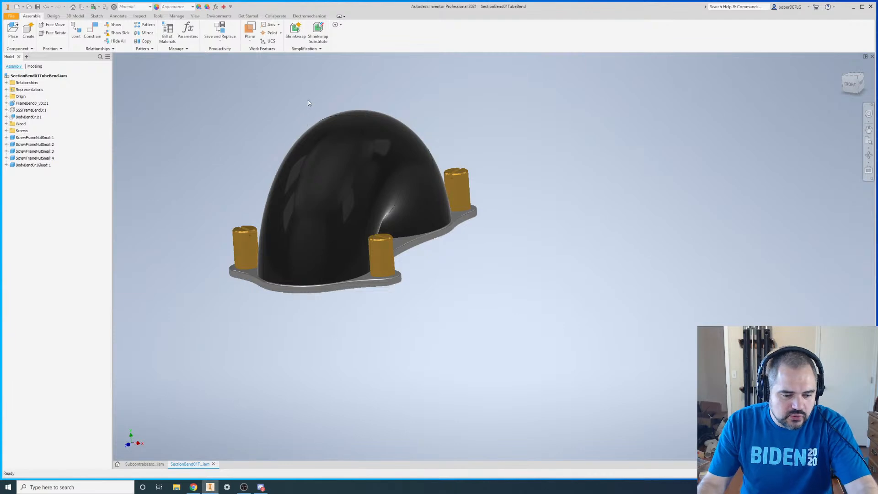
# - Select BodyBend0r1Glued and examine how its end seats on the frame plate
pyautogui.keyDown('shift'); pyautogui.moveTo(438, 264); pyautogui.dragTo(424, 279, button='middle'); pyautogui.keyUp('shift')
pyautogui.rightClick(42, 166)
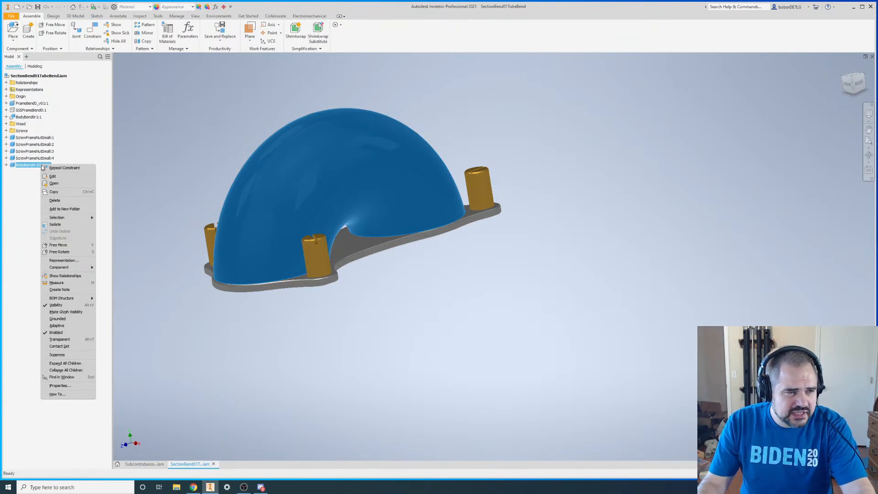
pyautogui.click(15, 202)
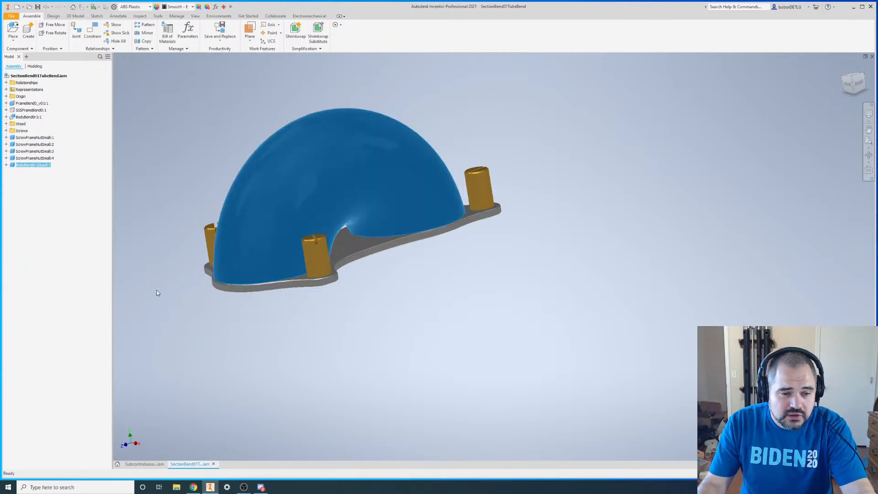
pyautogui.scroll(8, 161, 288)
pyautogui.scroll(-8, 192, 253)
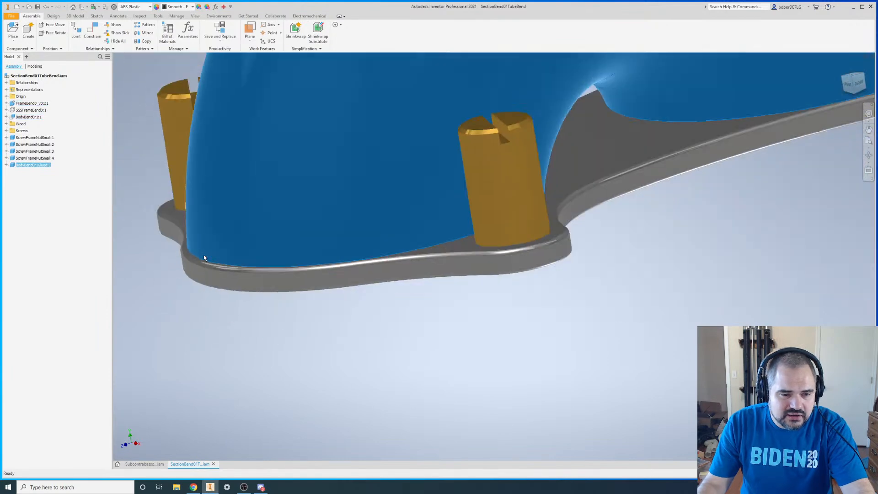
pyautogui.scroll(-4, 203, 257)
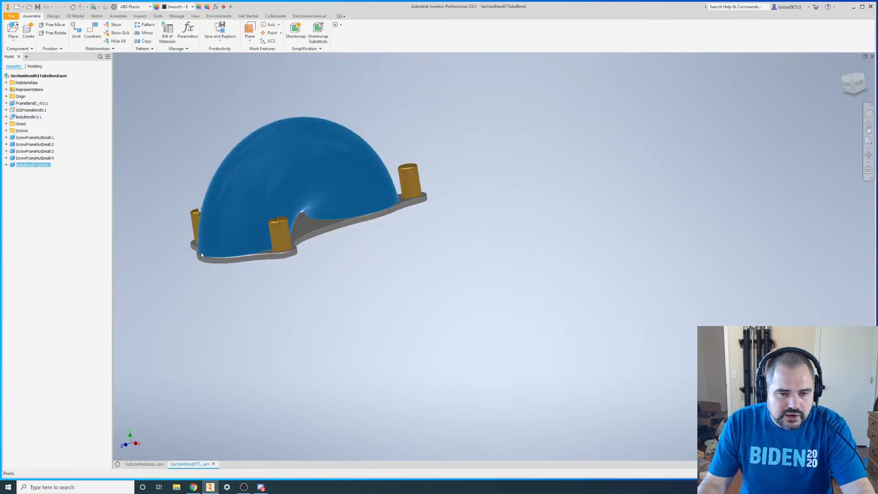
# - Move BodyBend0r1Glued up in the model tree to sit directly above BodyBend0r1
pyautogui.scroll(6, 203, 248)
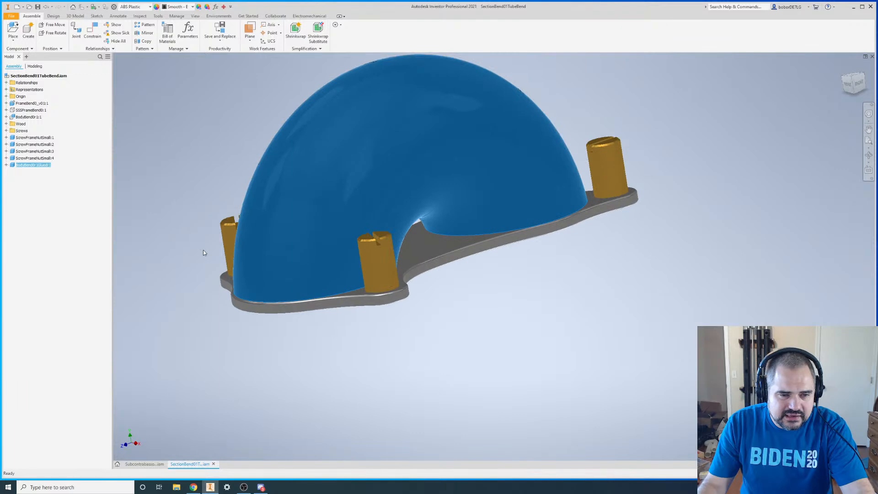
pyautogui.click(189, 245)
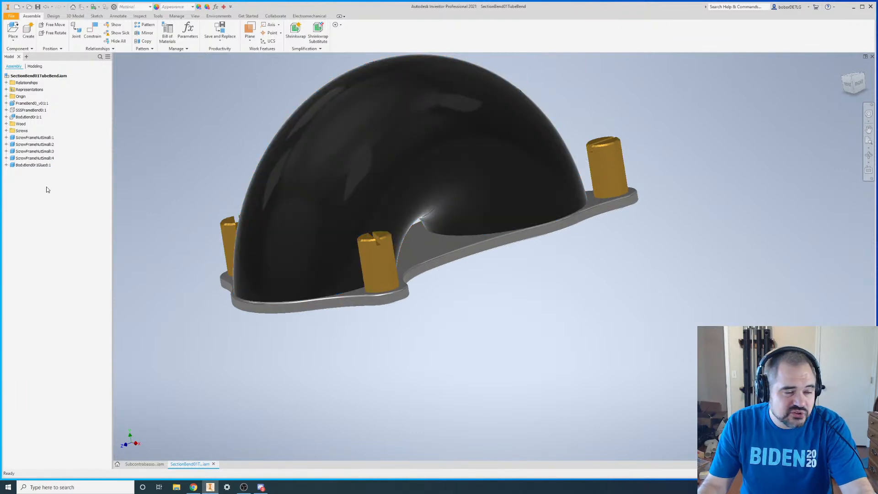
pyautogui.moveTo(33, 165); pyautogui.dragTo(32, 115)
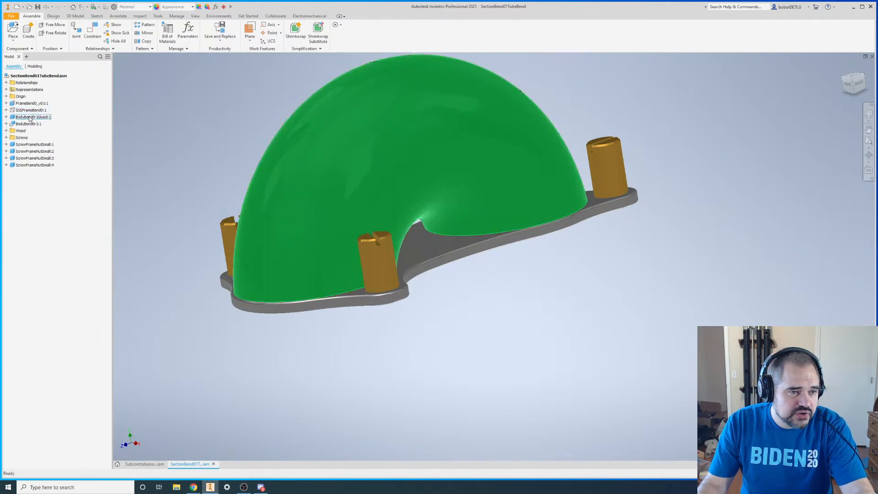
# - Hide BodyBend0r1Glued and delete the SSSFrameBend0 component from the tube bend assembly
pyautogui.rightClick(30, 118)
pyautogui.press('v')
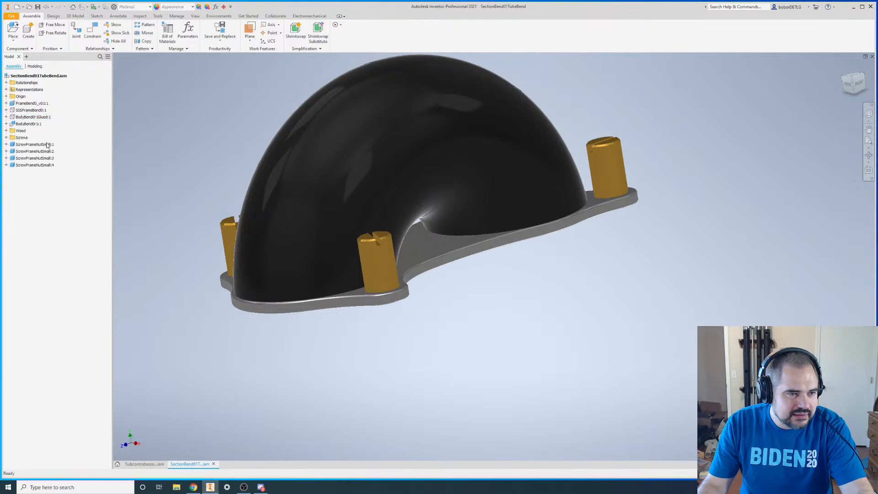
pyautogui.rightClick(35, 112)
pyautogui.click(45, 132)
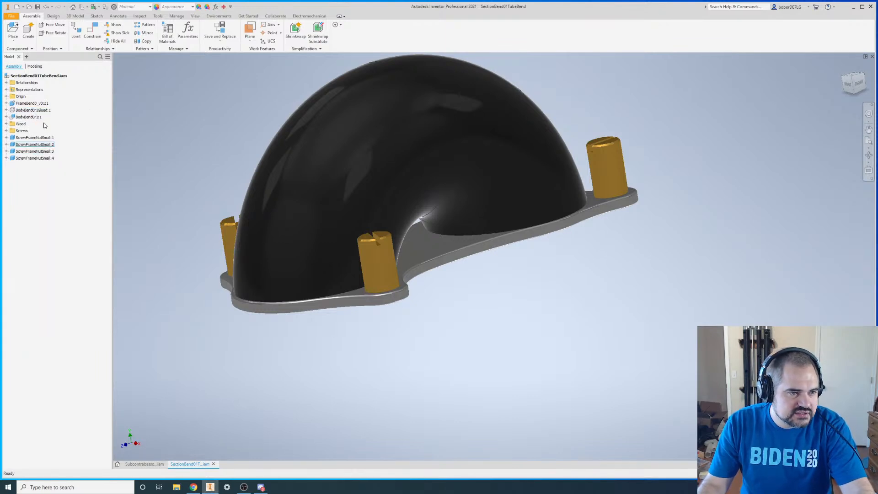
# - Make all the components in the Screws folder visible and leave the folder collapsed
pyautogui.click(36, 103)
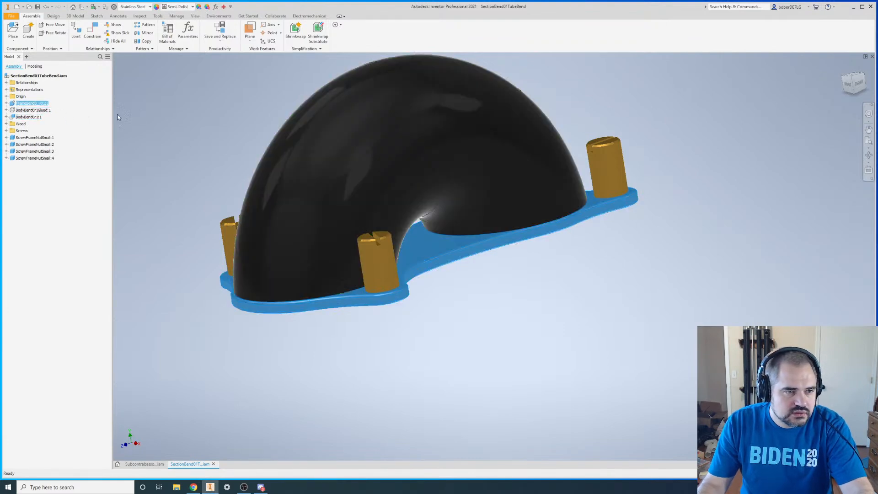
pyautogui.click(39, 110)
pyautogui.click(32, 104)
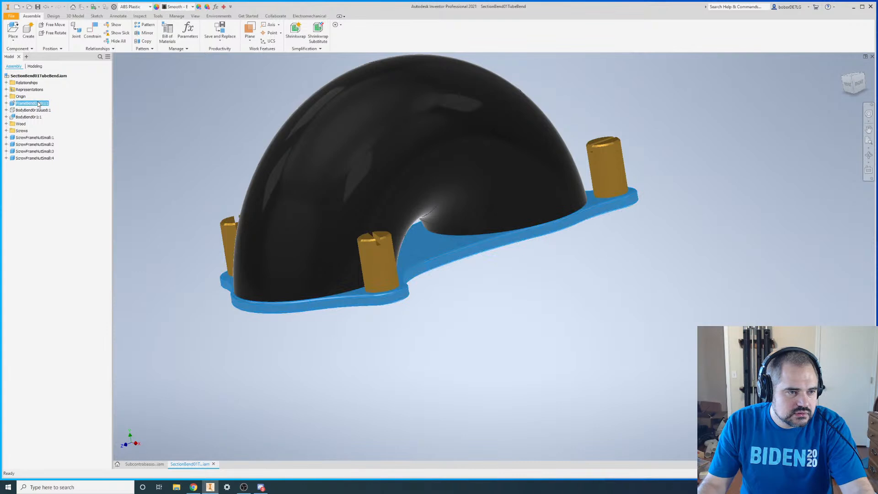
pyautogui.doubleClick(15, 131)
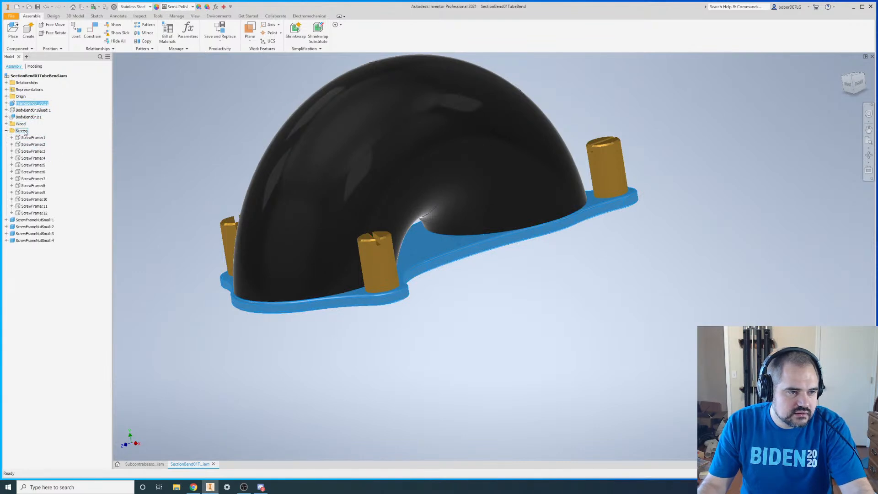
pyautogui.rightClick(25, 132)
pyautogui.press('v')
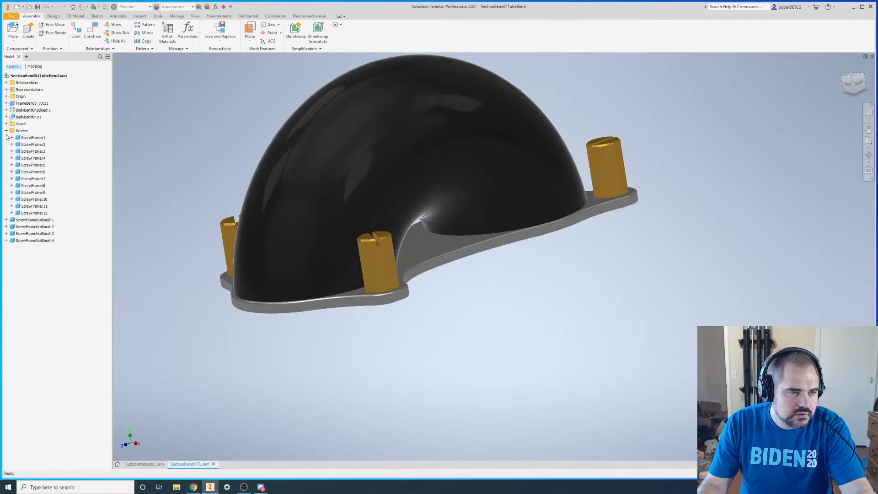
pyautogui.click(6, 131)
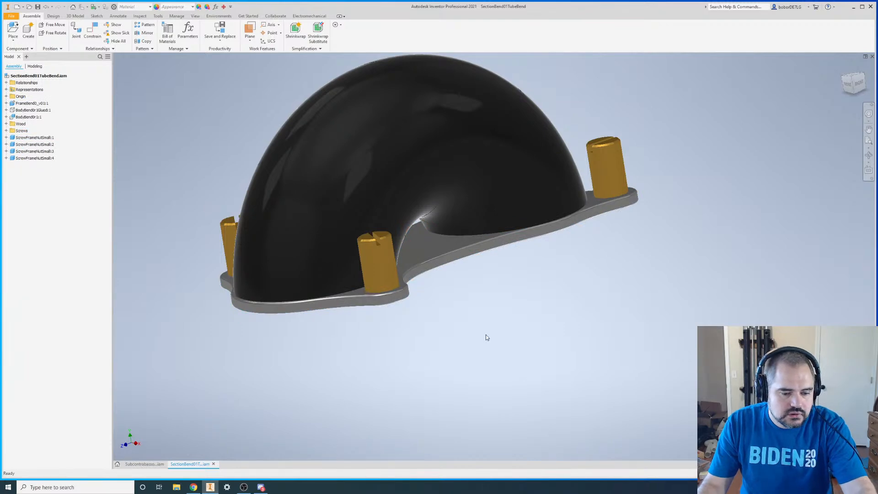
# - Close the SectionBend01TubeBend assembly and return to the SubcontrabassoonFull assembly
pyautogui.scroll(1, 487, 338)
pyautogui.keyDown('shift'); pyautogui.moveTo(468, 317); pyautogui.dragTo(485, 304, button='middle'); pyautogui.keyUp('shift')
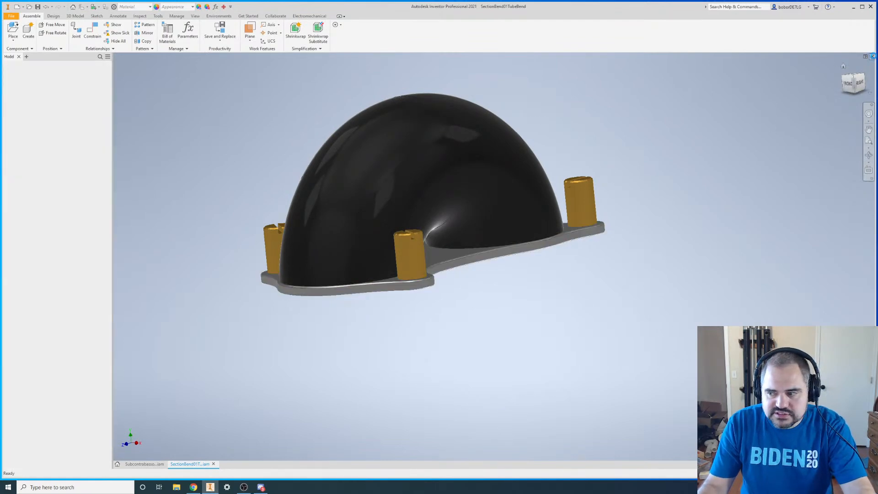
pyautogui.click(872, 56)
pyautogui.scroll(4, 376, 186)
pyautogui.scroll(-4, 392, 138)
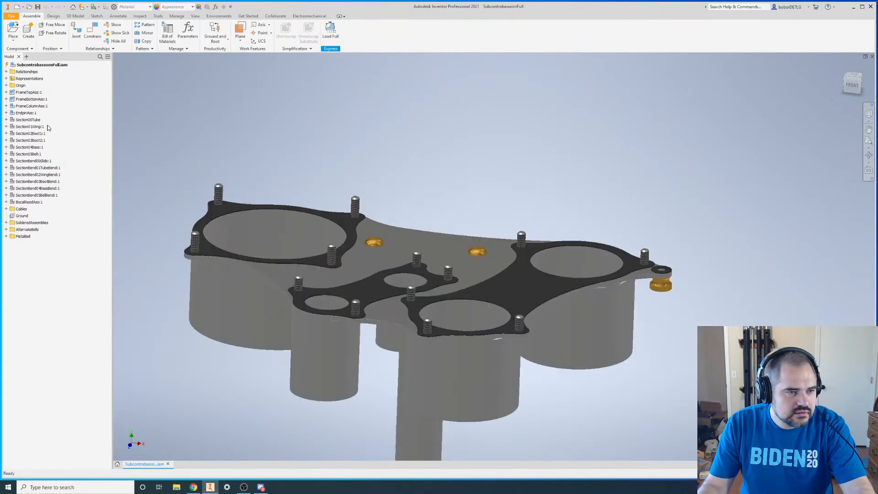
# - Show the SectionBend01TubeBend subassembly in the full instrument assembly
pyautogui.rightClick(31, 168)
pyautogui.press('v')
pyautogui.click(425, 122)
pyautogui.scroll(-2, 418, 144)
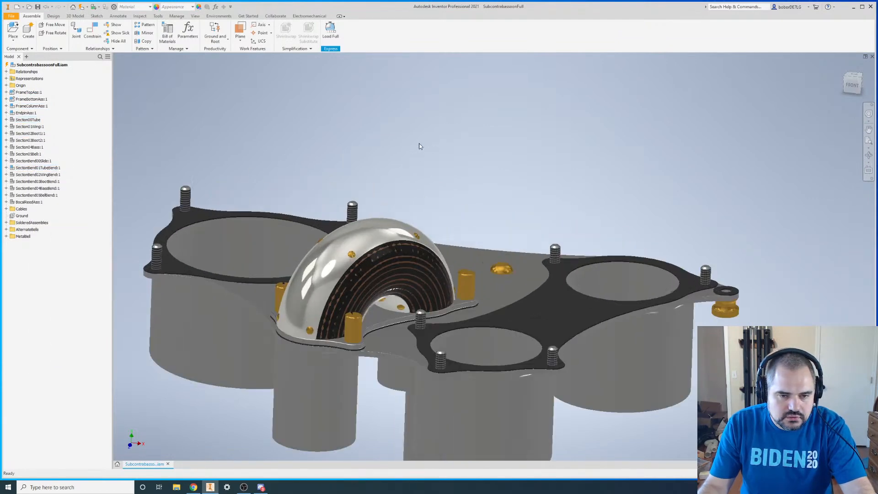
# - Expand SectionBend01TubeBend in the model tree and hide its Wood folder
pyautogui.click(6, 167)
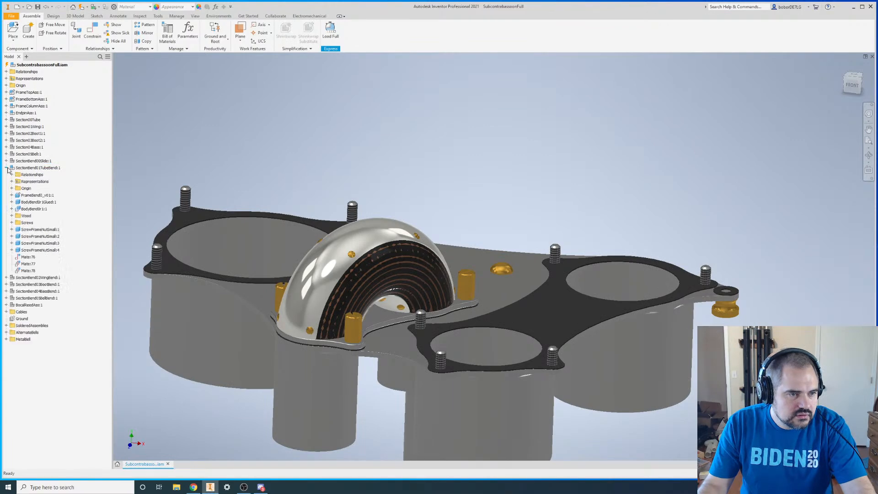
pyautogui.click(27, 216)
pyautogui.rightClick(28, 216)
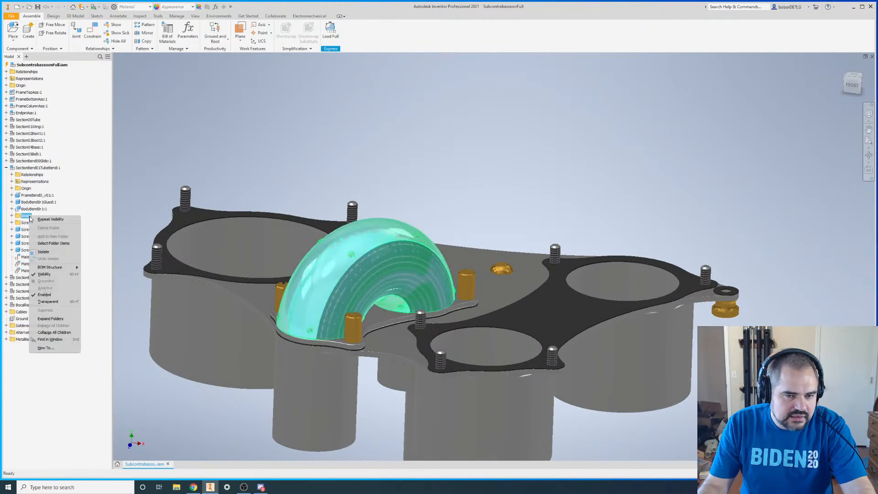
pyautogui.press('v')
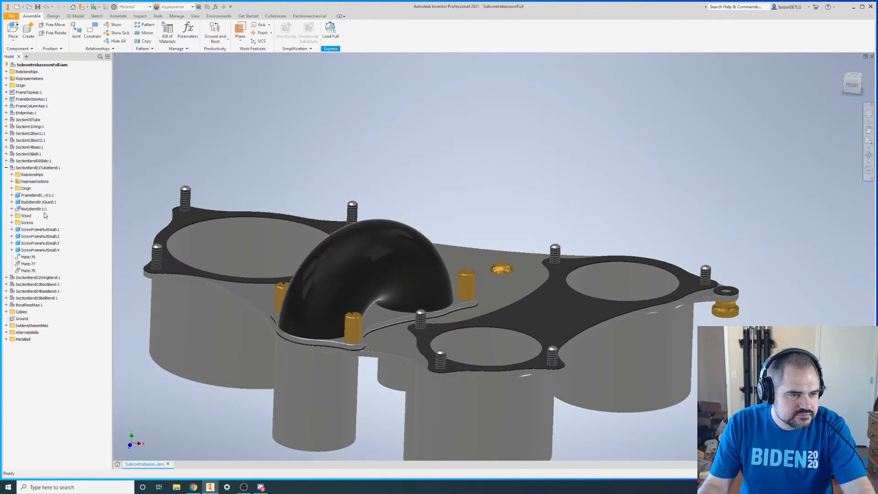
# - Hide and show again BodyBend0r1Glued and the FrameBend0_v01 plate, one after the other, to check the bend
pyautogui.rightClick(40, 201)
pyautogui.press('v')
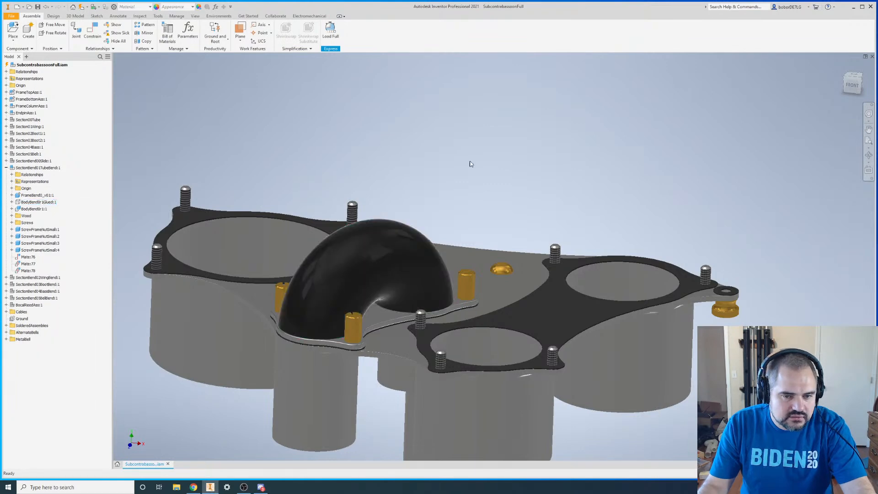
pyautogui.rightClick(28, 202)
pyautogui.press('v')
pyautogui.rightClick(37, 196)
pyautogui.press('v')
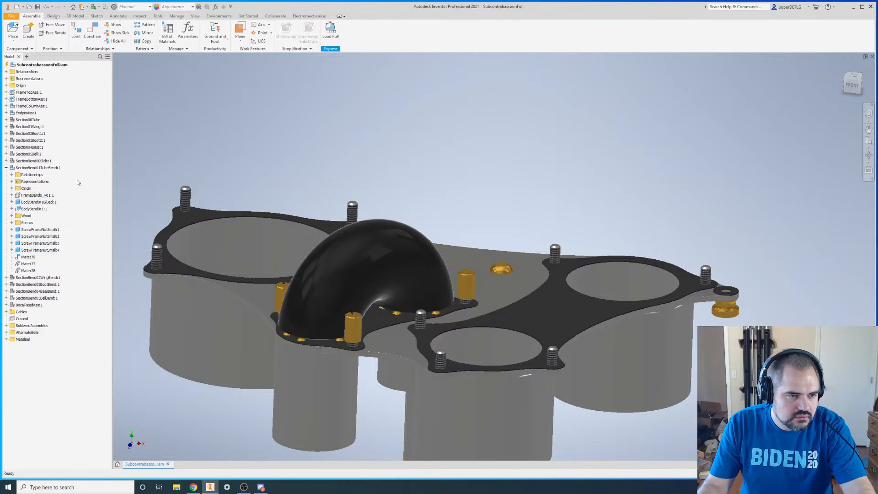
pyautogui.rightClick(38, 195)
pyautogui.press('v')
# - Hide BodyBend0r1 in the tube bend section, inspect the glued bend on the instrument, and collapse the section's tree entry
pyautogui.rightClick(36, 210)
pyautogui.press('v')
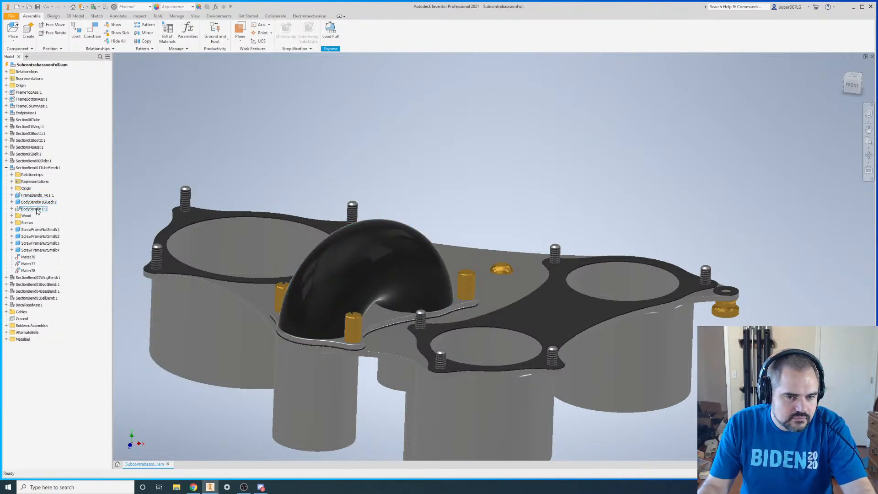
pyautogui.keyDown('shift'); pyautogui.moveTo(428, 141); pyautogui.dragTo(415, 285, button='middle'); pyautogui.keyUp('shift')
pyautogui.scroll(2, 350, 257)
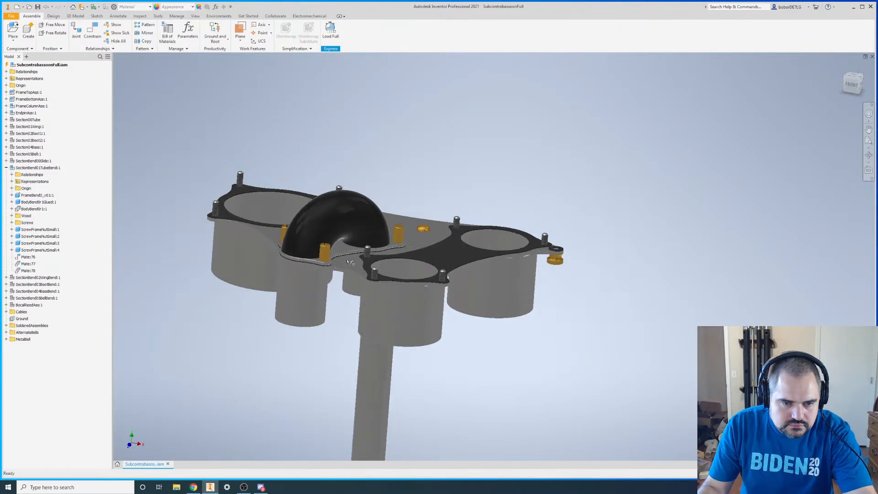
pyautogui.scroll(-3, 325, 223)
pyautogui.scroll(-2, 324, 225)
pyautogui.click(324, 224)
pyautogui.scroll(5, 314, 202)
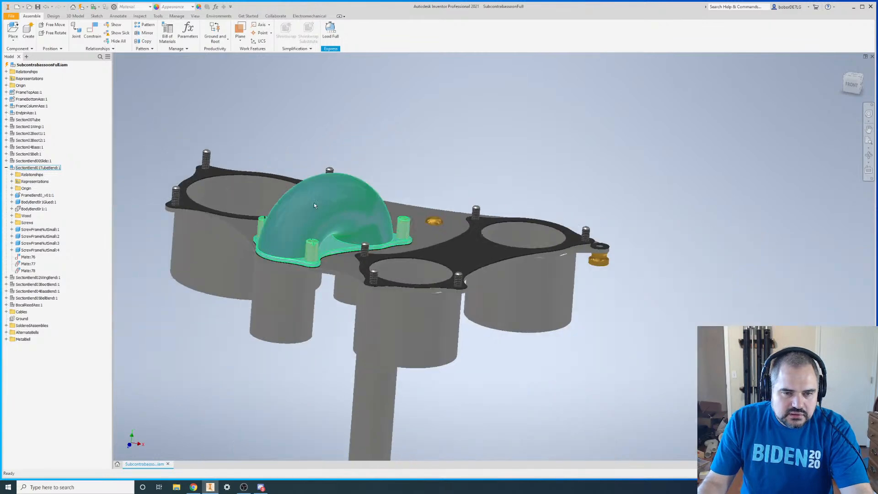
pyautogui.scroll(-4, 303, 192)
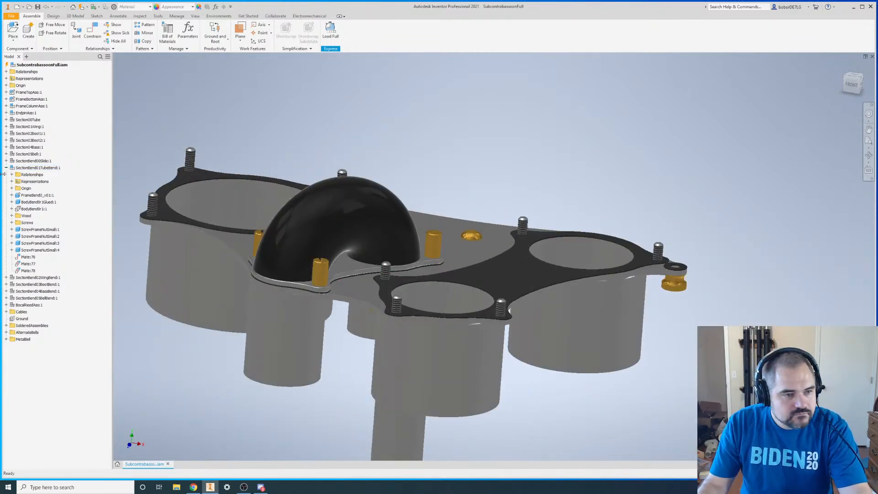
pyautogui.click(6, 168)
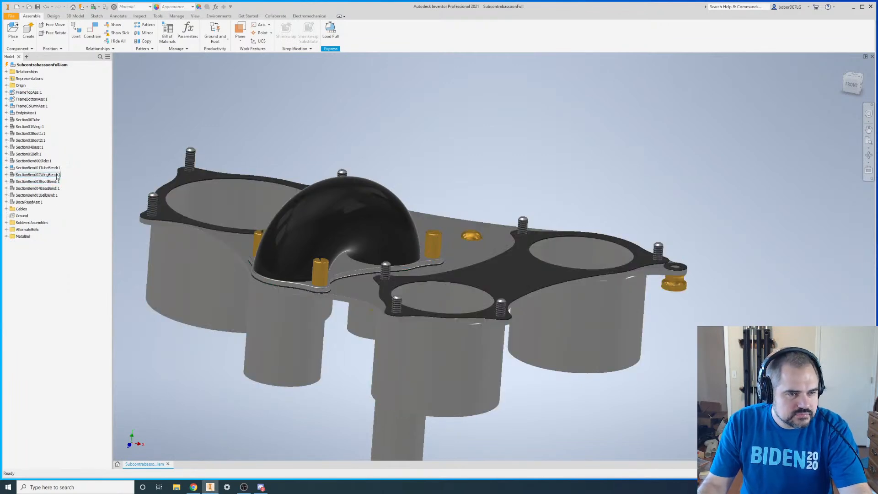
# - Open the SectionBend01TubeBend subassembly in its own window
pyautogui.click(291, 228)
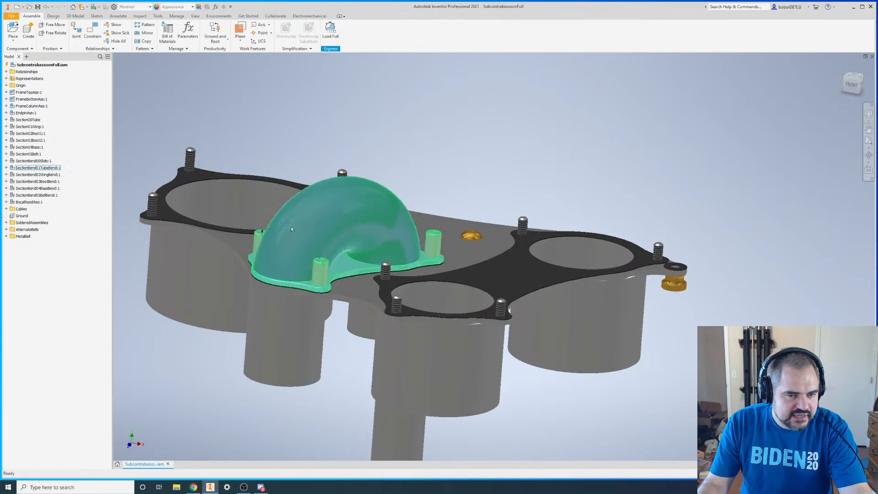
pyautogui.rightClick(29, 168)
pyautogui.click(41, 188)
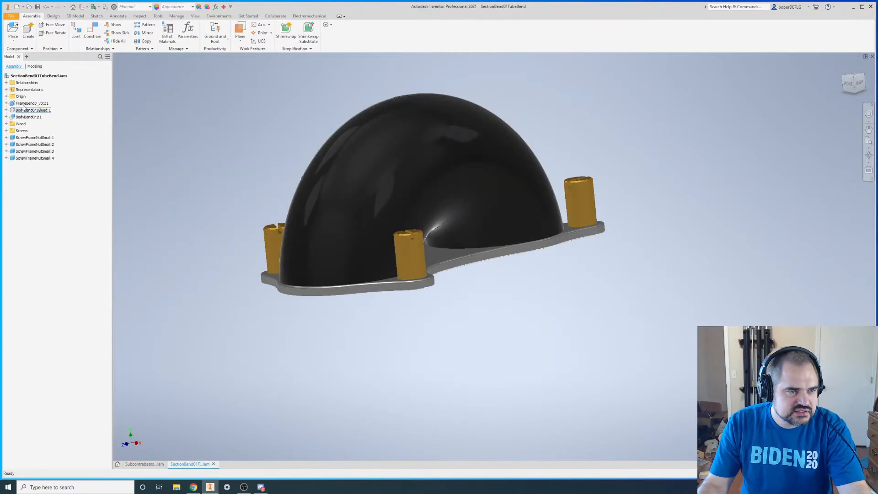
# - Expand the Wood folder and open its first BodyBend0 part in its own window
pyautogui.click(6, 124)
pyautogui.rightClick(36, 227)
pyautogui.click(52, 208)
pyautogui.rightClick(33, 240)
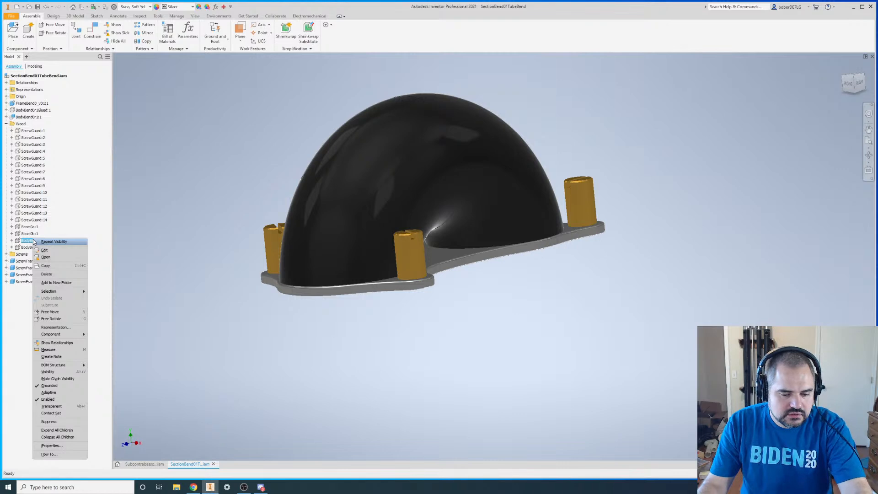
pyautogui.click(46, 257)
# - Roll the BodyBend0 part back by moving the end-of-part marker directly below Revolution1
pyautogui.keyDown('shift'); pyautogui.moveTo(532, 221); pyautogui.dragTo(507, 252, button='middle'); pyautogui.keyUp('shift')
pyautogui.click(855, 80)
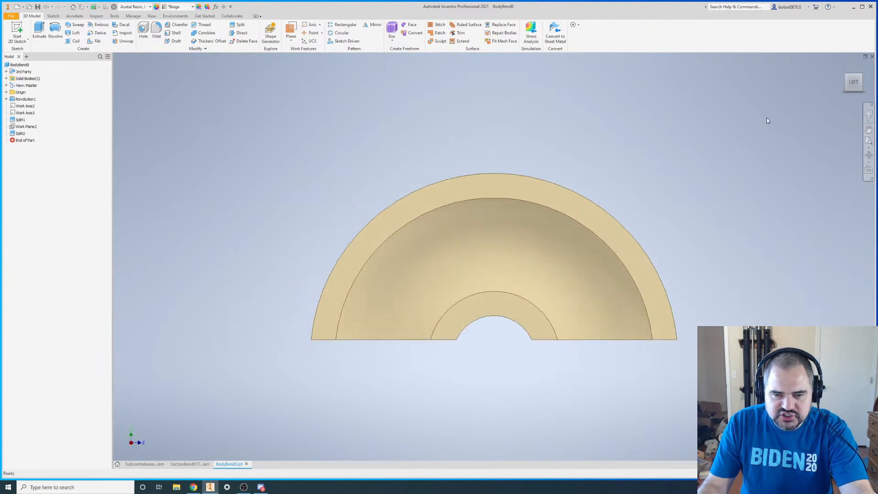
pyautogui.press('F6')
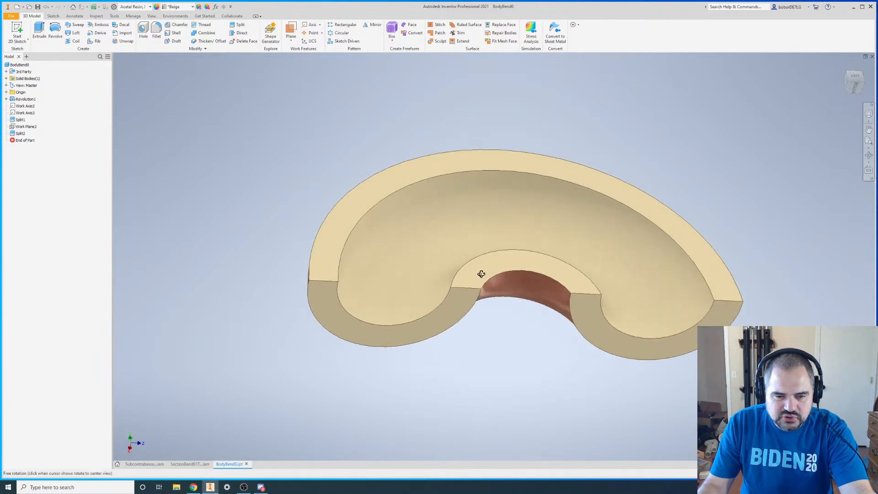
pyautogui.rightClick(28, 100)
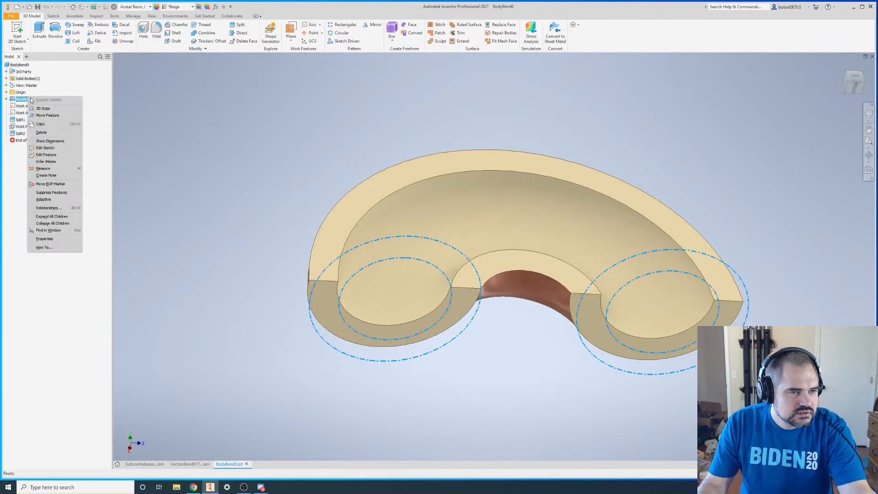
pyautogui.click(50, 191)
pyautogui.keyDown('shift'); pyautogui.moveTo(481, 300); pyautogui.dragTo(529, 268, button='middle'); pyautogui.keyUp('shift')
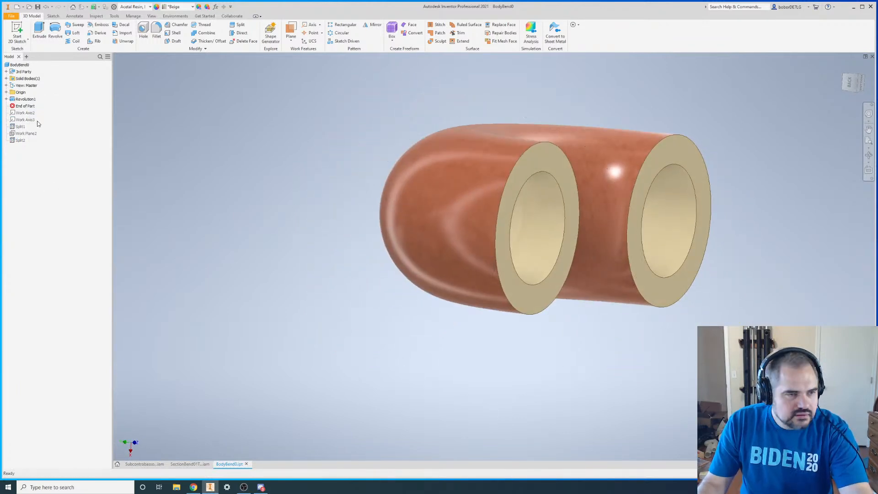
# - Open the sketch behind Revolution1 to examine its two concentric circles and their dimensions
pyautogui.rightClick(28, 100)
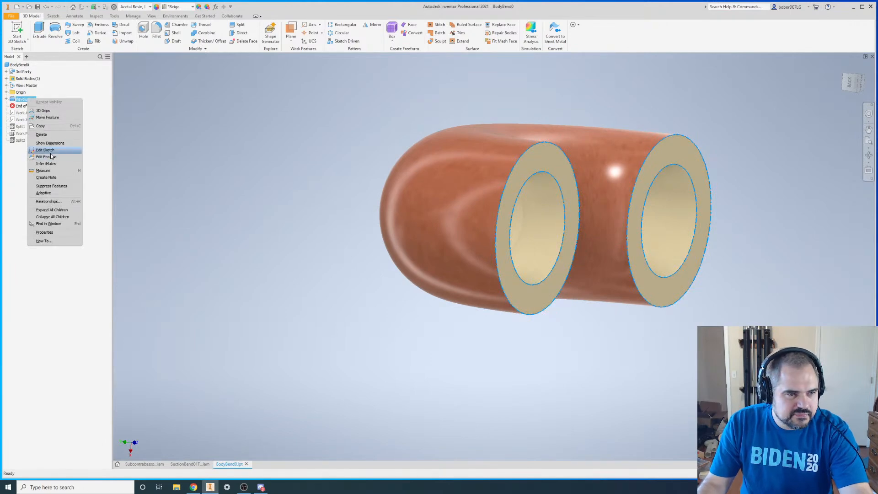
pyautogui.click(45, 150)
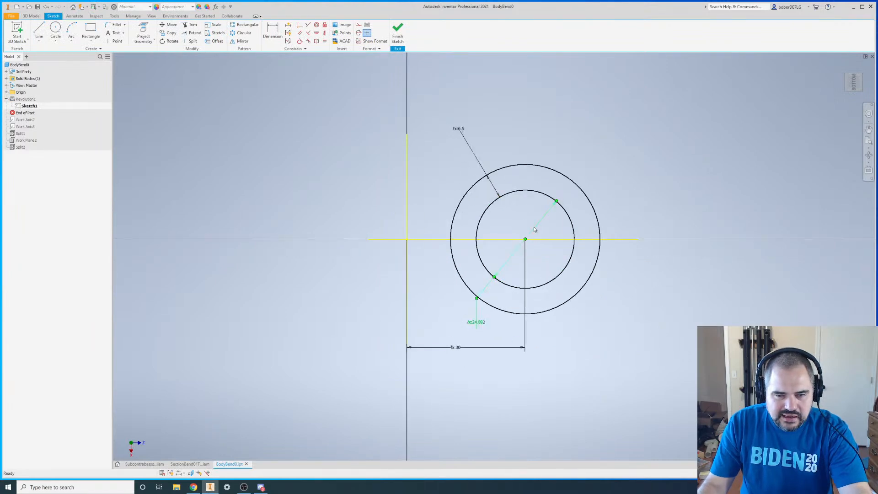
pyautogui.scroll(3, 602, 236)
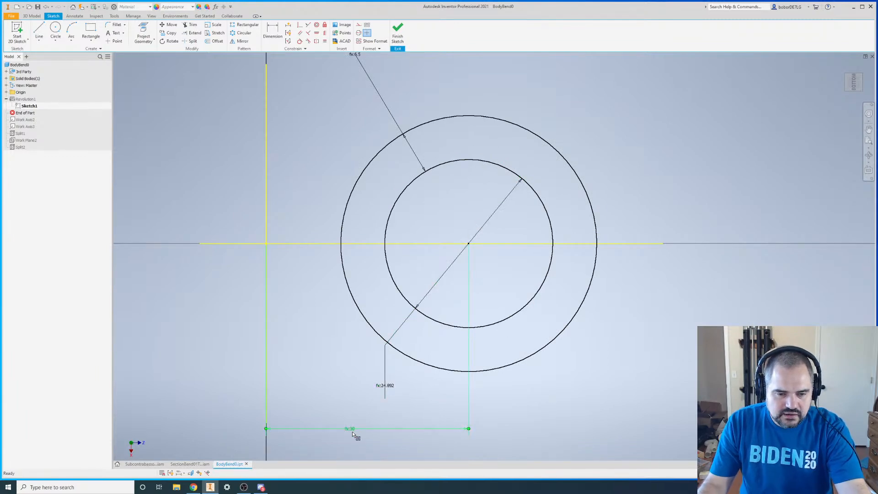
pyautogui.scroll(-3, 432, 267)
pyautogui.scroll(3, 442, 320)
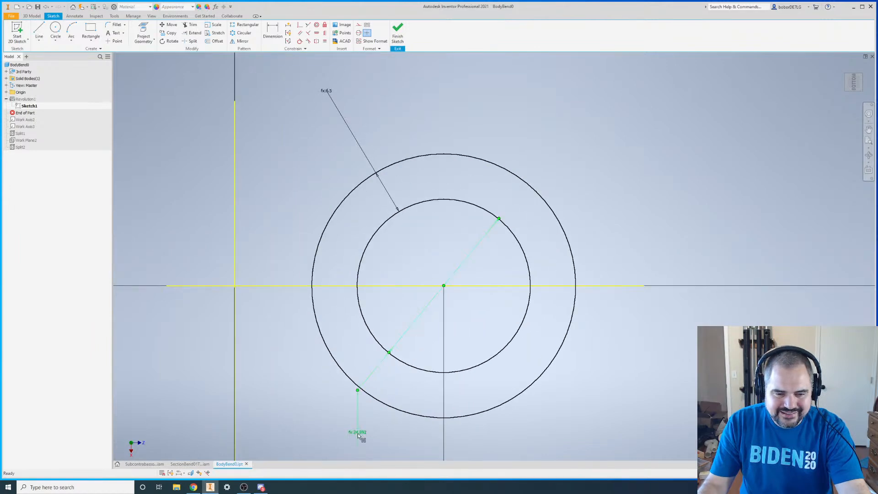
pyautogui.scroll(-1, 429, 254)
pyautogui.scroll(1, 414, 325)
# - Inspect the equation driving the inner circle's diameter in Sketch1, and leave the dimension without editing it
pyautogui.doubleClick(413, 313)
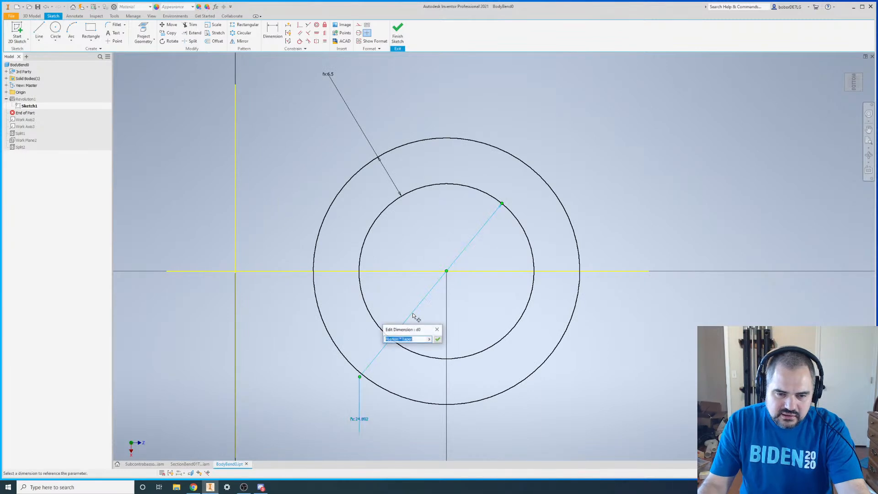
pyautogui.moveTo(420, 339); pyautogui.dragTo(364, 337)
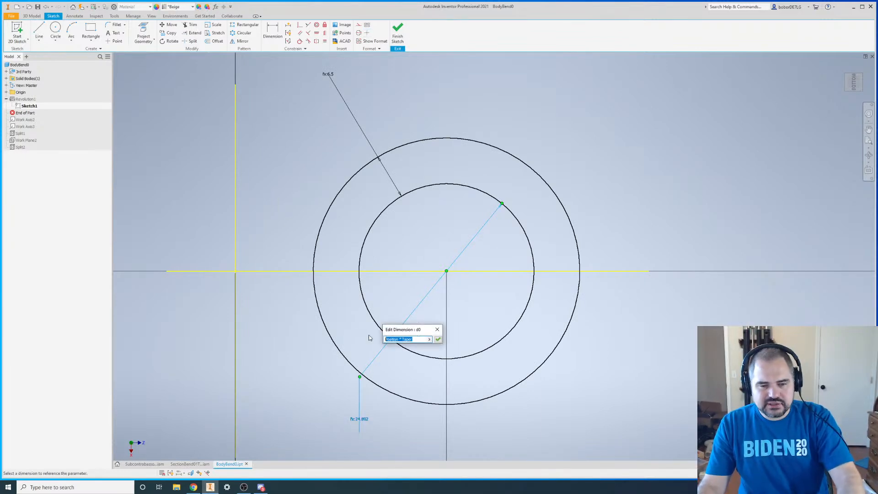
pyautogui.click(399, 339)
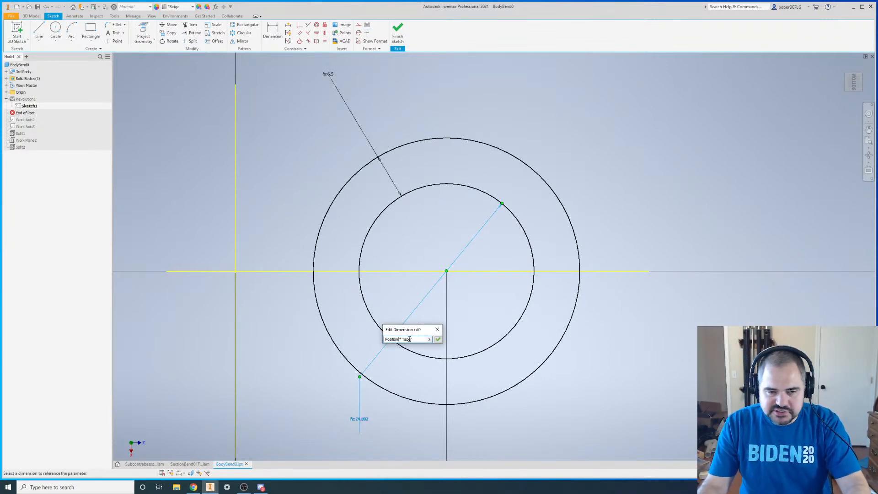
pyautogui.moveTo(411, 339); pyautogui.dragTo(364, 335)
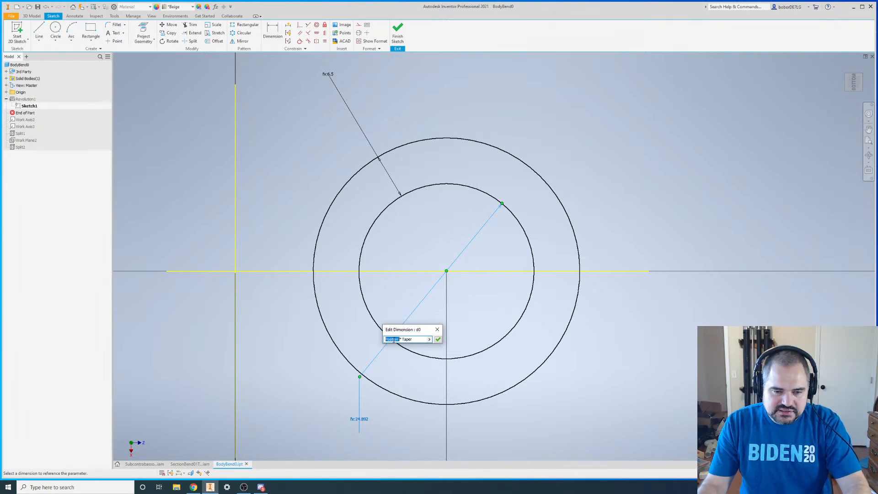
pyautogui.click(437, 329)
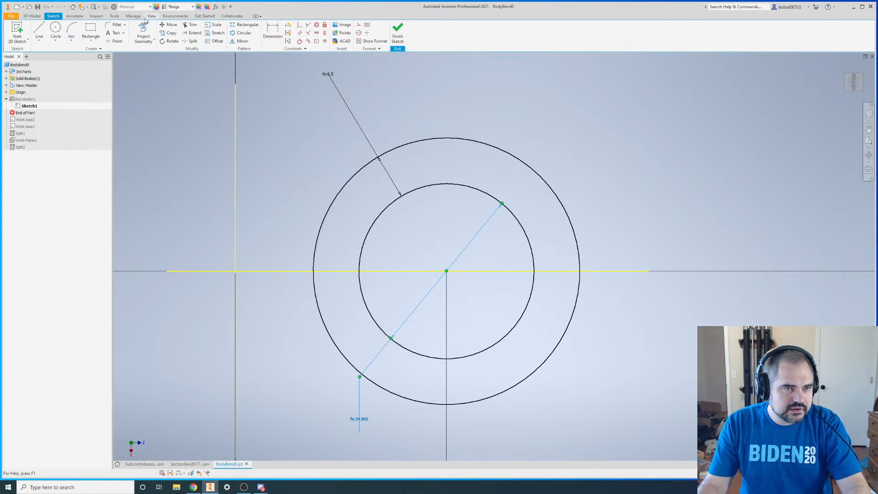
# - Open the part's parameters table and enlarge its window to show more rows
pyautogui.click(133, 16)
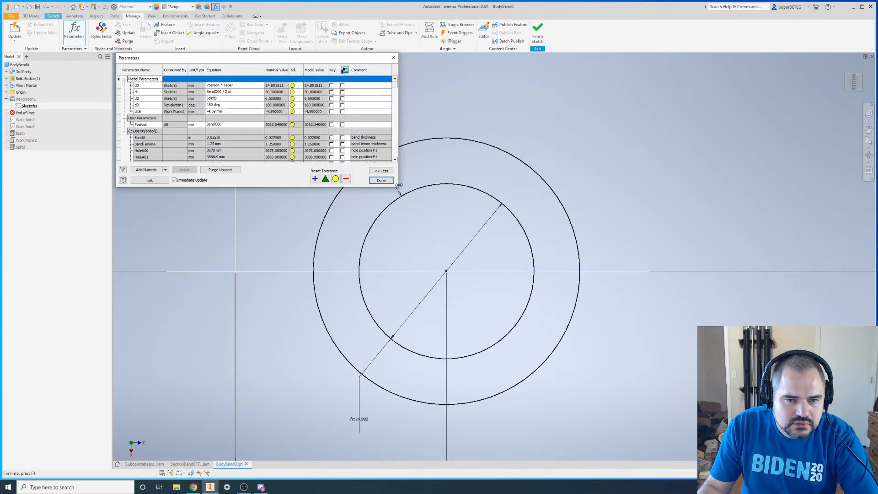
pyautogui.moveTo(397, 189); pyautogui.dragTo(394, 300)
pyautogui.moveTo(404, 446); pyautogui.dragTo(426, 445)
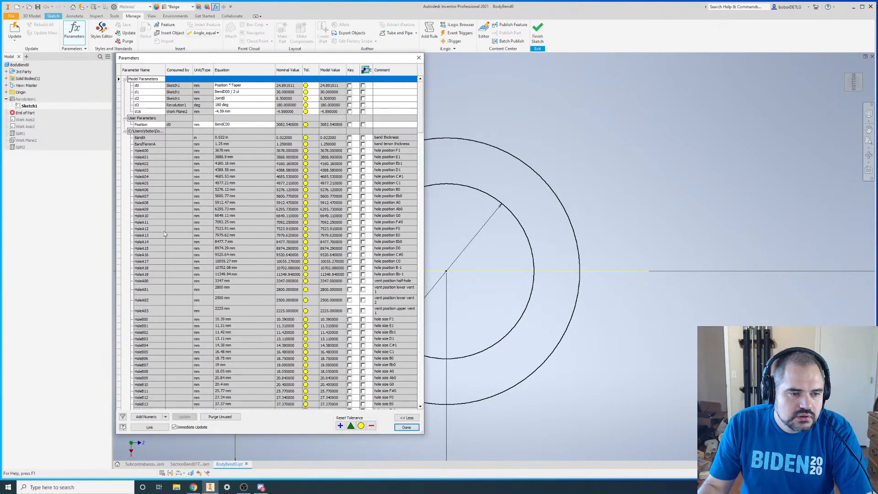
# - Review the model, user and linked parameters, including the hole positions, hole sizes and pad sizes, then close the table
pyautogui.scroll(-2, 154, 156)
pyautogui.scroll(-6, 151, 120)
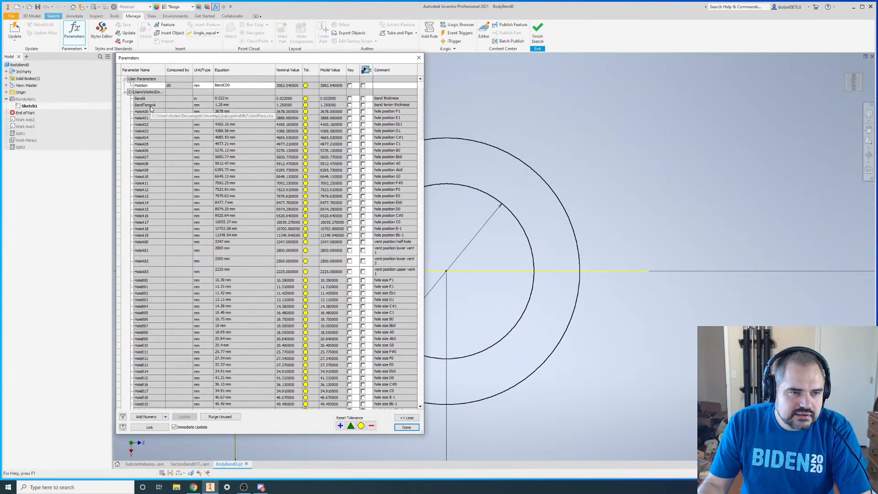
pyautogui.scroll(-6, 151, 123)
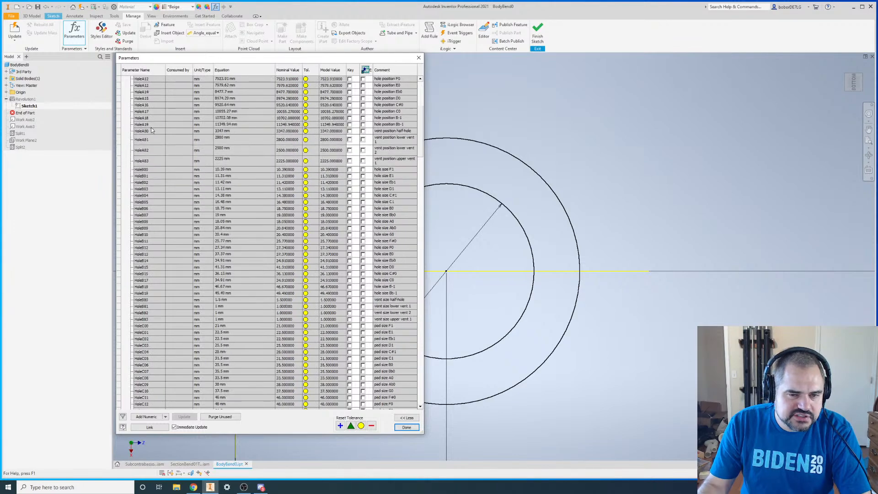
pyautogui.scroll(6, 152, 139)
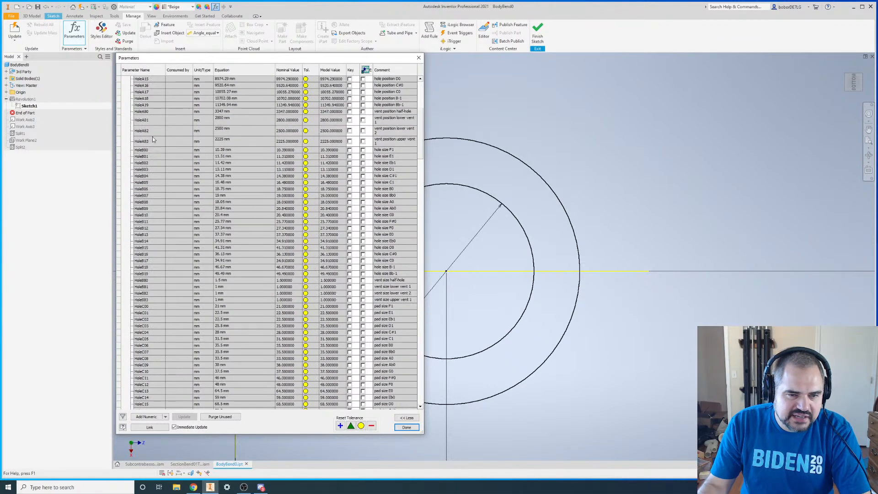
pyautogui.scroll(3, 153, 137)
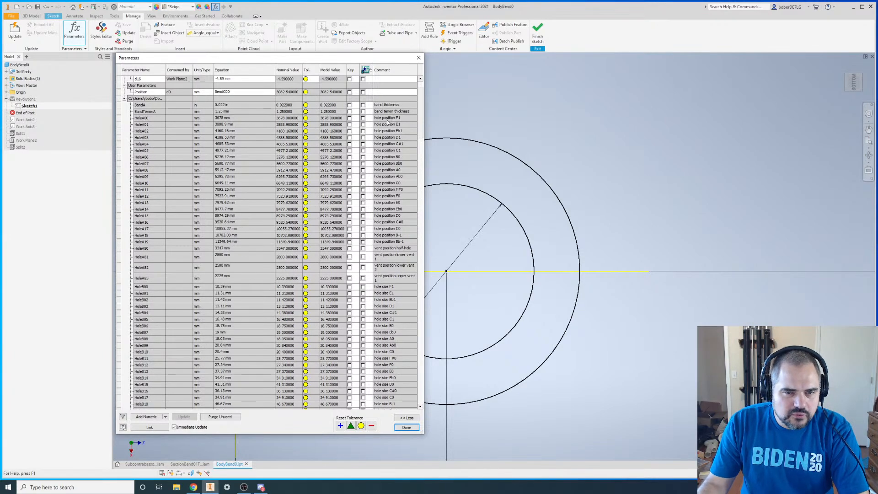
pyautogui.scroll(-7, 393, 229)
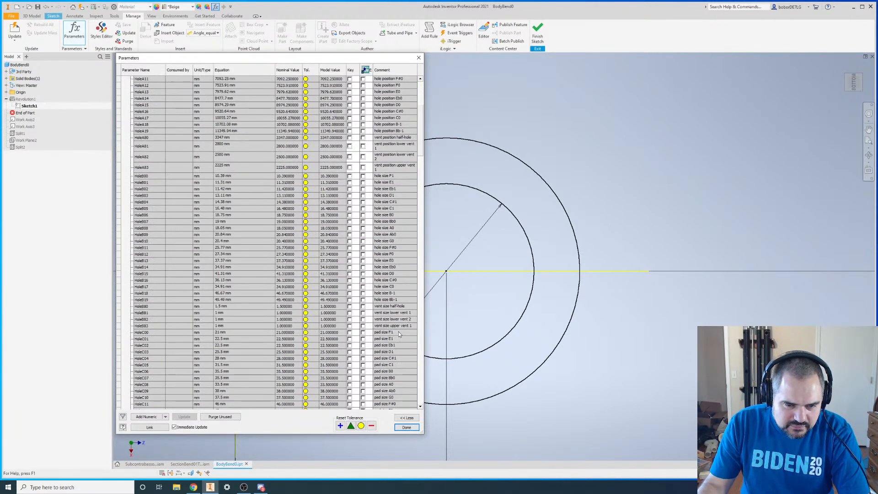
pyautogui.scroll(-3, 422, 132)
pyautogui.moveTo(423, 131); pyautogui.dragTo(405, 381)
pyautogui.moveTo(396, 350); pyautogui.dragTo(411, 88)
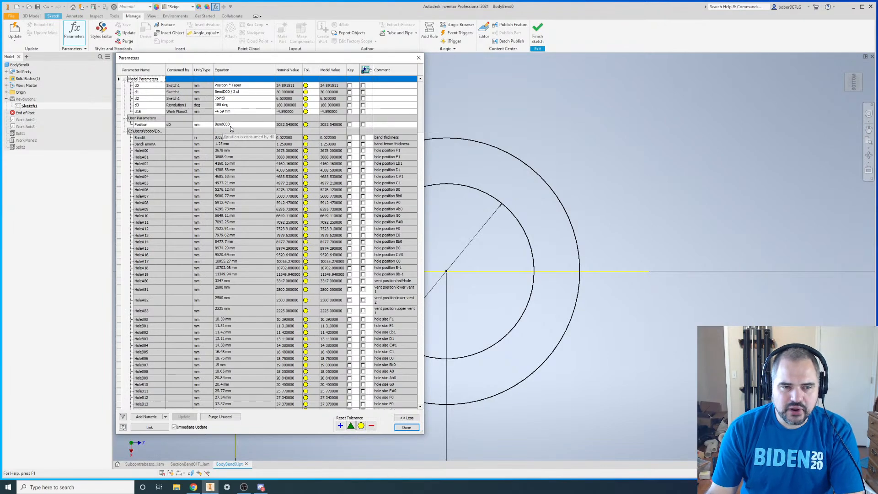
pyautogui.scroll(-3, 232, 249)
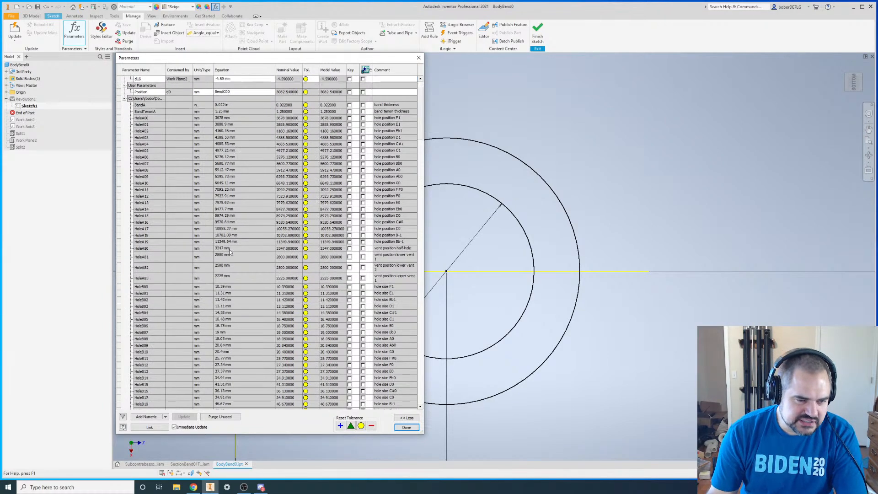
pyautogui.scroll(-8, 230, 252)
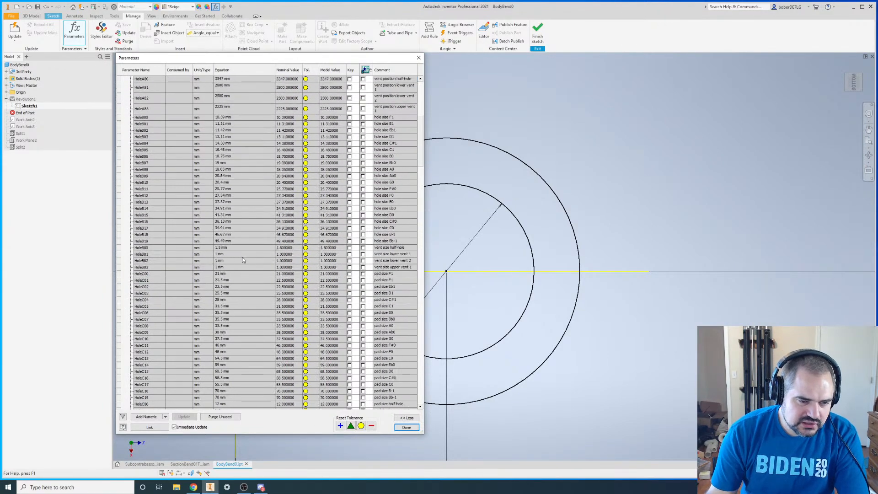
pyautogui.moveTo(421, 165); pyautogui.dragTo(420, 77)
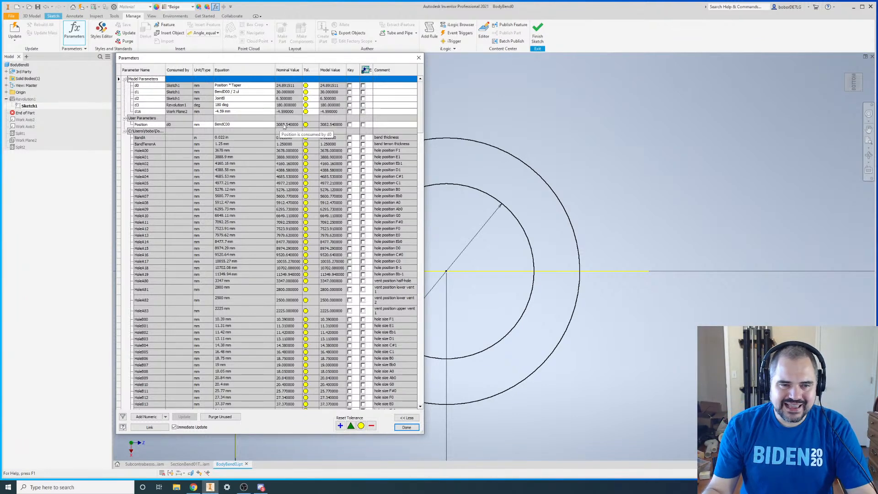
pyautogui.click(419, 58)
# - Recheck the Position term in the inner circle's diameter equation and close the dimension without editing it
pyautogui.scroll(3, 334, 202)
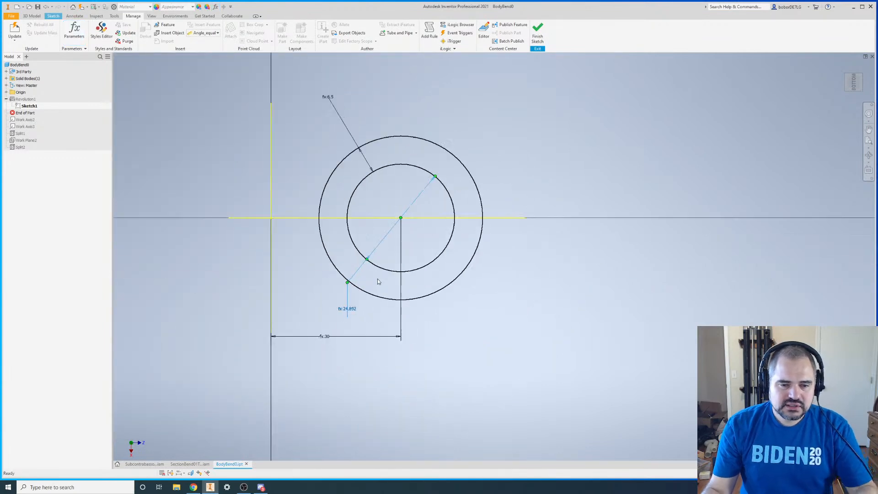
pyautogui.scroll(-3, 359, 257)
pyautogui.doubleClick(373, 237)
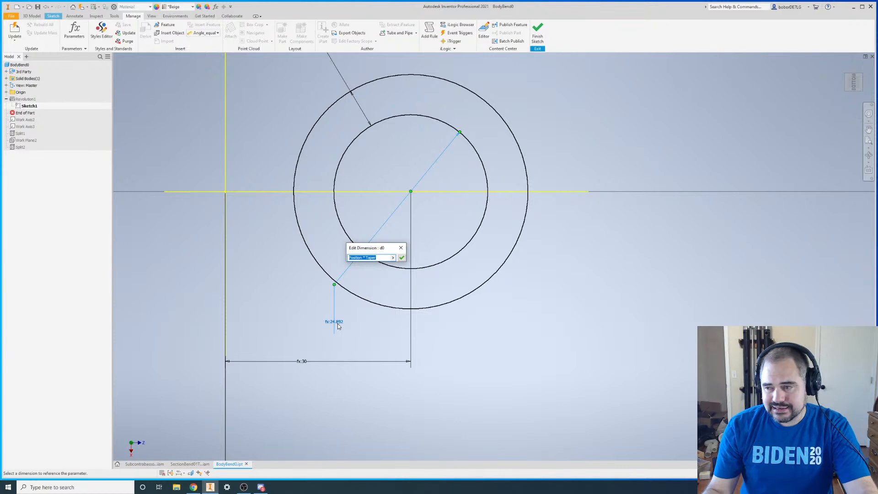
pyautogui.doubleClick(360, 257)
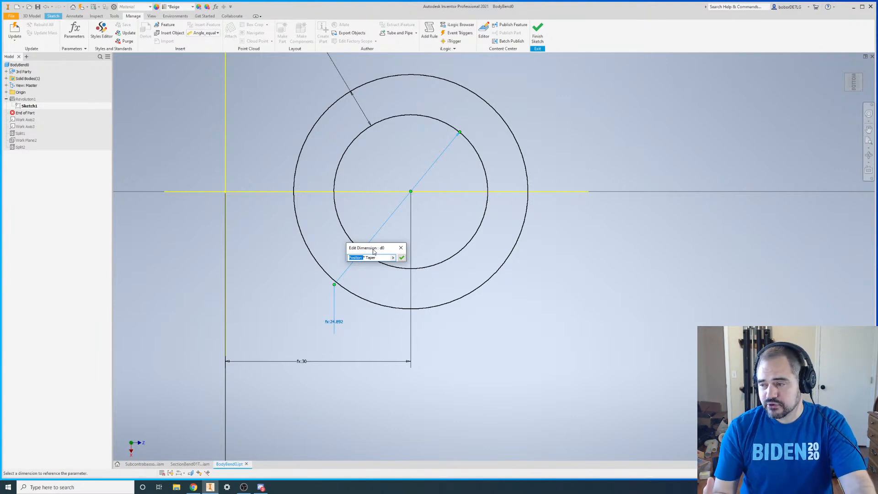
pyautogui.click(401, 249)
# - Check the equations behind the wall thickness and the offset from the revolve axis to the circles' centre
pyautogui.scroll(-3, 424, 254)
pyautogui.scroll(2, 387, 190)
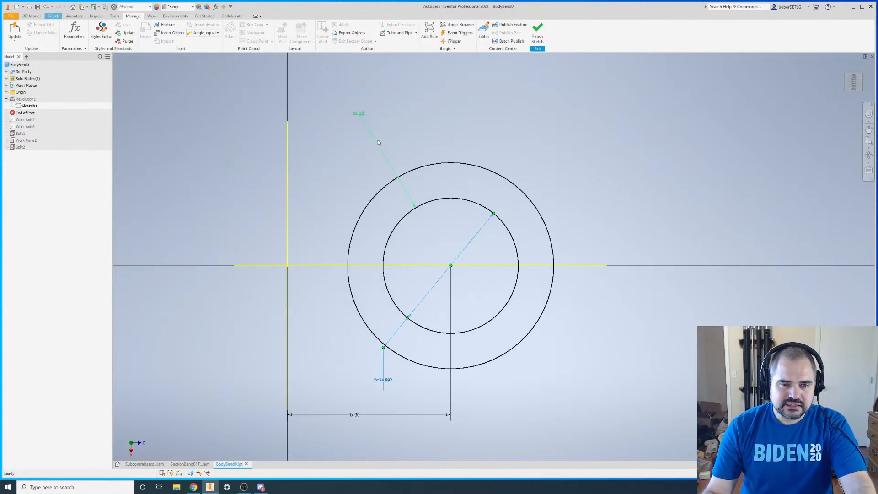
pyautogui.doubleClick(377, 142)
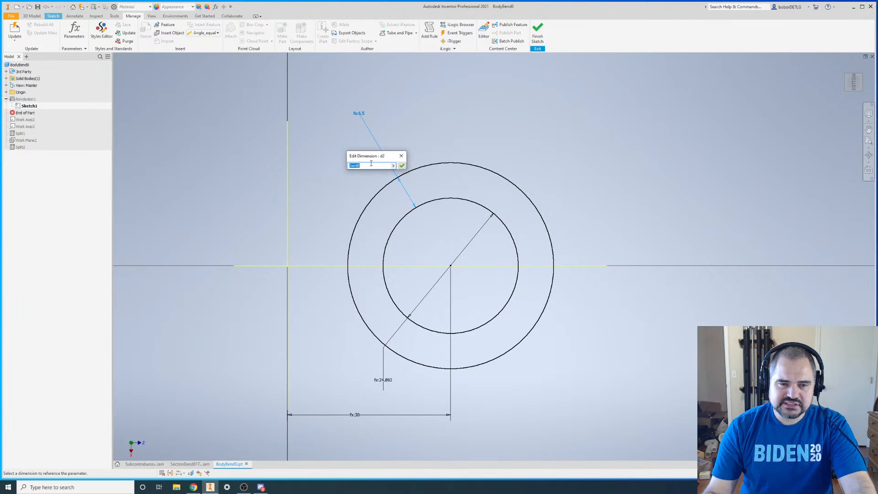
pyautogui.click(398, 156)
pyautogui.doubleClick(357, 415)
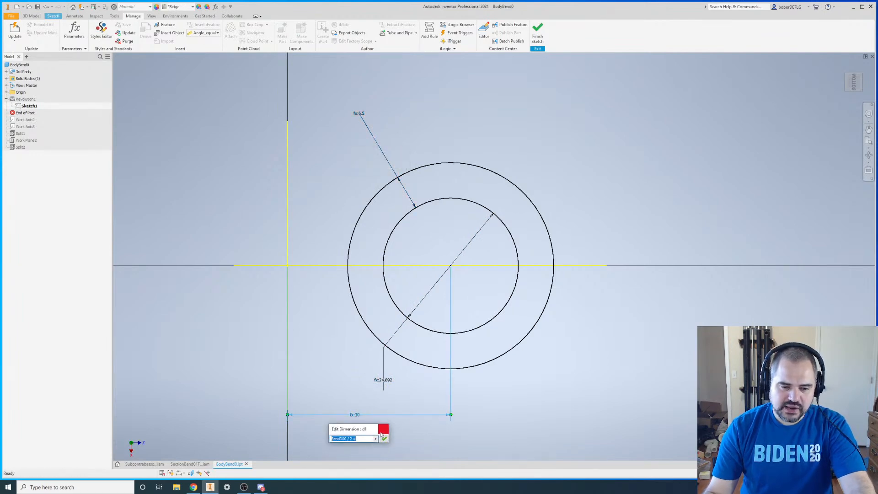
pyautogui.click(382, 430)
# - Finish the revolve profile sketch and return to the BodyBend0 solid model
pyautogui.rightClick(650, 344)
pyautogui.click(649, 345)
pyautogui.click(643, 345)
pyautogui.rightClick(634, 344)
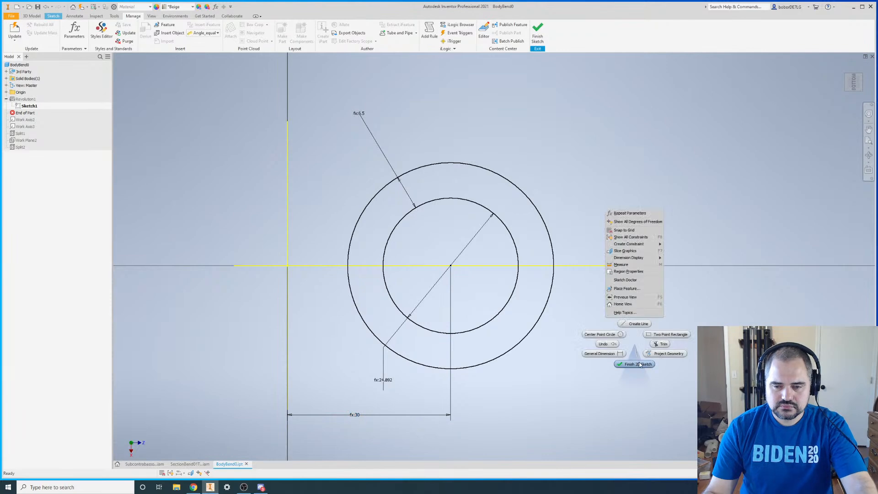
pyautogui.click(640, 363)
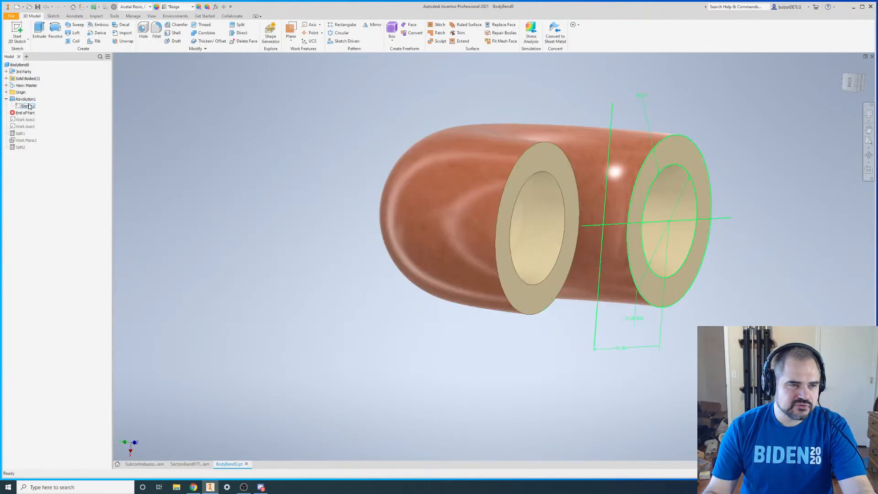
# - Reopen Revolution1 and preview it with a 360 deg angle, keeping the original 180 deg revolve
pyautogui.rightClick(29, 107)
pyautogui.click(31, 145)
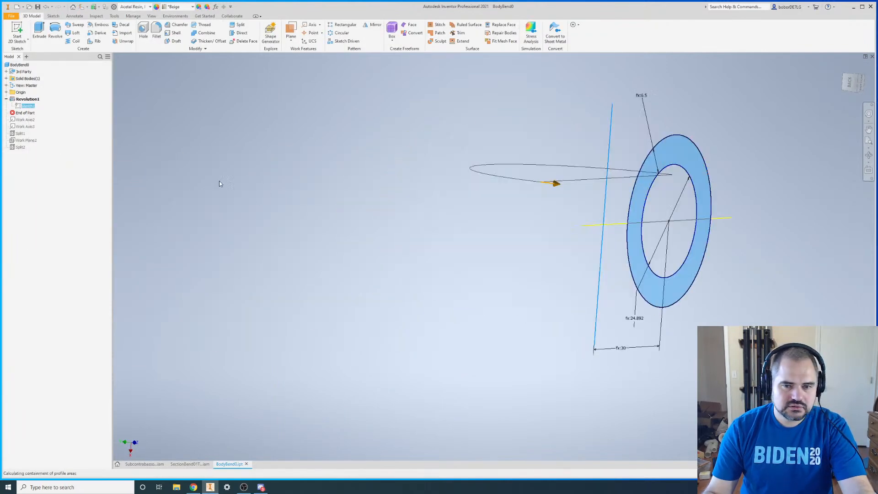
pyautogui.keyDown('shift'); pyautogui.moveTo(520, 256); pyautogui.dragTo(511, 299, button='middle'); pyautogui.keyUp('shift')
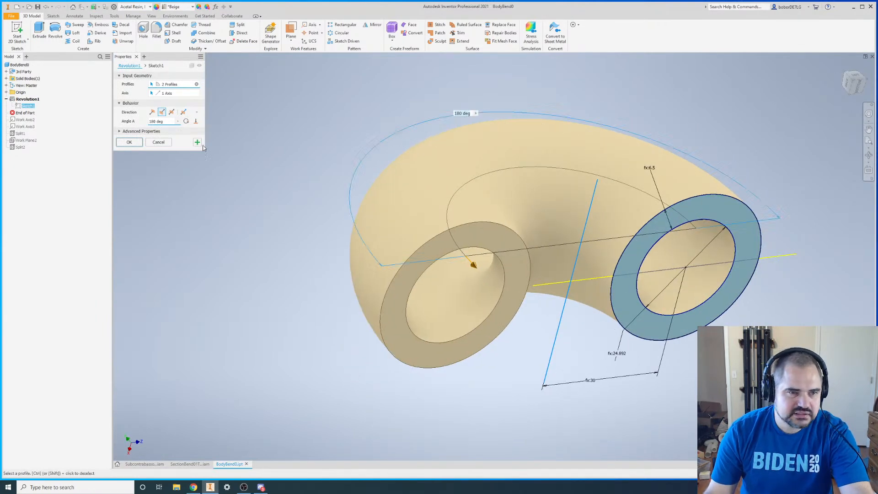
pyautogui.write('90')
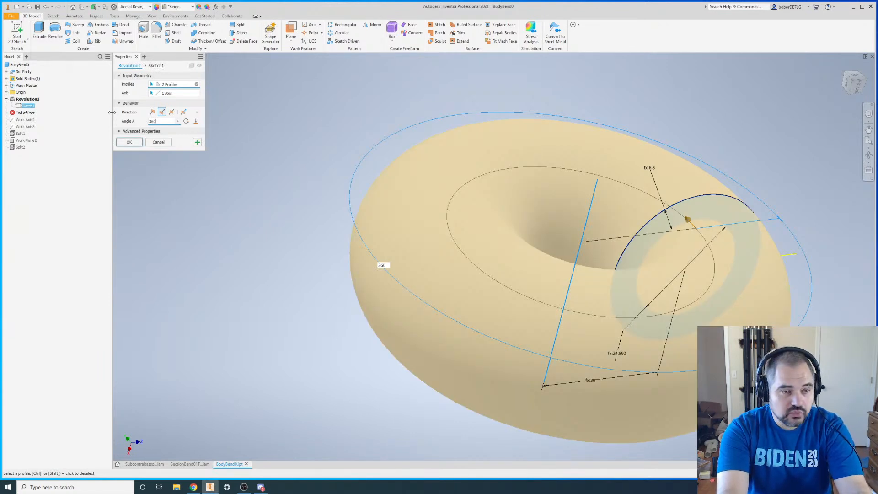
pyautogui.click(124, 143)
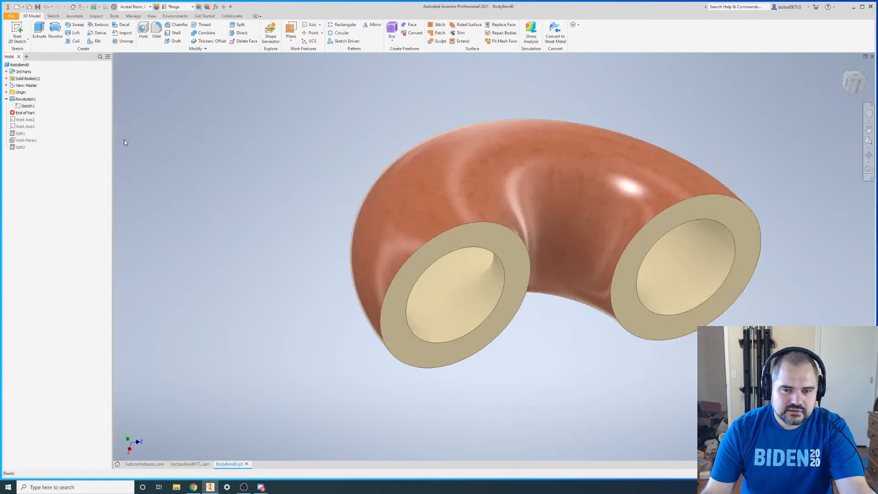
# - Move the end-of-part marker below Work Axis3 to restore both work axes, and select the two axes together
pyautogui.rightClick(22, 121)
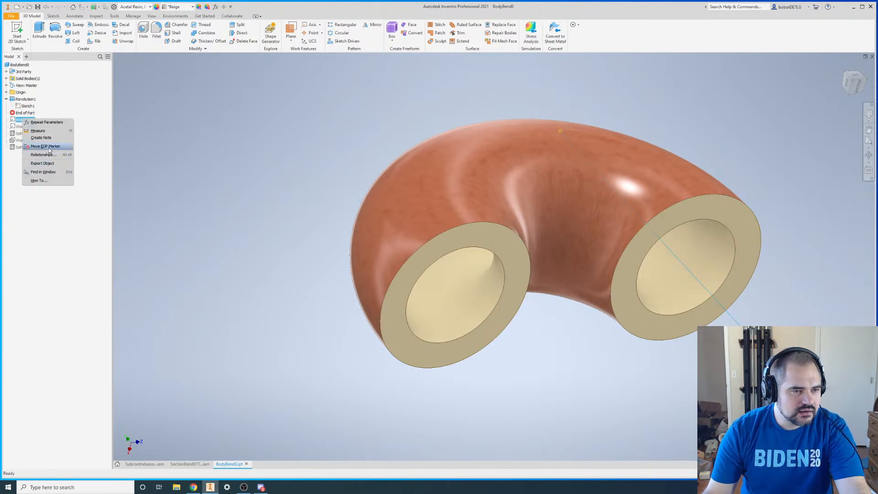
pyautogui.click(47, 146)
pyautogui.rightClick(28, 126)
pyautogui.click(46, 155)
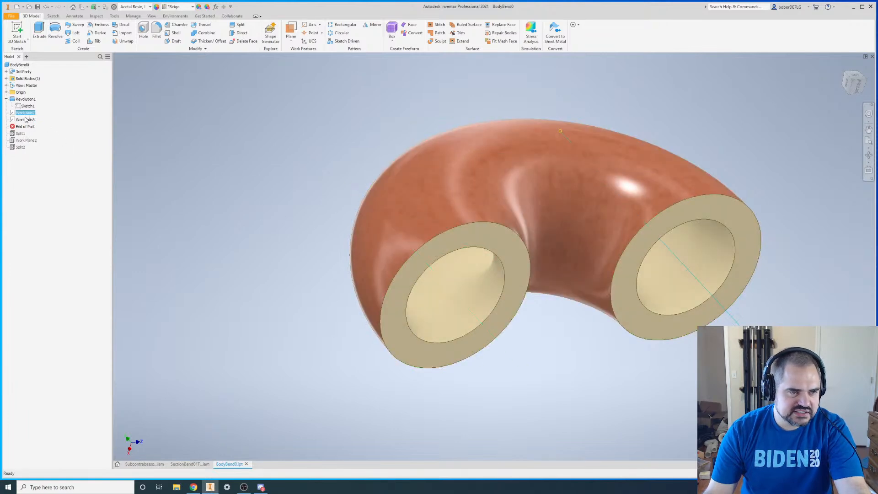
pyautogui.keyDown('ctrl'); pyautogui.click(26, 120); pyautogui.keyUp('ctrl')
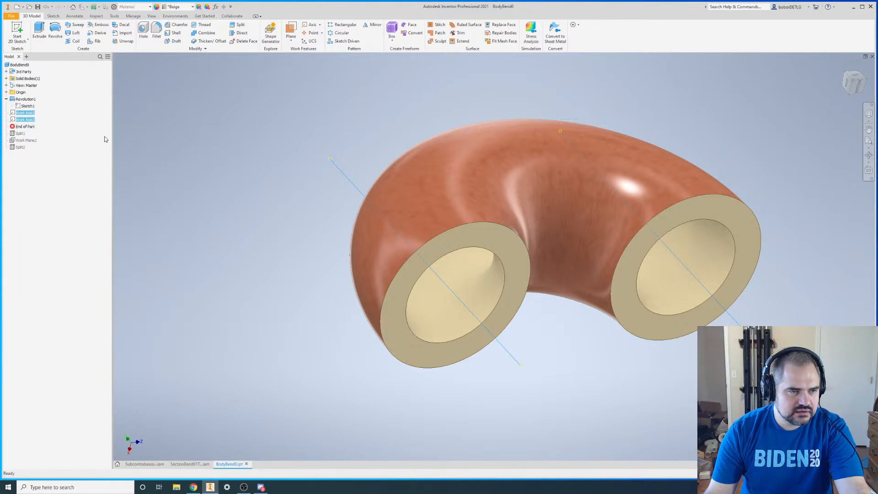
# - Move the end-of-part marker below Split1, Work Plane2 and Split2 in turn to restore the remaining BodyBend0 features
pyautogui.click(246, 127)
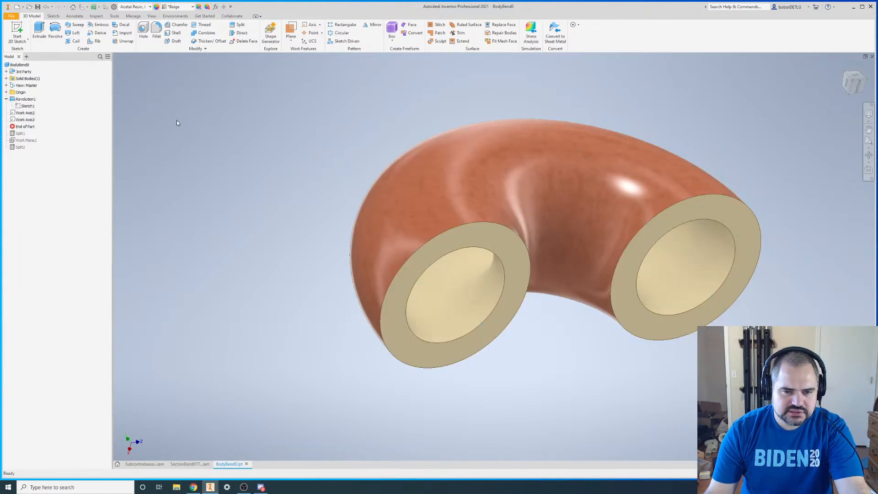
pyautogui.rightClick(20, 133)
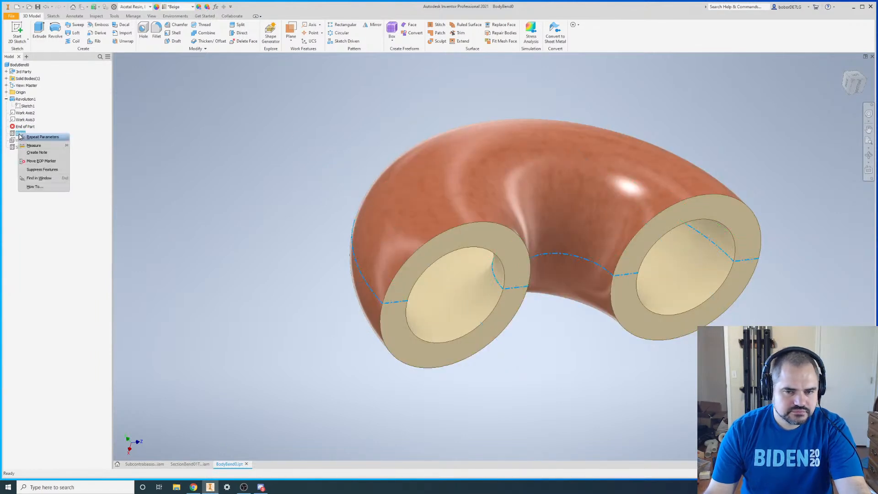
pyautogui.click(41, 161)
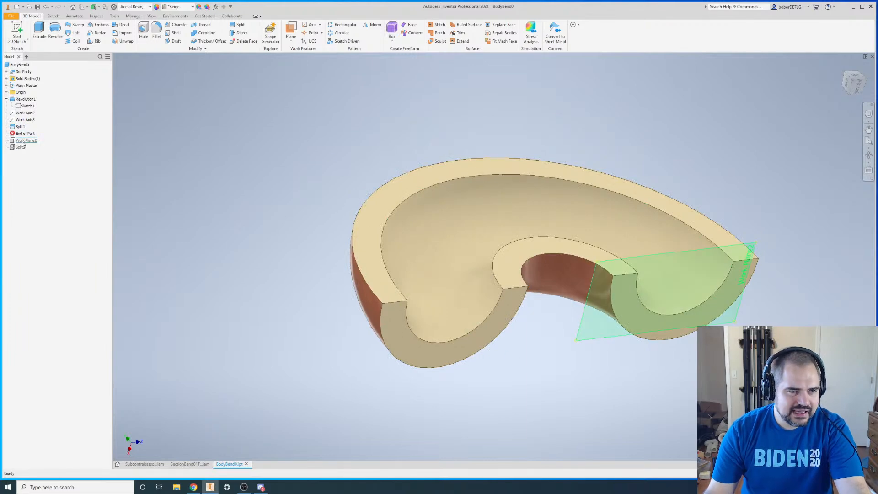
pyautogui.rightClick(23, 140)
pyautogui.click(44, 168)
pyautogui.rightClick(21, 146)
pyautogui.click(50, 174)
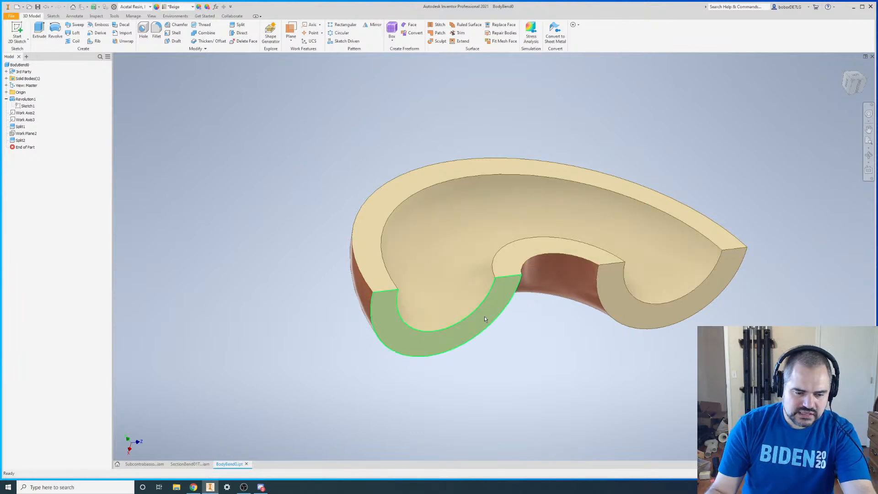
# - Inspect the outside and cut faces of the half bend, then close BodyBend0 and the tube bend subassembly to return to the full instrument
pyautogui.press('F4')
pyautogui.moveTo(434, 326); pyautogui.dragTo(450, 231)
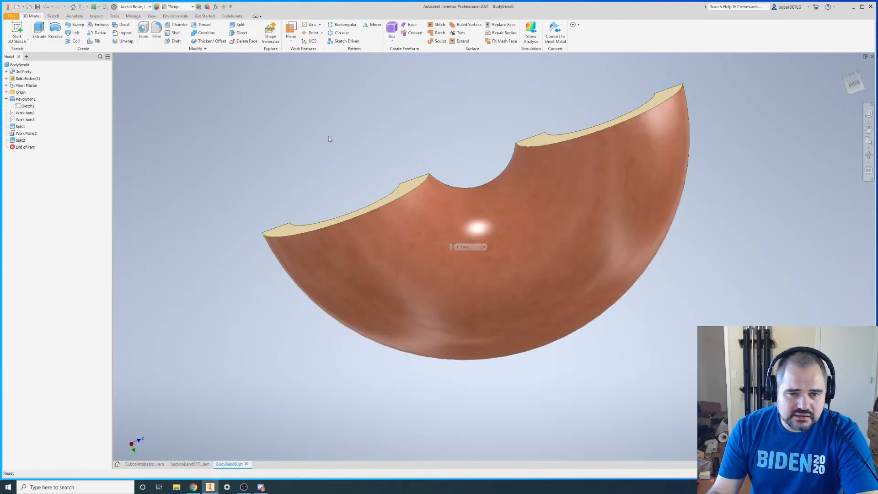
pyautogui.press('F4')
pyautogui.moveTo(517, 153); pyautogui.dragTo(459, 242)
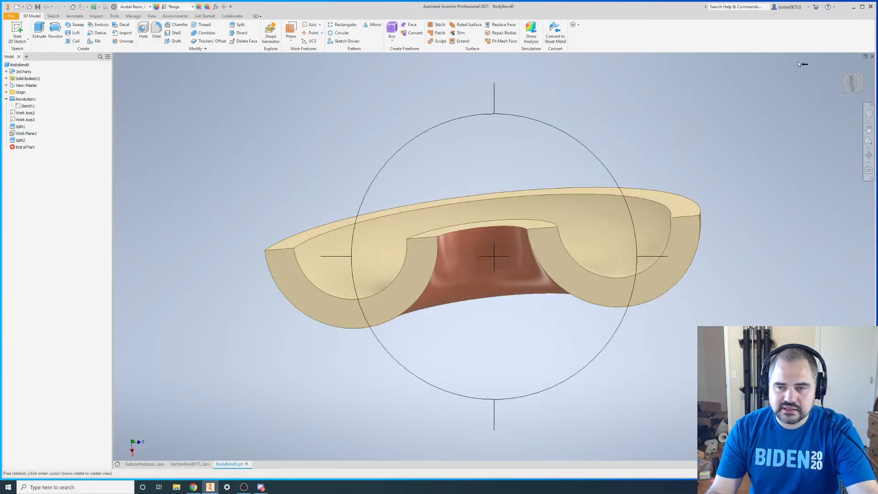
pyautogui.click(873, 56)
pyautogui.click(378, 258)
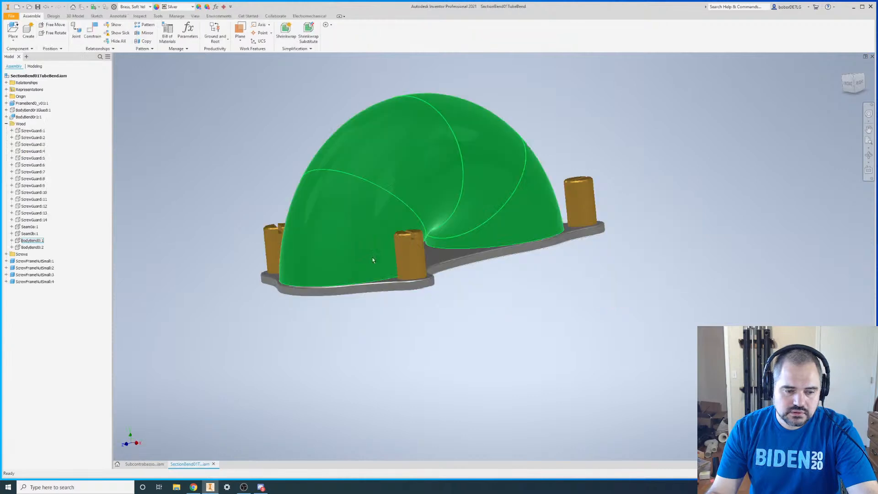
pyautogui.click(872, 56)
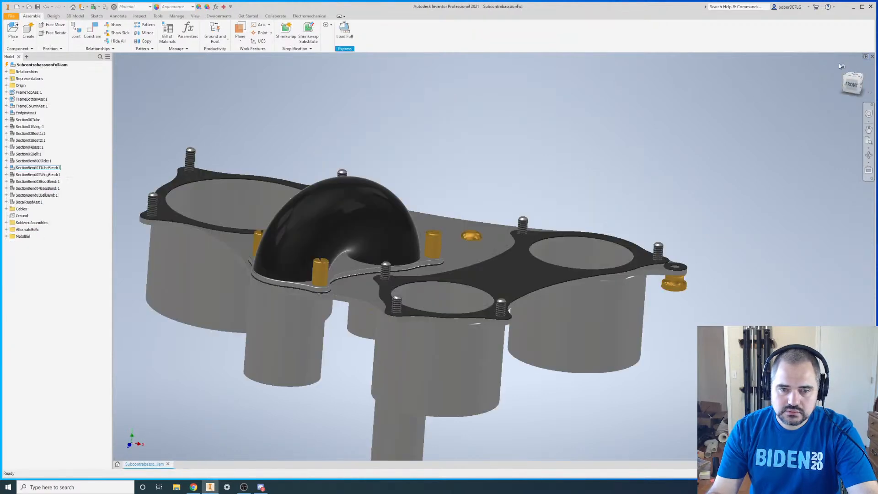
# - Examine the full instrument around the top frame with the black bend installed and at the bottom frame
pyautogui.scroll(-3, 416, 188)
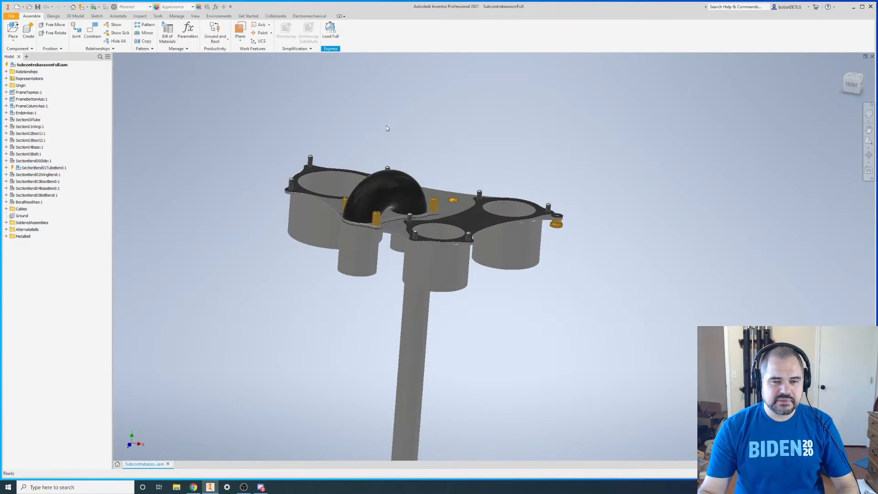
pyautogui.scroll(3, 421, 169)
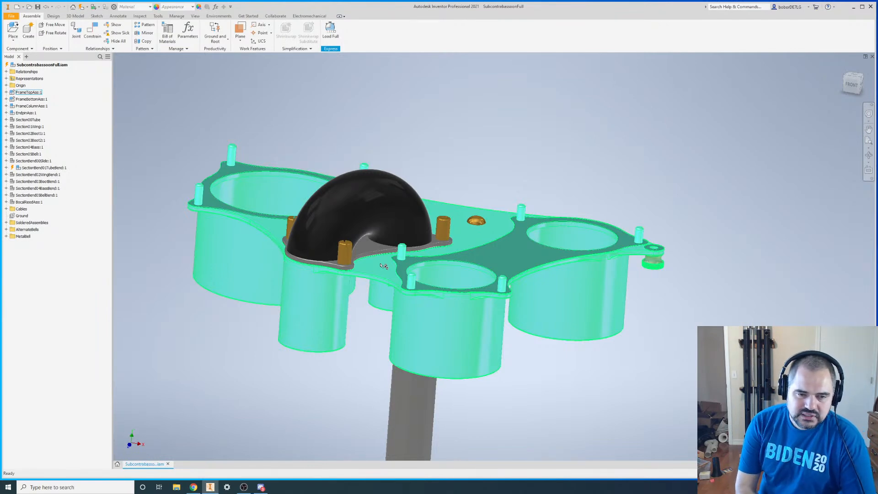
pyautogui.scroll(-5, 479, 147)
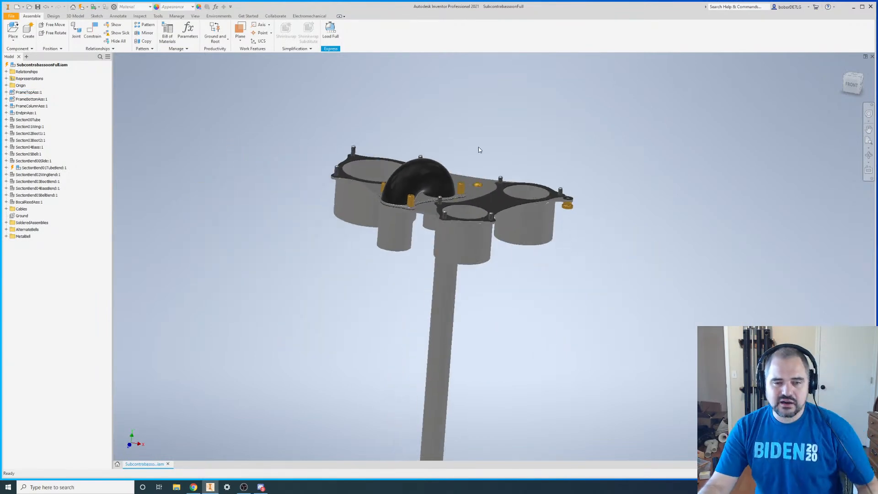
pyautogui.scroll(-2, 445, 92)
pyautogui.scroll(7, 446, 92)
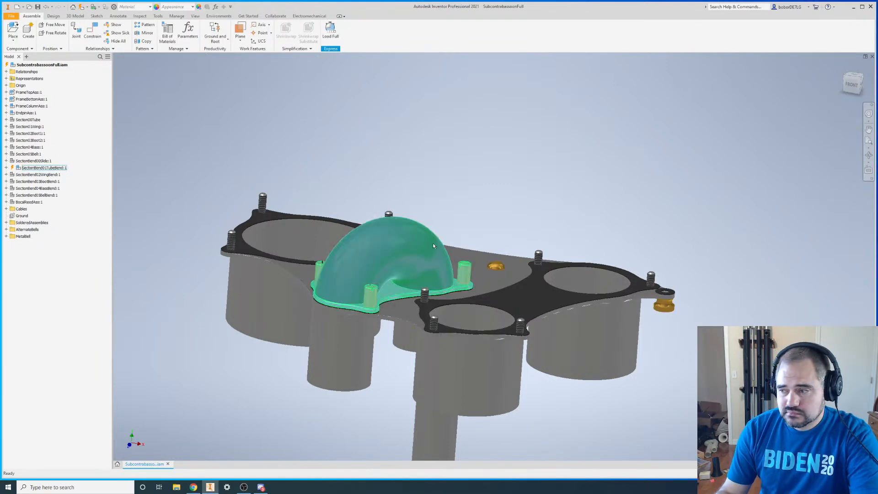
pyautogui.scroll(-10, 466, 215)
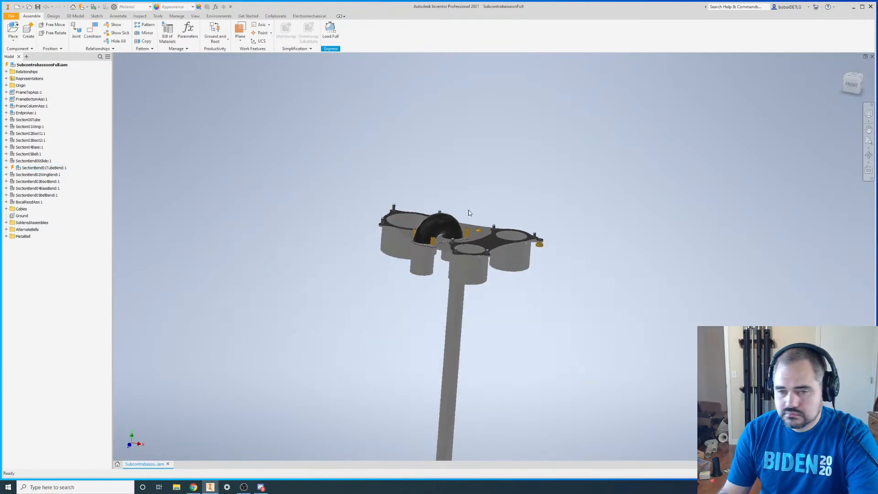
pyautogui.scroll(10, 442, 376)
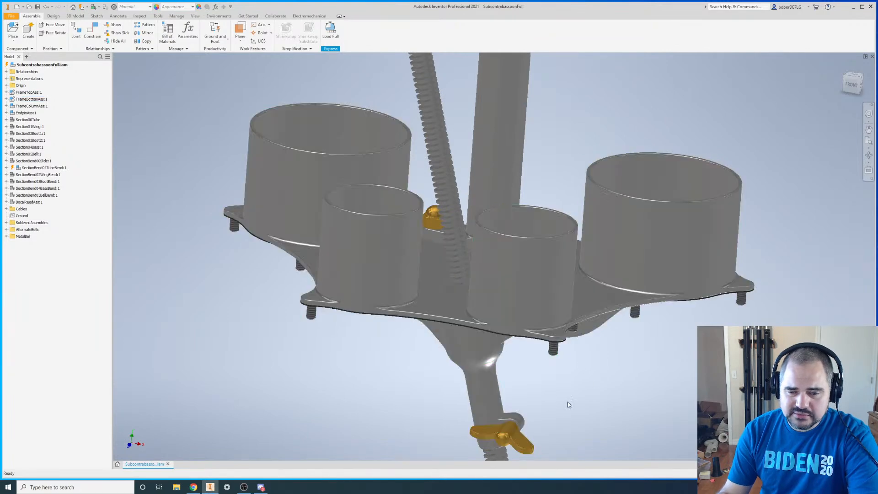
pyautogui.scroll(-10, 410, 396)
pyautogui.scroll(10, 405, 265)
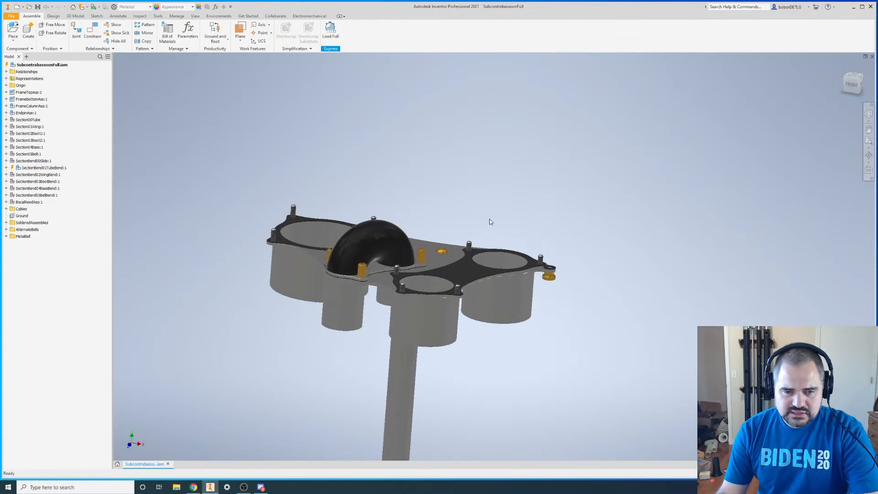
pyautogui.keyDown('shift'); pyautogui.moveTo(476, 229); pyautogui.dragTo(454, 242, button='middle'); pyautogui.keyUp('shift')
pyautogui.scroll(-4, 470, 231)
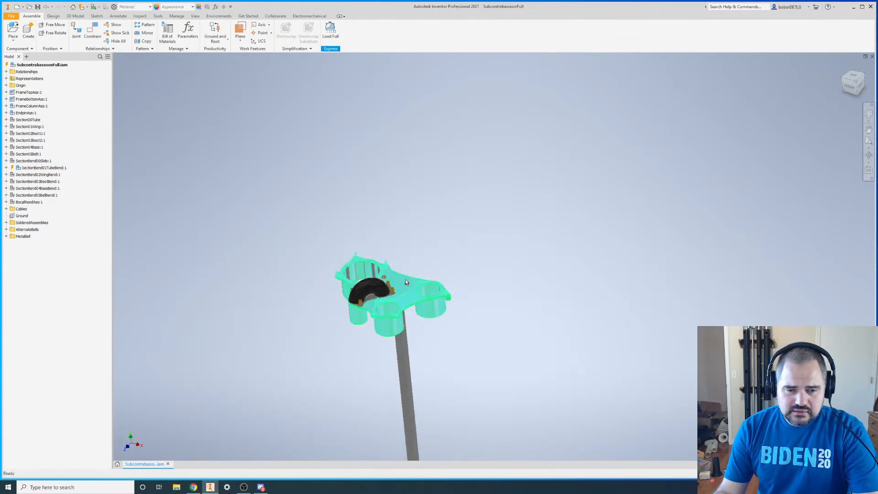
pyautogui.scroll(5, 381, 296)
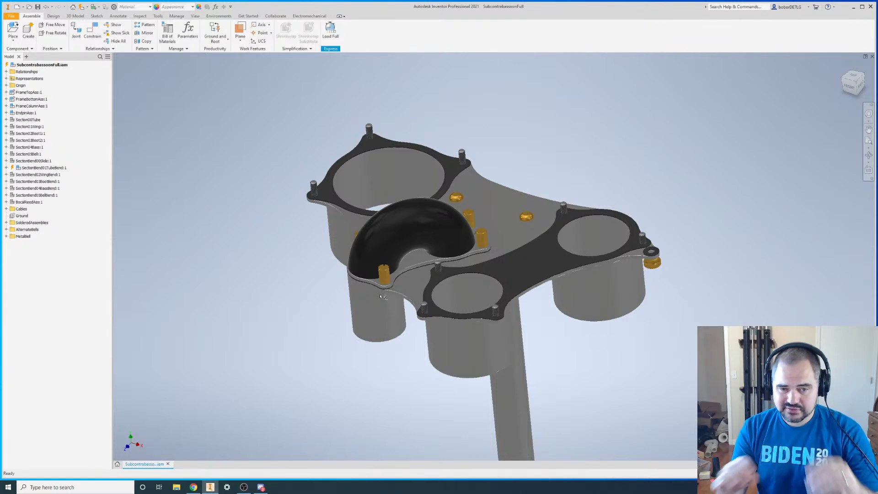
# - Examine how the black tube bend sits on the top frame, both close up and against the whole instrument
pyautogui.click(359, 246)
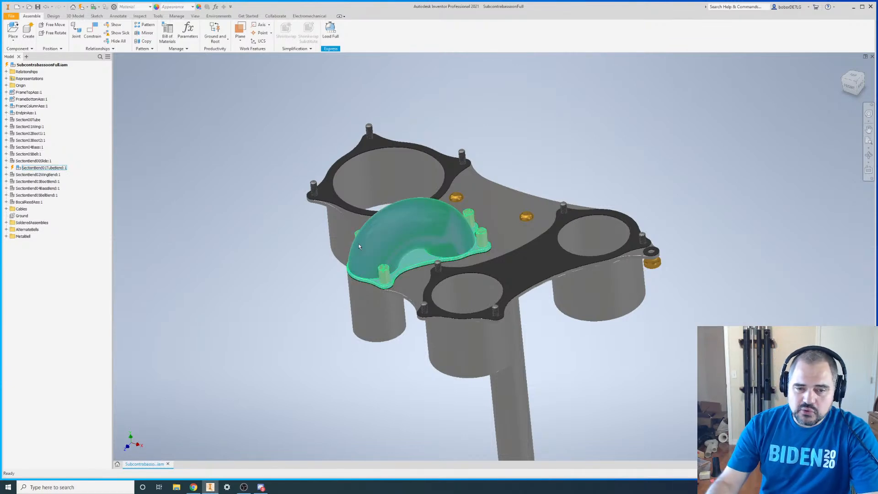
pyautogui.moveTo(368, 255)
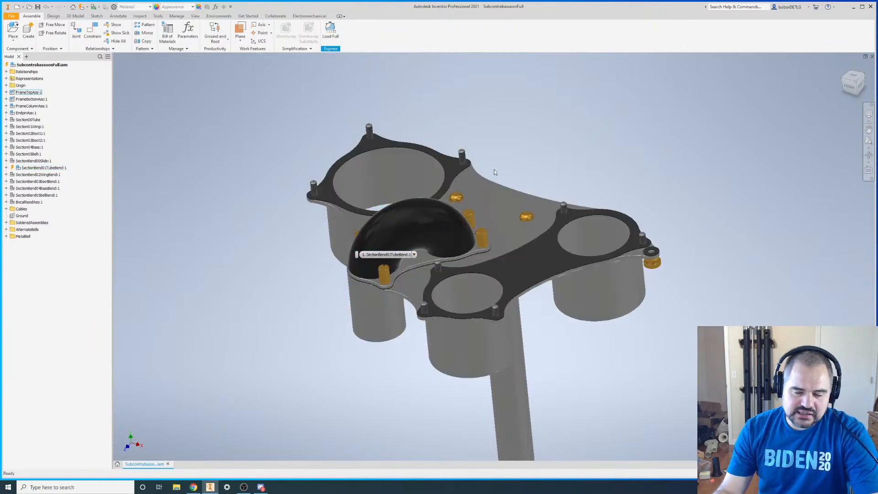
pyautogui.scroll(3, 414, 149)
pyautogui.scroll(-4, 423, 164)
pyautogui.scroll(-2, 408, 201)
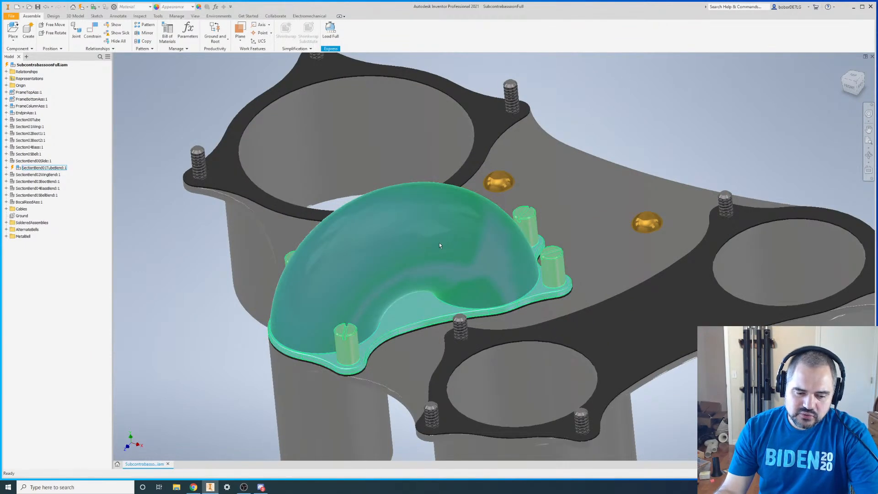
pyautogui.moveTo(439, 245)
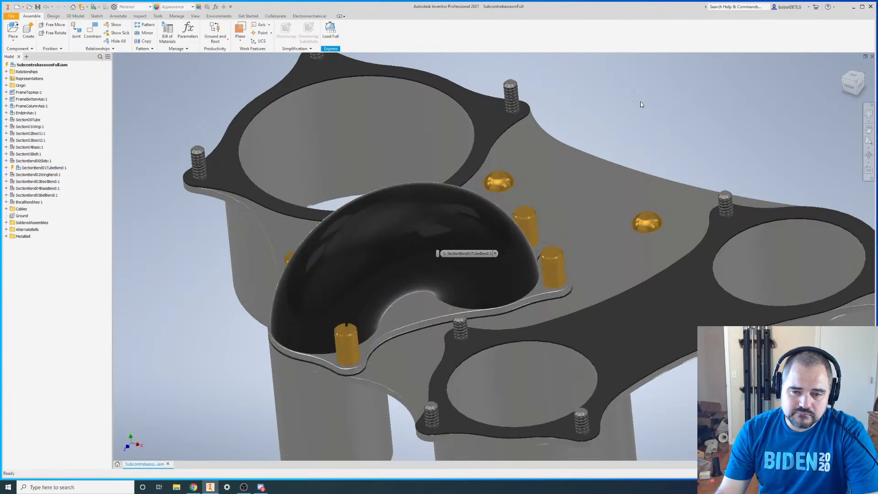
pyautogui.scroll(-5, 575, 114)
pyautogui.scroll(6, 565, 119)
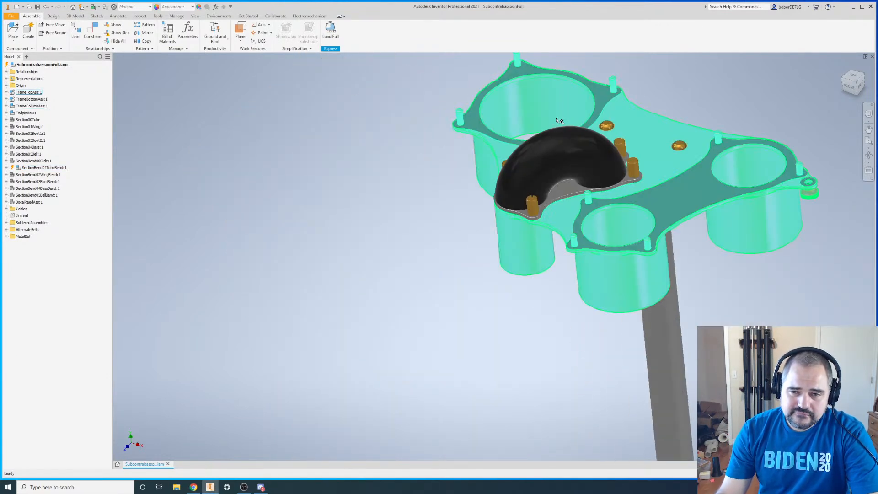
pyautogui.scroll(-2, 538, 145)
pyautogui.scroll(-3, 538, 146)
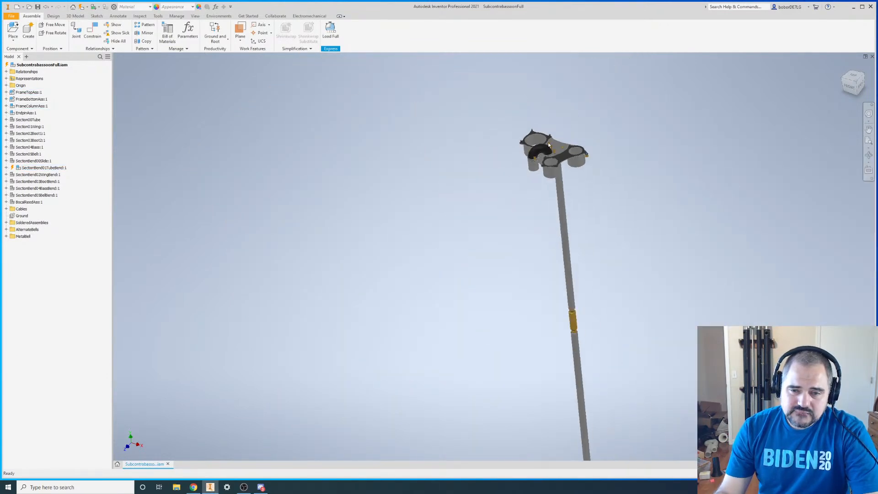
pyautogui.scroll(9, 484, 210)
pyautogui.scroll(-2, 459, 231)
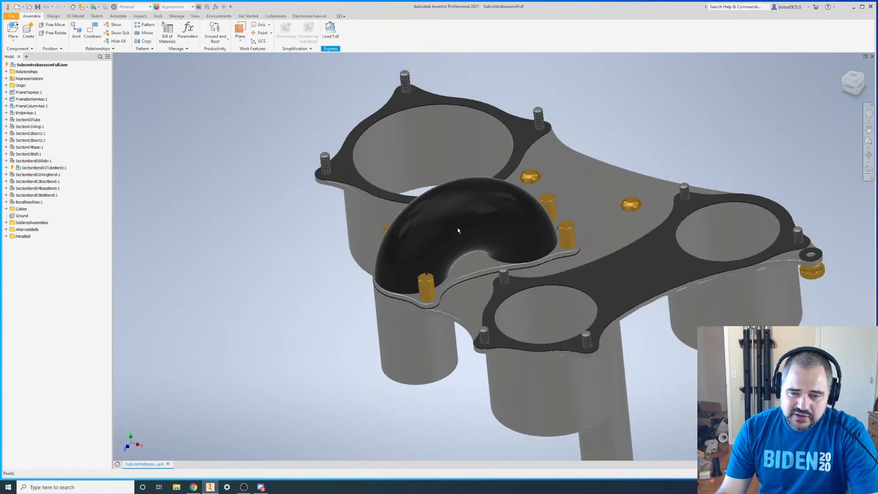
pyautogui.scroll(4, 457, 229)
pyautogui.scroll(-6, 454, 229)
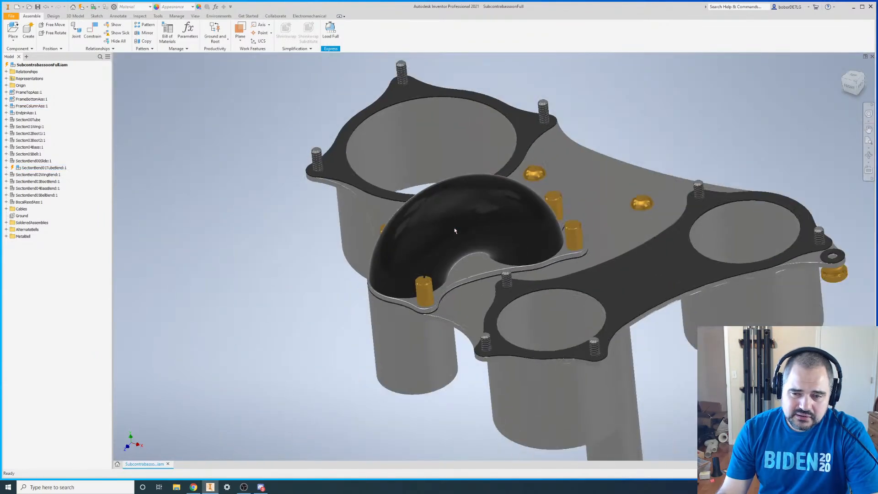
pyautogui.scroll(-5, 454, 230)
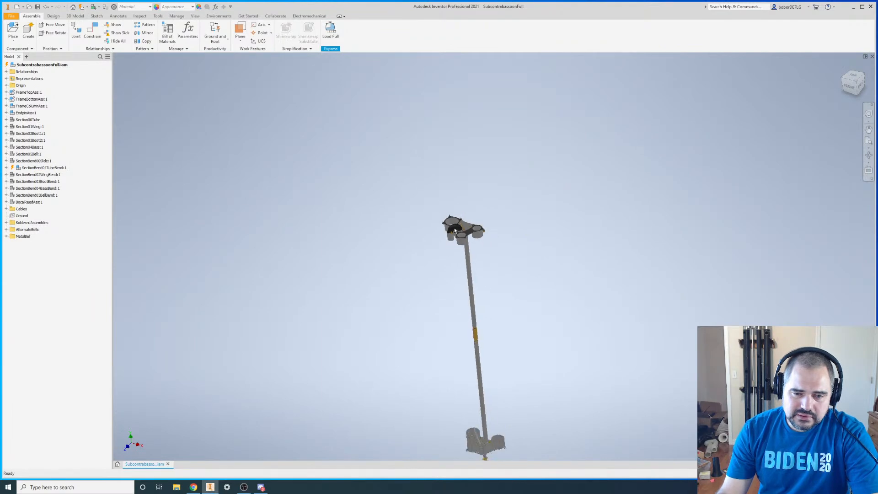
pyautogui.scroll(2, 454, 230)
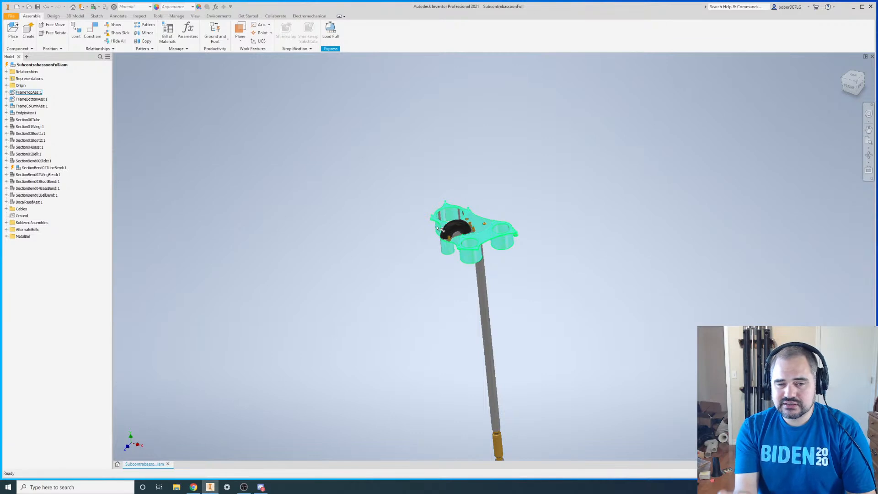
# - Open the SectionBend01TubeBend subassembly from the full instrument in its own window
pyautogui.press('Escape')
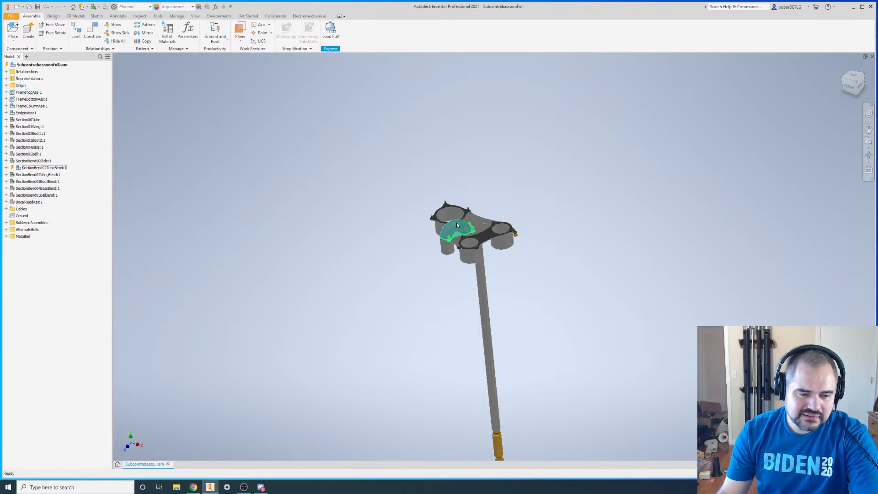
pyautogui.scroll(-3, 486, 223)
pyautogui.click(425, 238)
pyautogui.rightClick(426, 237)
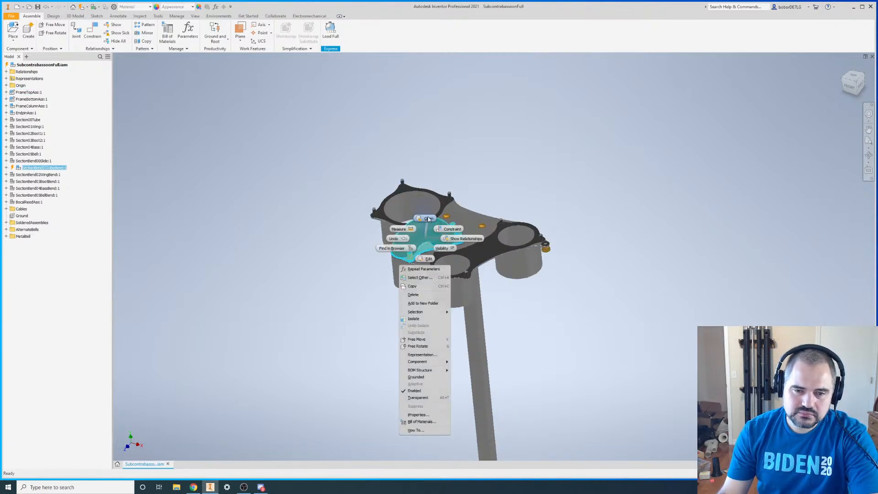
pyautogui.click(428, 219)
pyautogui.click(397, 264)
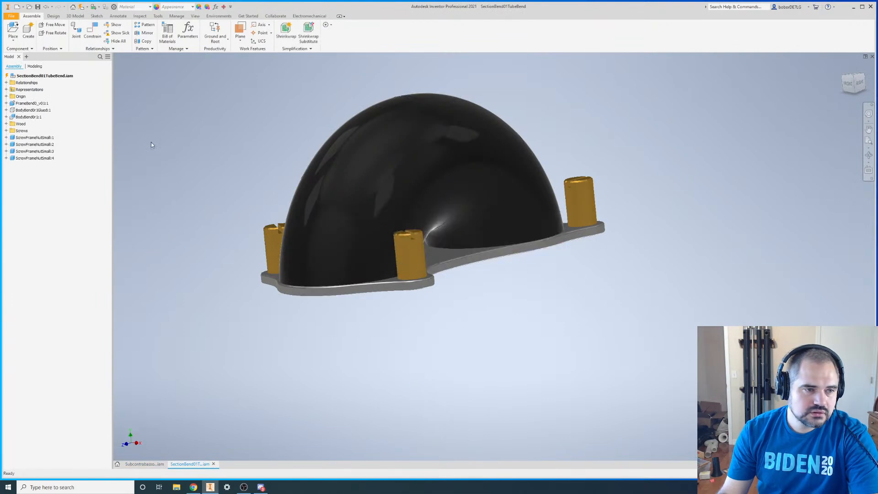
# - Rebuild everything in the tube bend subassembly and check its relationship problems in Design Doctor
pyautogui.click(177, 16)
pyautogui.click(42, 25)
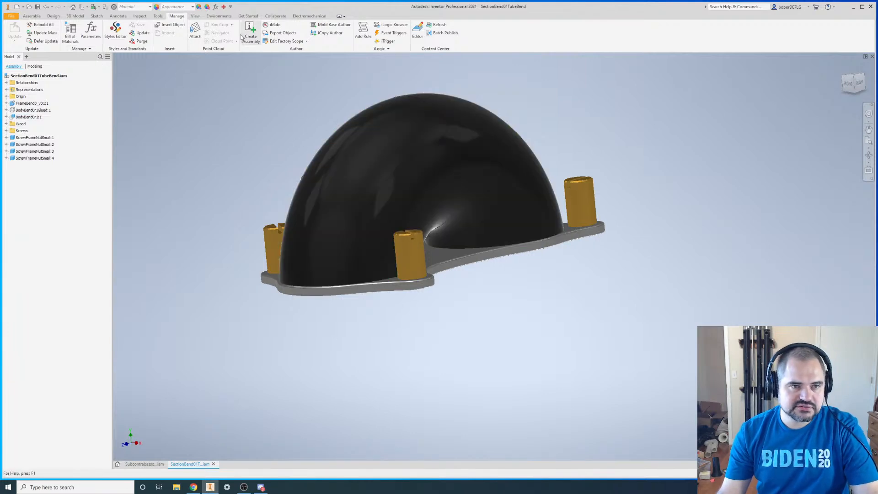
pyautogui.click(224, 7)
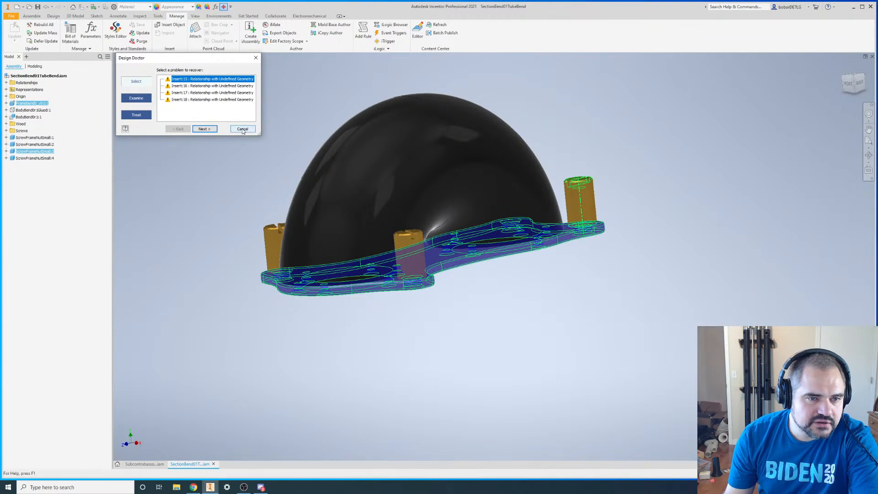
pyautogui.click(243, 129)
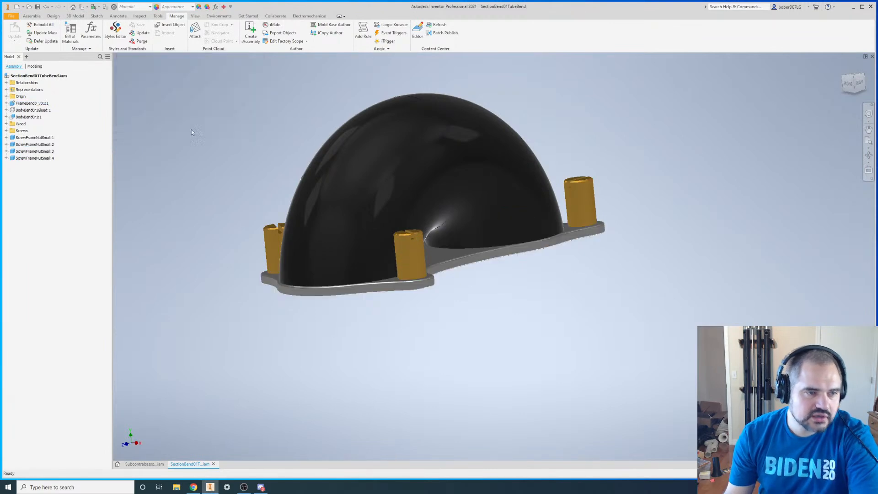
# - Locate the failed Insert constraints on the four ScrewFrameNutSmall components and delete the one on ScrewFrameNutSmall:4
pyautogui.click(6, 137)
pyautogui.click(6, 165)
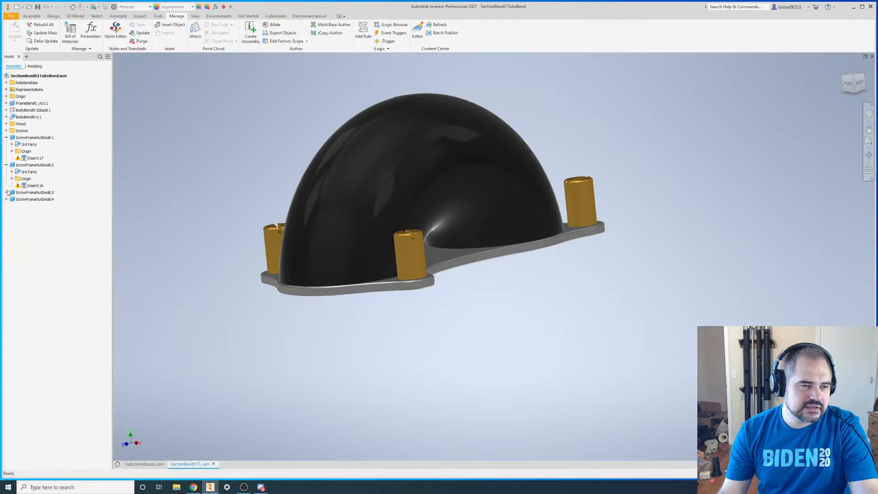
pyautogui.click(6, 192)
pyautogui.click(6, 220)
pyautogui.click(35, 240)
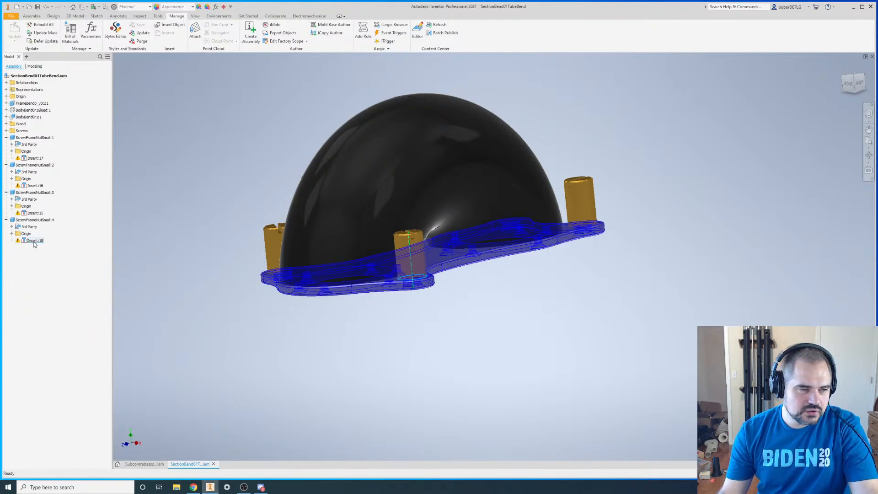
pyautogui.rightClick(34, 244)
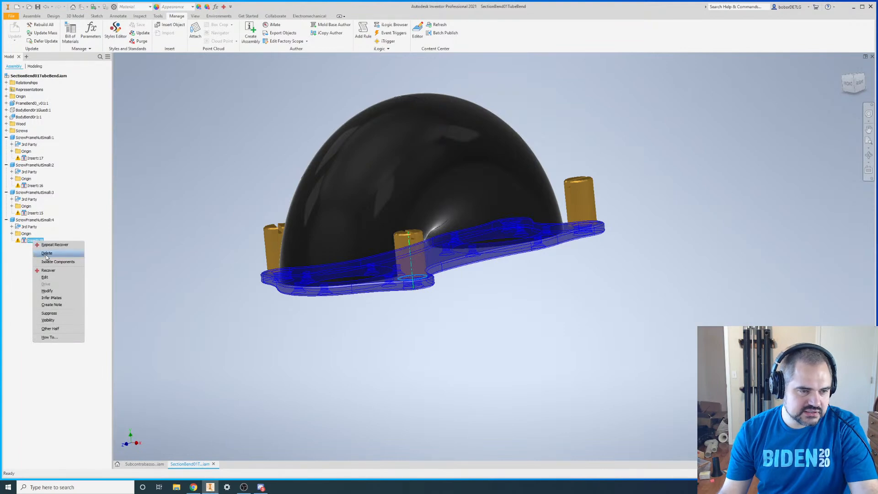
pyautogui.click(46, 253)
# - Delete the failed Insert constraints on ScrewFrameNutSmall:3, ScrewFrameNutSmall:2 and ScrewFrameNutSmall:1
pyautogui.click(28, 213)
pyautogui.rightClick(26, 213)
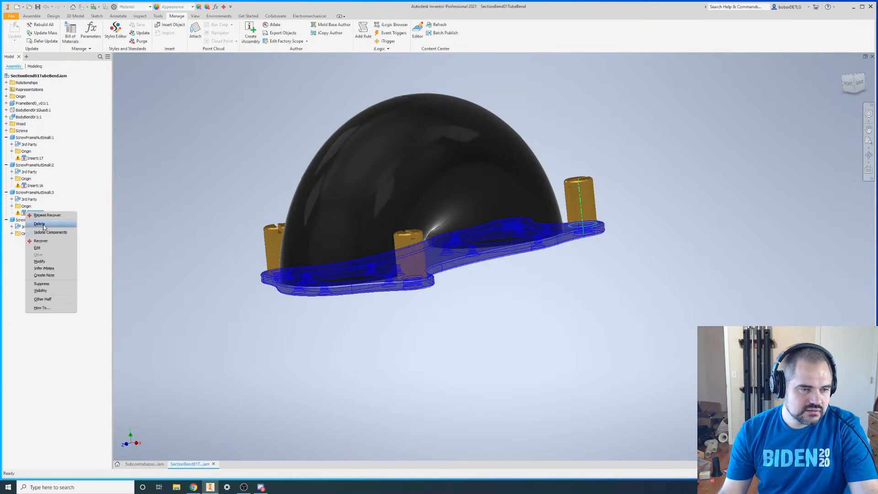
pyautogui.click(45, 222)
pyautogui.rightClick(31, 185)
pyautogui.click(44, 196)
pyautogui.click(35, 158)
pyautogui.rightClick(32, 159)
pyautogui.click(45, 171)
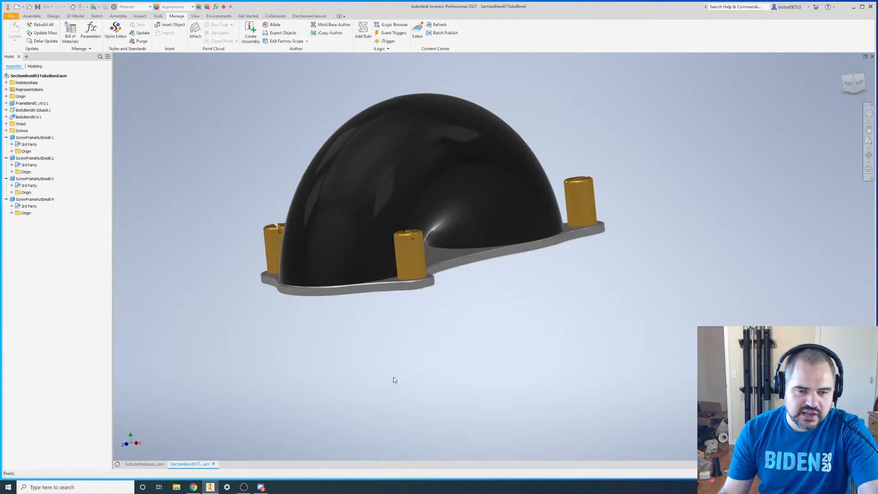
# - Move all four brass frame nuts away from the frame so they stand clear of its mounting holes
pyautogui.moveTo(411, 244); pyautogui.dragTo(478, 264)
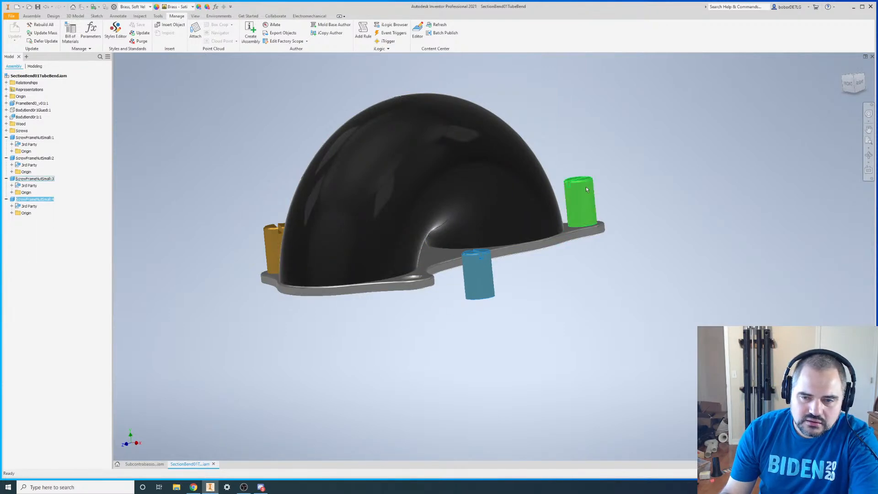
pyautogui.moveTo(586, 187); pyautogui.dragTo(615, 166)
pyautogui.moveTo(270, 238); pyautogui.dragTo(212, 226)
pyautogui.press('F4')
pyautogui.moveTo(551, 304); pyautogui.dragTo(541, 359)
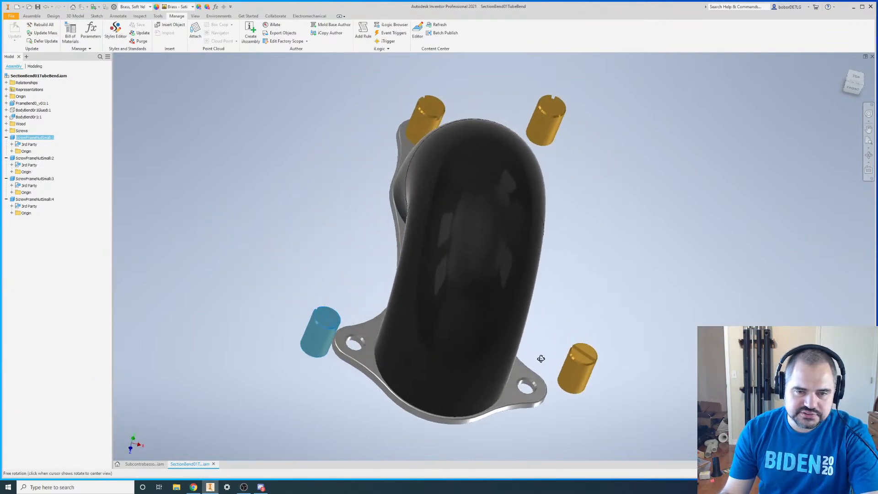
pyautogui.moveTo(420, 108); pyautogui.dragTo(341, 92)
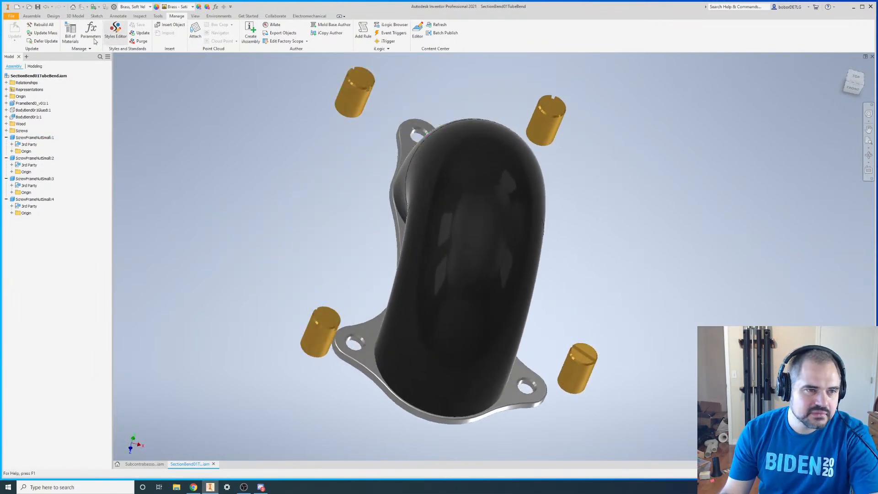
pyautogui.click(31, 16)
pyautogui.click(93, 32)
pyautogui.press('F4')
pyautogui.moveTo(453, 228)
pyautogui.mouseDown()
pyautogui.moveTo(463, 299)
pyautogui.moveTo(456, 255)
pyautogui.moveTo(435, 245)
pyautogui.moveTo(437, 223)
pyautogui.mouseUp()
pyautogui.press('F4')
pyautogui.scroll(-3, 293, 138)
pyautogui.scroll(-2, 316, 146)
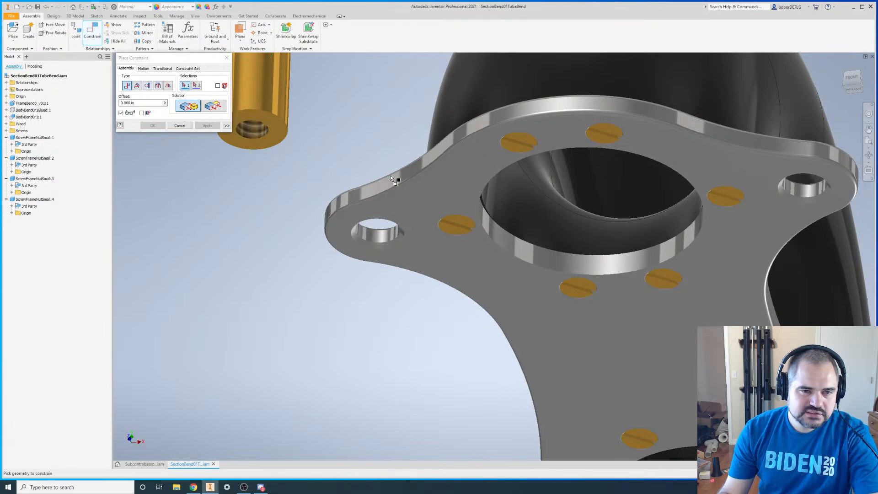
pyautogui.click(158, 86)
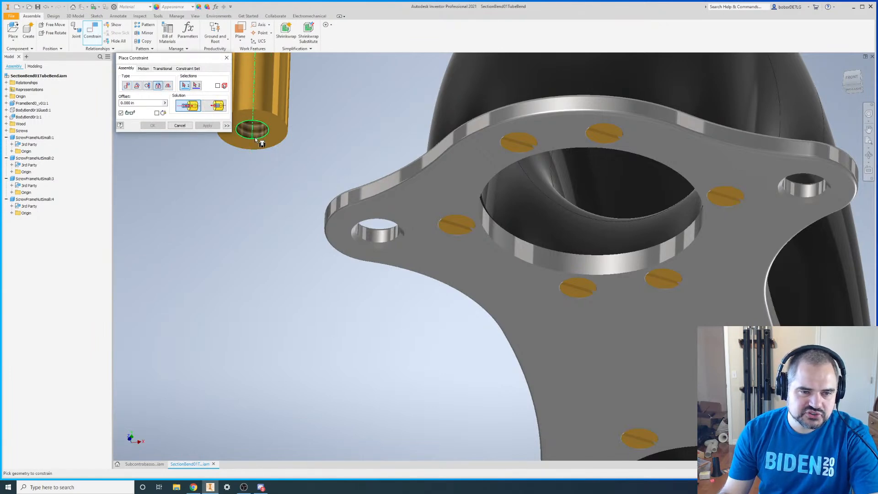
pyautogui.click(255, 139)
pyautogui.press('F4')
pyautogui.moveTo(474, 240); pyautogui.dragTo(465, 307)
pyautogui.scroll(3, 332, 342)
pyautogui.scroll(-3, 354, 397)
pyautogui.scroll(-3, 339, 373)
pyautogui.click(395, 373)
pyautogui.scroll(3, 331, 196)
pyautogui.scroll(-4, 336, 185)
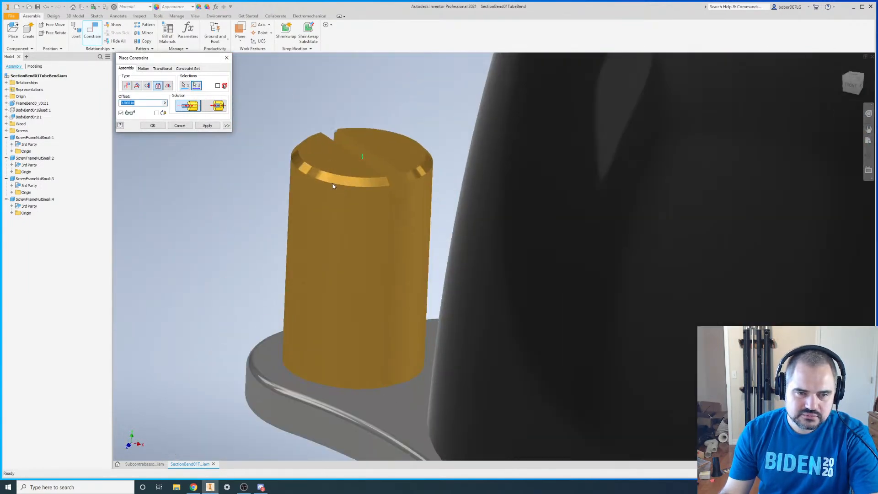
pyautogui.click(179, 127)
# - Mate the threaded end face of ScrewFrameNutSmall:1 to the frame's bend-side face with a 0.000 in offset
pyautogui.scroll(-5, 321, 129)
pyautogui.press('F4')
pyautogui.press('F4')
pyautogui.moveTo(404, 268); pyautogui.dragTo(249, 176)
pyautogui.click(92, 32)
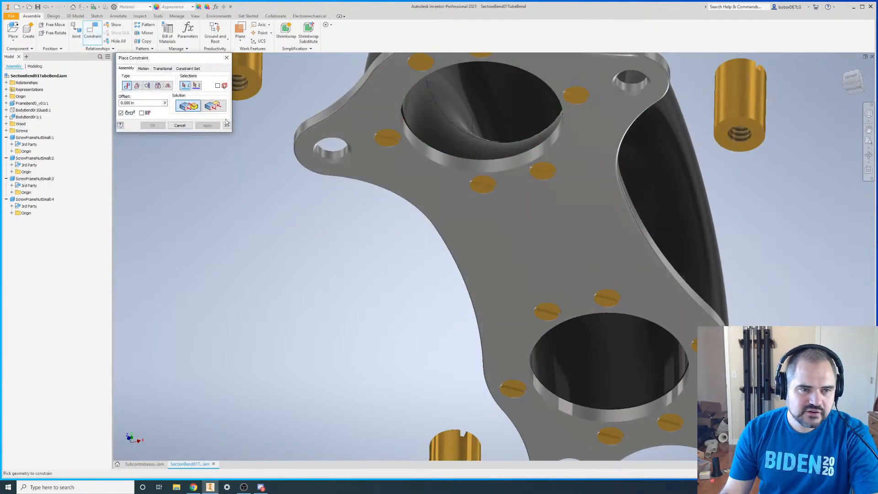
pyautogui.keyDown('shift'); pyautogui.moveTo(379, 171); pyautogui.dragTo(347, 147, button='middle'); pyautogui.keyUp('shift')
pyautogui.scroll(-3, 346, 147)
pyautogui.scroll(6, 319, 119)
pyautogui.scroll(1, 320, 119)
pyautogui.click(327, 206)
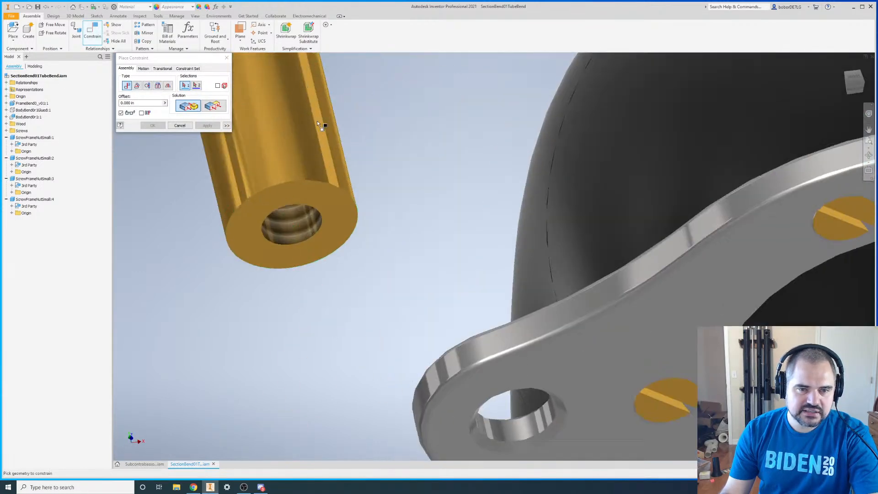
pyautogui.scroll(-5, 421, 149)
pyautogui.keyDown('shift'); pyautogui.moveTo(426, 155); pyautogui.dragTo(421, 307, button='middle'); pyautogui.keyUp('shift')
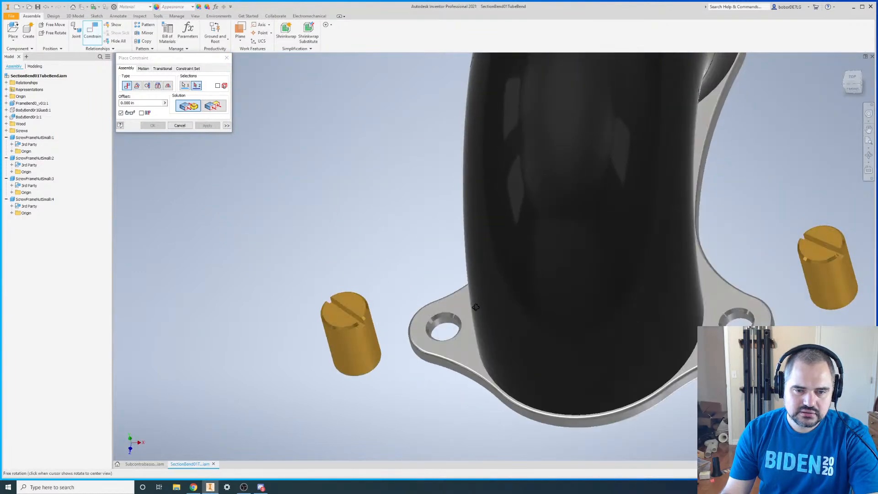
pyautogui.click(418, 322)
pyautogui.scroll(-3, 354, 214)
pyautogui.scroll(4, 598, 286)
# - Mate the threaded end face of ScrewFrameNutSmall:4 to the frame's bend-side face with a 0.000 in offset
pyautogui.press('F4')
pyautogui.click(531, 227)
pyautogui.press('F4')
pyautogui.moveTo(526, 276); pyautogui.dragTo(548, 214)
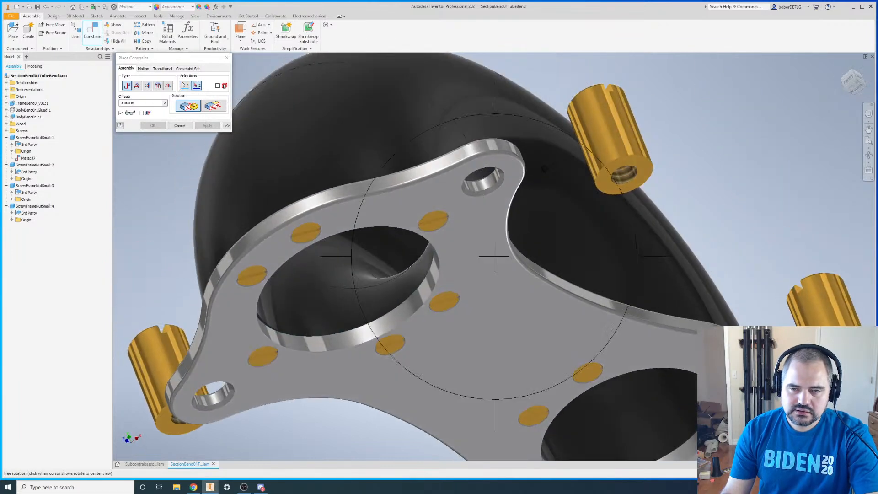
pyautogui.click(605, 187)
pyautogui.click(208, 125)
# - Mate the threaded end face of ScrewFrameNutSmall:3 to the frame's bend-side face with a 0.000 in offset
pyautogui.scroll(-3, 416, 185)
pyautogui.scroll(4, 553, 270)
pyautogui.keyDown('shift'); pyautogui.moveTo(469, 159); pyautogui.dragTo(462, 218, button='middle'); pyautogui.keyUp('shift')
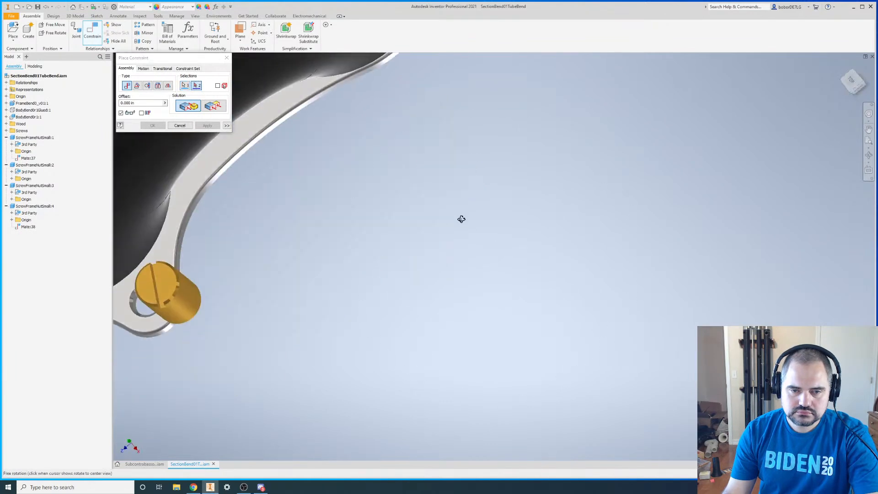
pyautogui.scroll(4, 462, 217)
pyautogui.scroll(-5, 448, 126)
pyautogui.click(478, 211)
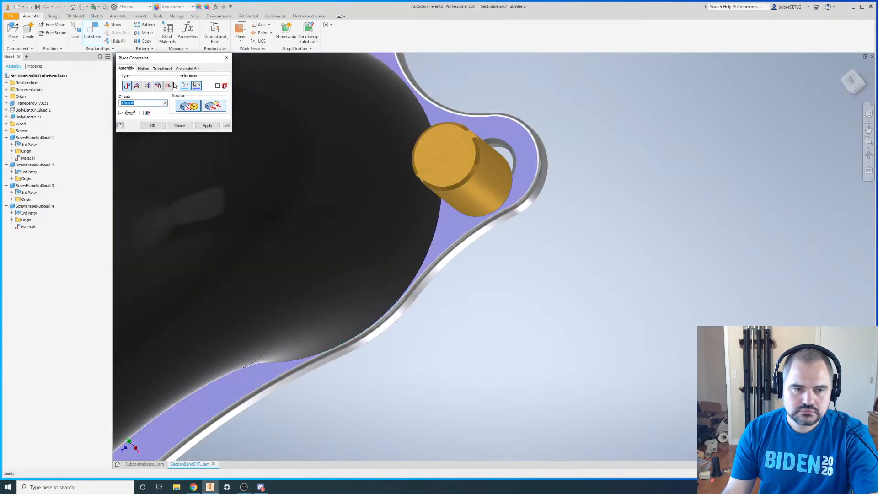
pyautogui.click(207, 126)
# - Mate the threaded end face of ScrewFrameNutSmall:2 to the frame's bend-side face with a 0.000 in offset and finish constraining
pyautogui.scroll(-4, 470, 246)
pyautogui.scroll(4, 443, 198)
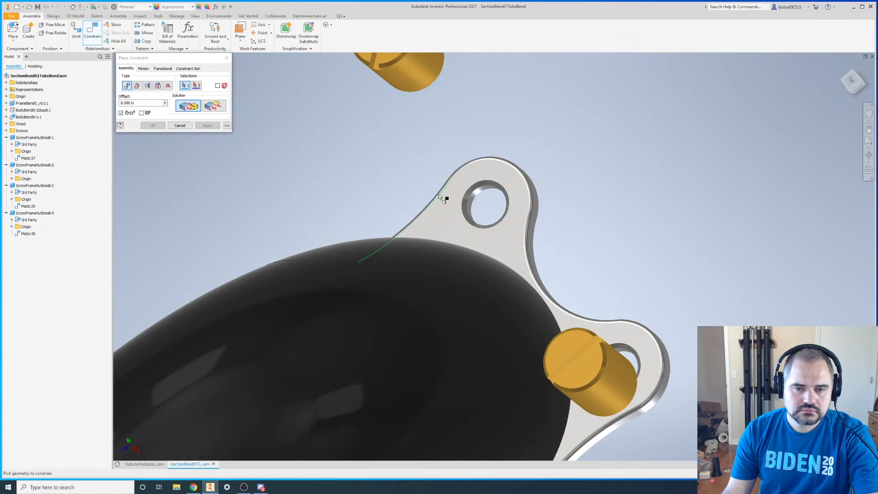
pyautogui.click(448, 200)
pyautogui.scroll(-4, 450, 200)
pyautogui.keyDown('shift'); pyautogui.moveTo(509, 186); pyautogui.dragTo(388, 170, button='middle'); pyautogui.keyUp('shift')
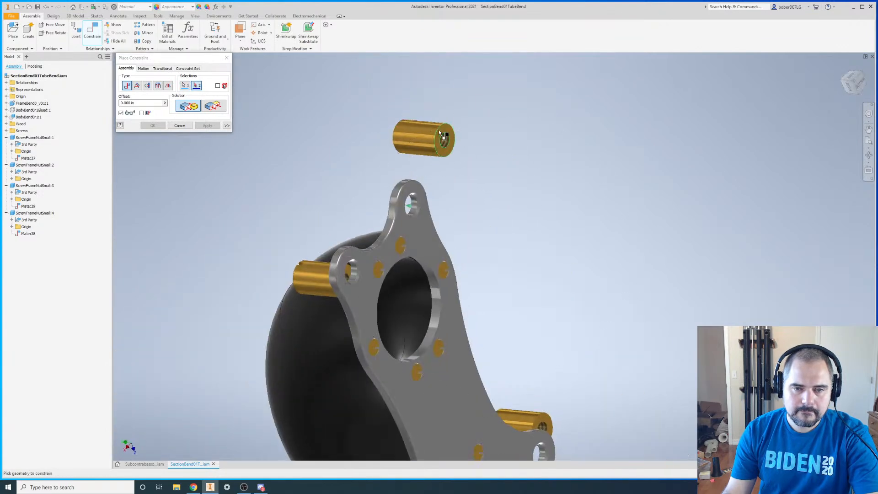
pyautogui.scroll(5, 442, 140)
pyautogui.click(468, 205)
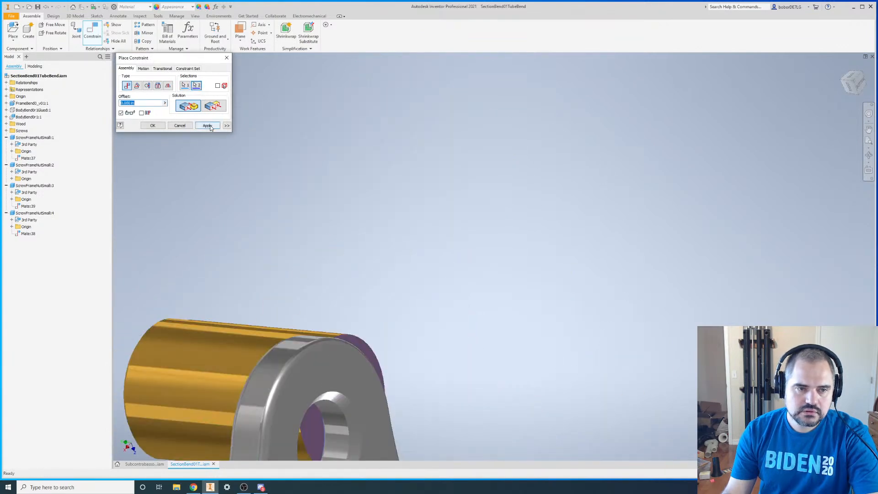
pyautogui.click(207, 126)
pyautogui.scroll(-4, 353, 220)
pyautogui.click(226, 57)
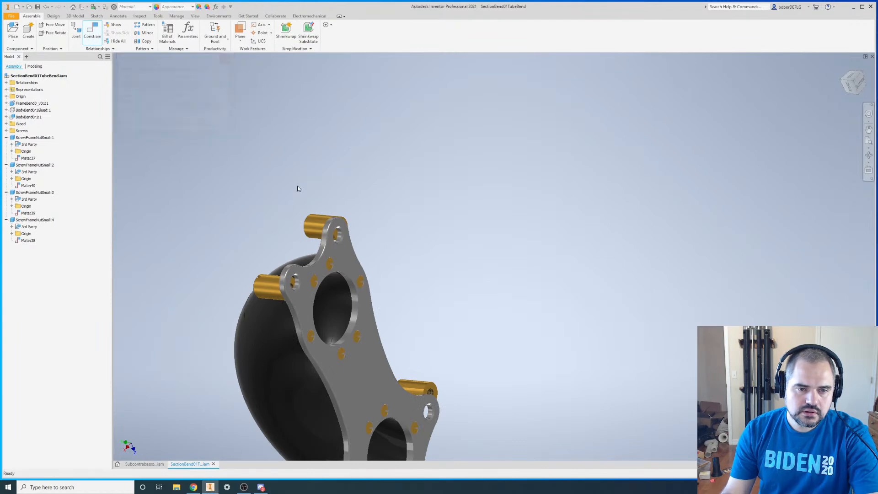
# - Slide ScrewFrameNutSmall:2 and ScrewFrameNutSmall:3 along the frame's face, clear of their mounting holes
pyautogui.moveTo(320, 224); pyautogui.dragTo(317, 201)
pyautogui.moveTo(273, 301); pyautogui.dragTo(241, 296)
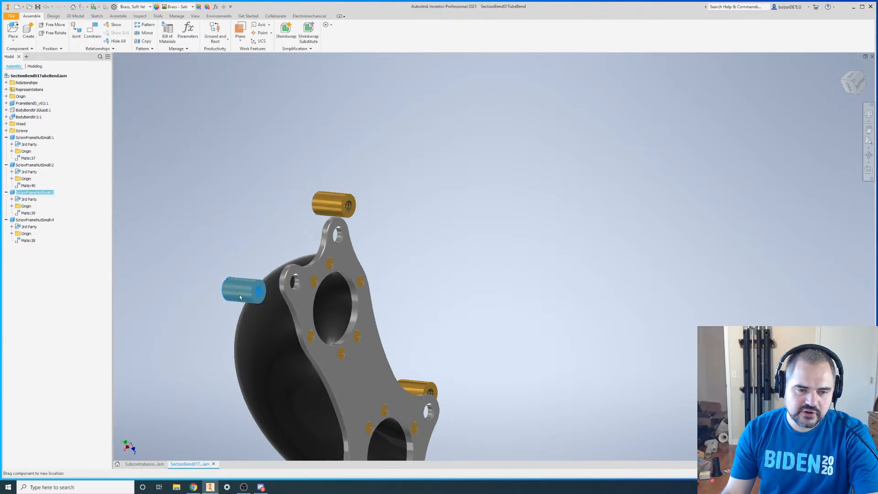
pyautogui.scroll(-5, 429, 195)
pyautogui.press('F4')
pyautogui.moveTo(392, 329); pyautogui.dragTo(376, 327)
pyautogui.scroll(8, 391, 236)
pyautogui.click(233, 115)
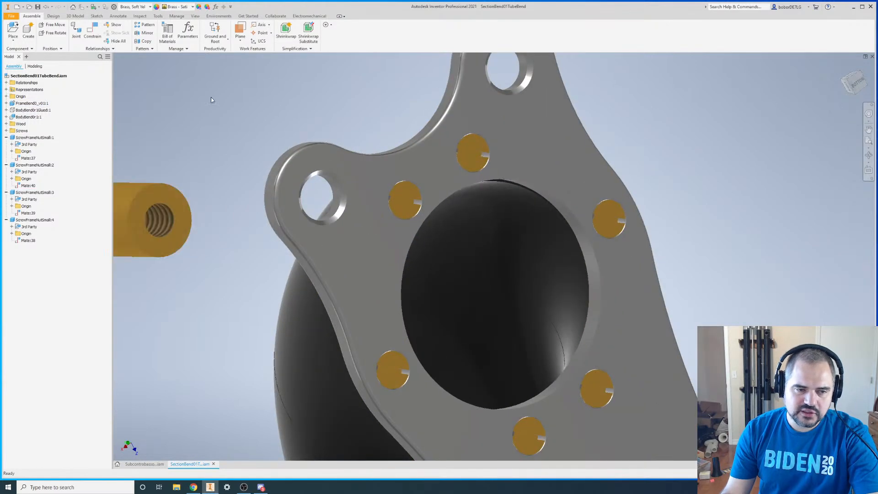
# - Mate the axis of ScrewFrameNutSmall:3's threaded hole to the axis of its adjacent frame mounting hole
pyautogui.click(93, 30)
pyautogui.scroll(3, 162, 205)
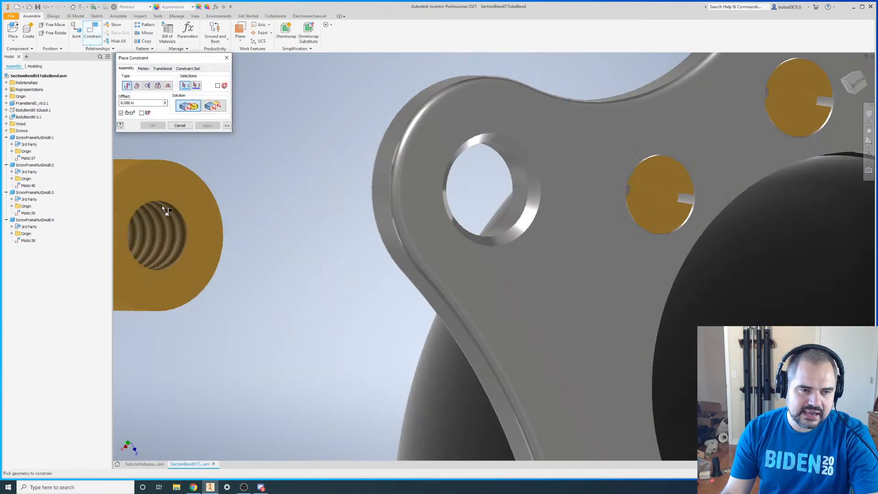
pyautogui.click(163, 219)
pyautogui.click(518, 182)
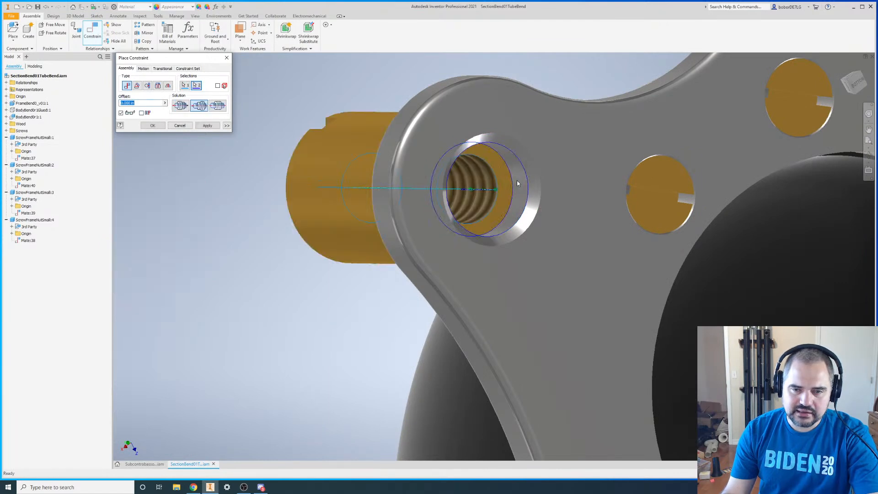
pyautogui.click(207, 126)
# - Mate the axis of ScrewFrameNutSmall:4's threaded hole to the axis of its adjacent frame mounting hole
pyautogui.scroll(-5, 410, 102)
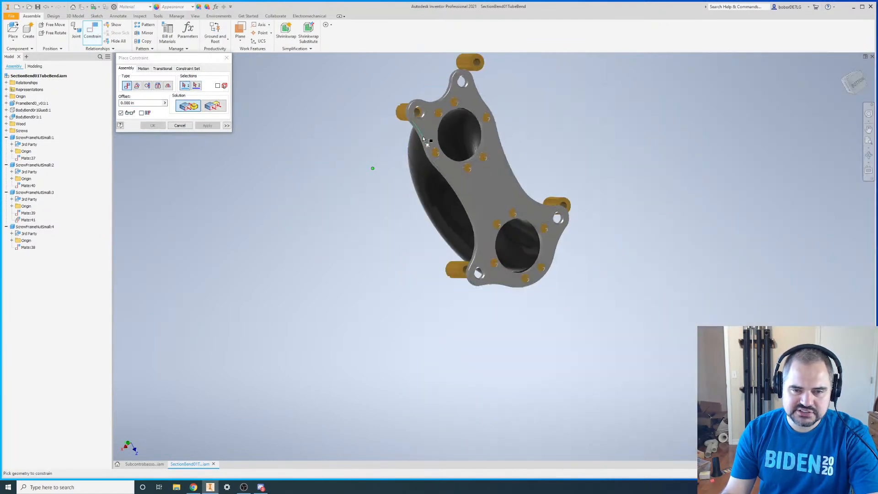
pyautogui.scroll(10, 465, 269)
pyautogui.scroll(-3, 316, 198)
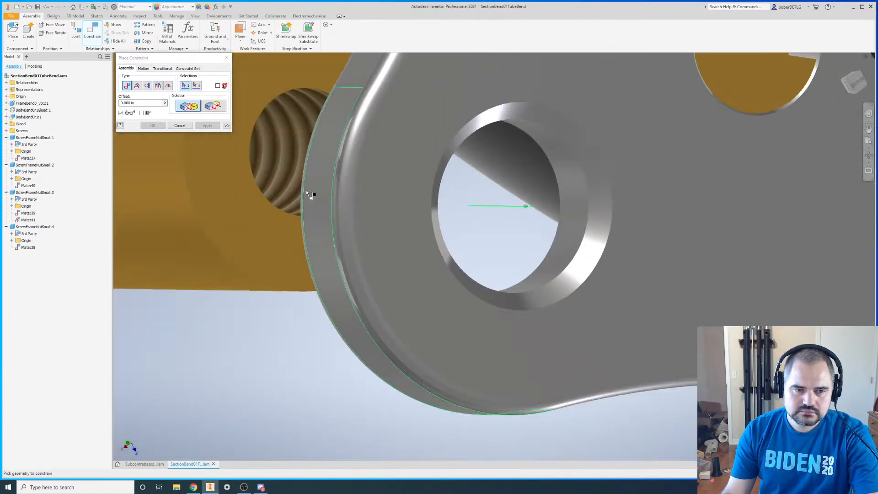
pyautogui.click(288, 167)
pyautogui.click(550, 258)
pyautogui.click(207, 126)
# - Mate the axis of ScrewFrameNutSmall:1's threaded hole to the axis of its adjacent frame mounting hole
pyautogui.scroll(-5, 397, 123)
pyautogui.scroll(8, 406, 89)
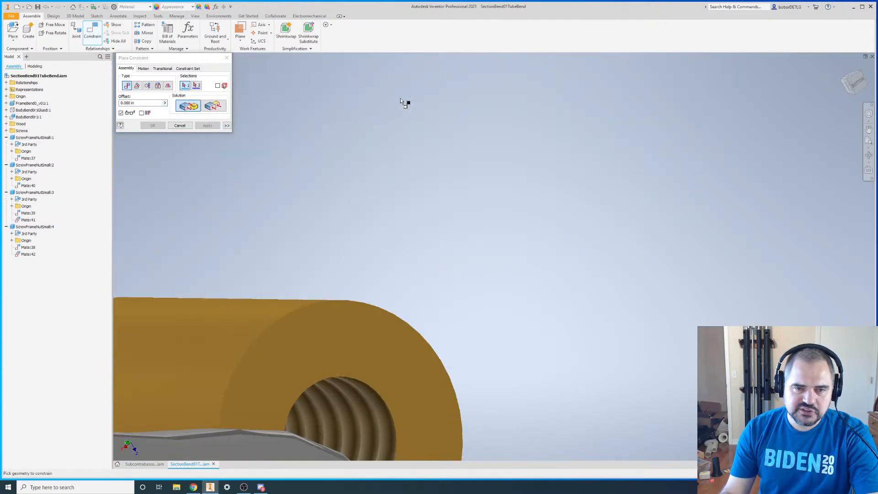
pyautogui.scroll(-5, 336, 184)
pyautogui.scroll(8, 384, 249)
pyautogui.click(440, 224)
pyautogui.scroll(-4, 411, 340)
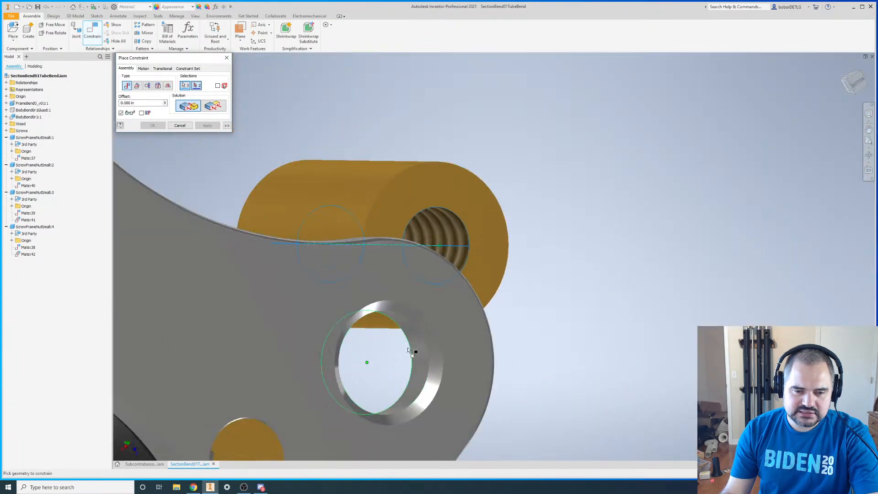
pyautogui.click(428, 343)
pyautogui.scroll(-3, 345, 205)
pyautogui.click(217, 128)
# - Mate the axis of ScrewFrameNutSmall:2's threaded hole to its frame mounting hole's axis and finish constraining
pyautogui.scroll(-5, 384, 228)
pyautogui.scroll(8, 281, 263)
pyautogui.click(652, 176)
pyautogui.scroll(-5, 526, 137)
pyautogui.scroll(8, 467, 302)
pyautogui.click(508, 267)
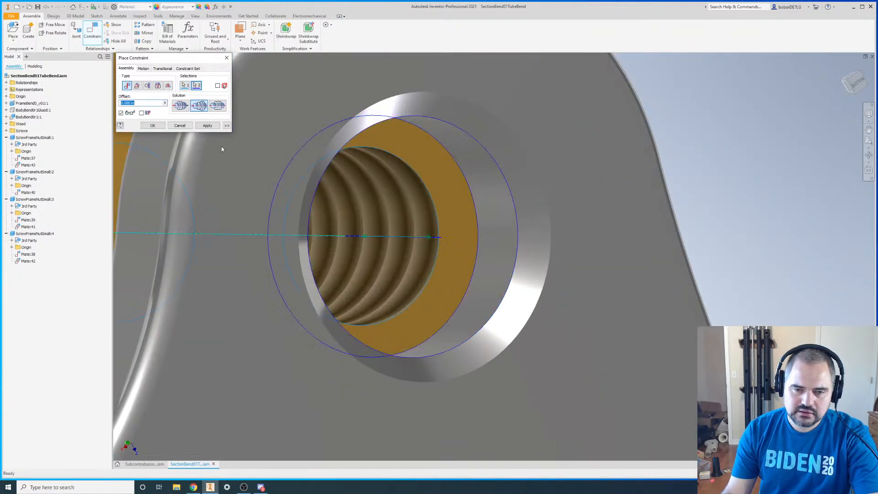
pyautogui.click(207, 125)
pyautogui.click(227, 58)
# - Examine the constrained nuts on the tube bend assembly from the underside and from the bend side
pyautogui.scroll(-5, 422, 163)
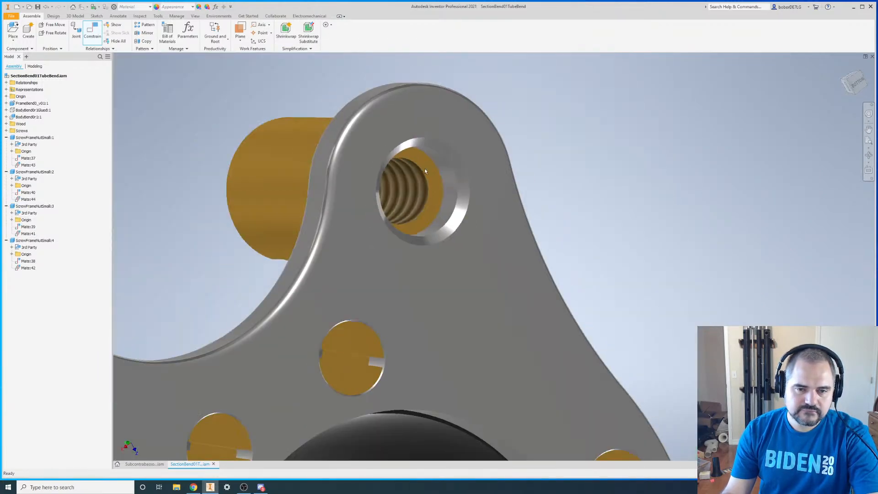
pyautogui.press('F4')
pyautogui.keyDown('shift'); pyautogui.moveTo(426, 153); pyautogui.dragTo(431, 279, button='middle'); pyautogui.keyUp('shift')
pyautogui.scroll(-6, 431, 280)
pyautogui.scroll(4, 446, 207)
pyautogui.keyDown('shift'); pyautogui.moveTo(446, 208); pyautogui.dragTo(455, 273, button='middle'); pyautogui.keyUp('shift')
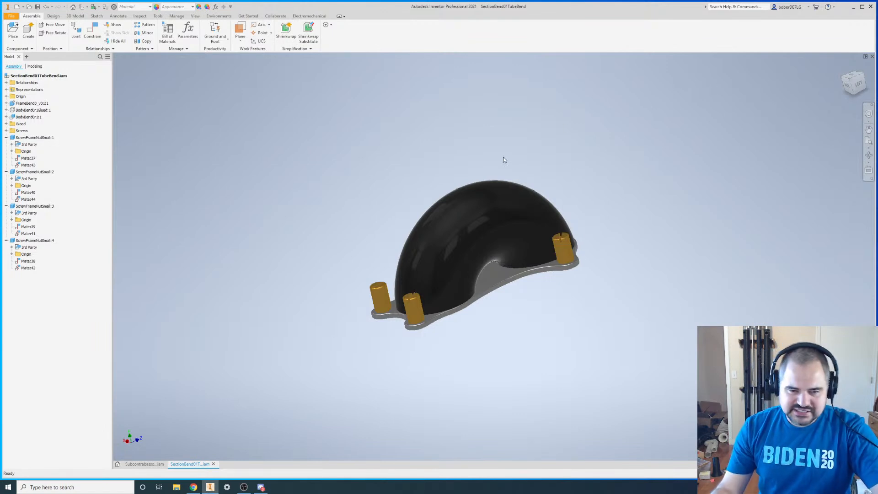
pyautogui.keyDown('shift'); pyautogui.moveTo(589, 240); pyautogui.dragTo(513, 335, button='middle'); pyautogui.keyUp('shift')
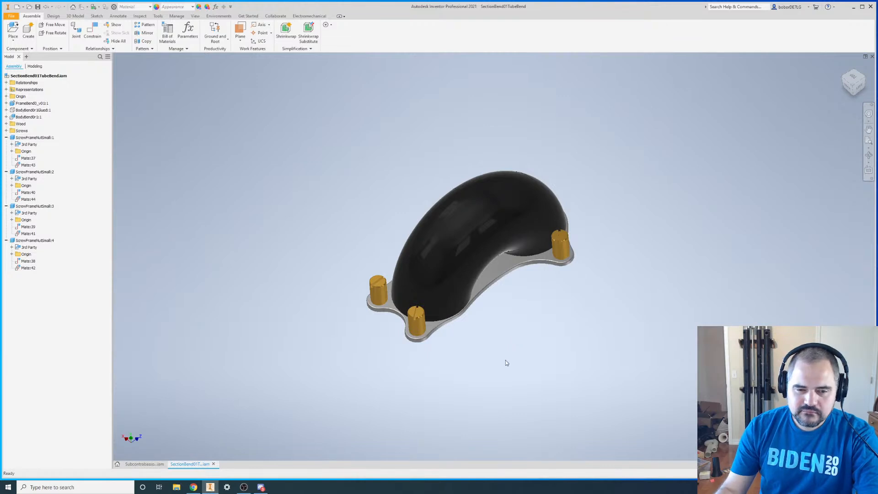
pyautogui.keyDown('shift'); pyautogui.moveTo(513, 309); pyautogui.dragTo(529, 271, button='middle'); pyautogui.keyUp('shift')
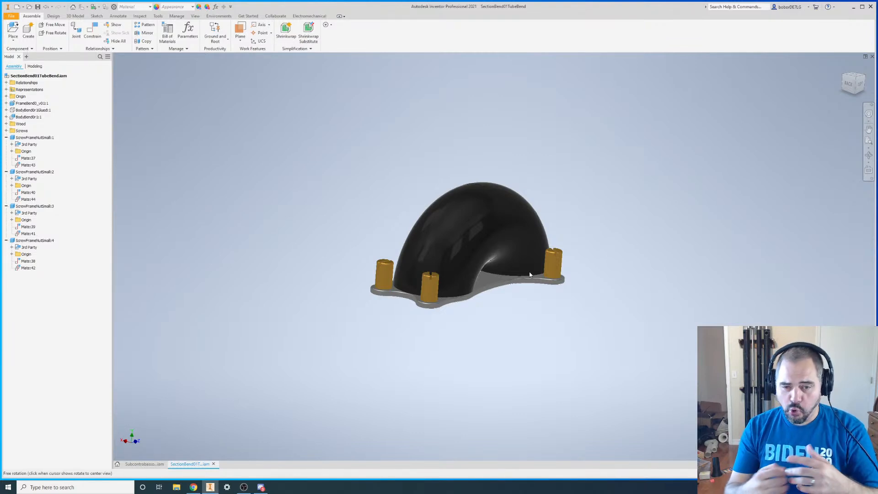
# - Try to add a zero-offset mate between one frame nut and the frame plate of the bend assembly
pyautogui.click(90, 31)
pyautogui.scroll(3, 410, 186)
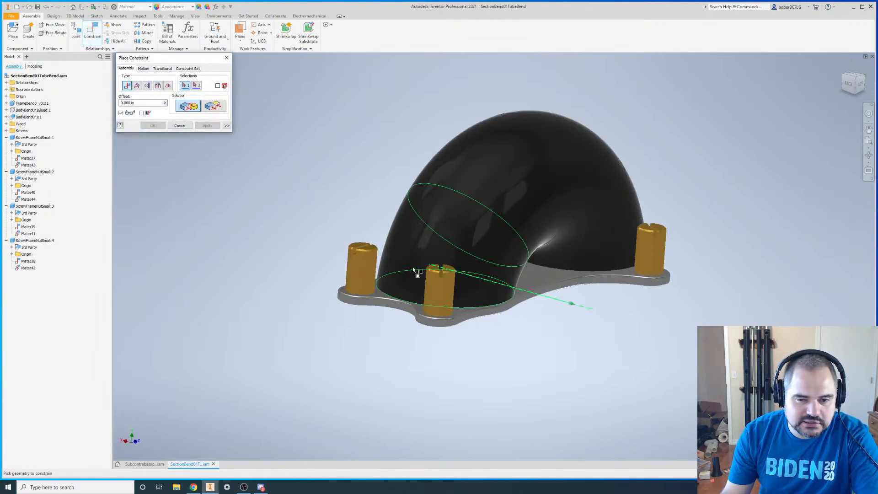
pyautogui.click(360, 273)
pyautogui.click(541, 276)
pyautogui.click(208, 127)
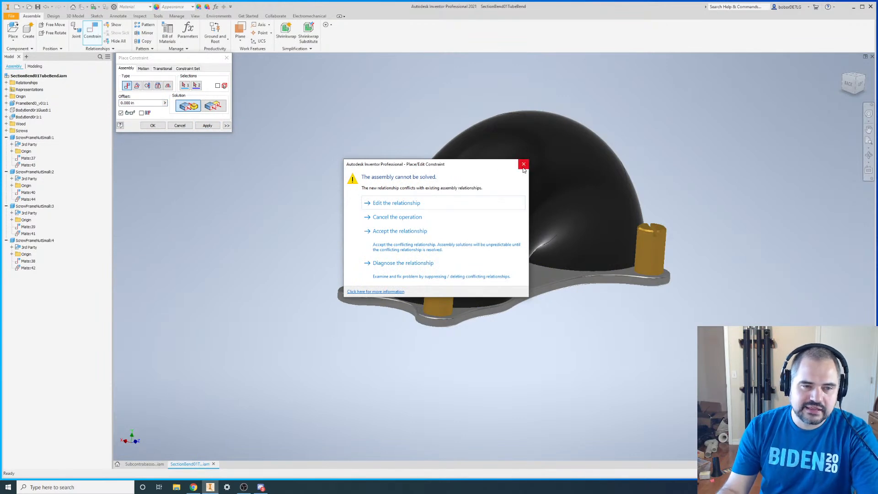
pyautogui.click(406, 218)
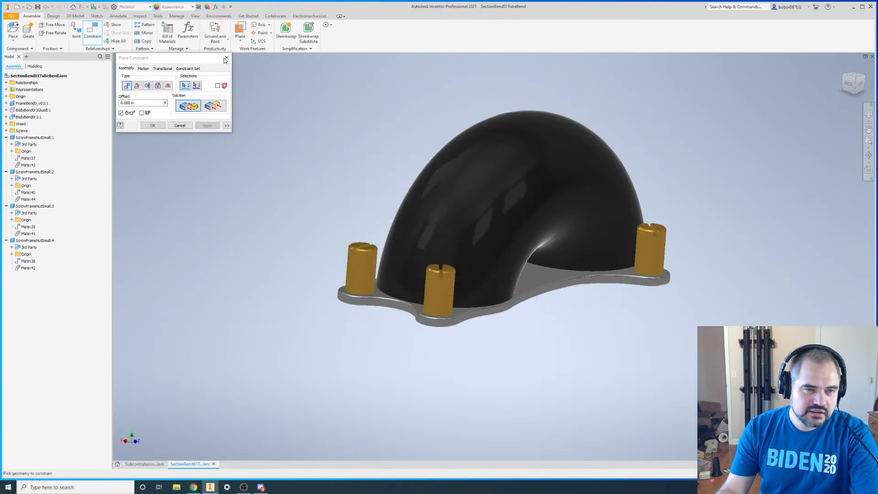
pyautogui.click(226, 59)
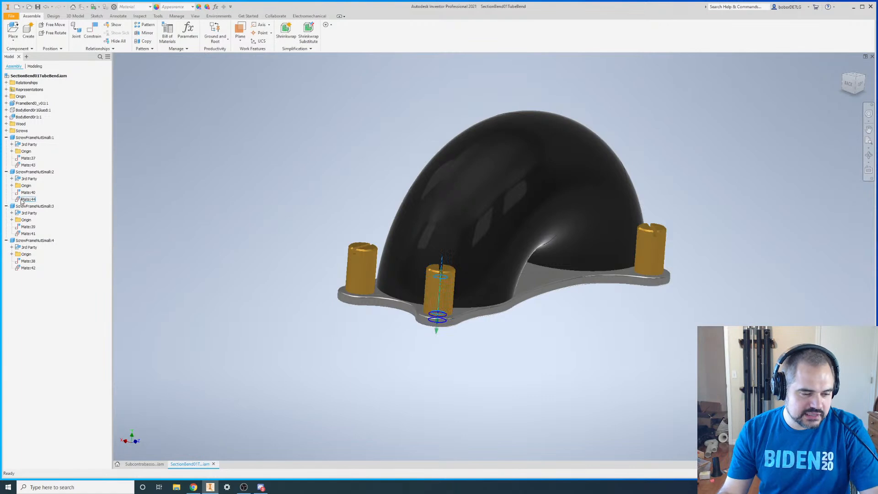
# - Collapse the four ScrewFrameNutSmall components in the model tree
pyautogui.click(6, 206)
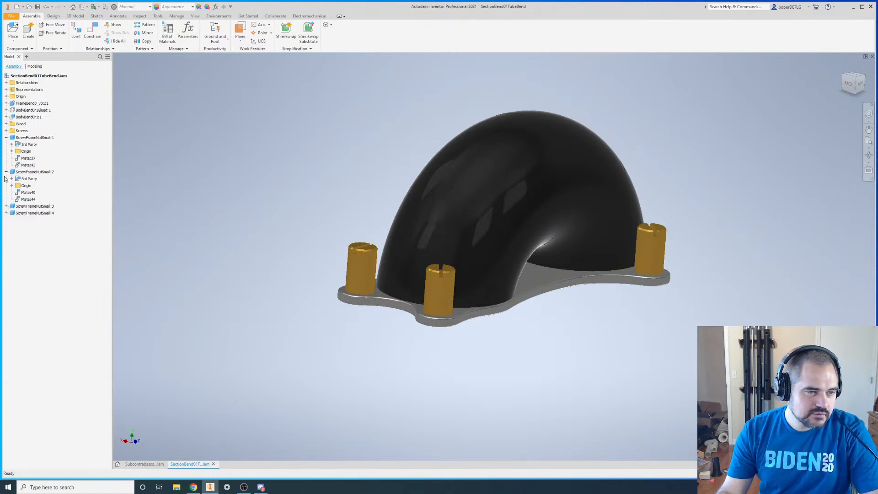
pyautogui.click(6, 172)
pyautogui.click(6, 137)
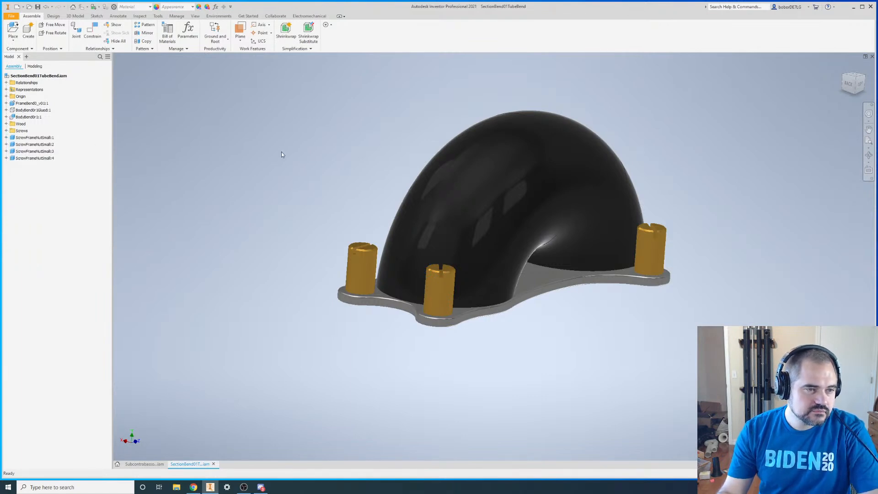
pyautogui.rightClick(40, 178)
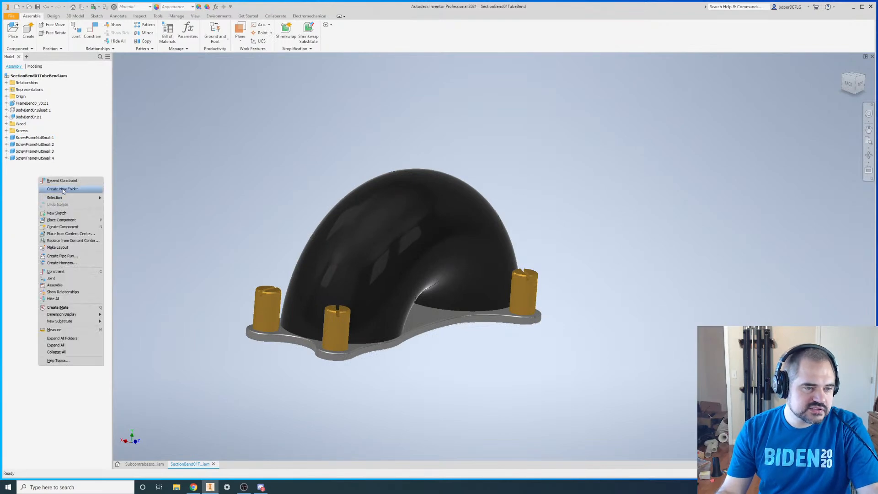
pyautogui.click(16, 190)
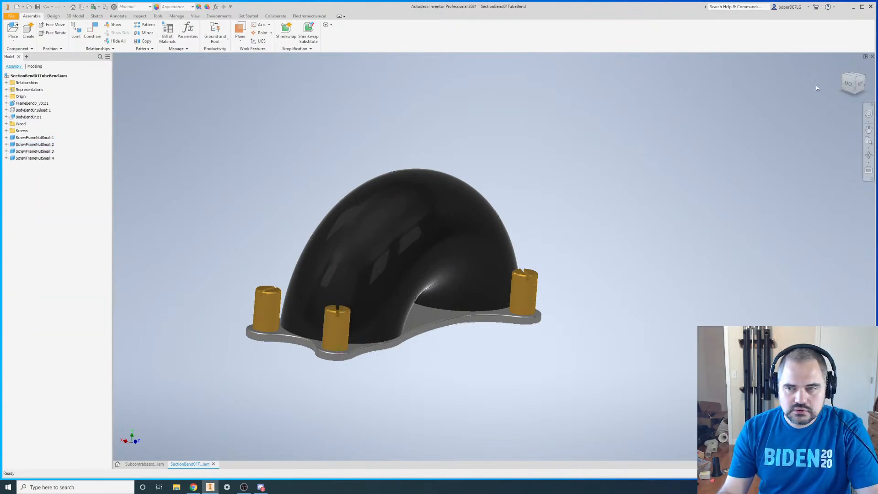
# - From the full instrument assembly, open the Section01Wing subassembly in its own window
pyautogui.scroll(-2, 435, 228)
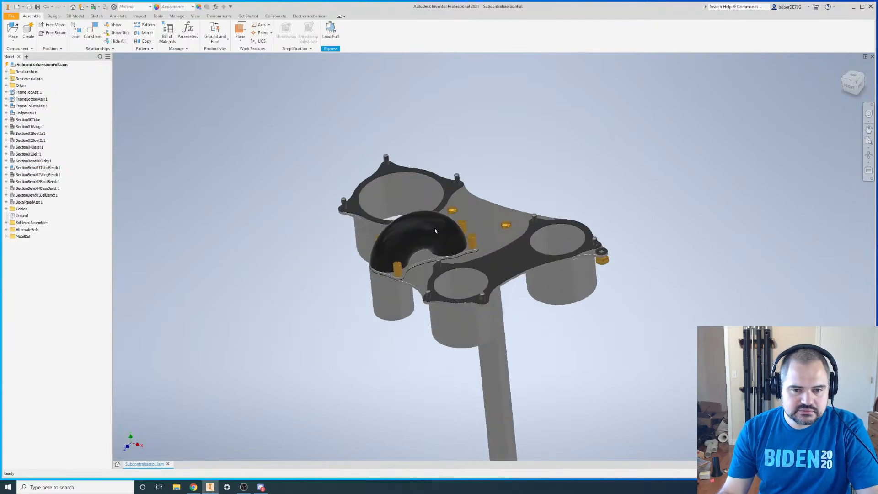
pyautogui.scroll(1, 337, 170)
pyautogui.scroll(2, 336, 170)
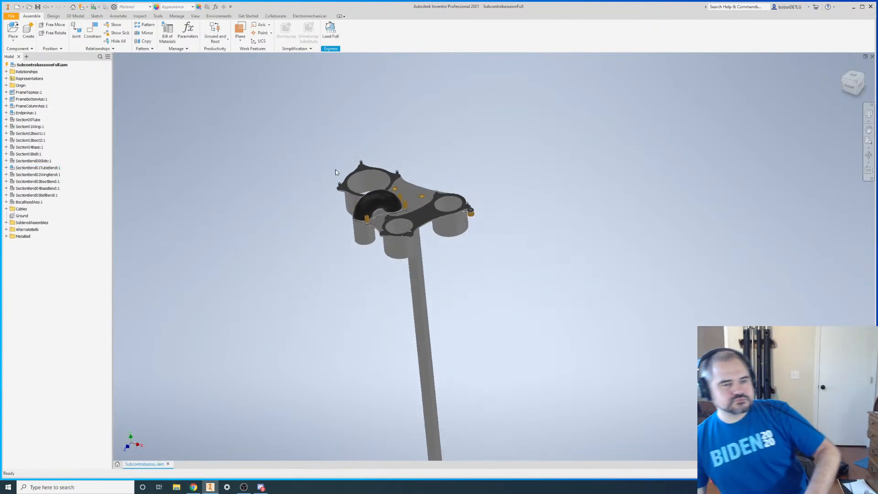
pyautogui.scroll(-2, 383, 171)
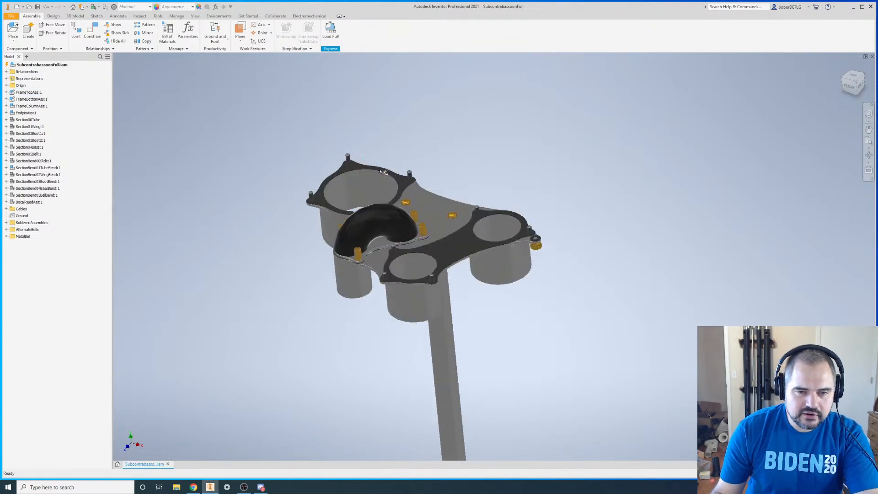
pyautogui.keyDown('shift'); pyautogui.moveTo(512, 273); pyautogui.dragTo(510, 249, button='middle'); pyautogui.keyUp('shift')
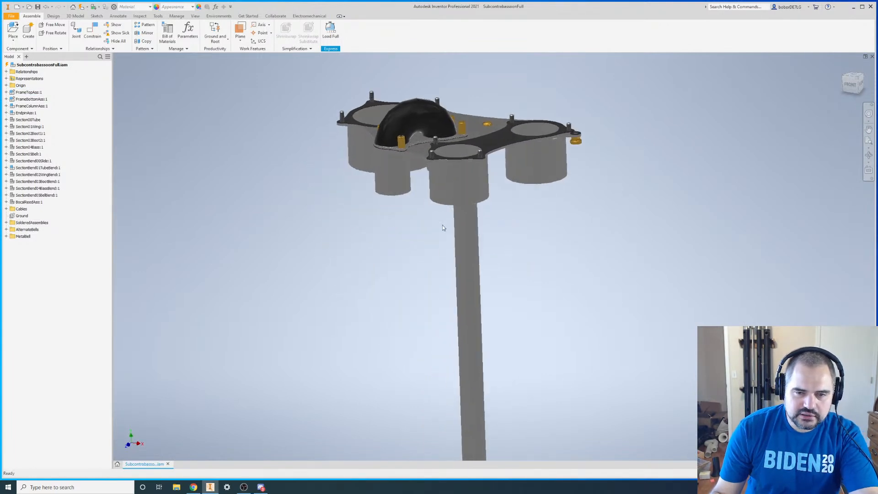
pyautogui.scroll(-2, 449, 178)
pyautogui.scroll(3, 389, 144)
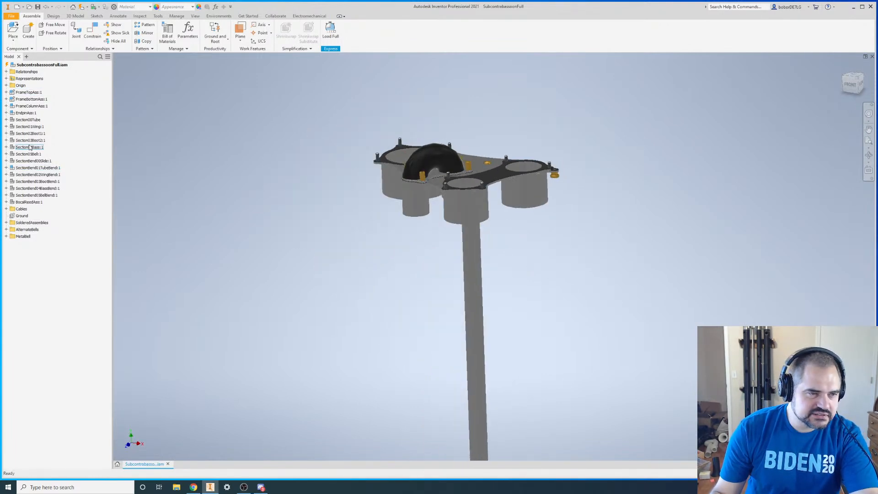
pyautogui.rightClick(38, 129)
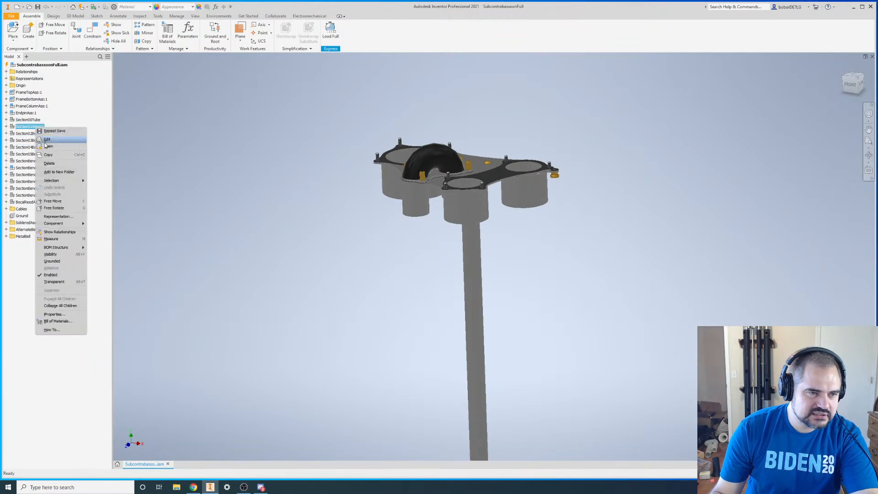
pyautogui.click(45, 147)
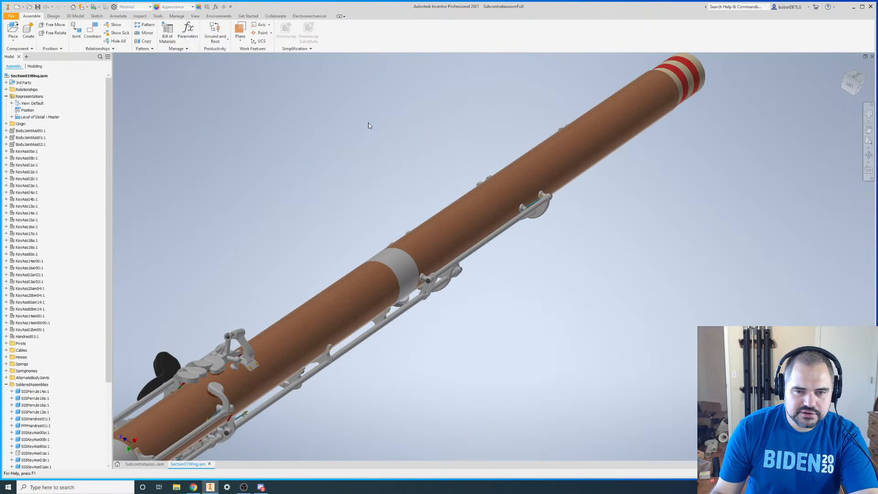
# - Examine the keywork, posts and joint rings along the wing section's upper body joint
pyautogui.scroll(4, 455, 154)
pyautogui.press('F4')
pyautogui.moveTo(466, 257); pyautogui.dragTo(504, 126)
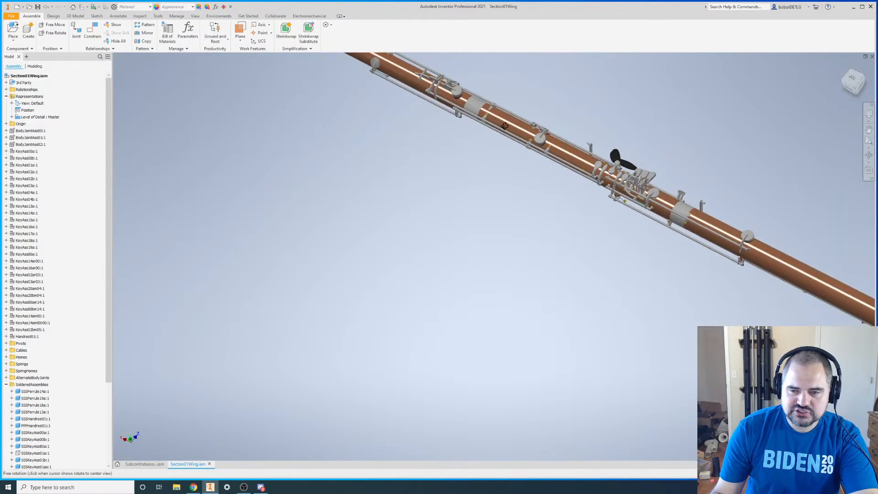
pyautogui.scroll(-7, 490, 243)
pyautogui.scroll(3, 535, 232)
pyautogui.scroll(4, 487, 185)
pyautogui.scroll(3, 367, 148)
pyautogui.scroll(-3, 381, 145)
pyautogui.scroll(2, 368, 147)
pyautogui.scroll(2, 369, 146)
pyautogui.scroll(3, 514, 259)
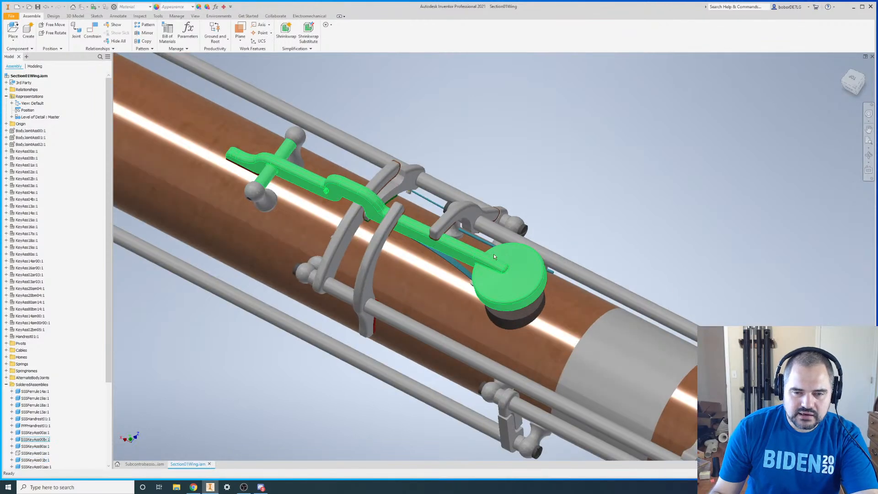
pyautogui.scroll(-2, 494, 256)
pyautogui.scroll(-3, 493, 254)
pyautogui.scroll(2, 377, 220)
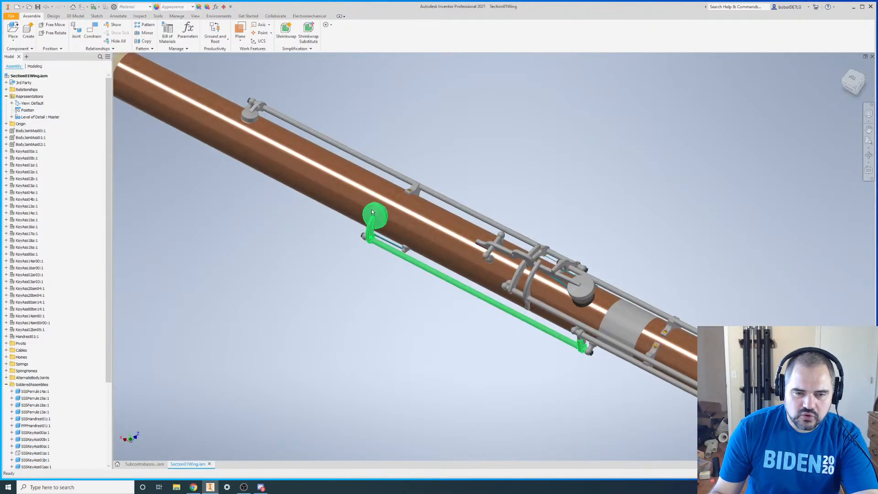
pyautogui.scroll(-2, 372, 212)
pyautogui.scroll(4, 389, 222)
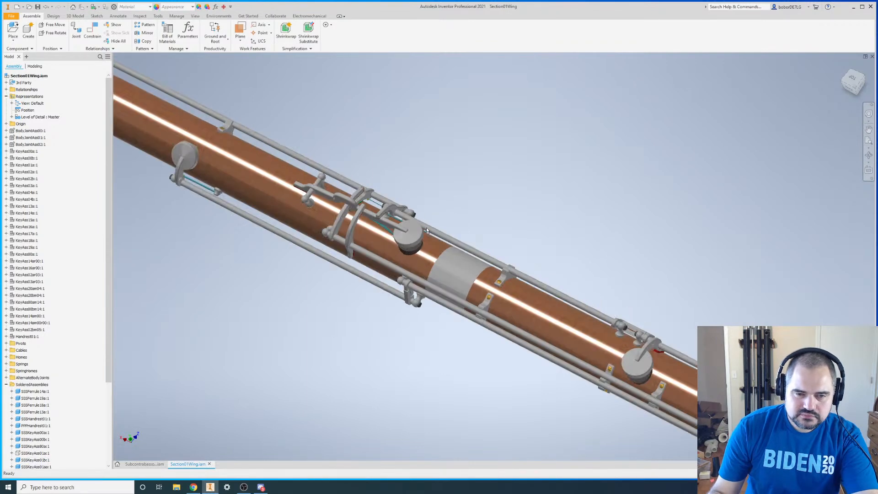
pyautogui.scroll(-3, 408, 233)
pyautogui.scroll(3, 507, 286)
pyautogui.scroll(-3, 562, 311)
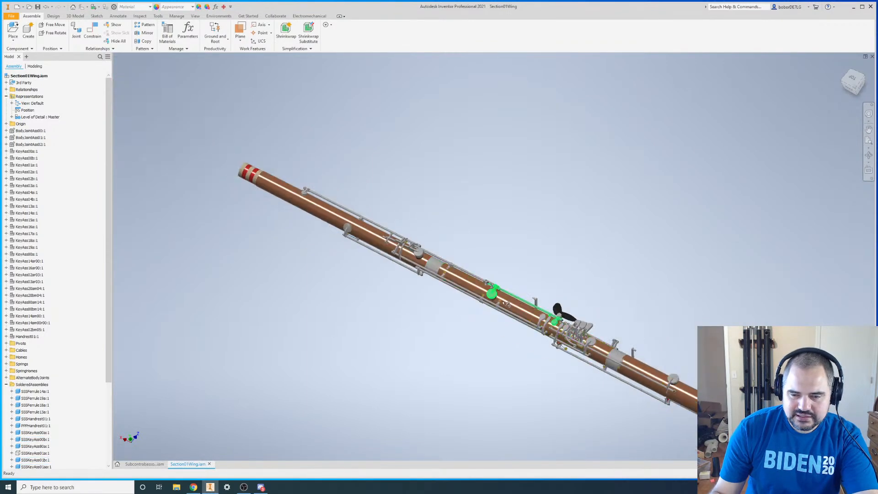
# - Examine the wing section's remaining keywork from several sides along to its opposite end
pyautogui.scroll(3, 592, 335)
pyautogui.press('F4')
pyautogui.moveTo(544, 325)
pyautogui.mouseDown()
pyautogui.moveTo(532, 334)
pyautogui.moveTo(546, 313)
pyautogui.mouseUp()
pyautogui.scroll(2, 546, 312)
pyautogui.scroll(-4, 555, 275)
pyautogui.scroll(5, 590, 293)
pyautogui.scroll(3, 545, 261)
pyautogui.scroll(-6, 453, 213)
pyautogui.press('F4')
pyautogui.moveTo(493, 255); pyautogui.dragTo(515, 125)
pyautogui.moveTo(575, 301); pyautogui.dragTo(561, 251)
pyautogui.scroll(3, 559, 343)
pyautogui.scroll(4, 558, 343)
pyautogui.scroll(-8, 561, 240)
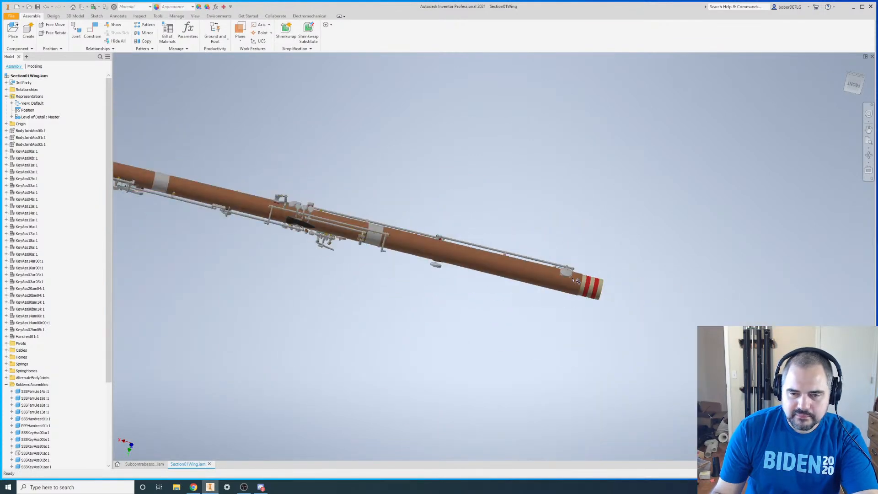
pyautogui.press('F4')
pyautogui.moveTo(493, 252); pyautogui.dragTo(394, 366)
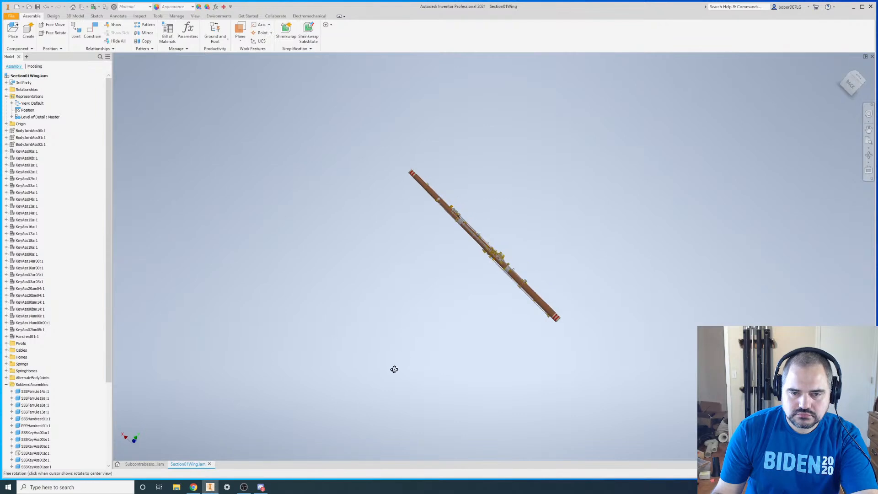
pyautogui.moveTo(465, 293)
pyautogui.mouseDown()
pyautogui.moveTo(507, 241)
pyautogui.moveTo(494, 280)
pyautogui.moveTo(458, 288)
pyautogui.mouseUp()
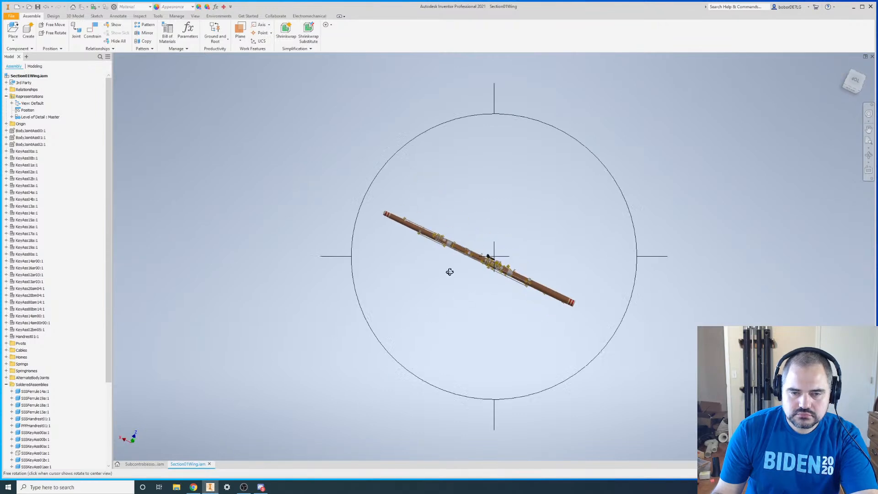
# - Open the wing section's upper body joint part BodyJoint00m04, inspect its holes, and close it again
pyautogui.scroll(5, 387, 228)
pyautogui.rightClick(265, 183)
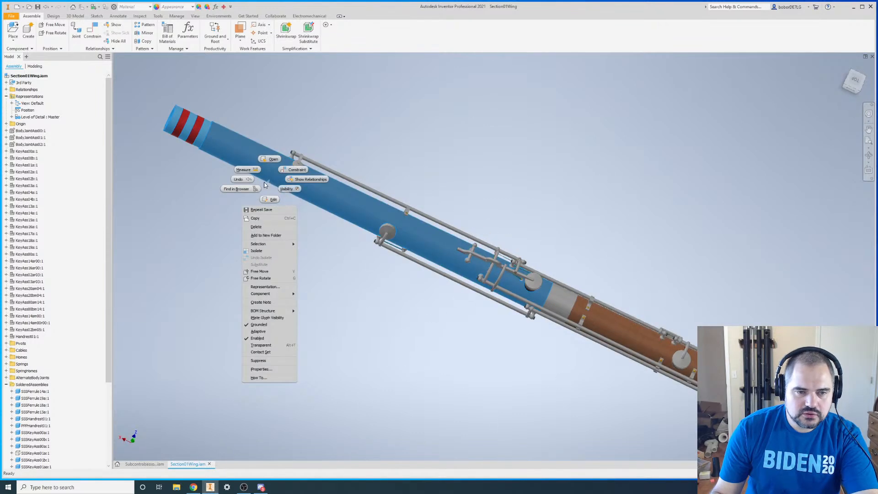
pyautogui.click(269, 158)
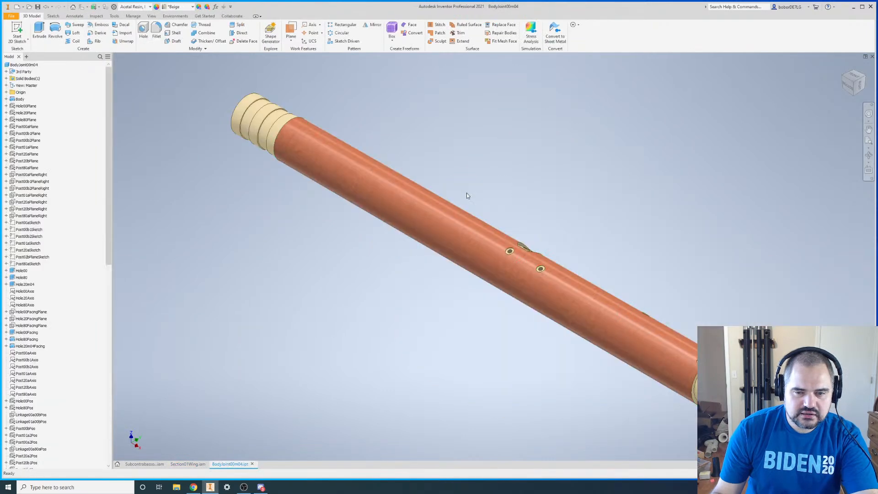
pyautogui.press('F4')
pyautogui.moveTo(503, 210); pyautogui.dragTo(436, 299)
pyautogui.press('Escape')
pyautogui.click(871, 58)
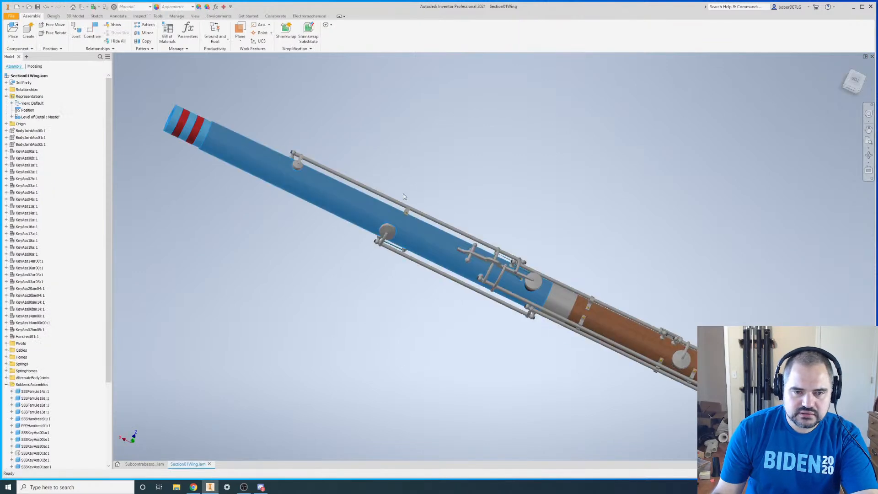
# - Collapse the SolderedAssemblies folder and open the BodyJointAss00 subassembly in its own window
pyautogui.click(6, 384)
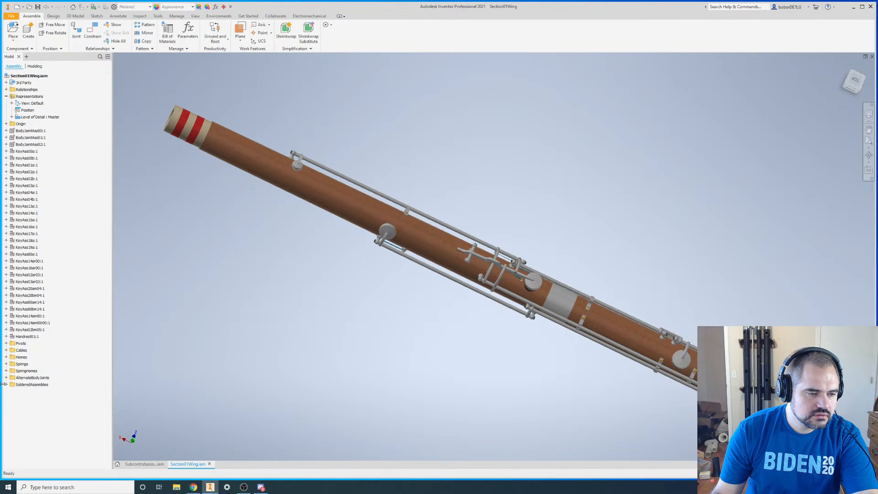
pyautogui.rightClick(35, 134)
pyautogui.click(49, 153)
pyautogui.press('F4')
pyautogui.moveTo(448, 251); pyautogui.dragTo(548, 244)
pyautogui.keyDown('shift'); pyautogui.moveTo(547, 243); pyautogui.dragTo(501, 286, button='middle'); pyautogui.keyUp('shift')
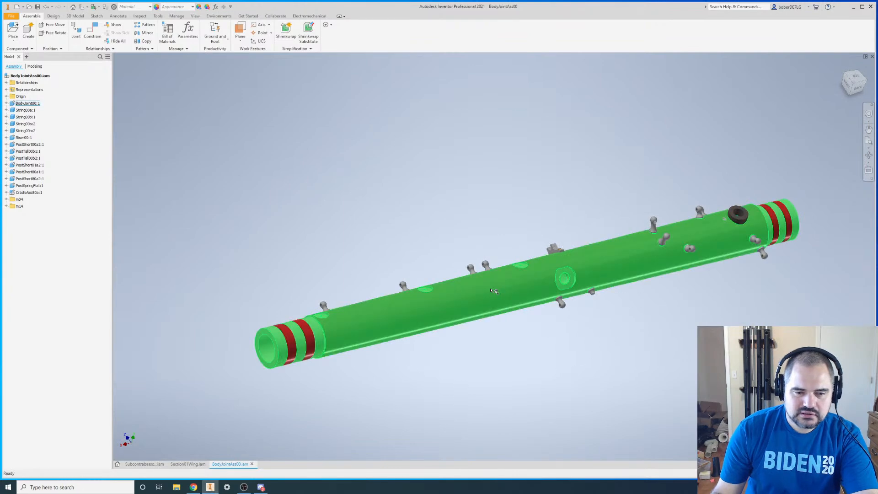
# - Open the main tube part BodyJoint00 from the body joint assembly
pyautogui.press('F4')
pyautogui.moveTo(519, 279); pyautogui.dragTo(459, 295)
pyautogui.press('Escape')
pyautogui.rightClick(460, 295)
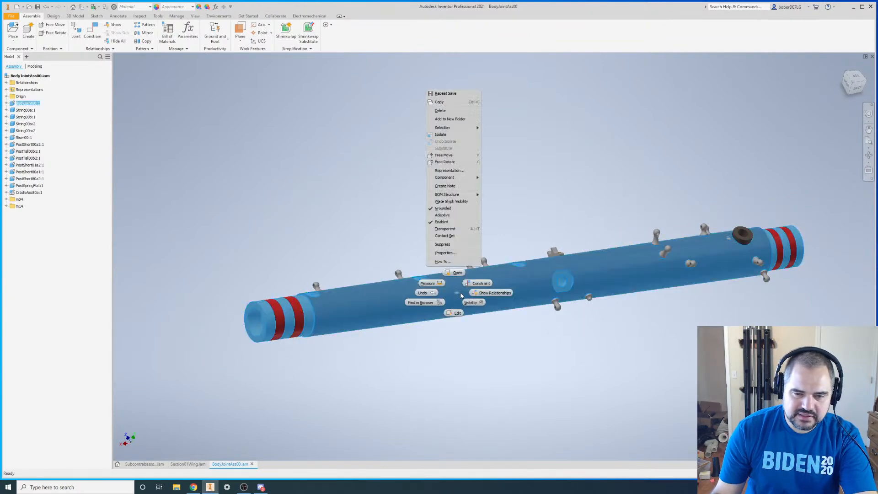
pyautogui.click(462, 273)
# - Examine the BodyJoint00 tube's tone holes, post holes and grooved ends from several angles
pyautogui.press('F4')
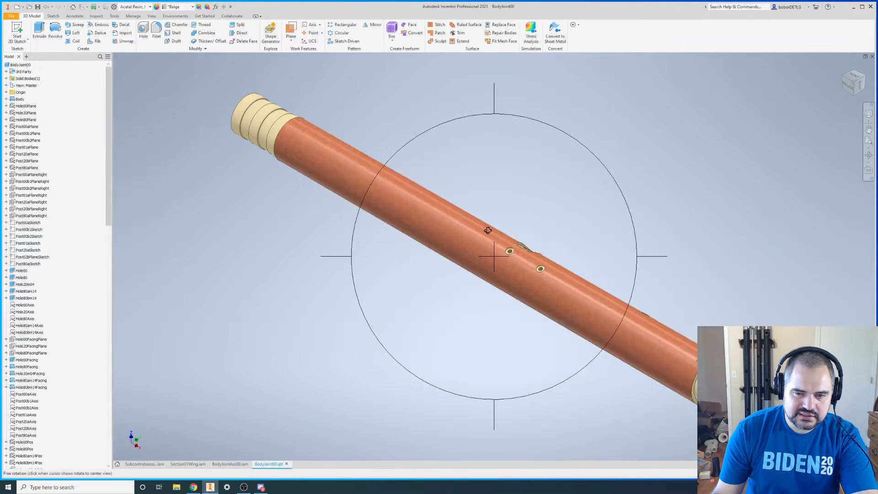
pyautogui.moveTo(491, 244); pyautogui.dragTo(300, 250)
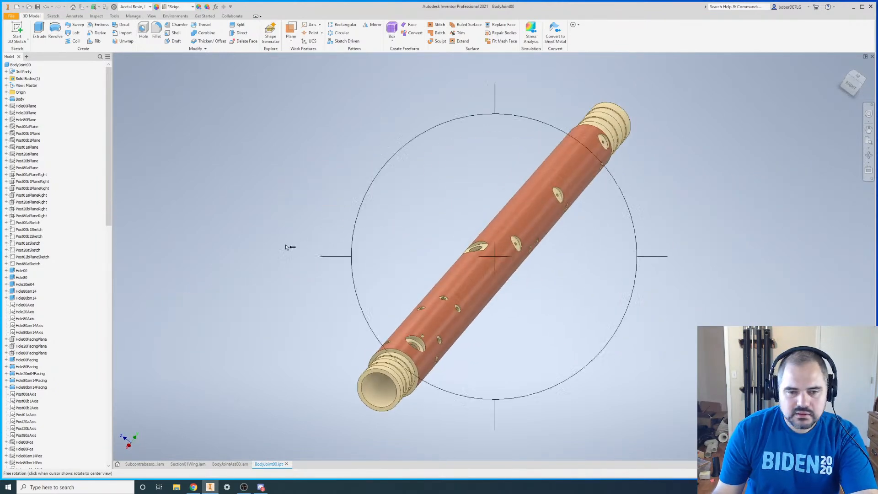
pyautogui.press('F4')
pyautogui.moveTo(451, 272); pyautogui.dragTo(415, 272)
pyautogui.scroll(2, 319, 276)
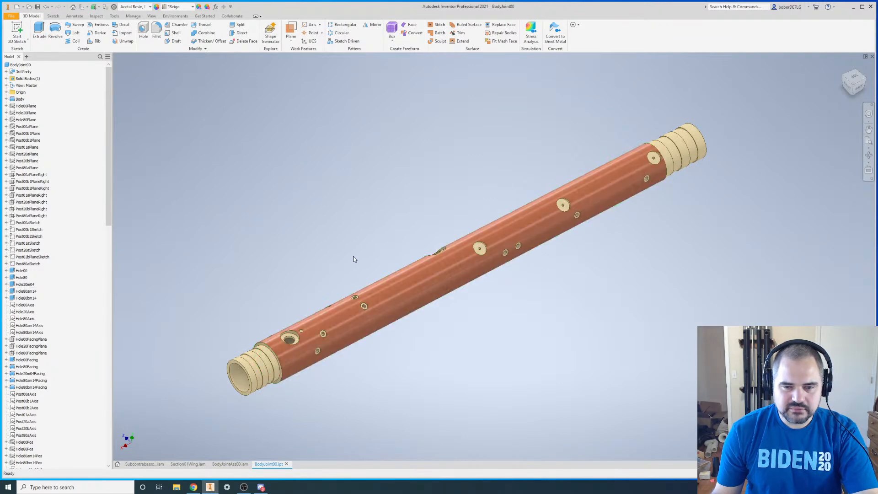
pyautogui.scroll(-1, 573, 165)
pyautogui.scroll(2, 560, 157)
pyautogui.scroll(-2, 468, 172)
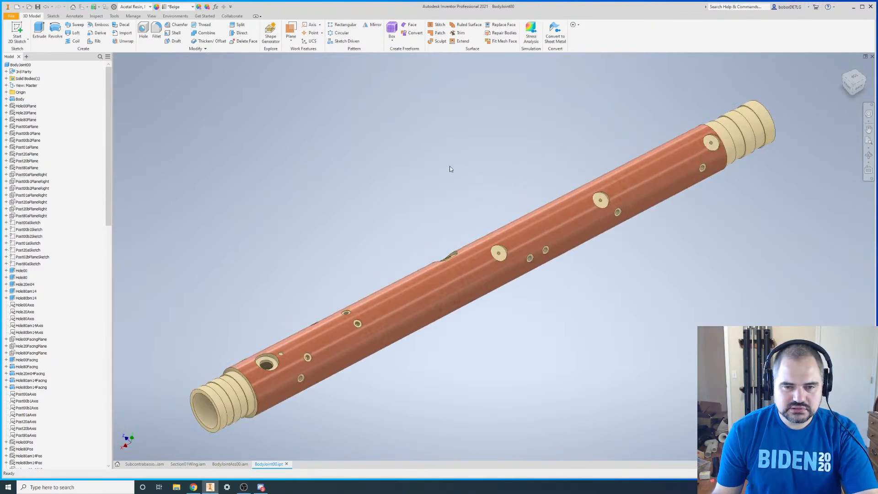
# - Roll the BodyJoint00 part history back to directly after the Body feature
pyautogui.rightClick(15, 102)
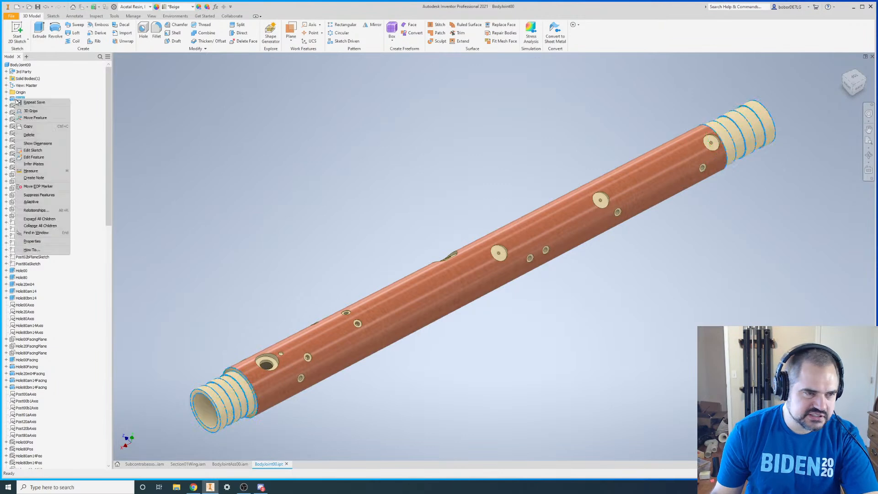
pyautogui.click(52, 195)
pyautogui.press('F4')
pyautogui.moveTo(482, 296); pyautogui.dragTo(626, 255)
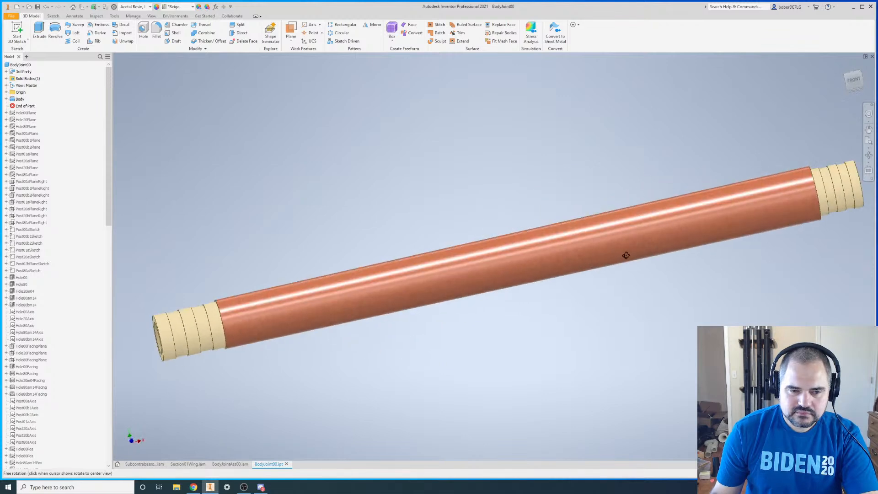
# - Open the sketch of the Body feature for editing
pyautogui.scroll(3, 482, 258)
pyautogui.scroll(-2, 483, 257)
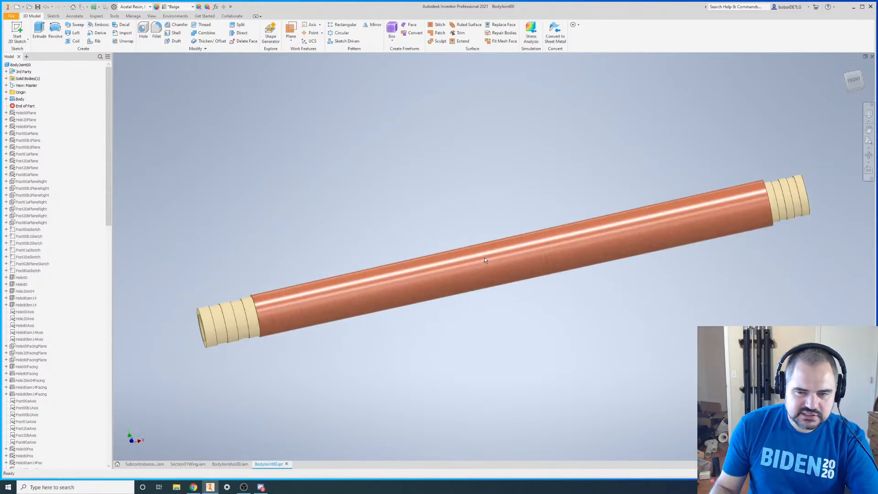
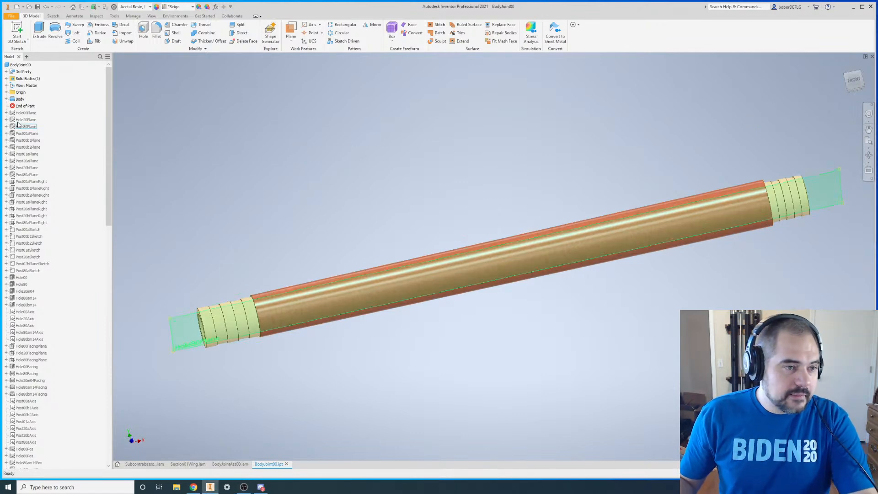
pyautogui.press('F4')
pyautogui.moveTo(427, 273); pyautogui.dragTo(478, 253)
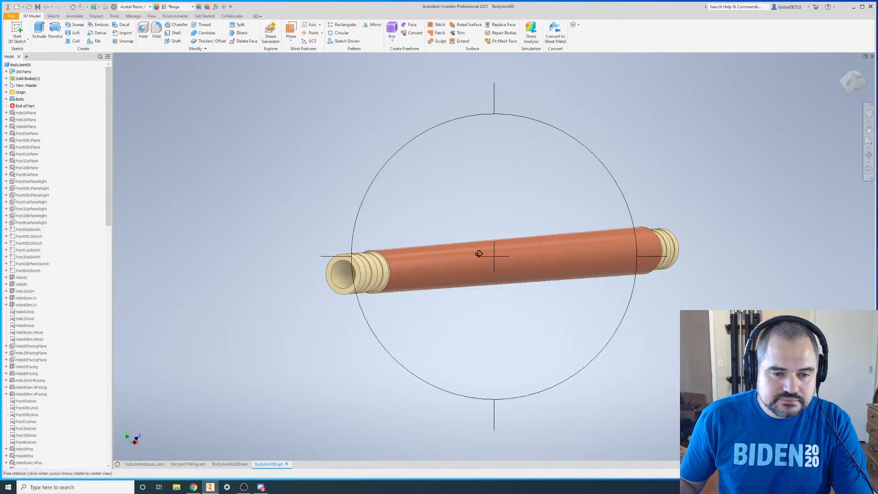
pyautogui.rightClick(20, 100)
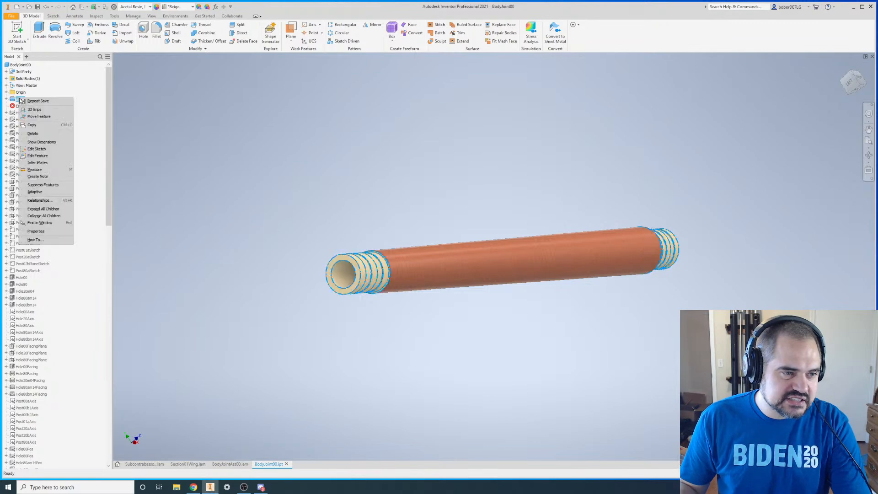
pyautogui.click(37, 149)
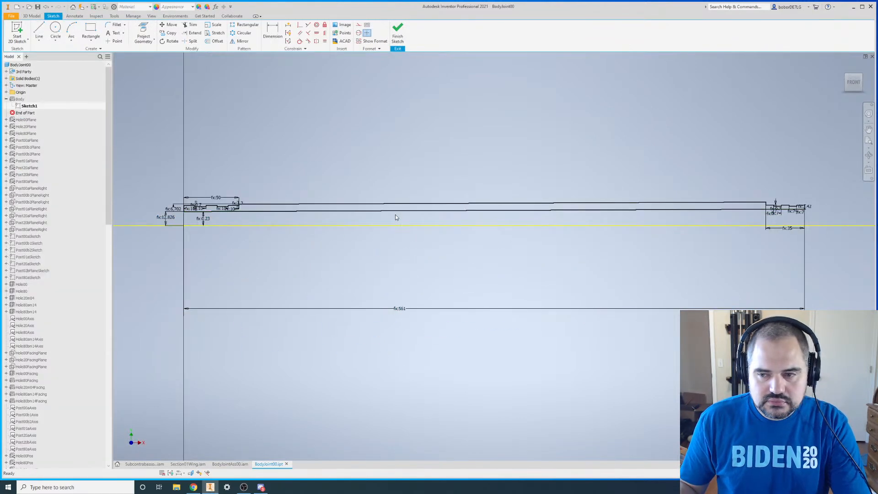
# - Examine the stepped groove profile and its dimensions at both ends of the tube sketch
pyautogui.scroll(5, 177, 211)
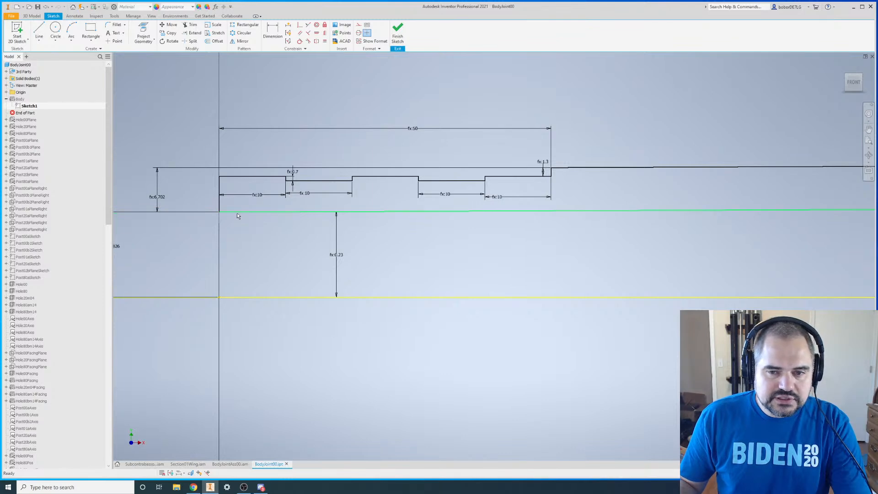
pyautogui.scroll(-4, 236, 213)
pyautogui.scroll(-3, 237, 212)
pyautogui.scroll(5, 583, 211)
pyautogui.scroll(-3, 683, 216)
pyautogui.scroll(5, 676, 218)
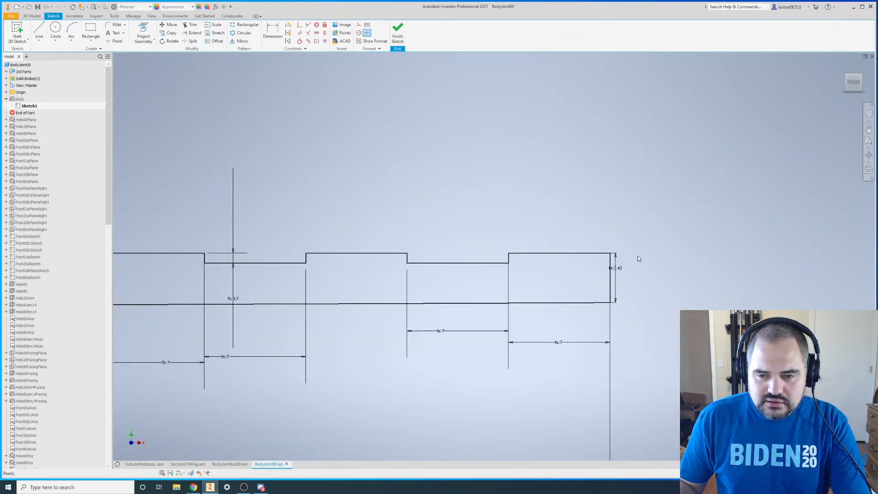
pyautogui.scroll(-6, 638, 260)
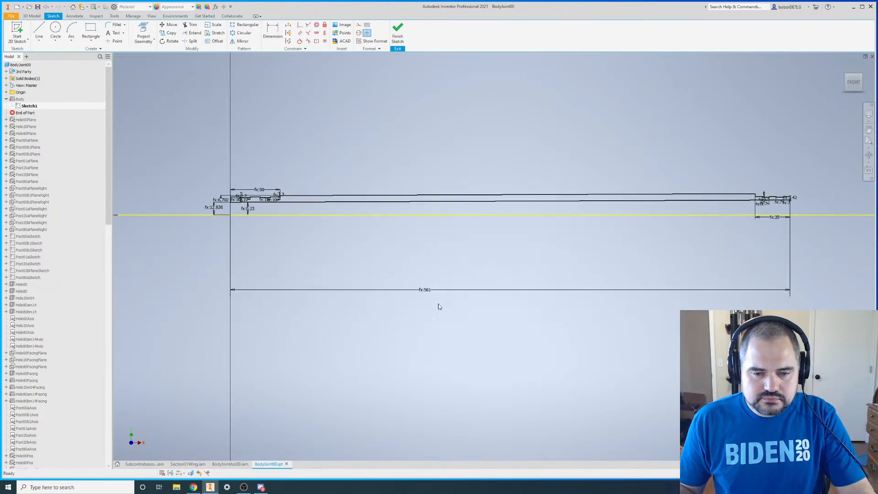
# - Check the parameter expressions behind the overall length dimension and the far-end tenon length dimension
pyautogui.doubleClick(430, 290)
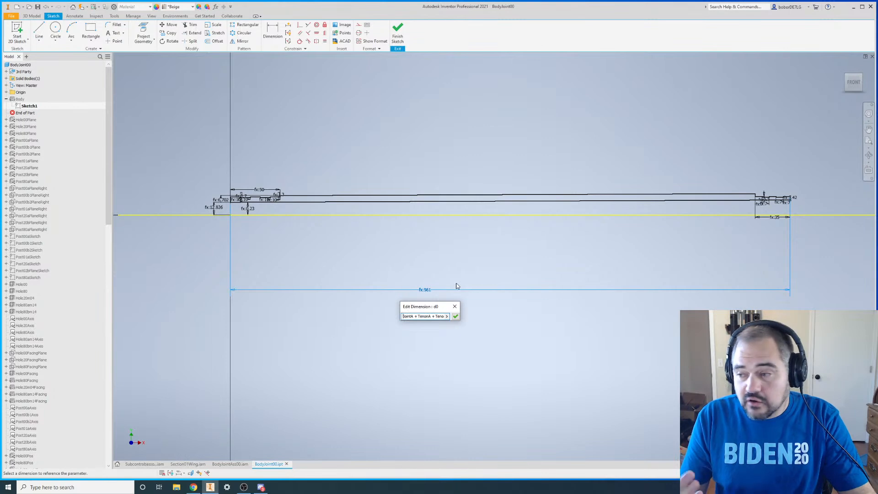
pyautogui.click(455, 309)
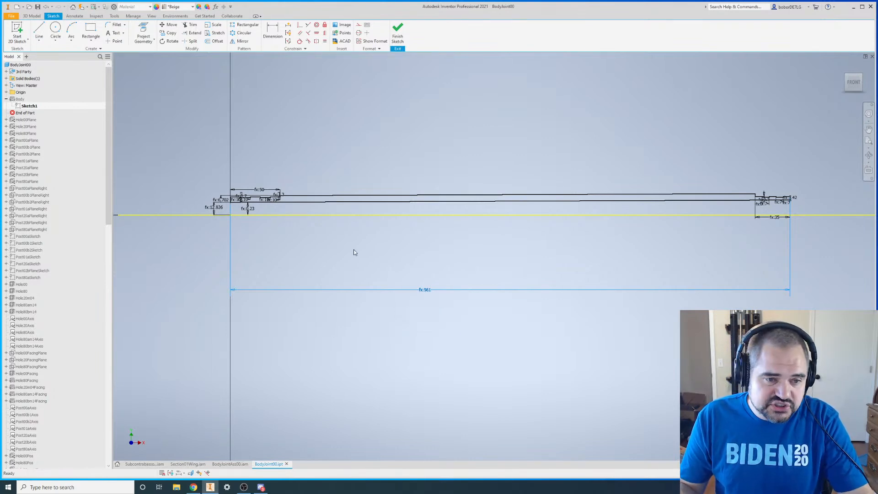
pyautogui.scroll(5, 251, 210)
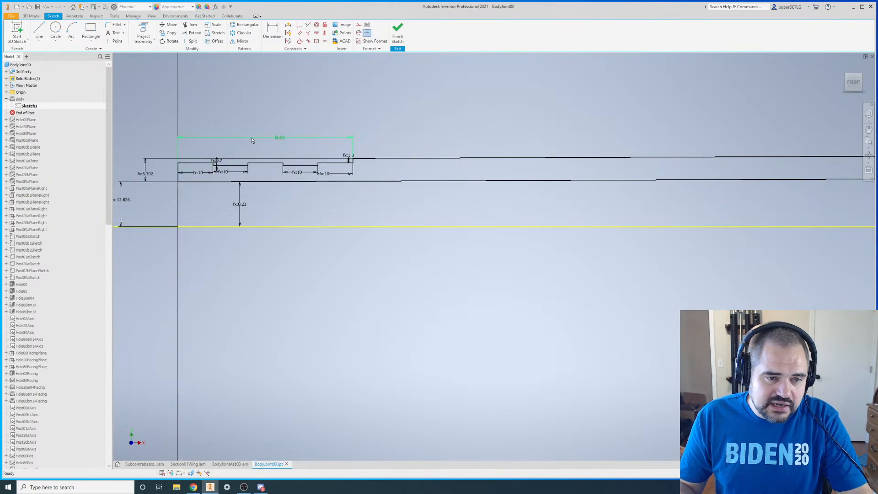
pyautogui.click(273, 155)
pyautogui.scroll(-9, 280, 172)
pyautogui.scroll(5, 526, 175)
pyautogui.scroll(4, 198, 147)
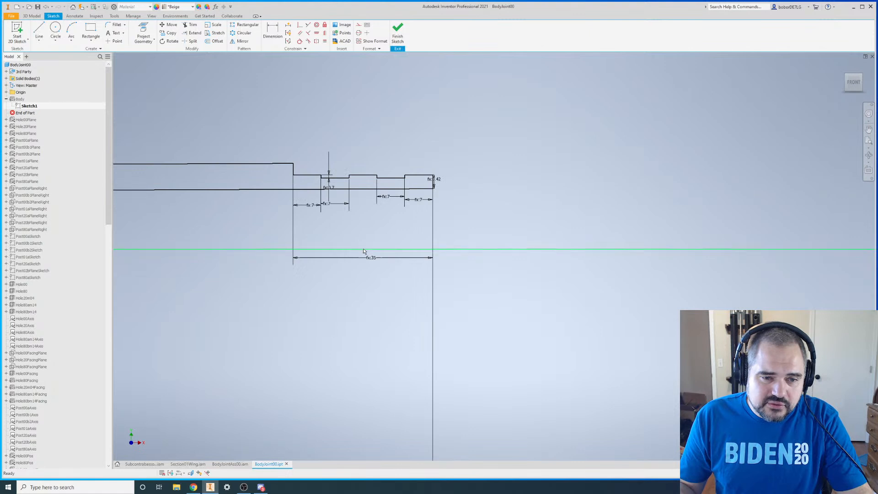
pyautogui.click(365, 259)
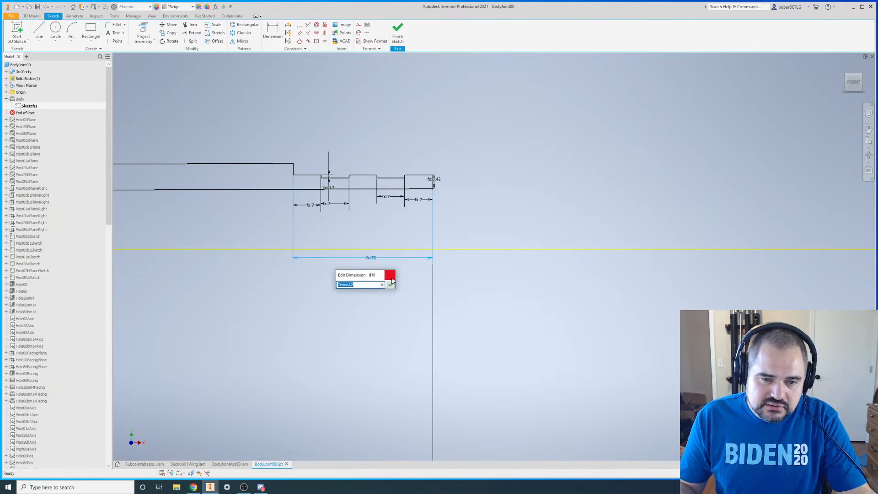
pyautogui.press('Return')
# - Inspect the position and taper formula that drives the bore radius dimension at the tube's starting end
pyautogui.scroll(-4, 562, 248)
pyautogui.scroll(-4, 562, 247)
pyautogui.scroll(8, 329, 206)
pyautogui.scroll(-3, 328, 202)
pyautogui.scroll(2, 319, 204)
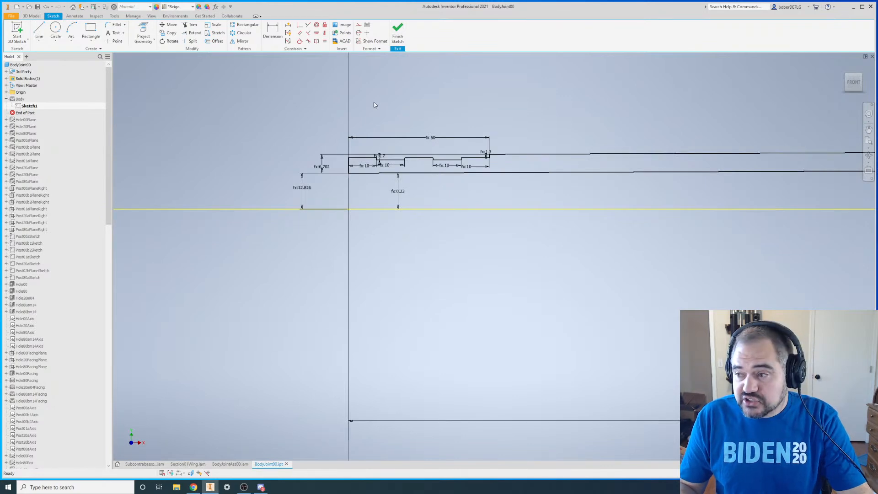
pyautogui.scroll(3, 370, 119)
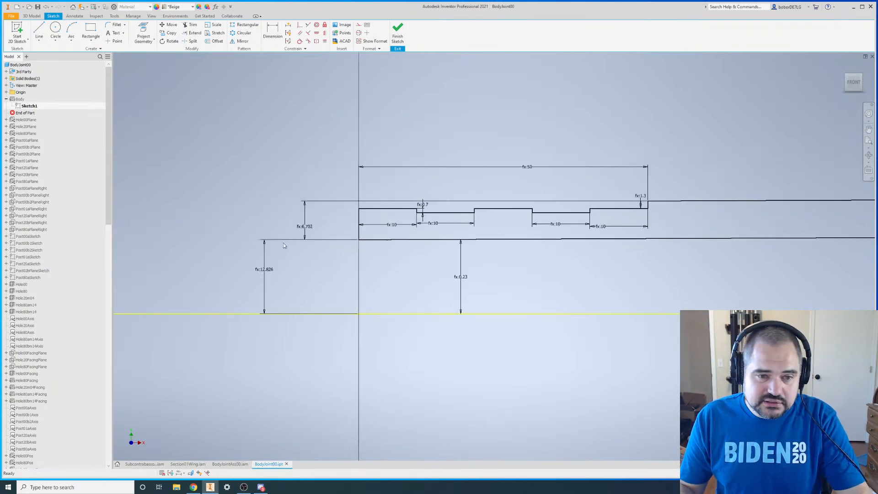
pyautogui.doubleClick(262, 271)
pyautogui.moveTo(264, 297); pyautogui.dragTo(198, 298)
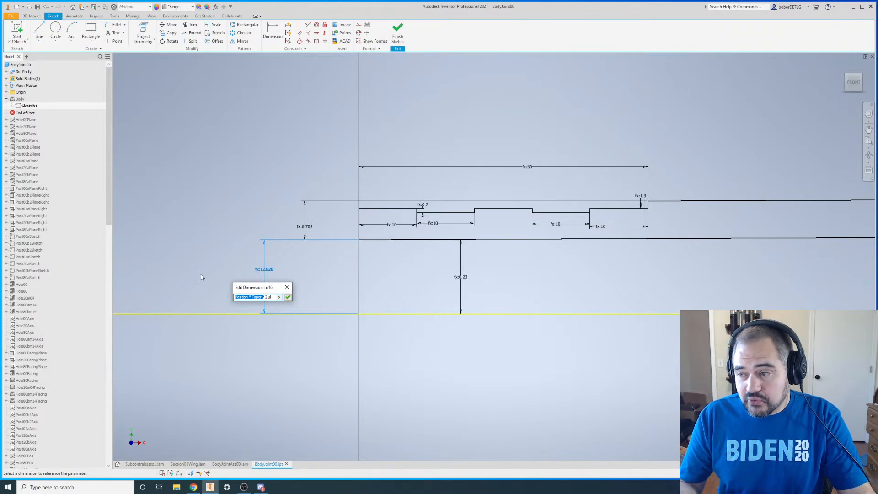
pyautogui.click(251, 297)
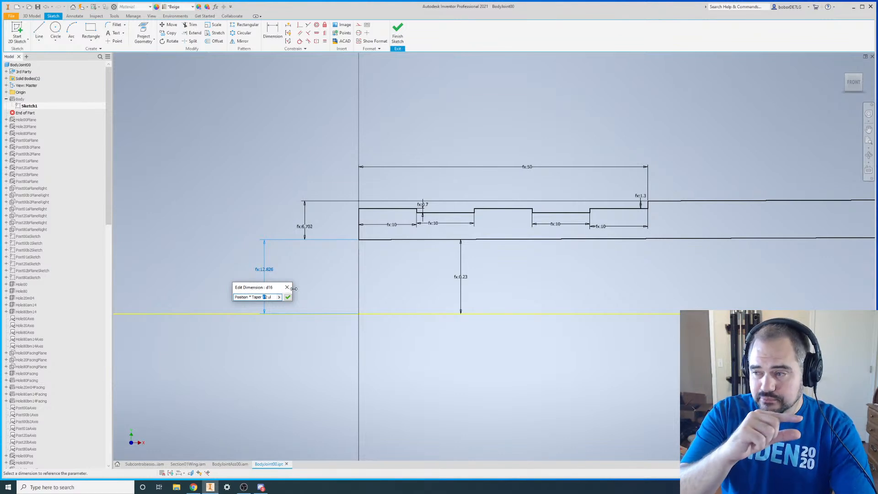
pyautogui.click(287, 296)
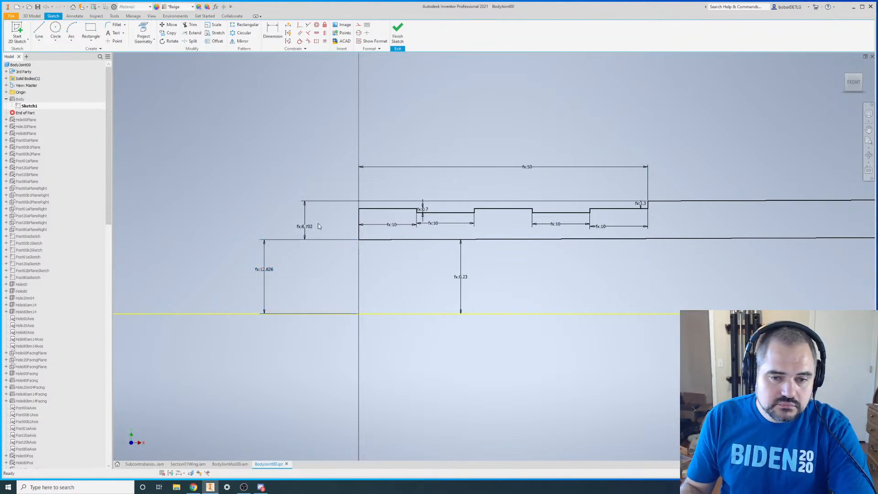
# - Examine the tenon groove depth and width dimensions at the starting end, and exit the sketch
pyautogui.scroll(-3, 264, 116)
pyautogui.scroll(-3, 323, 132)
pyautogui.scroll(3, 323, 131)
pyautogui.scroll(5, 323, 133)
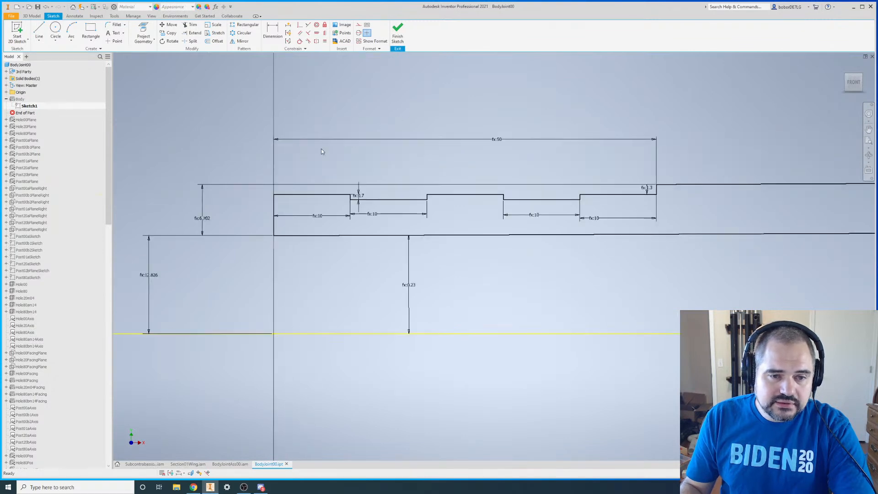
pyautogui.scroll(2, 577, 188)
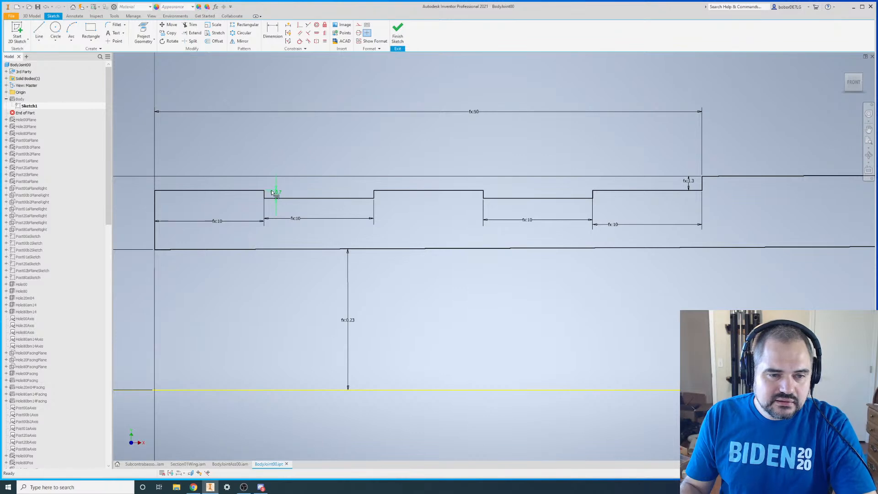
pyautogui.scroll(-2, 273, 193)
pyautogui.scroll(5, 308, 190)
pyautogui.scroll(-2, 357, 217)
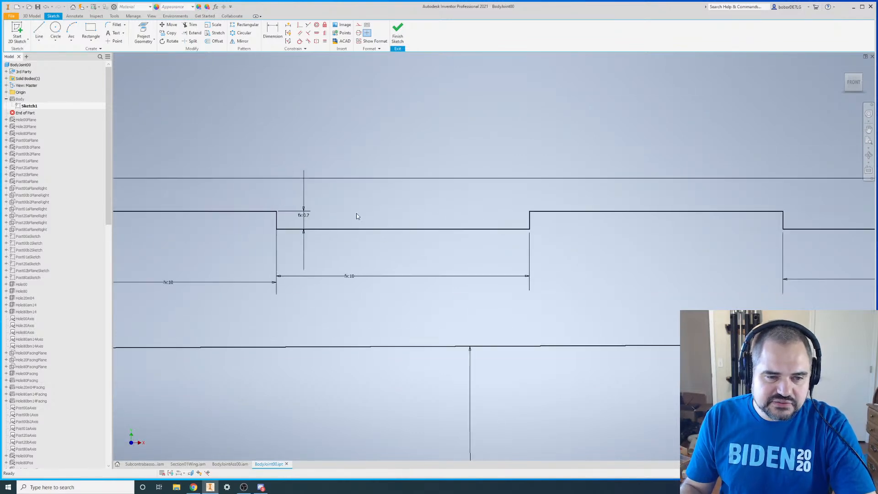
pyautogui.scroll(-4, 357, 216)
pyautogui.rightClick(333, 146)
pyautogui.click(337, 160)
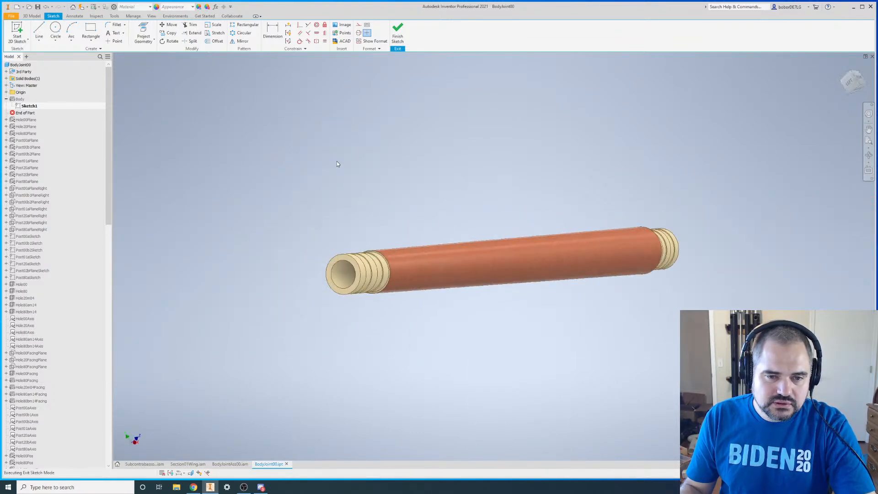
# - Try a 90-degree angle on the Body revolve, return it to 360 degrees and leave the feature
pyautogui.rightClick(17, 100)
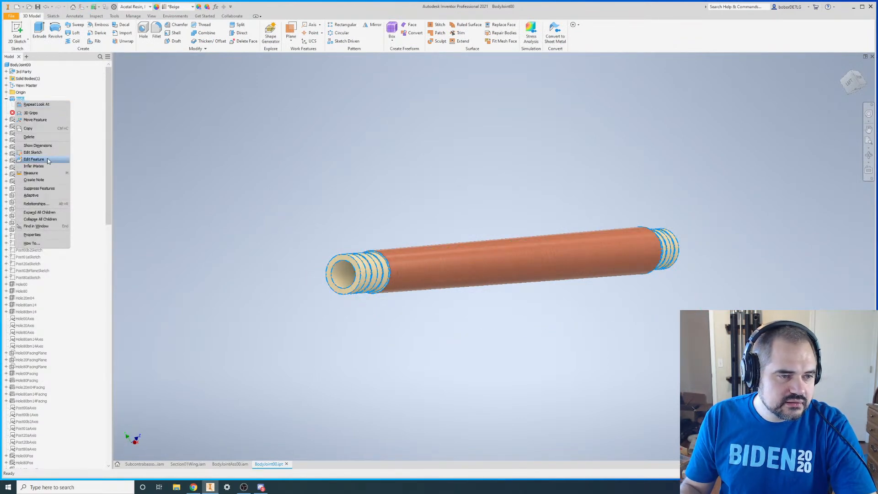
pyautogui.click(34, 159)
pyautogui.scroll(2, 232, 175)
pyautogui.click(158, 122)
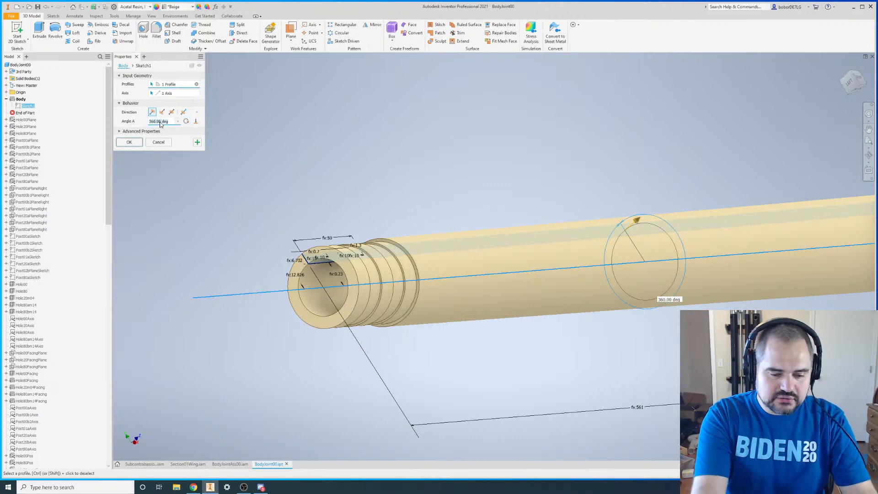
pyautogui.write('90')
pyautogui.keyDown('shift'); pyautogui.moveTo(436, 274); pyautogui.dragTo(468, 255, button='middle'); pyautogui.keyUp('shift')
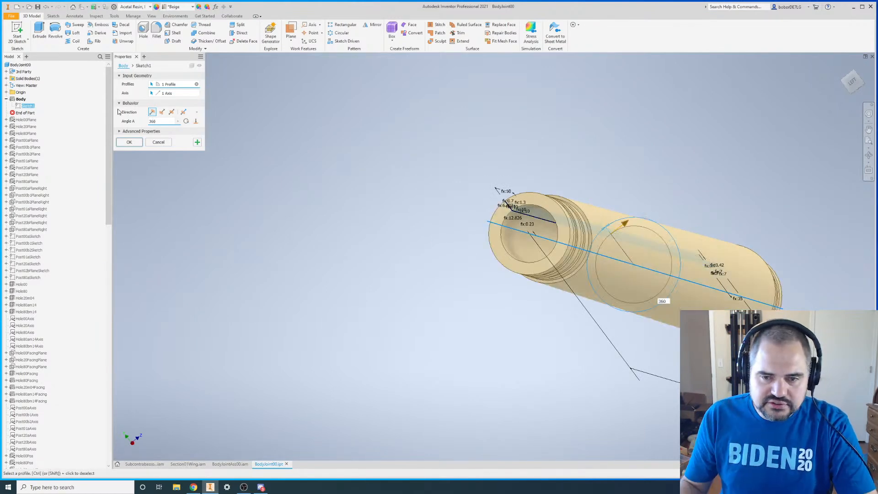
pyautogui.click(6, 99)
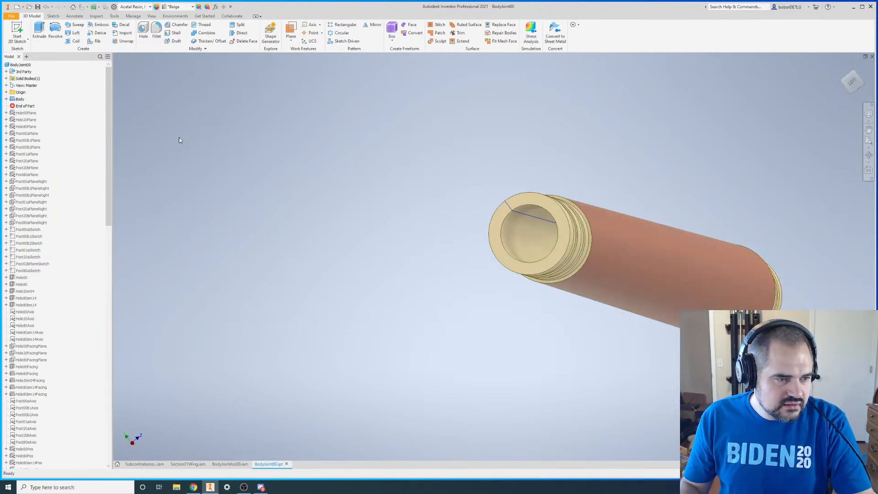
# - Inspect the work planes defined for the tone holes and posts along the tube
pyautogui.keyDown('shift'); pyautogui.moveTo(553, 222); pyautogui.dragTo(517, 231, button='middle'); pyautogui.keyUp('shift')
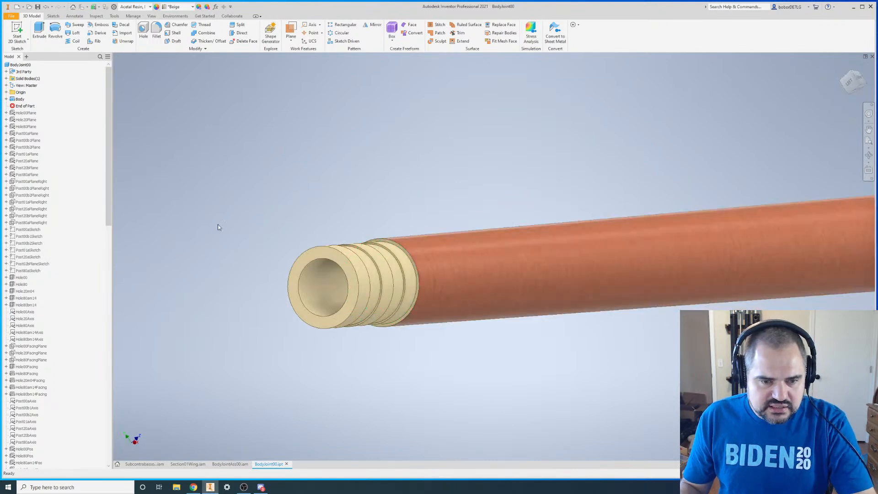
pyautogui.keyDown('shift'); pyautogui.moveTo(419, 212); pyautogui.dragTo(486, 290, button='middle'); pyautogui.keyUp('shift')
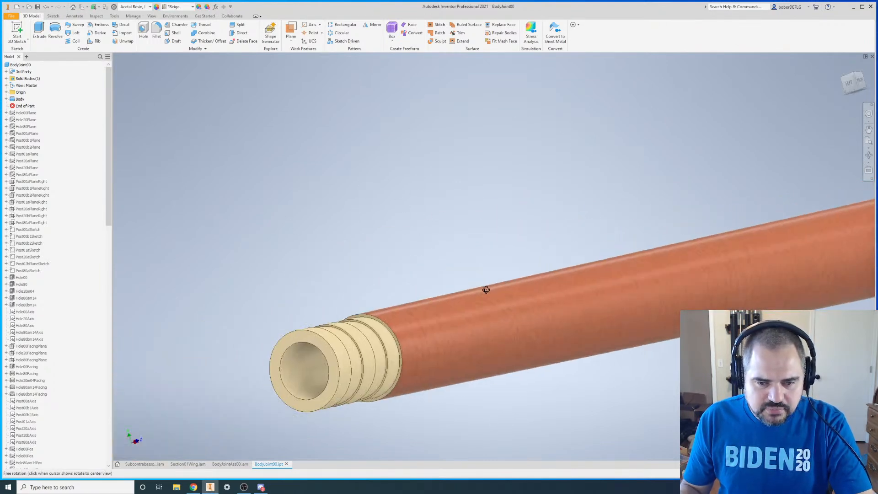
pyautogui.scroll(-5, 427, 256)
pyautogui.scroll(3, 494, 265)
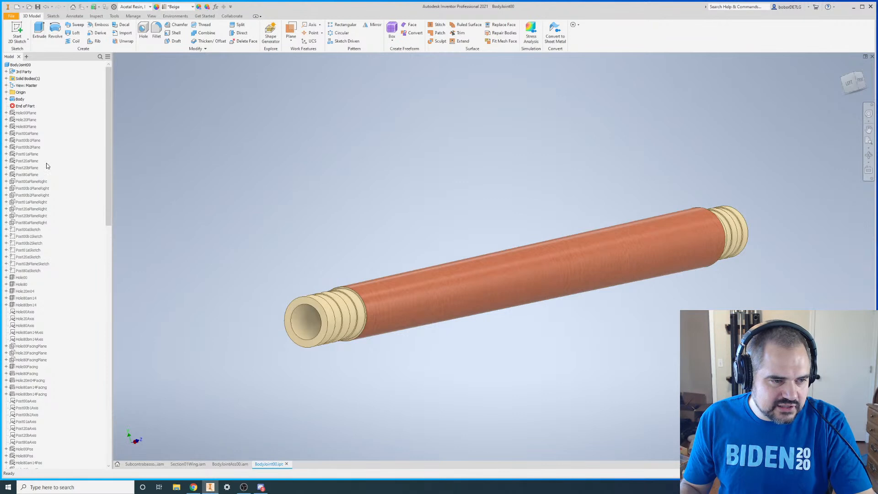
pyautogui.rightClick(30, 116)
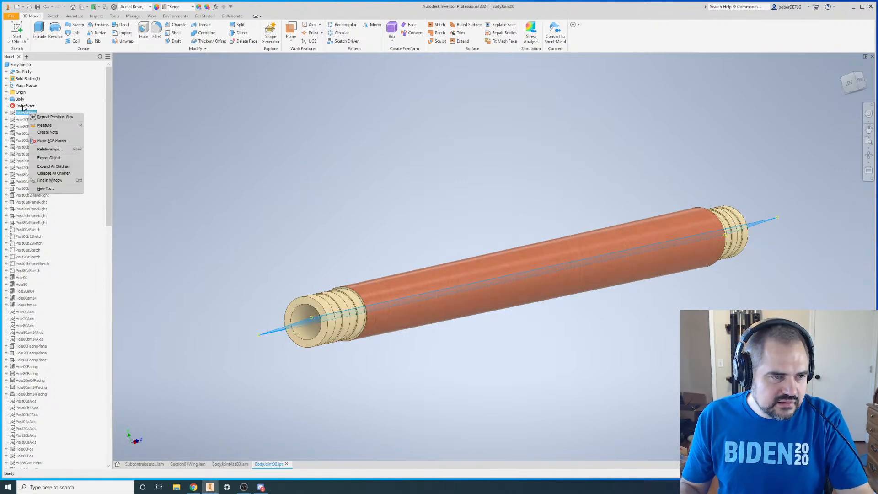
pyautogui.press('Escape')
pyautogui.click(25, 126)
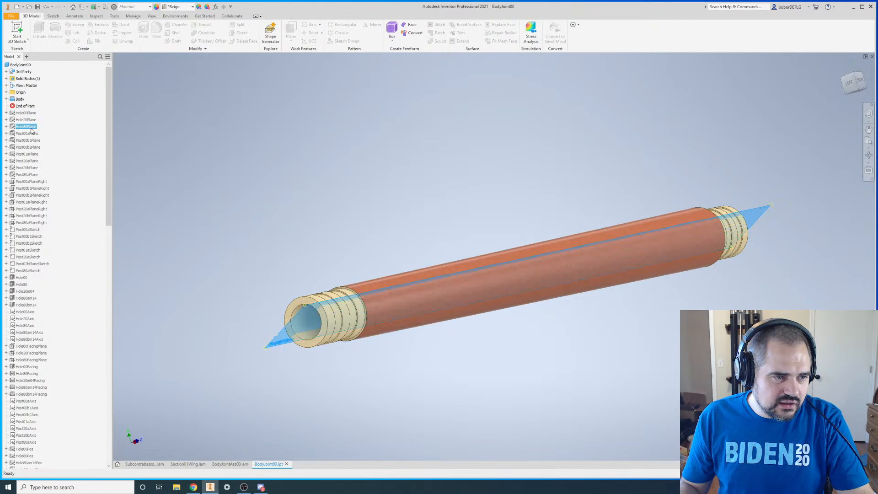
pyautogui.click(31, 182)
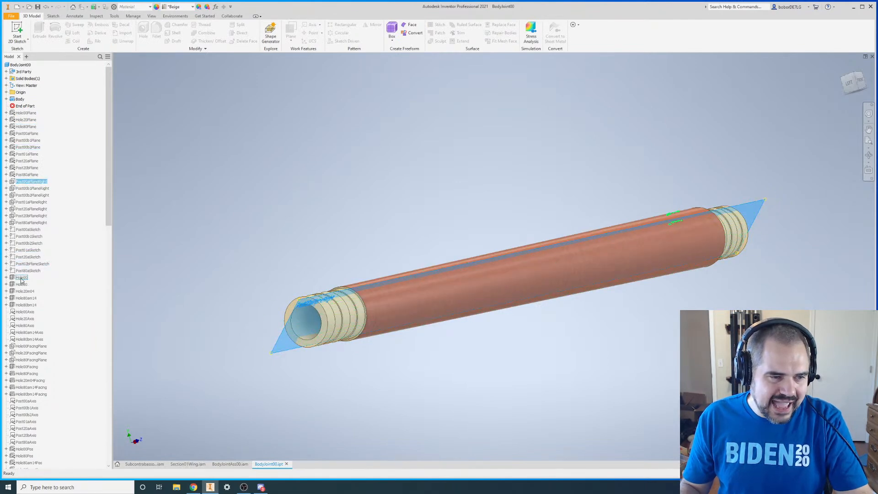
# - Roll the part history forward to directly after the Hole00 feature and examine that tone hole
pyautogui.rightClick(21, 277)
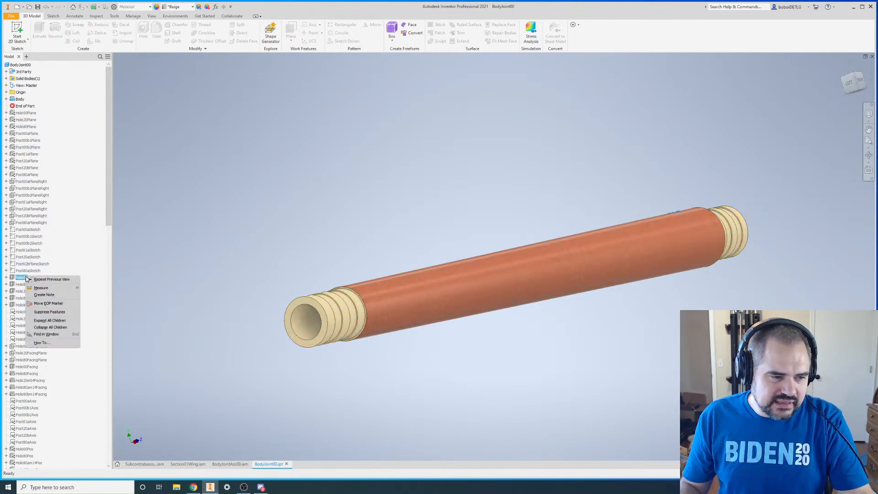
pyautogui.click(54, 303)
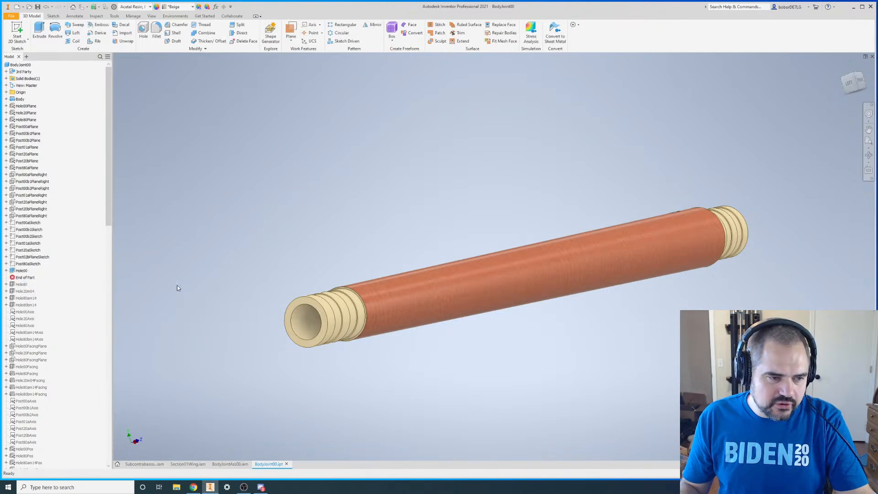
pyautogui.press('F4')
pyautogui.moveTo(507, 292); pyautogui.dragTo(506, 343)
pyautogui.scroll(-4, 484, 275)
pyautogui.scroll(5, 586, 275)
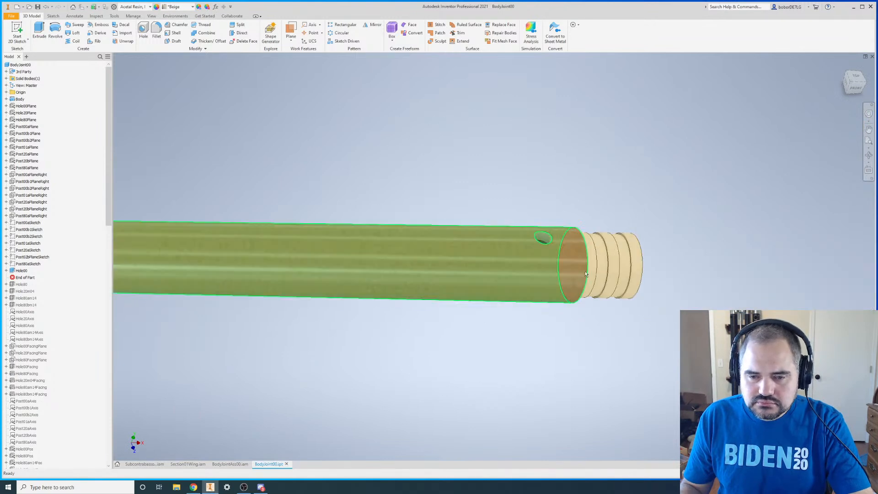
# - Roll the part history forward to directly after Hole80bm14 and view the tone holes cut along the tube
pyautogui.scroll(4, 586, 274)
pyautogui.scroll(-4, 505, 178)
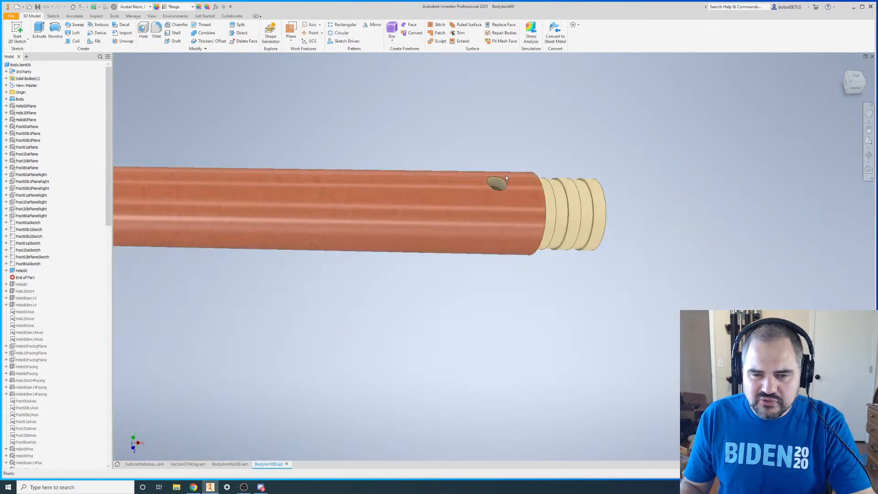
pyautogui.rightClick(25, 272)
pyautogui.click(16, 260)
pyautogui.rightClick(30, 304)
pyautogui.click(46, 337)
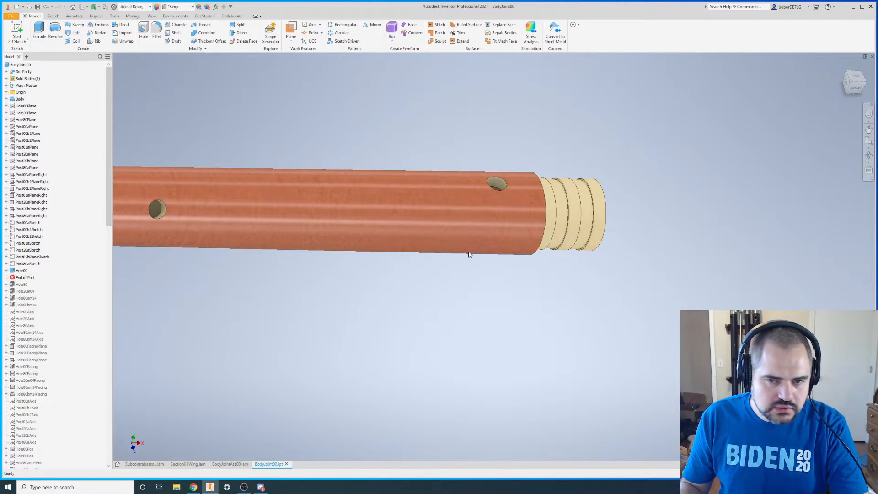
pyautogui.scroll(-4, 365, 269)
pyautogui.keyDown('shift'); pyautogui.moveTo(468, 260); pyautogui.dragTo(476, 154, button='middle'); pyautogui.keyUp('shift')
# - Roll the part history forward to directly after Hole80bm14Facing to bring in all the tone hole facings
pyautogui.scroll(-5, 36, 296)
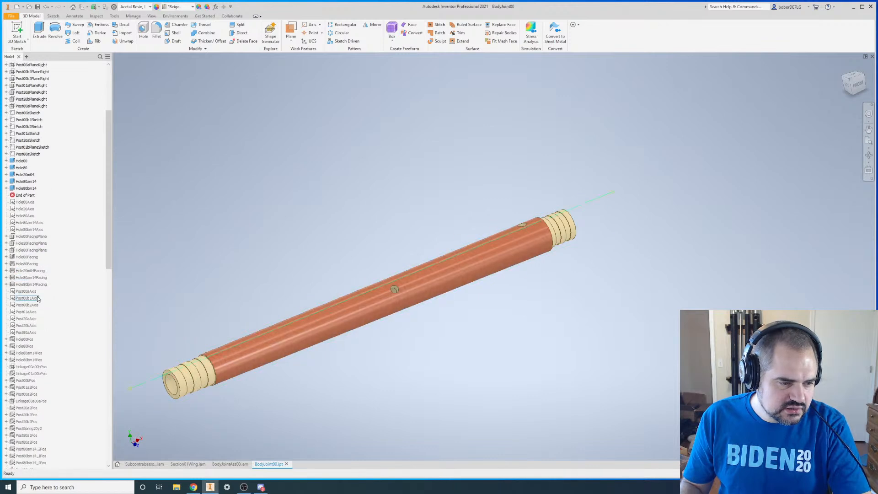
pyautogui.scroll(-2, 38, 298)
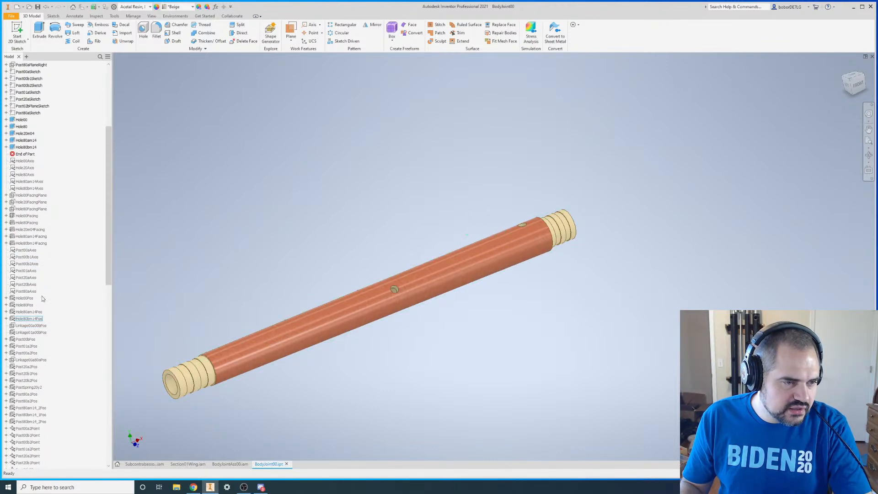
pyautogui.rightClick(21, 244)
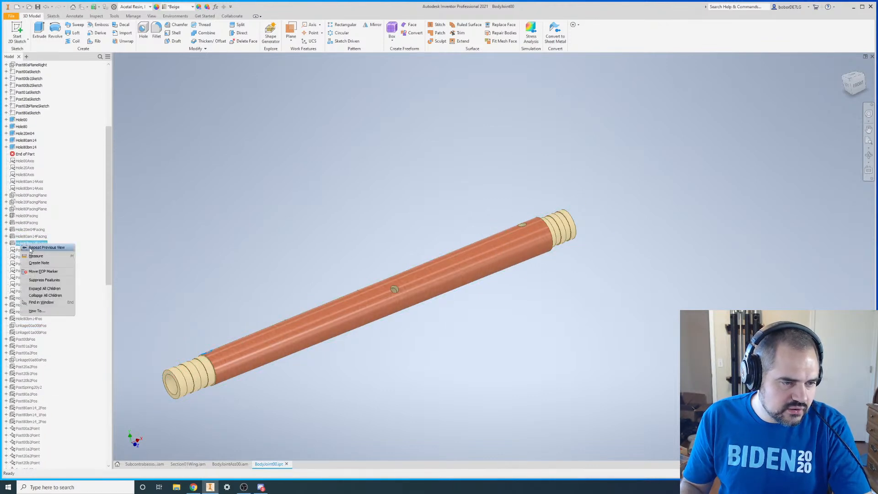
pyautogui.click(43, 271)
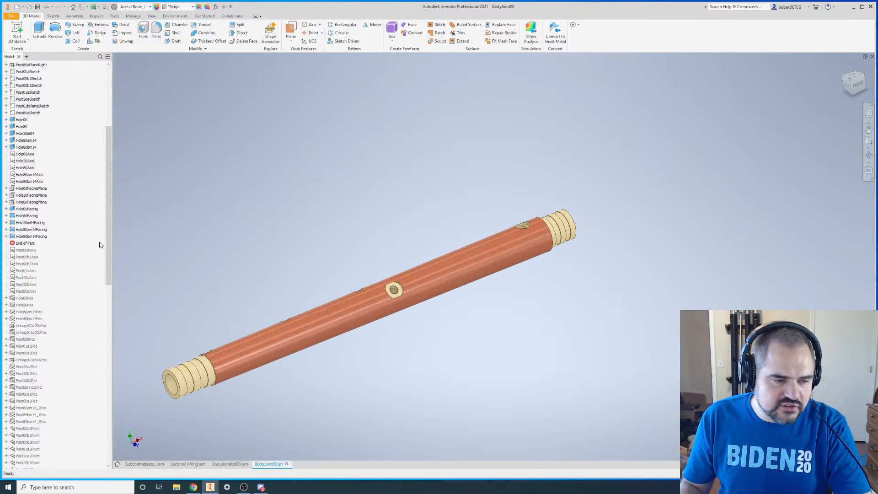
# - Open the sketch of the Hole80Facing feature for inspection and exit it without changes
pyautogui.rightClick(27, 216)
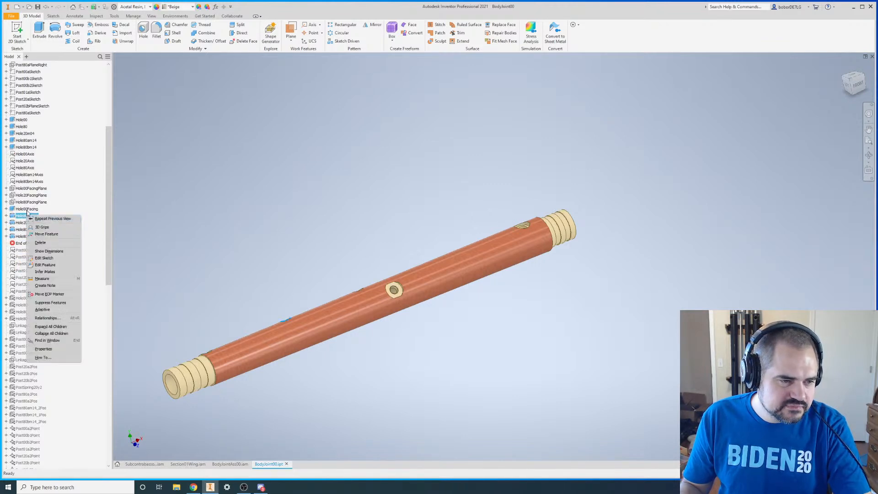
pyautogui.click(50, 259)
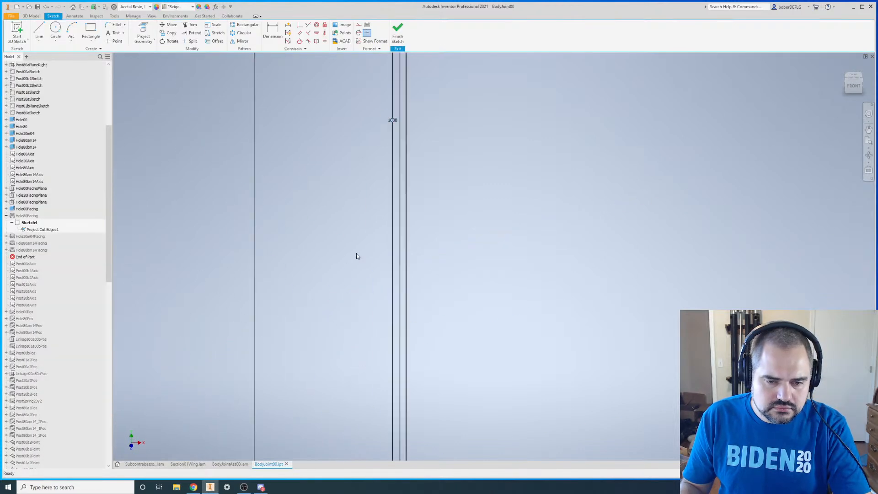
pyautogui.rightClick(483, 272)
pyautogui.click(487, 292)
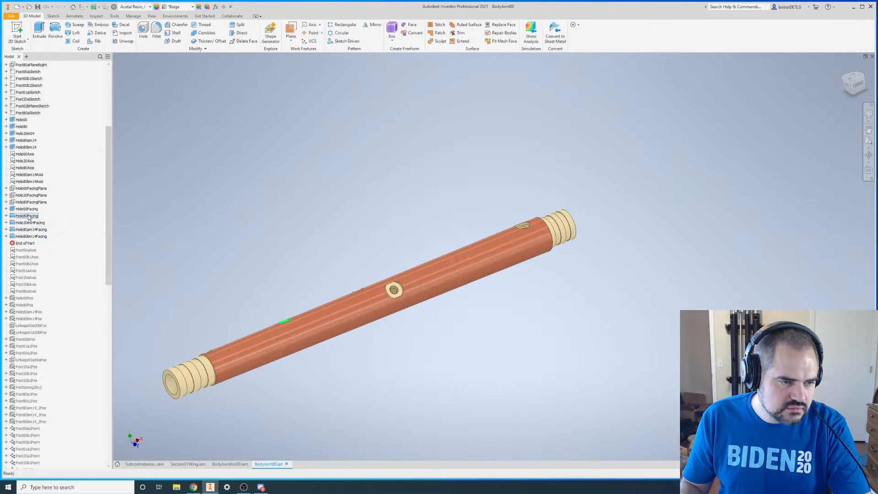
# - Open the Hole20m04Facing sketch and examine its profile dimensions against the sliced tube wall
pyautogui.rightClick(30, 223)
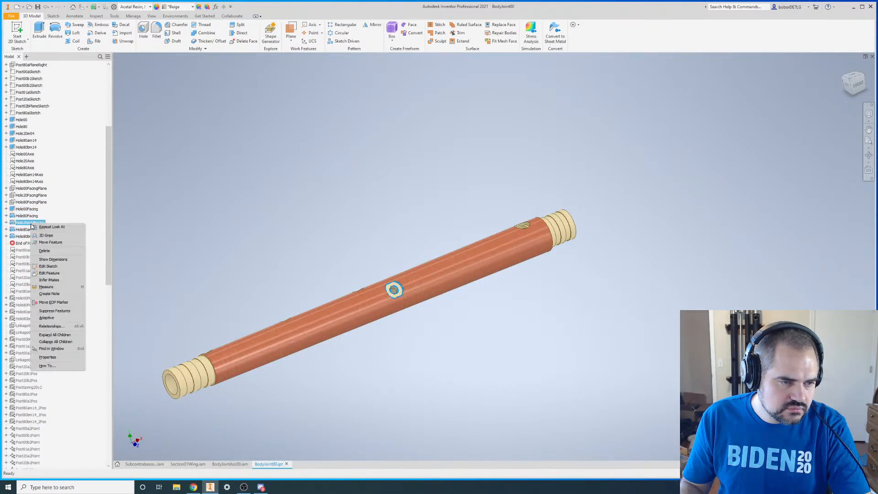
pyautogui.click(49, 266)
pyautogui.scroll(-10, 432, 210)
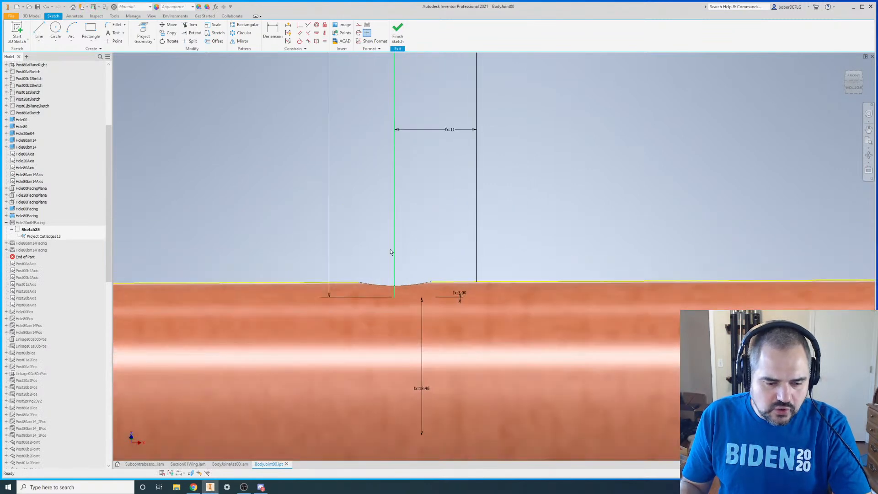
pyautogui.scroll(4, 390, 221)
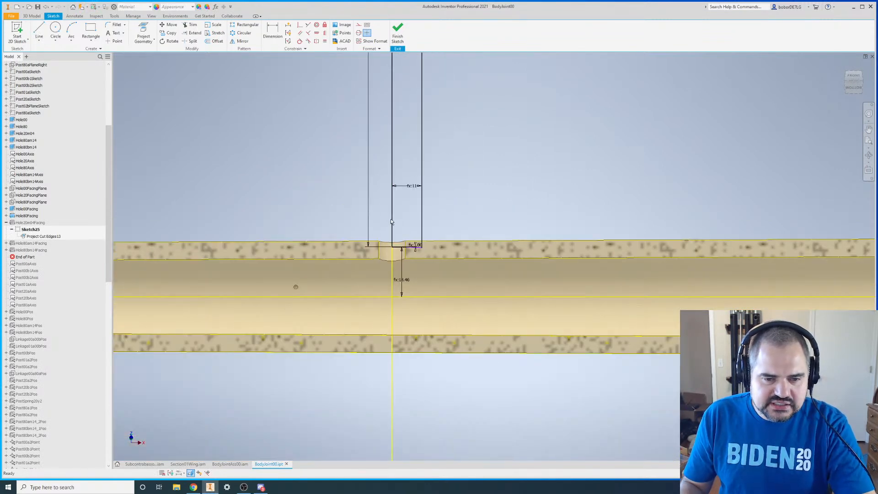
pyautogui.scroll(5, 47, 183)
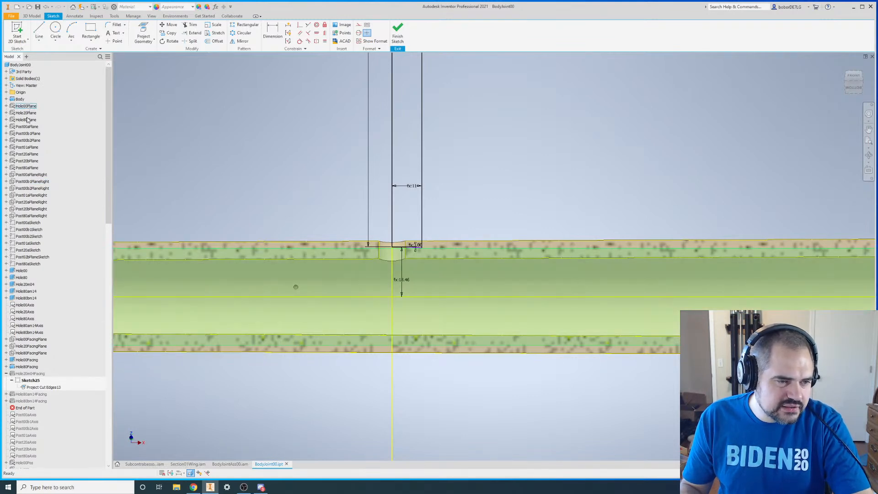
pyautogui.scroll(-4, 425, 297)
pyautogui.scroll(-6, 341, 191)
pyautogui.scroll(5, 459, 262)
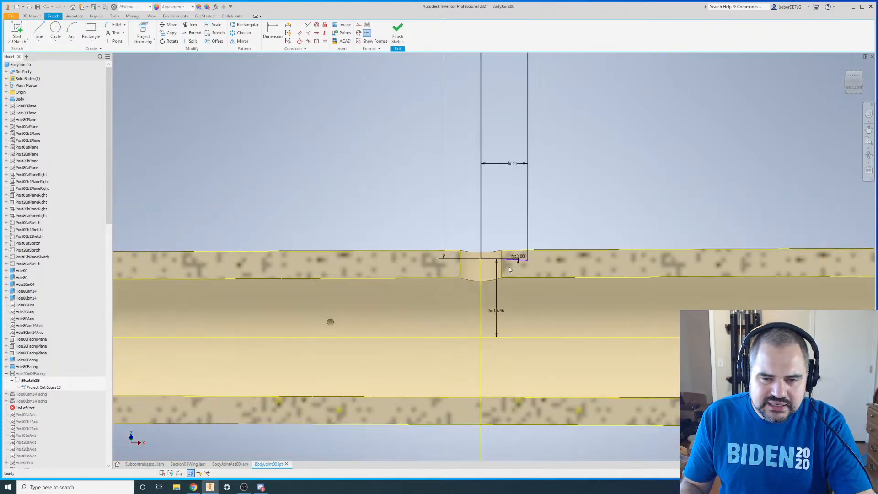
# - Examine the sloped line between the flat seat and the outer edge of the facing profile, and exit the sketch
pyautogui.scroll(-5, 497, 256)
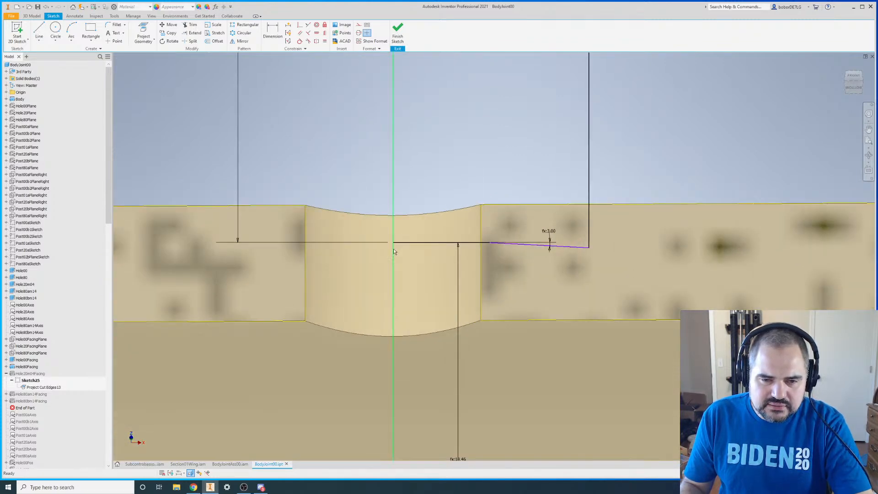
pyautogui.scroll(6, 401, 246)
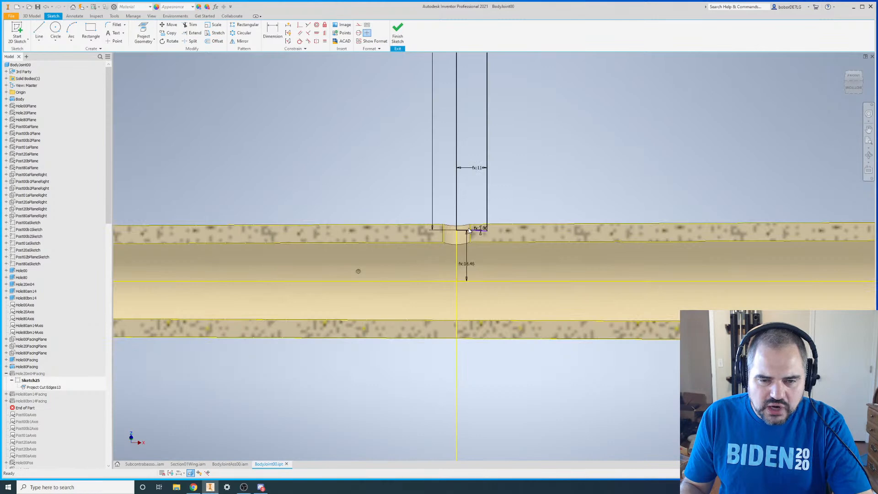
pyautogui.scroll(-2, 468, 231)
pyautogui.scroll(-5, 469, 230)
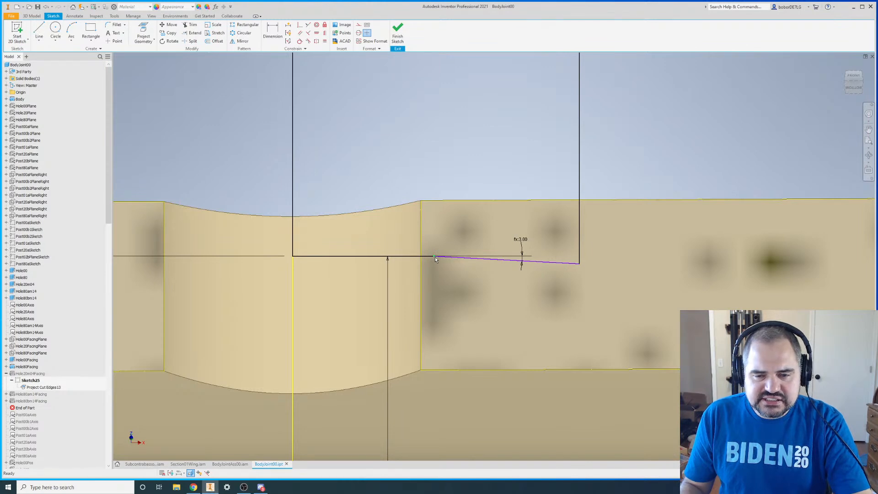
pyautogui.moveTo(435, 259)
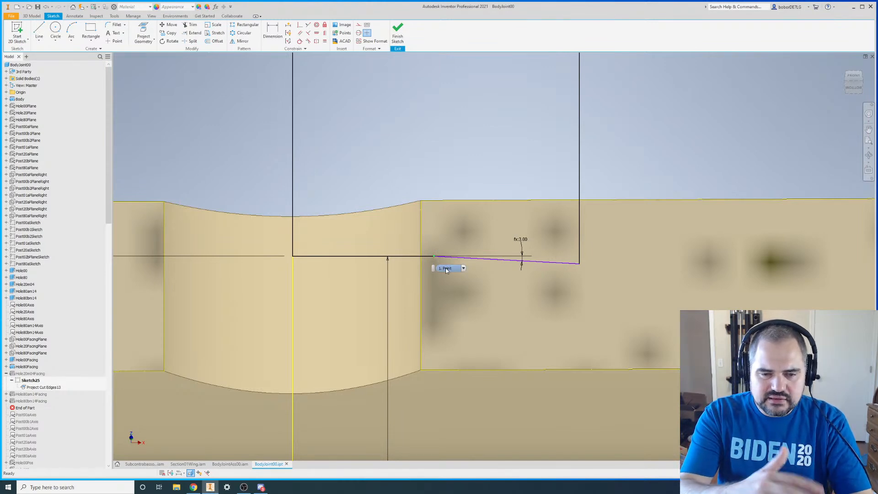
pyautogui.scroll(4, 503, 155)
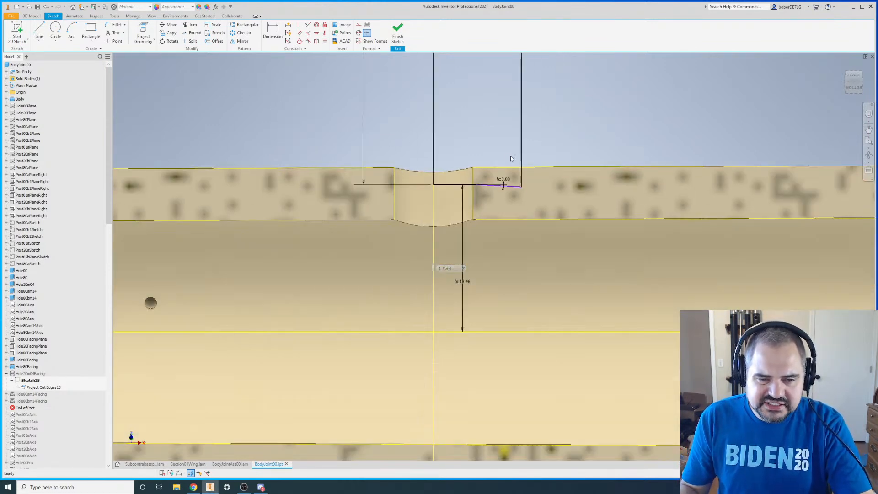
pyautogui.rightClick(476, 137)
pyautogui.click(480, 153)
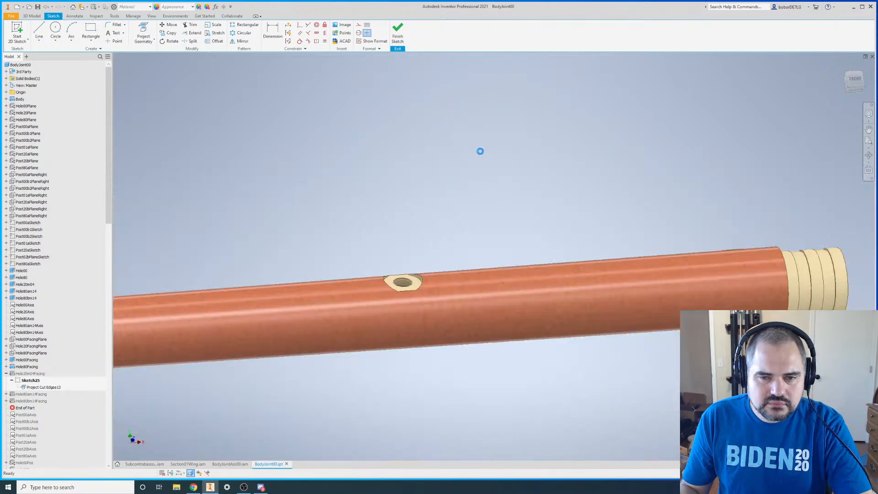
# - Try suppressing the Hole20m04 tone hole in the middle of the tube, and cancel the operation
pyautogui.scroll(-5, 394, 283)
pyautogui.scroll(-3, 417, 272)
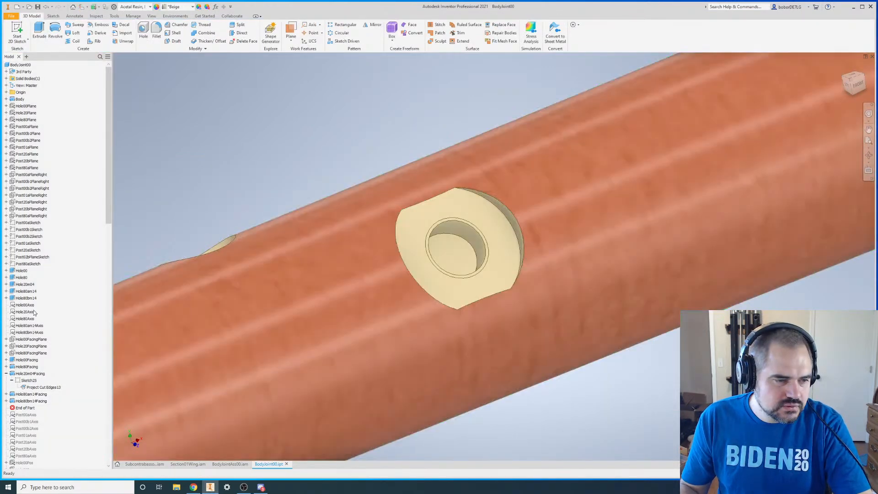
pyautogui.rightClick(23, 286)
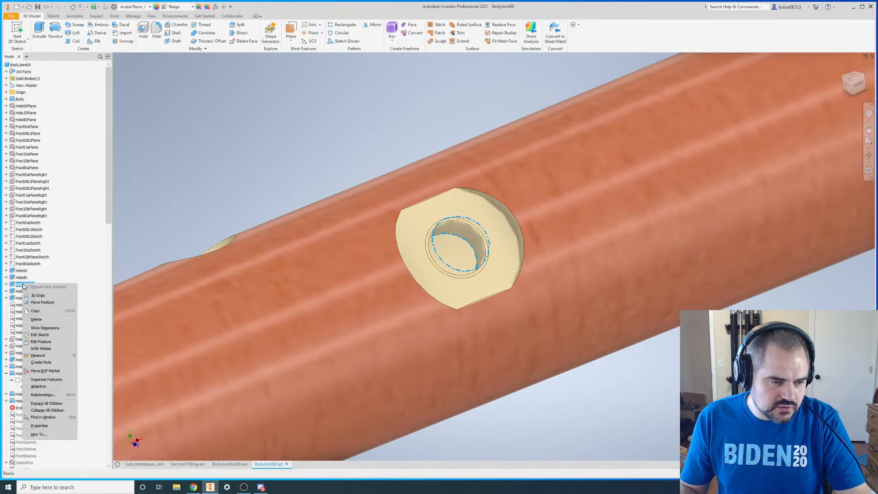
pyautogui.click(54, 381)
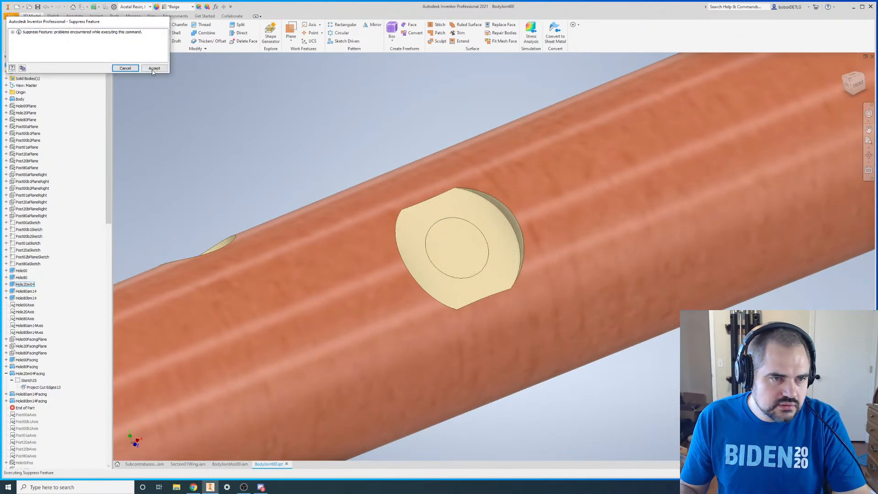
pyautogui.click(122, 71)
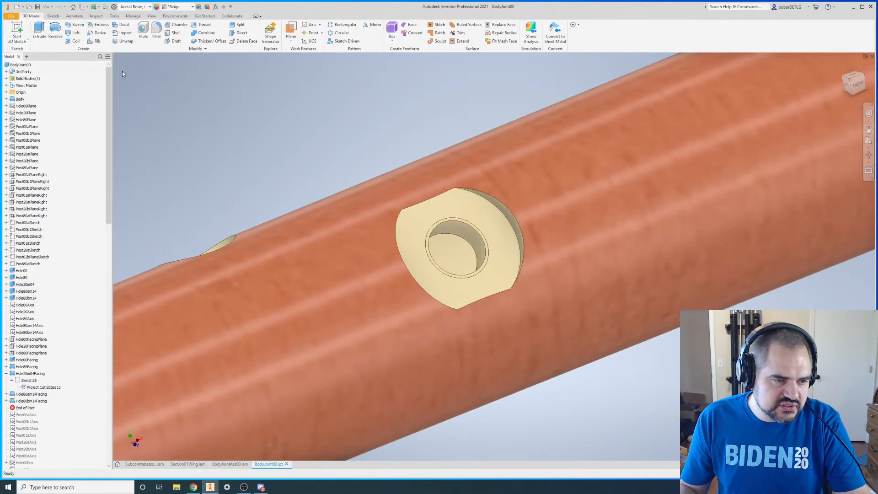
# - Roll the part history back to directly after Hole80 and forward again to directly after Hole20m04Facing
pyautogui.rightClick(22, 278)
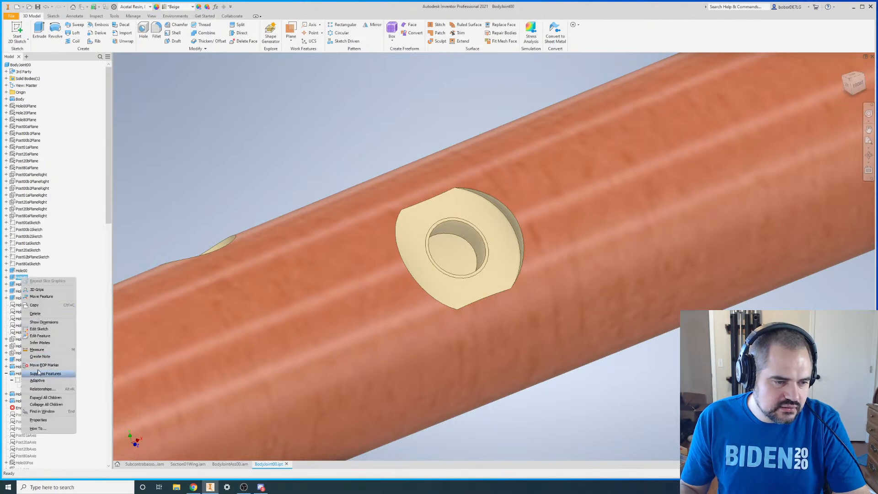
pyautogui.click(41, 366)
pyautogui.scroll(-2, 40, 292)
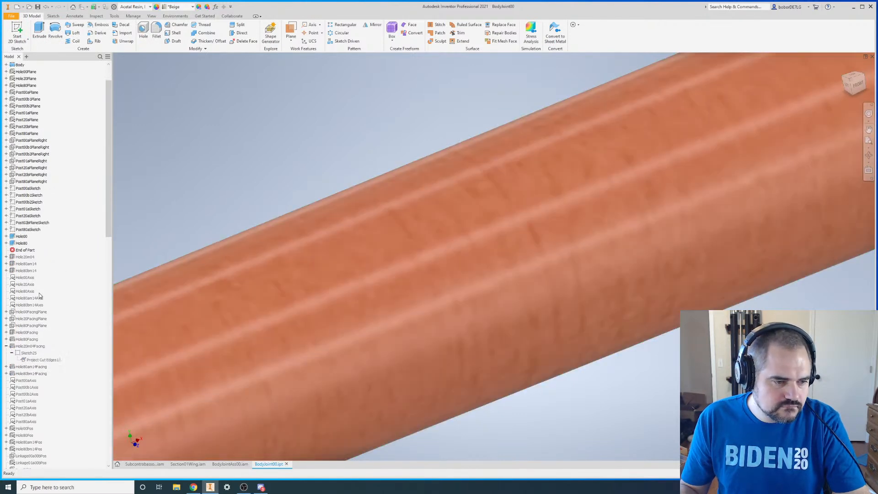
pyautogui.click(6, 347)
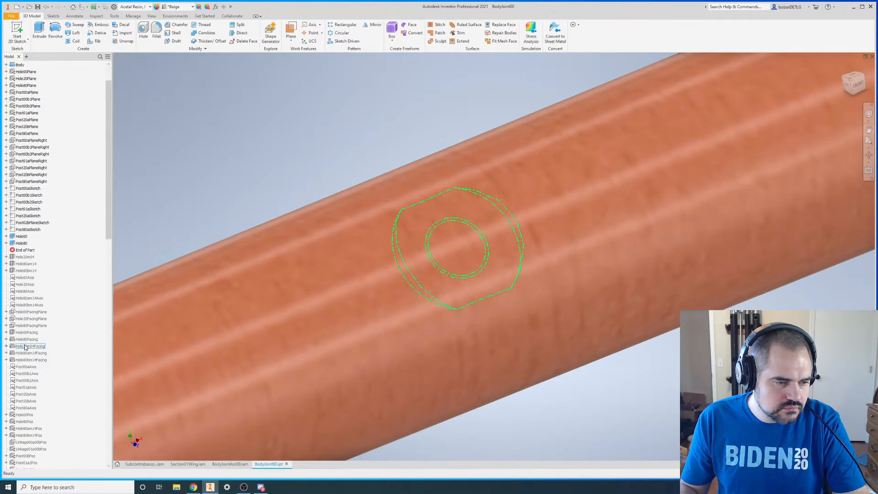
pyautogui.rightClick(28, 346)
pyautogui.click(42, 369)
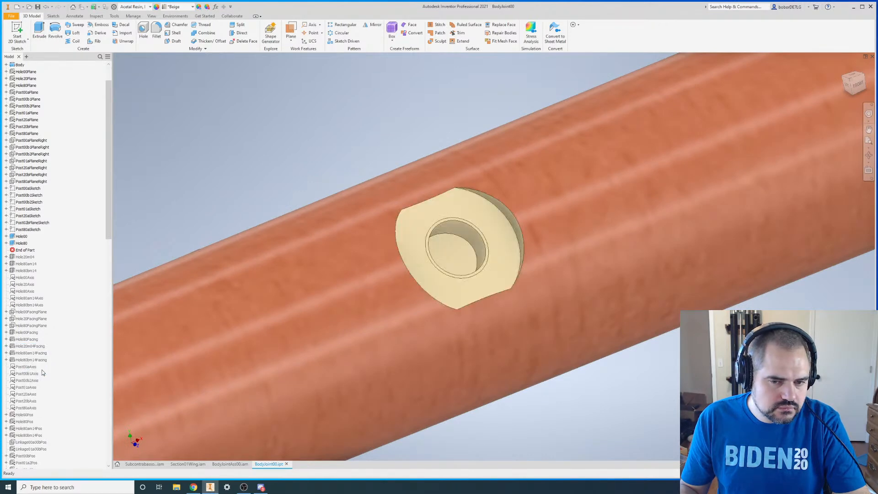
# - Roll the part history back to directly after Hole80Facing and examine the Hole20m04 tone hole without its facing
pyautogui.rightClick(27, 333)
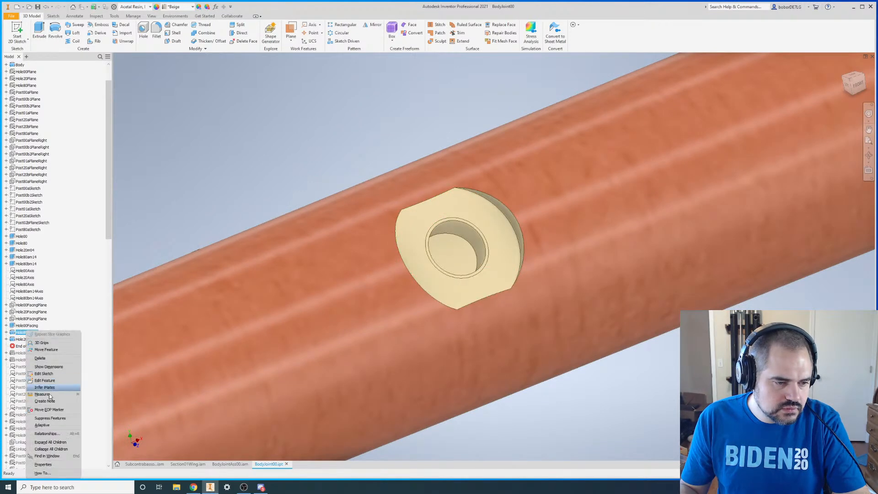
pyautogui.click(56, 409)
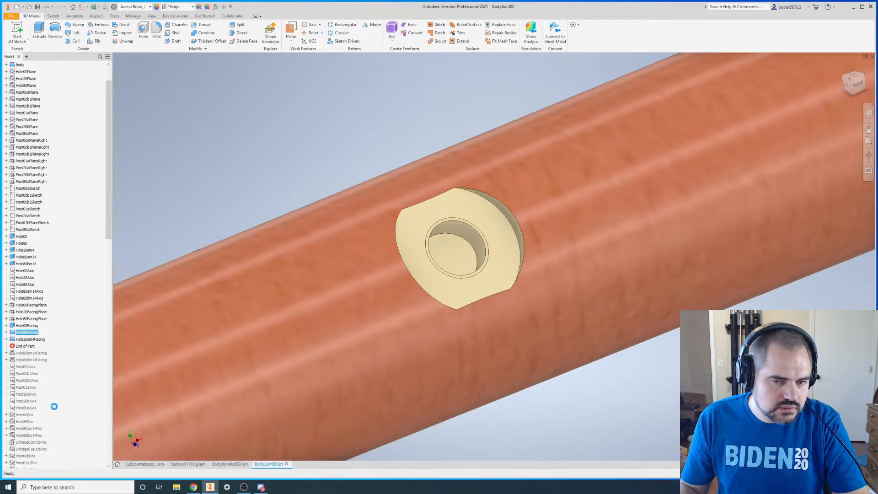
pyautogui.press('F4')
pyautogui.keyDown('shift'); pyautogui.moveTo(468, 308); pyautogui.dragTo(476, 251, button='middle'); pyautogui.keyUp('shift')
pyautogui.scroll(-5, 405, 228)
pyautogui.scroll(5, 404, 229)
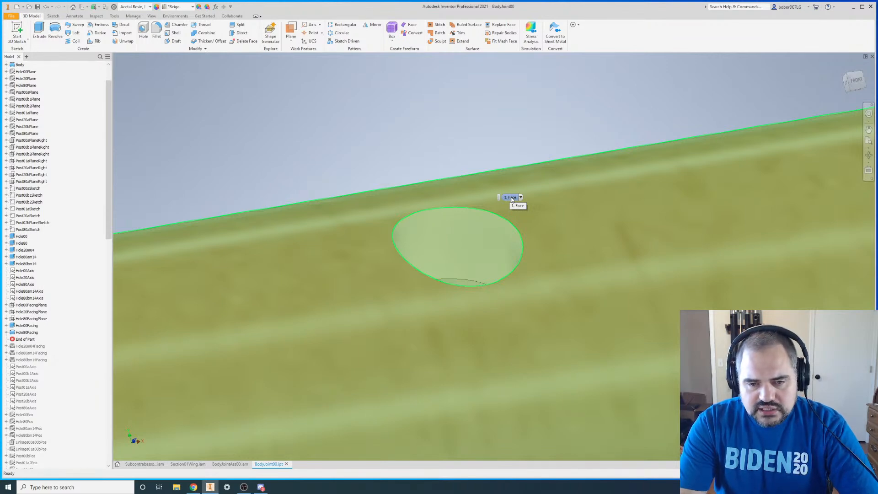
pyautogui.scroll(-5, 448, 185)
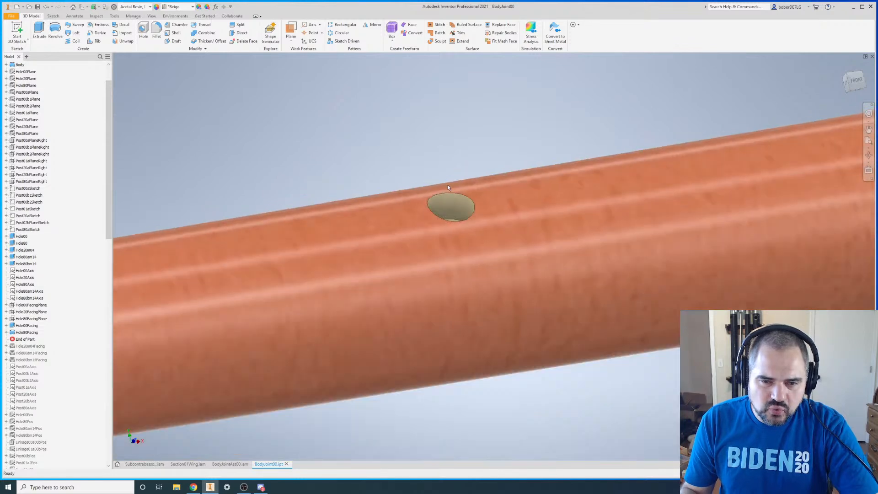
# - Roll the part history forward to directly after Hole20m04Facing to restore the flat seat around the tone hole
pyautogui.scroll(5, 486, 192)
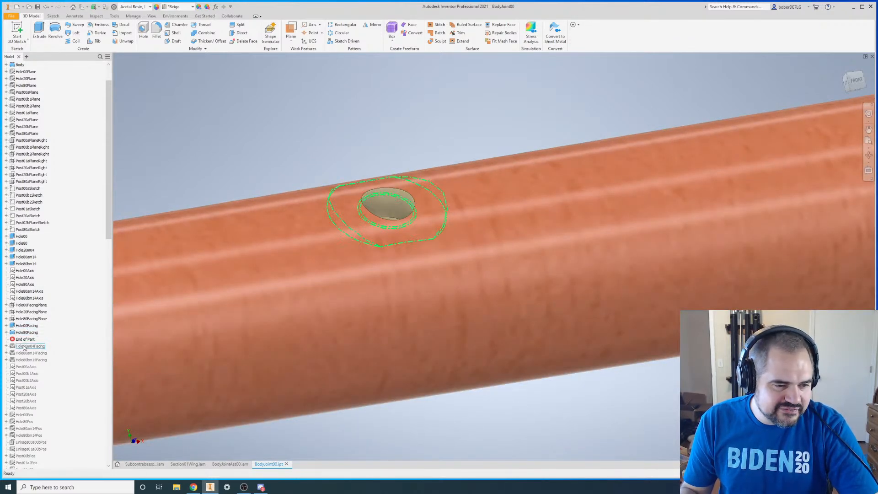
pyautogui.rightClick(30, 349)
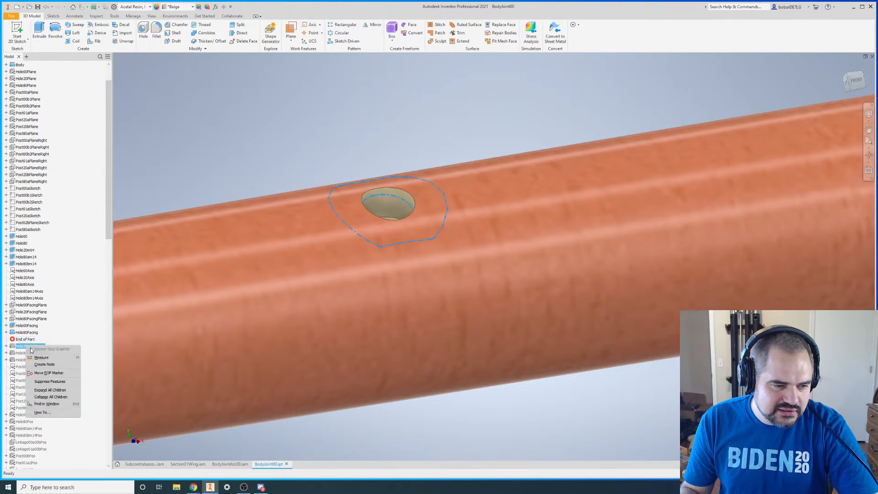
pyautogui.click(55, 382)
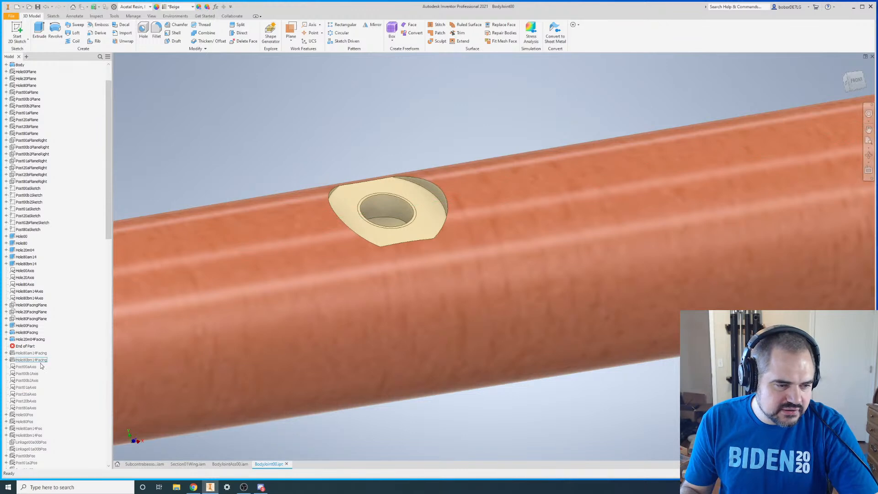
# - Roll the part history forward to directly after Hole80bm14Facing
pyautogui.rightClick(42, 362)
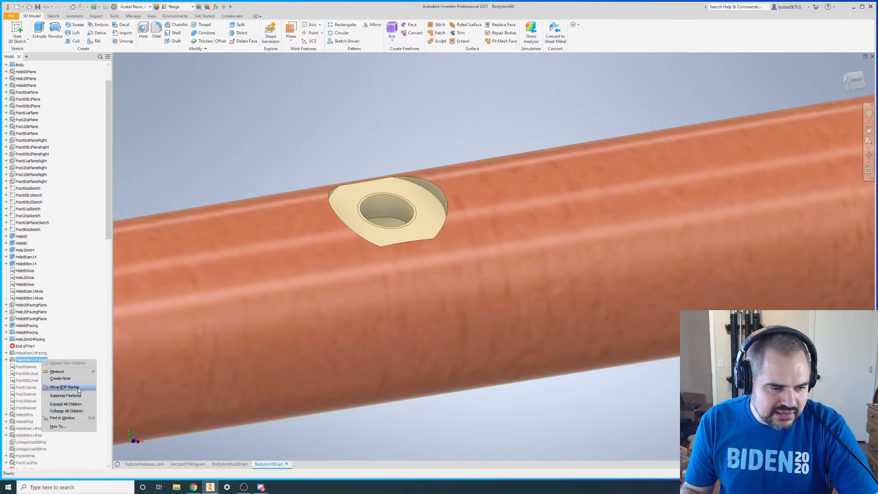
pyautogui.click(64, 388)
pyautogui.scroll(-5, 419, 161)
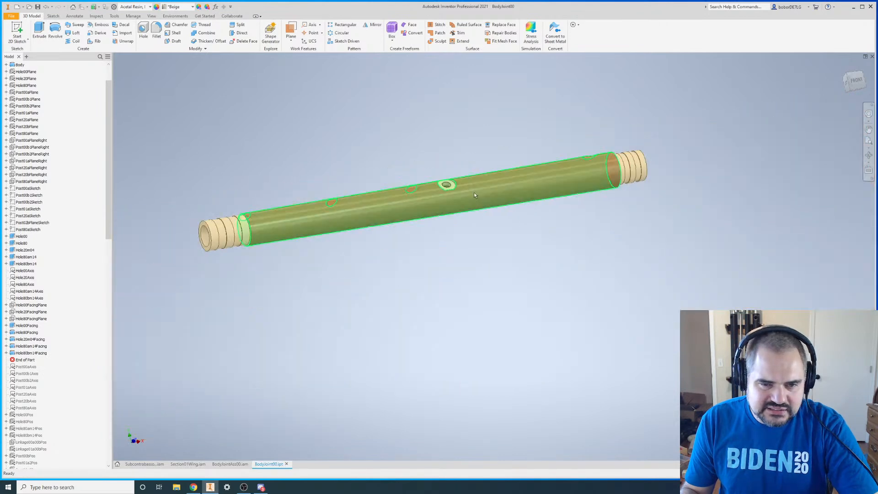
# - Examine the tone holes and their flat facings along the full length of the tube
pyautogui.scroll(-4, 474, 193)
pyautogui.scroll(6, 316, 196)
pyautogui.scroll(-5, 590, 259)
pyautogui.scroll(6, 599, 257)
pyautogui.scroll(3, 480, 226)
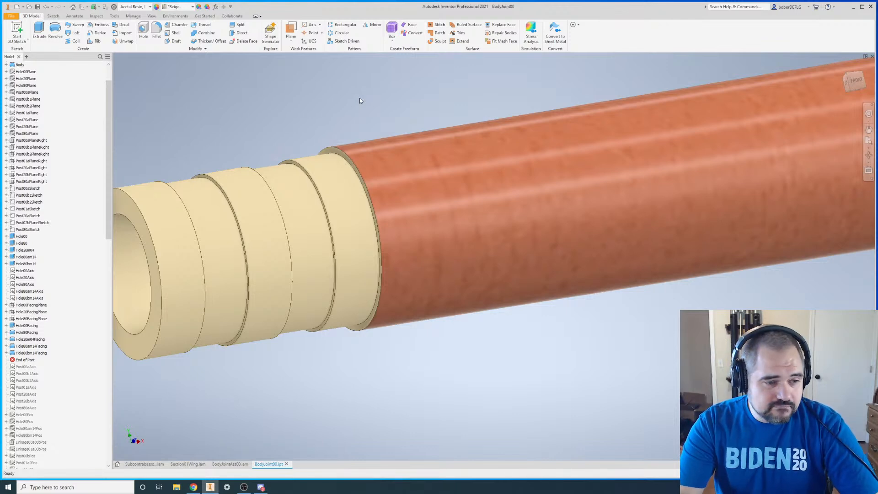
pyautogui.scroll(6, 424, 221)
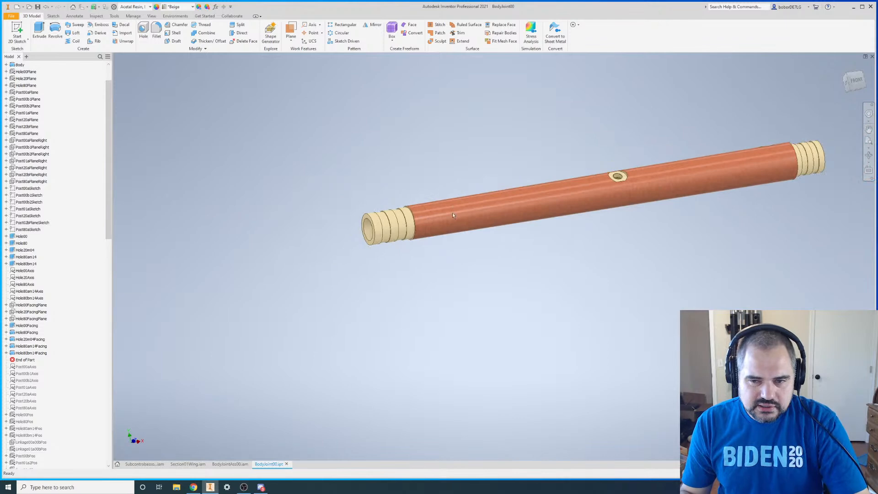
pyautogui.scroll(-3, 695, 137)
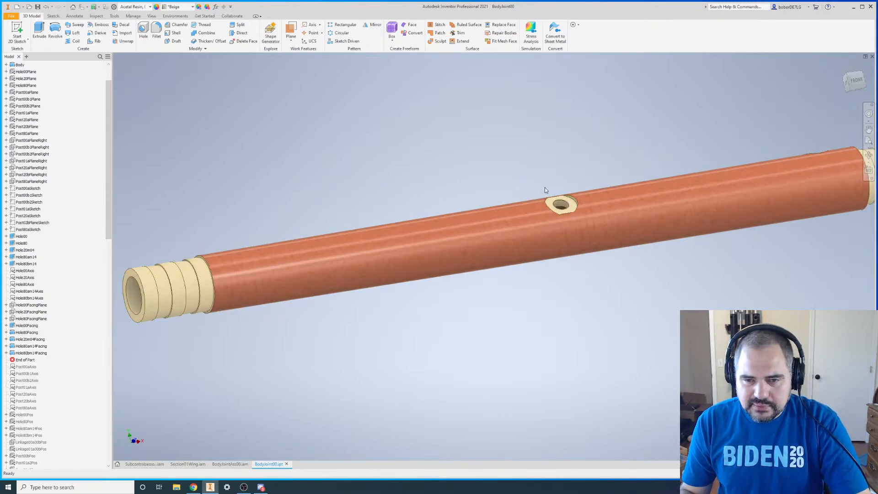
pyautogui.press('F4')
pyautogui.moveTo(513, 236); pyautogui.dragTo(505, 315)
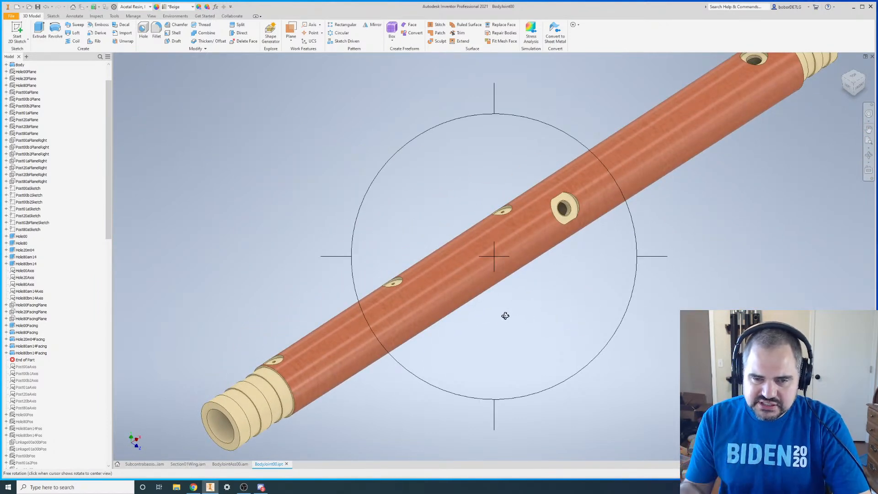
pyautogui.moveTo(490, 301); pyautogui.dragTo(499, 326)
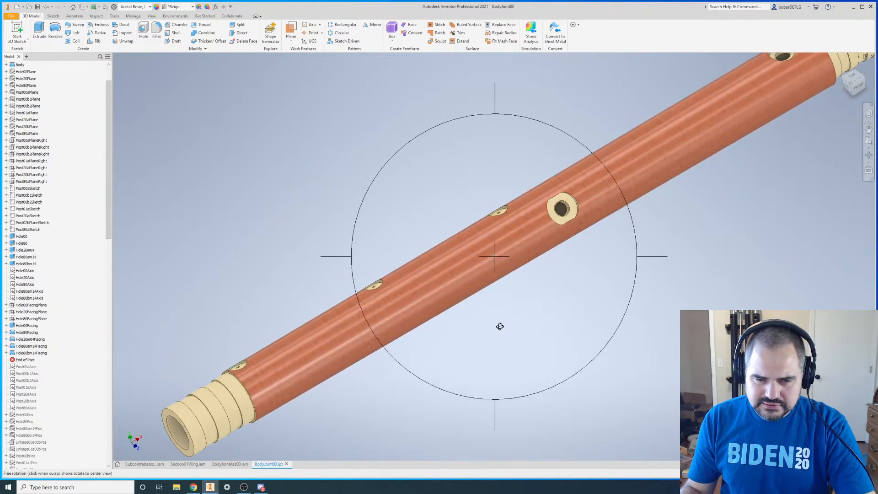
pyautogui.press('Escape')
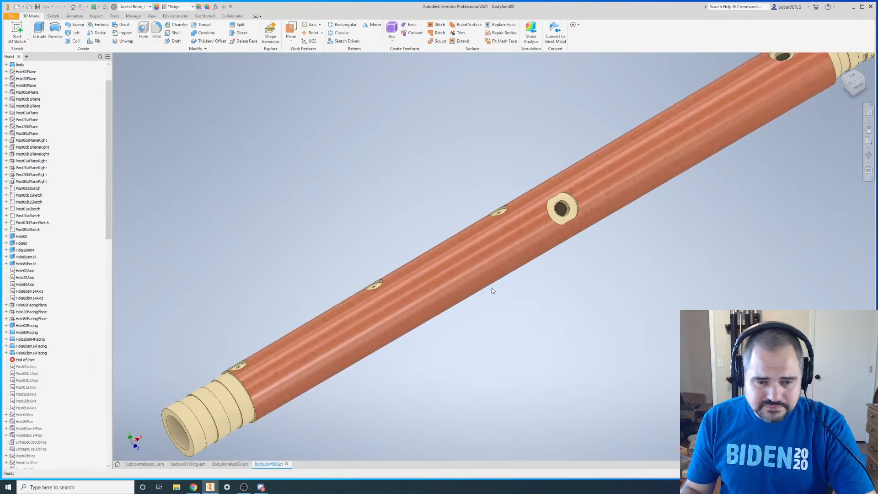
# - Review the rolled-back post planes, points, axes, holes and facings in the part history against the tube
pyautogui.scroll(-6, 21, 276)
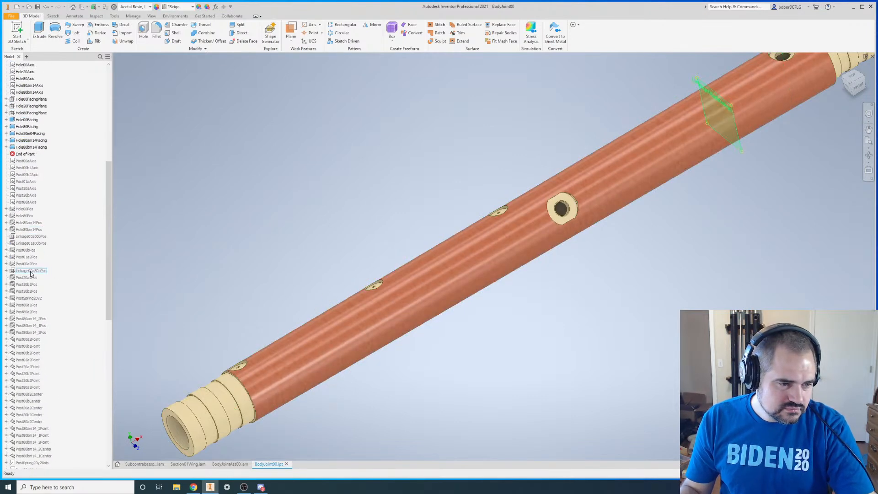
pyautogui.scroll(-5, 31, 264)
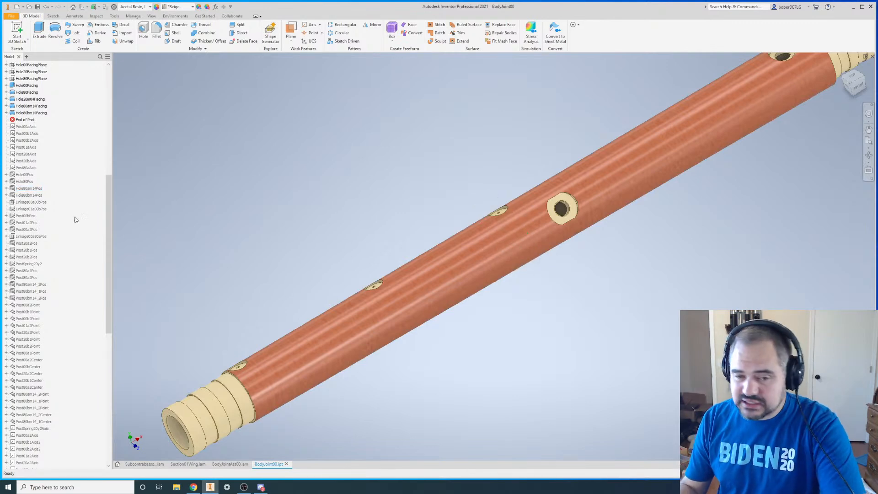
pyautogui.scroll(3, 407, 182)
pyautogui.scroll(-5, 412, 183)
pyautogui.scroll(-3, 473, 173)
pyautogui.scroll(6, 473, 174)
pyautogui.scroll(-5, 473, 175)
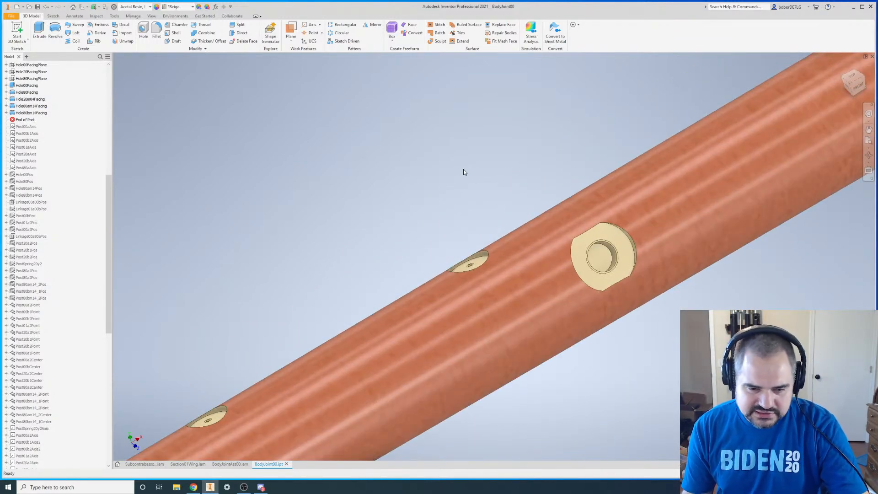
pyautogui.scroll(3, 464, 172)
pyautogui.press('F4')
pyautogui.moveTo(539, 315); pyautogui.dragTo(384, 349)
pyautogui.press('Escape')
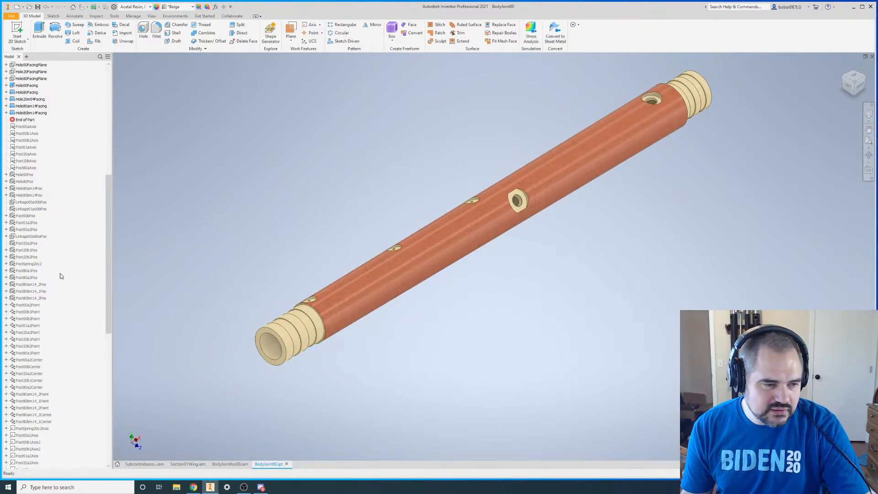
pyautogui.scroll(-9, 59, 271)
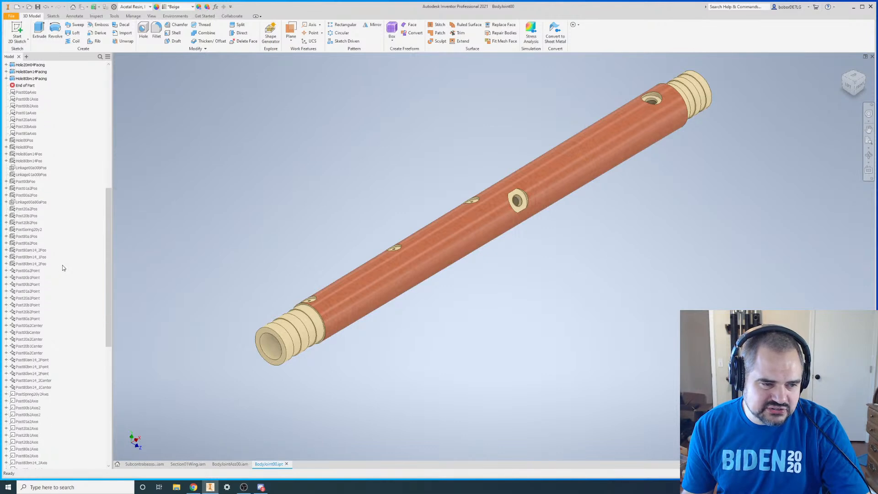
pyautogui.scroll(-2, 62, 264)
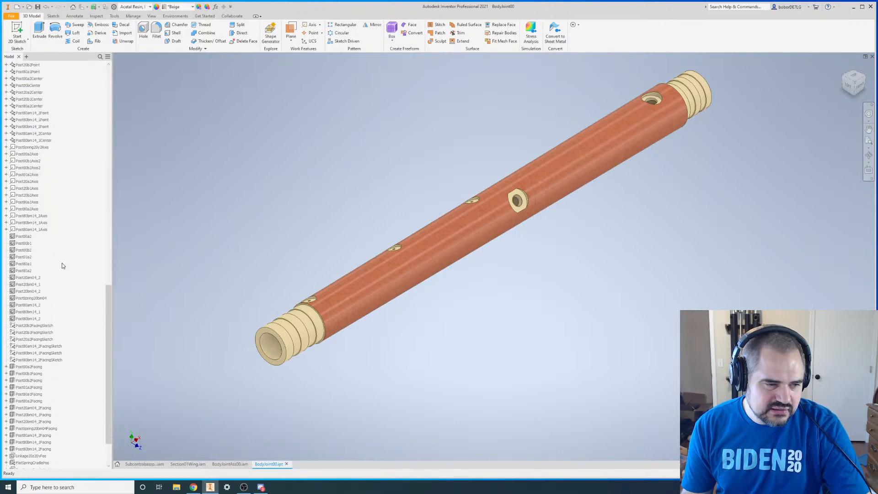
pyautogui.scroll(4, 62, 263)
pyautogui.scroll(7, 62, 265)
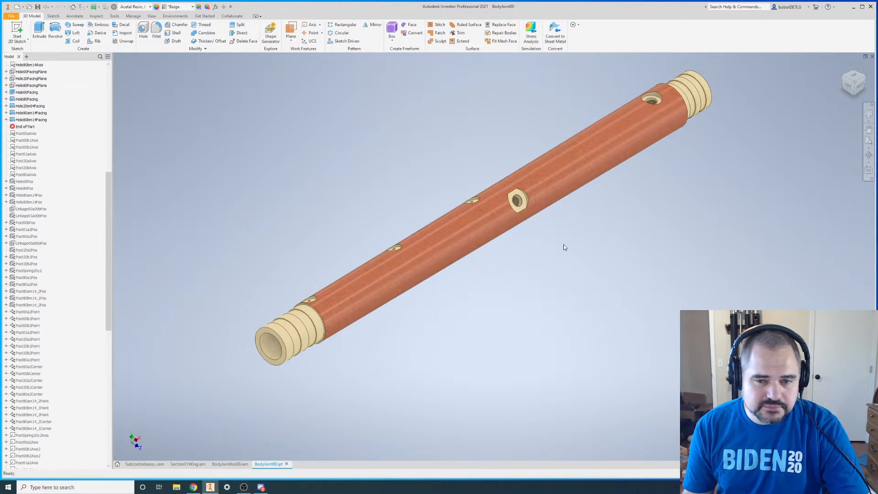
# - Highlight the Post00aAxis and Post00b2Axis sketches and examine where they lie on the tube
pyautogui.press('F4')
pyautogui.moveTo(536, 245); pyautogui.dragTo(529, 269)
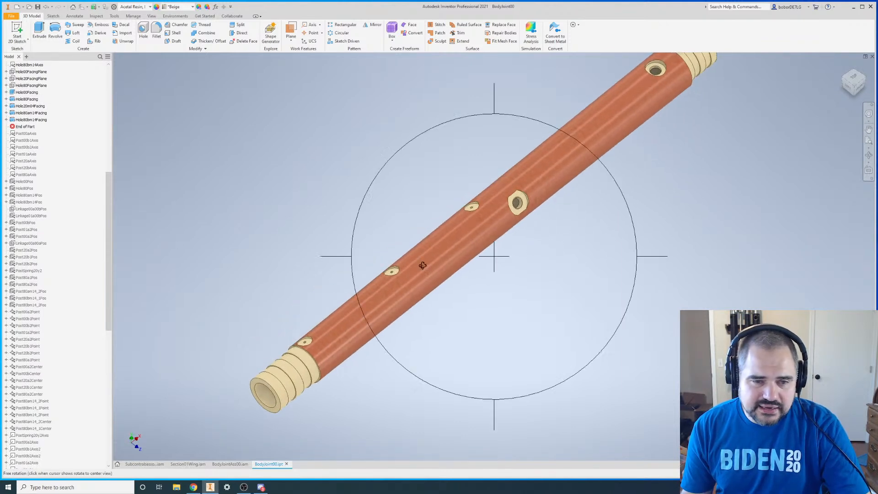
pyautogui.scroll(-12, 54, 214)
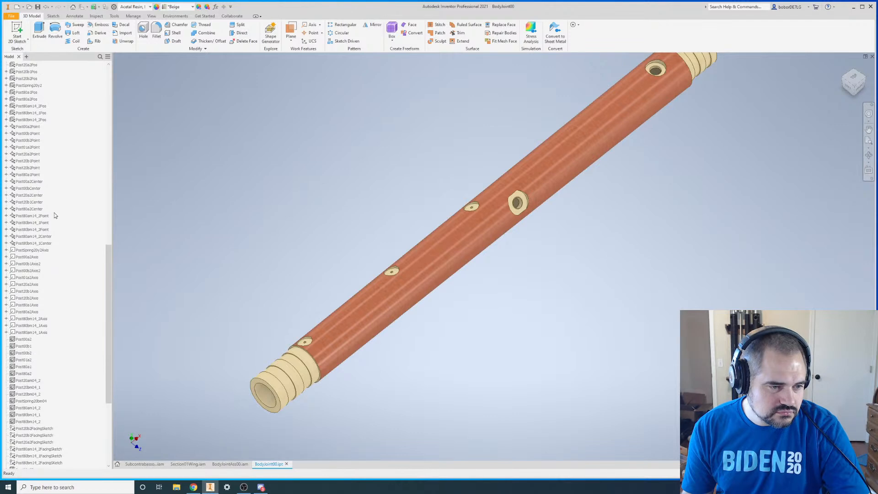
pyautogui.scroll(11, 50, 212)
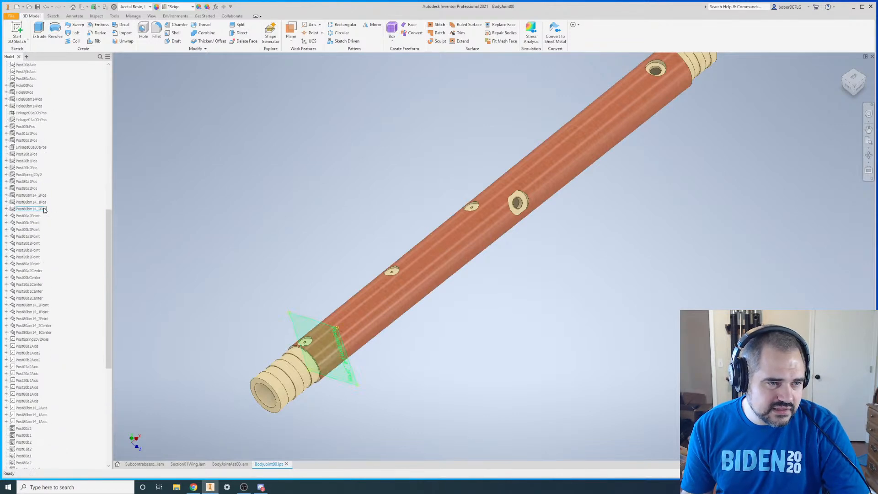
pyautogui.scroll(1, 40, 147)
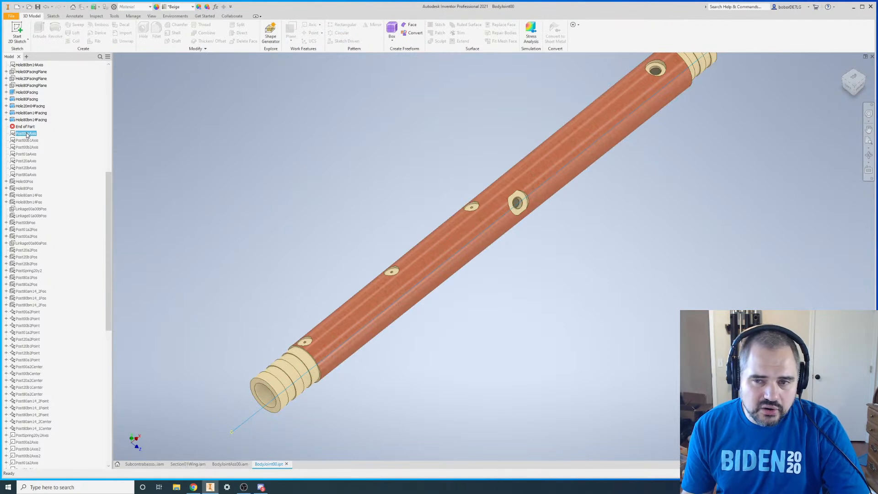
pyautogui.click(31, 140)
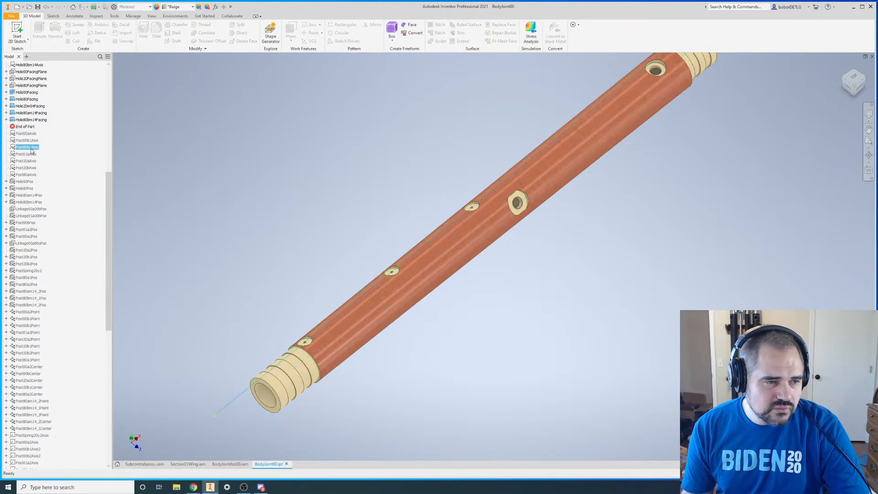
pyautogui.click(28, 134)
pyautogui.rightClick(28, 136)
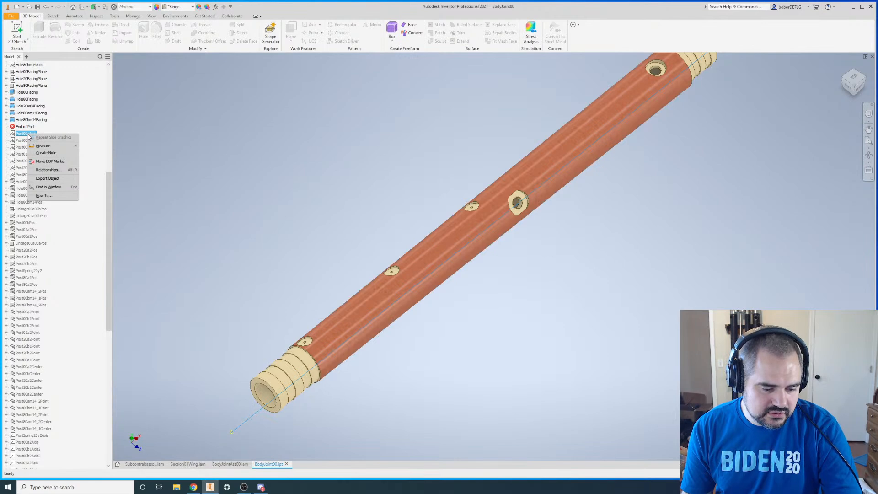
pyautogui.press('Escape')
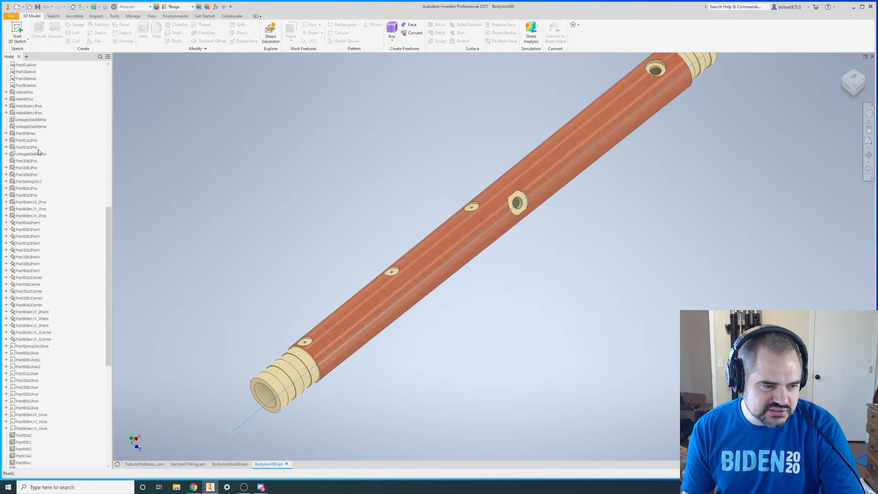
# - Roll the part history forward to directly after the Post00a2 hole and inspect that hole on the tube
pyautogui.scroll(-10, 28, 326)
pyautogui.rightClick(29, 305)
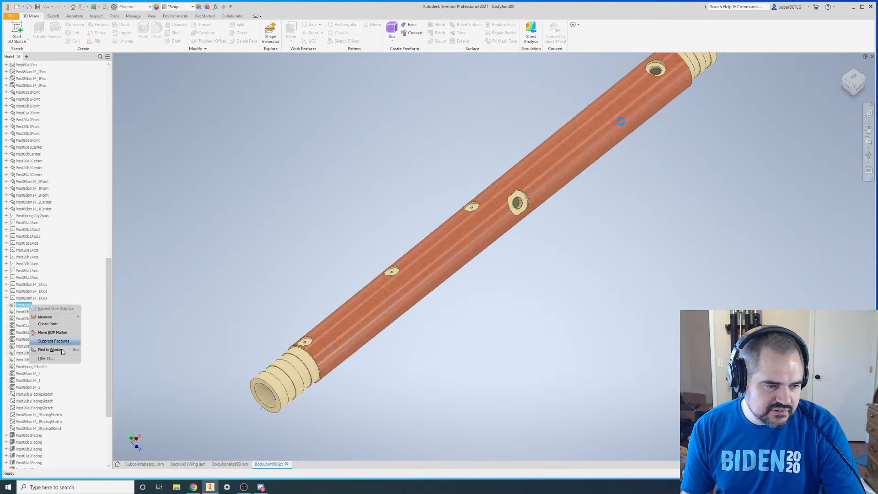
pyautogui.click(57, 333)
pyautogui.press('F4')
pyautogui.moveTo(613, 243); pyautogui.dragTo(517, 195)
pyautogui.scroll(6, 741, 215)
pyautogui.press('F4')
pyautogui.moveTo(378, 249); pyautogui.dragTo(429, 263)
pyautogui.press('F6')
pyautogui.scroll(10, 415, 248)
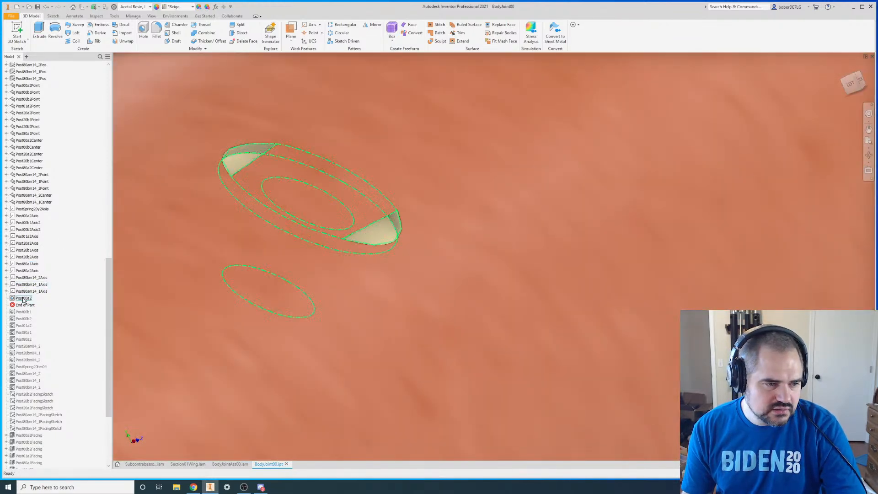
# - Select the Post00a2 hole and examine from the side how it cuts the curved tube surface without its facing
pyautogui.click(22, 298)
pyautogui.press('F4')
pyautogui.moveTo(375, 293); pyautogui.dragTo(429, 250)
pyautogui.scroll(10, 465, 308)
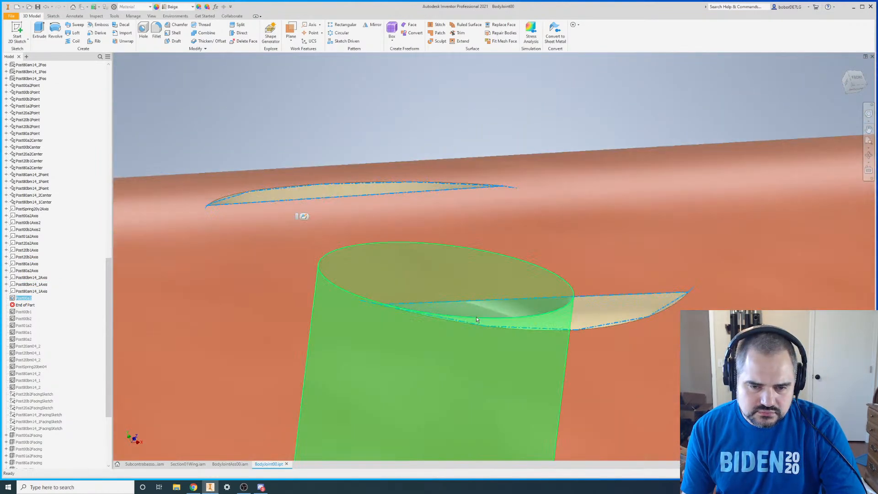
pyautogui.scroll(-7, 487, 319)
pyautogui.scroll(-3, 486, 319)
pyautogui.scroll(-6, 65, 294)
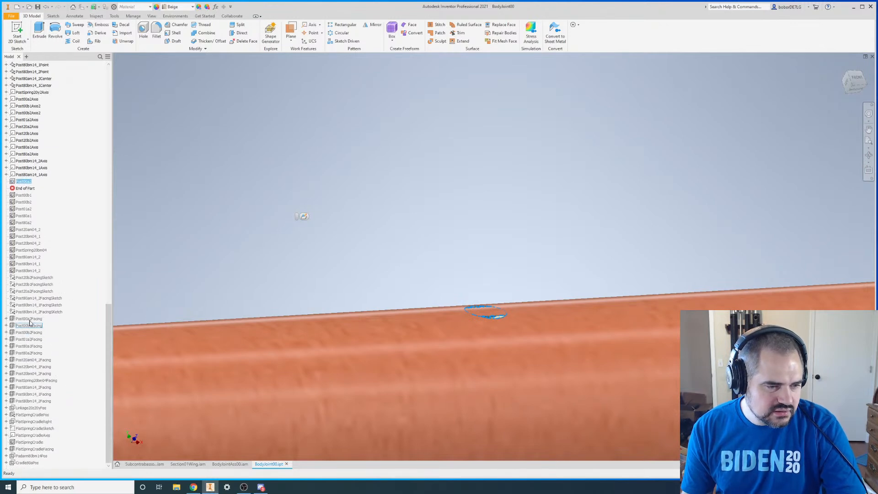
# - Roll the part history forward to directly after Post00a2Facing and view the post holes along the tube
pyautogui.rightClick(37, 321)
pyautogui.click(66, 350)
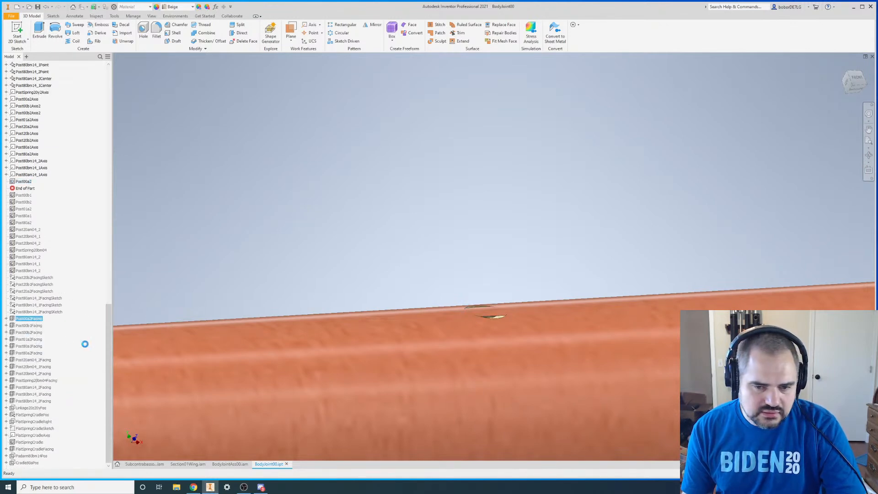
pyautogui.keyDown('shift'); pyautogui.moveTo(503, 233); pyautogui.dragTo(510, 258, button='middle'); pyautogui.keyUp('shift')
pyautogui.scroll(-4, 511, 258)
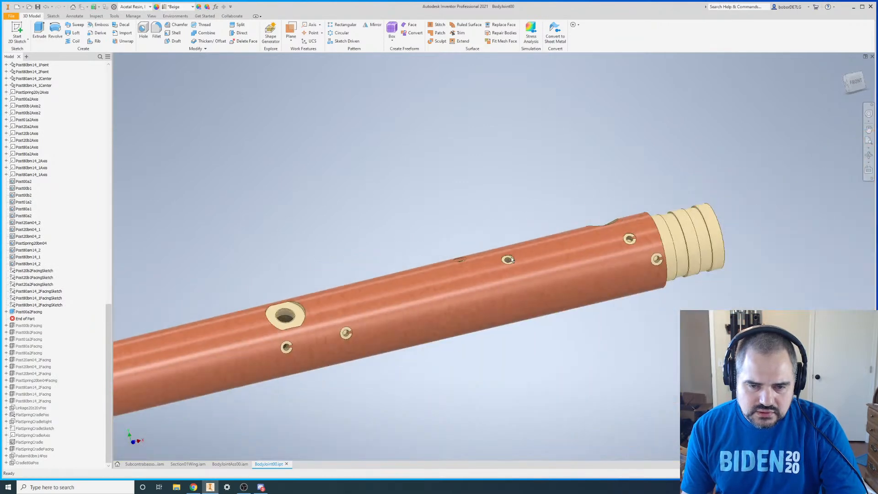
# - Roll the part history forward to the last feature so all remaining post facings and spring cradle features are included
pyautogui.rightClick(28, 462)
pyautogui.click(54, 426)
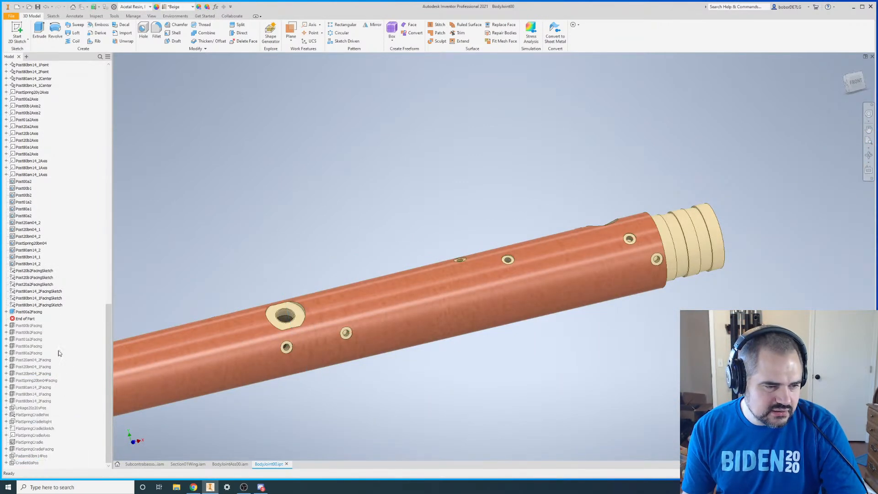
pyautogui.scroll(7, 60, 333)
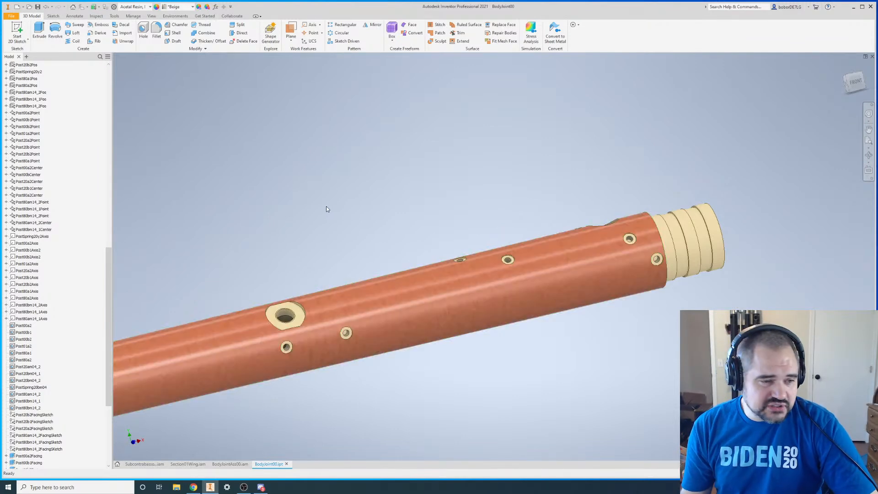
# - Review the post facing features in BodyJoint00's feature list and inspect the holes and facings along the whole joint
pyautogui.scroll(-7, 49, 212)
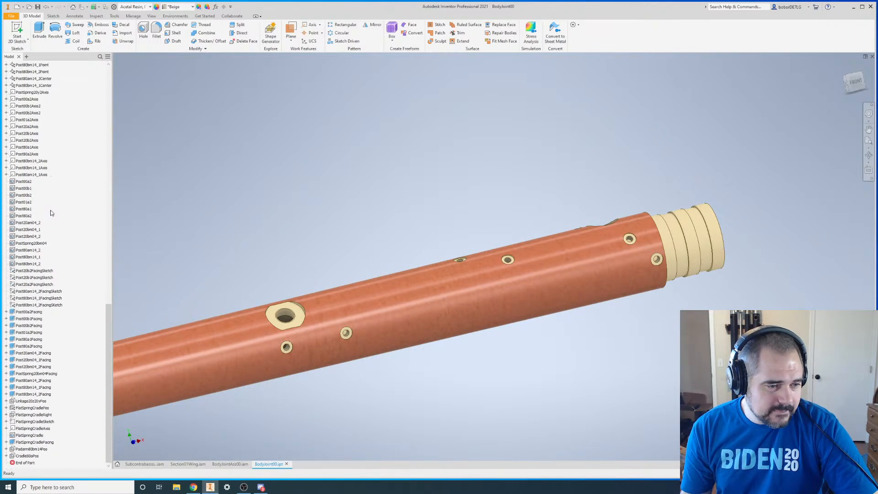
pyautogui.click(37, 314)
pyautogui.click(37, 347)
pyautogui.click(32, 317)
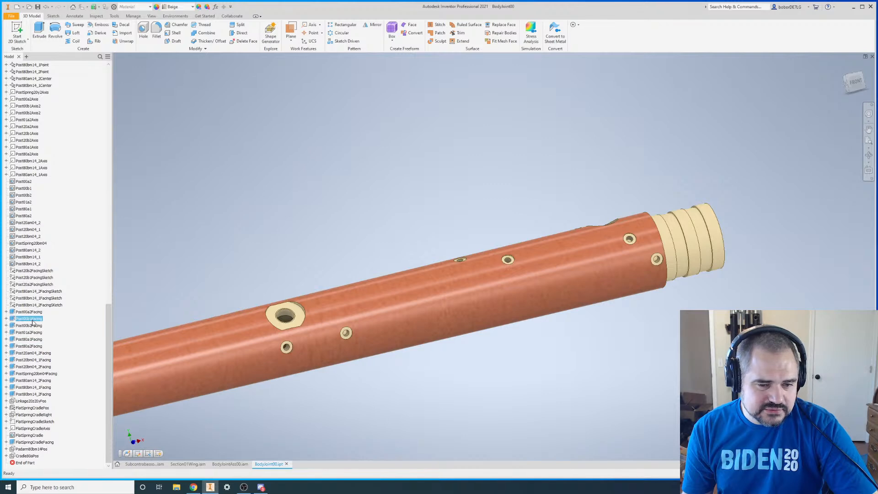
pyautogui.click(499, 183)
pyautogui.scroll(-3, 498, 200)
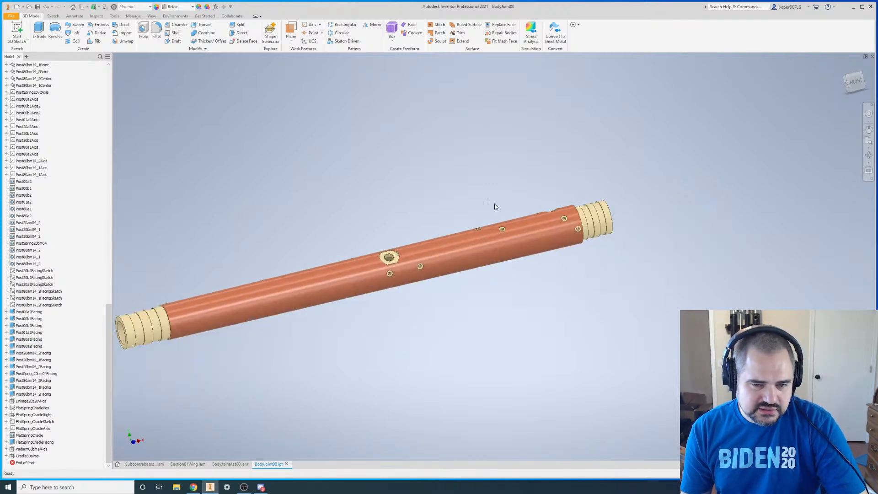
pyautogui.keyDown('shift'); pyautogui.moveTo(369, 308); pyautogui.dragTo(465, 337, button='middle'); pyautogui.keyUp('shift')
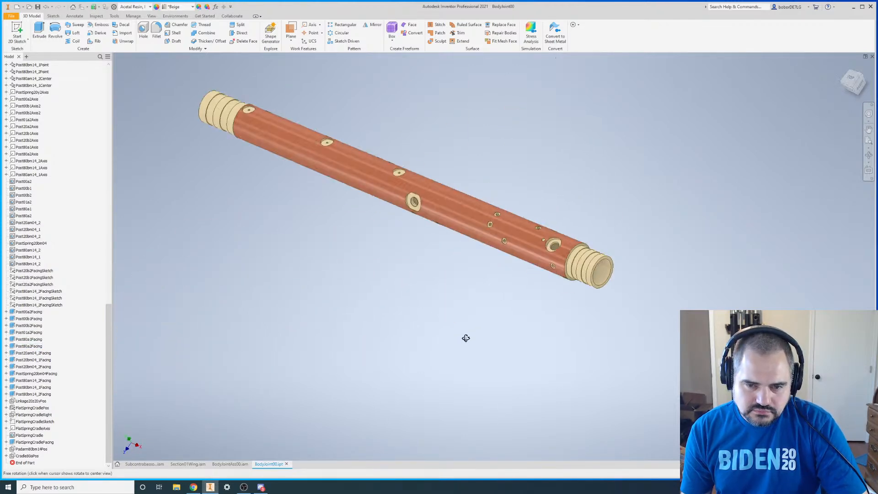
pyautogui.scroll(6, 533, 225)
pyautogui.scroll(-5, 577, 238)
pyautogui.keyDown('shift'); pyautogui.moveTo(488, 282); pyautogui.dragTo(394, 226, button='middle'); pyautogui.keyUp('shift')
pyautogui.press('Home')
pyautogui.scroll(6, 289, 320)
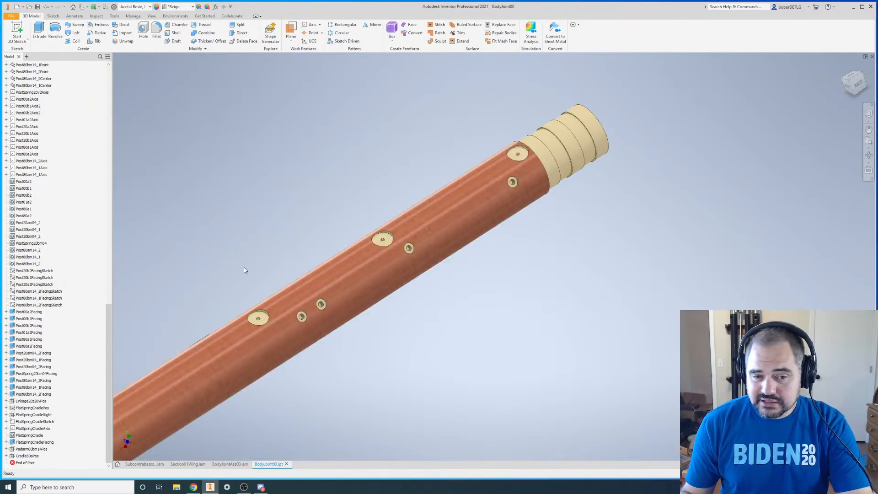
pyautogui.scroll(-3, 243, 270)
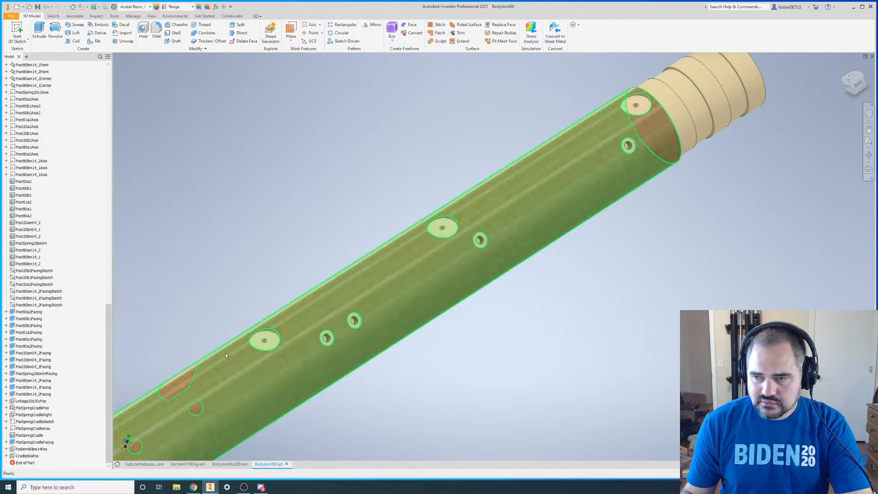
# - Inspect the large round facings and the small post-hole facings along the body joint
pyautogui.click(258, 342)
pyautogui.click(628, 109)
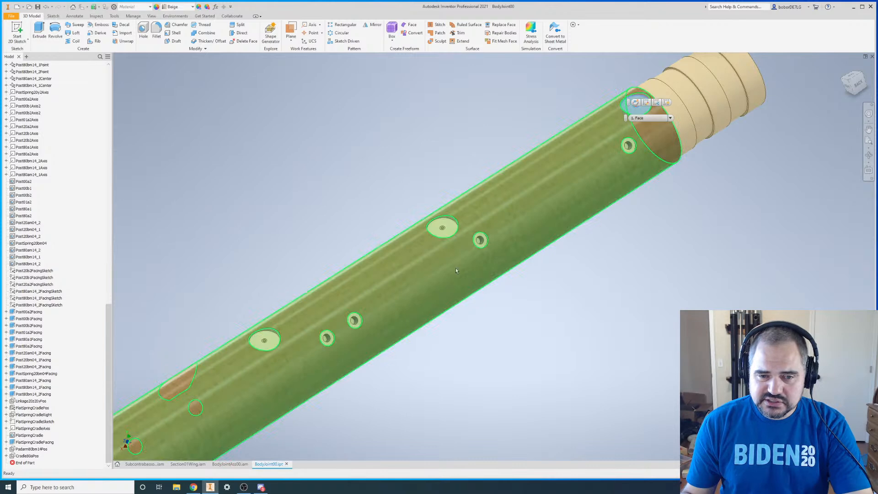
pyautogui.click(377, 161)
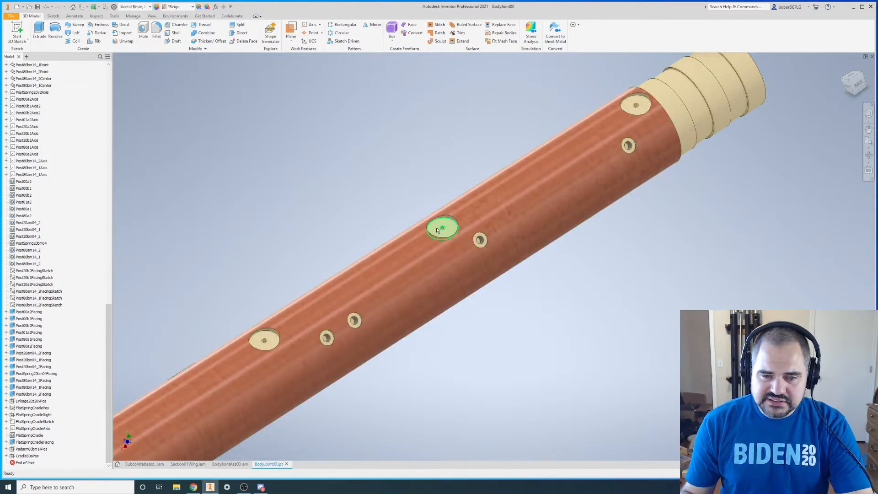
pyautogui.click(437, 230)
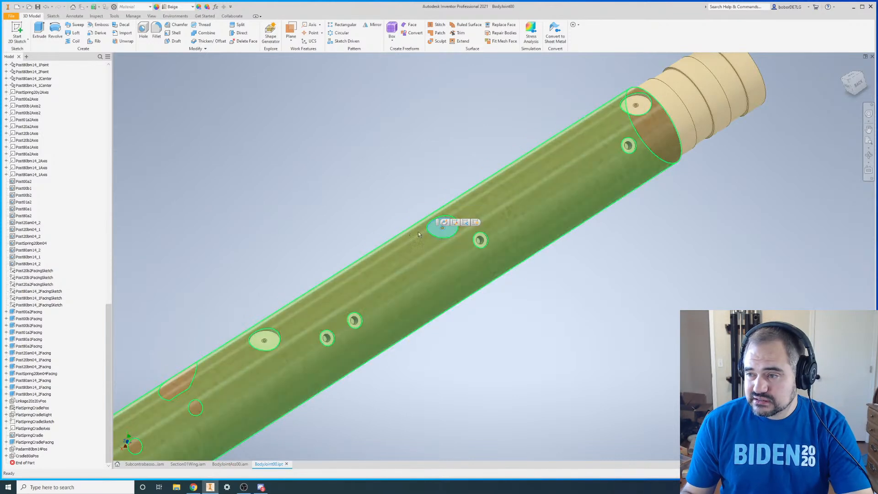
pyautogui.click(444, 201)
pyautogui.scroll(2, 426, 240)
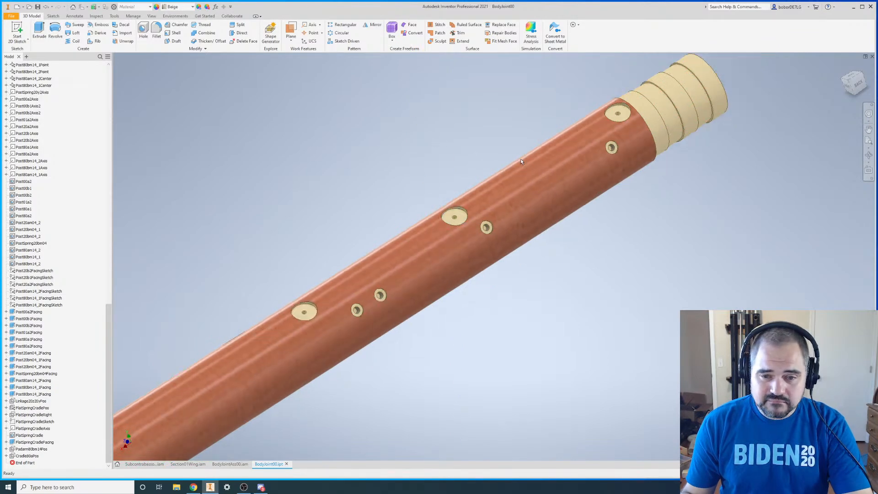
pyautogui.scroll(-3, 391, 279)
pyautogui.click(379, 312)
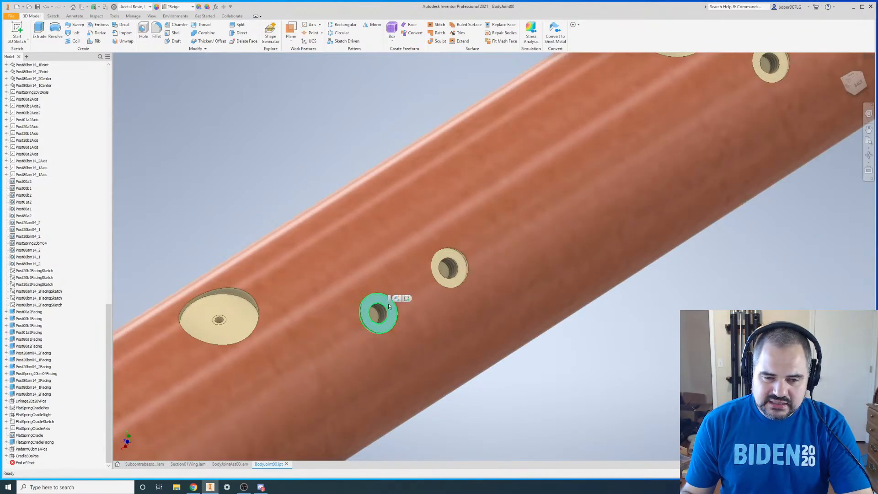
pyautogui.click(450, 283)
pyautogui.scroll(4, 450, 283)
pyautogui.scroll(-5, 428, 263)
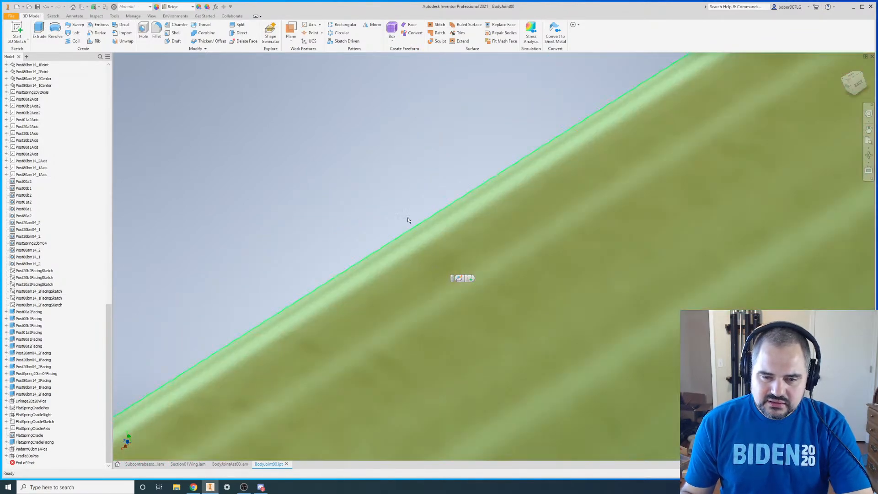
pyautogui.scroll(4, 395, 265)
pyautogui.scroll(-4, 395, 267)
pyautogui.scroll(4, 382, 245)
pyautogui.scroll(-2, 382, 245)
pyautogui.scroll(4, 517, 173)
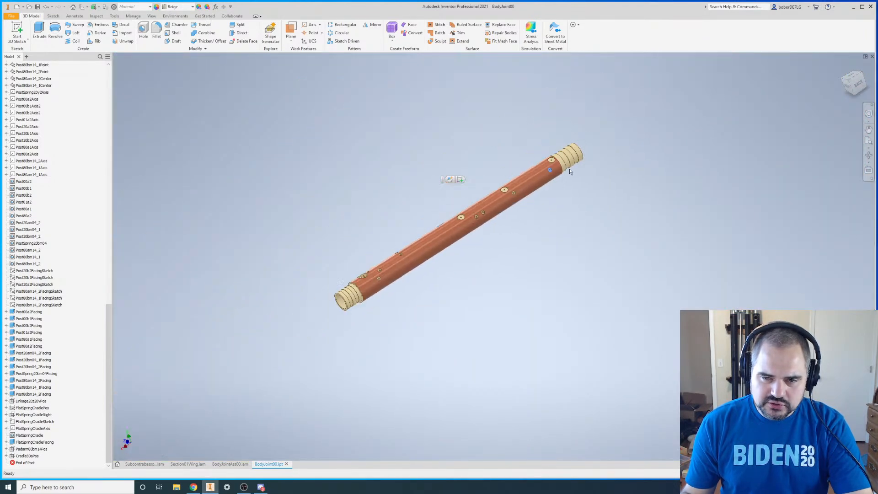
pyautogui.scroll(-3, 553, 160)
pyautogui.scroll(4, 480, 259)
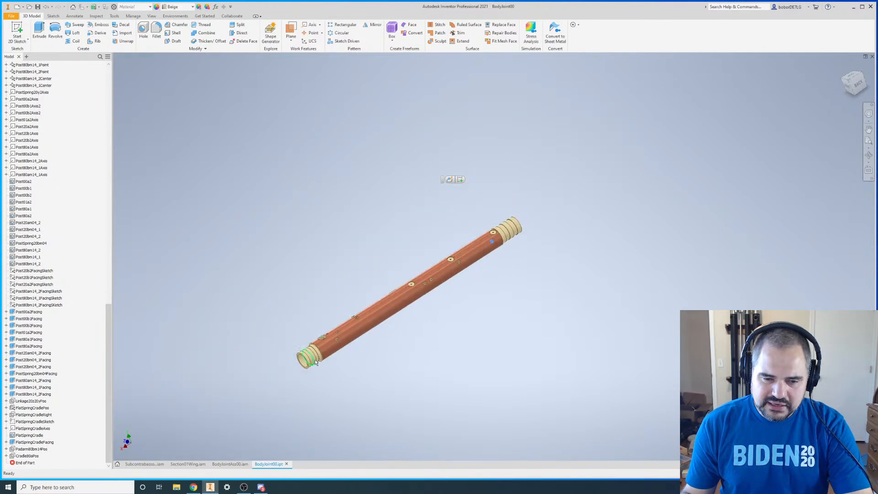
pyautogui.scroll(-4, 385, 313)
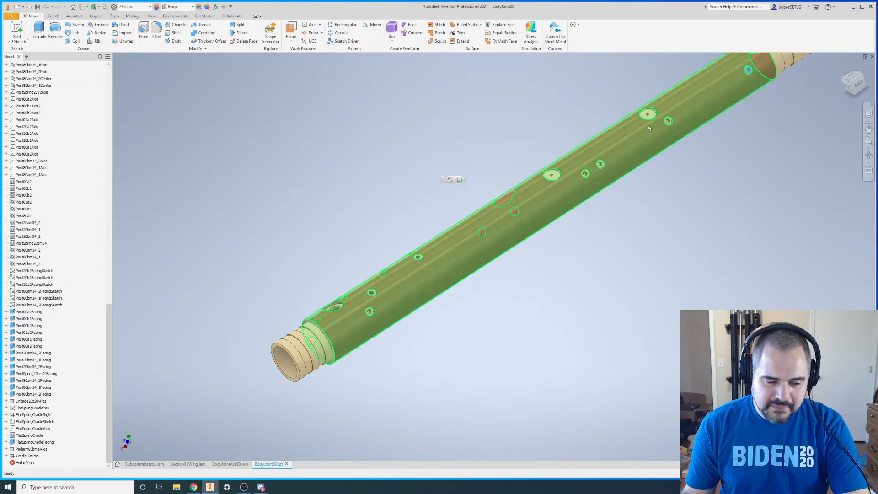
# - Save the BodyJoint00 part and close it, returning to the BodyJointAss00 assembly
pyautogui.keyDown('shift'); pyautogui.moveTo(553, 250); pyautogui.dragTo(483, 323, button='middle'); pyautogui.keyUp('shift')
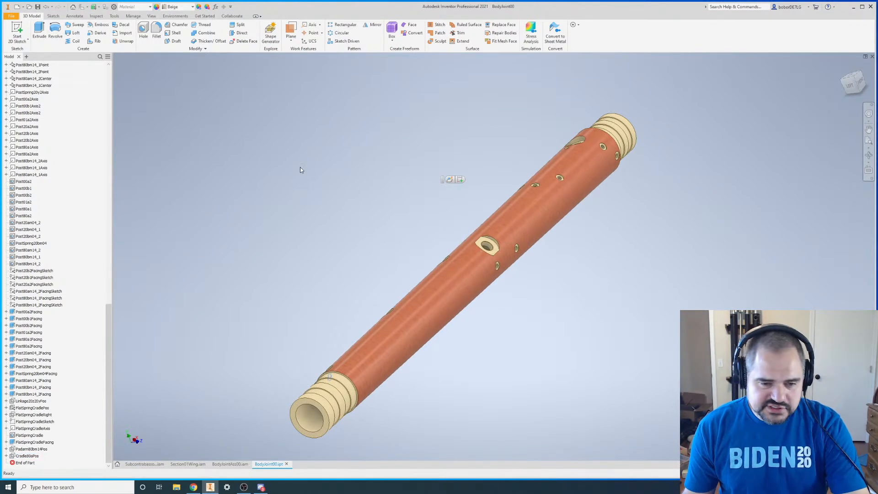
pyautogui.press('F4')
pyautogui.moveTo(409, 264); pyautogui.dragTo(449, 253)
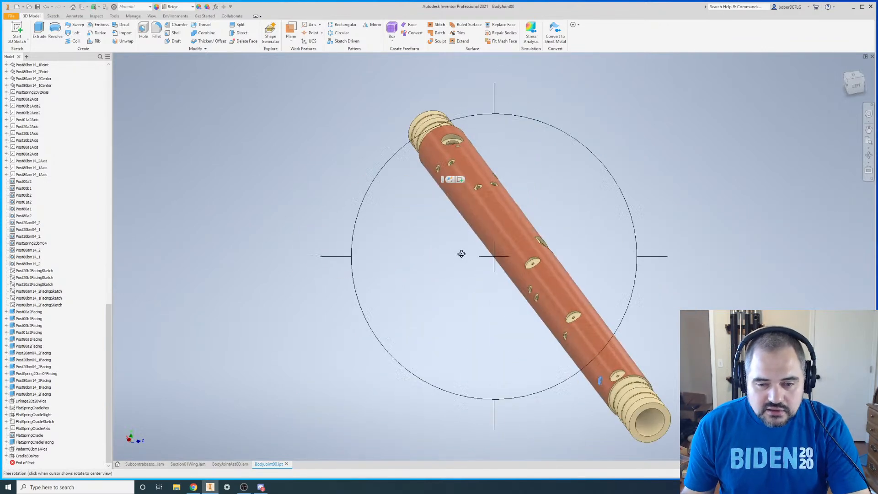
pyautogui.scroll(-4, 615, 344)
pyautogui.scroll(4, 486, 276)
pyautogui.hotkey('ctrl', 's')
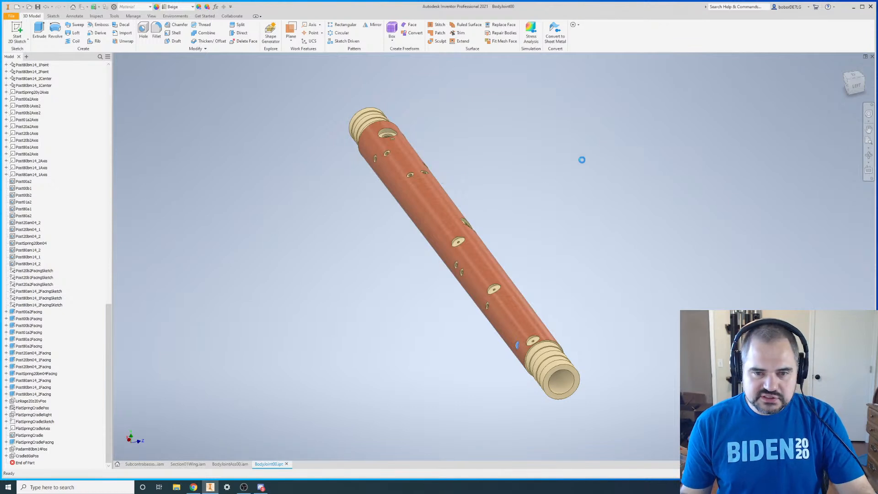
pyautogui.click(286, 463)
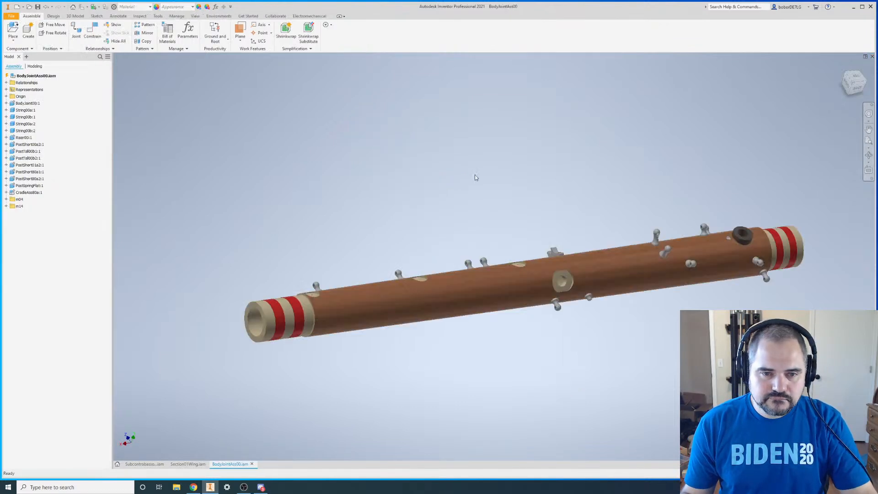
# - Inspect the BodyJointAss00 assembly, including its posts, the dark riser and the red string wraps on the tenon
pyautogui.scroll(2, 484, 217)
pyautogui.scroll(-2, 484, 218)
pyautogui.press('F4')
pyautogui.moveTo(572, 221); pyautogui.dragTo(484, 335)
pyautogui.moveTo(367, 316); pyautogui.dragTo(462, 305)
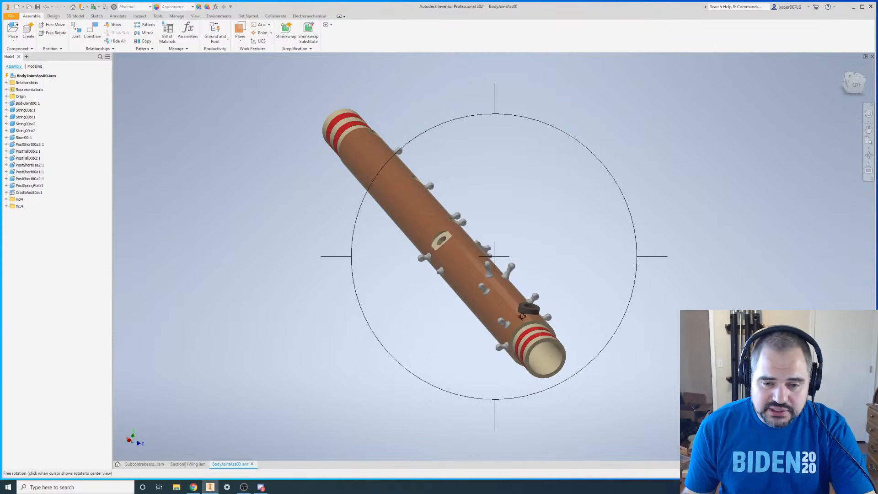
pyautogui.press('Escape')
pyautogui.scroll(-6, 490, 260)
pyautogui.scroll(-3, 575, 284)
pyautogui.scroll(8, 457, 302)
pyautogui.scroll(-6, 441, 303)
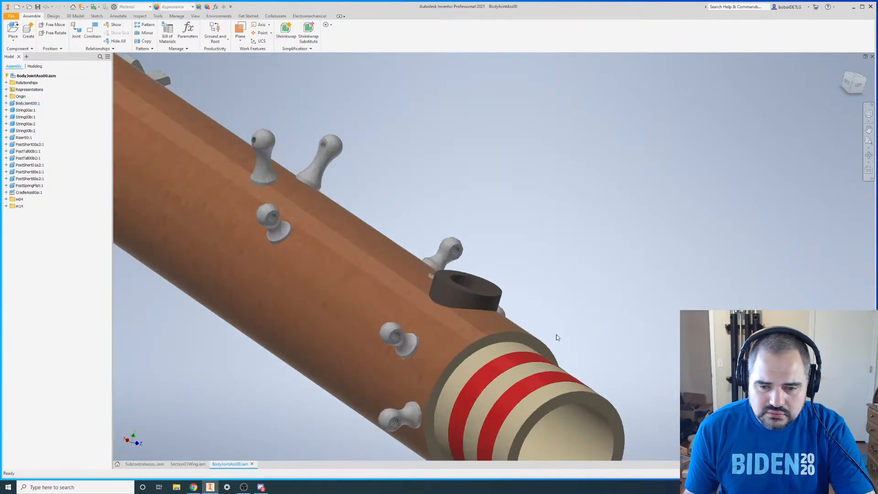
pyautogui.click(428, 264)
pyautogui.scroll(4, 529, 208)
pyautogui.scroll(3, 528, 211)
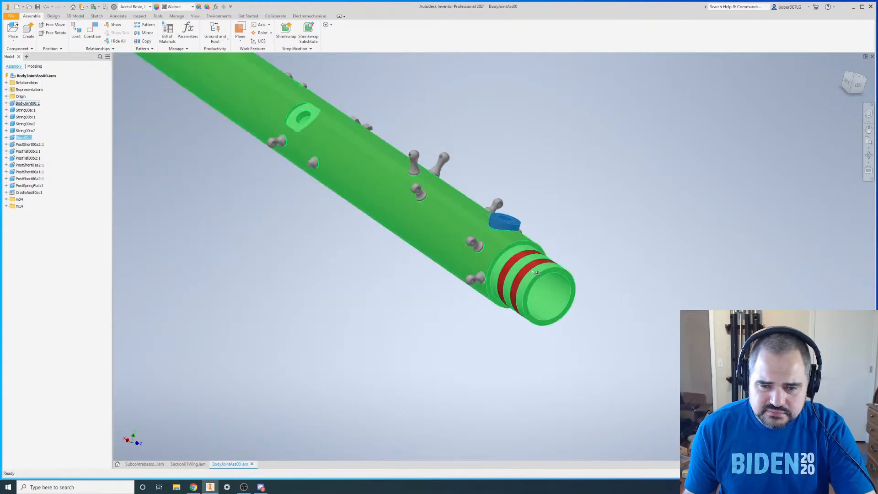
pyautogui.click(529, 270)
pyautogui.scroll(5, 529, 267)
# - Open the CradleAss80a subassembly from the body joint assembly, and open the Cradle80a part from it
pyautogui.keyDown('shift'); pyautogui.moveTo(539, 267); pyautogui.dragTo(489, 203, button='middle'); pyautogui.keyUp('shift')
pyautogui.scroll(-6, 414, 256)
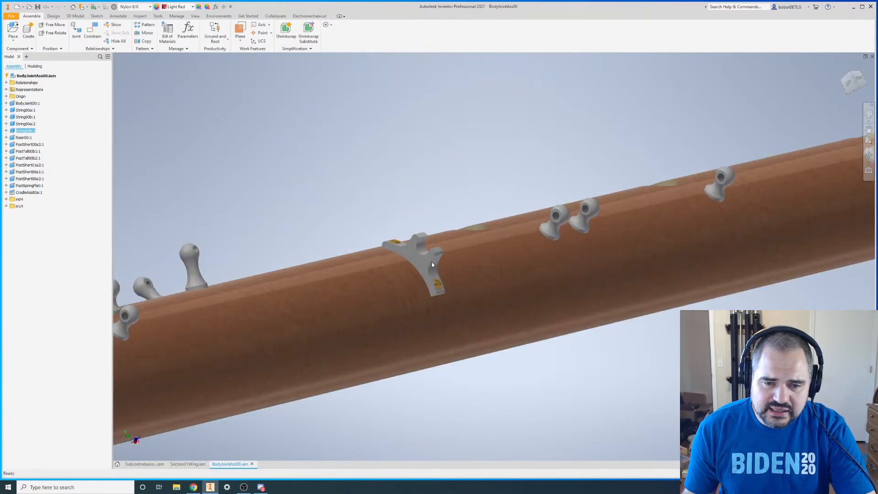
pyautogui.click(414, 256)
pyautogui.rightClick(29, 193)
pyautogui.click(49, 210)
pyautogui.rightClick(28, 105)
pyautogui.click(45, 119)
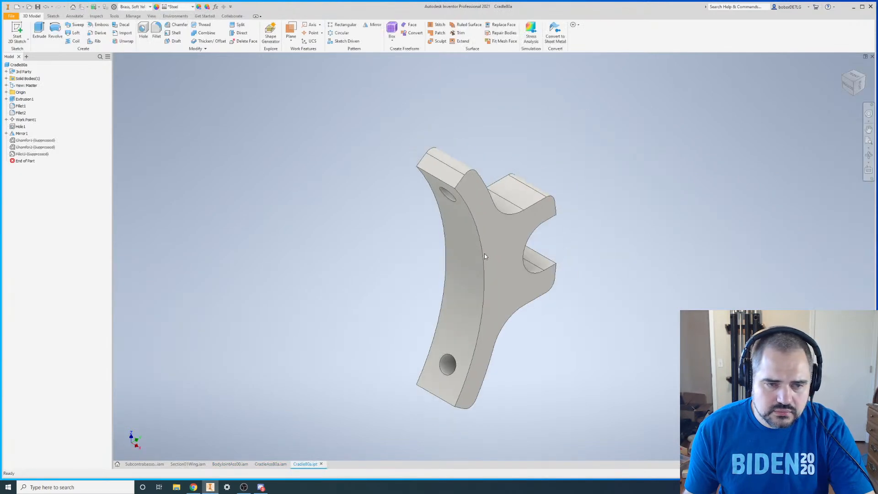
# - Unsuppress the Fillet3, Chamfer2 and Chamfer1 features of the cradle part
pyautogui.rightClick(31, 154)
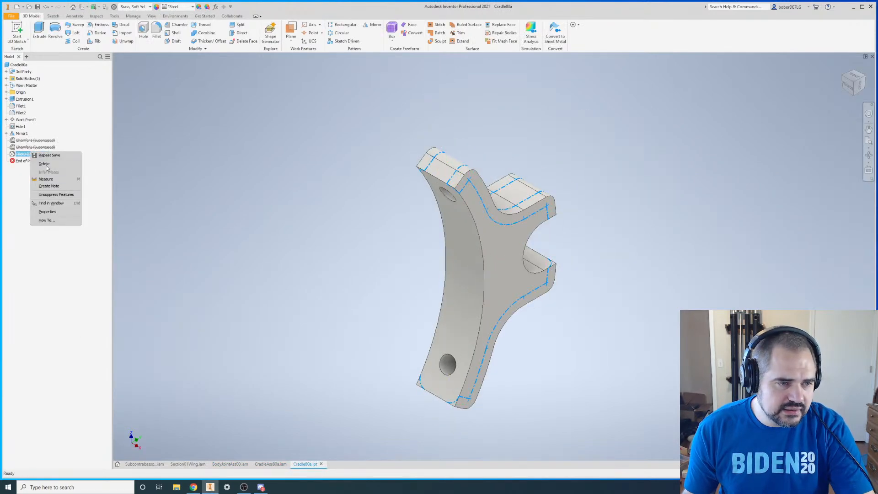
pyautogui.click(52, 195)
pyautogui.rightClick(31, 148)
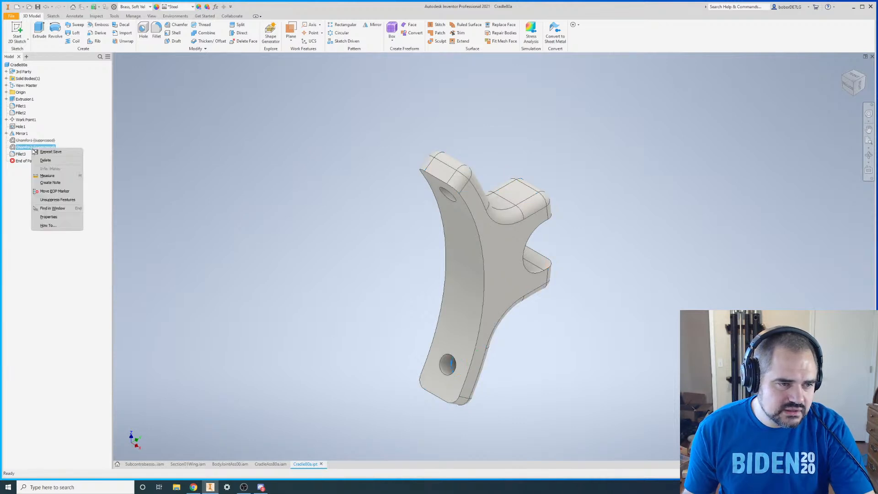
pyautogui.click(46, 200)
pyautogui.rightClick(34, 140)
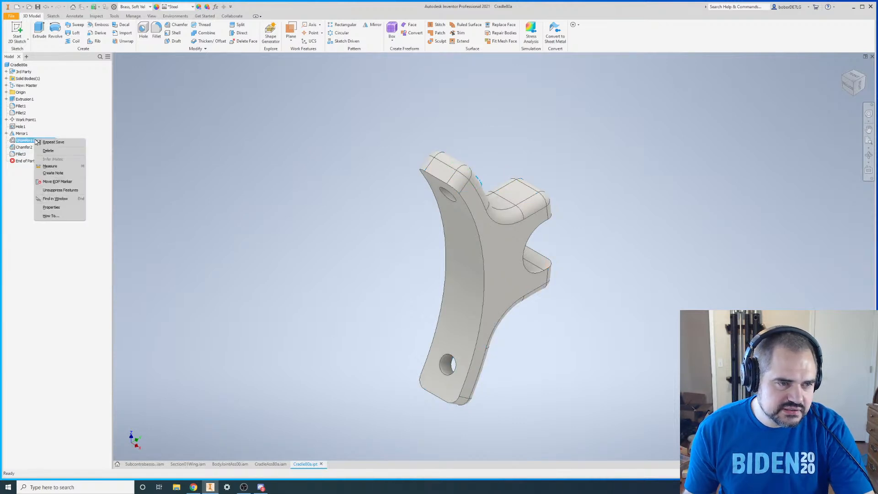
pyautogui.click(53, 190)
pyautogui.press('F4')
pyautogui.moveTo(586, 247); pyautogui.dragTo(555, 216)
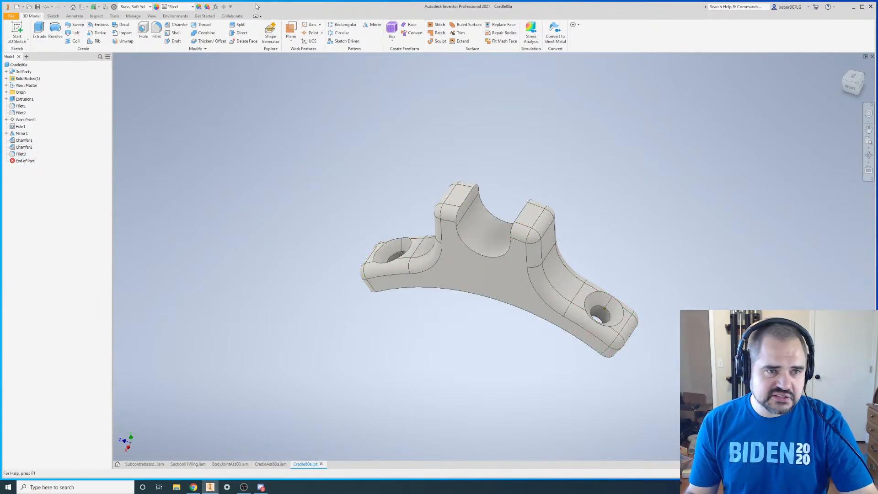
# - Delete the unused Generic material from the cradle's document materials
pyautogui.click(114, 6)
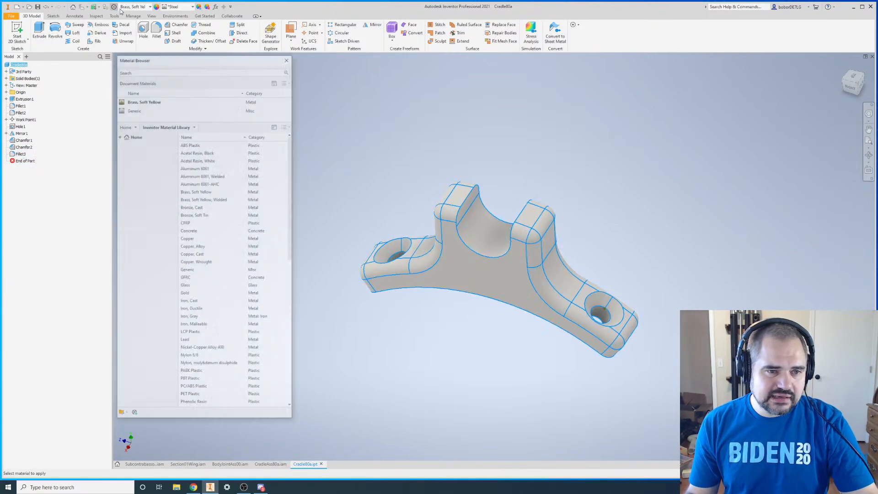
pyautogui.rightClick(134, 110)
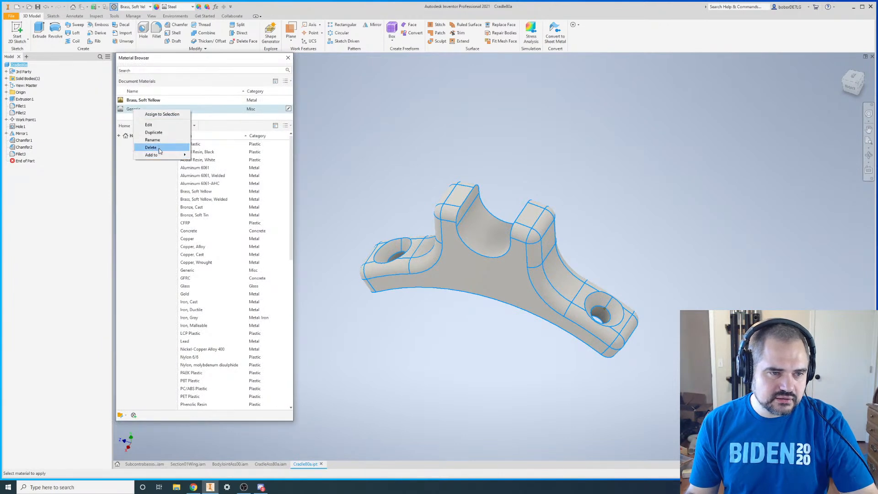
pyautogui.click(159, 148)
pyautogui.click(289, 57)
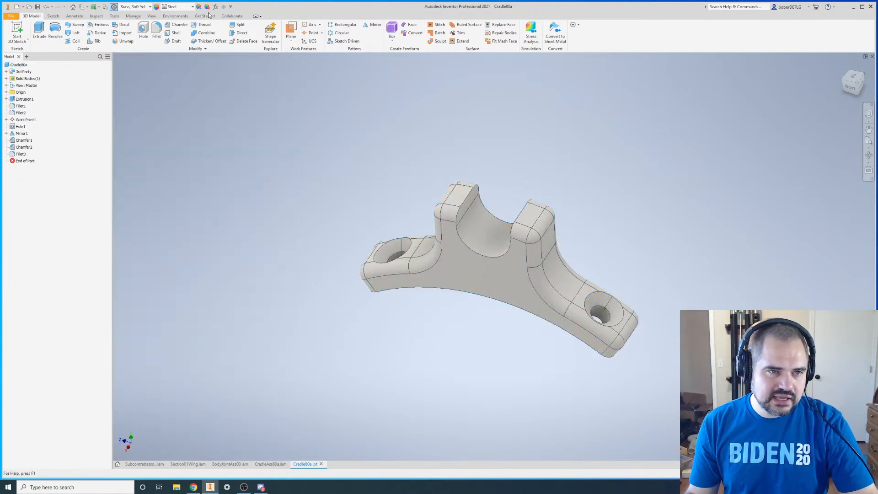
# - Clear the appearance overrides from the entire cradle part so it uses its brass material's appearance
pyautogui.click(208, 7)
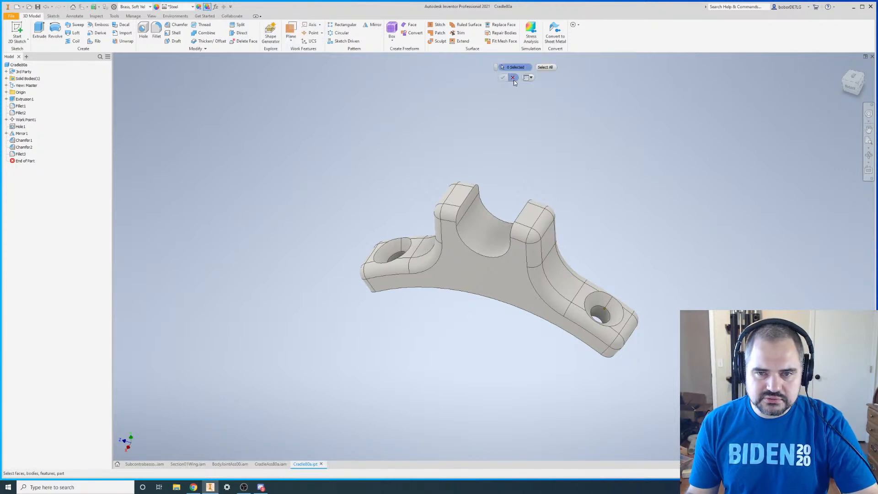
pyautogui.click(514, 79)
pyautogui.click(207, 7)
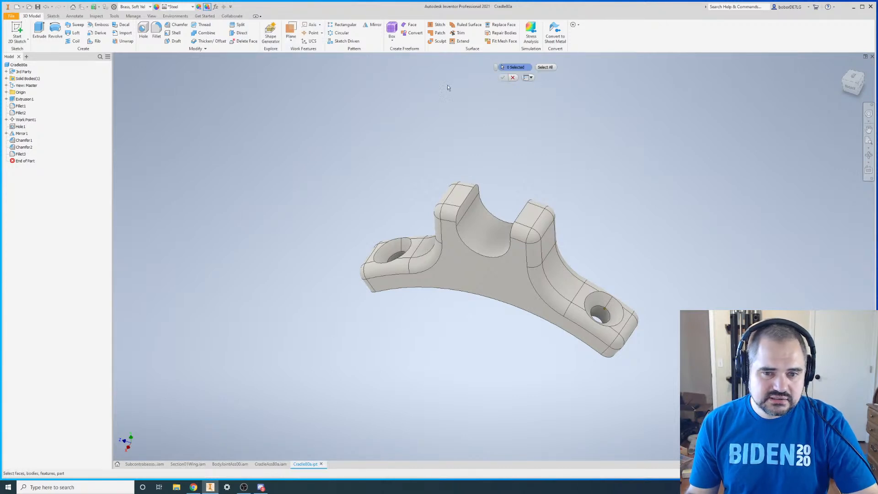
pyautogui.click(544, 67)
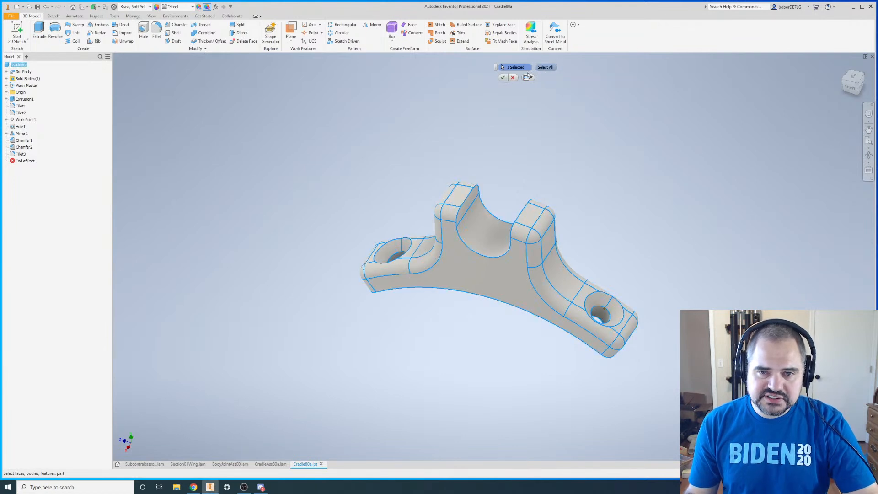
pyautogui.click(502, 78)
pyautogui.scroll(-2, 459, 109)
pyautogui.keyDown('shift'); pyautogui.moveTo(462, 114); pyautogui.dragTo(358, 155, button='middle'); pyautogui.keyUp('shift')
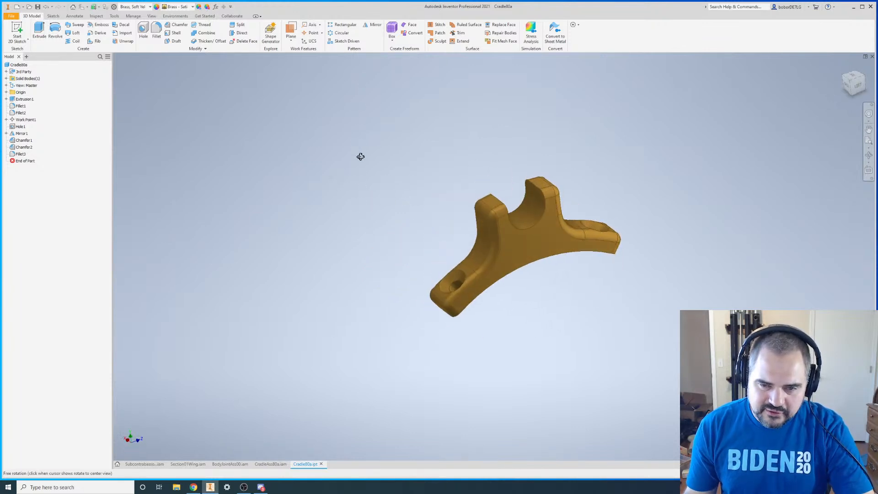
# - Save and close the Cradle80a part, and check the cradle and its two screws in the CradleAss80a assembly
pyautogui.click(872, 57)
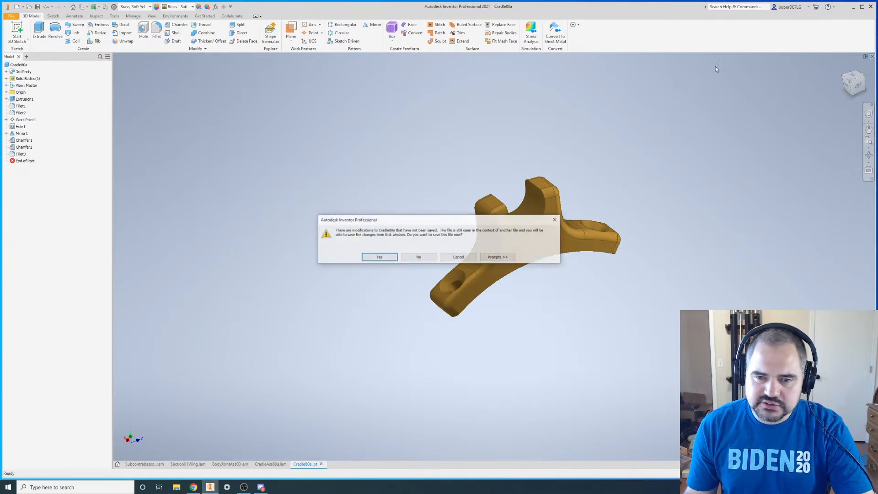
pyautogui.click(378, 257)
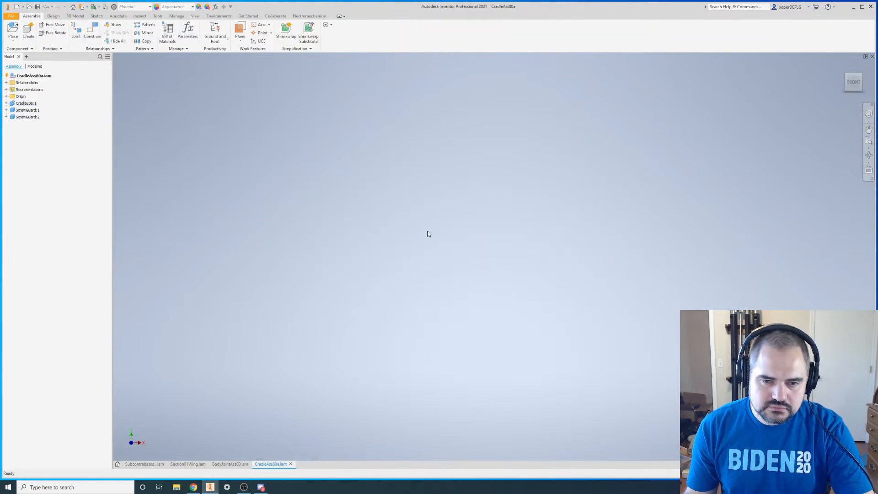
pyautogui.keyDown('shift'); pyautogui.moveTo(531, 183); pyautogui.dragTo(488, 270, button='middle'); pyautogui.keyUp('shift')
pyautogui.scroll(10, 535, 274)
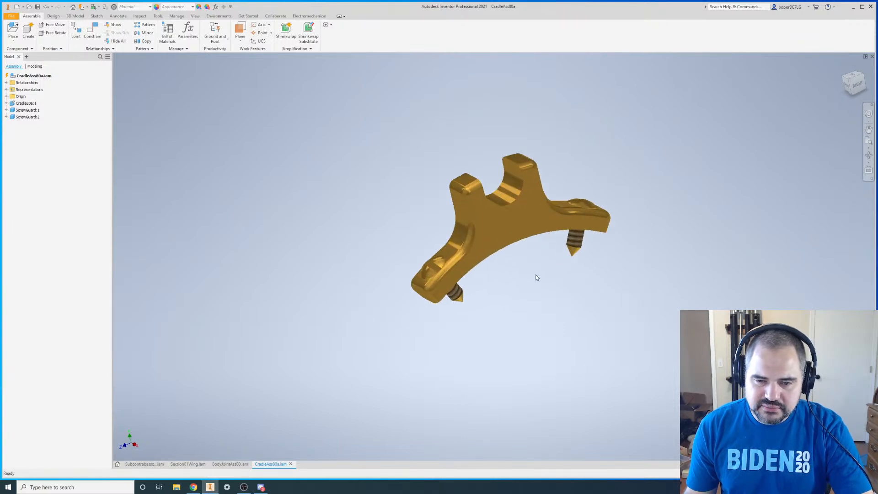
pyautogui.scroll(-5, 357, 294)
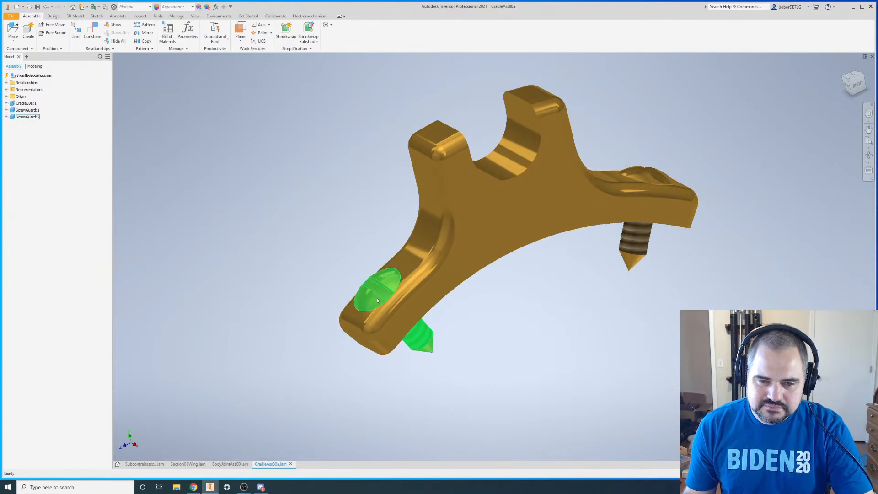
pyautogui.click(450, 229)
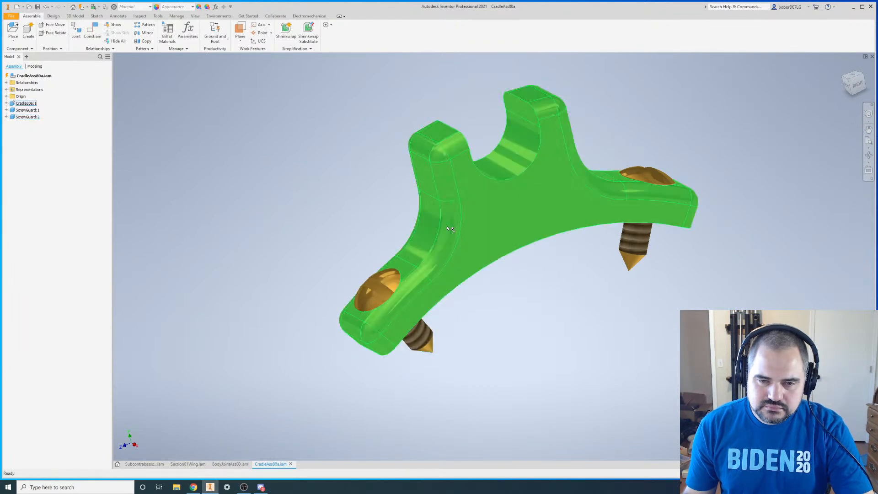
pyautogui.click(380, 282)
pyautogui.click(714, 96)
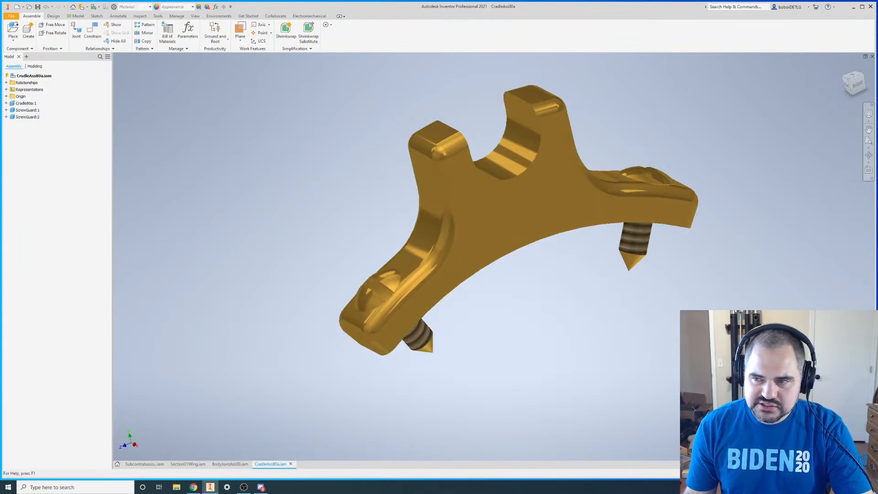
# - Close the CradleAss80a assembly and look over the cradle and posts on the body joint assembly
pyautogui.click(872, 57)
pyautogui.keyDown('shift'); pyautogui.moveTo(433, 219); pyautogui.dragTo(462, 274, button='middle'); pyautogui.keyUp('shift')
pyautogui.scroll(4, 456, 273)
pyautogui.scroll(-3, 389, 272)
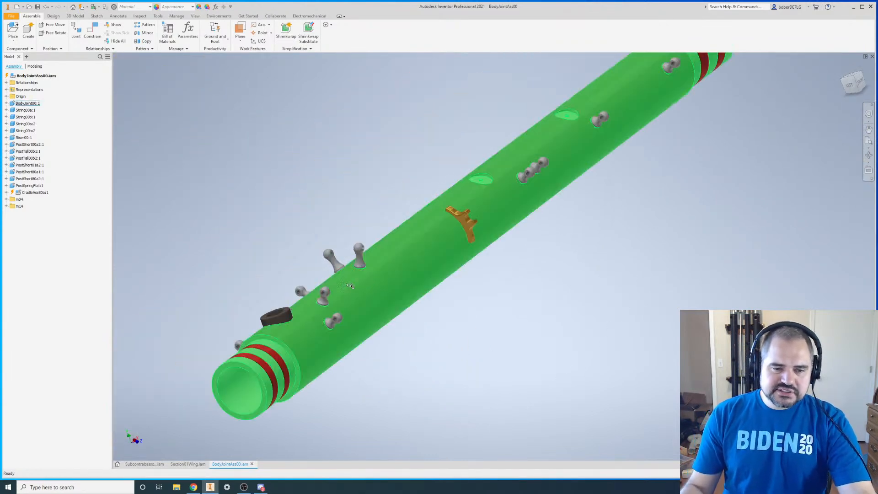
pyautogui.scroll(-3, 320, 288)
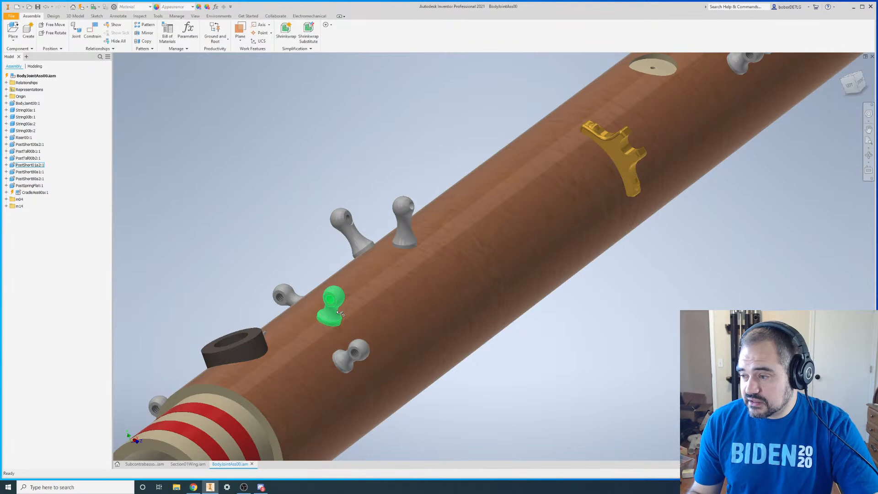
pyautogui.scroll(2, 341, 306)
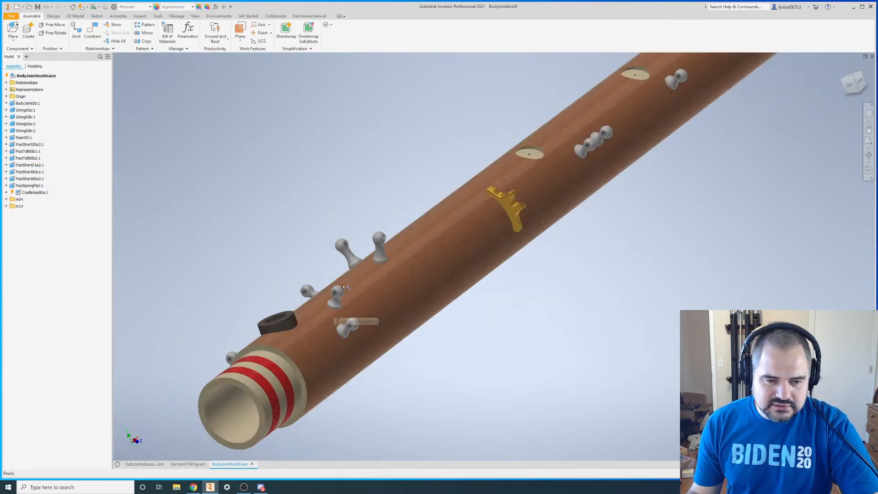
# - Look for the post sketch file in the project's Save folder, and go back to the SubcontraMk2 folder
pyautogui.hotkey('ctrl', 'o')
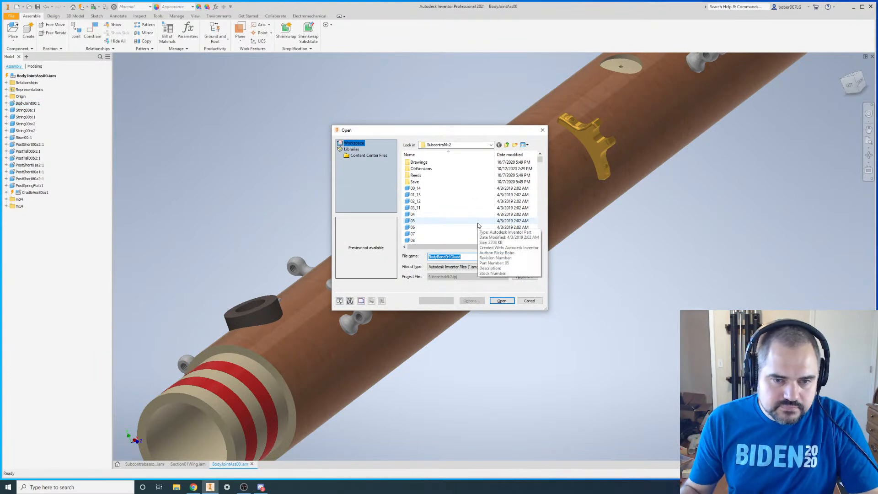
pyautogui.doubleClick(439, 181)
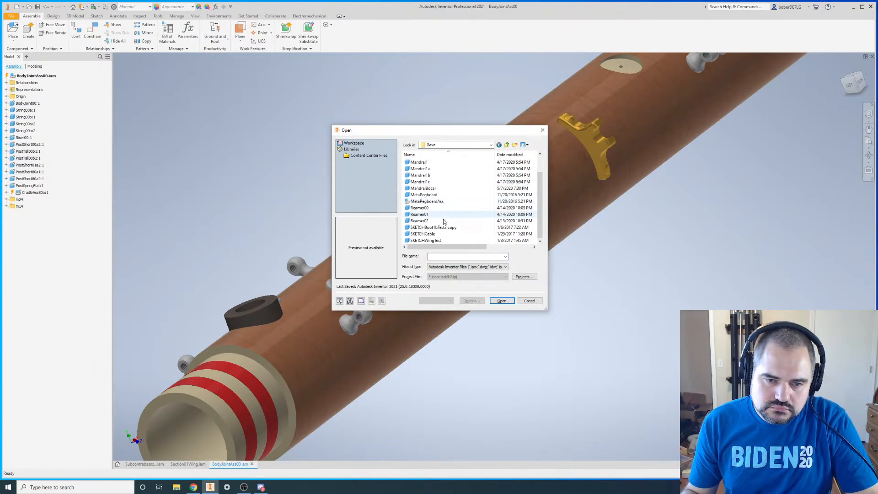
pyautogui.scroll(-1, 441, 229)
pyautogui.click(441, 227)
pyautogui.click(434, 233)
pyautogui.click(432, 240)
pyautogui.scroll(1, 427, 201)
pyautogui.click(458, 144)
pyautogui.click(451, 224)
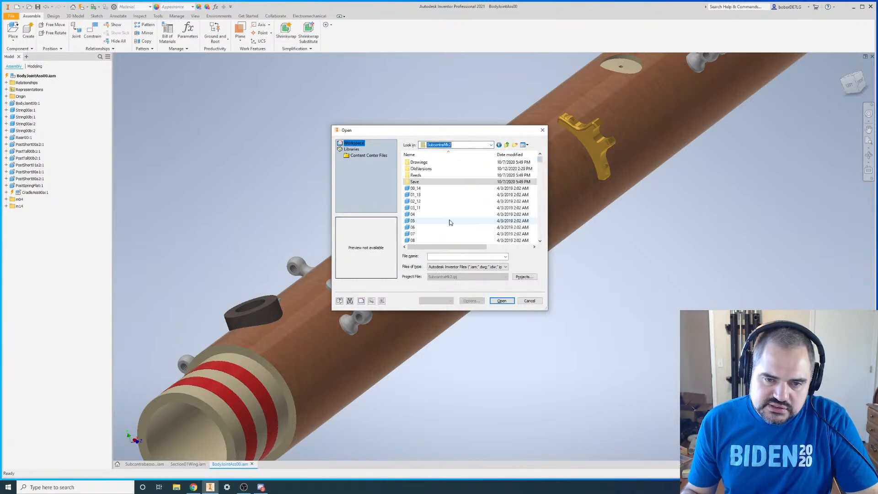
# - Open the SAVE_PostCompareSketch part from the SubcontraMk2 folder
pyautogui.moveTo(542, 163); pyautogui.dragTo(538, 224)
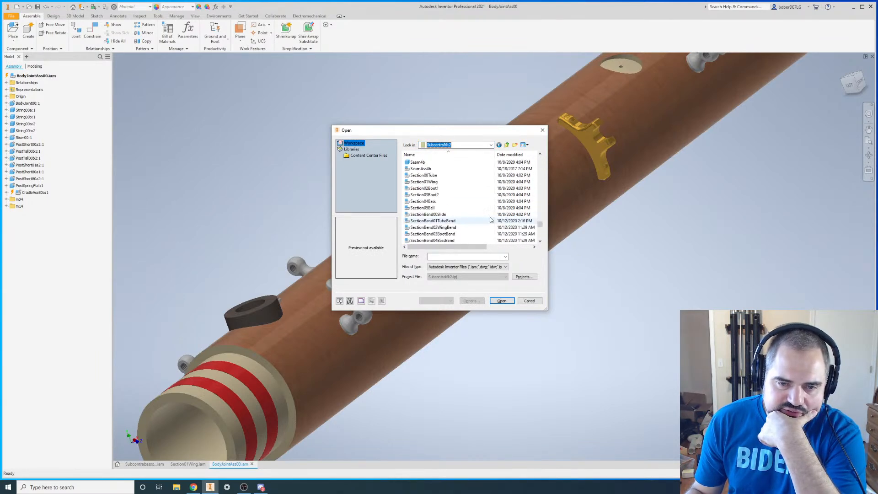
pyautogui.scroll(4, 434, 197)
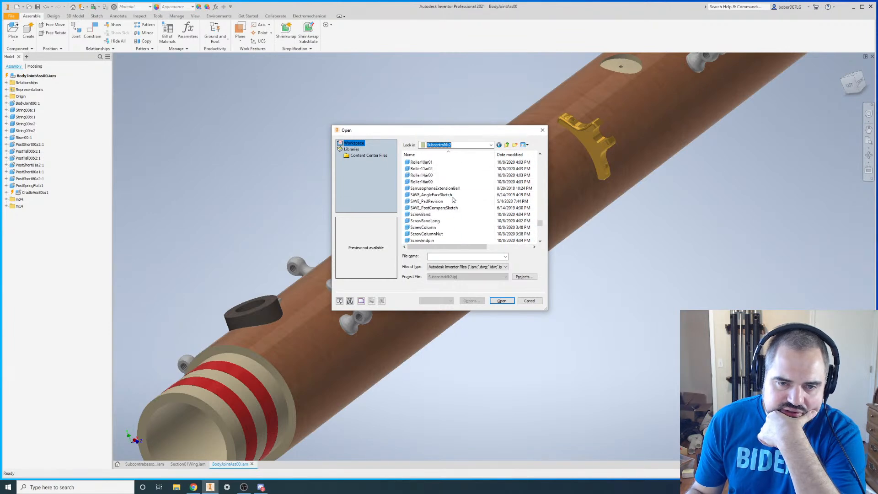
pyautogui.click(437, 207)
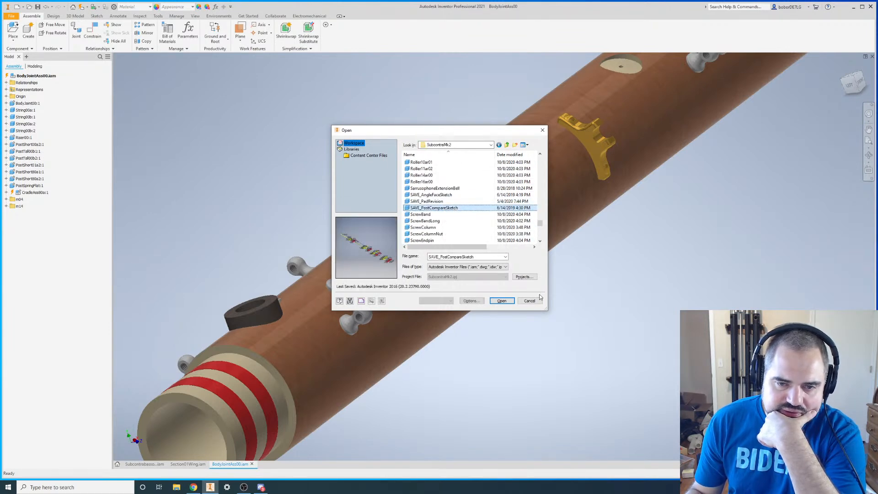
pyautogui.click(510, 302)
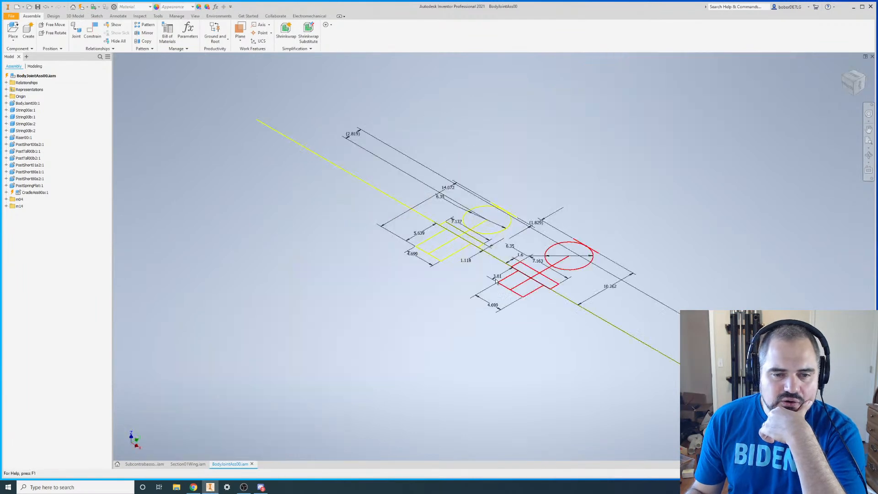
# - View the post comparison sketch upright from the front and compare the yellow and red post profiles
pyautogui.scroll(-4, 435, 206)
pyautogui.scroll(2, 467, 194)
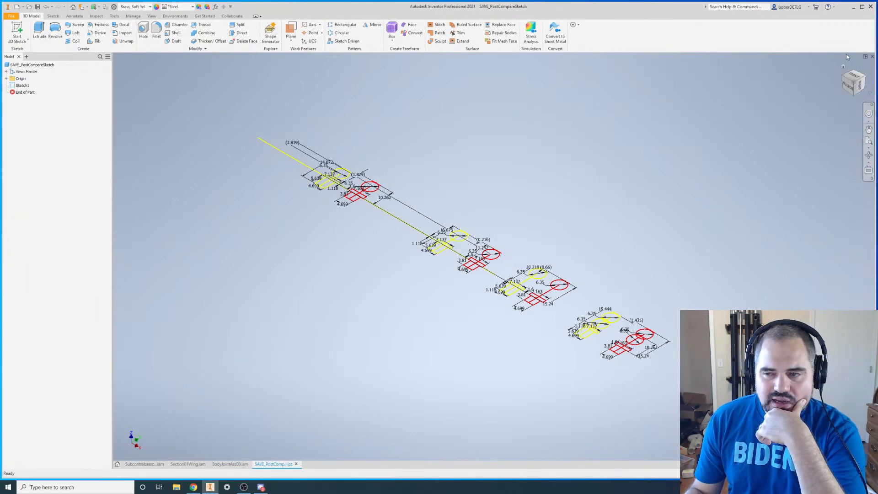
pyautogui.click(853, 74)
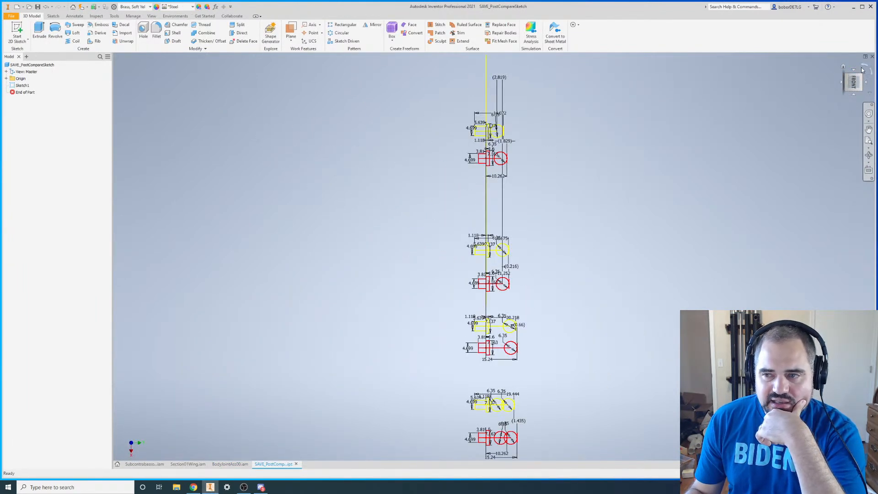
pyautogui.click(864, 67)
pyautogui.scroll(3, 389, 256)
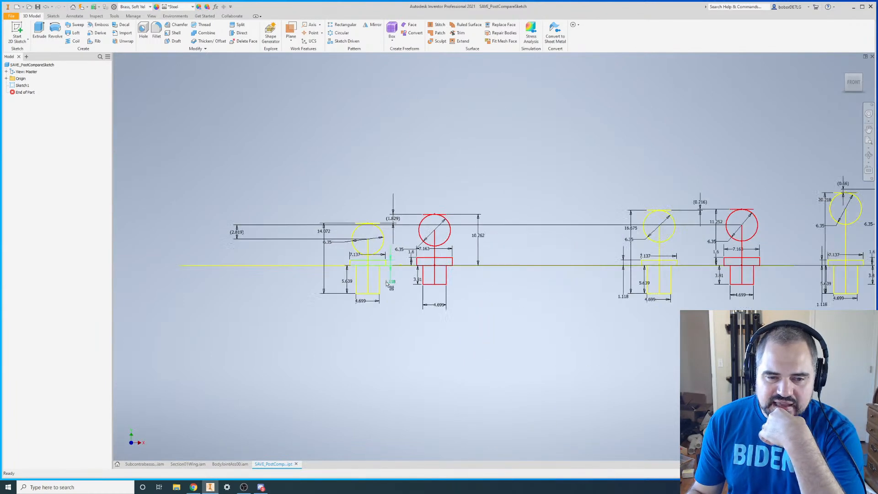
pyautogui.scroll(-3, 376, 266)
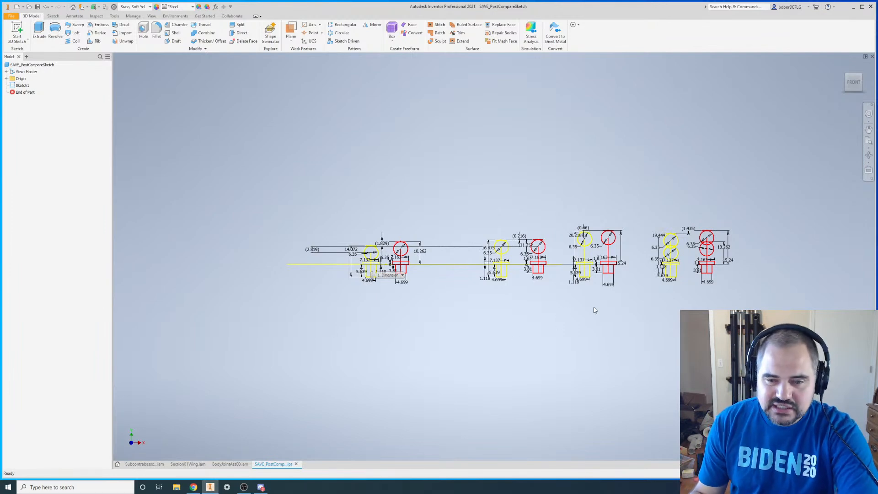
pyautogui.scroll(3, 571, 304)
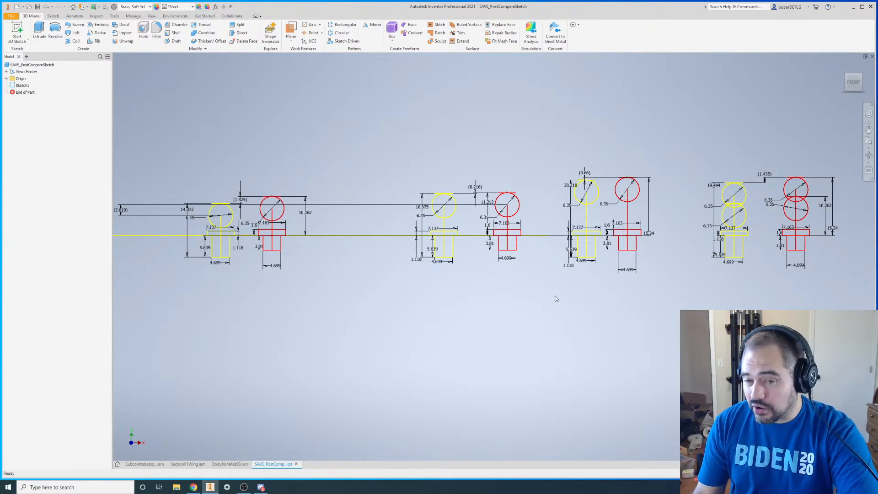
# - Examine the ball, collar and shank dimensions of the first yellow and red post pair up close
pyautogui.scroll(4, 224, 208)
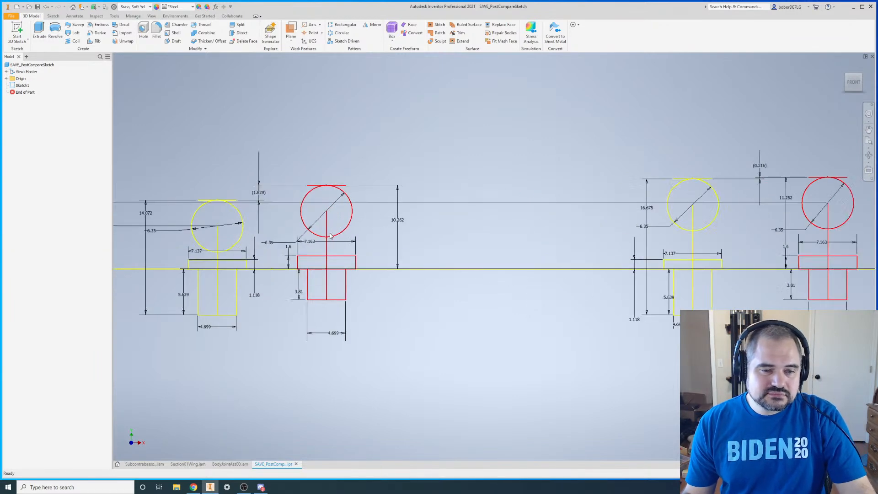
pyautogui.scroll(-3, 361, 240)
pyautogui.scroll(5, 482, 268)
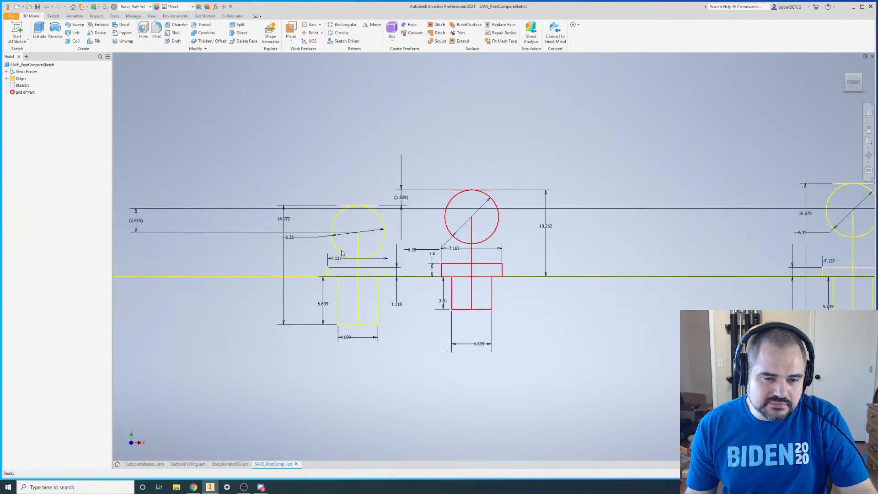
pyautogui.scroll(-3, 507, 163)
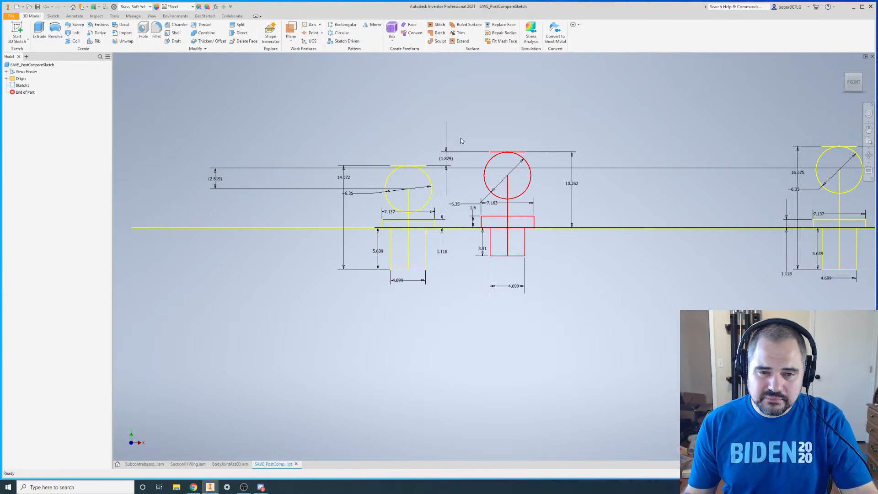
pyautogui.scroll(3, 408, 245)
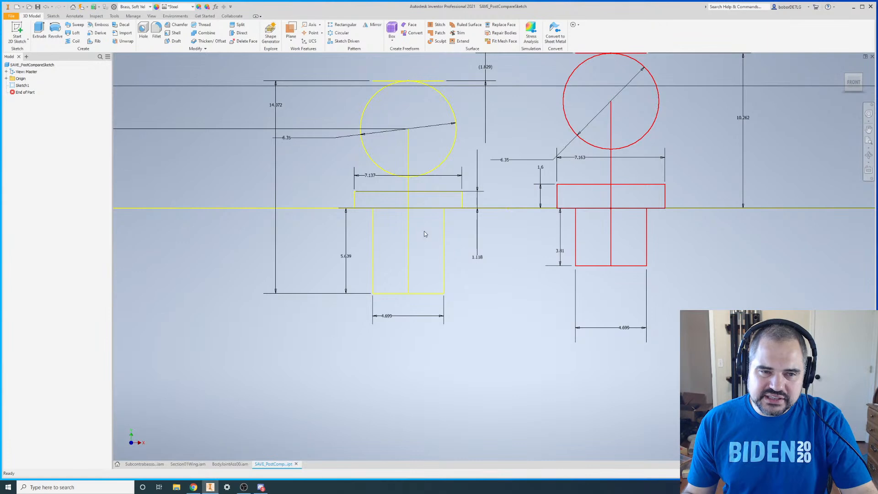
pyautogui.scroll(-4, 424, 231)
pyautogui.scroll(4, 452, 222)
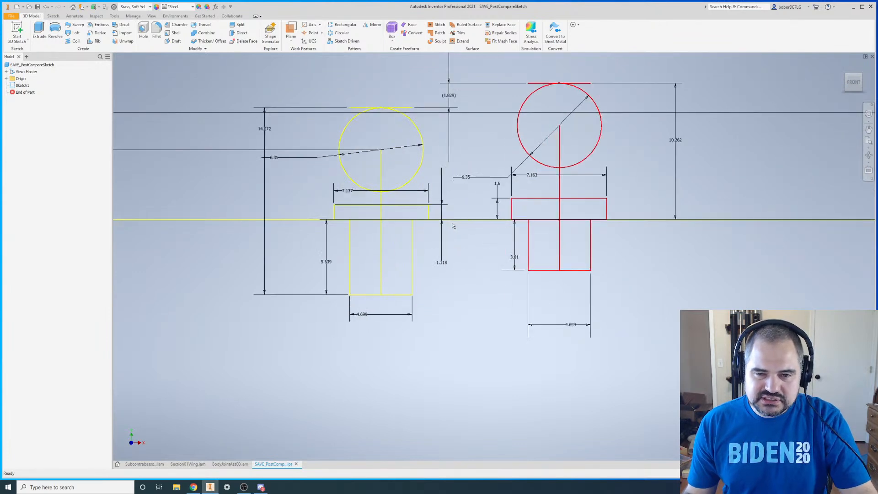
pyautogui.scroll(-3, 368, 163)
pyautogui.scroll(-2, 385, 173)
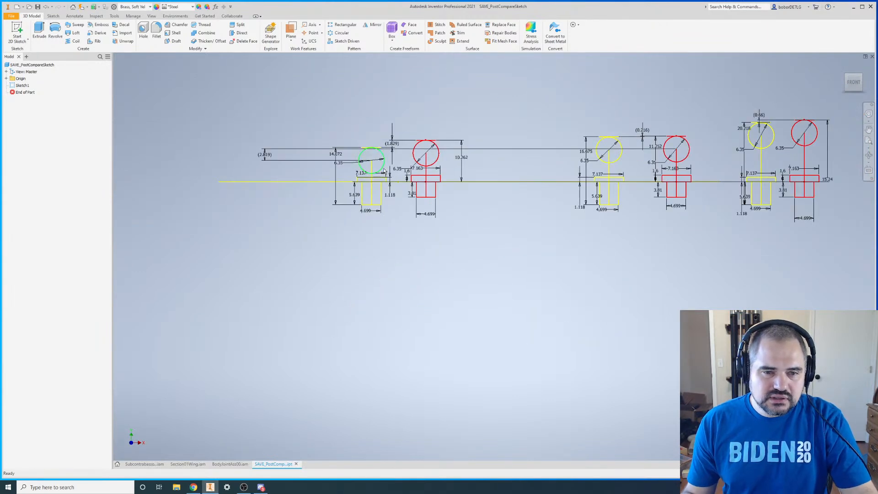
pyautogui.scroll(-1, 384, 172)
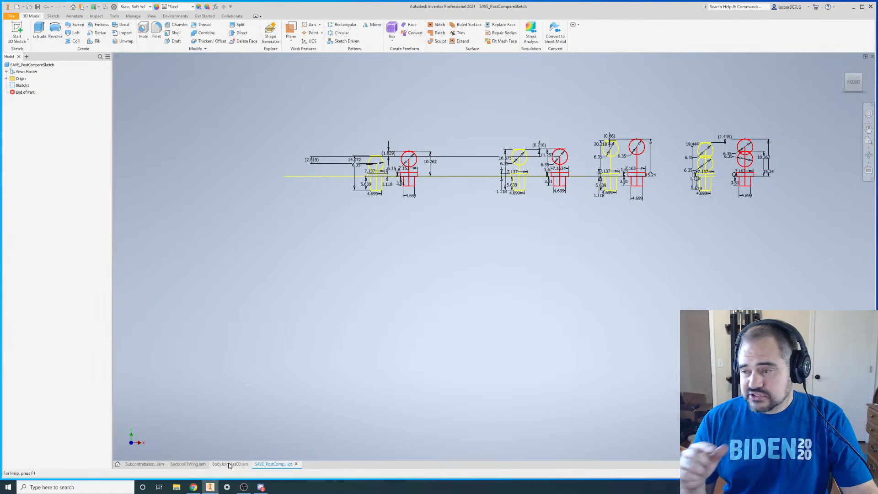
# - Return to the BodyJointAss00 assembly and examine the short post's ball and base up close
pyautogui.moveTo(229, 465)
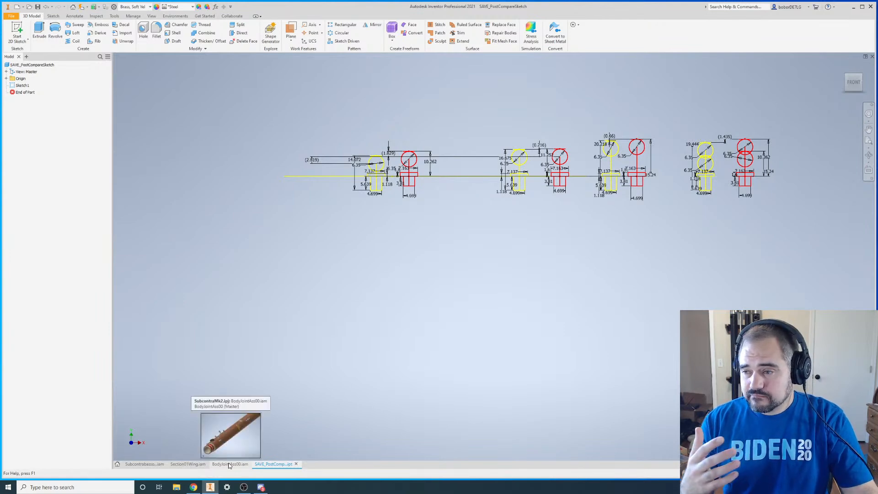
pyautogui.click(229, 464)
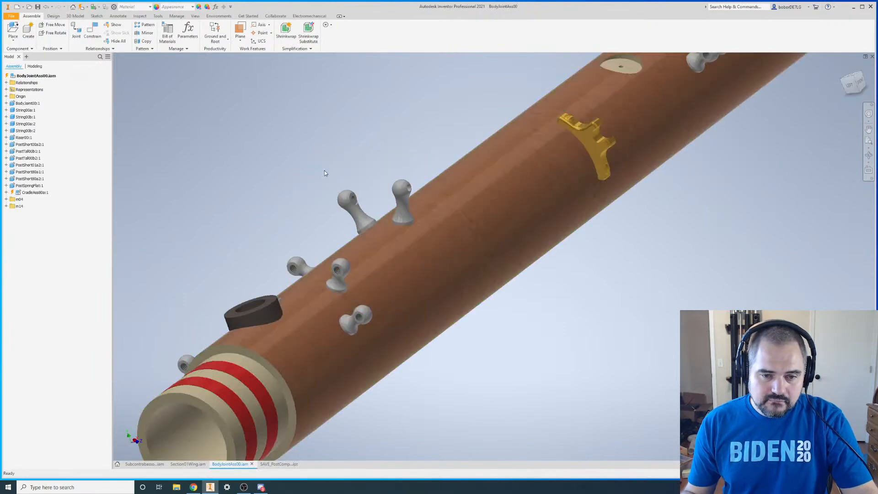
pyautogui.scroll(3, 341, 290)
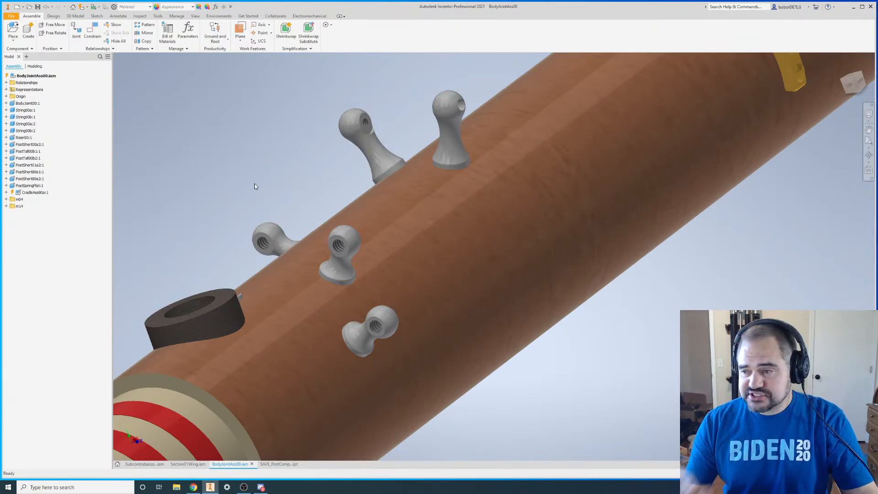
pyautogui.scroll(4, 338, 272)
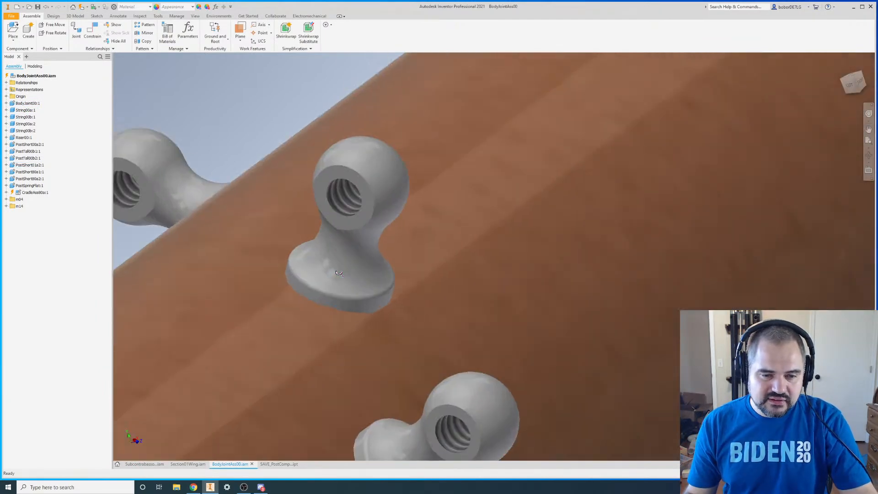
pyautogui.scroll(-5, 358, 242)
pyautogui.scroll(5, 284, 208)
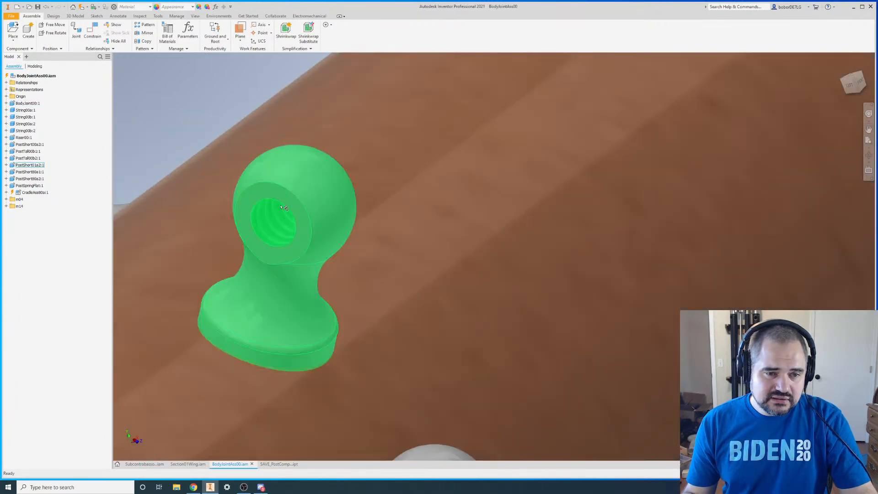
# - Hide the PostShort01a2:1 post to expose its counterbored mounting hole in the body joint
pyautogui.rightClick(283, 208)
pyautogui.click(287, 264)
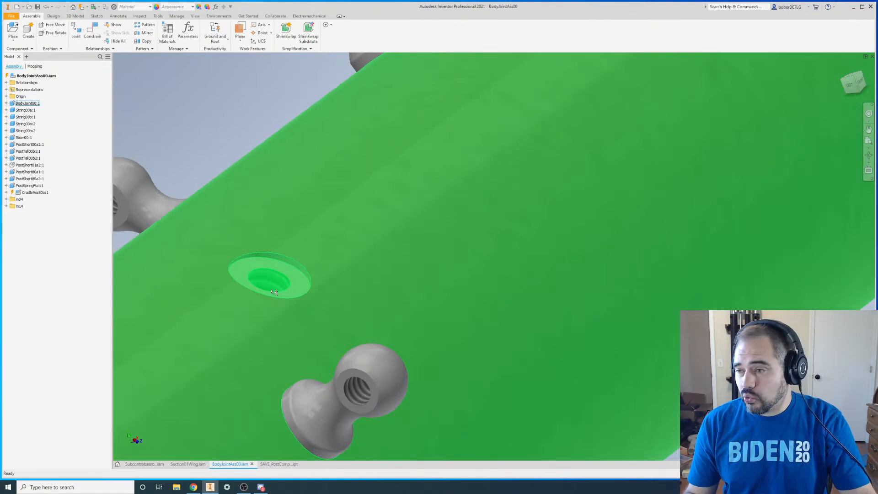
pyautogui.scroll(-3, 215, 92)
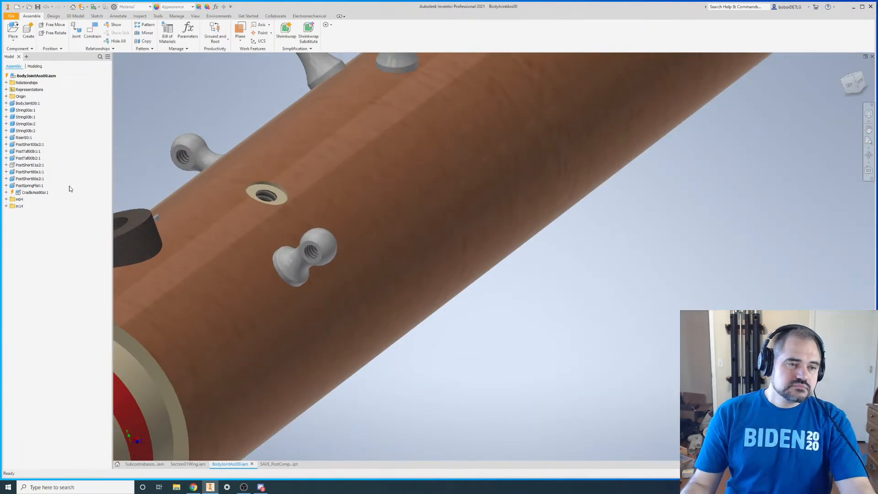
# - Make the hidden PostShort01a2:1 post visible again in the body joint assembly
pyautogui.rightClick(38, 166)
pyautogui.press('v')
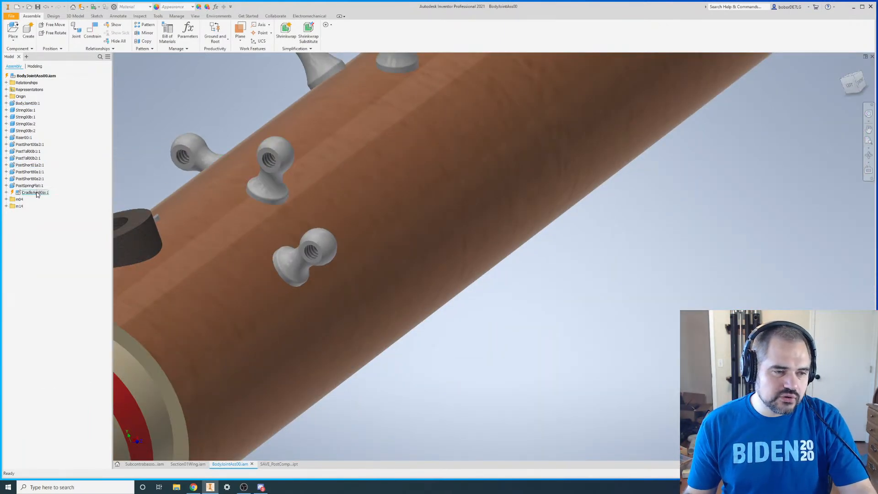
pyautogui.scroll(-5, 296, 176)
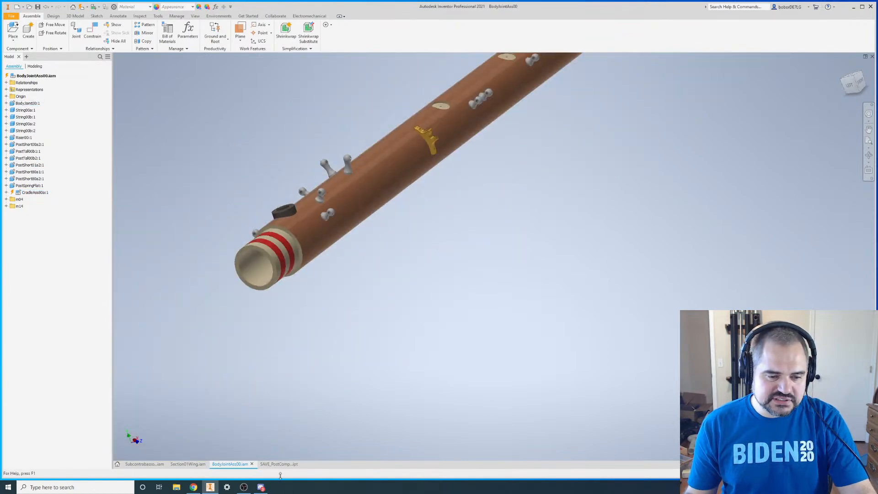
# - Return to the SAVE_PostCompareSketch part and compare the ball-top heights of the second yellow and red post pair
pyautogui.click(279, 464)
pyautogui.scroll(-2, 347, 309)
pyautogui.scroll(5, 364, 292)
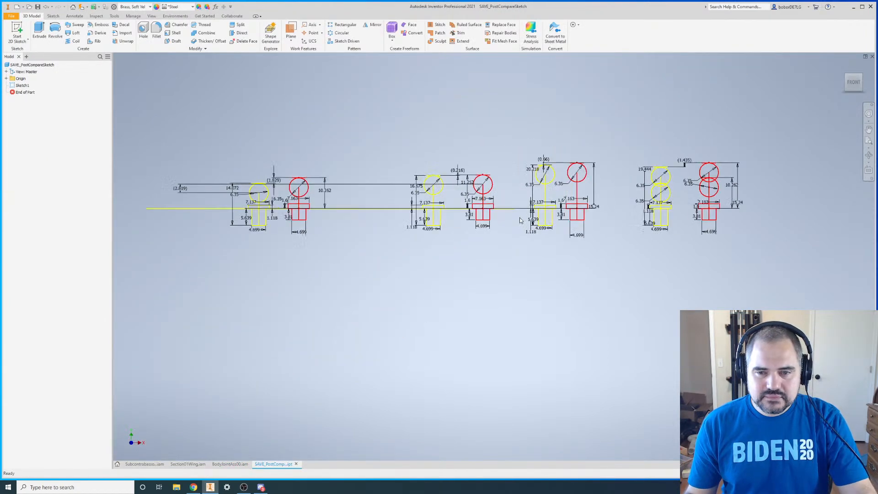
pyautogui.scroll(2, 354, 164)
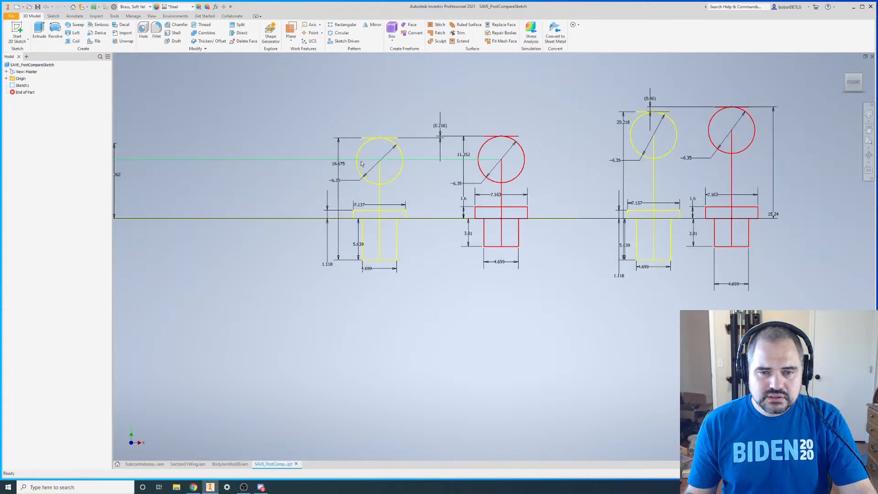
pyautogui.scroll(2, 379, 144)
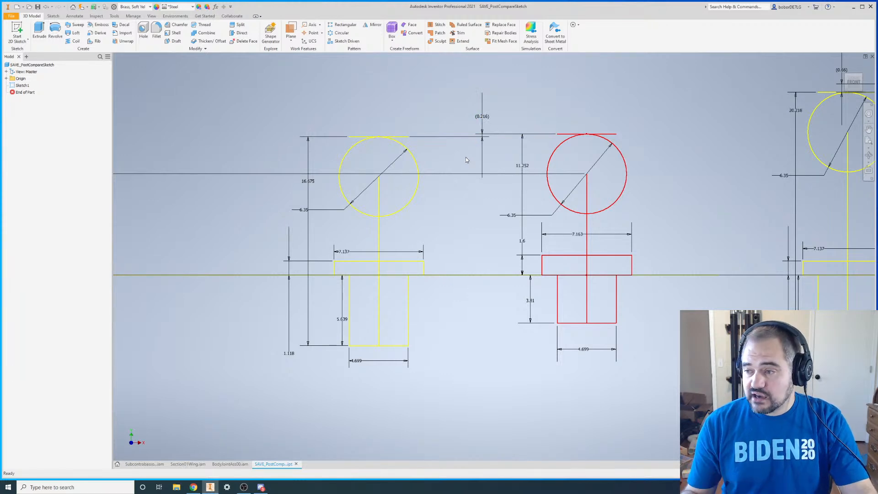
pyautogui.scroll(1, 425, 177)
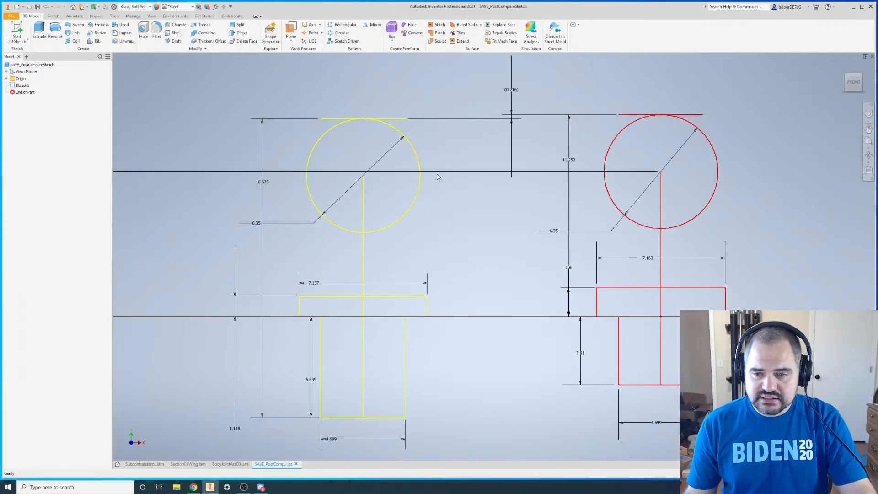
pyautogui.scroll(-4, 501, 123)
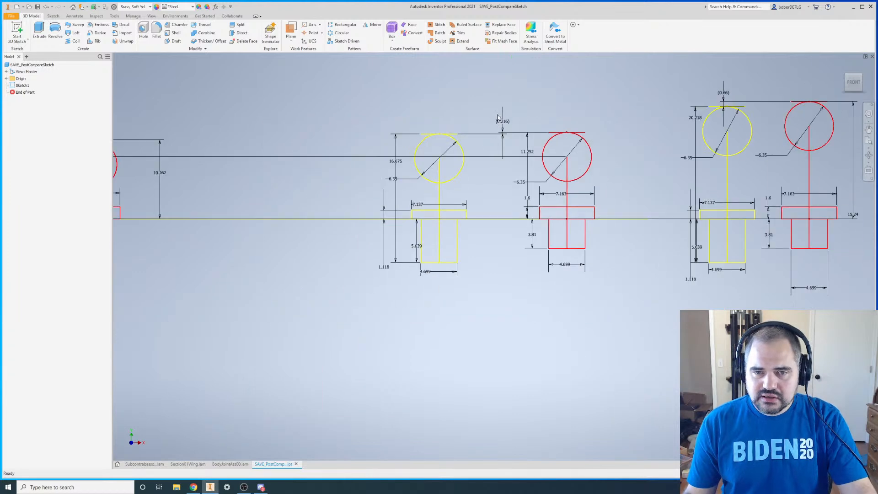
pyautogui.scroll(2, 499, 116)
pyautogui.scroll(3, 509, 139)
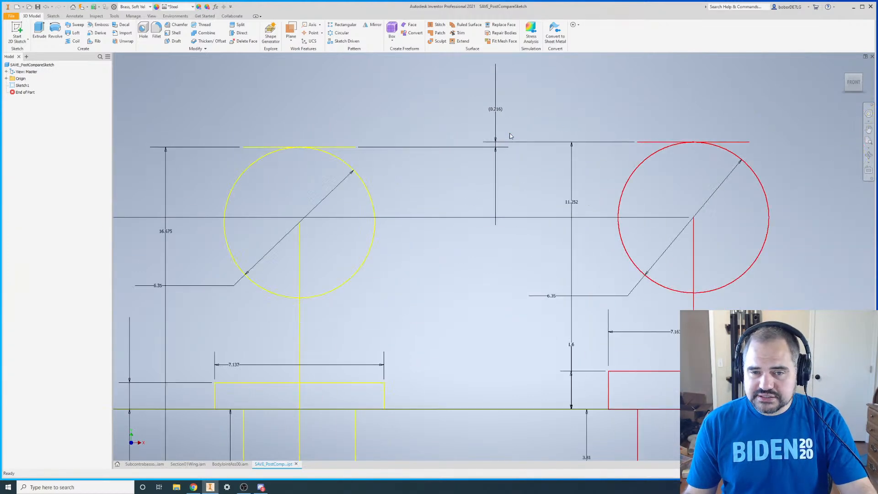
pyautogui.scroll(-2, 500, 141)
pyautogui.scroll(4, 462, 145)
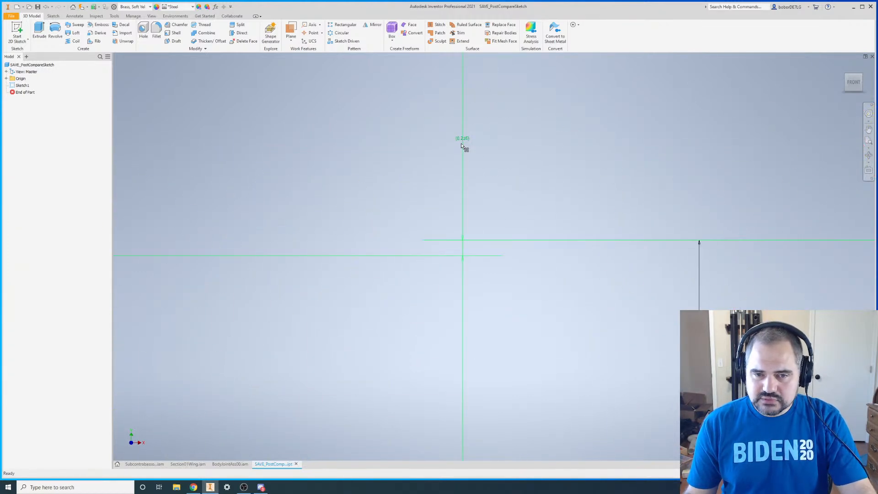
pyautogui.scroll(-6, 457, 160)
# - Compare the height offset of the first yellow and red post pair, and review the whole row of post profiles
pyautogui.scroll(4, 335, 179)
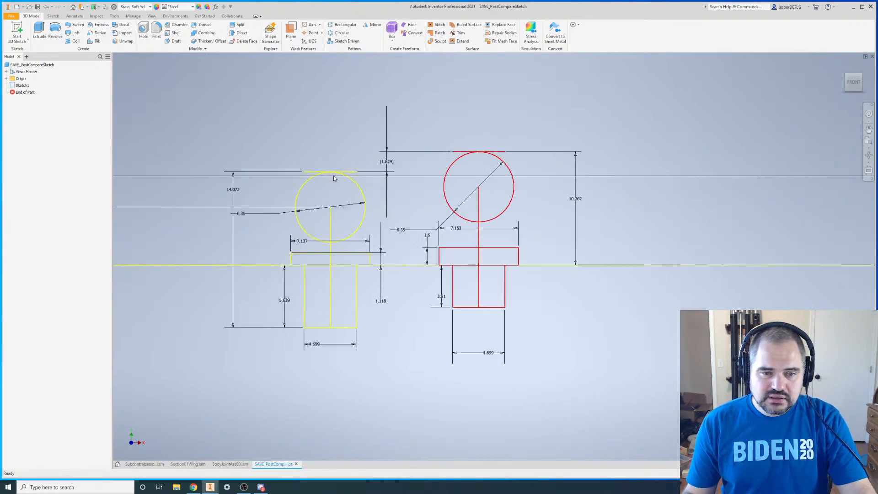
pyautogui.scroll(3, 387, 169)
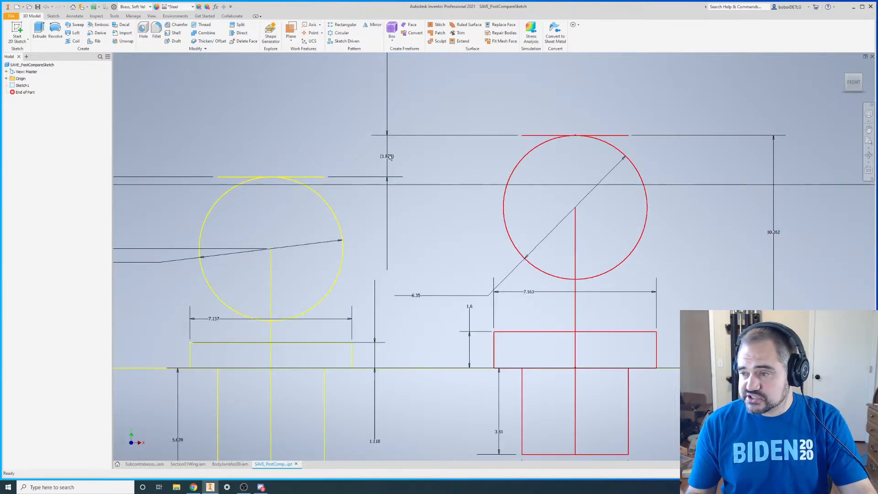
pyautogui.scroll(-6, 344, 174)
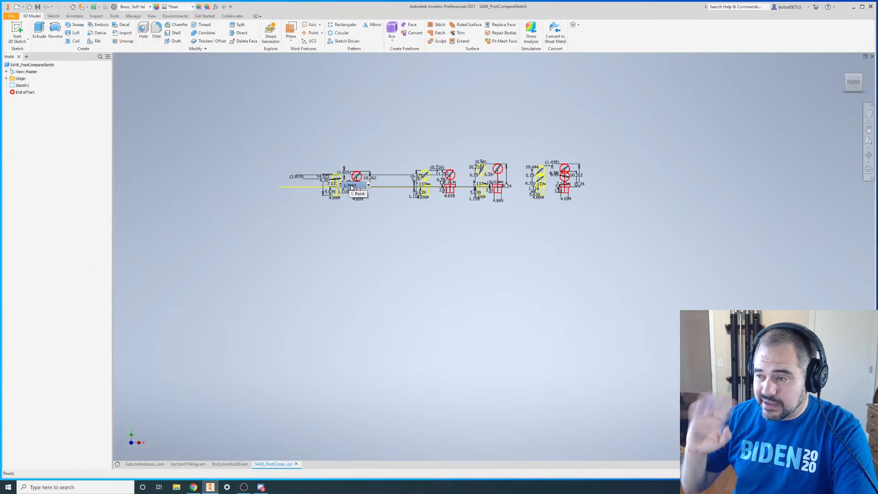
pyautogui.scroll(5, 351, 187)
pyautogui.scroll(-2, 320, 173)
pyautogui.scroll(2, 302, 159)
pyautogui.scroll(2, 302, 159)
pyautogui.scroll(2, 525, 133)
pyautogui.scroll(-2, 521, 142)
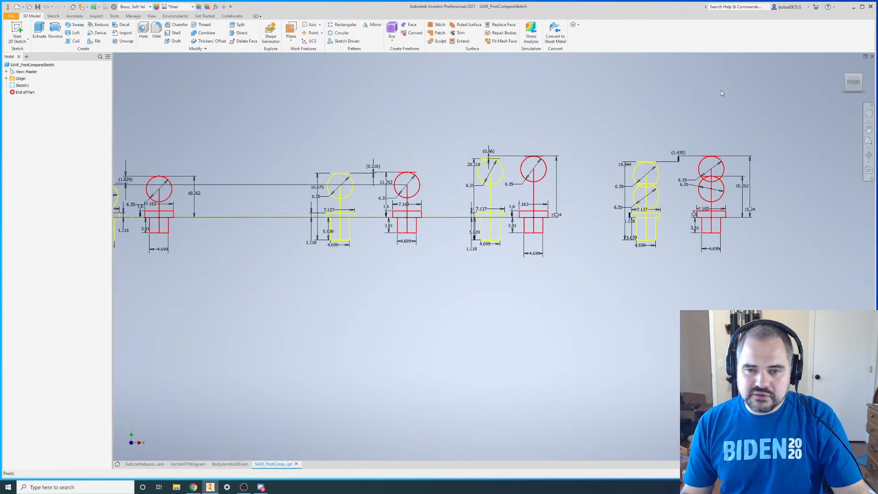
# - Close the post comparison sketch and the BodyJointAss00 assembly to return to Section01Wing
pyautogui.click(871, 56)
pyautogui.scroll(-4, 306, 221)
pyautogui.scroll(3, 333, 206)
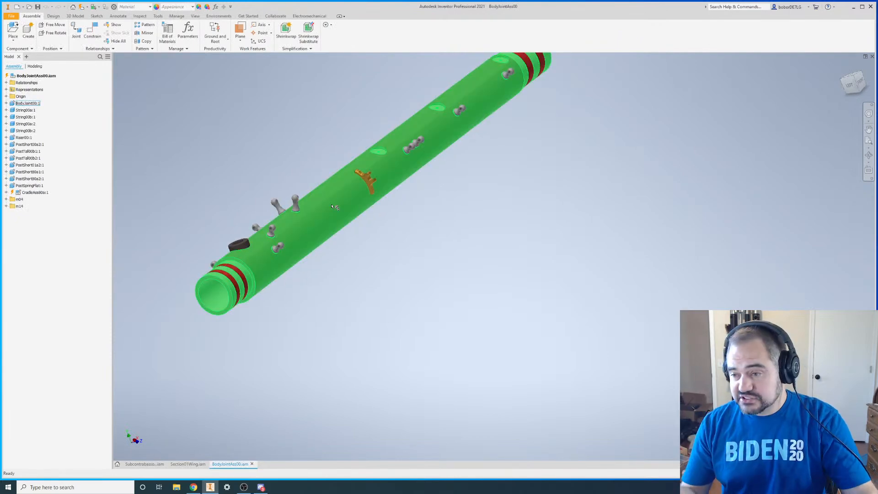
pyautogui.keyDown('shift'); pyautogui.moveTo(302, 228); pyautogui.dragTo(417, 266, button='middle'); pyautogui.keyUp('shift')
pyautogui.click(872, 57)
pyautogui.click(375, 259)
pyautogui.click(192, 29)
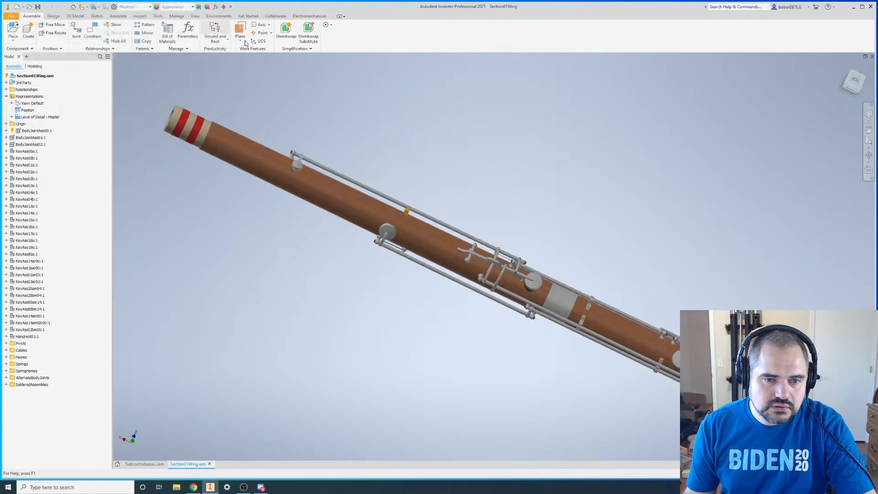
# - Open the long rod key beside the yellow cradle in the Section01Wing assembly as its own document
pyautogui.press('F4')
pyautogui.moveTo(534, 321); pyautogui.dragTo(433, 315)
pyautogui.press('Escape')
pyautogui.scroll(5, 424, 217)
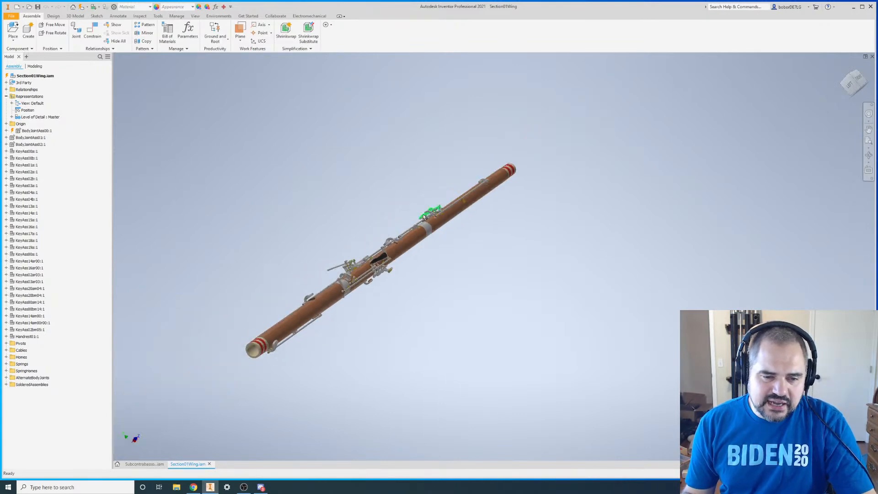
pyautogui.scroll(-2, 425, 217)
pyautogui.scroll(-4, 457, 242)
pyautogui.press('F4')
pyautogui.moveTo(488, 264); pyautogui.dragTo(440, 195)
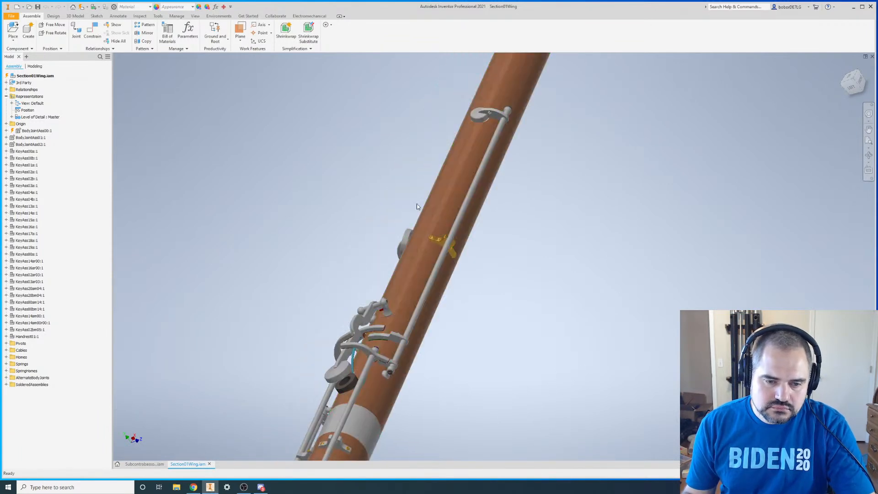
pyautogui.rightClick(422, 302)
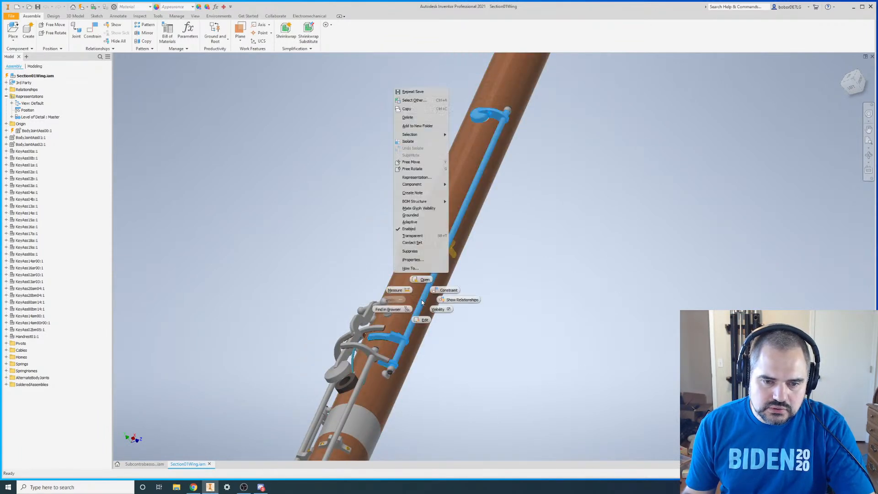
pyautogui.click(428, 279)
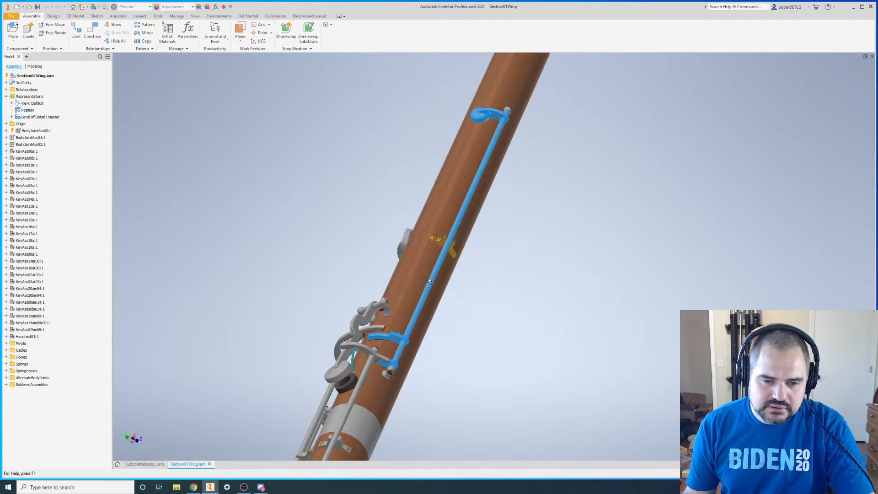
# - Examine the 80A.1 and 80A.2 arms of the SSSKeyAss80a part and select its Work Plane1 feature
pyautogui.press('F4')
pyautogui.moveTo(515, 286); pyautogui.dragTo(466, 271)
pyautogui.press('Escape')
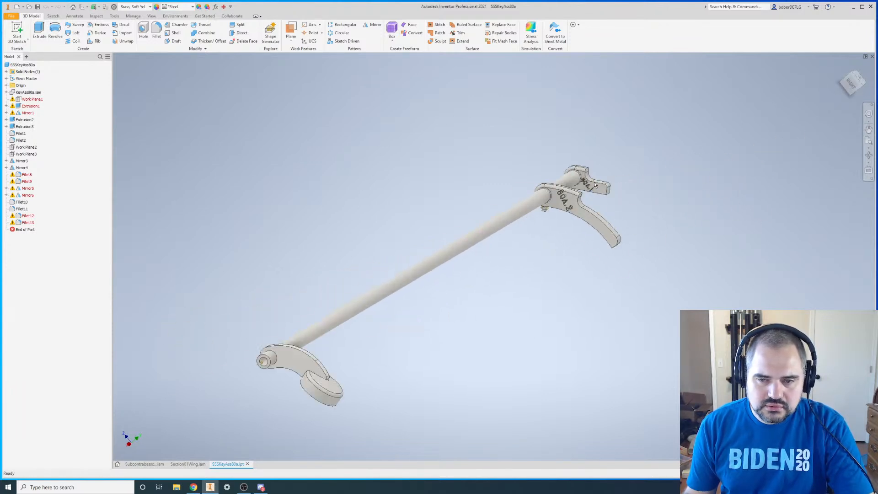
pyautogui.scroll(6, 571, 183)
pyautogui.scroll(-6, 571, 183)
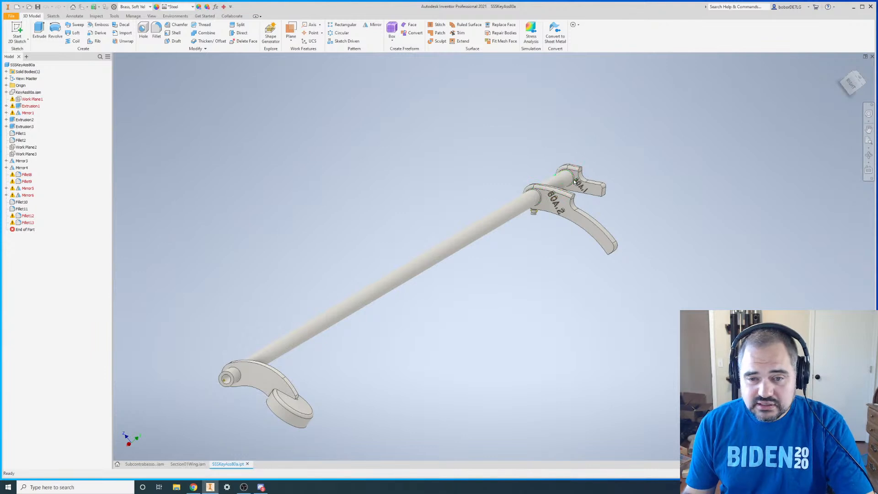
pyautogui.scroll(3, 573, 180)
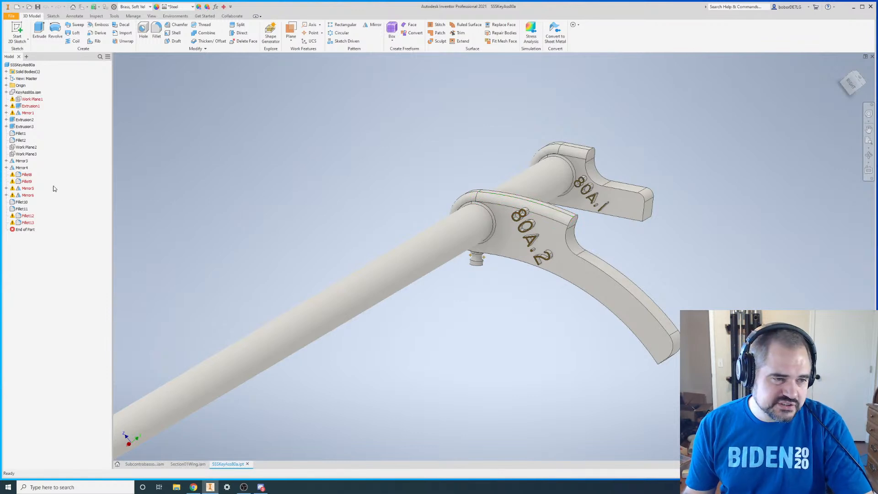
pyautogui.click(32, 99)
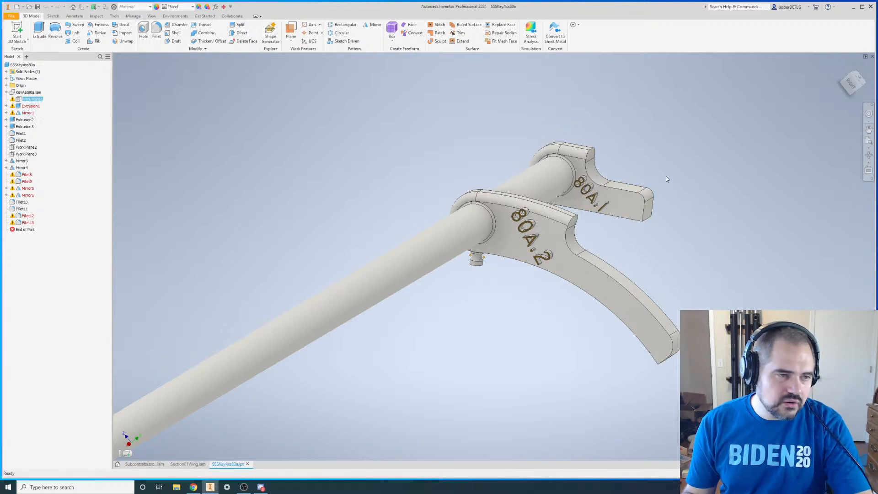
# - Close the SSSKeyAss80a part and open the KeyAss80a:1 assembly from Section01Wing
pyautogui.click(872, 56)
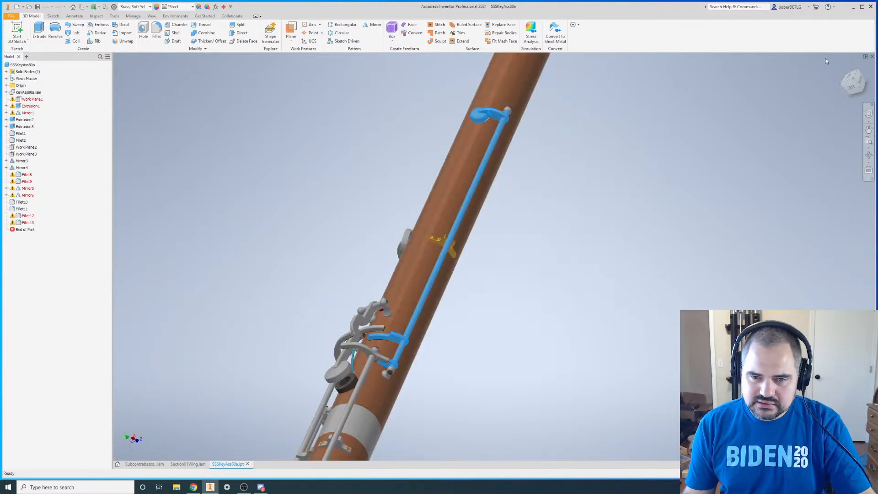
pyautogui.click(380, 155)
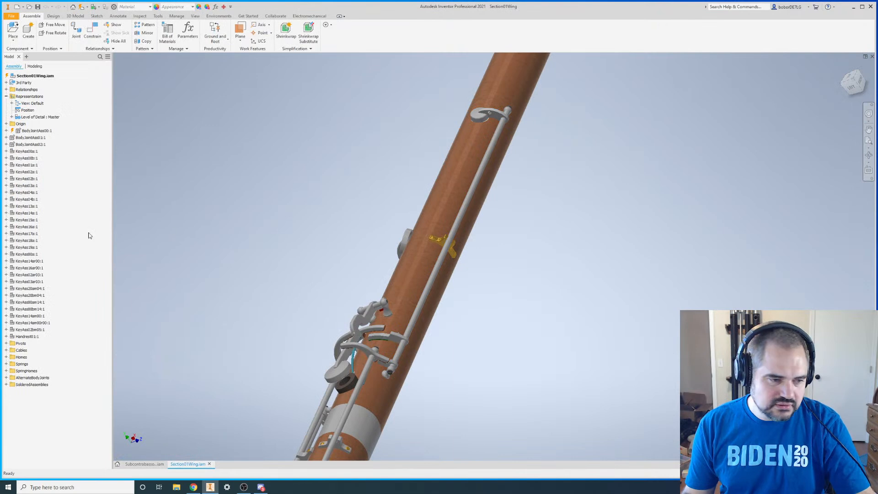
pyautogui.rightClick(22, 255)
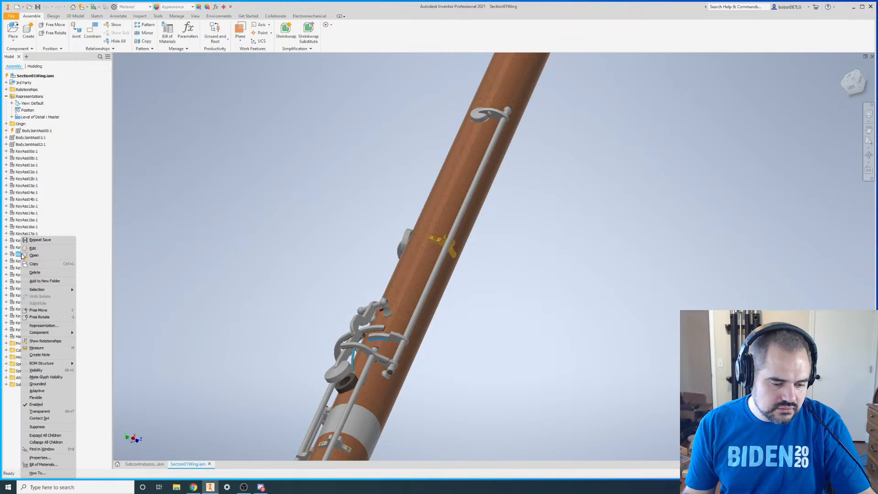
pyautogui.click(24, 255)
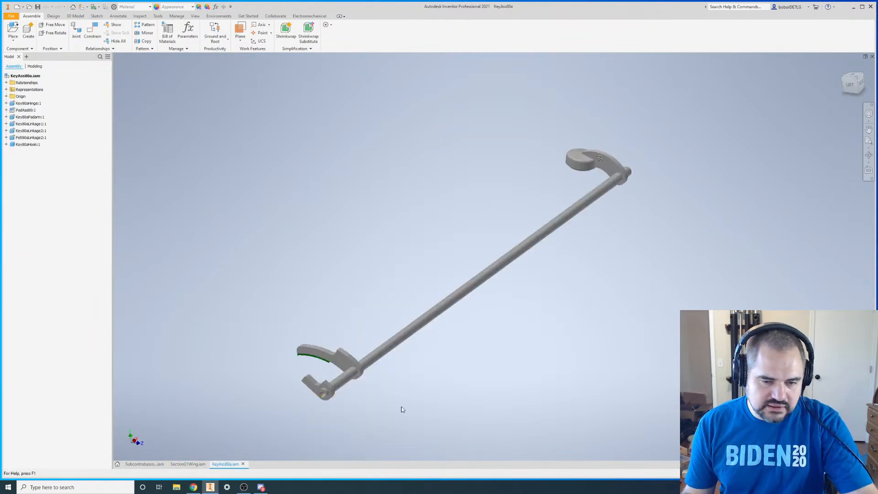
# - Examine the engraved 80A.2 and 80A.1 linkage arms of the KeyAss80a assembly up close
pyautogui.scroll(3, 367, 352)
pyautogui.scroll(-3, 373, 353)
pyautogui.press('F4')
pyautogui.moveTo(431, 309); pyautogui.dragTo(558, 293)
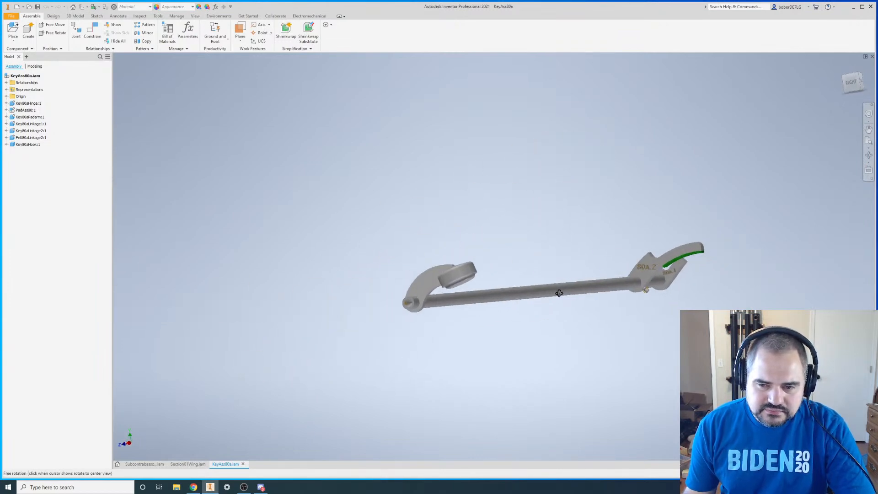
pyautogui.scroll(6, 670, 270)
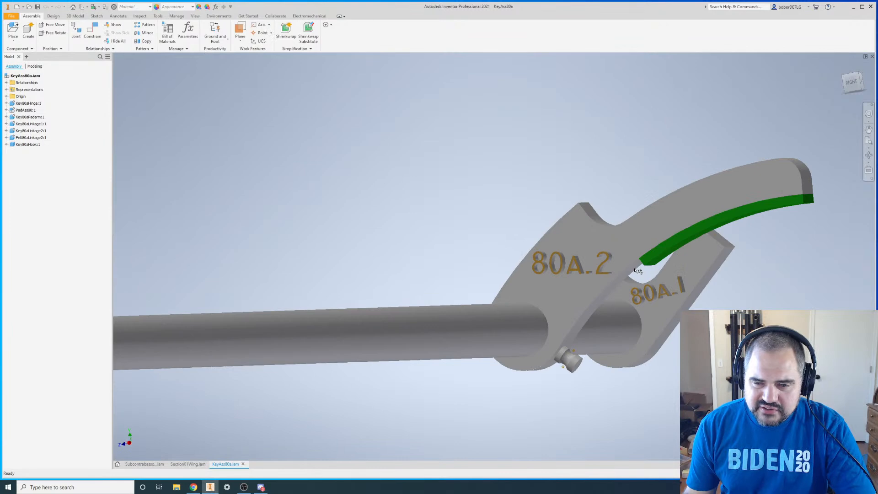
pyautogui.scroll(3, 638, 270)
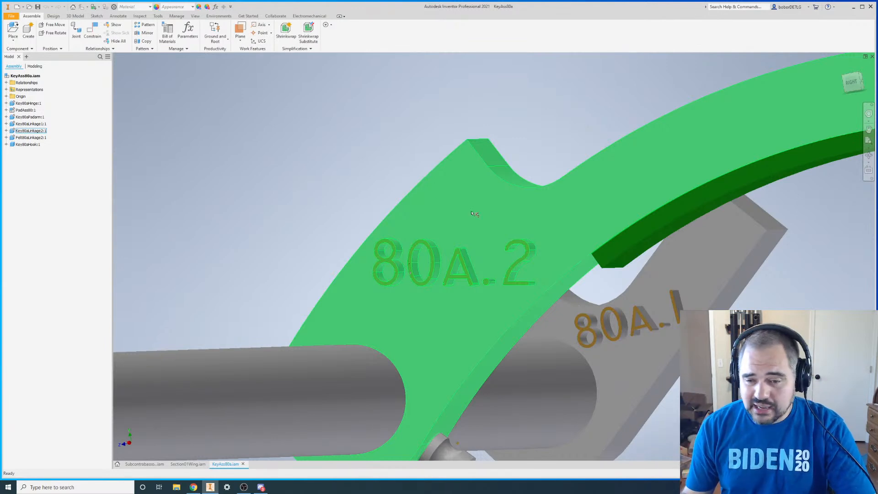
pyautogui.scroll(-5, 461, 179)
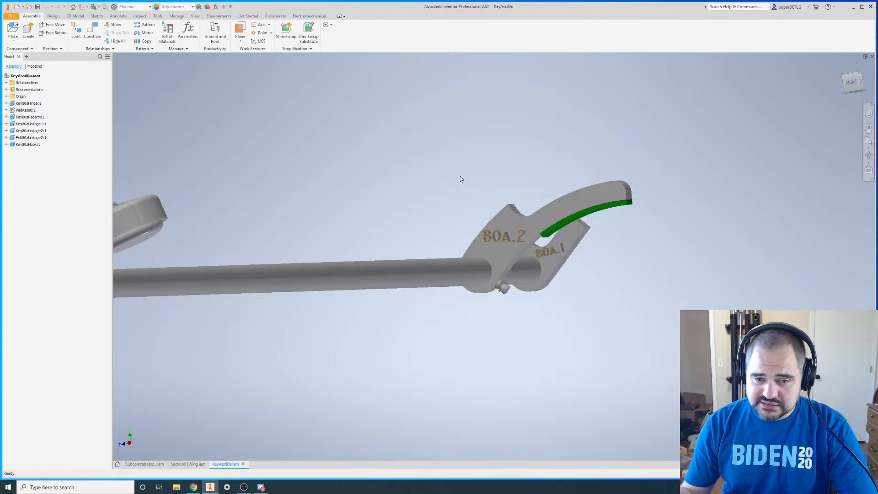
# - Inspect the KeyAss80a linkage arms, hinge rod and pad arm from both sides
pyautogui.scroll(-5, 488, 177)
pyautogui.scroll(3, 338, 185)
pyautogui.moveTo(450, 274)
pyautogui.keyDown('shift'); pyautogui.mouseDown(button='middle')
pyautogui.moveTo(476, 280)
pyautogui.moveTo(439, 288)
pyautogui.moveTo(445, 276)
pyautogui.mouseUp(button='middle'); pyautogui.keyUp('shift')
pyautogui.scroll(2, 595, 198)
pyautogui.scroll(2, 600, 181)
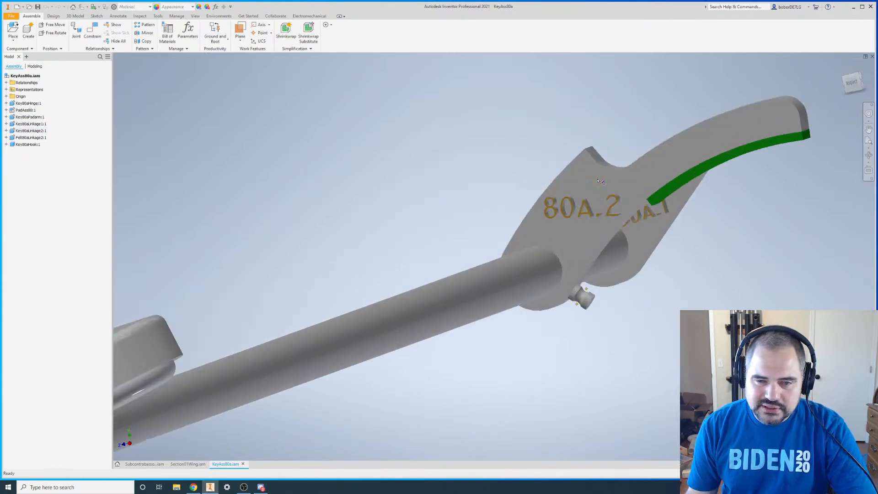
pyautogui.scroll(-3, 514, 167)
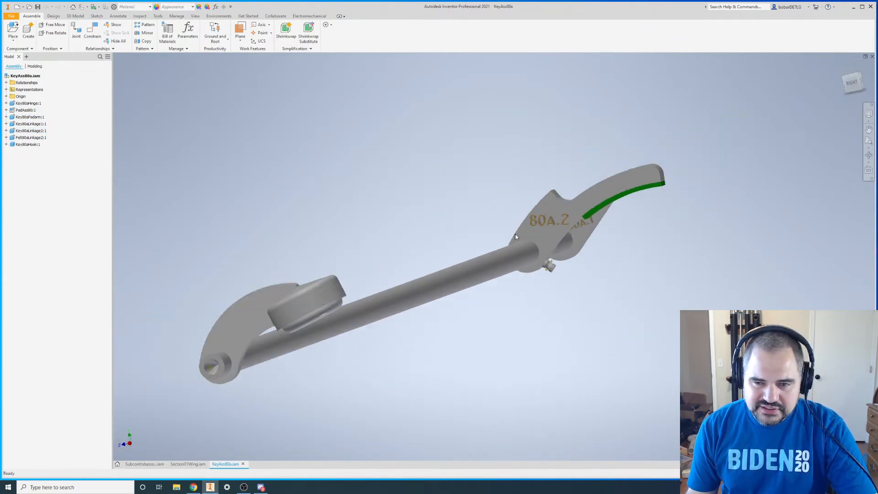
pyautogui.scroll(3, 663, 187)
pyautogui.keyDown('shift'); pyautogui.moveTo(646, 225); pyautogui.dragTo(463, 273, button='middle'); pyautogui.keyUp('shift')
pyautogui.scroll(-3, 469, 264)
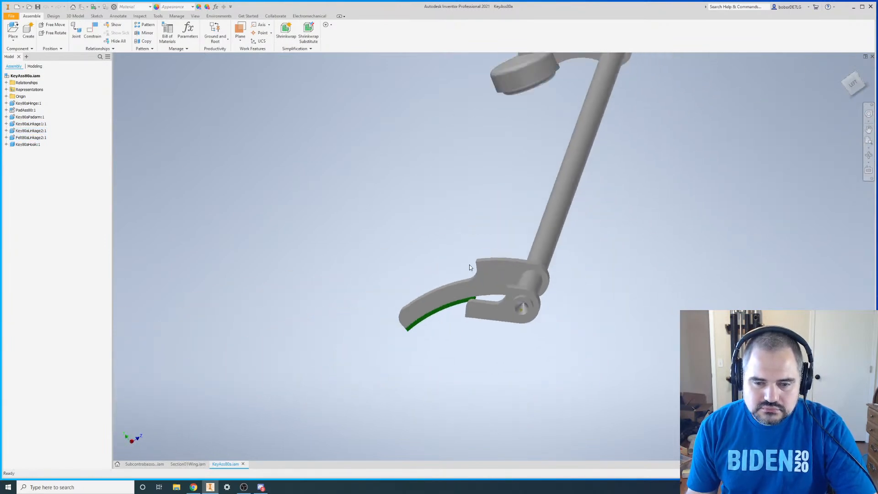
pyautogui.scroll(-2, 436, 295)
pyautogui.scroll(2, 529, 177)
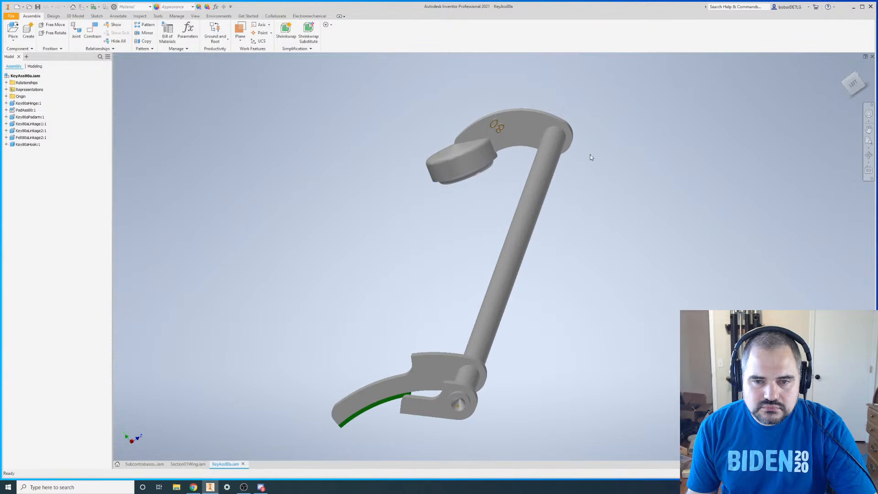
# - Close the KeyAss80a assembly and survey its long-rod key and the neighbouring keywork on the Section01Wing body
pyautogui.click(871, 54)
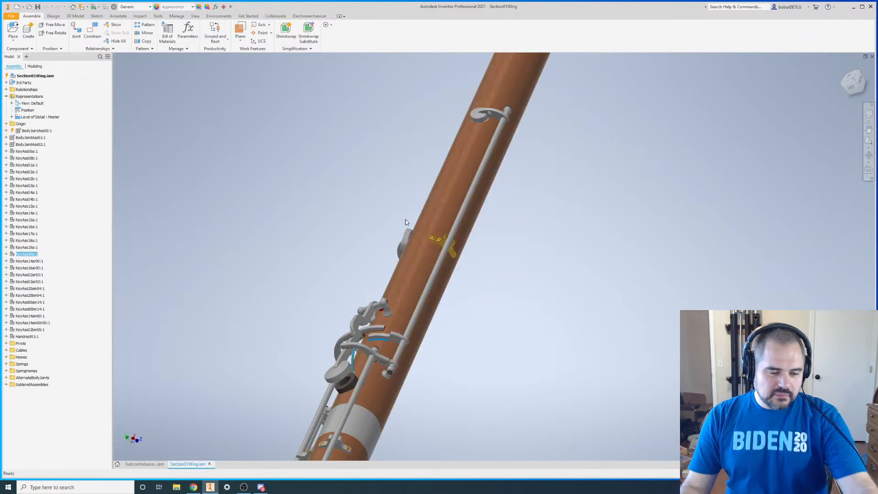
pyautogui.press('F4')
pyautogui.moveTo(464, 307); pyautogui.dragTo(418, 284)
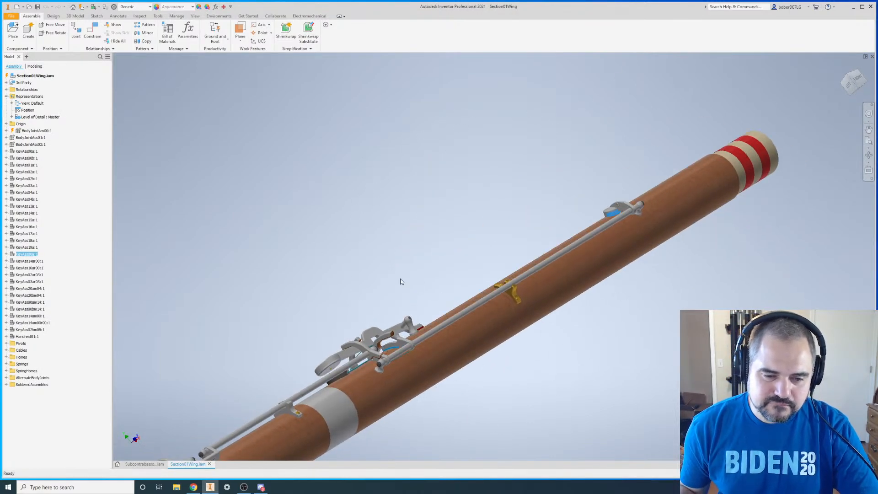
pyautogui.scroll(2, 418, 287)
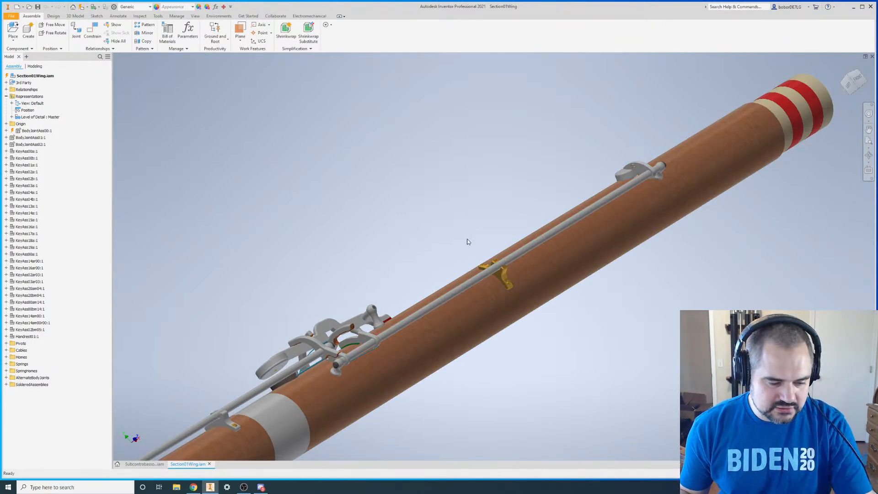
pyautogui.scroll(-2, 470, 243)
pyautogui.scroll(3, 497, 242)
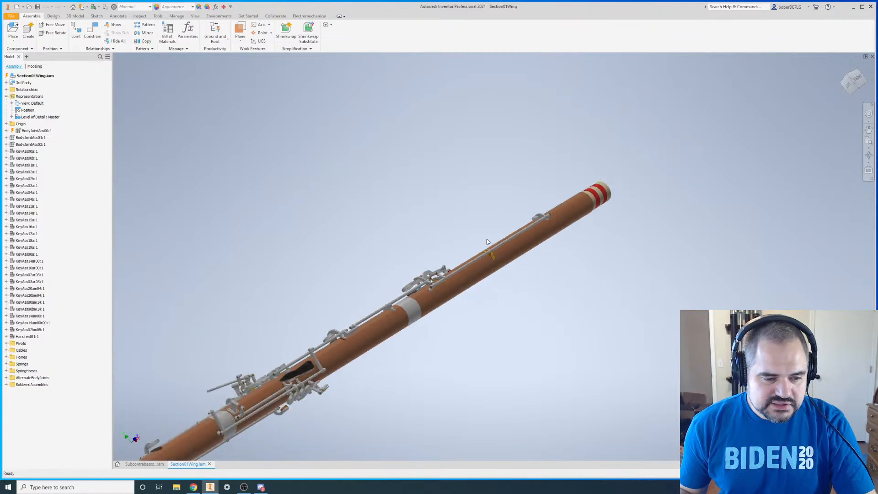
pyautogui.scroll(2, 450, 354)
pyautogui.scroll(-3, 446, 361)
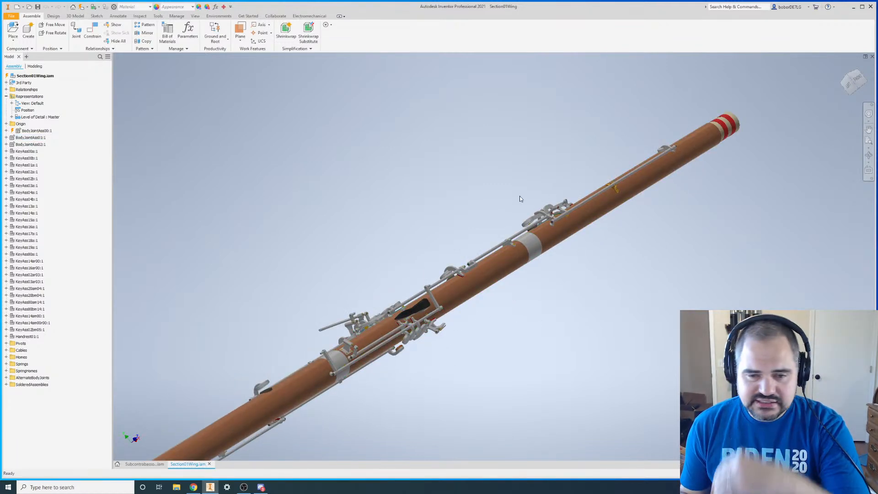
# - Examine the finger touches and key arms beside the black hand rest on the wing section
pyautogui.keyDown('shift'); pyautogui.moveTo(429, 272); pyautogui.dragTo(635, 196, button='middle'); pyautogui.keyUp('shift')
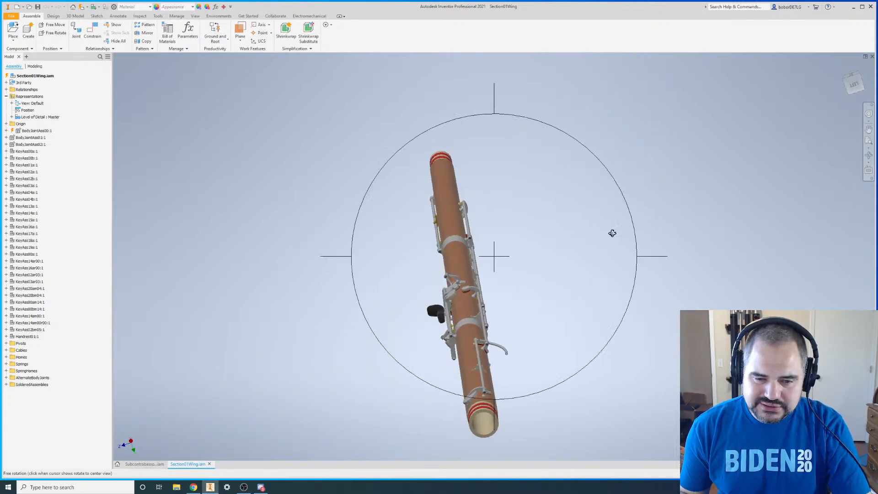
pyautogui.scroll(5, 467, 312)
pyautogui.scroll(4, 475, 235)
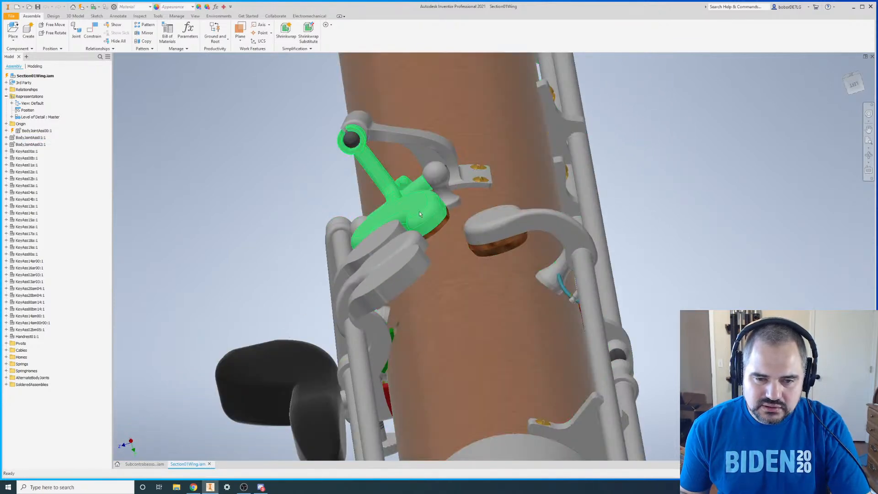
pyautogui.scroll(2, 456, 221)
pyautogui.scroll(-5, 456, 221)
pyautogui.keyDown('shift'); pyautogui.moveTo(457, 224); pyautogui.dragTo(563, 148, button='middle'); pyautogui.keyUp('shift')
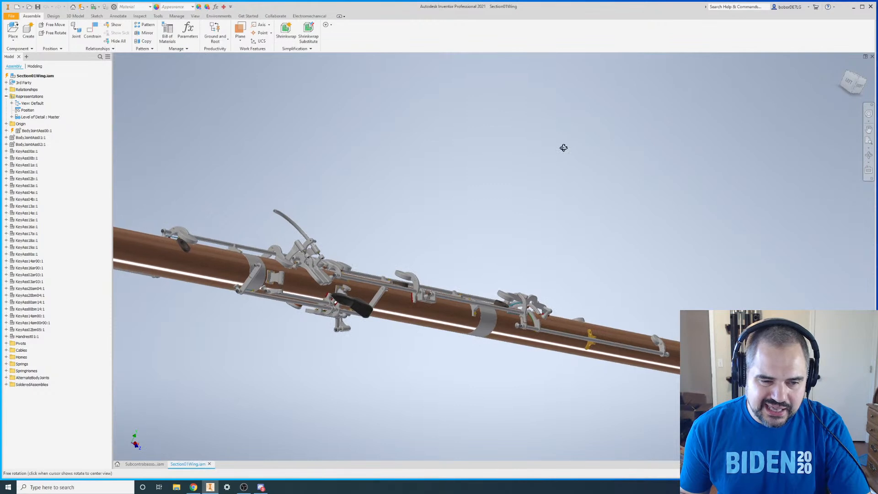
# - Inspect the linkages and screwed-on mounts near the metal ring, plus the long rod with its teal spring and end post
pyautogui.scroll(5, 339, 281)
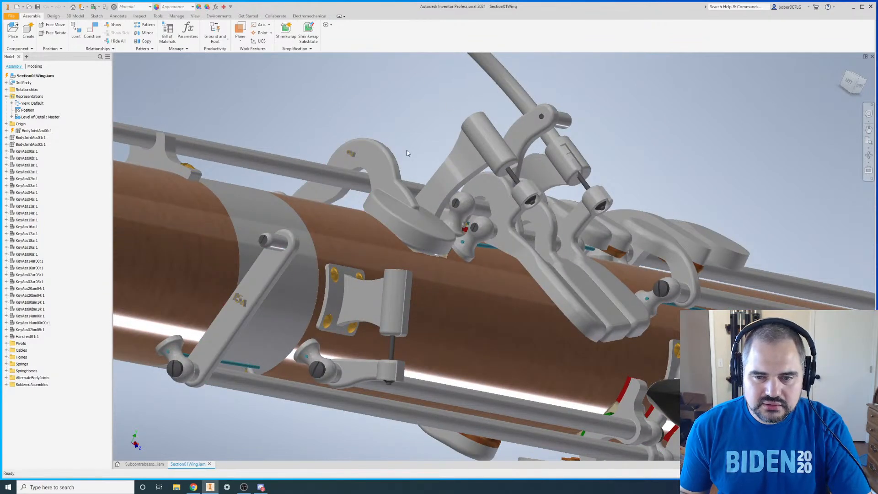
pyautogui.keyDown('shift'); pyautogui.moveTo(560, 232); pyautogui.dragTo(489, 141, button='middle'); pyautogui.keyUp('shift')
pyautogui.scroll(-3, 586, 249)
pyautogui.scroll(6, 549, 182)
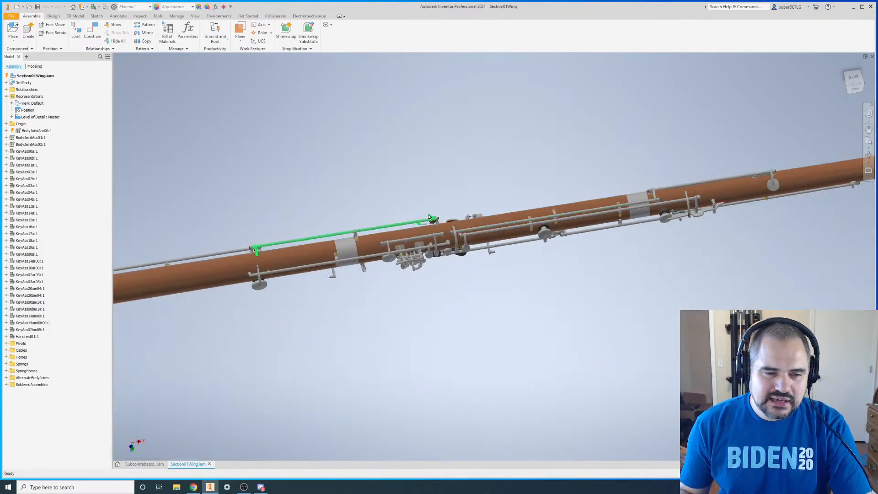
pyautogui.scroll(-6, 414, 213)
pyautogui.scroll(3, 433, 197)
pyautogui.scroll(-6, 432, 199)
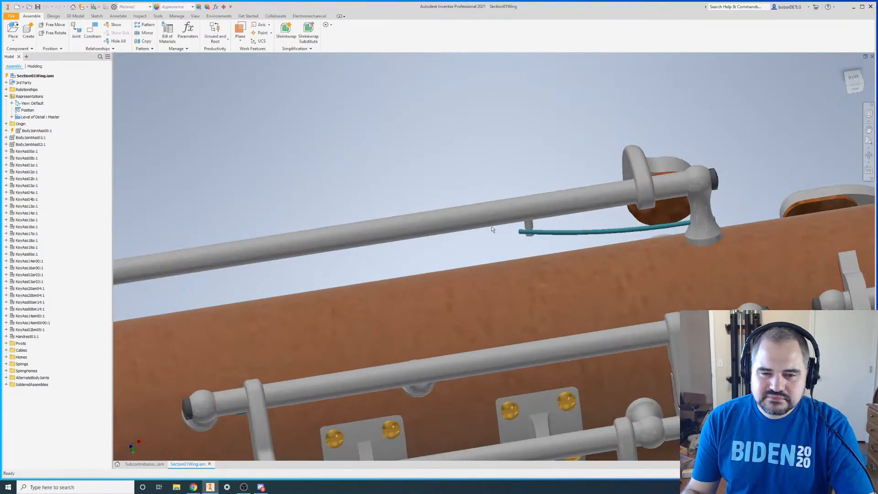
# - Select the long-rod key next to the teal spring and expand its KeyAss04a:1 assembly to show its components and constraints
pyautogui.click(509, 207)
pyautogui.click(561, 223)
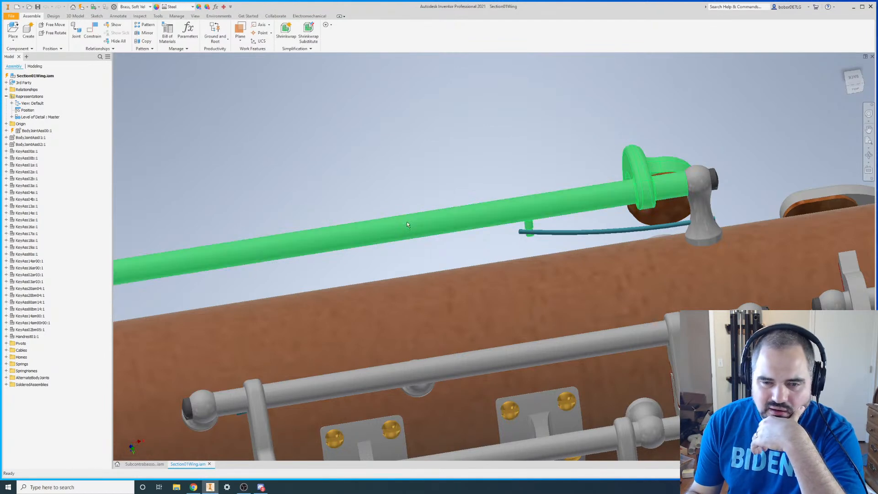
pyautogui.click(551, 234)
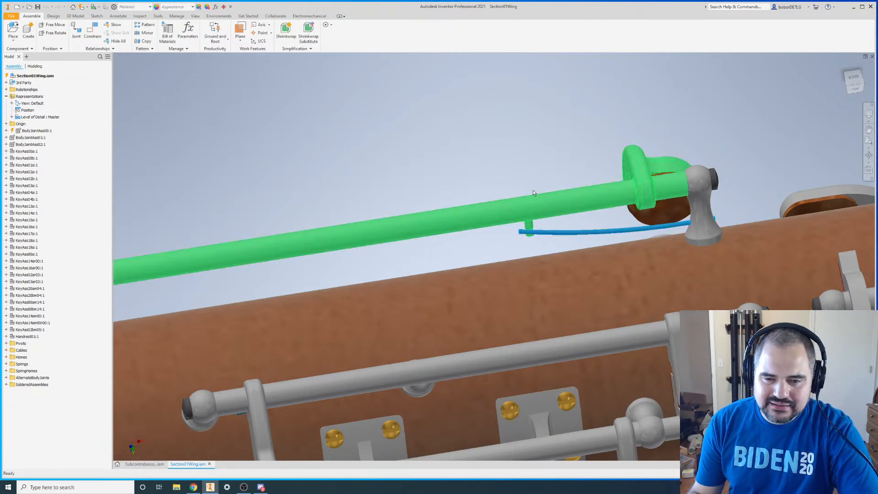
pyautogui.click(388, 231)
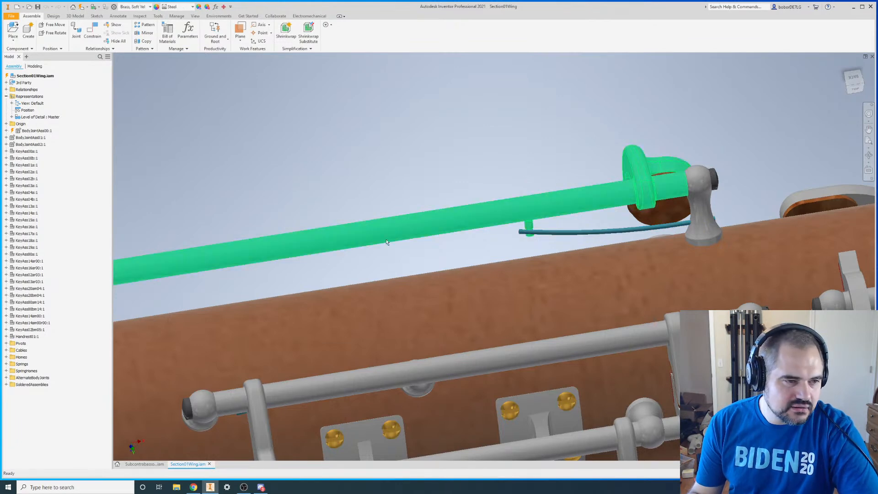
pyautogui.click(6, 364)
pyautogui.click(6, 297)
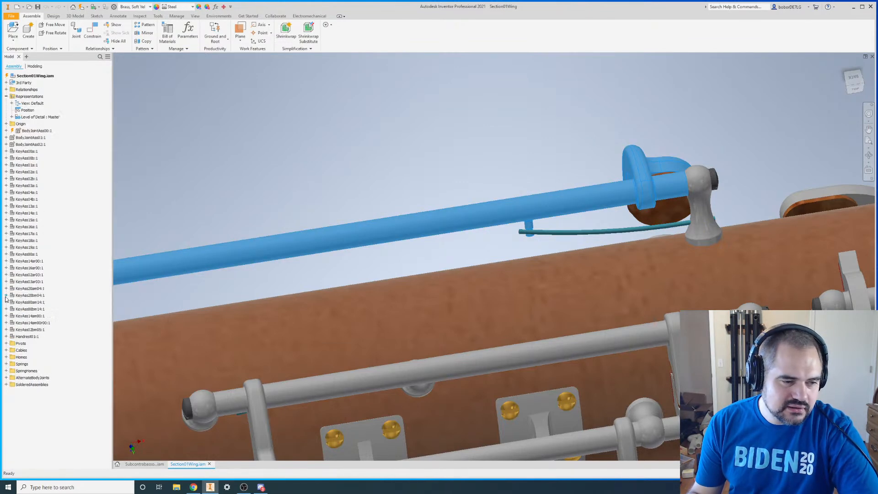
pyautogui.rightClick(553, 213)
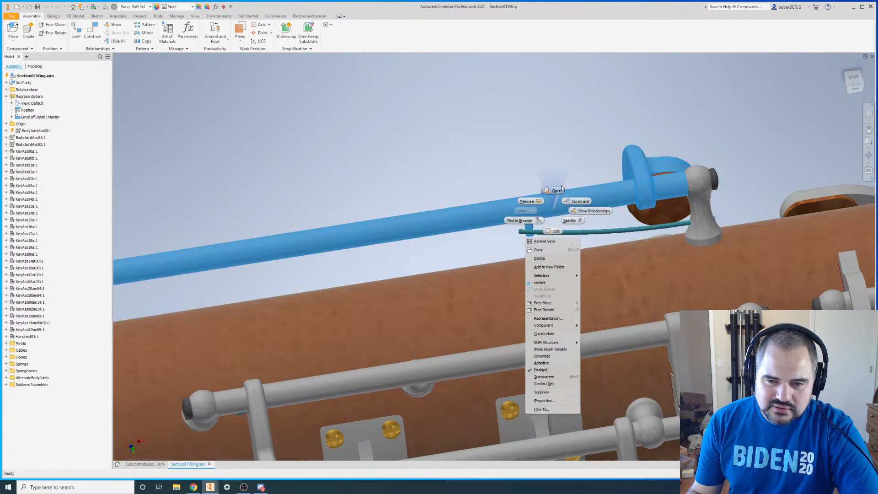
pyautogui.click(183, 135)
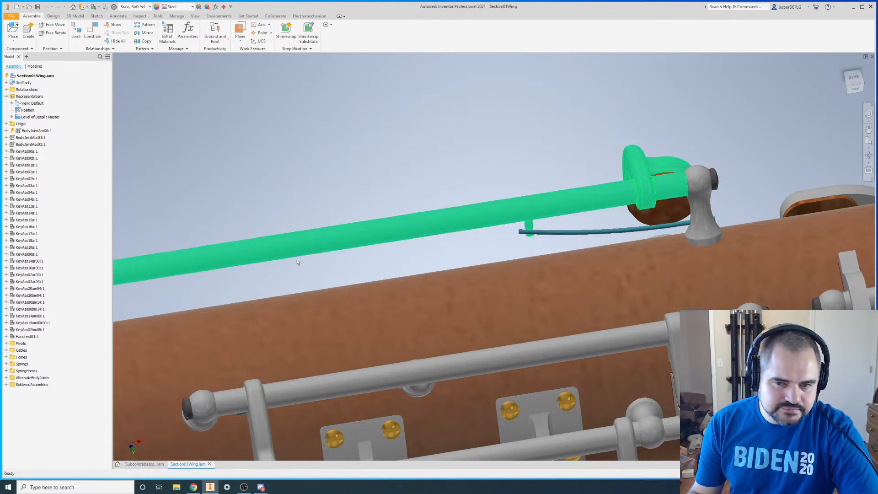
pyautogui.click(6, 192)
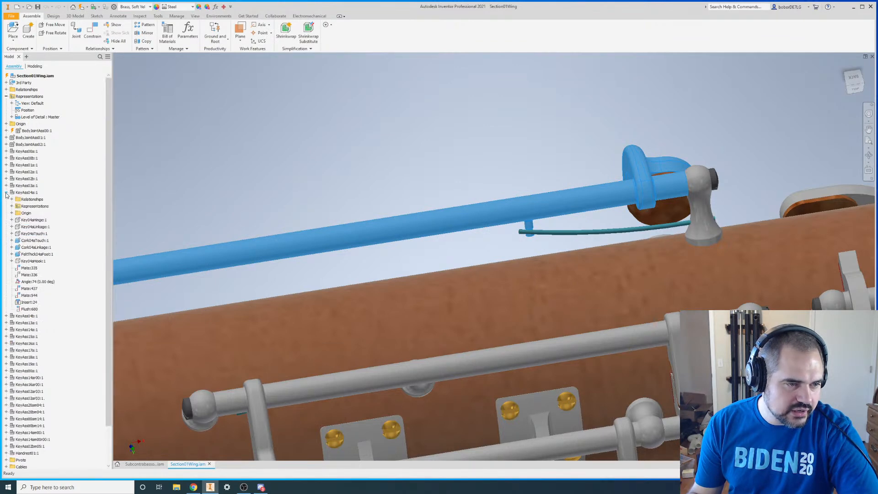
# - Set the multiplier in the Angle:74 constraint of KeyAss04a:1 to 1 and inspect the pad and spring up close
pyautogui.click(40, 282)
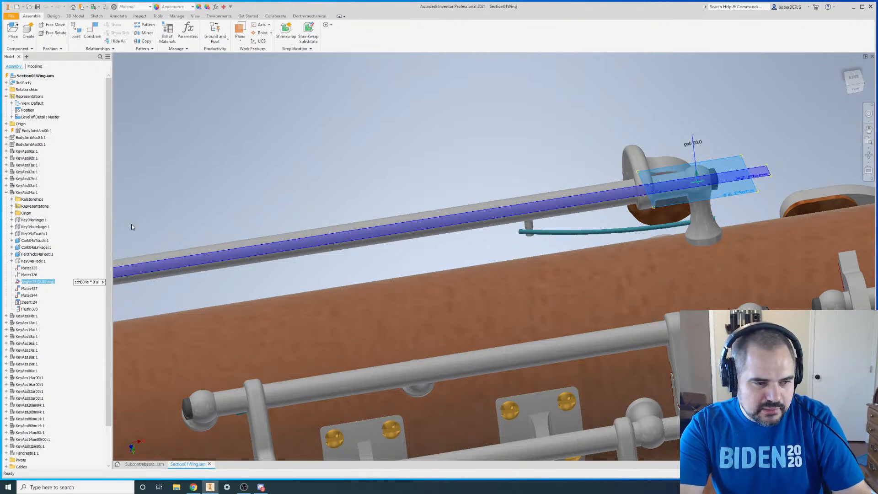
pyautogui.press('BackSpace')
pyautogui.write('1')
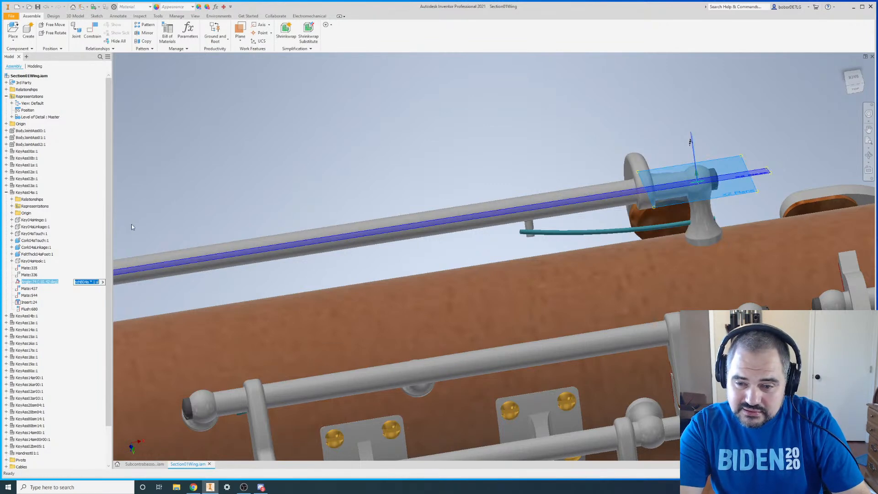
pyautogui.moveTo(559, 220); pyautogui.dragTo(564, 184)
pyautogui.scroll(-5, 364, 245)
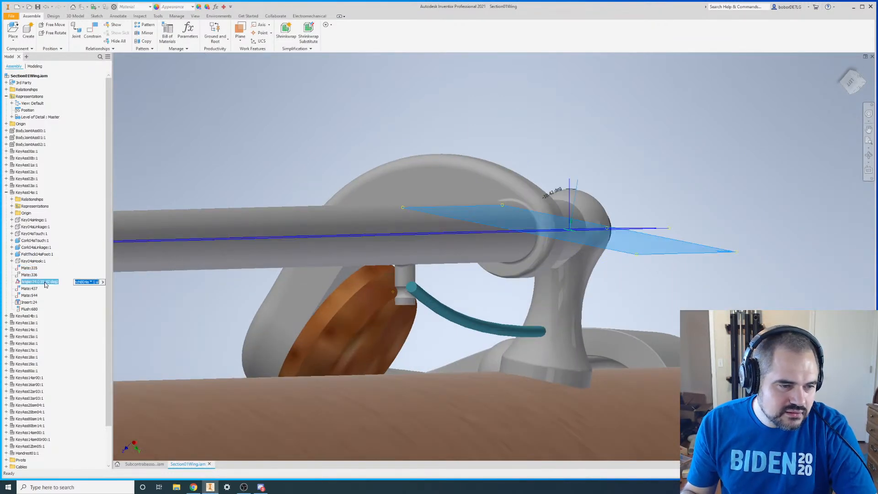
# - Set the Angle:74 constraint multiplier to 0, and to .5 to test a half-pressed key position
pyautogui.click(101, 281)
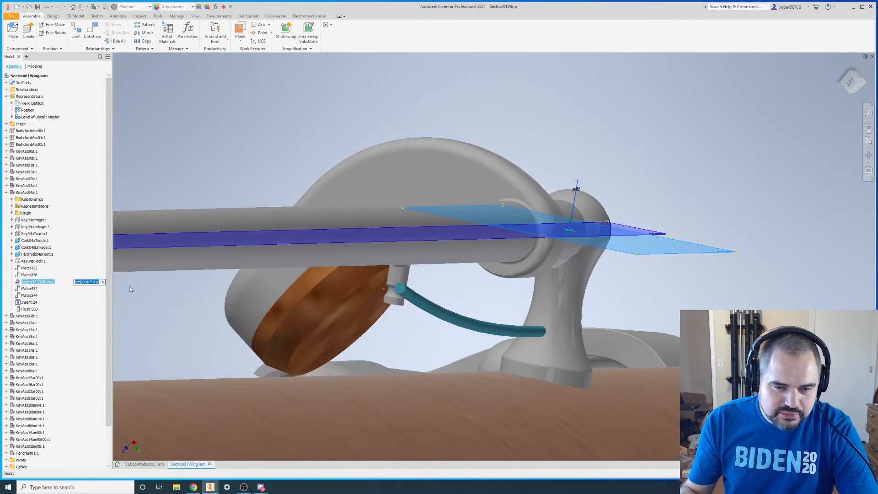
pyautogui.click(95, 281)
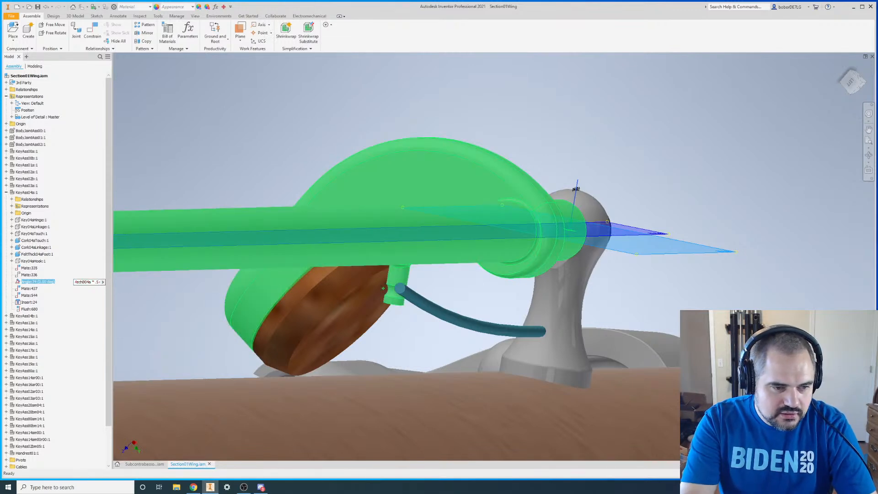
pyautogui.press('Return')
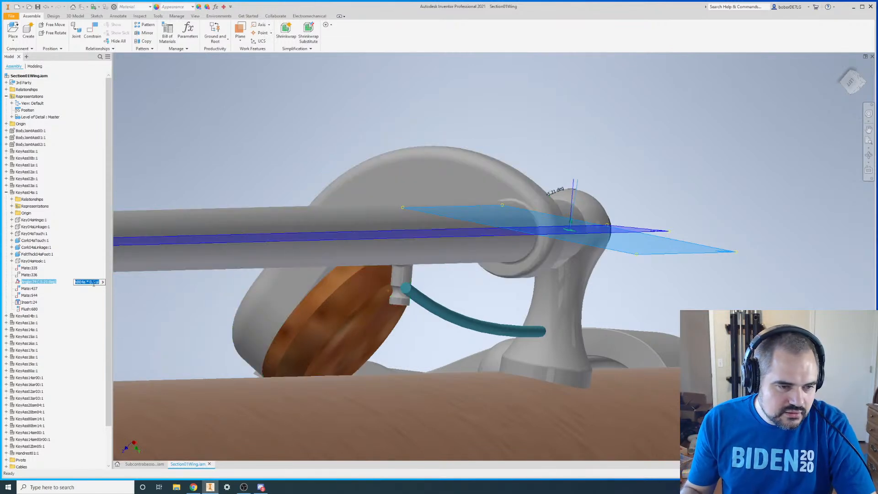
# - Set the Angle:74 constraint multiplier to 2 to over-rotate the KeyAss04a key
pyautogui.press('BackSpace')
pyautogui.press('BackSpace')
pyautogui.press('BackSpace')
pyautogui.write('2')
pyautogui.press('Return')
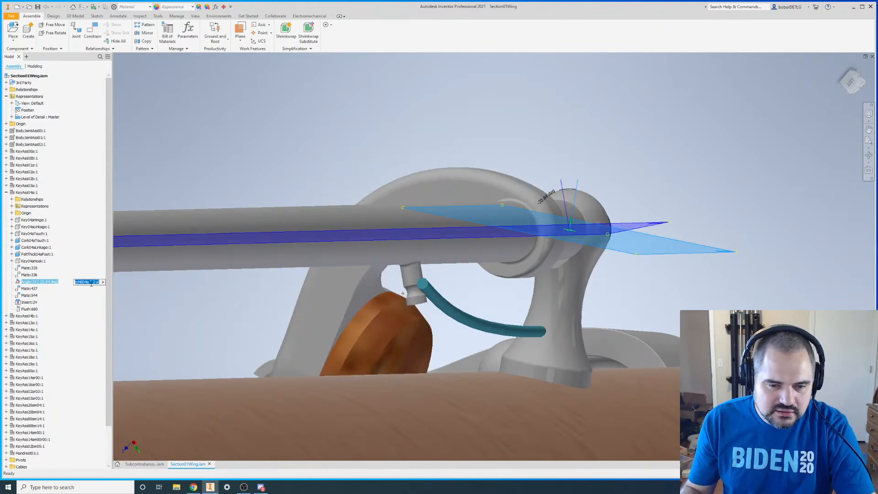
# - Reset the Angle:74 constraint multiplier to 0 and clear the selection
pyautogui.press('BackSpace')
pyautogui.write('0')
pyautogui.press('Return')
pyautogui.click(562, 114)
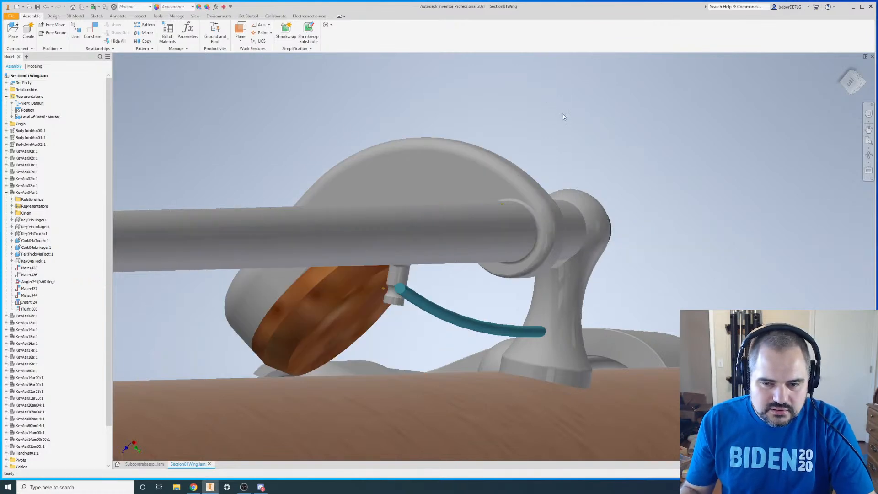
# - Examine the key clusters, ring mounts and touches around the KeyAss04a key and the hand rest
pyautogui.scroll(-4, 564, 117)
pyautogui.scroll(-3, 563, 117)
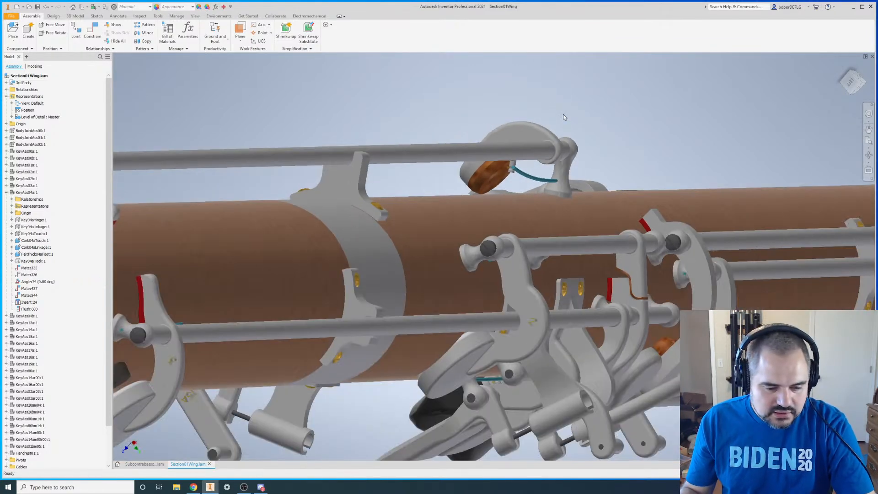
pyautogui.scroll(-3, 530, 162)
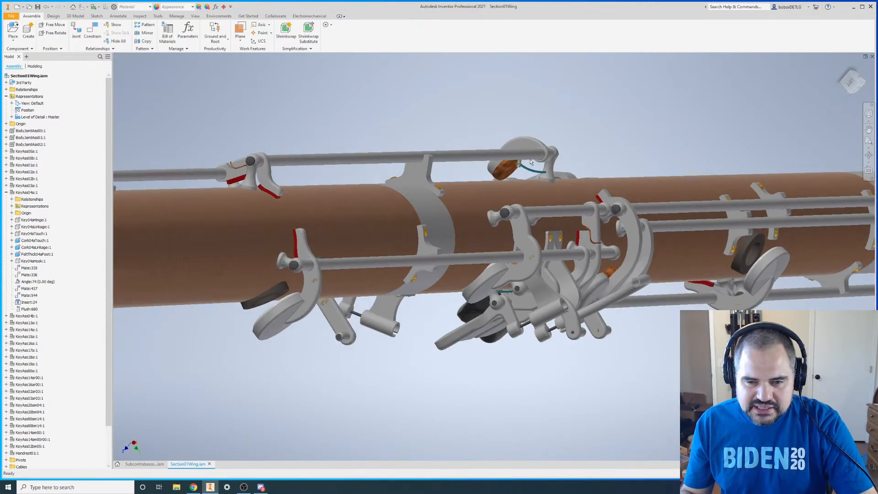
pyautogui.scroll(-3, 530, 162)
pyautogui.moveTo(443, 179); pyautogui.dragTo(436, 279)
pyautogui.press('Escape')
pyautogui.scroll(-2, 643, 197)
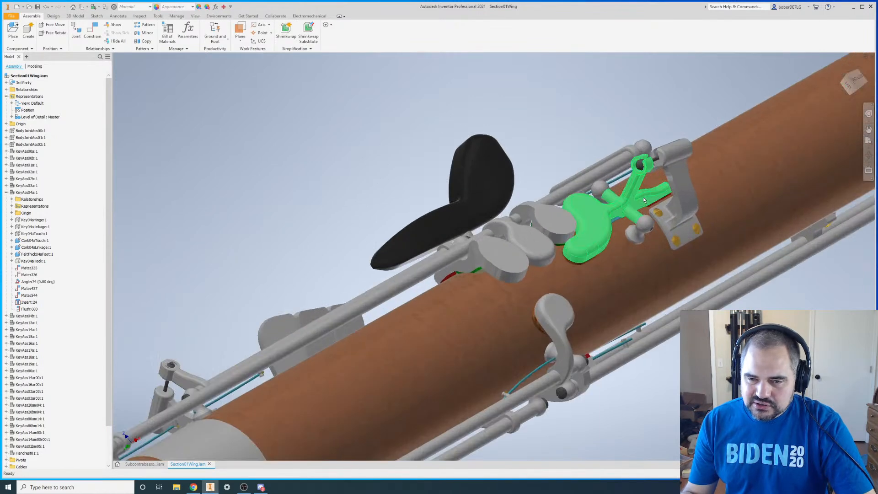
# - Inspect the hand rest, round finger touches and long hinge rods along the full length of the wing section
pyautogui.scroll(-2, 589, 155)
pyautogui.scroll(2, 588, 155)
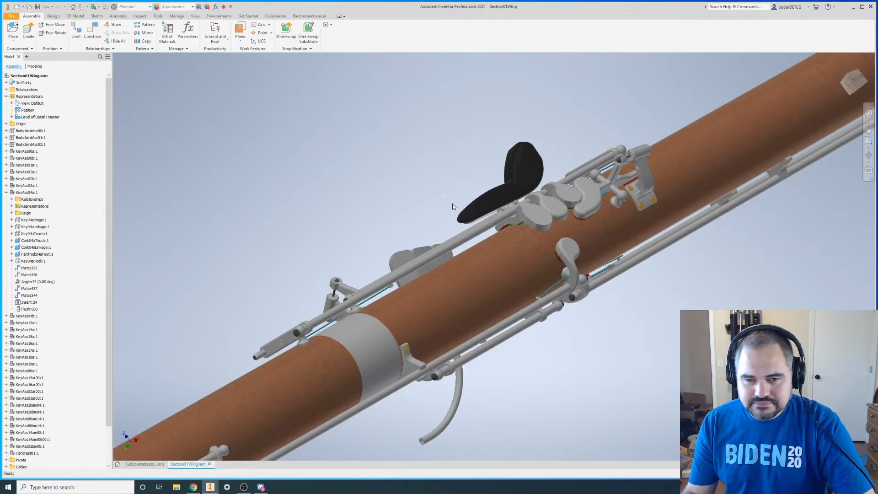
pyautogui.scroll(-2, 386, 251)
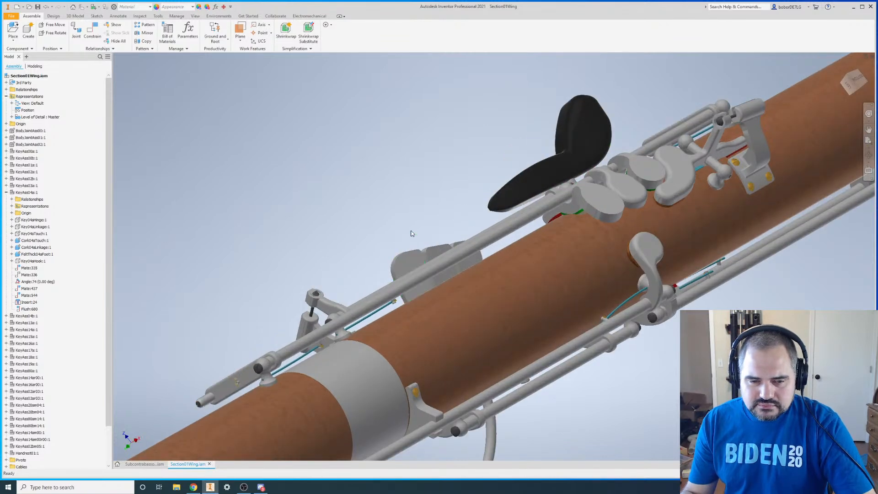
pyautogui.moveTo(515, 282); pyautogui.dragTo(498, 356)
pyautogui.scroll(-5, 507, 284)
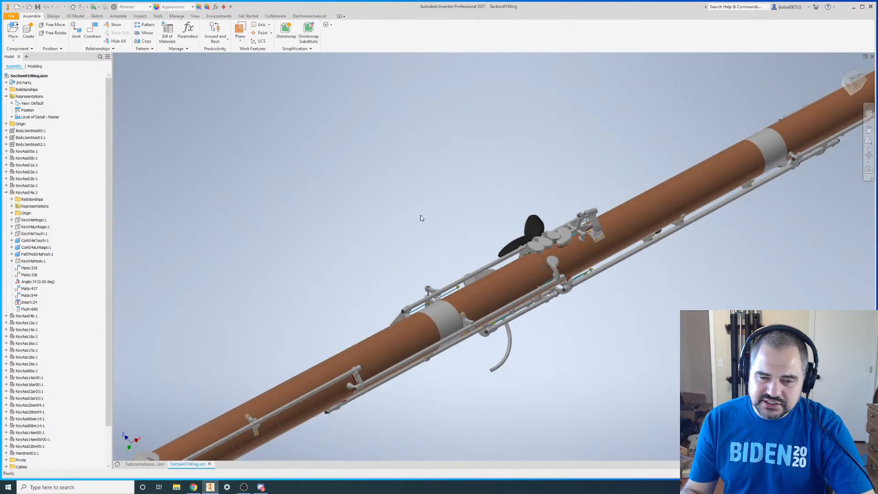
pyautogui.scroll(3, 419, 217)
pyautogui.scroll(-6, 429, 218)
pyautogui.scroll(4, 431, 216)
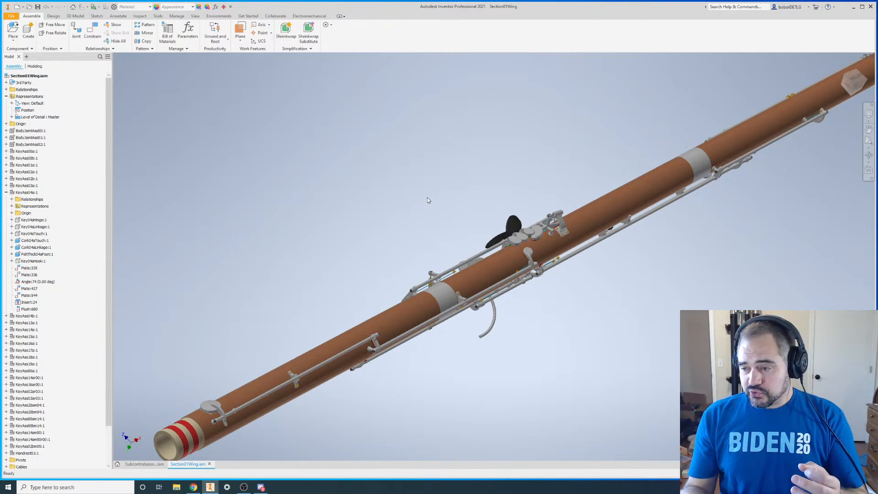
# - Examine the three-lever key cluster and its curved arm from the front of the wing section
pyautogui.press('F4')
pyautogui.moveTo(539, 322); pyautogui.dragTo(555, 295)
pyautogui.scroll(6, 550, 257)
pyautogui.scroll(-8, 520, 251)
pyautogui.moveTo(576, 267); pyautogui.dragTo(580, 90)
pyautogui.press('Escape')
pyautogui.scroll(4, 477, 255)
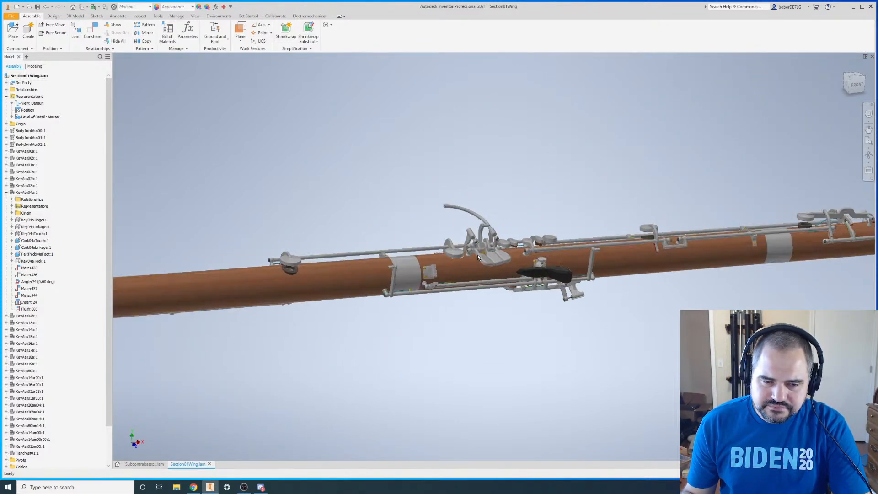
pyautogui.scroll(3, 489, 253)
pyautogui.scroll(-3, 498, 212)
pyautogui.scroll(4, 503, 202)
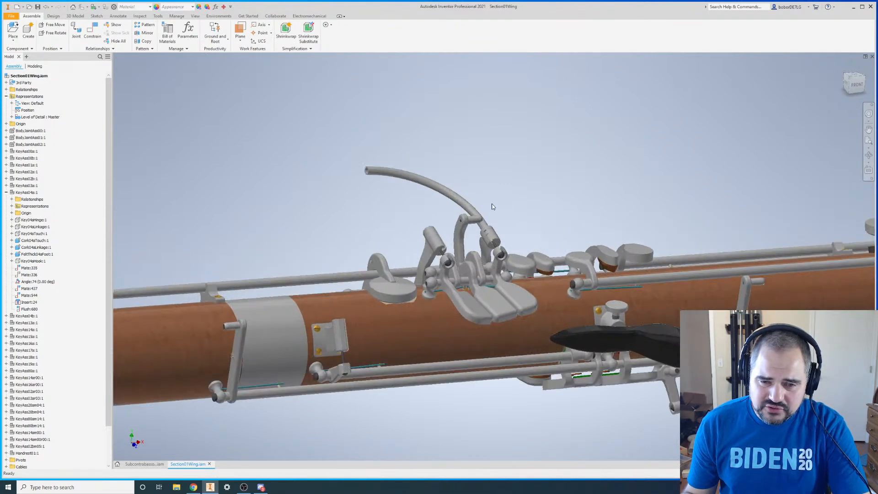
# - Examine the curved cable tube, its ferrule and the lever joints above the three-lever key cluster
pyautogui.scroll(5, 483, 247)
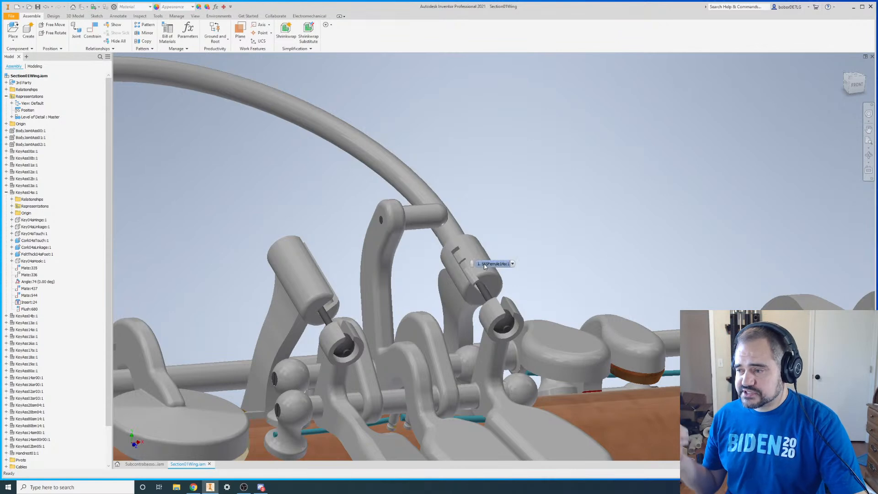
pyautogui.scroll(-7, 551, 177)
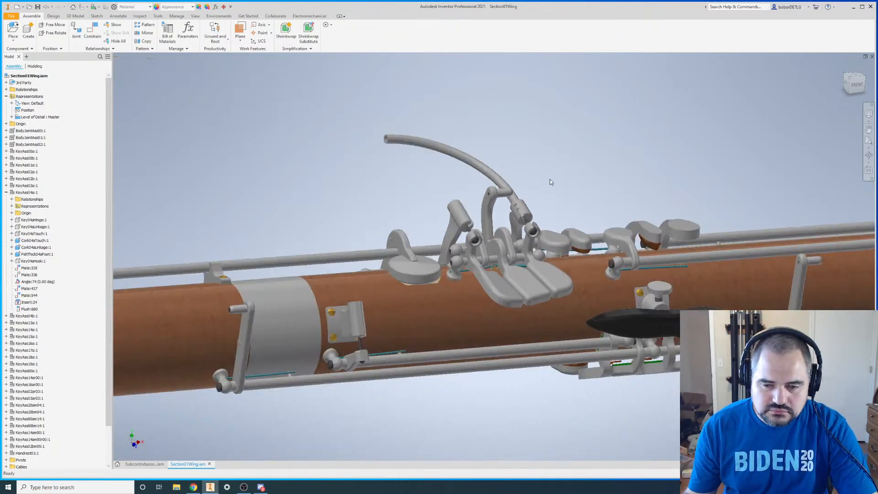
pyautogui.press('F4')
pyautogui.moveTo(537, 318); pyautogui.dragTo(532, 247)
pyautogui.press('Escape')
pyautogui.scroll(5, 418, 221)
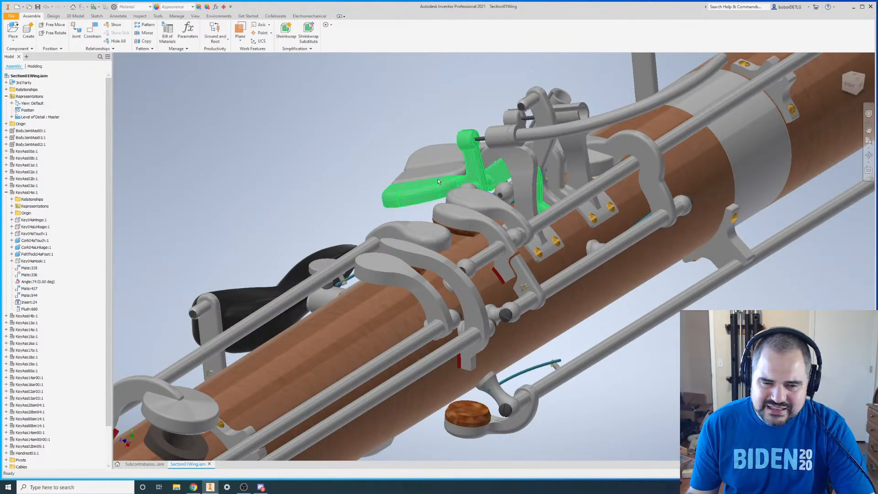
# - Inspect the three-lever cluster and the curved finger keys beneath it from the open end of the wing section
pyautogui.scroll(3, 440, 192)
pyautogui.press('F4')
pyautogui.scroll(-5, 457, 254)
pyautogui.press('F4')
pyautogui.moveTo(476, 264); pyautogui.dragTo(435, 284)
pyautogui.moveTo(450, 281); pyautogui.dragTo(513, 281)
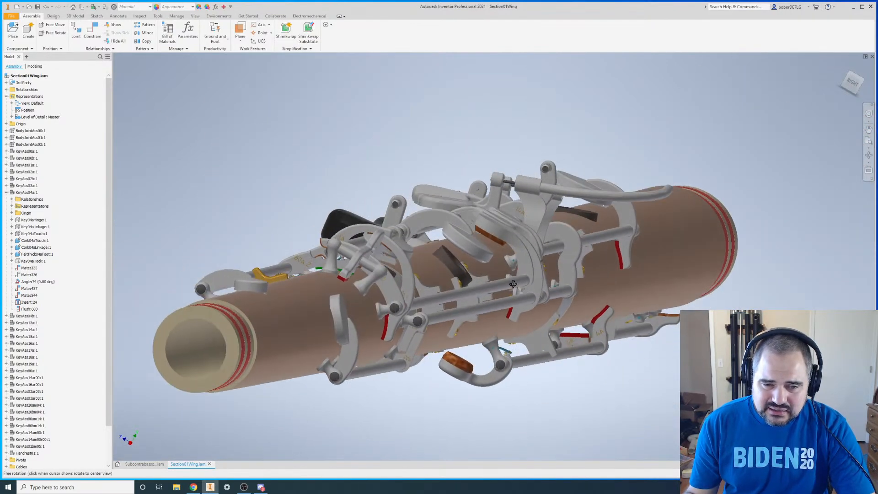
pyautogui.scroll(5, 506, 216)
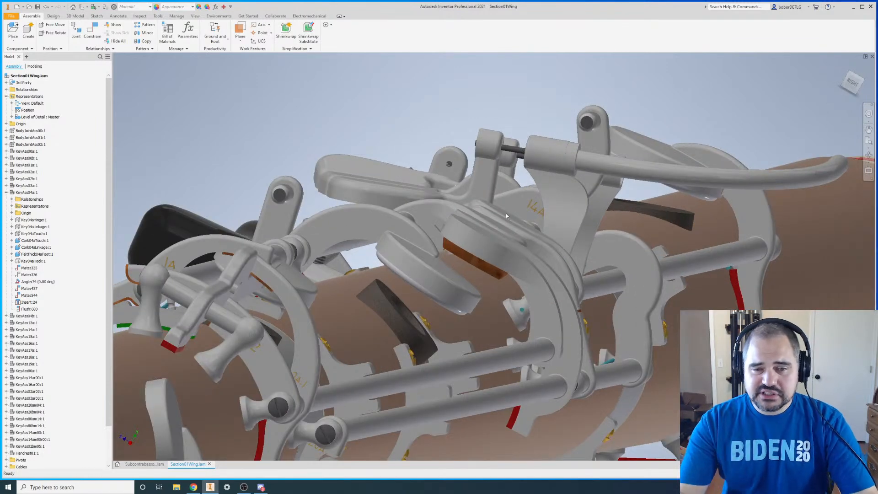
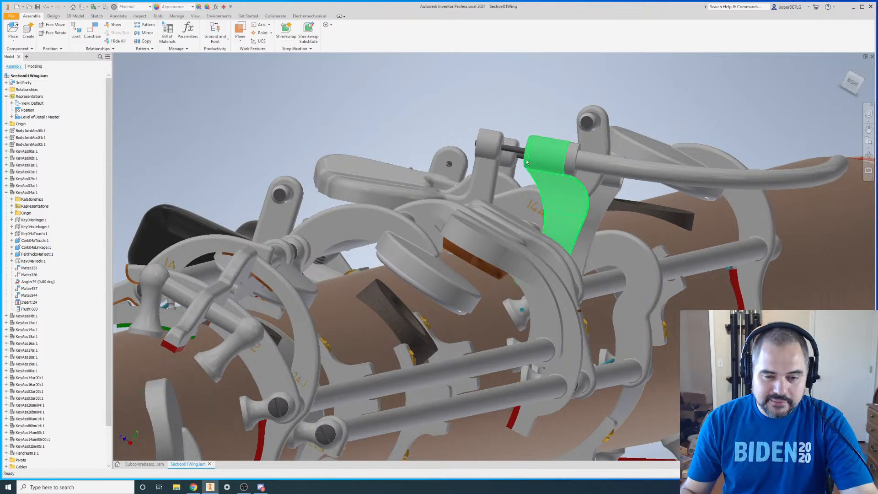
# - Inspect the ferrule mount next to the 14A key and the surrounding hinge rods from both sides of the wing section
pyautogui.scroll(5, 448, 149)
pyautogui.scroll(4, 451, 147)
pyautogui.press('F4')
pyautogui.moveTo(478, 207); pyautogui.dragTo(458, 197)
pyautogui.scroll(-3, 489, 173)
pyautogui.scroll(3, 489, 173)
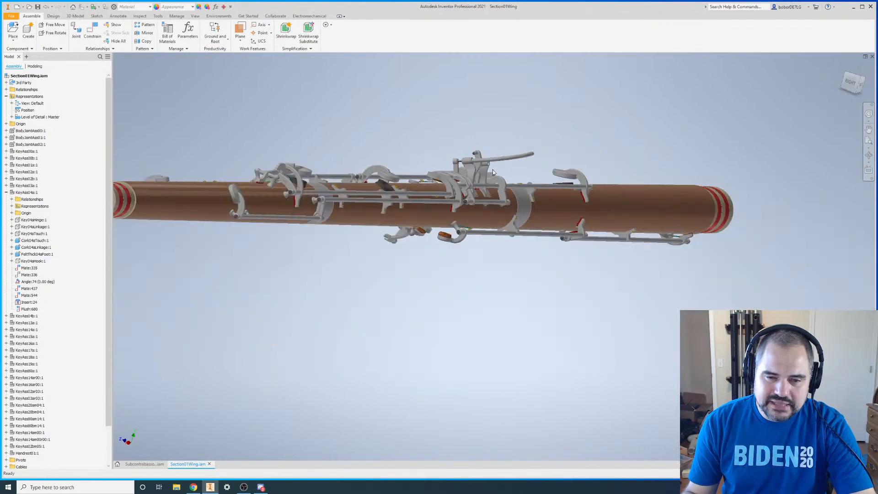
pyautogui.scroll(-2, 489, 173)
pyautogui.press('F4')
pyautogui.moveTo(487, 178); pyautogui.dragTo(435, 265)
pyautogui.scroll(3, 501, 214)
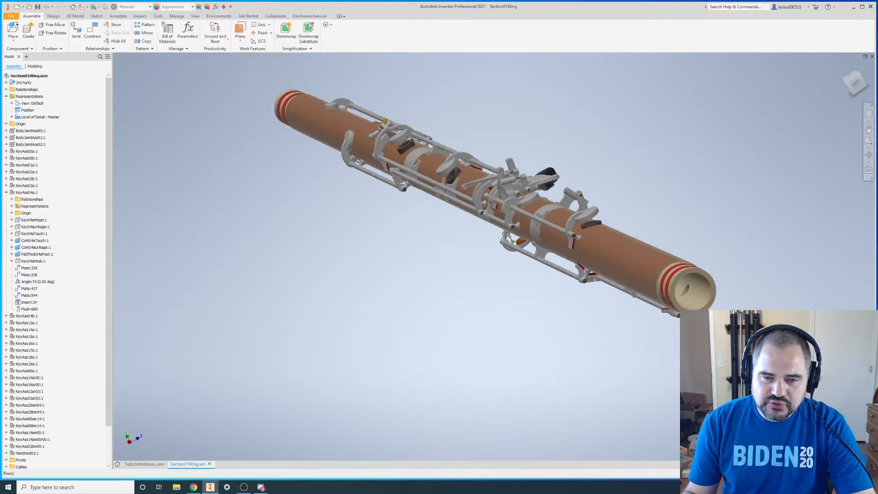
# - Survey the key arms, pads and ring mounts along the whole wing section from its opposite ends
pyautogui.scroll(-3, 501, 214)
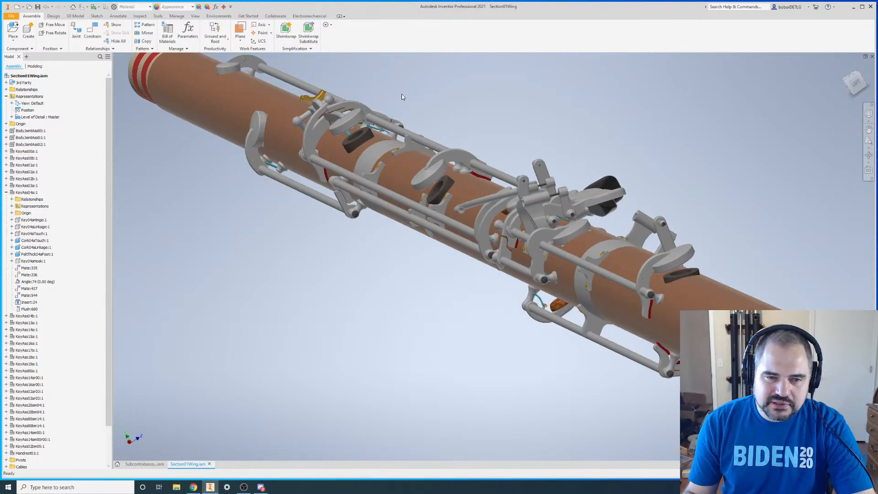
pyautogui.scroll(-2, 402, 95)
pyautogui.scroll(3, 459, 204)
pyautogui.press('F4')
pyautogui.moveTo(531, 265); pyautogui.dragTo(720, 291)
pyautogui.scroll(2, 380, 262)
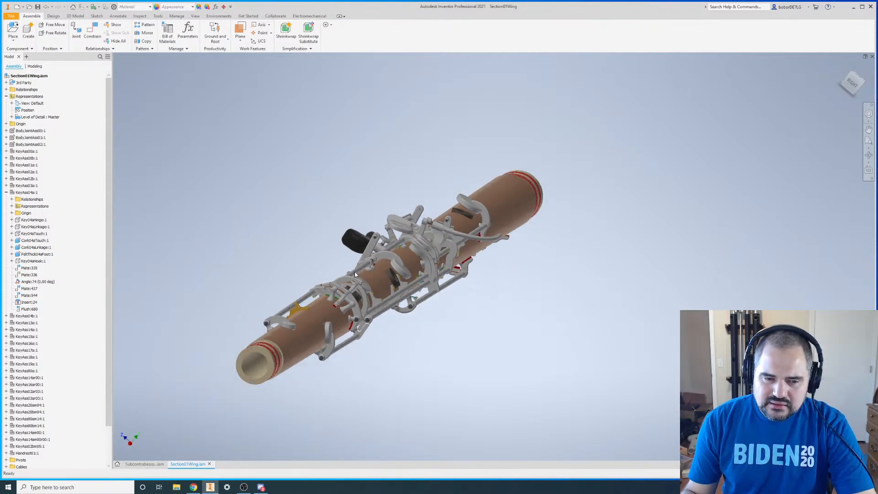
# - Examine the 80A.2 key arm where it meets the 1A key arm near the end of the wing section
pyautogui.scroll(-12, 330, 292)
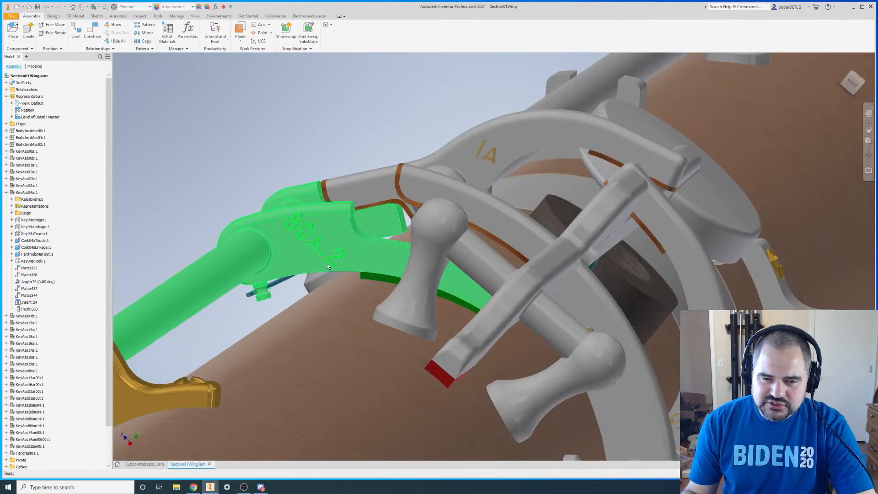
pyautogui.moveTo(338, 276)
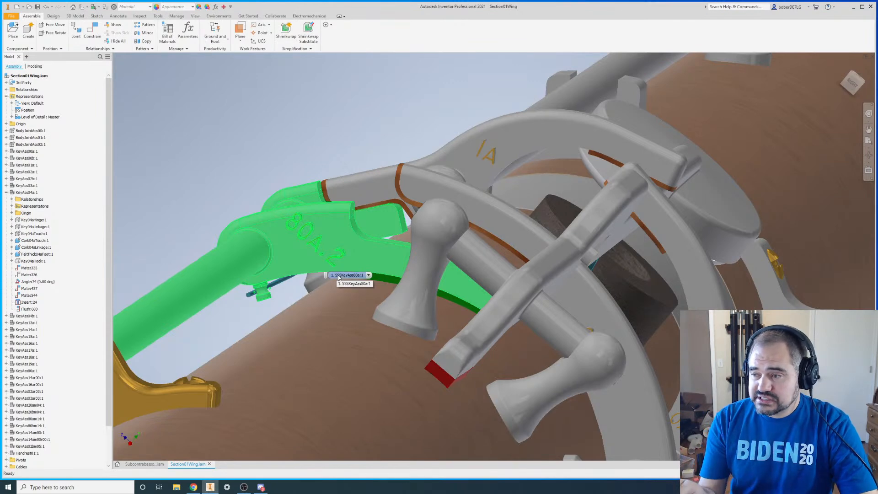
pyautogui.scroll(6, 385, 188)
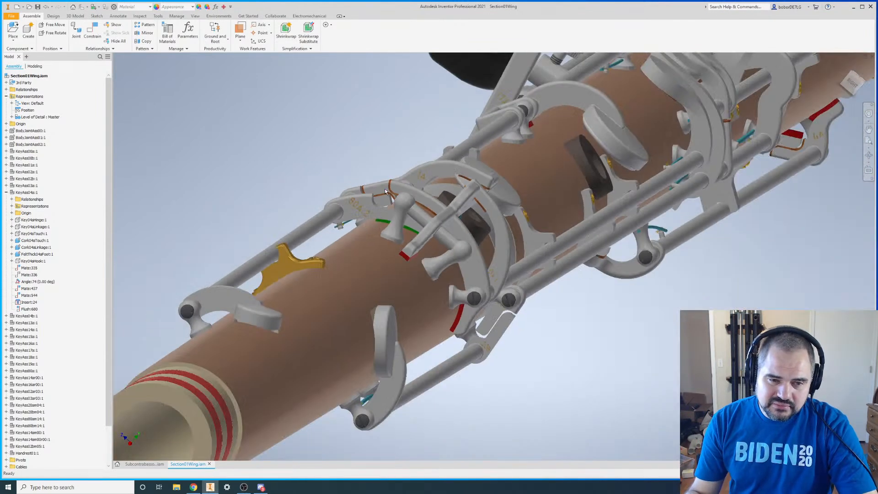
pyautogui.scroll(-3, 379, 204)
pyautogui.scroll(2, 361, 207)
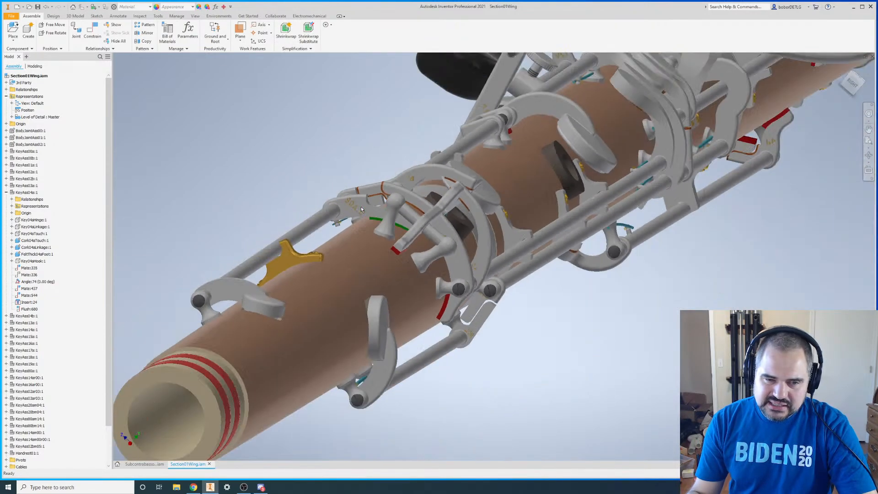
pyautogui.scroll(5, 360, 207)
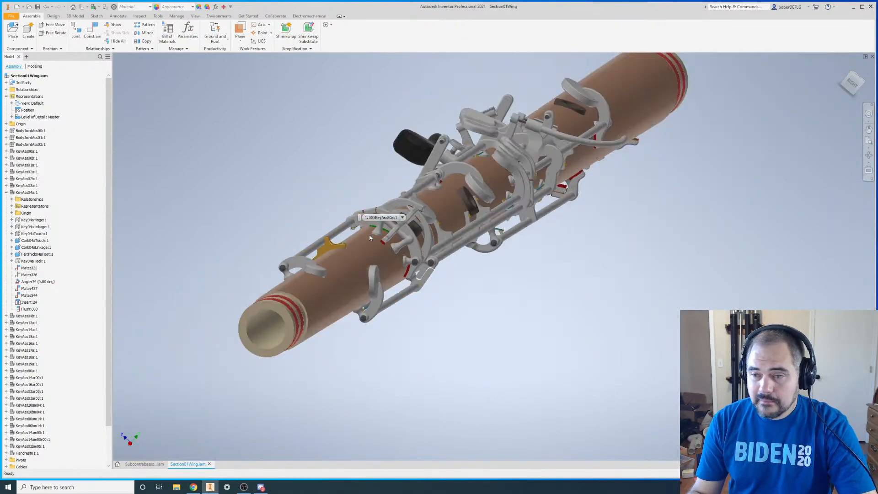
# - Examine the lever tips, cable ferrules and screwed mounting plates around the three-lever cluster
pyautogui.scroll(-3, 418, 176)
pyautogui.scroll(-3, 426, 135)
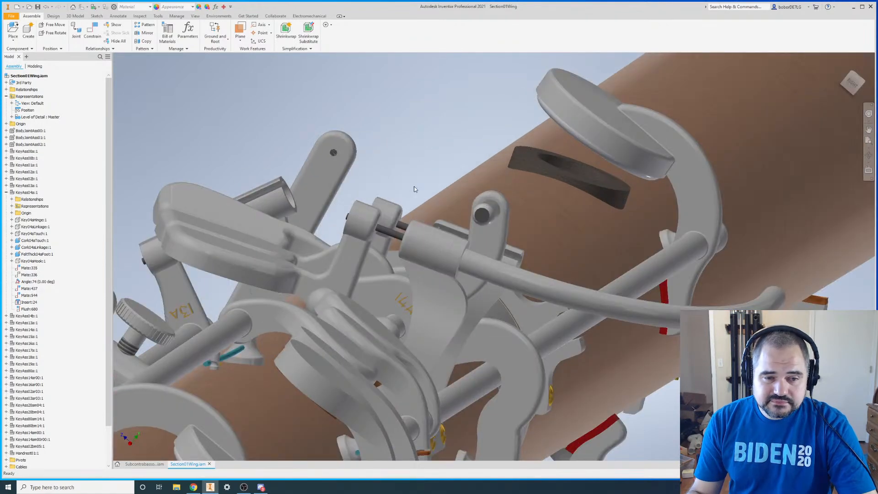
pyautogui.scroll(3, 414, 188)
pyautogui.keyDown('shift'); pyautogui.moveTo(413, 186); pyautogui.dragTo(427, 206, button='middle'); pyautogui.keyUp('shift')
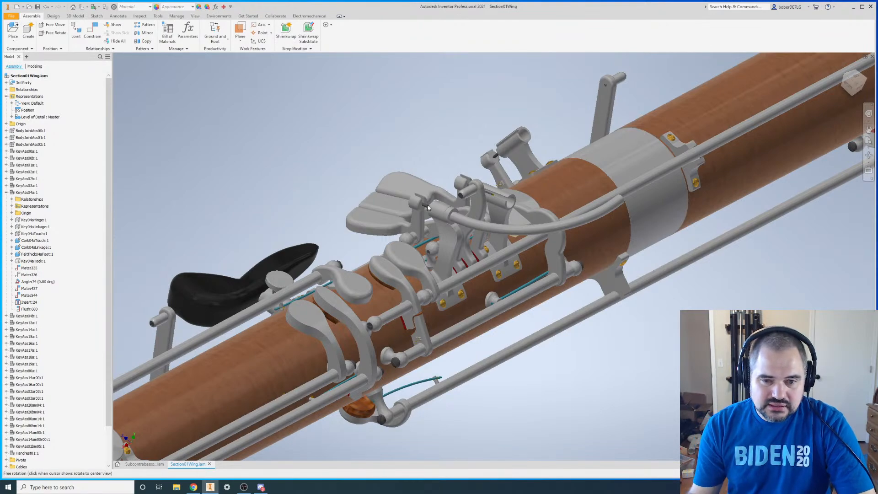
pyautogui.scroll(-3, 427, 207)
pyautogui.scroll(3, 457, 212)
pyautogui.scroll(-4, 487, 217)
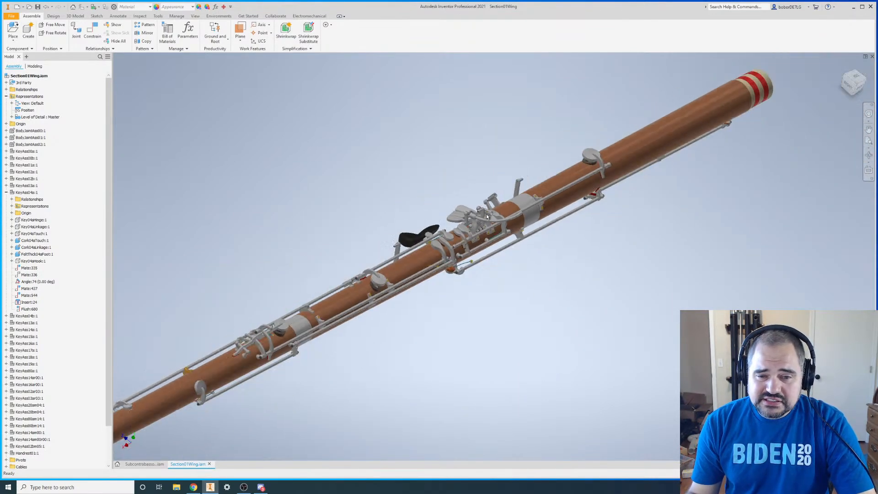
pyautogui.scroll(6, 487, 217)
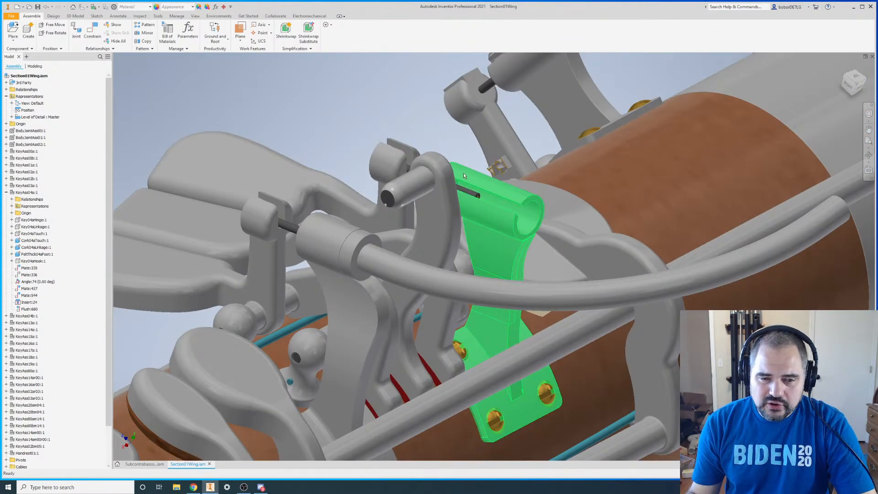
# - Review the layout of hinge rods, pad cups and hand rest along the wing section from the back
pyautogui.scroll(-7, 464, 175)
pyautogui.press('F4')
pyautogui.moveTo(490, 308); pyautogui.dragTo(515, 137)
pyautogui.moveTo(461, 226); pyautogui.dragTo(488, 115)
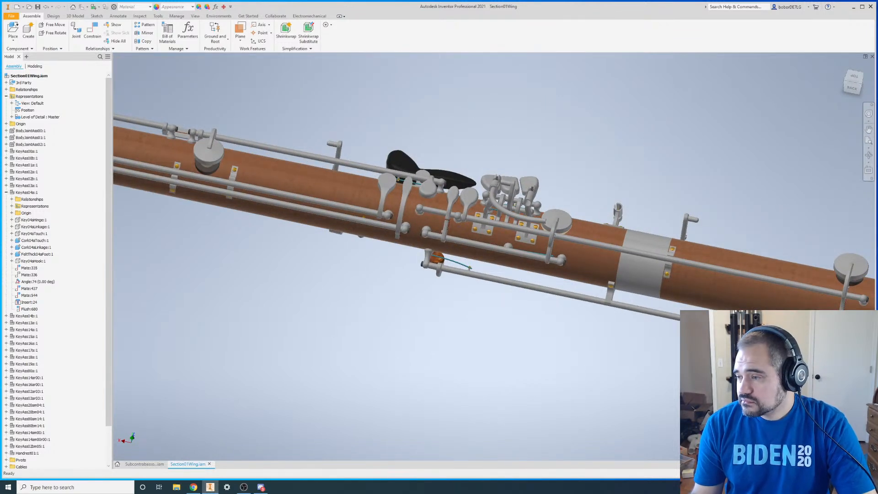
pyautogui.press('F4')
pyautogui.moveTo(411, 120); pyautogui.dragTo(544, 122)
# - Close the Section01Wing assembly, saving the changes to it and its dependent files
pyautogui.click(872, 56)
pyautogui.click(372, 257)
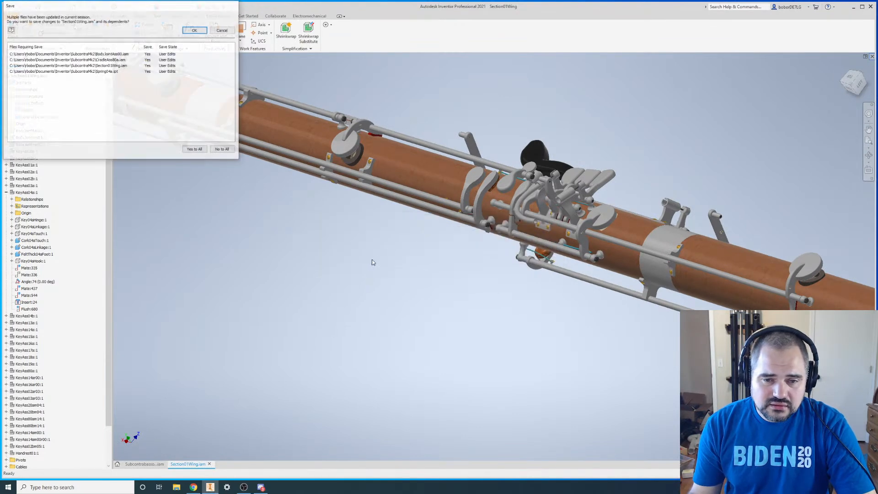
pyautogui.click(192, 30)
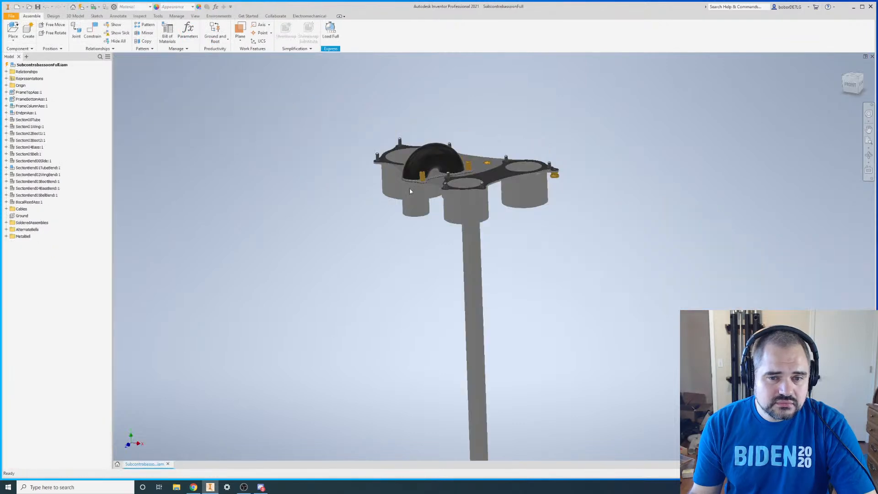
# - Find the Section00Tube component in the full SubcontrabassoonFull assembly and open it in its own window
pyautogui.scroll(3, 134, 180)
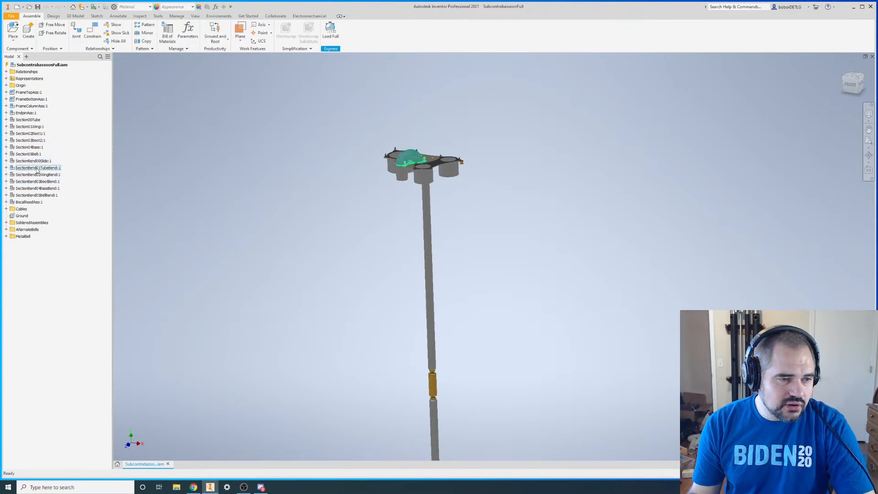
pyautogui.rightClick(33, 119)
pyautogui.press('Escape')
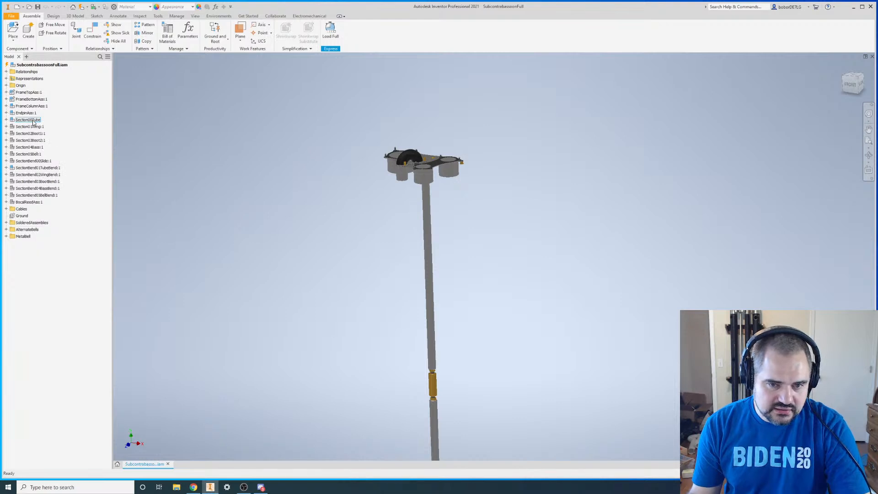
pyautogui.scroll(-3, 428, 356)
pyautogui.press('F4')
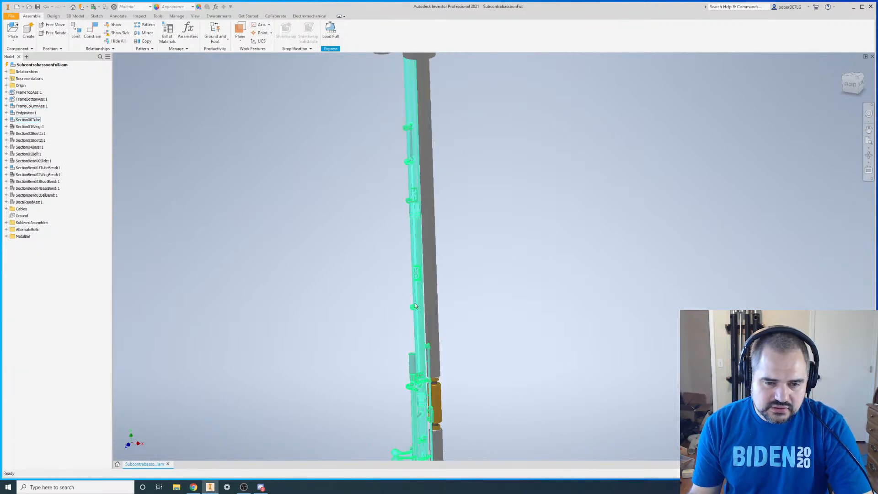
pyautogui.moveTo(414, 283); pyautogui.dragTo(551, 168)
pyautogui.scroll(3, 432, 192)
pyautogui.scroll(-3, 420, 135)
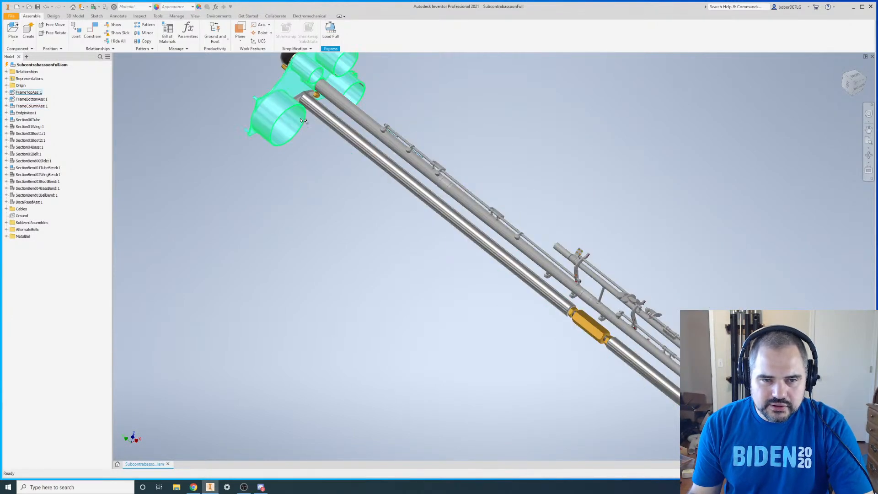
pyautogui.scroll(2, 282, 106)
pyautogui.scroll(-3, 472, 203)
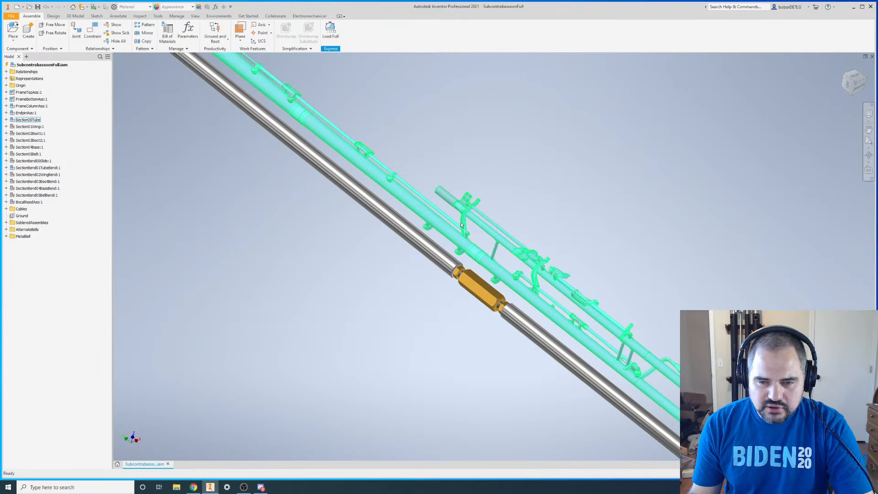
pyautogui.rightClick(478, 221)
pyautogui.click(484, 199)
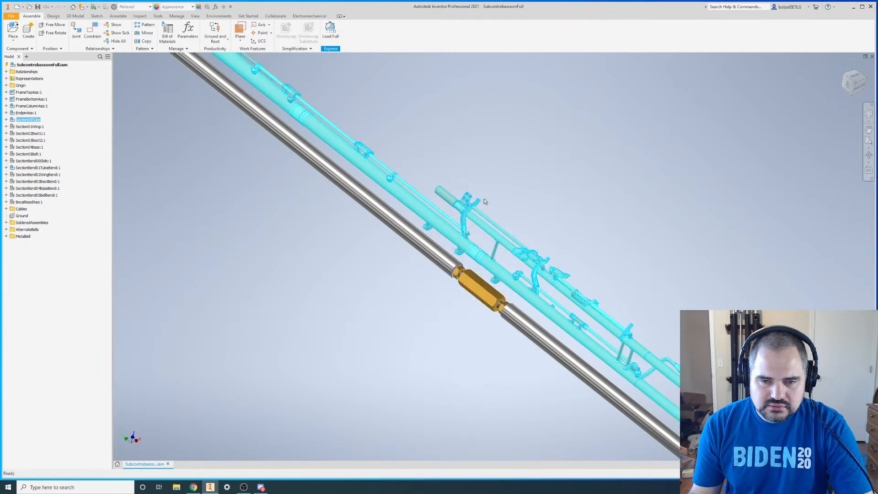
# - Collapse the TubeAss0:1 component tree and survey the tube section's parallel tubes, braces and key rods
pyautogui.scroll(-3, 394, 313)
pyautogui.keyDown('shift'); pyautogui.moveTo(414, 307); pyautogui.dragTo(249, 246, button='middle'); pyautogui.keyUp('shift')
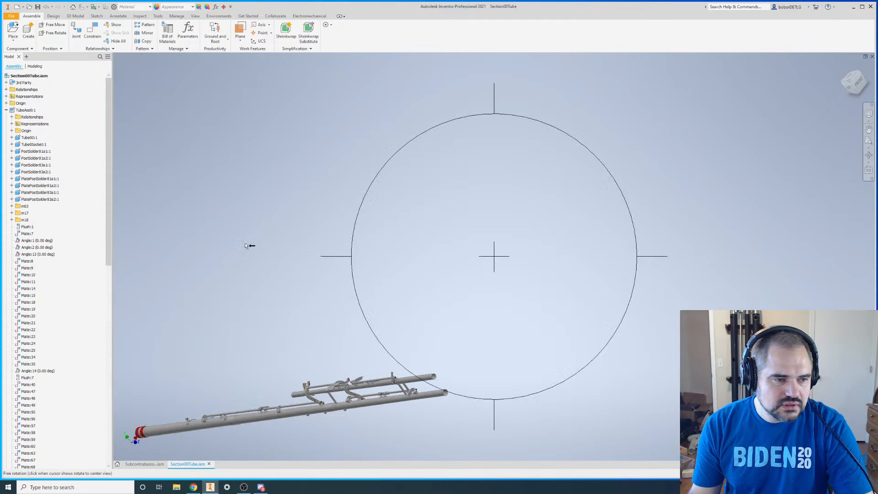
pyautogui.click(6, 111)
pyautogui.scroll(4, 502, 206)
pyautogui.scroll(-6, 442, 262)
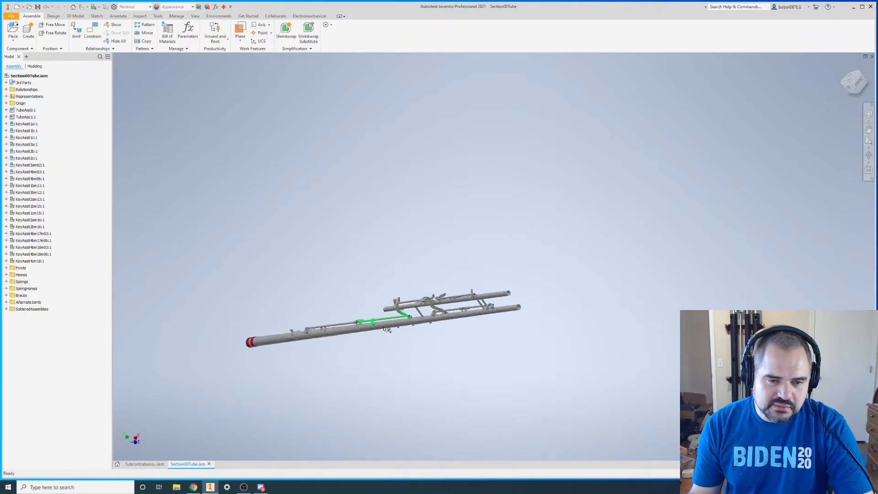
pyautogui.keyDown('shift'); pyautogui.moveTo(500, 243); pyautogui.dragTo(588, 222, button='middle'); pyautogui.keyUp('shift')
pyautogui.scroll(-3, 583, 268)
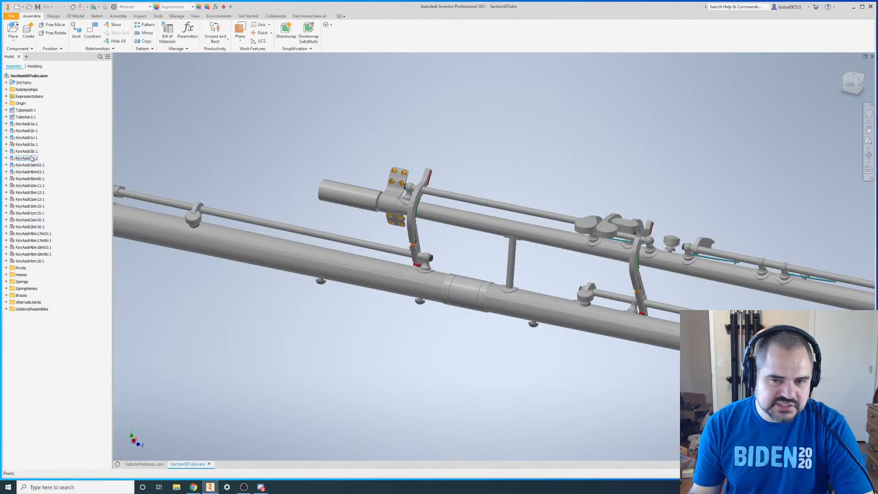
pyautogui.scroll(3, 394, 246)
pyautogui.scroll(-5, 606, 304)
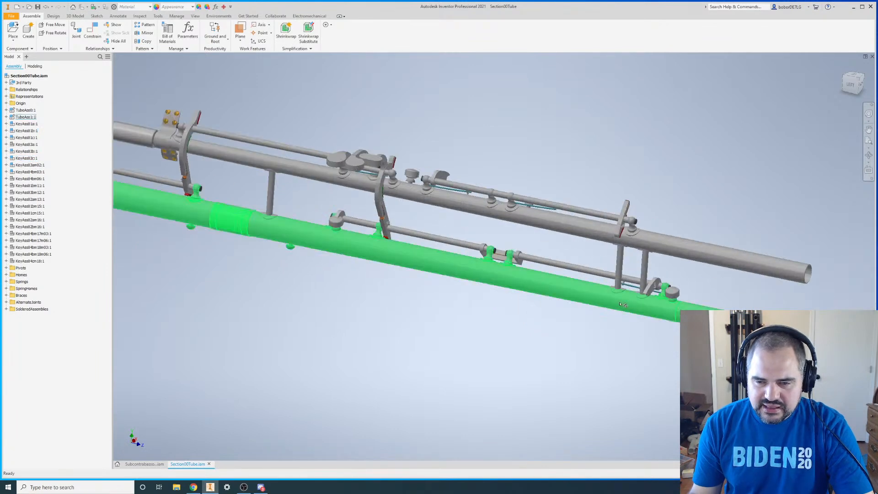
# - Examine the key arm, round touch, hinge rod and teal spring beside the braces near the tubes' open ends
pyautogui.press('F4')
pyautogui.moveTo(535, 283); pyautogui.dragTo(514, 283)
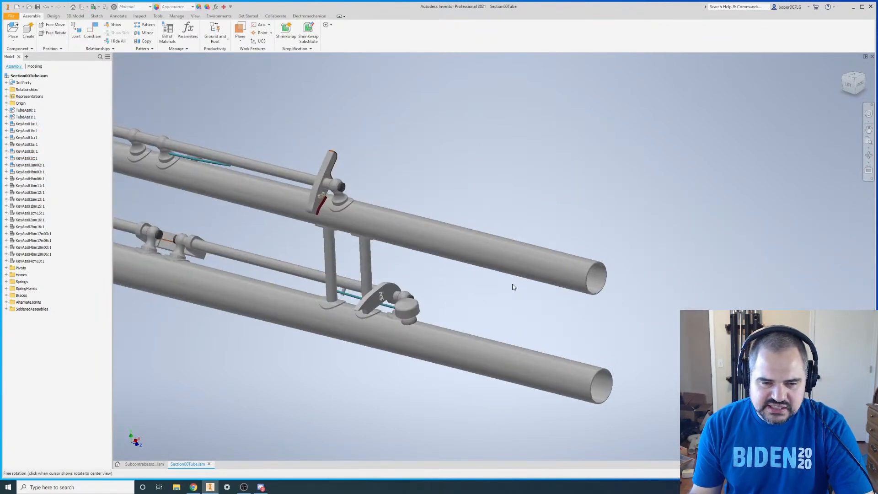
pyautogui.scroll(-4, 513, 286)
pyautogui.scroll(10, 528, 322)
pyautogui.scroll(-10, 522, 322)
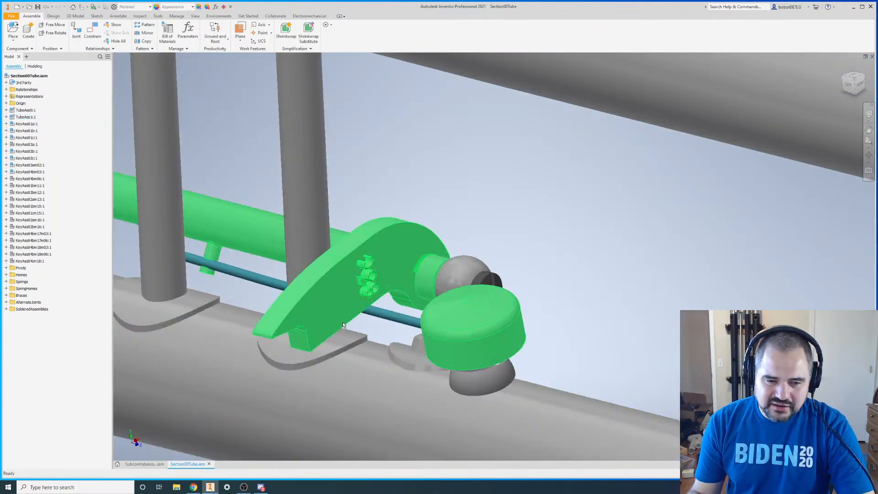
pyautogui.keyDown('shift'); pyautogui.moveTo(343, 324); pyautogui.dragTo(455, 290, button='middle'); pyautogui.keyUp('shift')
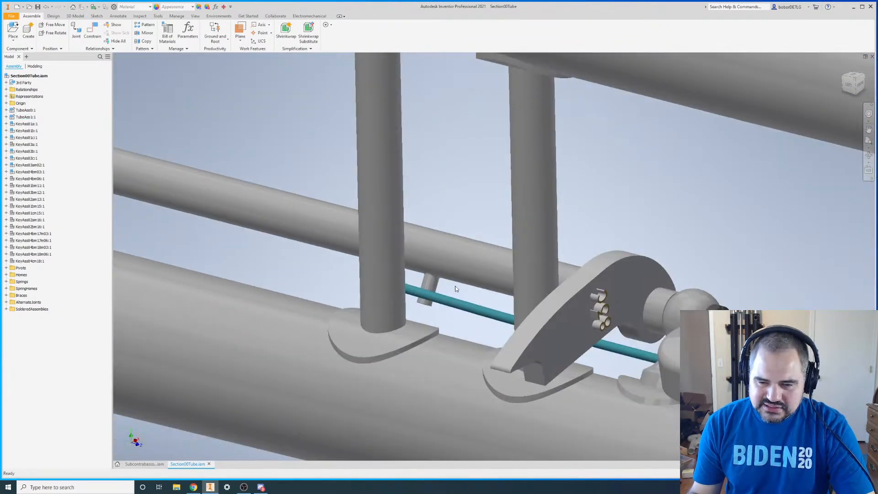
# - Inspect the key arm with the small curled tubes on its side, next to the brace feet
pyautogui.scroll(-2, 456, 290)
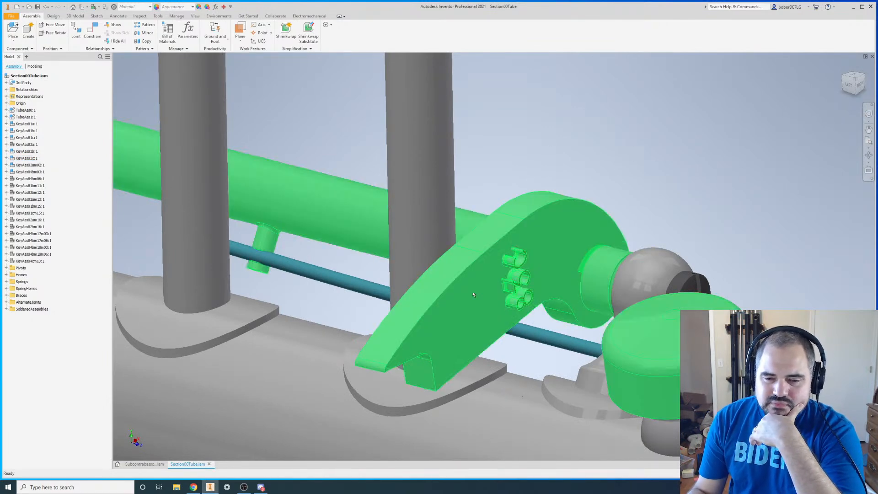
pyautogui.rightClick(472, 293)
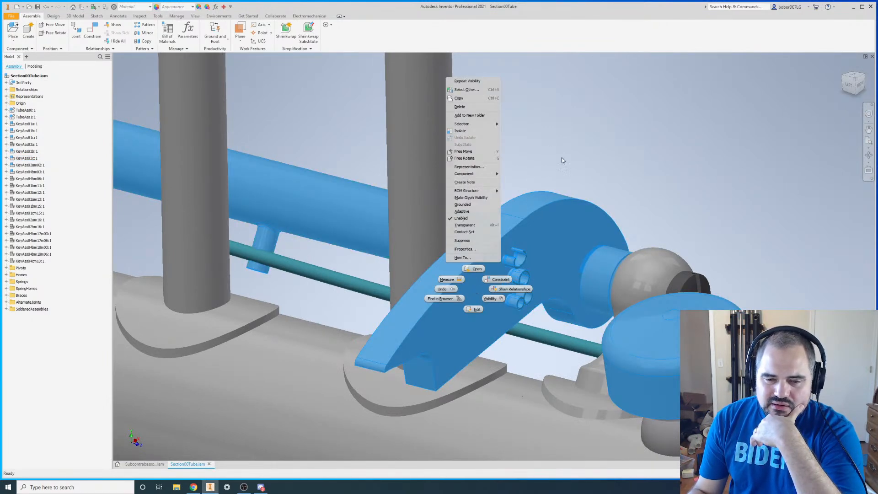
pyautogui.click(581, 155)
pyautogui.click(582, 157)
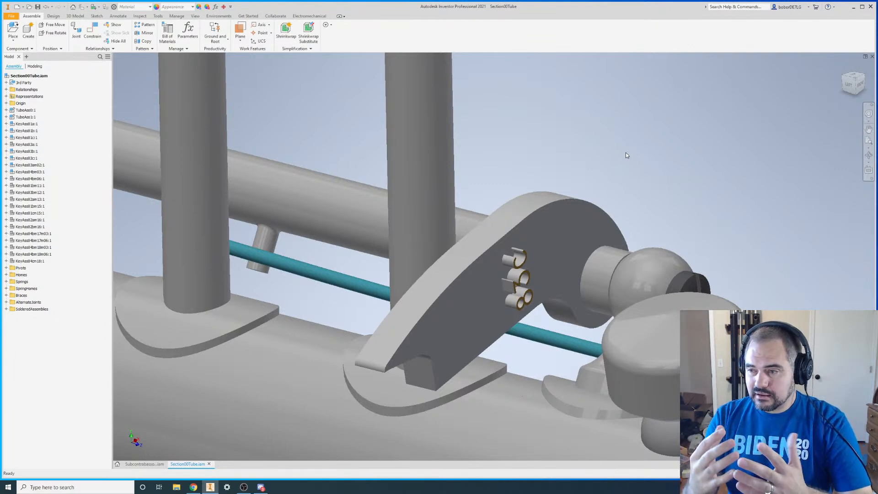
# - Survey the tube section's key rods, levers, posts and braces from the open tube ends to the red-banded end
pyautogui.scroll(-10, 626, 153)
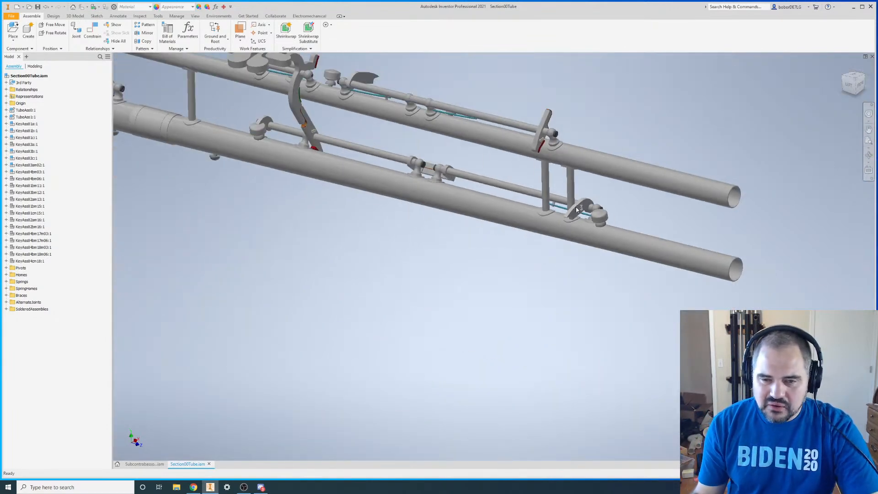
pyautogui.scroll(3, 617, 202)
pyautogui.scroll(-10, 545, 239)
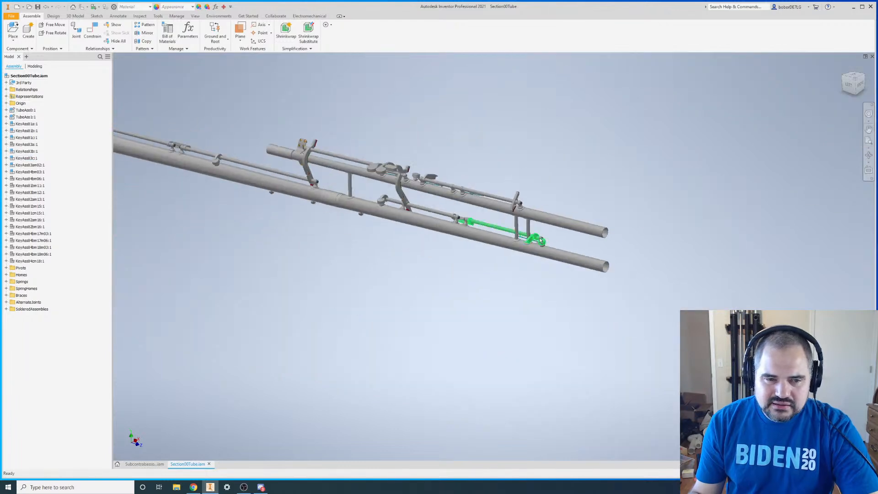
pyautogui.scroll(3, 275, 162)
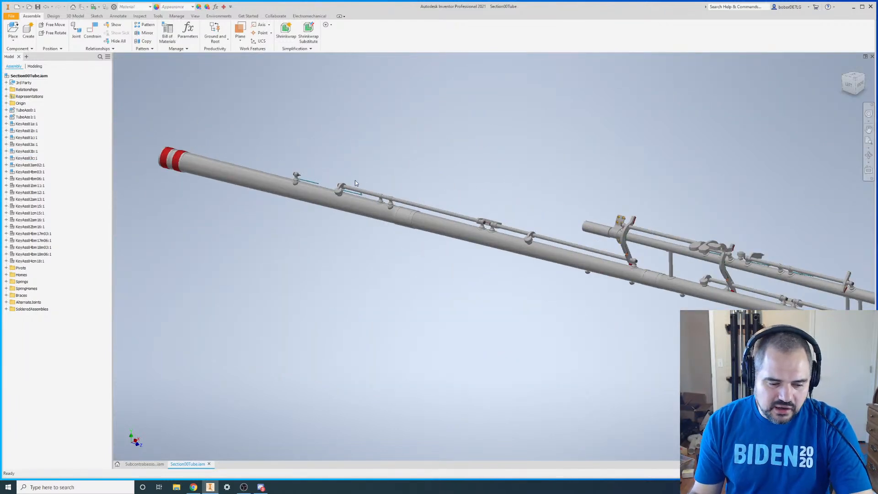
pyautogui.keyDown('shift'); pyautogui.moveTo(494, 256); pyautogui.dragTo(475, 234, button='middle'); pyautogui.keyUp('shift')
pyautogui.scroll(3, 487, 236)
pyautogui.click(491, 230)
pyautogui.click(489, 169)
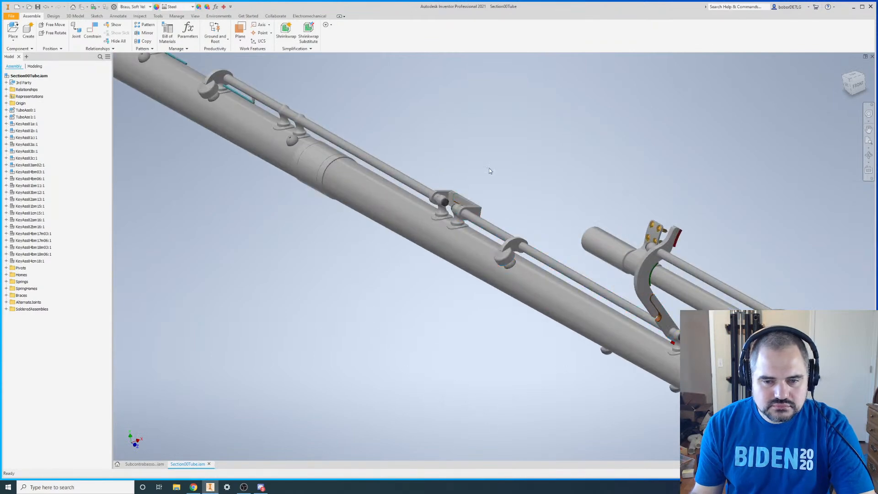
pyautogui.scroll(-3, 489, 169)
pyautogui.scroll(3, 654, 256)
pyautogui.keyDown('shift'); pyautogui.moveTo(654, 256); pyautogui.dragTo(538, 278, button='middle'); pyautogui.keyUp('shift')
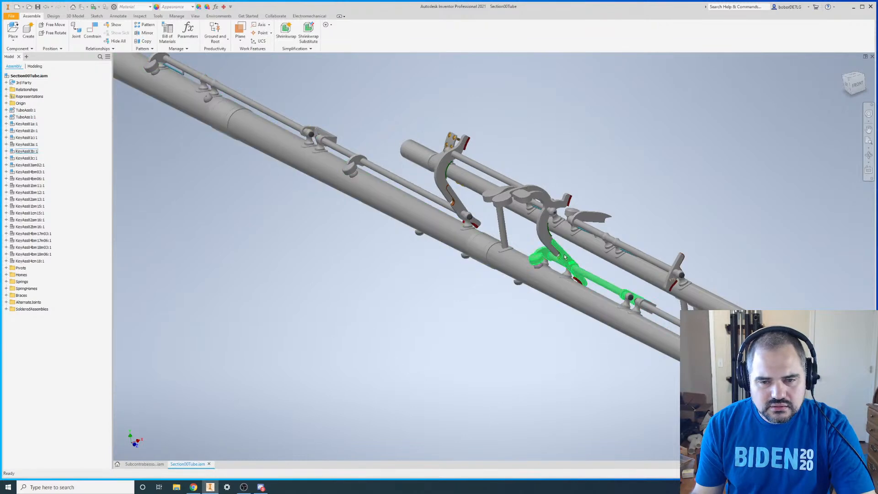
pyautogui.scroll(4, 384, 197)
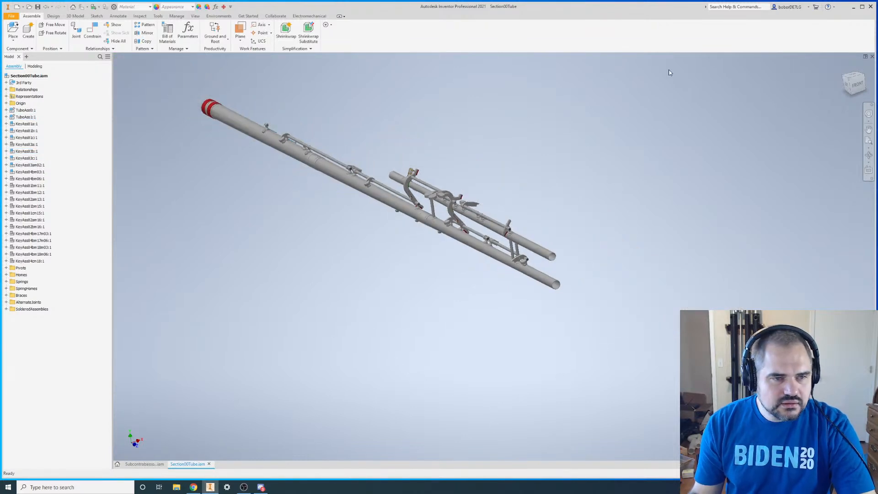
# - Close the Section00Tube assembly and hide the Section00Tube component in the full assembly, leaving SectionBend01TubeBend shown
pyautogui.click(872, 56)
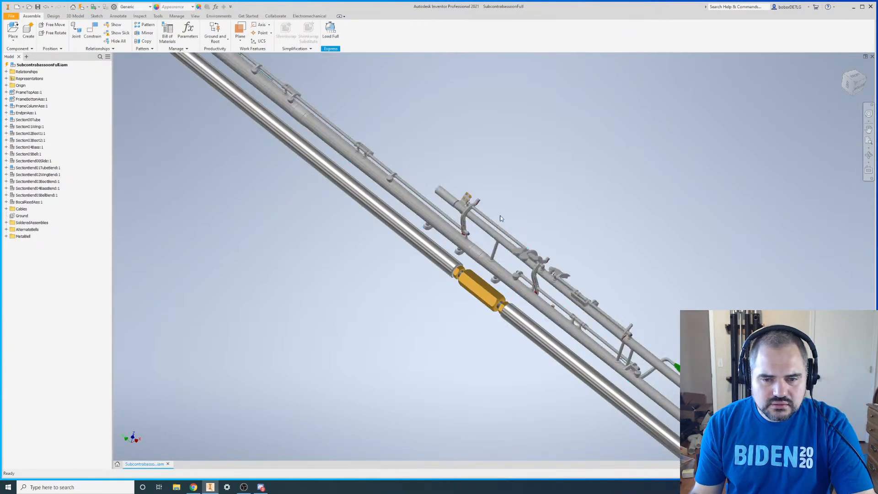
pyautogui.click(30, 168)
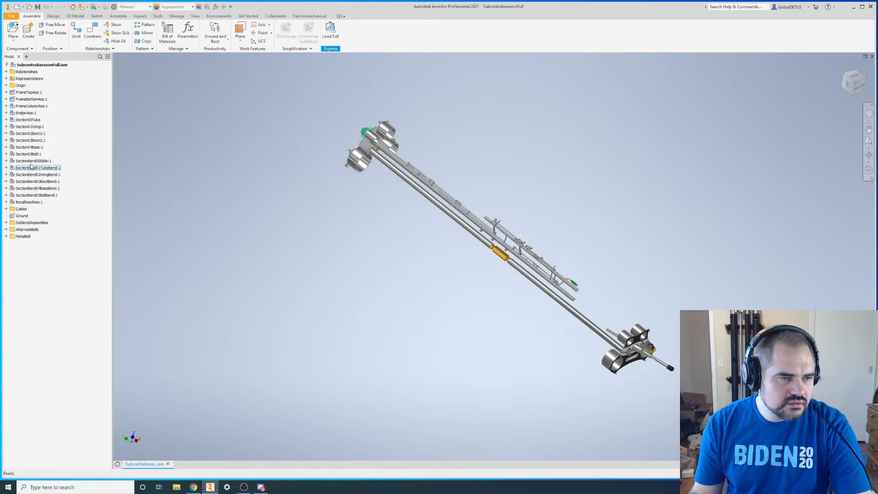
pyautogui.rightClick(31, 168)
pyautogui.click(31, 169)
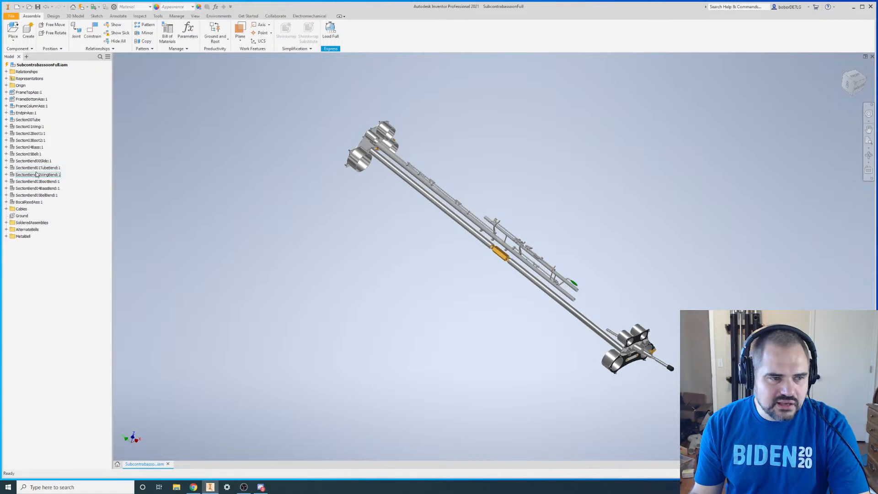
pyautogui.rightClick(37, 170)
pyautogui.rightClick(27, 120)
pyautogui.press('v')
# - Examine the bottom frame's ring sleeves, black plates and threaded endpin, along with the frame column
pyautogui.scroll(-10, 544, 313)
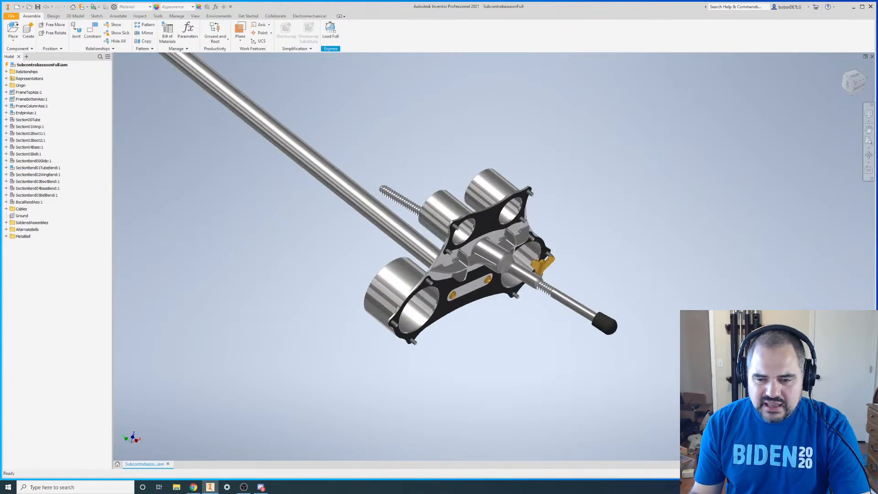
pyautogui.scroll(5, 499, 297)
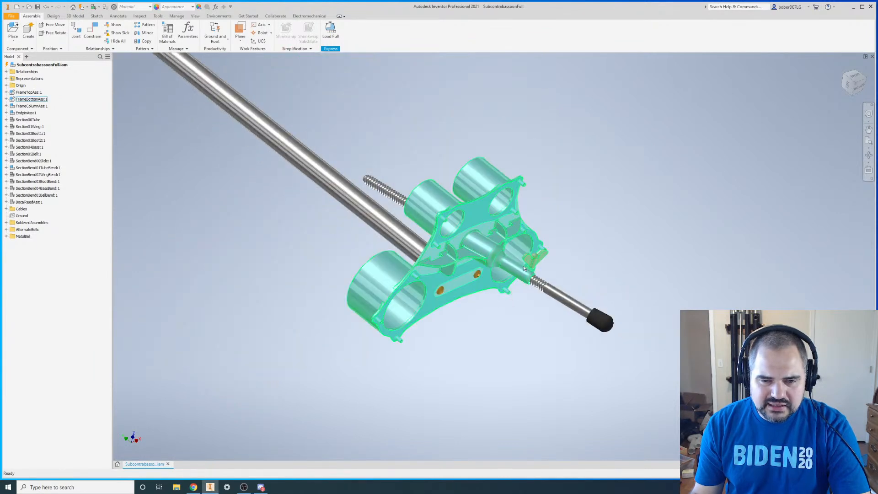
pyautogui.scroll(5, 526, 268)
pyautogui.scroll(3, 297, 251)
pyautogui.scroll(-3, 212, 157)
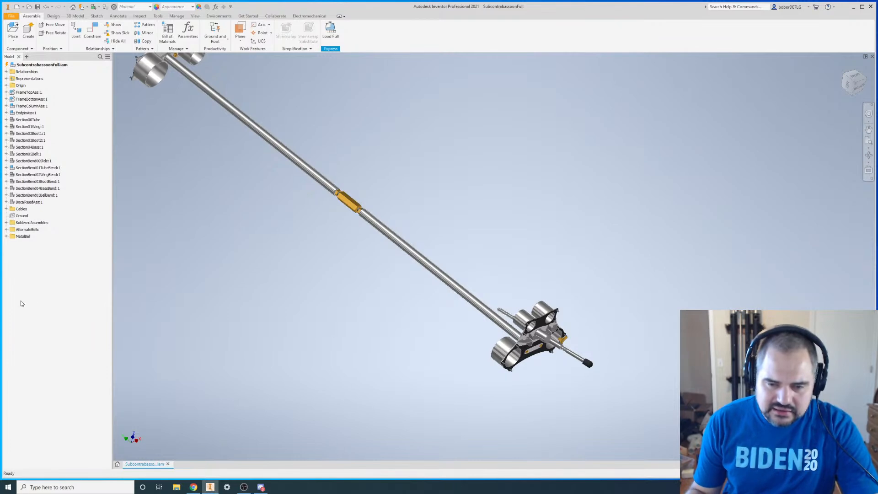
pyautogui.scroll(6, 585, 416)
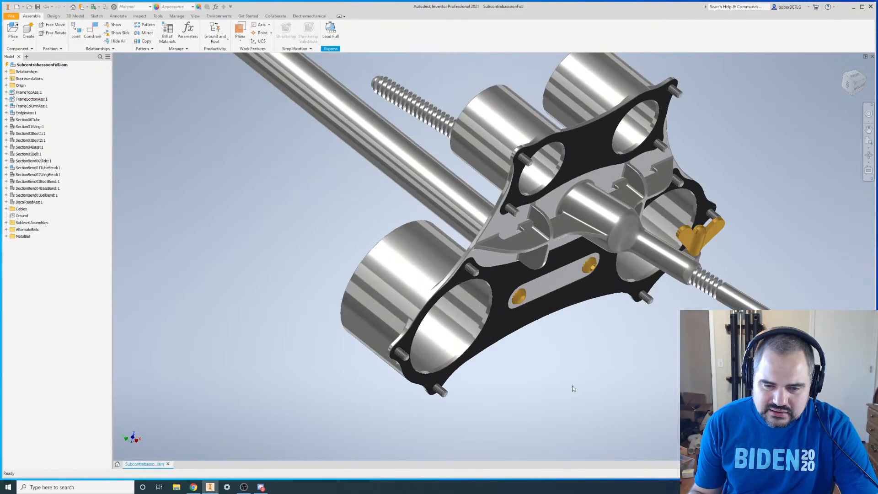
pyautogui.scroll(-5, 542, 355)
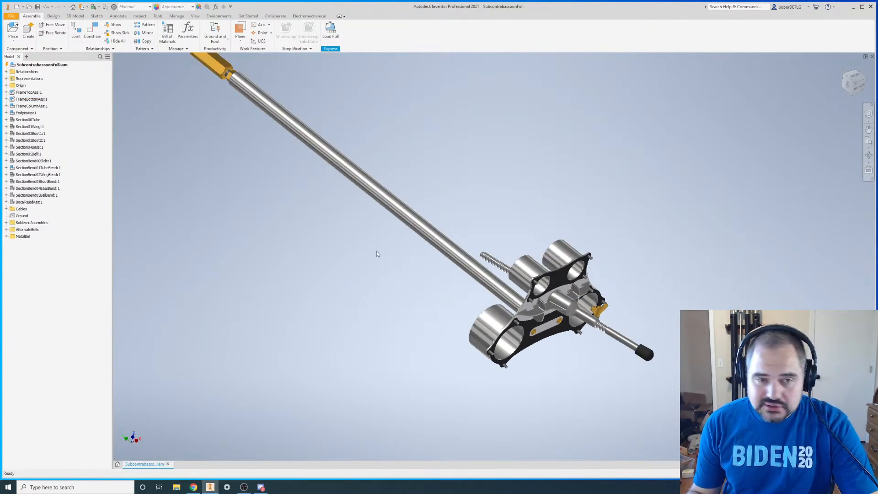
pyautogui.scroll(-8, 380, 297)
pyautogui.scroll(4, 338, 251)
# - Expand the SectionBend01TubeBend component on the top frame and hide the parts in its Wood folder
pyautogui.press('F4')
pyautogui.moveTo(427, 220); pyautogui.dragTo(464, 245)
pyautogui.scroll(6, 334, 201)
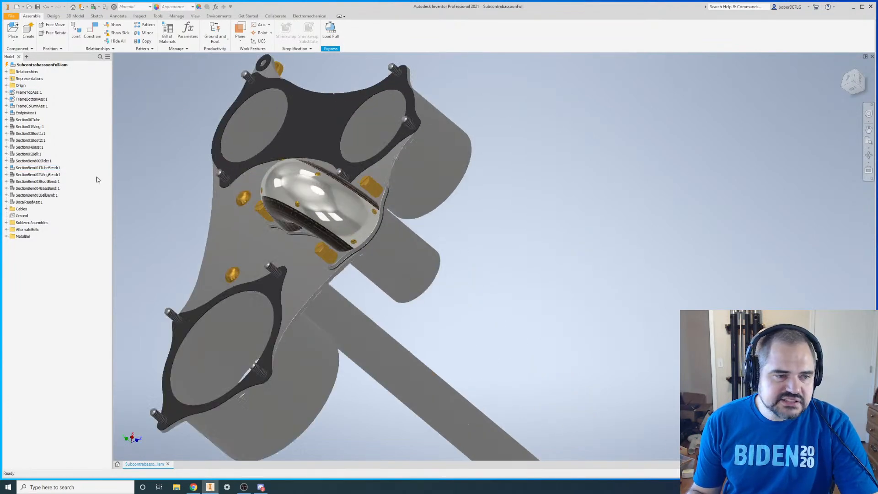
pyautogui.click(6, 168)
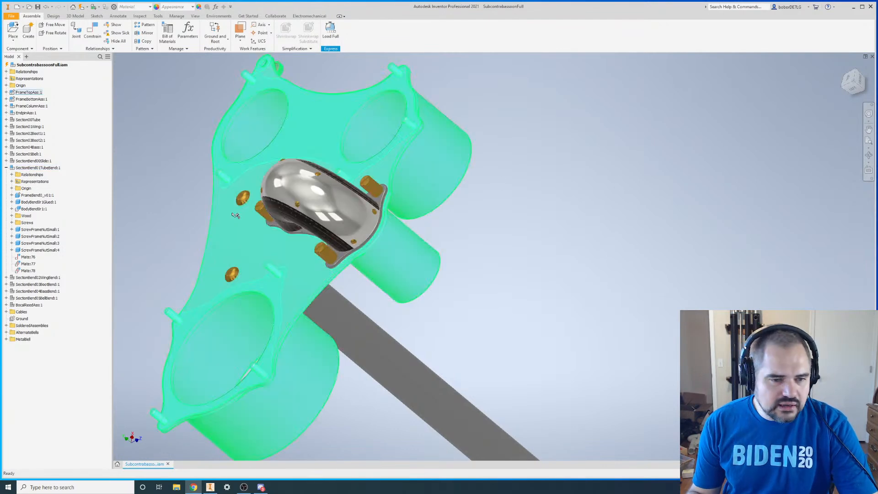
pyautogui.rightClick(29, 218)
pyautogui.press('v')
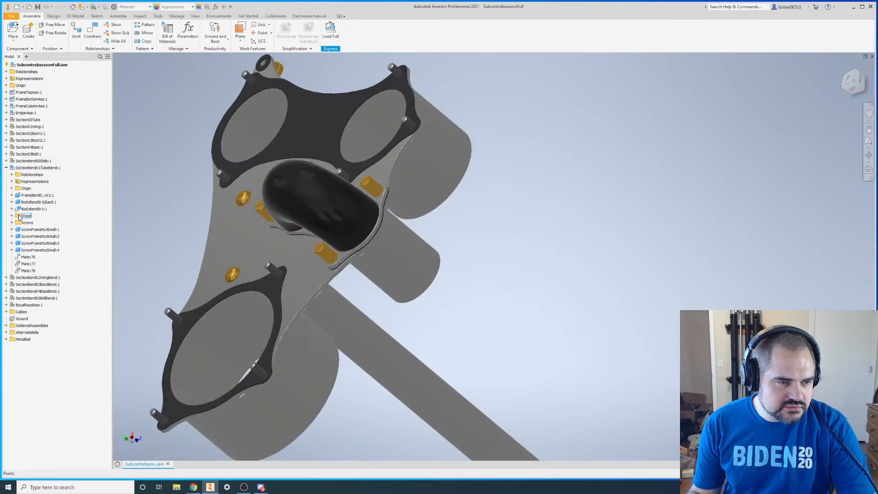
pyautogui.rightClick(46, 197)
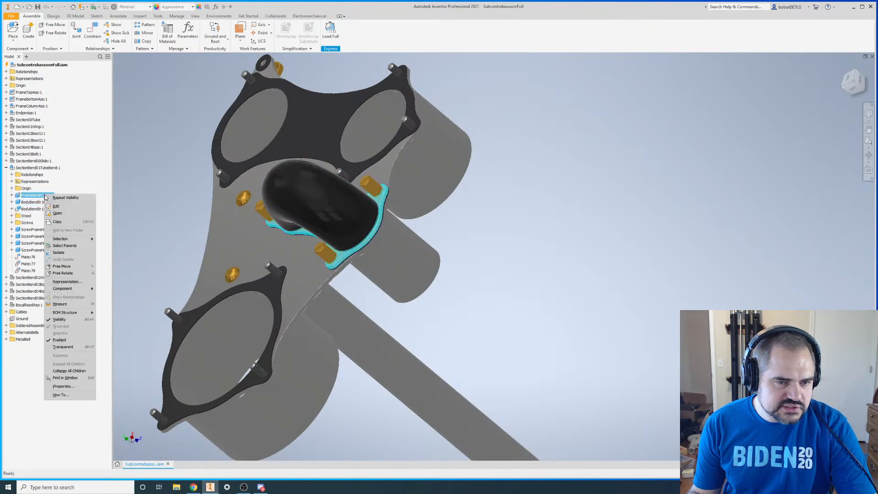
pyautogui.press('v')
pyautogui.rightClick(43, 196)
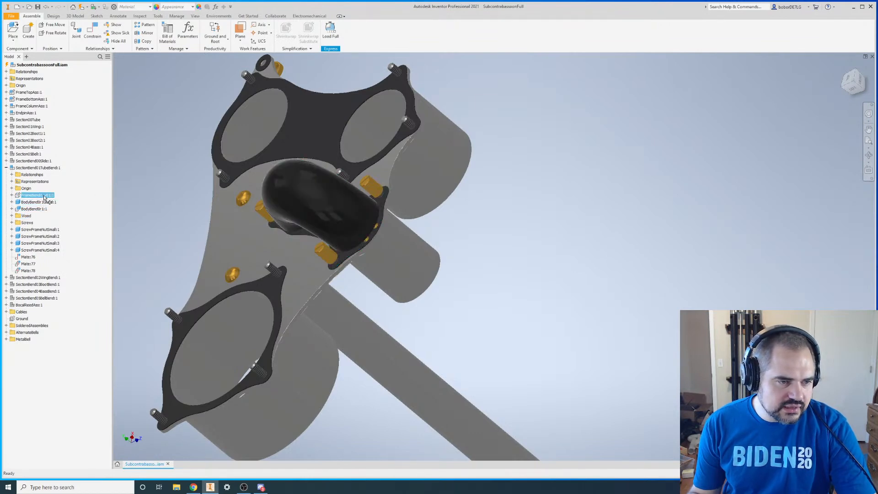
pyautogui.press('v')
# - Hide the BodyBend0r1:1 component of SectionBend01TubeBend and collapse that bend's component tree
pyautogui.rightClick(38, 209)
pyautogui.press('v')
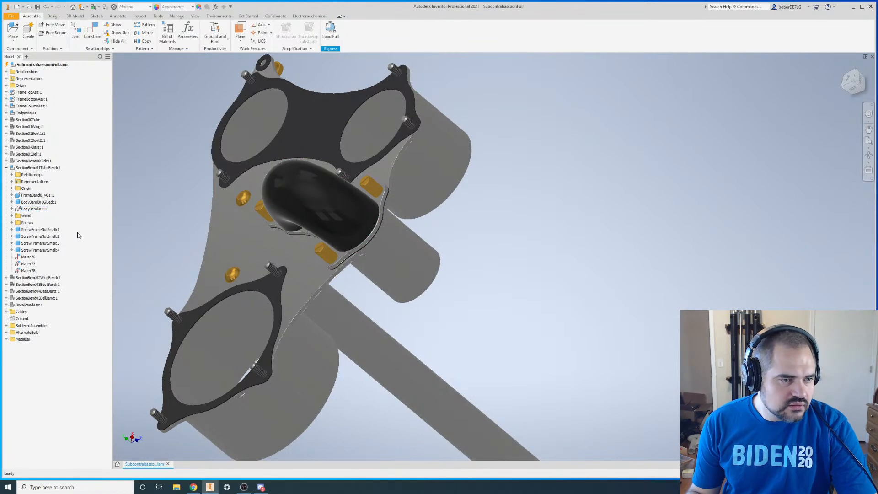
pyautogui.click(6, 168)
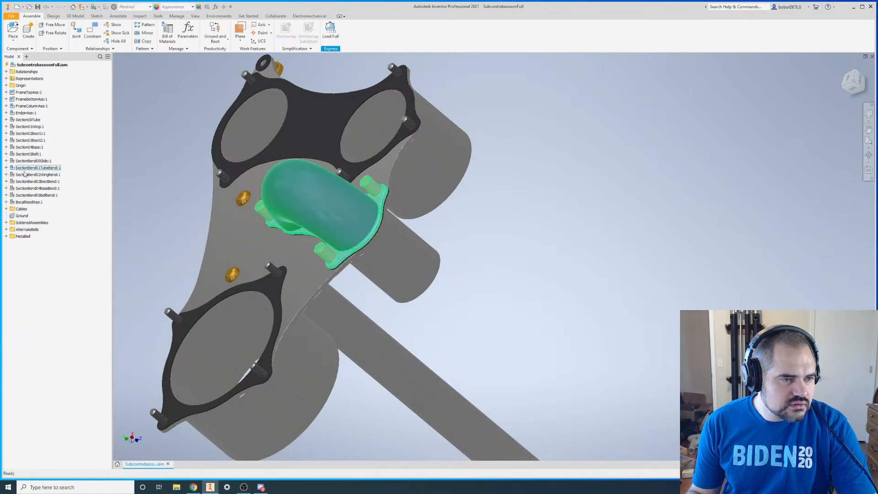
# - Open SectionBend02WingBend in its own window and examine its curved body, screwed seam strip and frame plate
pyautogui.rightClick(41, 176)
pyautogui.press('o')
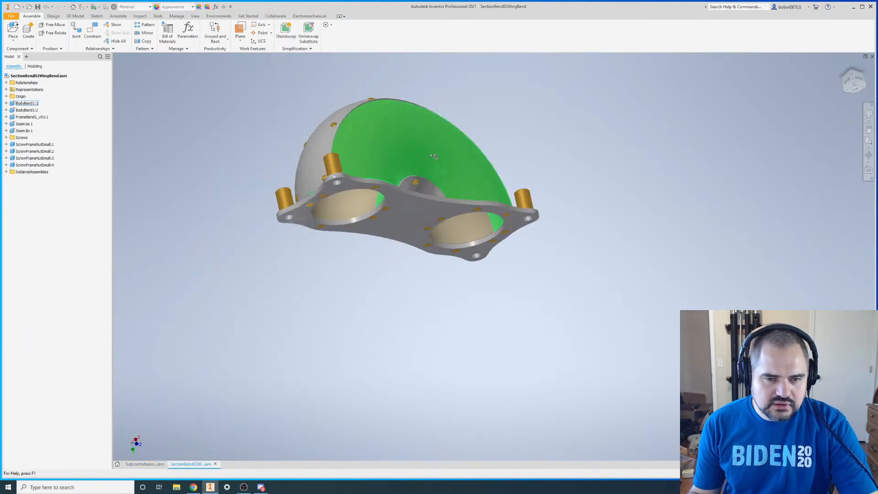
pyautogui.press('F4')
pyautogui.moveTo(431, 262); pyautogui.dragTo(433, 300)
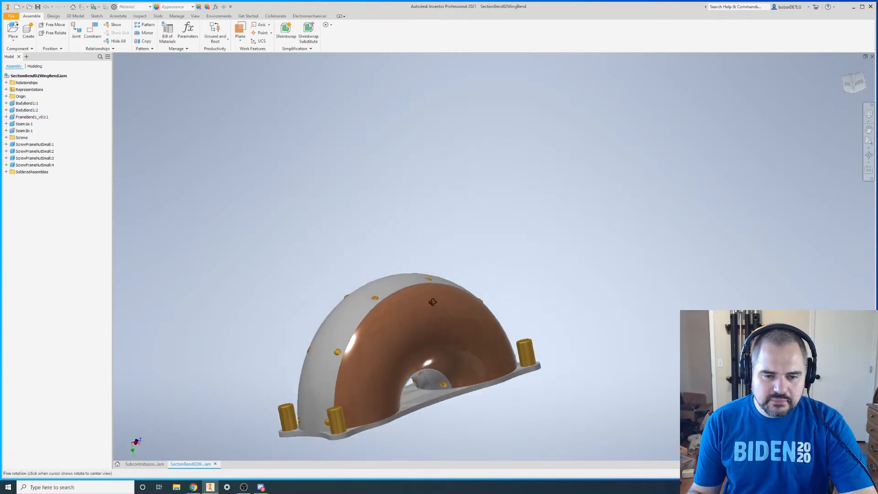
pyautogui.scroll(5, 419, 286)
pyautogui.scroll(-8, 401, 262)
pyautogui.press('F4')
pyautogui.moveTo(510, 256)
pyautogui.mouseDown()
pyautogui.moveTo(491, 276)
pyautogui.moveTo(520, 261)
pyautogui.mouseUp()
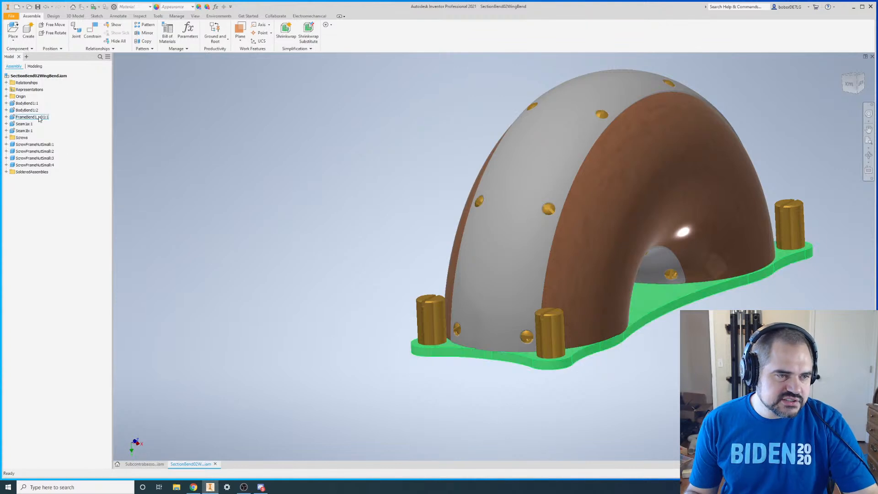
# - Open the Seam1b part and delete the unused Generic material from its document materials
pyautogui.rightClick(28, 130)
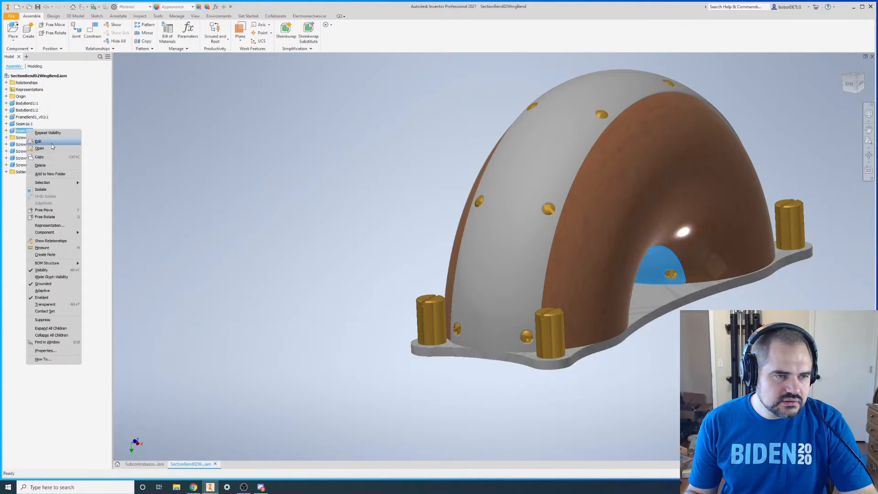
pyautogui.click(44, 149)
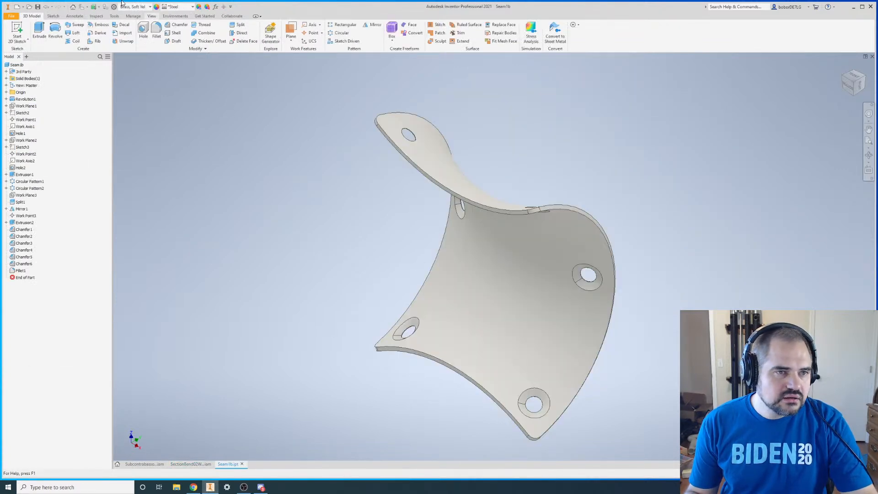
pyautogui.click(115, 7)
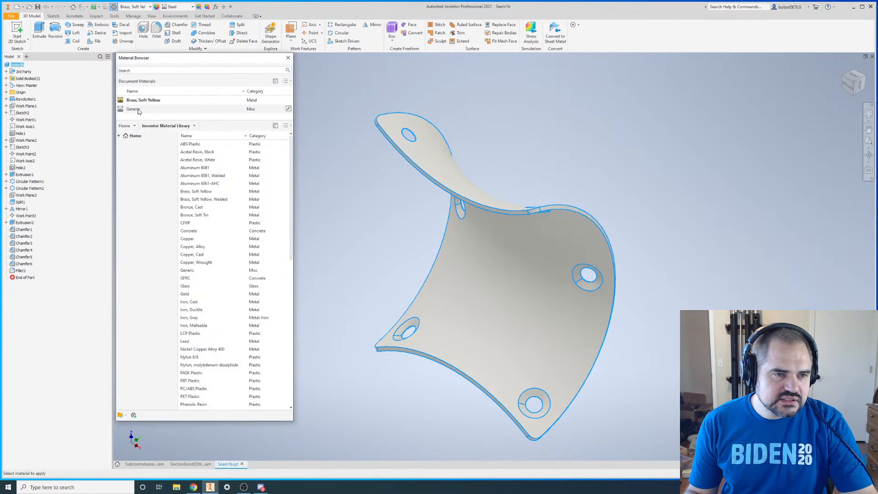
pyautogui.rightClick(138, 109)
pyautogui.click(157, 147)
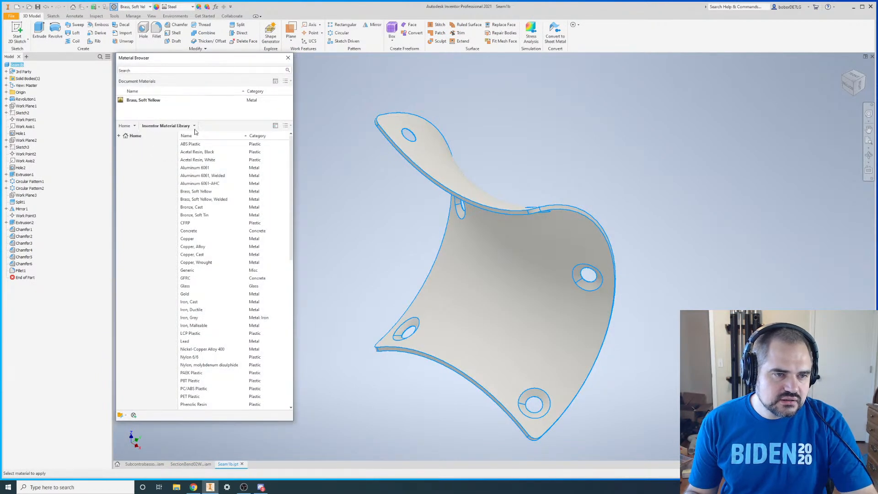
pyautogui.click(287, 59)
# - Replace the whole seam part's appearance override with Silver and close the part
pyautogui.click(207, 7)
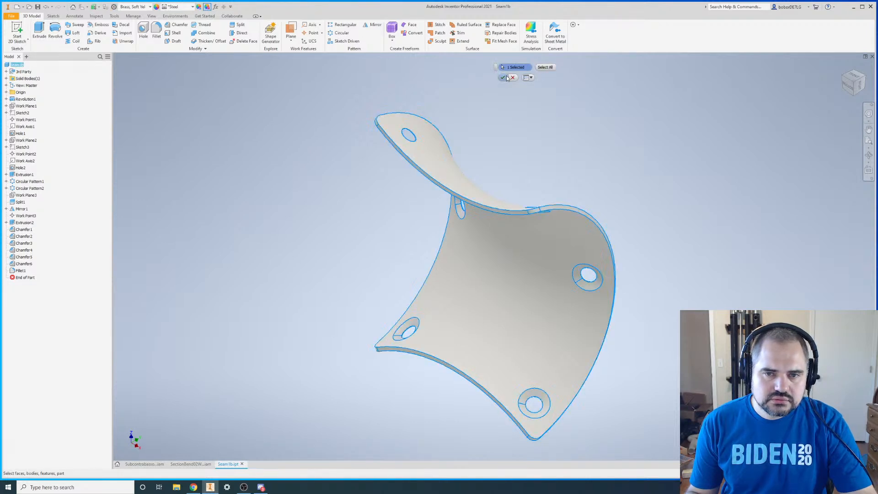
pyautogui.click(504, 77)
pyautogui.click(192, 6)
pyautogui.scroll(-10, 197, 242)
pyautogui.scroll(-15, 196, 242)
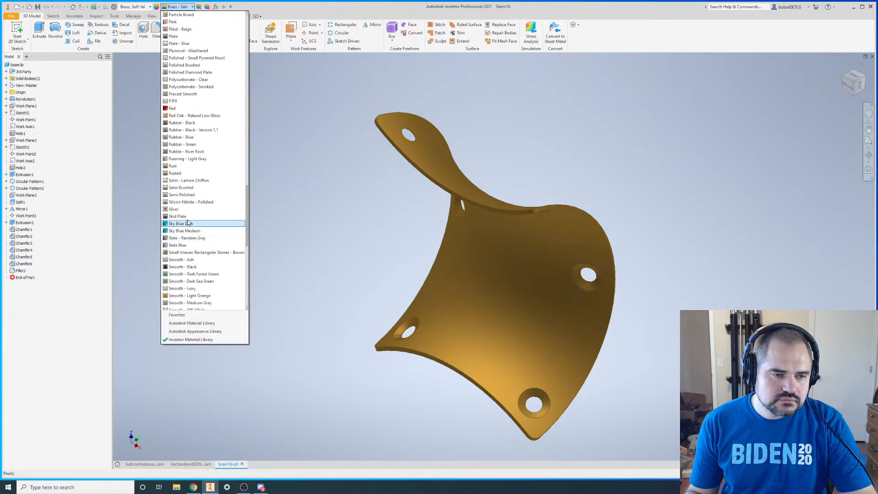
pyautogui.click(187, 210)
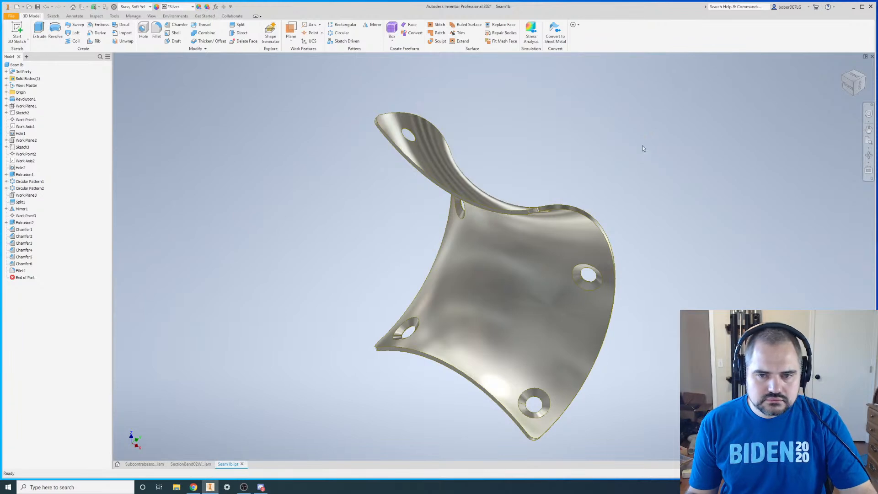
pyautogui.click(871, 57)
pyautogui.scroll(4, 410, 199)
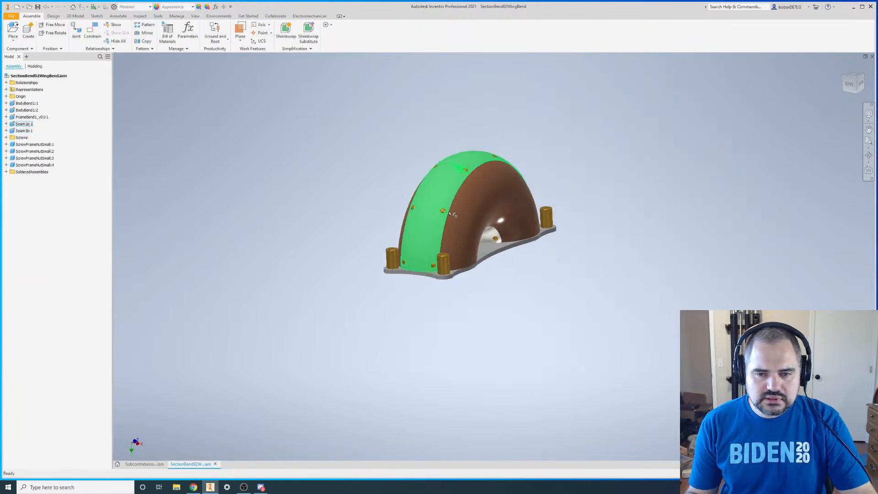
# - Open the Seam1a part of SectionBend02WingBend in its own window
pyautogui.scroll(-4, 445, 211)
pyautogui.rightClick(407, 199)
pyautogui.click(409, 179)
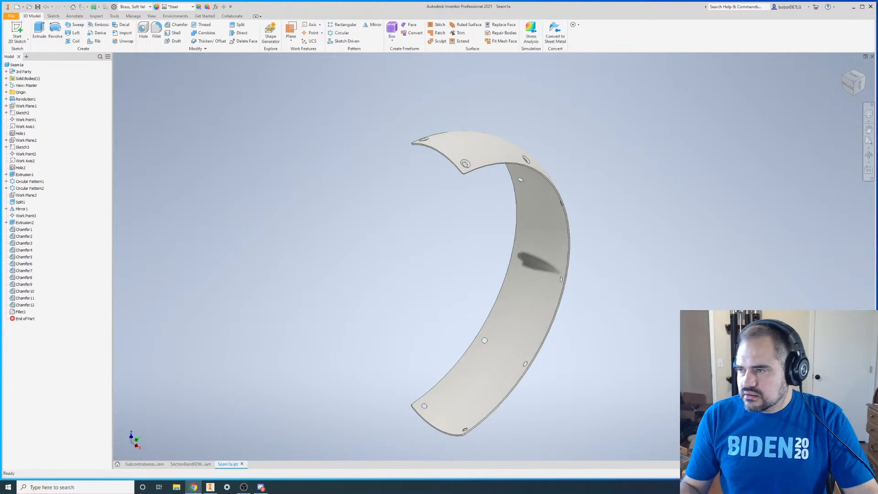
# - Switch to the subcontrabassoon.com site in Chrome, enlarge its window and open the Design Explorer from the Pictures & Video page
pyautogui.moveTo(877, 87); pyautogui.dragTo(130, 32)
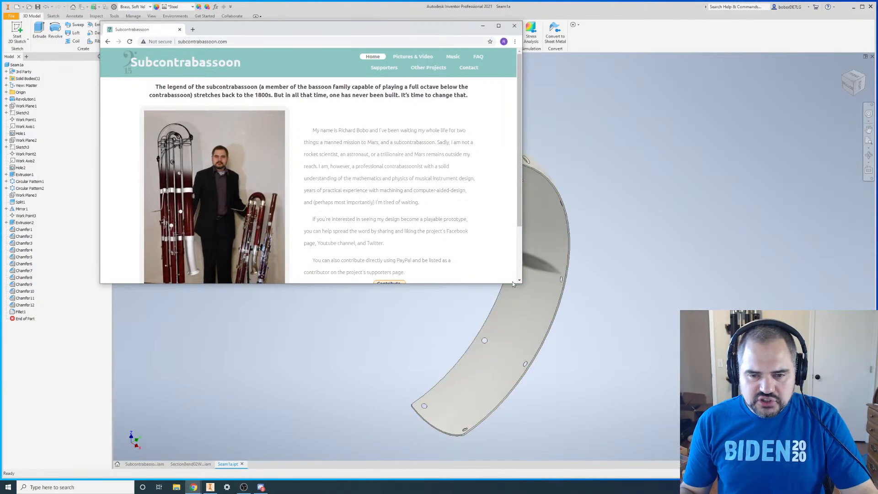
pyautogui.moveTo(522, 283); pyautogui.dragTo(799, 464)
pyautogui.click(568, 56)
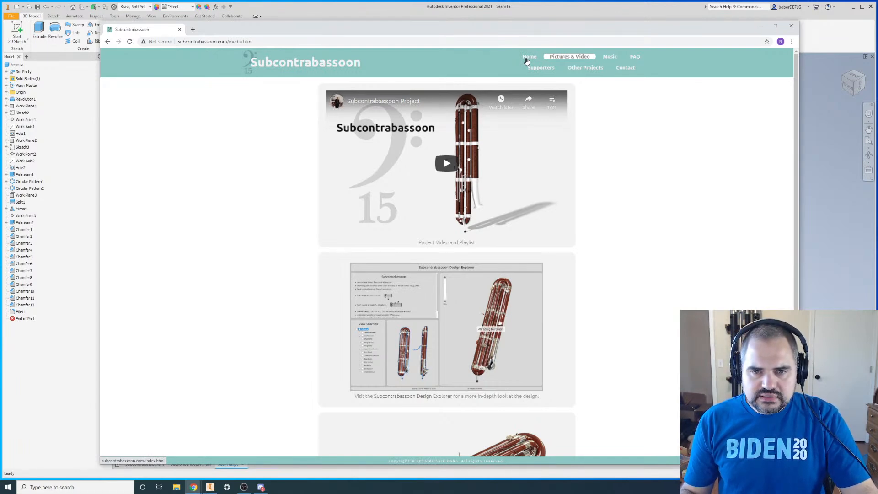
pyautogui.click(441, 398)
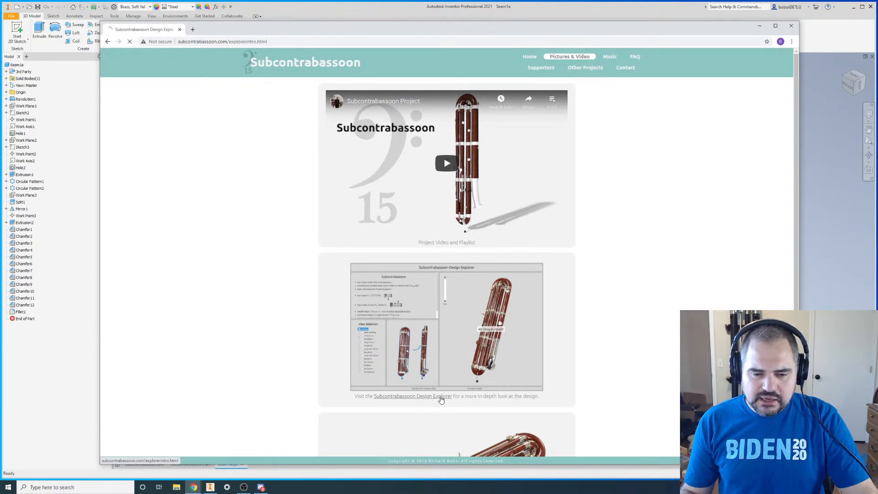
pyautogui.click(420, 98)
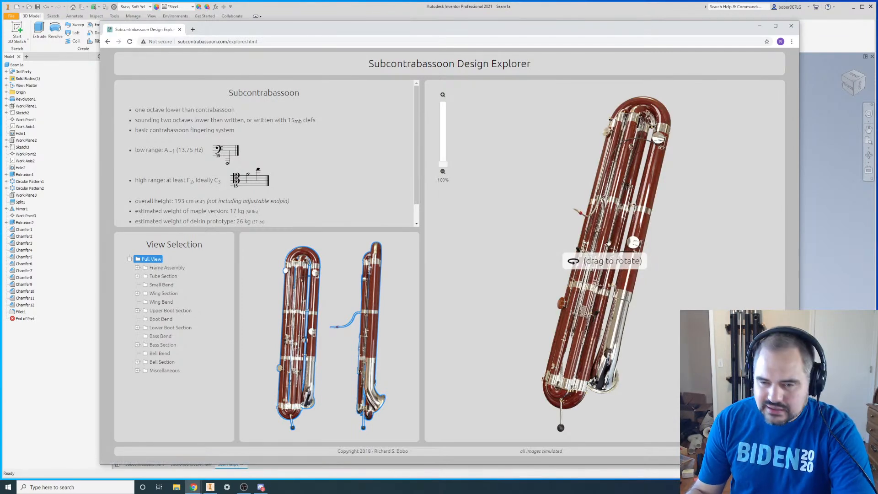
# - Rotate the full instrument in the Design Explorer and examine its lower bends, frame and endpin up close
pyautogui.moveTo(615, 237); pyautogui.dragTo(600, 213)
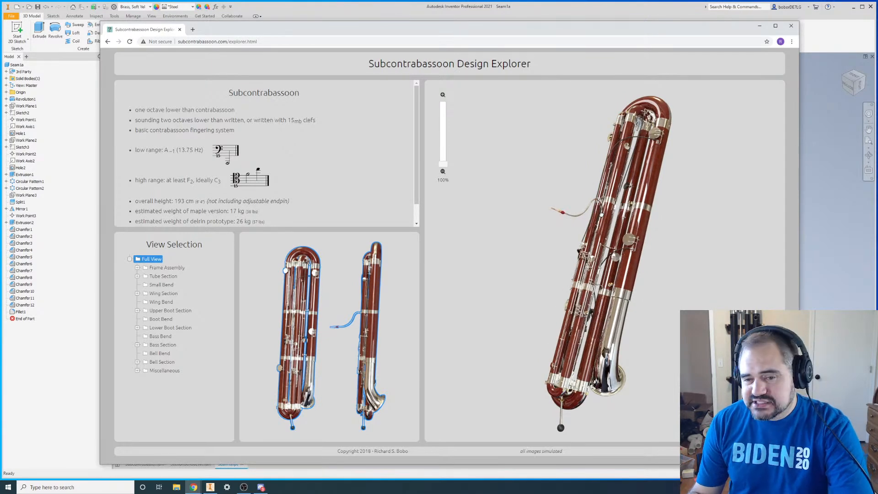
pyautogui.moveTo(442, 165); pyautogui.dragTo(443, 101)
pyautogui.scroll(5, 599, 230)
pyautogui.scroll(2, 601, 231)
pyautogui.scroll(-14, 595, 238)
pyautogui.moveTo(594, 238); pyautogui.dragTo(502, 292)
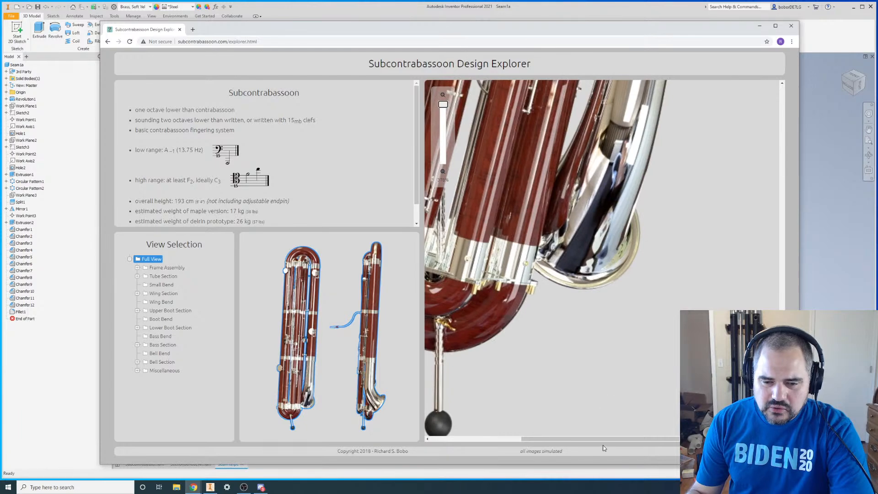
pyautogui.moveTo(608, 440); pyautogui.dragTo(563, 395)
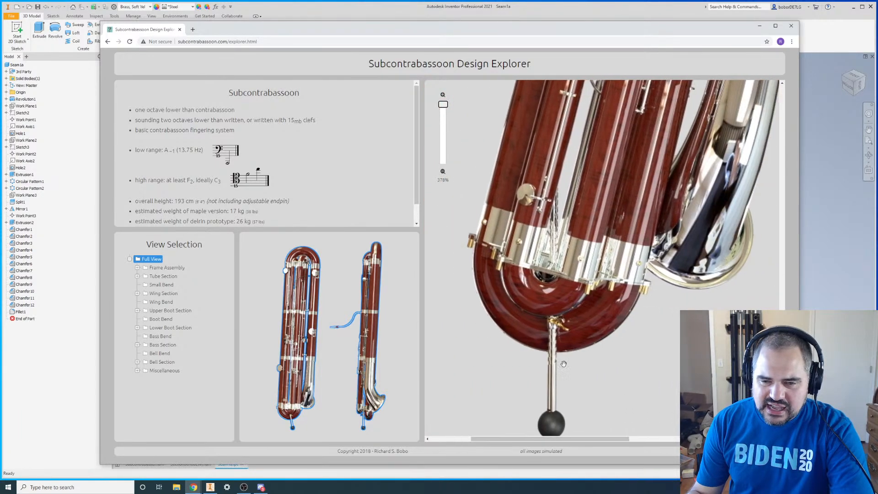
pyautogui.moveTo(537, 274)
pyautogui.mouseDown()
pyautogui.moveTo(498, 261)
pyautogui.moveTo(583, 273)
pyautogui.moveTo(543, 271)
pyautogui.mouseUp()
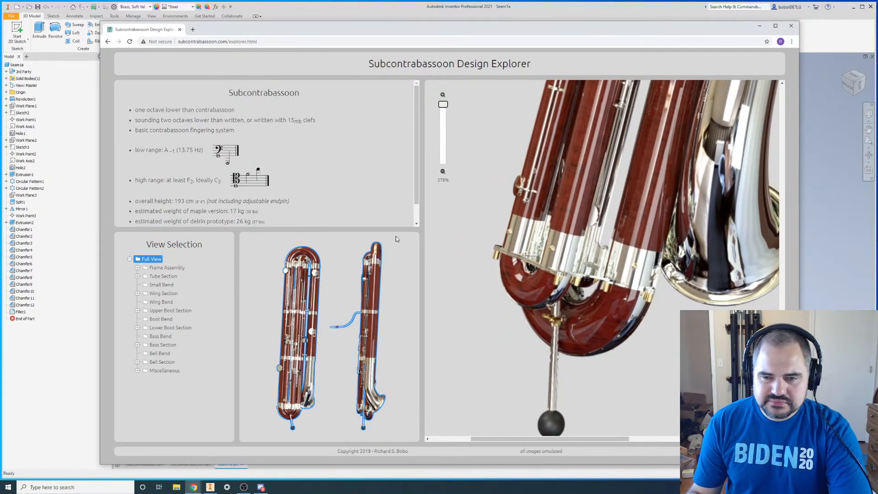
# - Examine the Bottom Frame of the Frame Assembly up close from several angles, then close the browser window
pyautogui.click(137, 268)
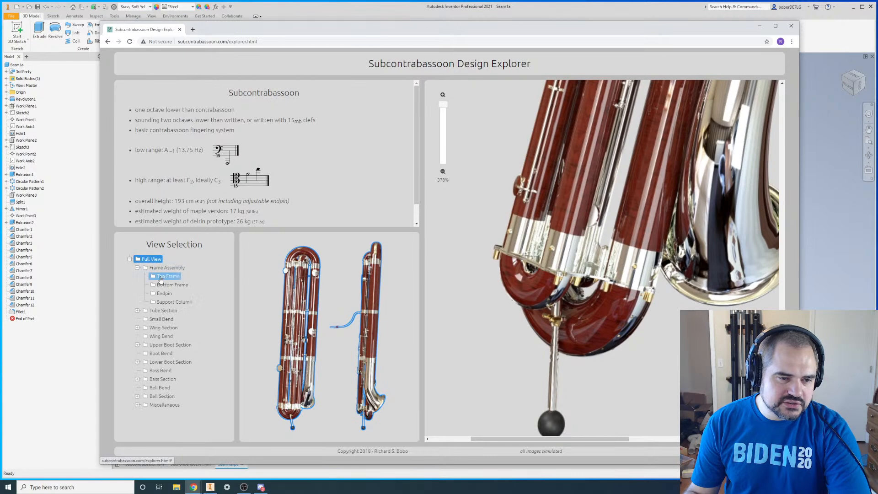
pyautogui.click(165, 277)
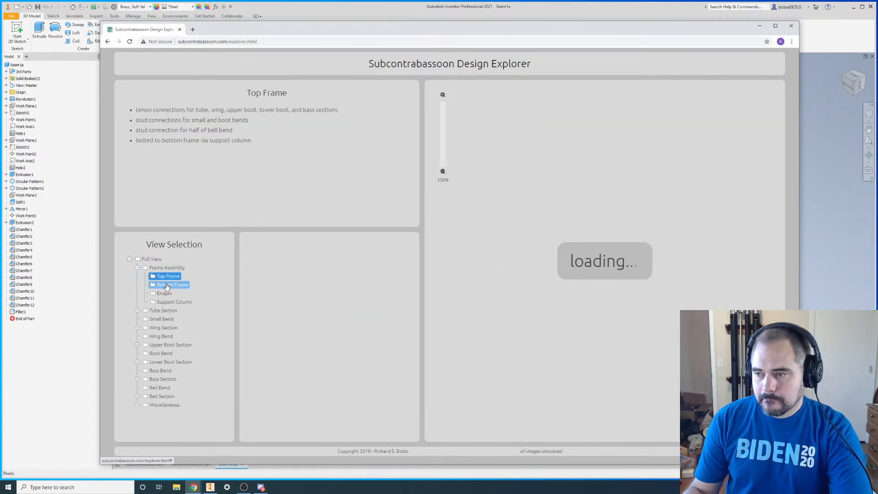
pyautogui.click(183, 284)
pyautogui.moveTo(605, 268); pyautogui.dragTo(552, 271)
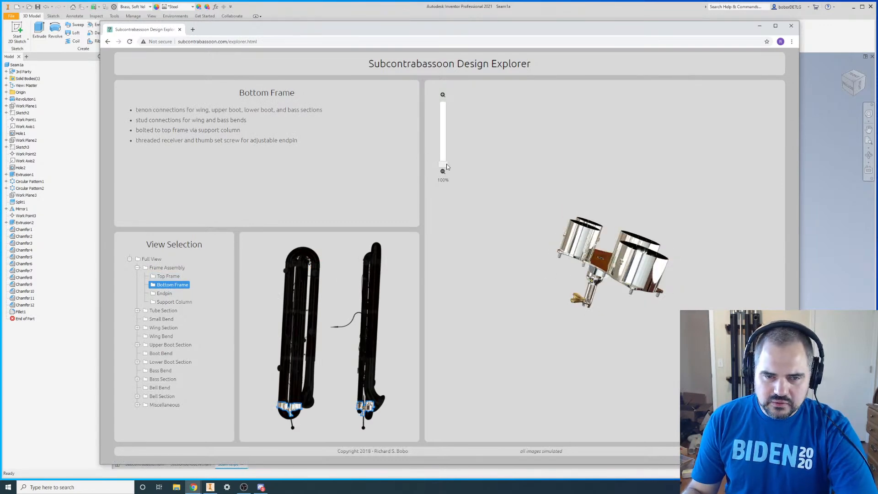
pyautogui.scroll(7, 643, 281)
pyautogui.moveTo(643, 281); pyautogui.dragTo(619, 286)
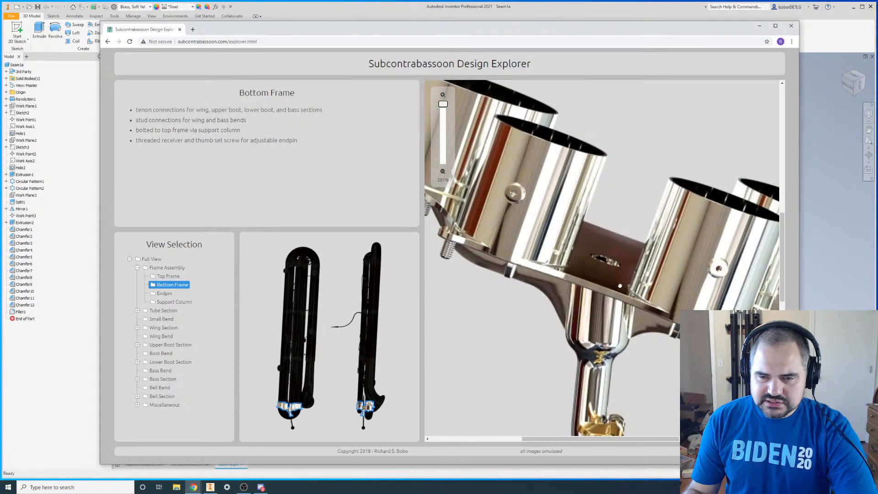
pyautogui.click(791, 26)
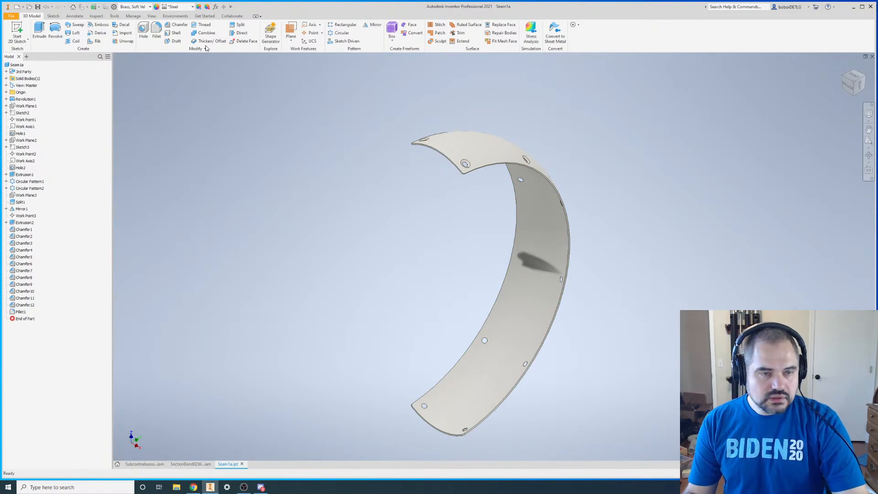
pyautogui.click(192, 7)
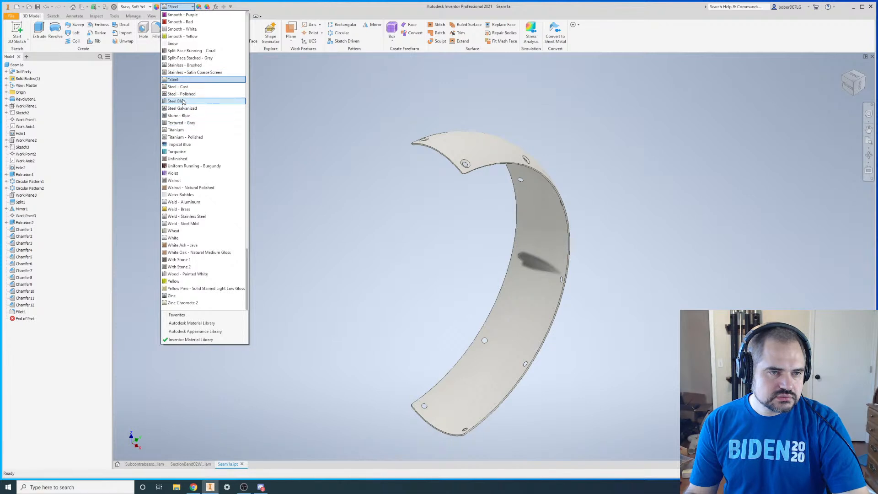
pyautogui.scroll(1, 193, 93)
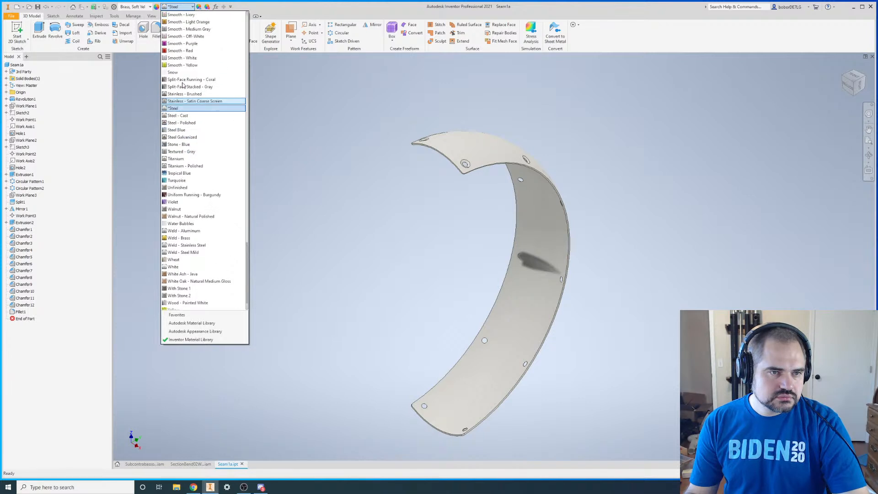
pyautogui.click(338, 139)
# - Clear the appearance overrides from the entire Seam1a part
pyautogui.click(209, 6)
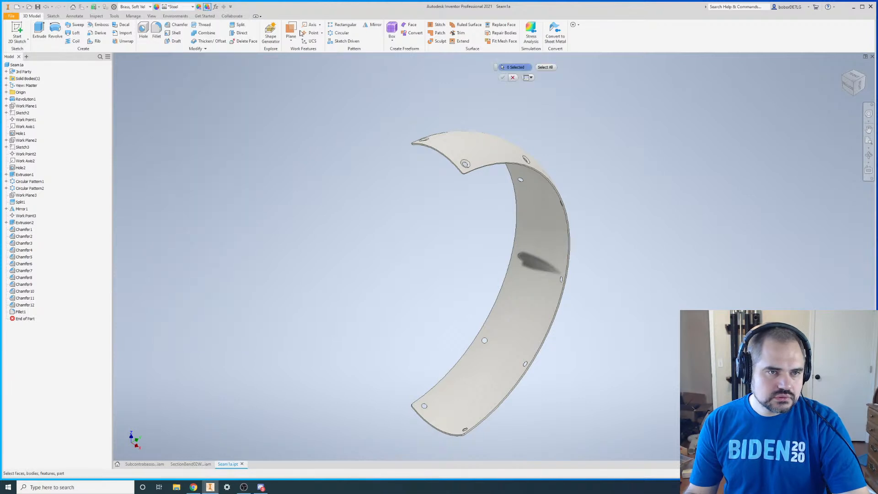
pyautogui.click(544, 68)
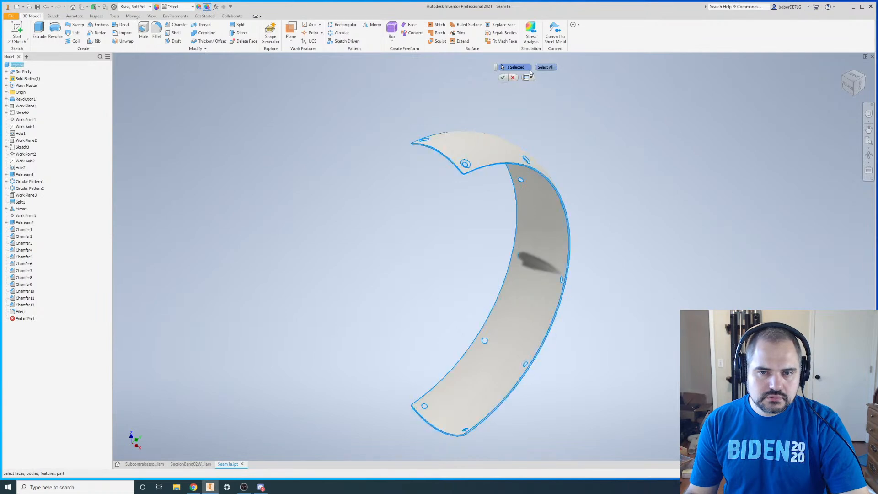
pyautogui.click(504, 77)
# - Apply the Silver appearance from the Inventor Material Library to Seam1a and close the part
pyautogui.click(192, 7)
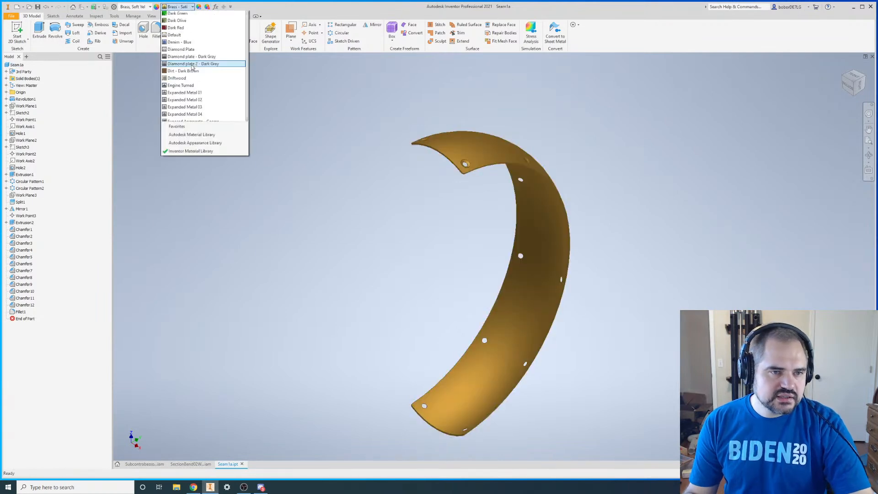
pyautogui.scroll(-18, 213, 171)
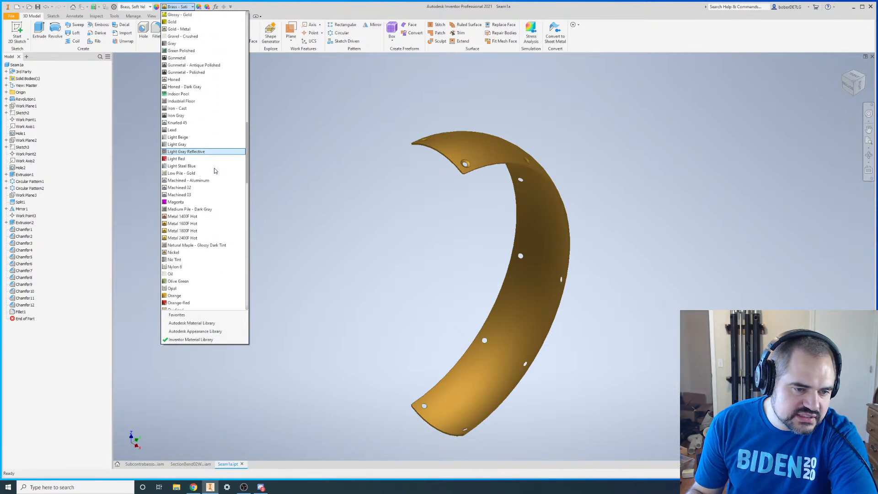
pyautogui.scroll(-8, 217, 167)
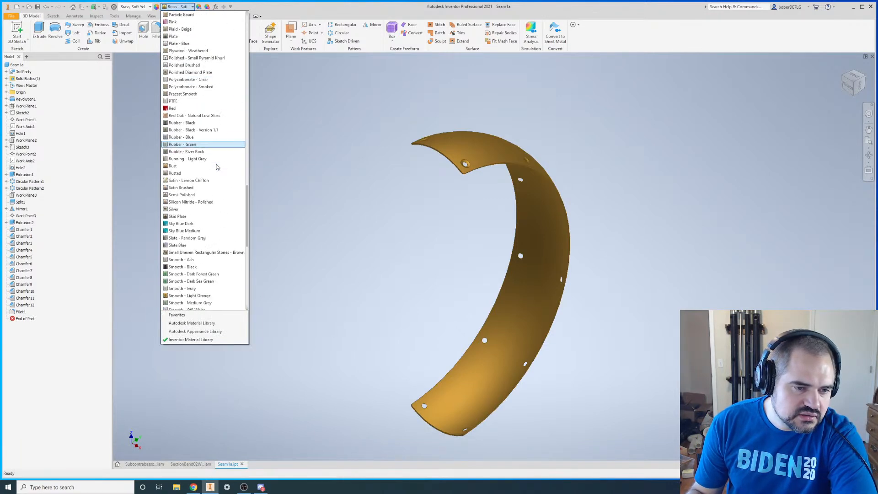
pyautogui.scroll(-2, 217, 167)
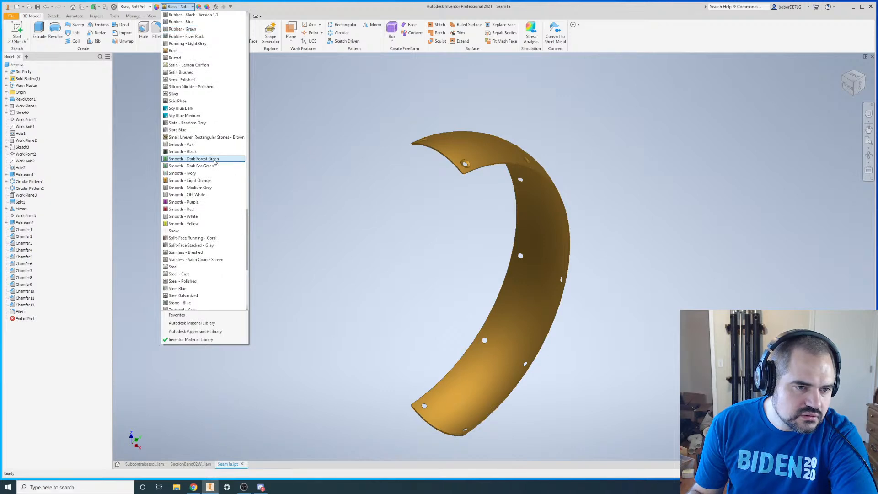
pyautogui.click(192, 94)
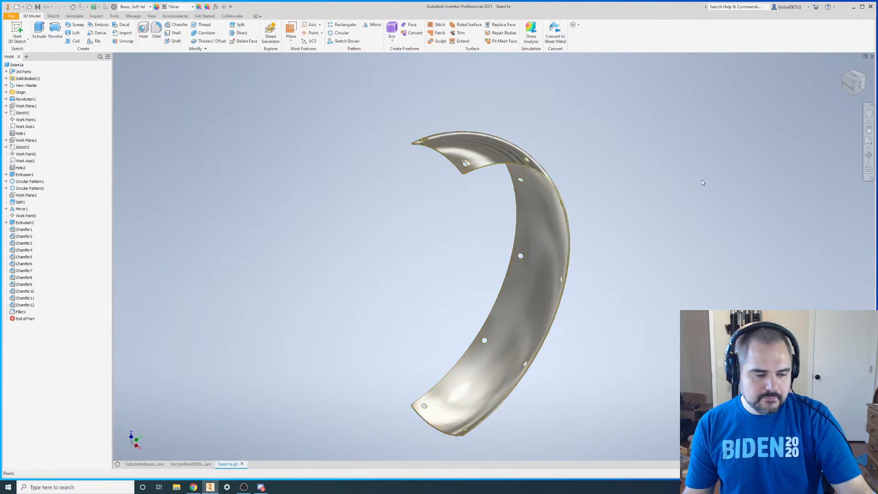
pyautogui.click(871, 56)
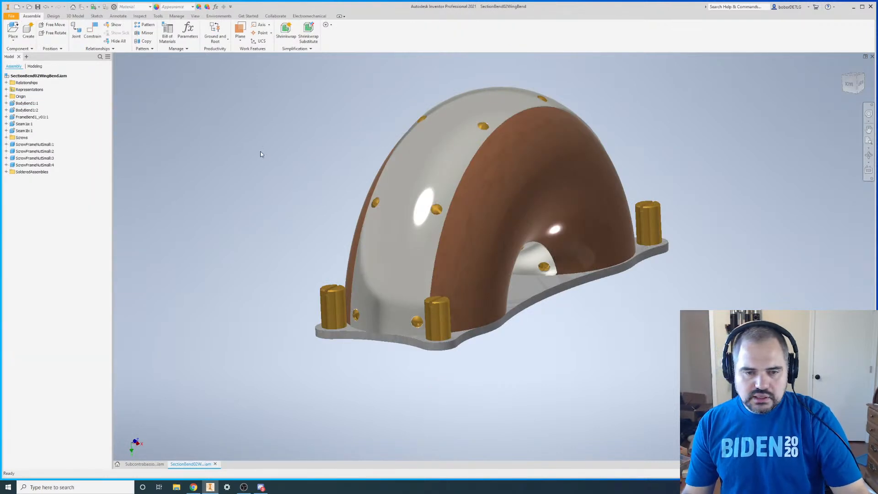
# - Examine the wing bend's seam strips, body halves and frame plate from different angles and distances
pyautogui.scroll(-3, 260, 151)
pyautogui.scroll(3, 368, 186)
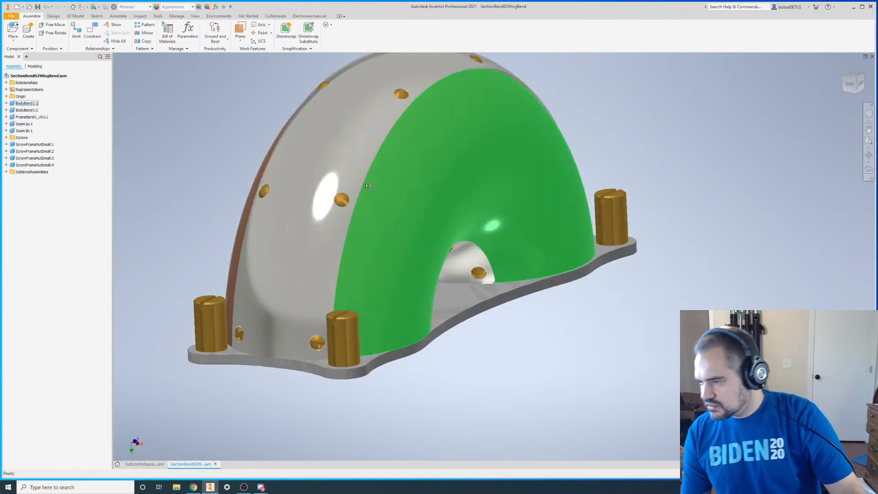
pyautogui.moveTo(377, 192)
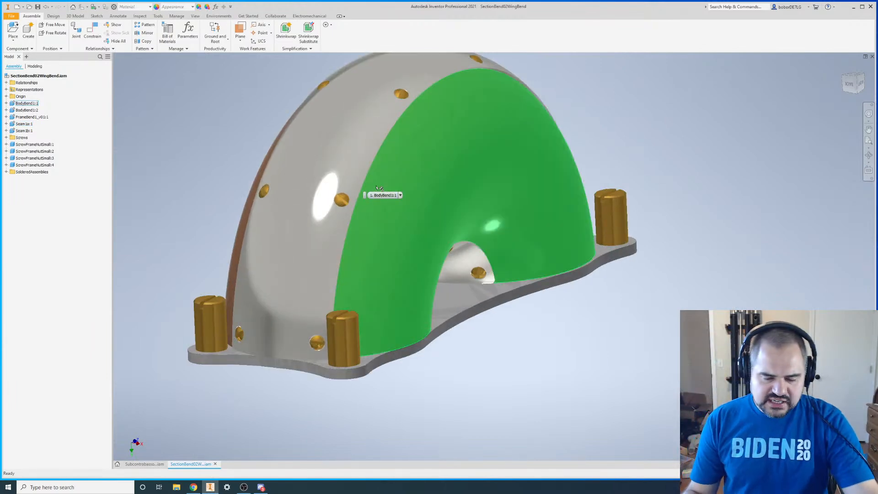
pyautogui.scroll(-3, 499, 358)
pyautogui.scroll(4, 495, 334)
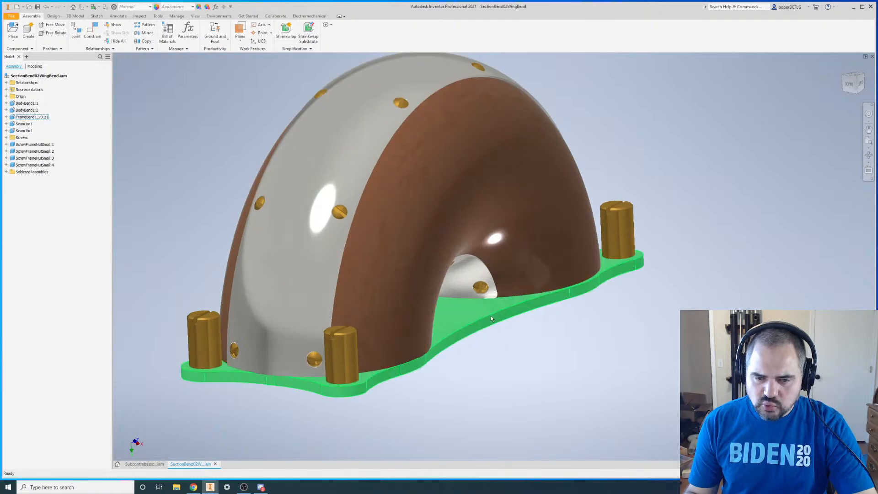
pyautogui.press('F4')
pyautogui.moveTo(428, 286); pyautogui.dragTo(496, 266)
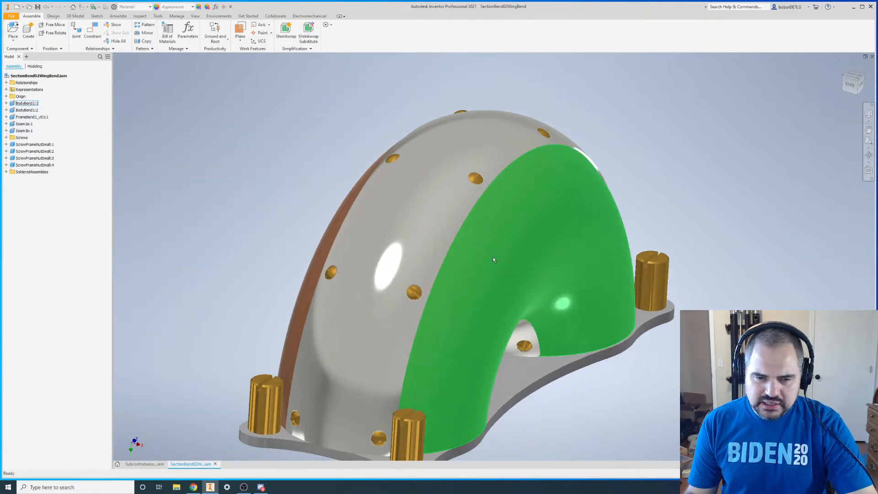
pyautogui.scroll(-3, 497, 266)
pyautogui.scroll(7, 347, 311)
pyautogui.scroll(-4, 316, 329)
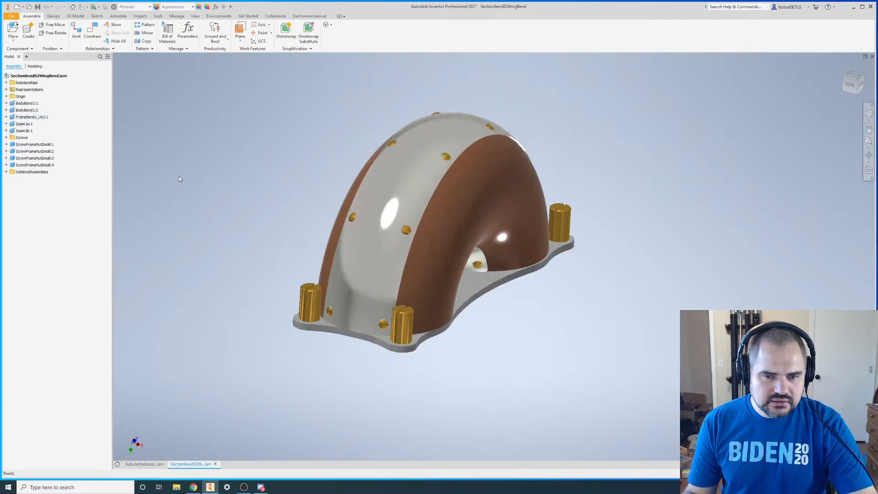
# - Open the FrameBend1_v01 frame plate part and delete the unused Generic material from its document materials
pyautogui.rightClick(479, 285)
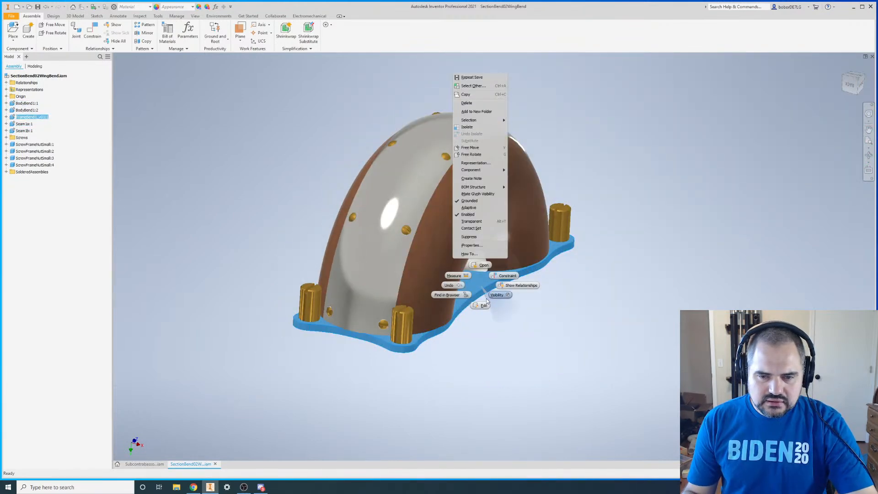
pyautogui.click(480, 265)
pyautogui.press('F4')
pyautogui.moveTo(492, 273); pyautogui.dragTo(539, 138)
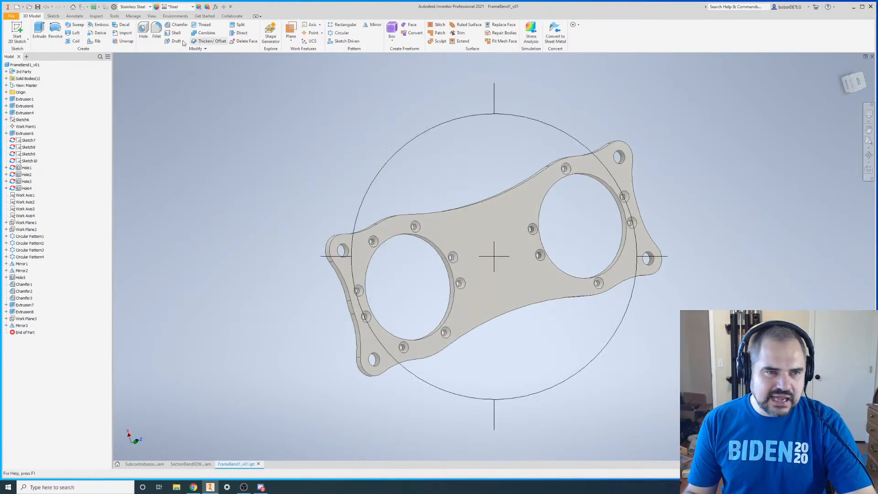
pyautogui.click(115, 6)
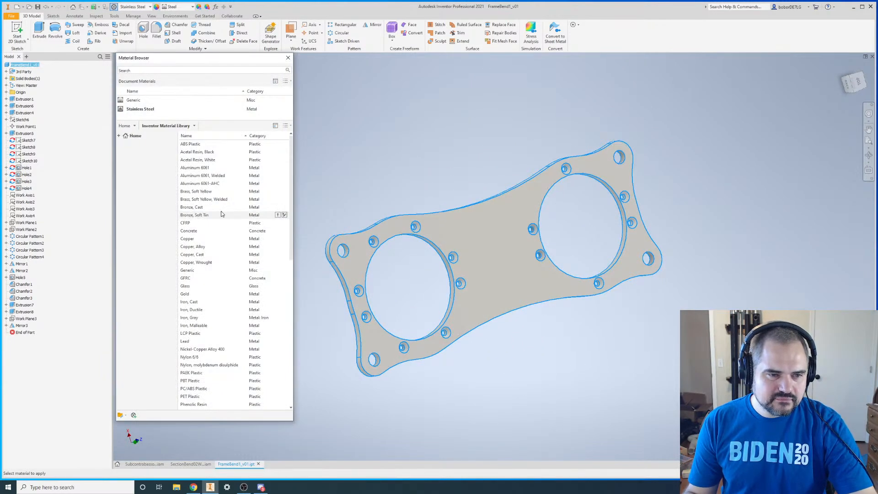
pyautogui.rightClick(140, 101)
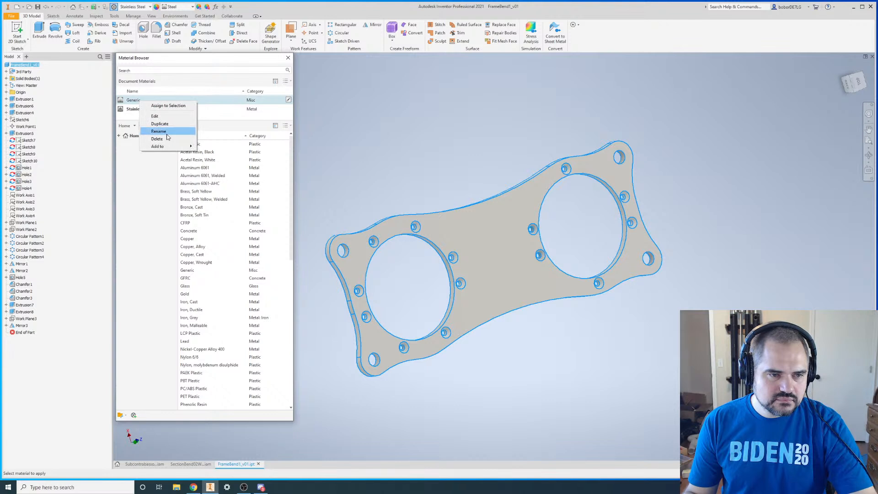
pyautogui.click(157, 139)
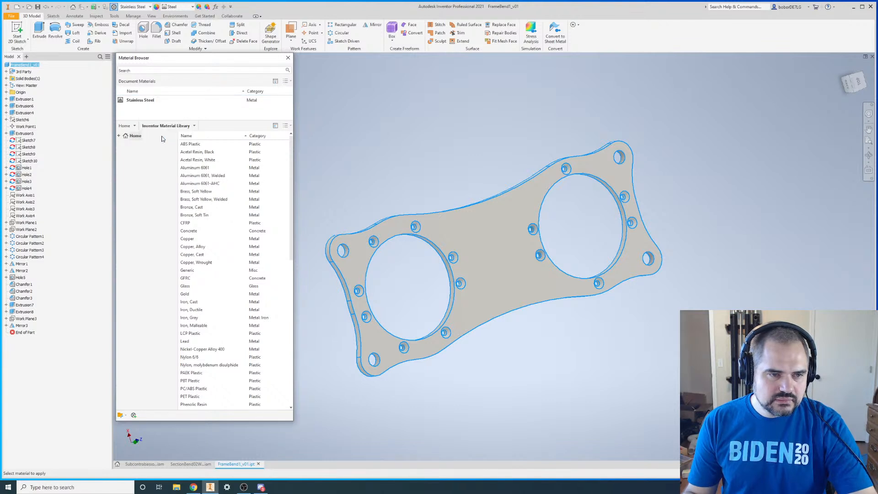
pyautogui.click(288, 58)
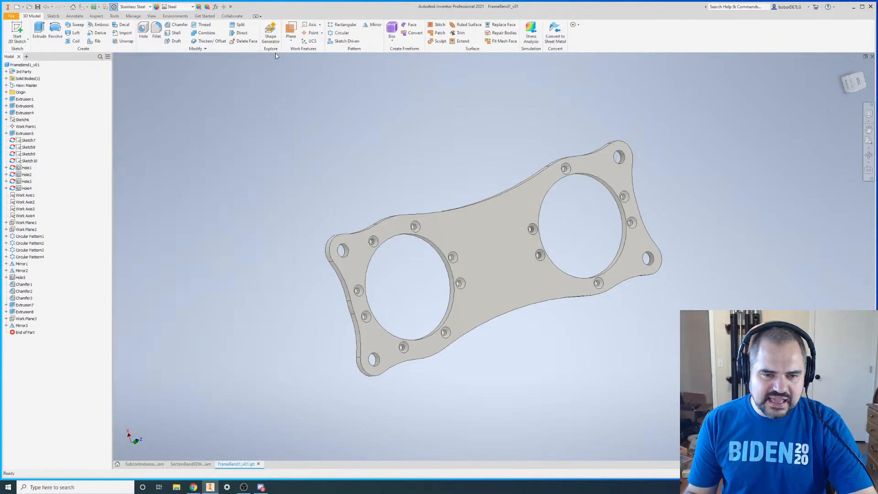
# - Clear the appearance overrides from the entire FrameBend1_v01 frame plate
pyautogui.click(209, 7)
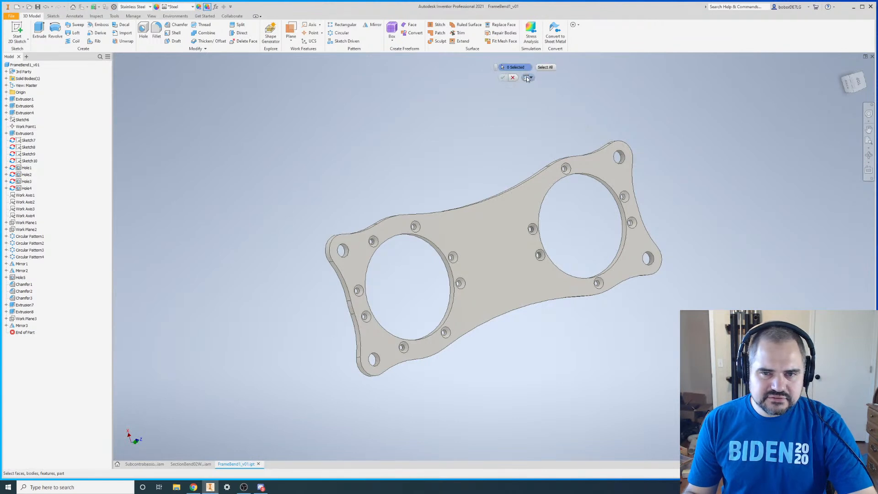
pyautogui.click(541, 70)
pyautogui.click(502, 77)
# - Fillet the outer perimeter edges of the frame plate with a 0.5 mm radius
pyautogui.press('F4')
pyautogui.moveTo(457, 256); pyautogui.dragTo(248, 126)
pyautogui.scroll(-4, 438, 378)
pyautogui.click(399, 317)
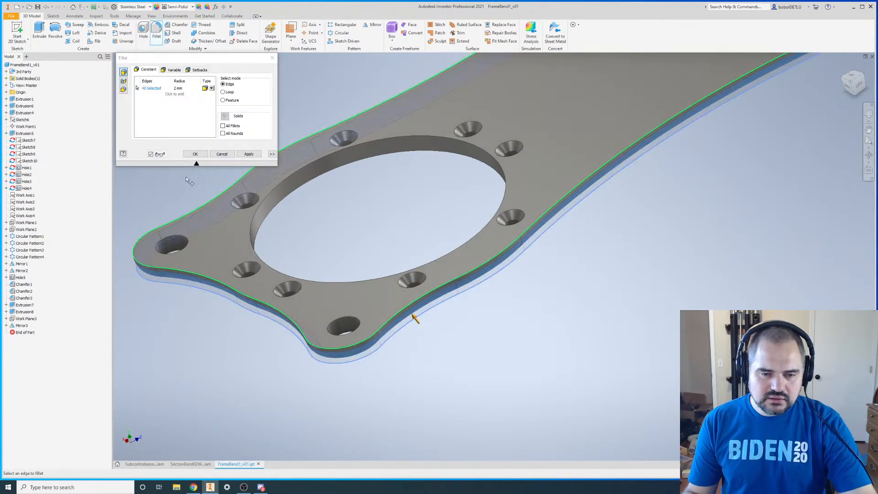
pyautogui.click(178, 88)
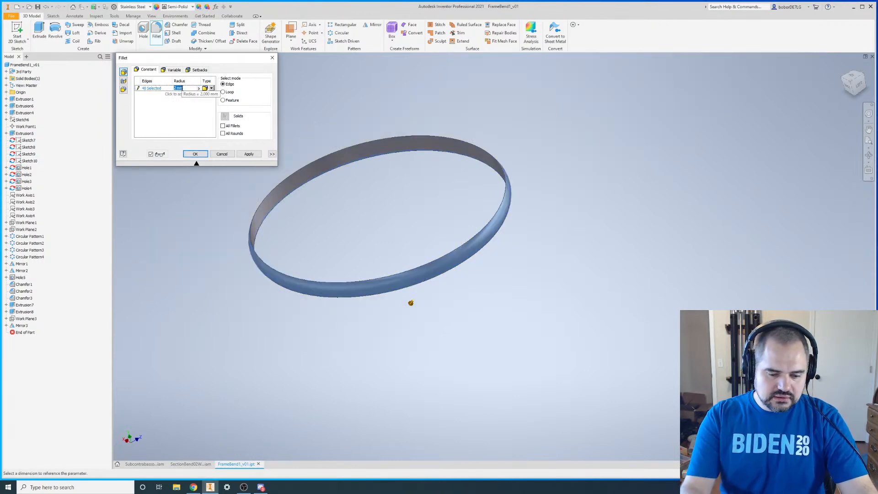
pyautogui.write('5')
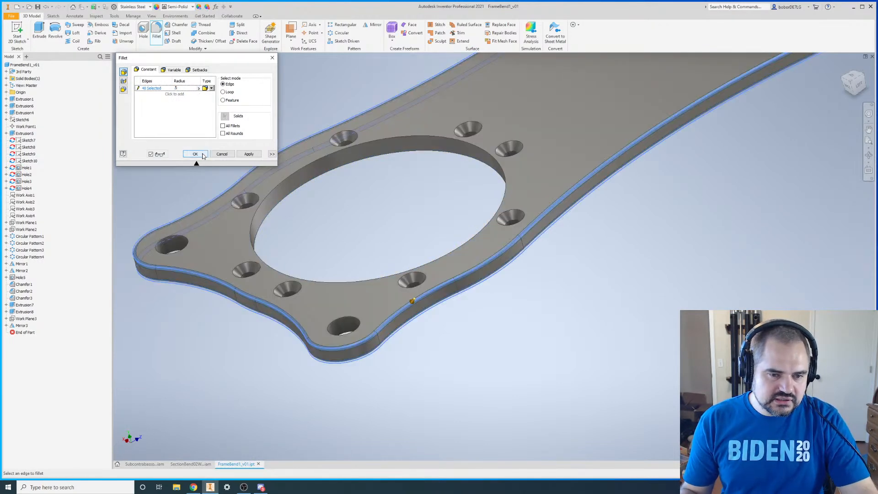
pyautogui.click(196, 154)
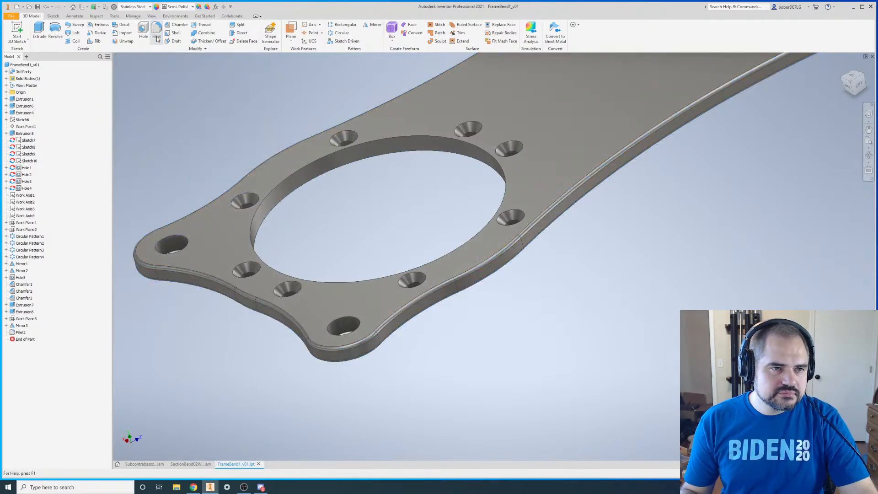
# - Chamfer the rims of the corner mounting holes at both ends of the frame plate and close the part
pyautogui.click(171, 27)
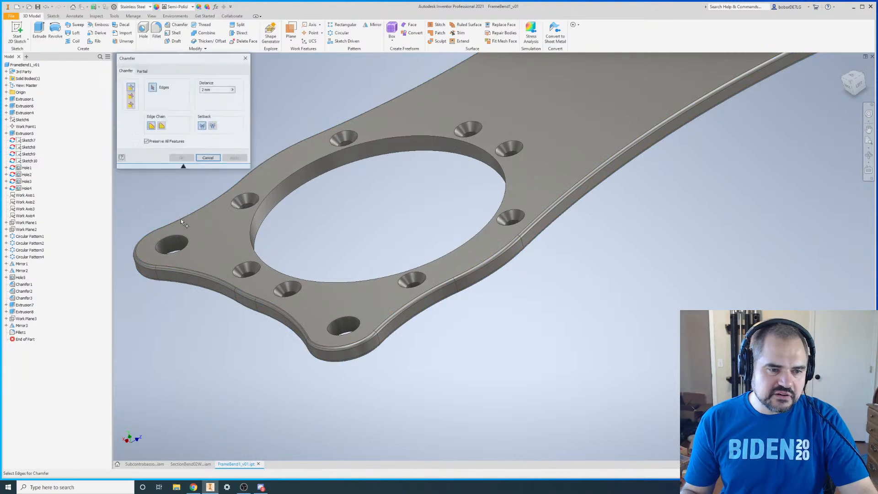
pyautogui.click(174, 251)
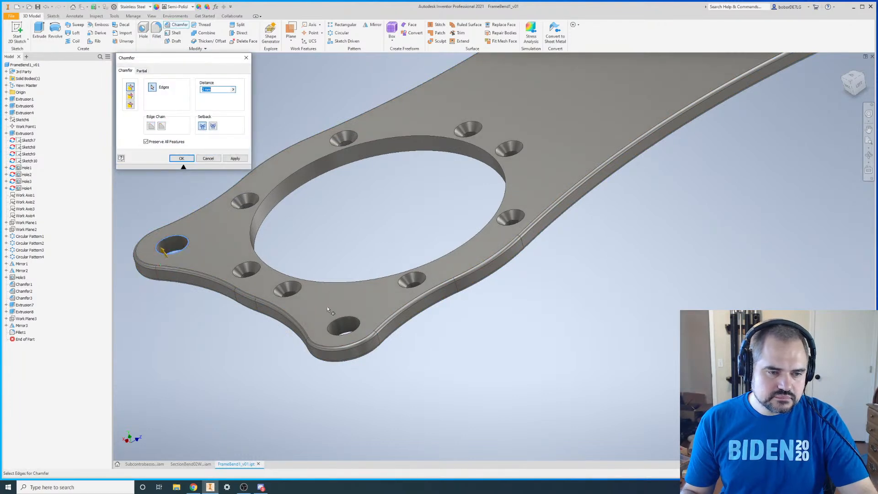
pyautogui.click(343, 327)
pyautogui.scroll(5, 347, 329)
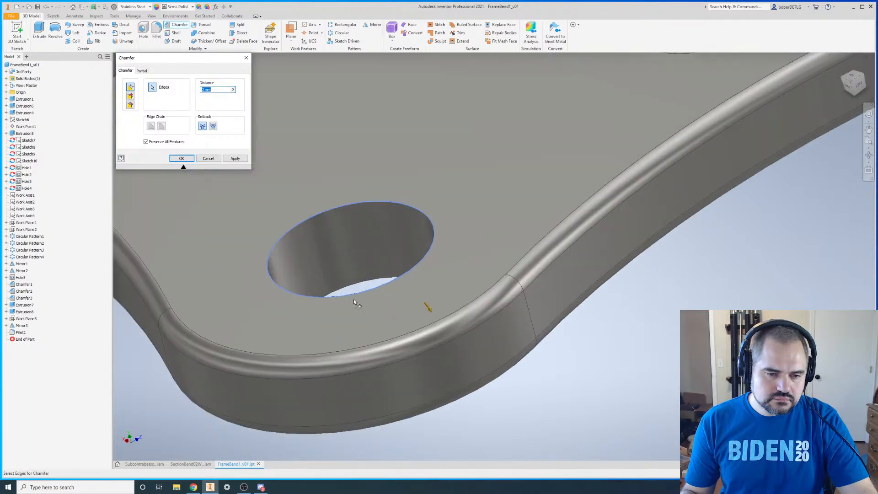
pyautogui.click(357, 282)
pyautogui.scroll(-8, 330, 319)
pyautogui.scroll(10, 475, 179)
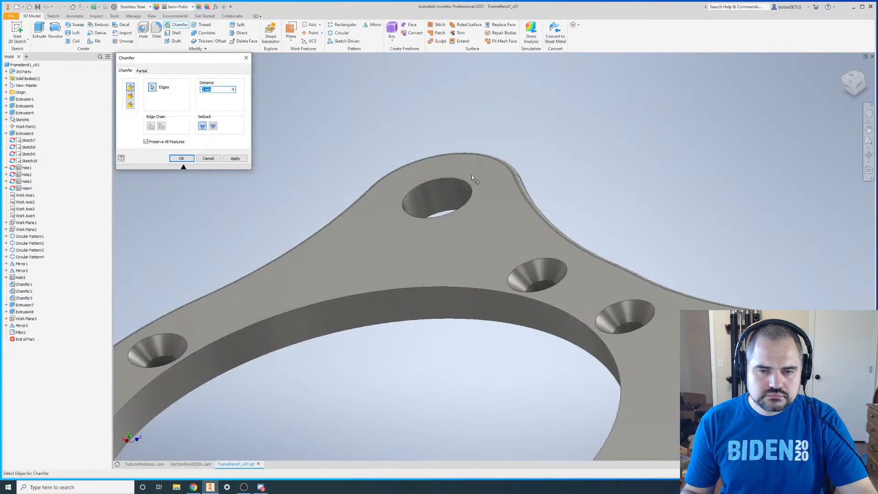
pyautogui.scroll(-5, 380, 329)
pyautogui.scroll(5, 334, 364)
pyautogui.scroll(-5, 327, 337)
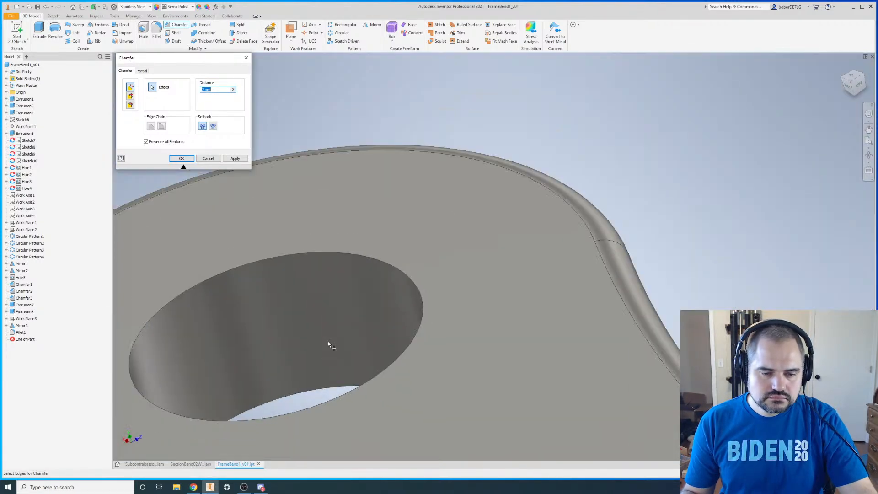
pyautogui.click(328, 228)
pyautogui.scroll(-8, 416, 147)
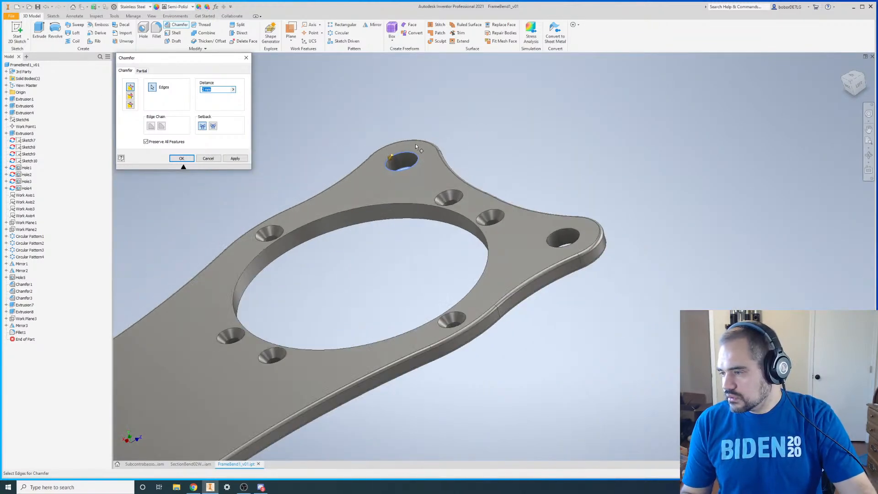
pyautogui.scroll(8, 494, 237)
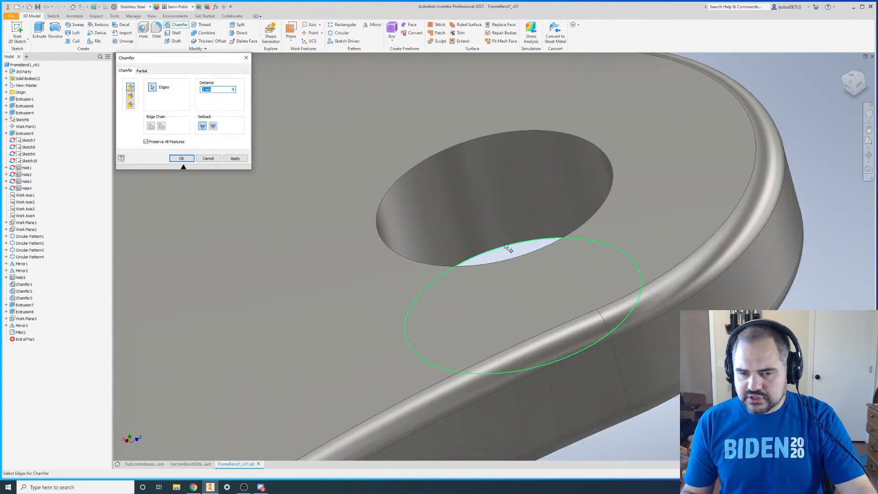
pyautogui.click(506, 244)
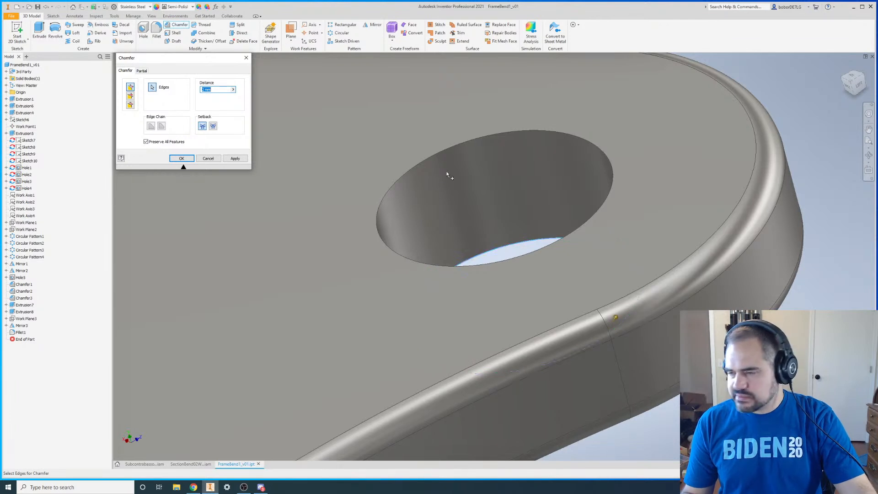
pyautogui.click(433, 153)
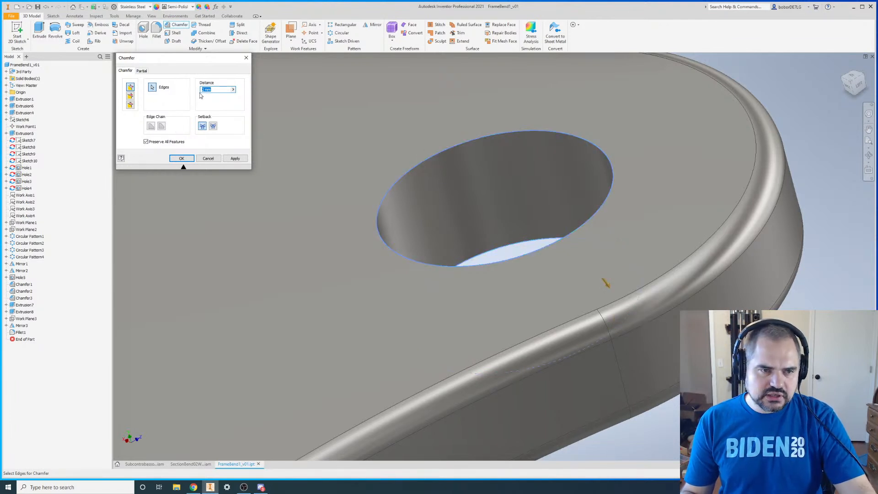
pyautogui.press('BackSpace')
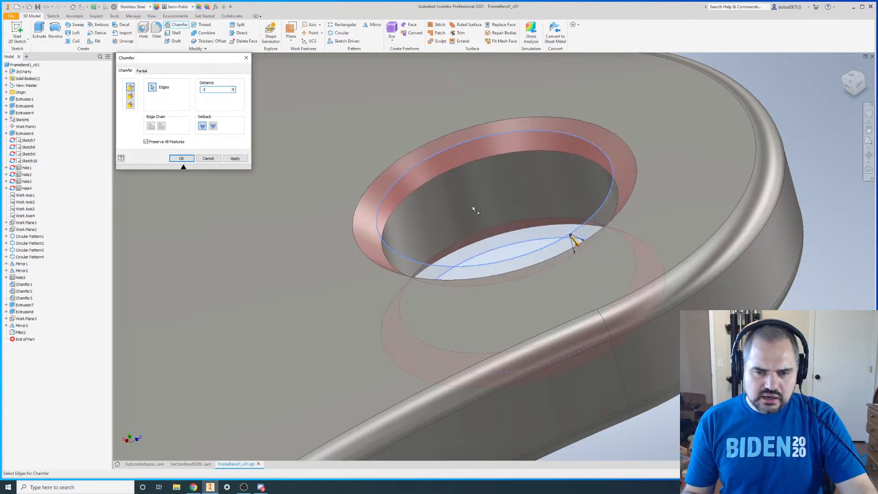
pyautogui.press('F6')
pyautogui.click(179, 158)
pyautogui.scroll(5, 254, 303)
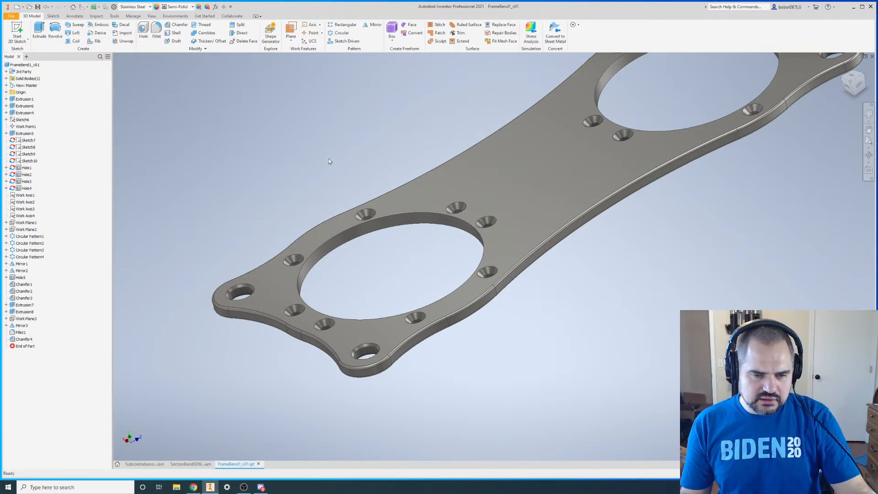
pyautogui.click(872, 57)
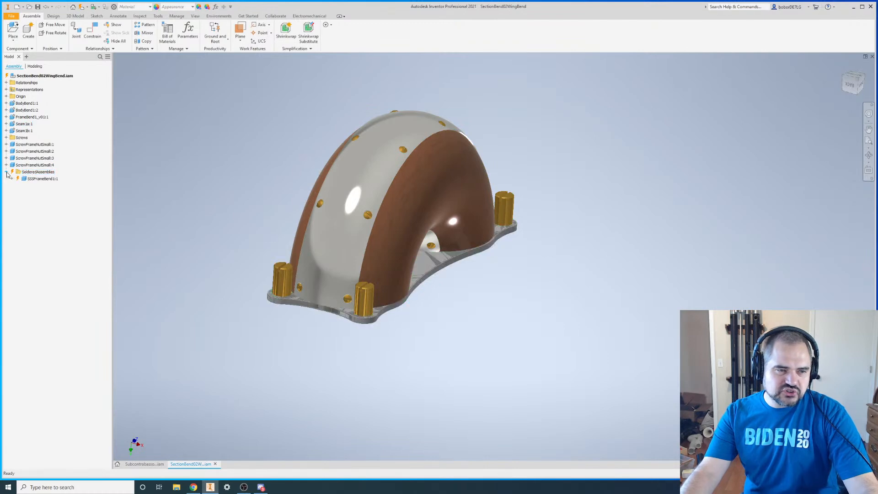
# - Delete the SSSFrameBend1 component from the wing bend assembly and remove the emptied SolderedAssemblies folder
pyautogui.rightClick(42, 178)
pyautogui.click(58, 215)
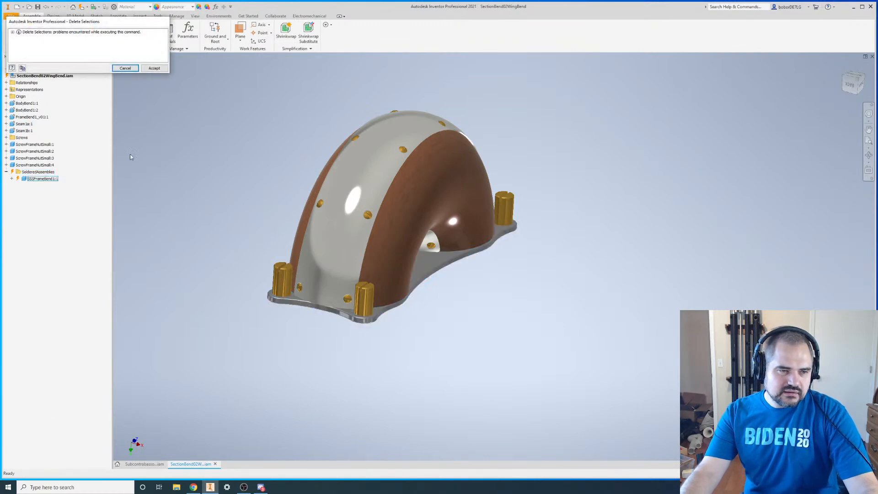
pyautogui.click(154, 69)
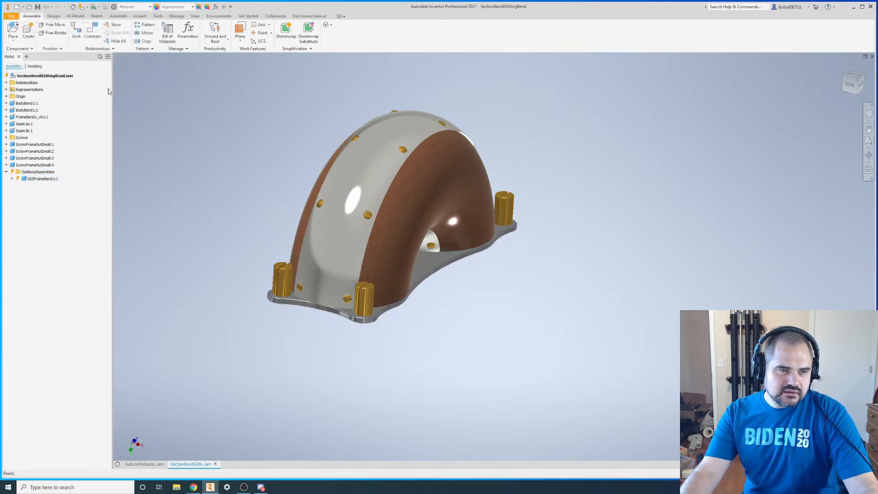
pyautogui.rightClick(33, 173)
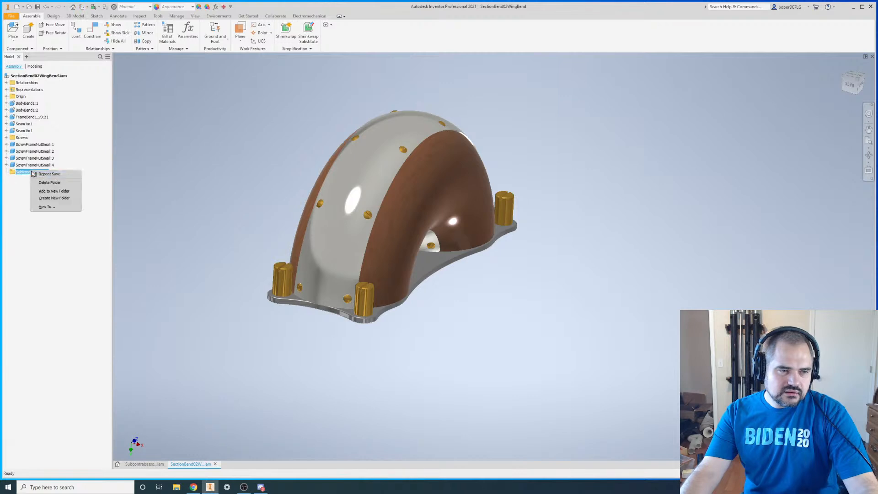
pyautogui.click(55, 183)
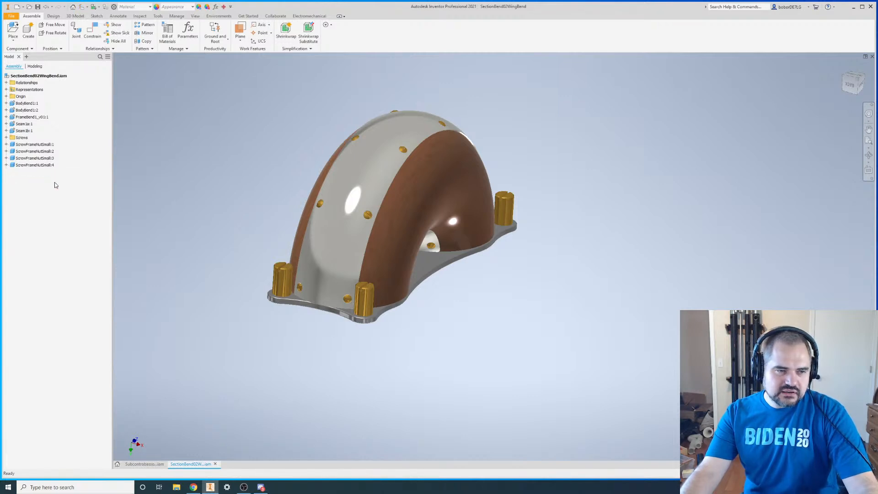
# - Examine the wing bend's frame plate, nuts and screws from a lower angle and at different distances
pyautogui.click(397, 311)
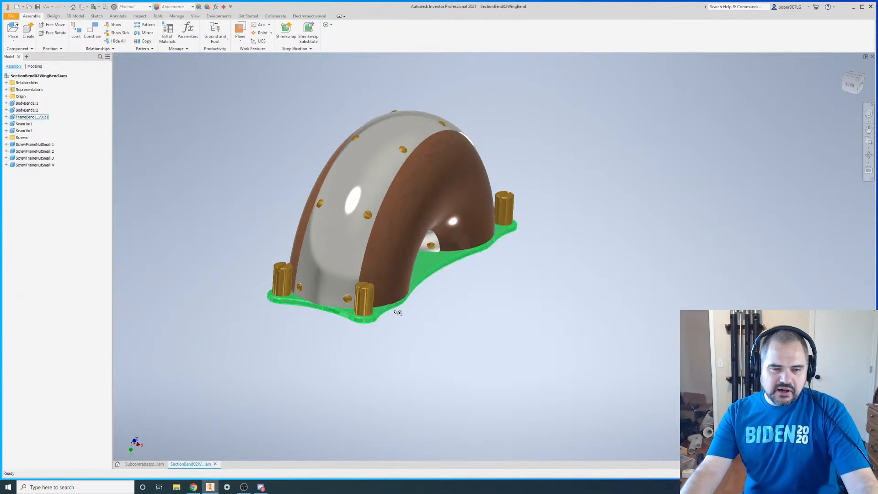
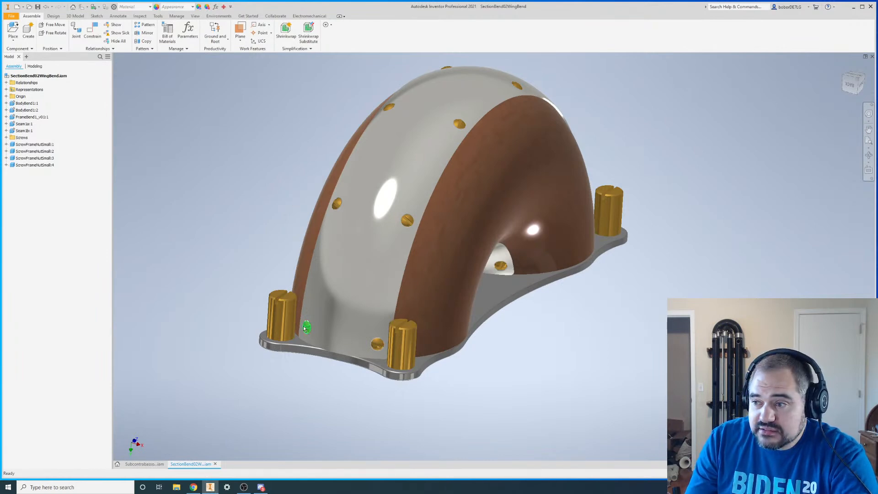
pyautogui.moveTo(305, 329)
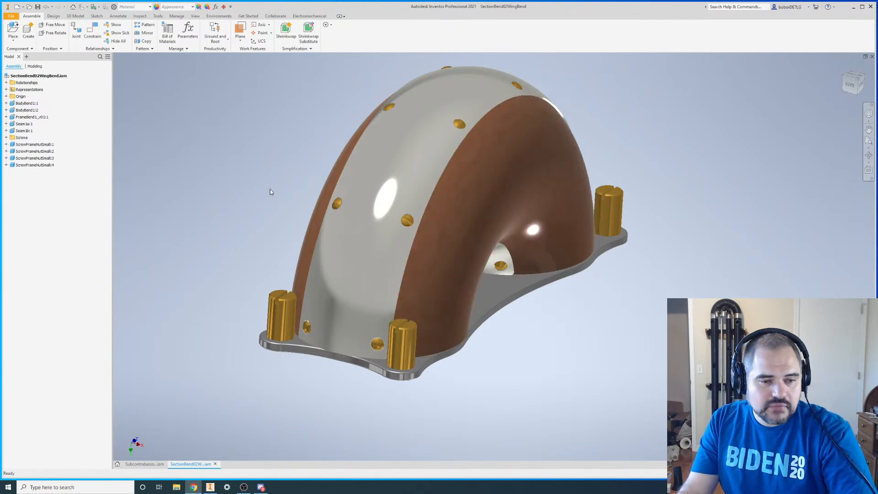
pyautogui.scroll(-3, 270, 189)
pyautogui.scroll(2, 286, 198)
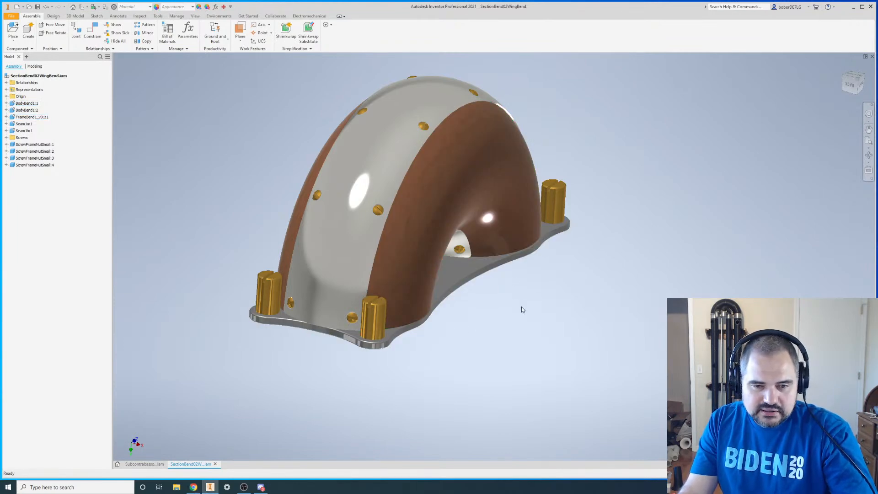
pyautogui.press('F4')
pyautogui.keyDown('shift'); pyautogui.moveTo(529, 304); pyautogui.dragTo(503, 298, button='middle'); pyautogui.keyUp('shift')
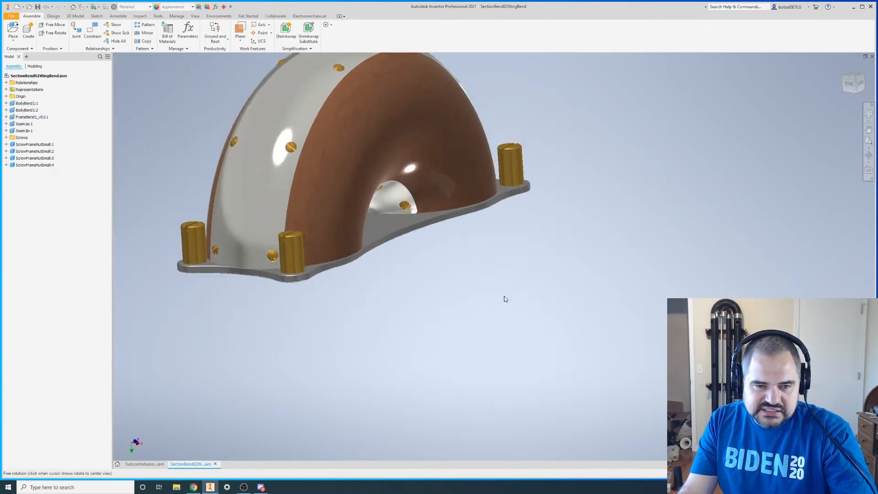
pyautogui.scroll(-3, 504, 298)
pyautogui.scroll(5, 409, 269)
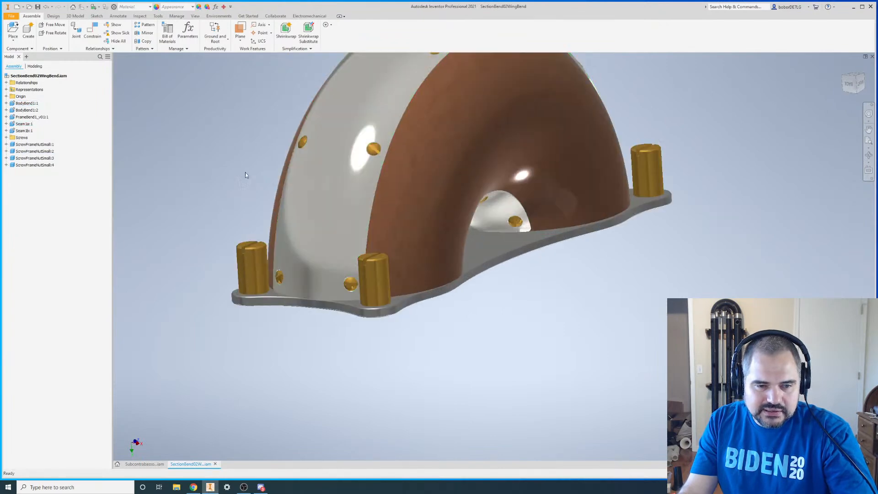
pyautogui.scroll(-4, 256, 169)
pyautogui.scroll(4, 275, 184)
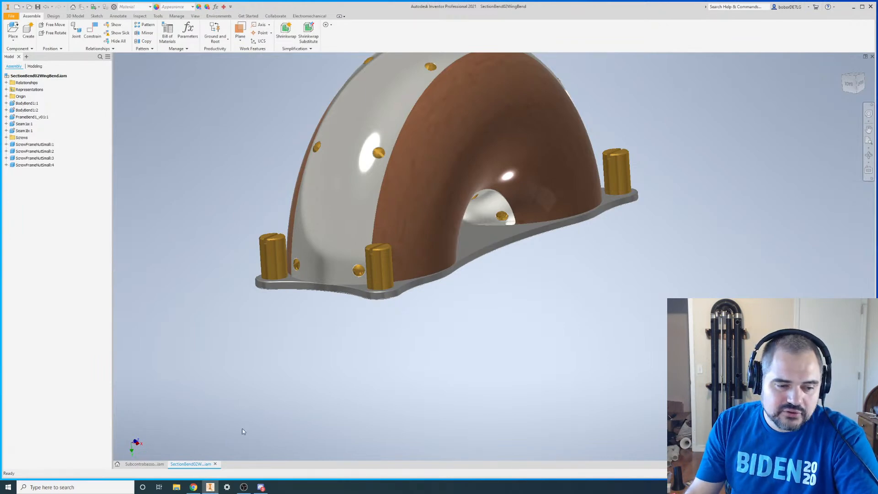
# - Switch to the full subcontrabassoon assembly and open its Section01Wing subassembly
pyautogui.click(137, 464)
pyautogui.scroll(3, 382, 200)
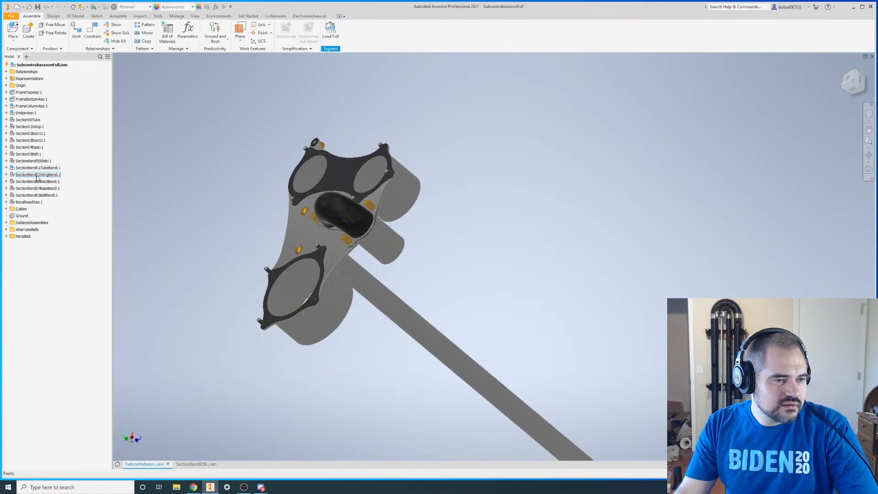
pyautogui.rightClick(31, 127)
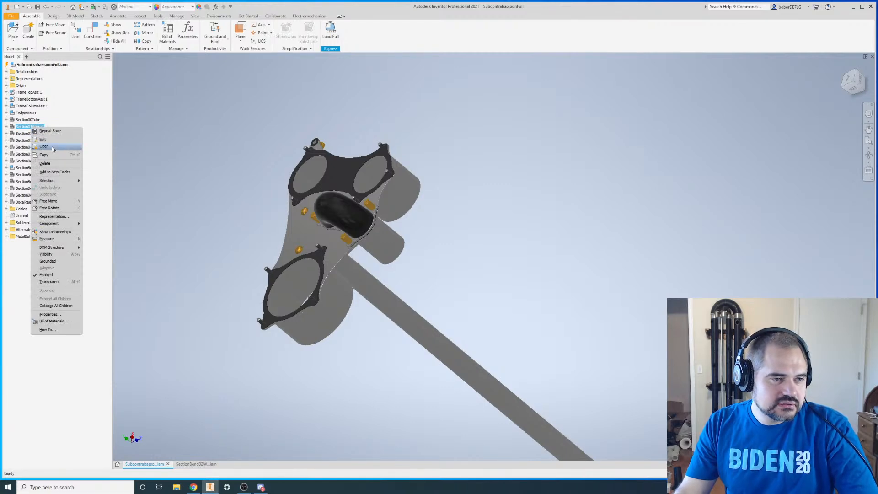
pyautogui.click(44, 146)
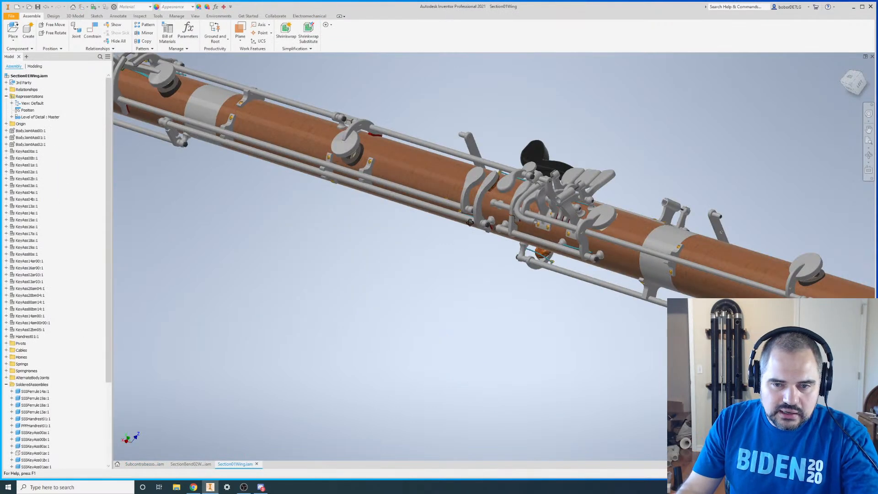
# - Examine the wing section's keys, ferrules and body joints from the side, close up and as a whole
pyautogui.keyDown('shift'); pyautogui.moveTo(494, 292); pyautogui.dragTo(655, 234, button='middle'); pyautogui.keyUp('shift')
pyautogui.scroll(3, 655, 233)
pyautogui.scroll(-4, 461, 327)
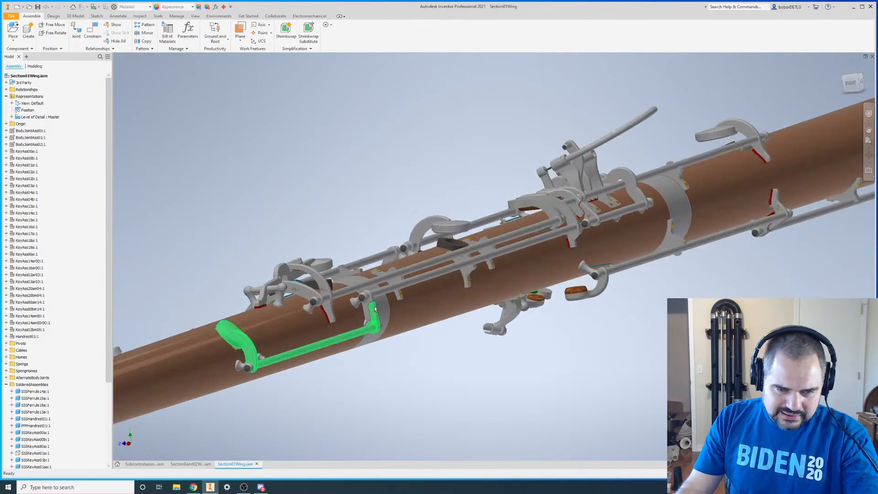
pyautogui.scroll(-1, 368, 316)
pyautogui.scroll(-4, 361, 320)
pyautogui.scroll(-2, 361, 320)
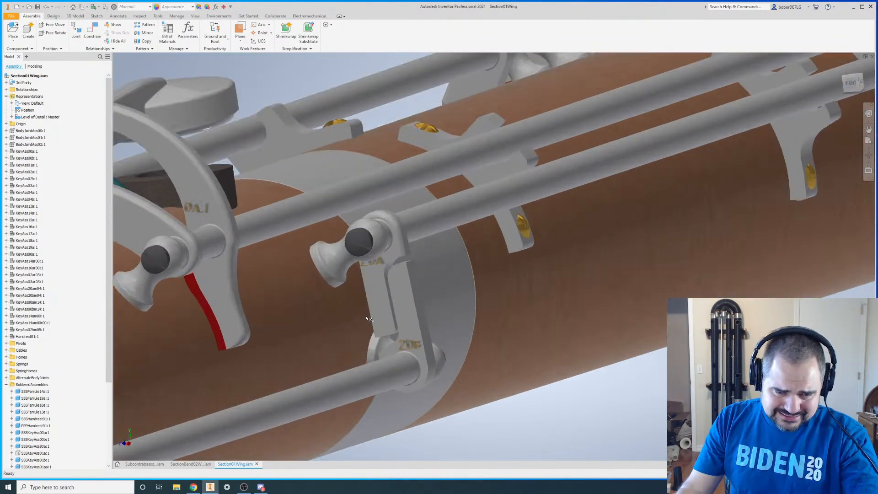
pyautogui.scroll(4, 302, 309)
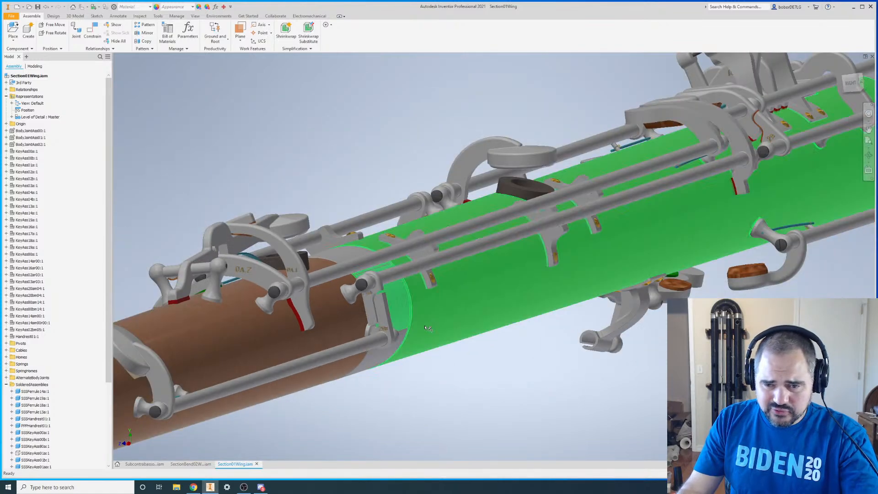
pyautogui.scroll(4, 302, 310)
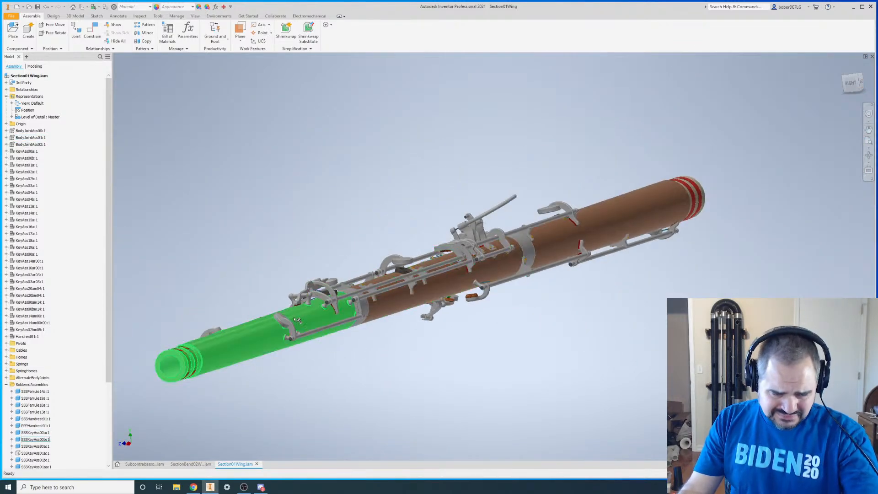
# - Return to the full subcontrabassoon assembly and open its Section02Boot1 subassembly
pyautogui.click(190, 464)
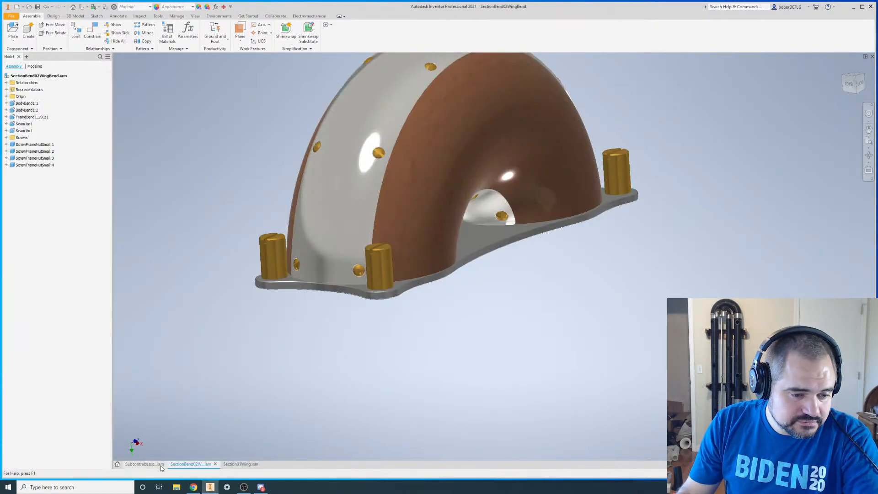
pyautogui.click(141, 464)
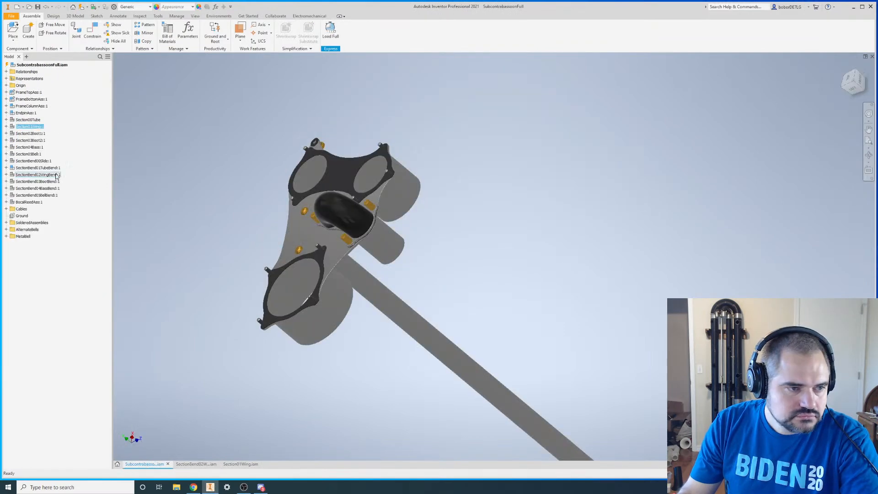
pyautogui.rightClick(29, 134)
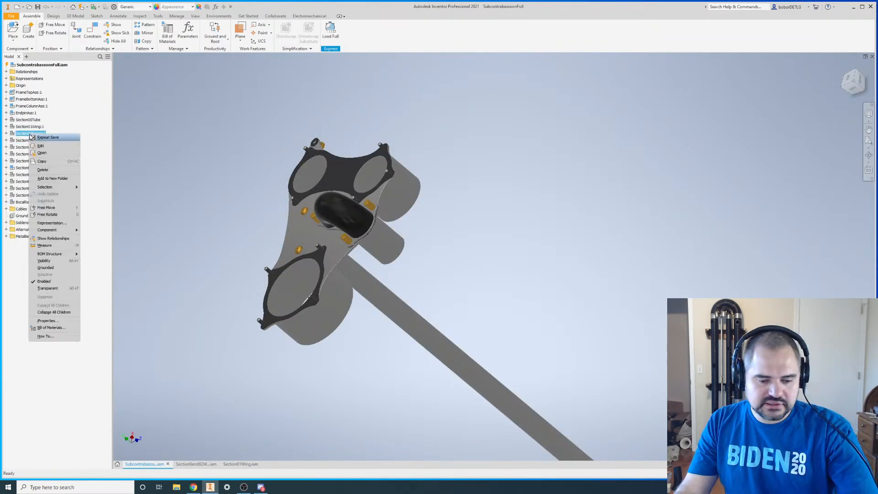
pyautogui.click(42, 153)
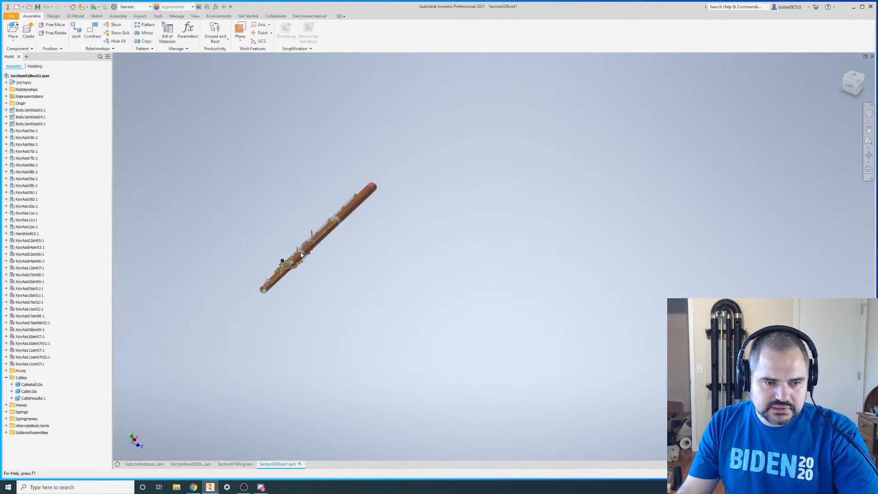
# - Examine the boot section's touch keys close up, focusing on the KeyAss10a linkage and the neighbouring 11c.1 linkage
pyautogui.scroll(5, 237, 309)
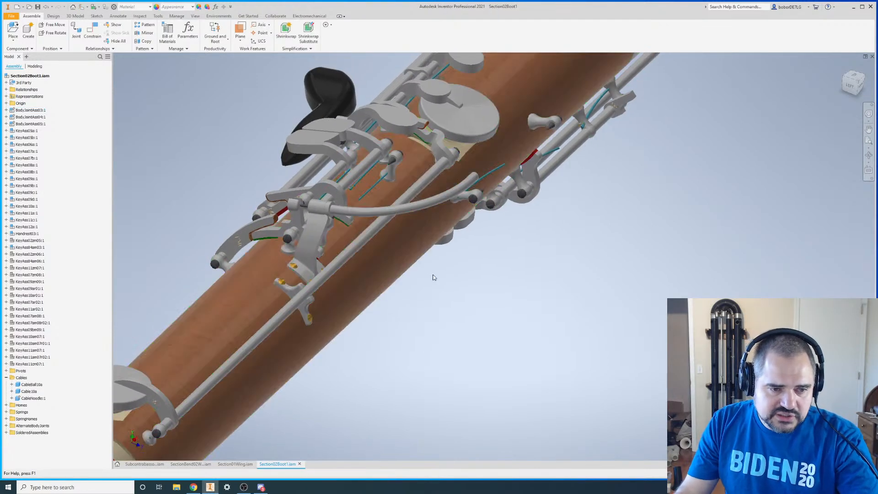
pyautogui.keyDown('shift'); pyautogui.moveTo(465, 276); pyautogui.dragTo(515, 279, button='middle'); pyautogui.keyUp('shift')
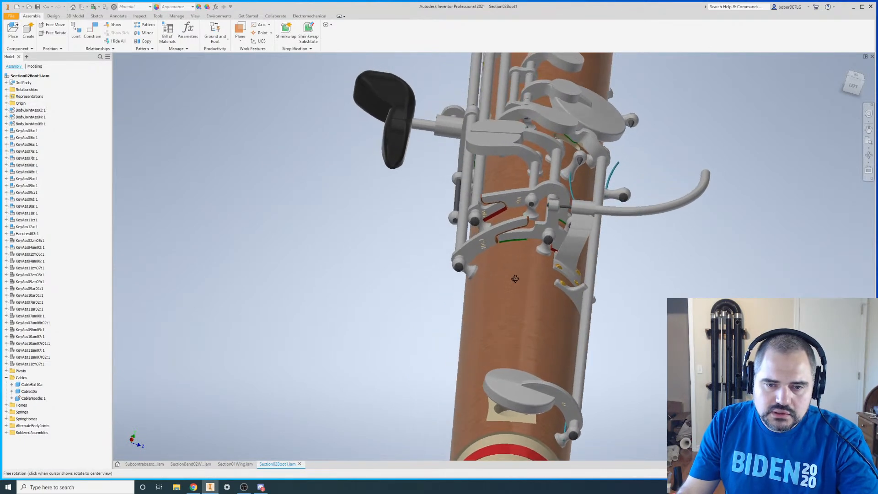
pyautogui.scroll(10, 509, 240)
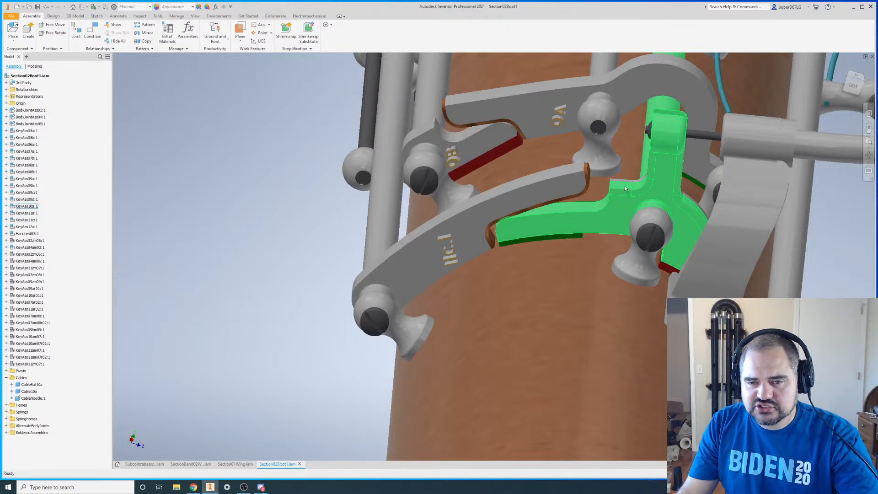
pyautogui.click(545, 229)
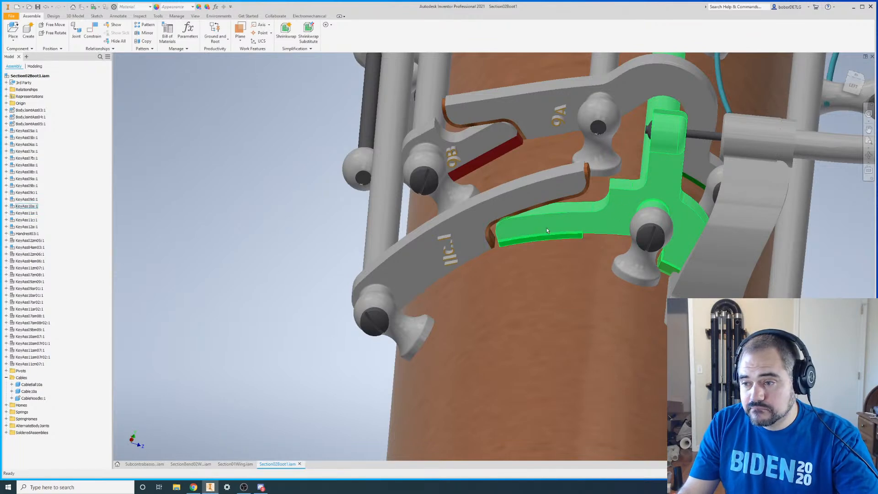
pyautogui.moveTo(557, 239)
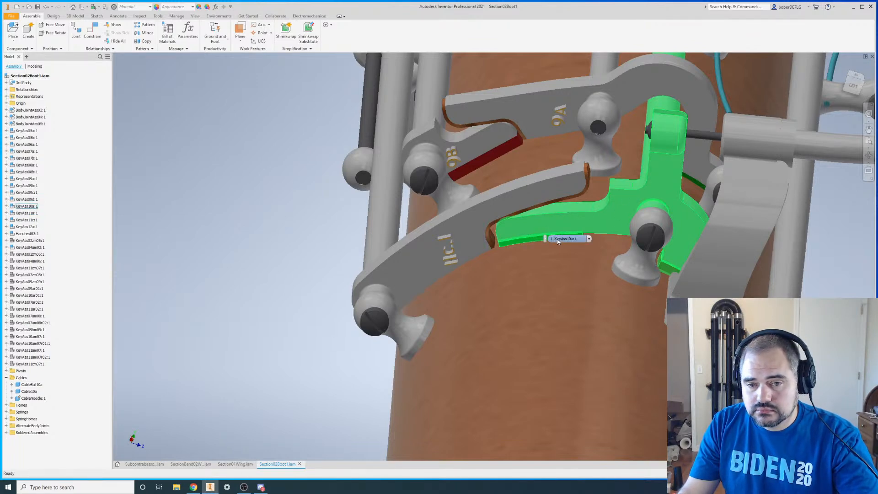
pyautogui.scroll(-2, 556, 239)
pyautogui.scroll(2, 557, 239)
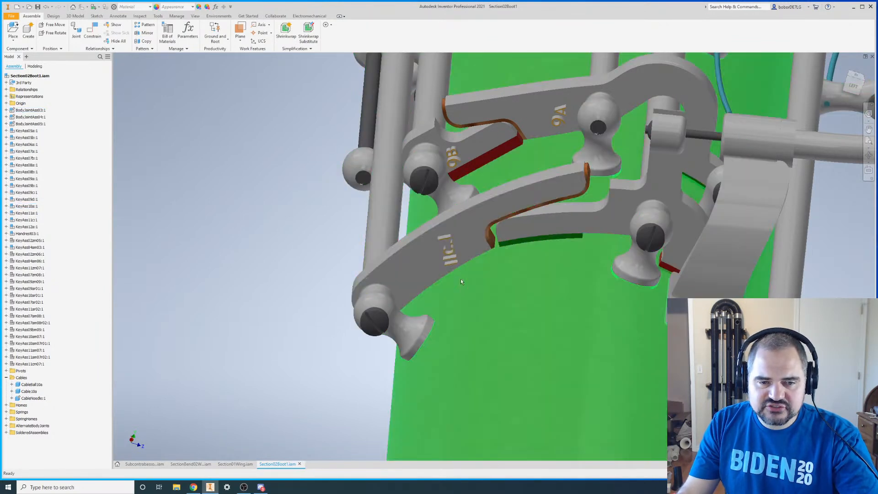
pyautogui.scroll(2, 520, 240)
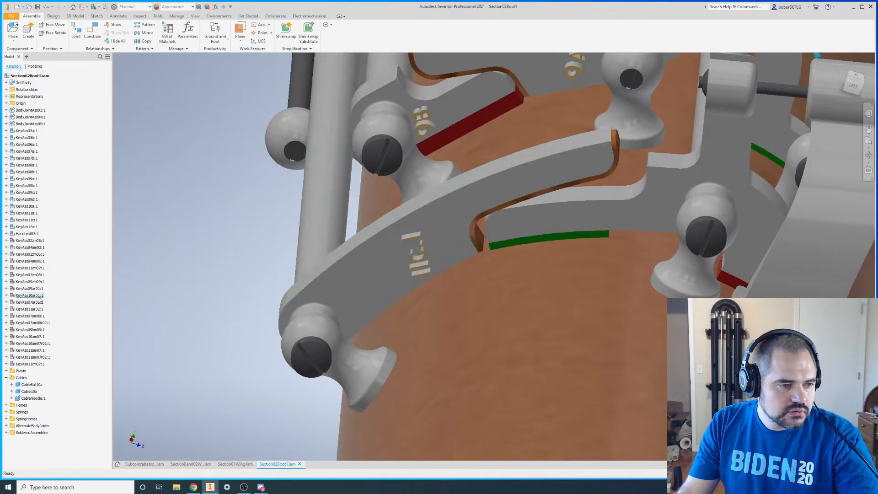
# - Set the multiplier in KeyAss10a's Angle:20 constraint to 1 so the key swings to its depressed position
pyautogui.click(27, 207)
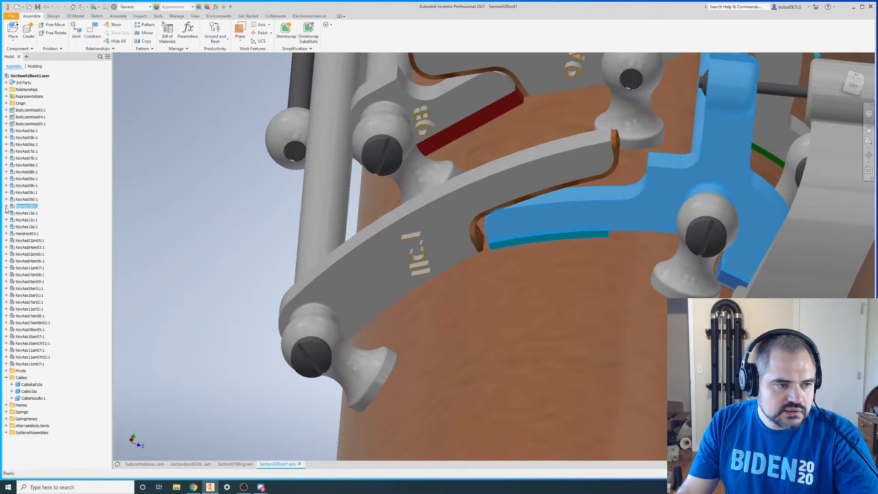
pyautogui.click(6, 206)
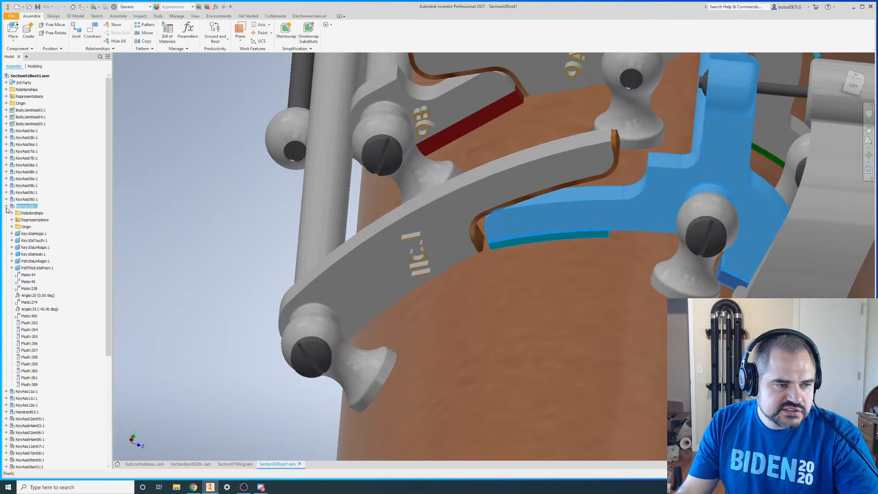
pyautogui.click(46, 295)
pyautogui.click(87, 296)
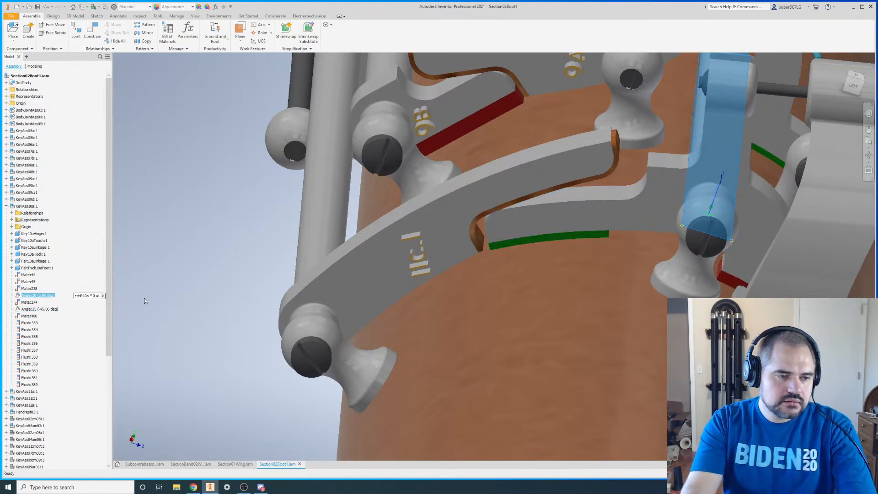
pyautogui.press('BackSpace')
pyautogui.write('1')
pyautogui.press('Return')
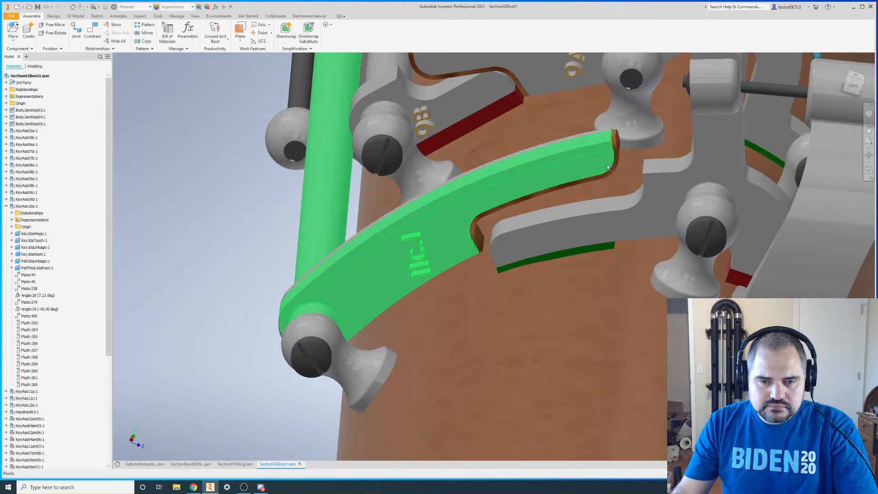
# - Set the multiplier in KeyAss11c's Angle:21 constraint to 1 so its linkage swings down against KeyAss10a
pyautogui.scroll(-1, 34, 210)
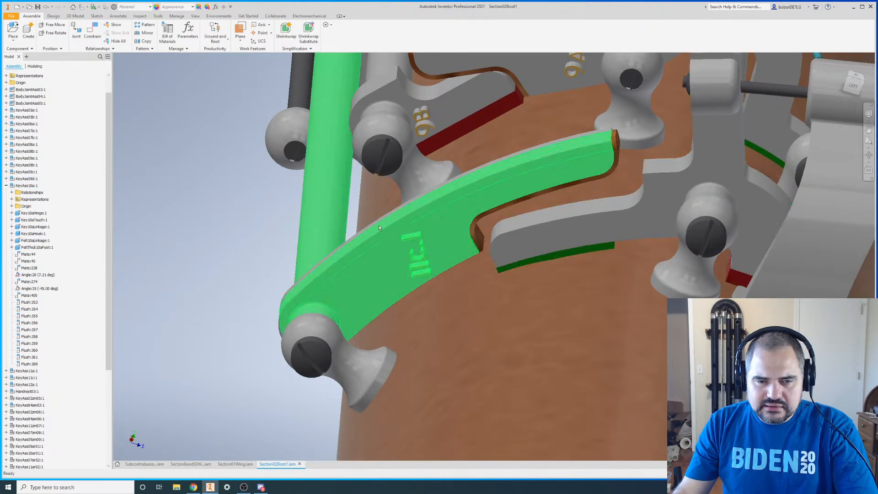
pyautogui.scroll(-2, 36, 324)
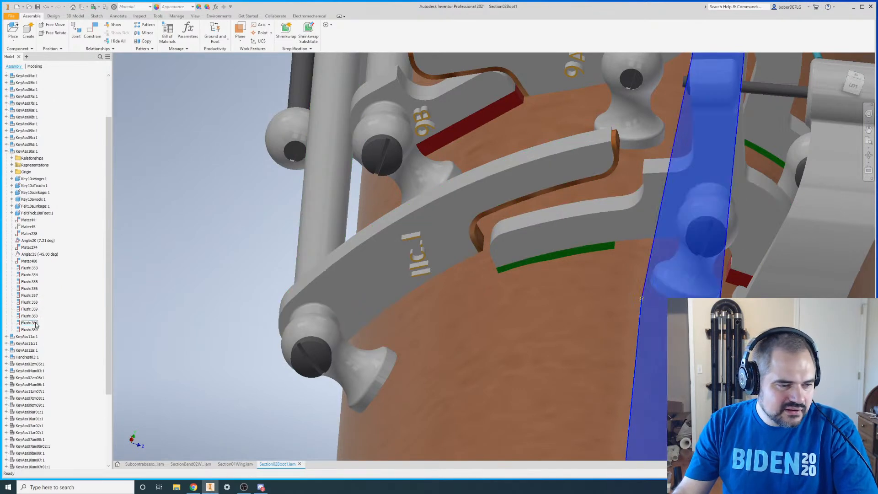
pyautogui.scroll(-5, 35, 324)
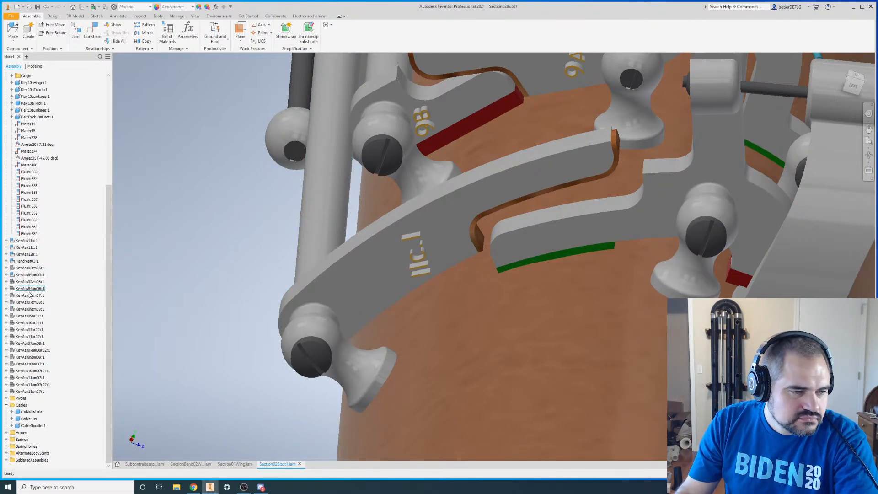
pyautogui.scroll(3, 30, 294)
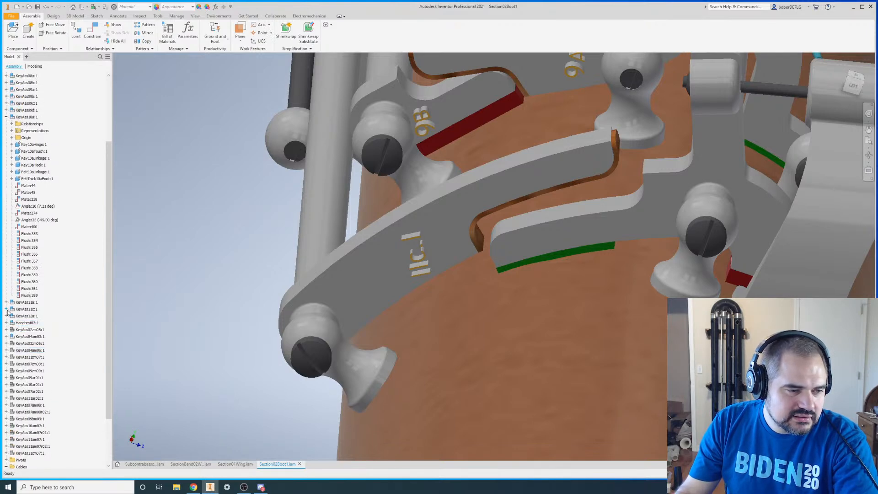
pyautogui.click(6, 309)
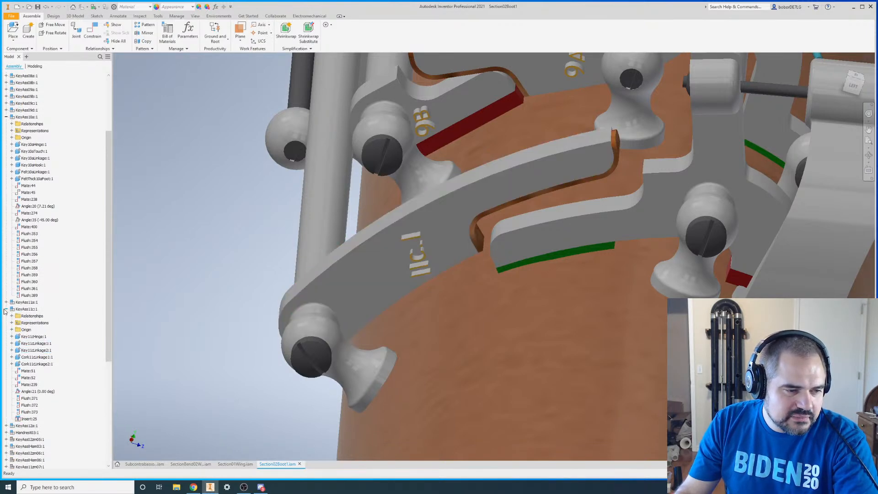
pyautogui.click(38, 391)
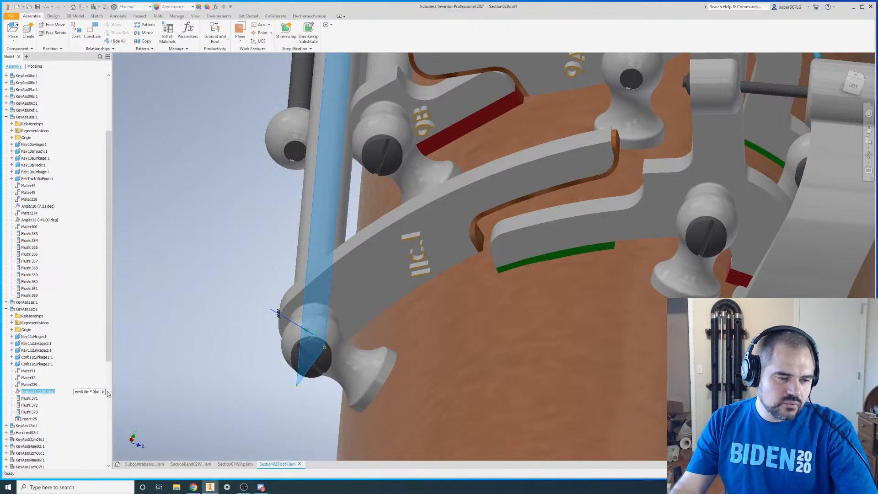
pyautogui.press('BackSpace')
pyautogui.write('1')
pyautogui.press('Return')
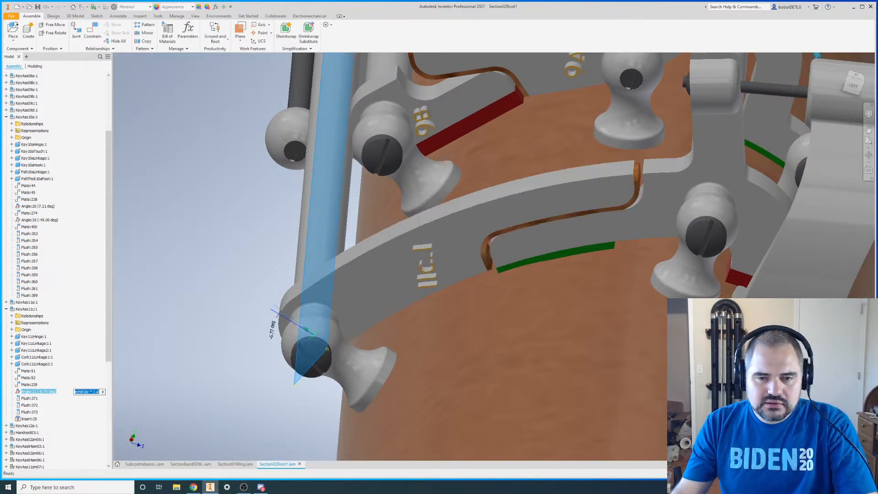
pyautogui.click(210, 285)
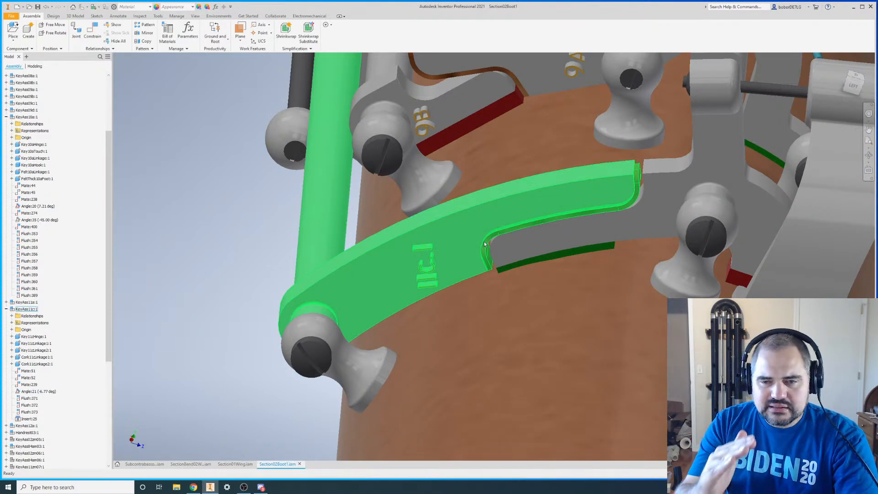
pyautogui.moveTo(495, 255)
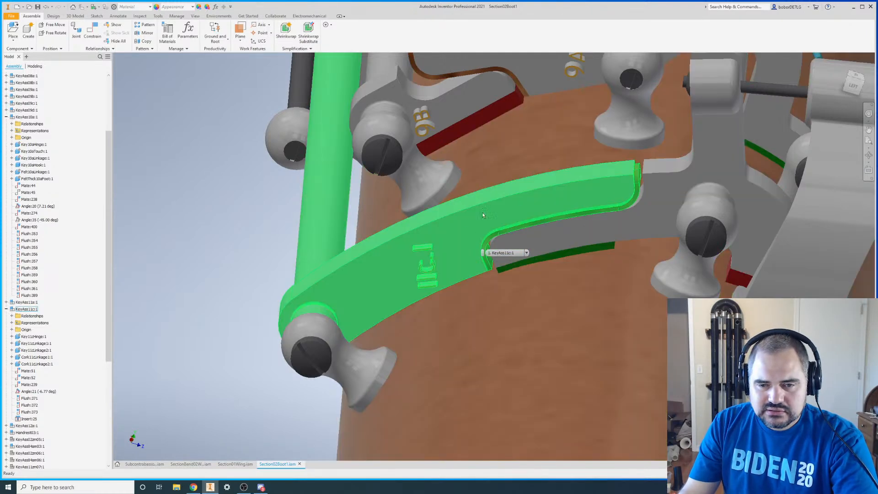
# - Set the multiplier in KeyAss11c's Angle:21 constraint back to 0
pyautogui.click(51, 391)
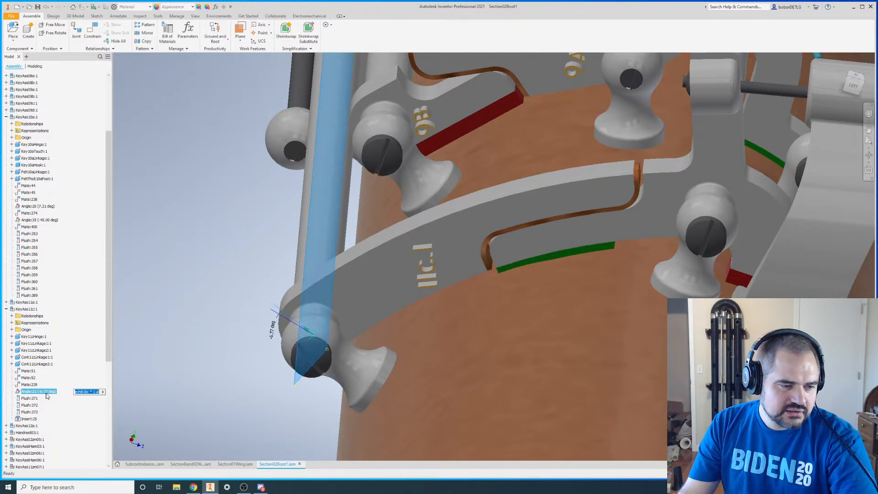
pyautogui.press('BackSpace')
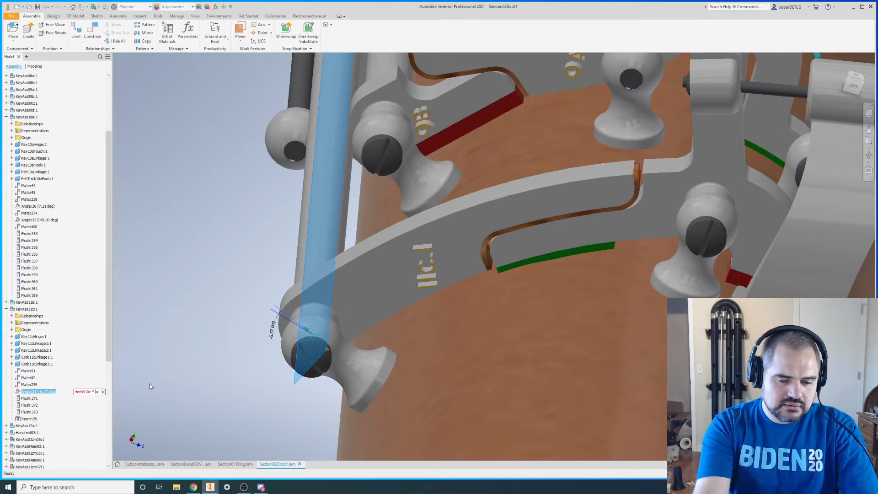
pyautogui.write('0')
pyautogui.press('Return')
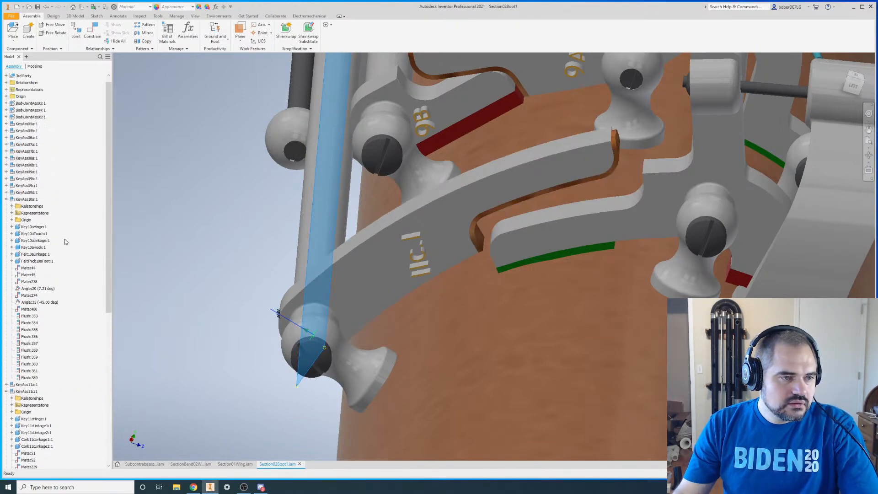
# - Set the multiplier in KeyAss10a's Angle:20 constraint back to 0
pyautogui.scroll(4, 65, 242)
pyautogui.click(49, 296)
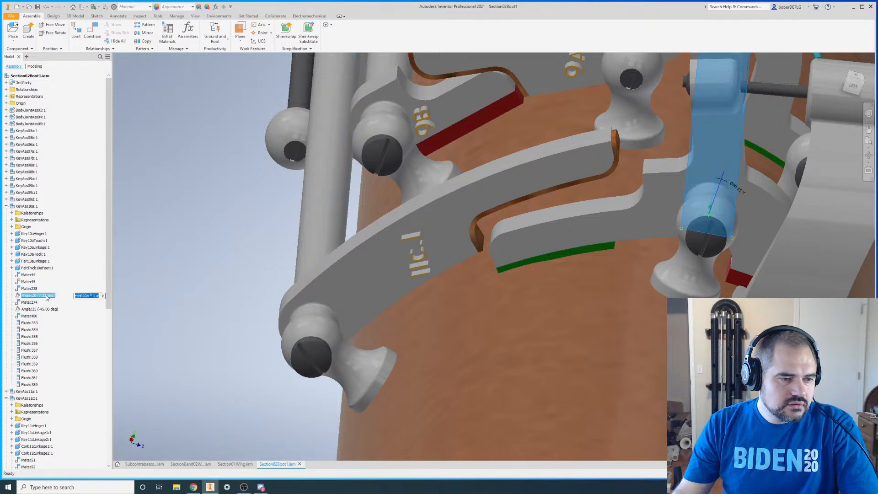
pyautogui.press('BackSpace')
pyautogui.write('0')
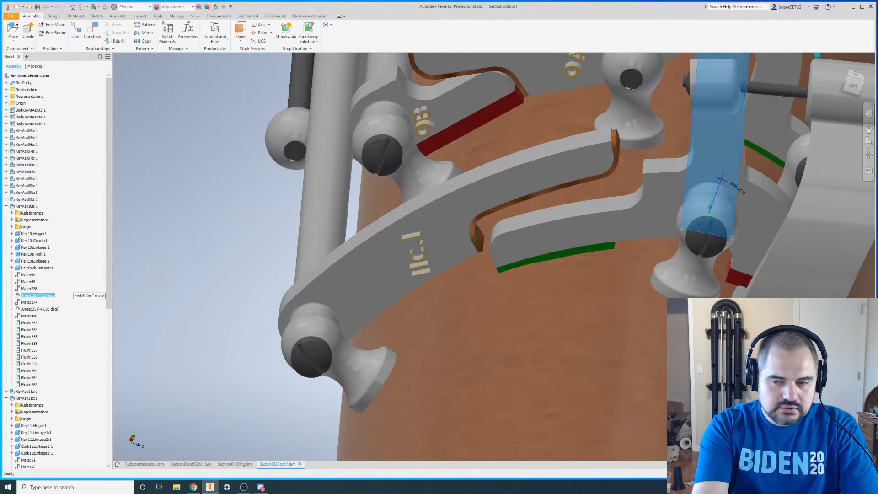
pyautogui.press('Return')
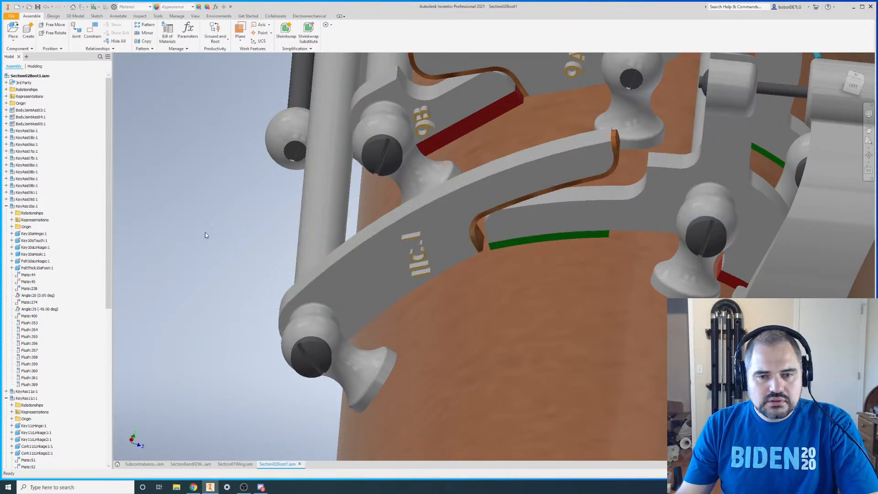
# - Examine the gap between the KeyAss10a and KeyAss11c linkages close up and along the bore from the Left view
pyautogui.scroll(4, 490, 228)
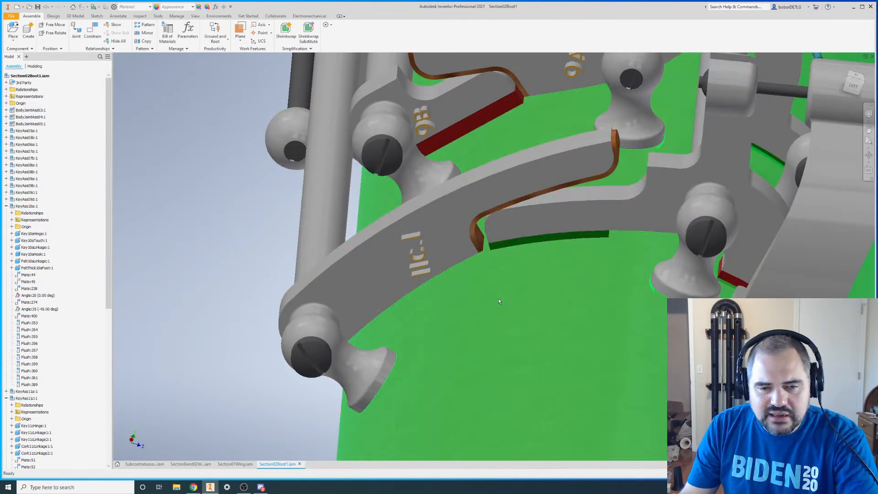
pyautogui.scroll(5, 473, 147)
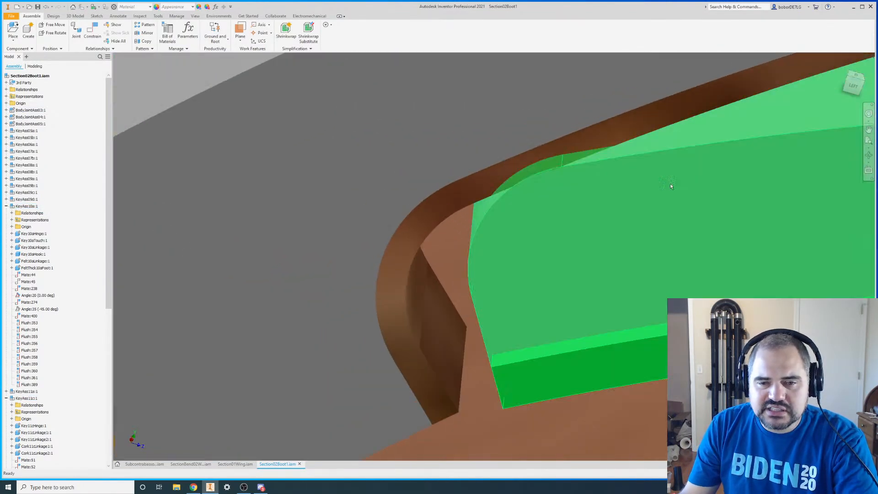
pyautogui.click(861, 85)
pyautogui.scroll(8, 482, 252)
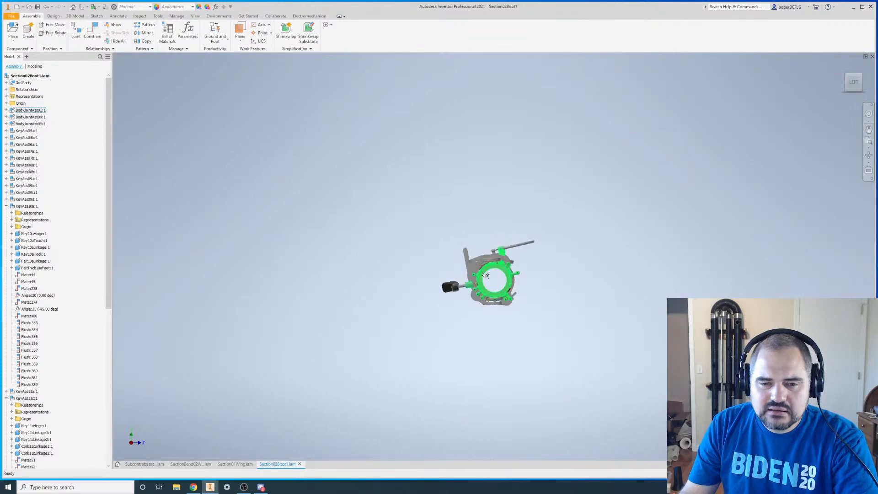
pyautogui.scroll(2, 482, 252)
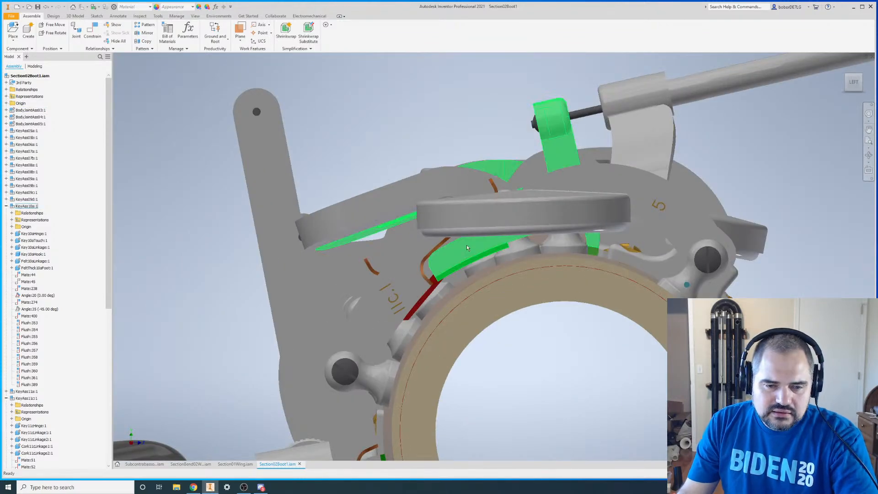
# - Set the boot assembly's visual style to Shaded with Edges
pyautogui.click(197, 16)
pyautogui.click(133, 36)
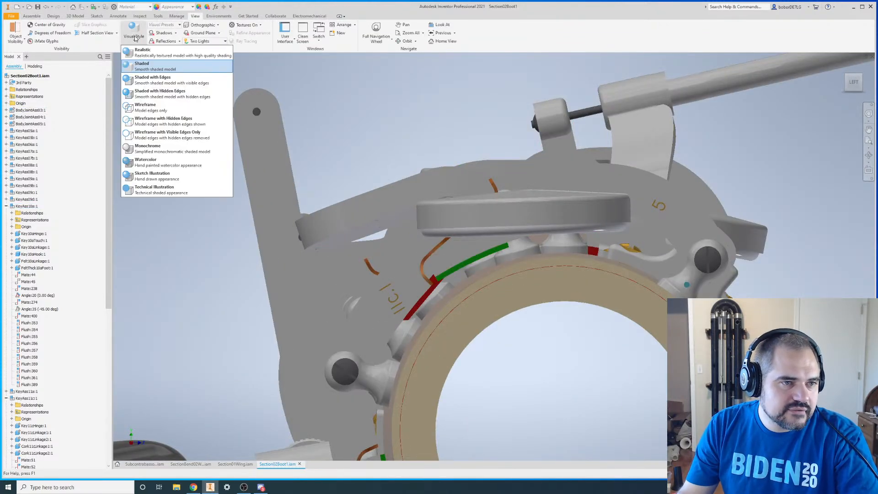
pyautogui.click(150, 86)
# - Examine close up where KeyAss10a's rounded linkage end meets the cork-lined curve of KeyAss11c's linkage
pyautogui.press('F4')
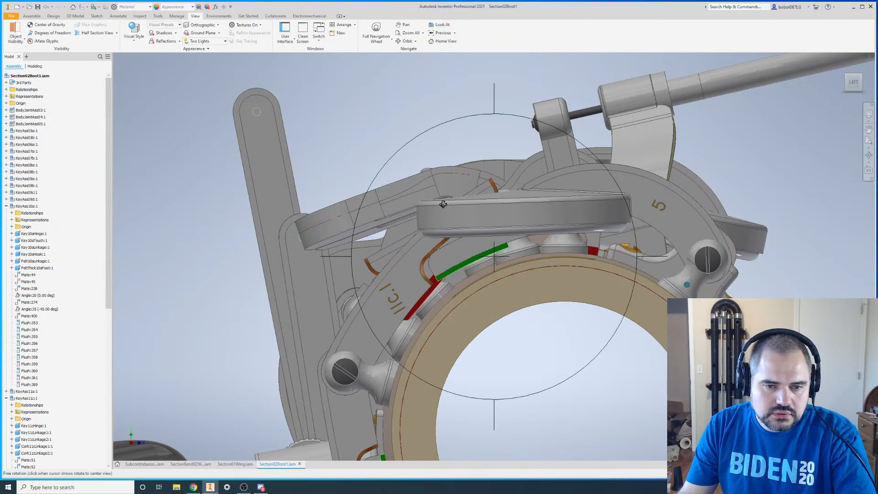
pyautogui.moveTo(443, 203); pyautogui.dragTo(449, 200)
pyautogui.scroll(-3, 347, 160)
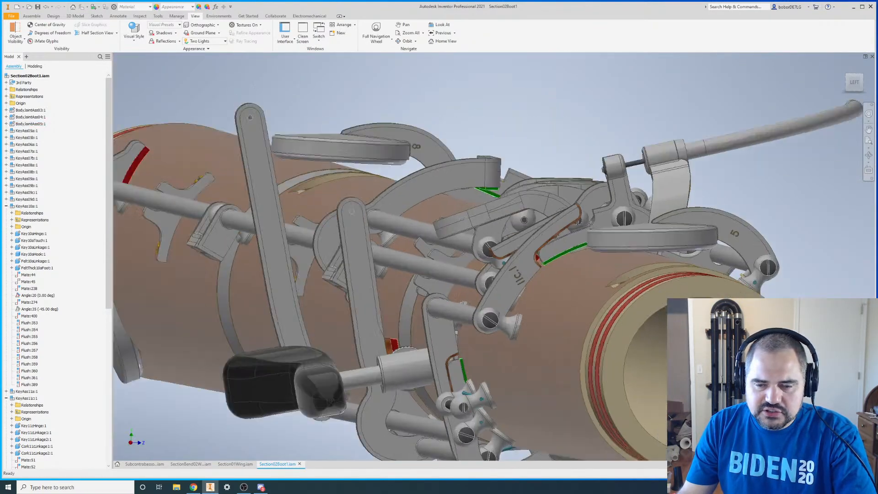
pyautogui.scroll(4, 640, 292)
pyautogui.scroll(5, 370, 144)
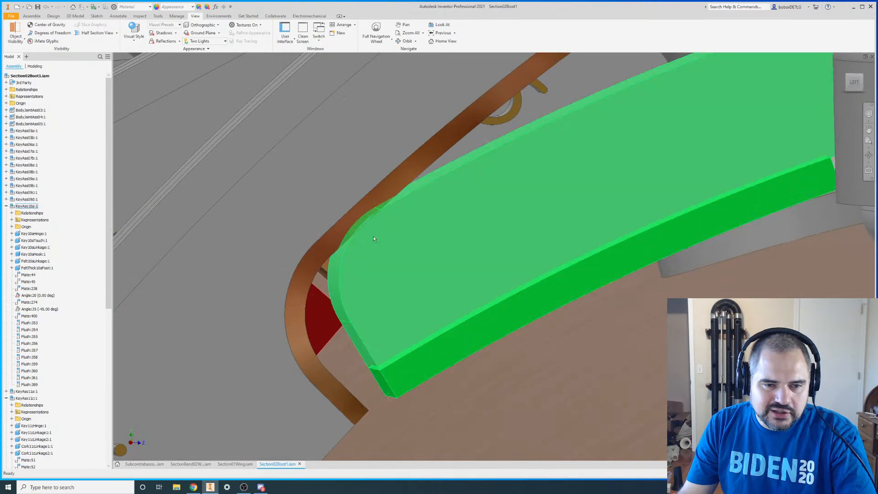
pyautogui.scroll(4, 363, 203)
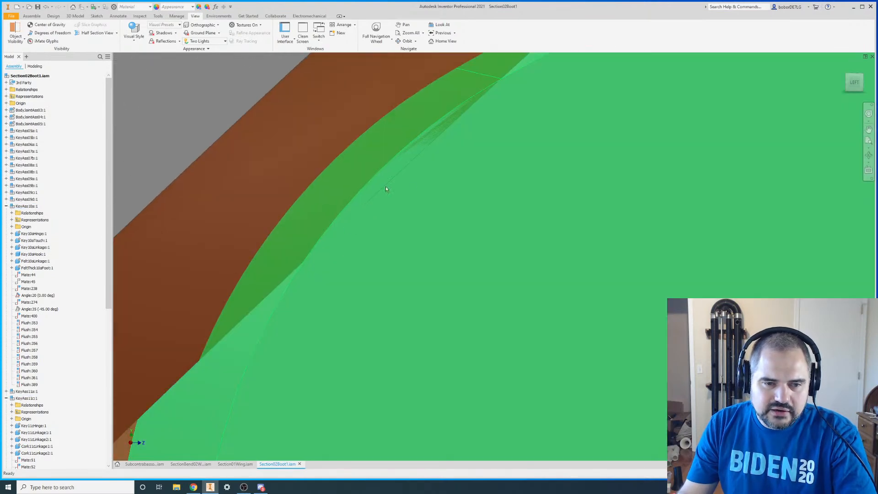
pyautogui.scroll(-3, 451, 288)
pyautogui.scroll(-3, 511, 199)
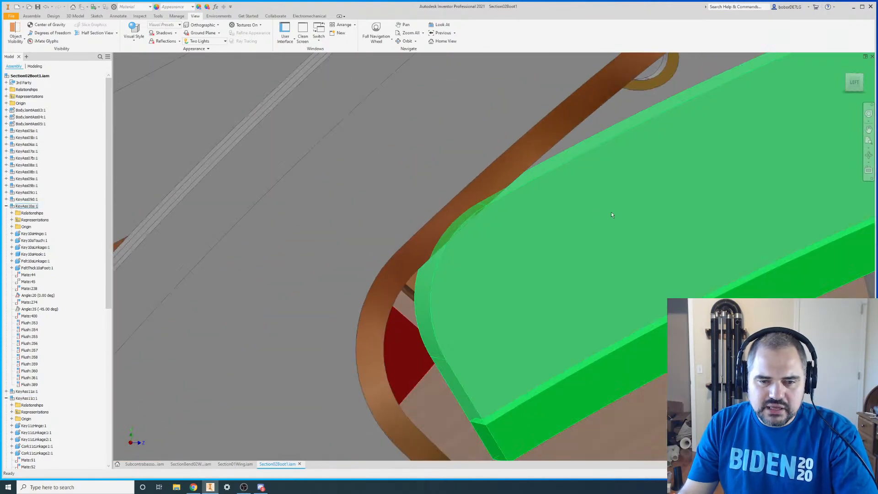
pyautogui.scroll(-3, 494, 216)
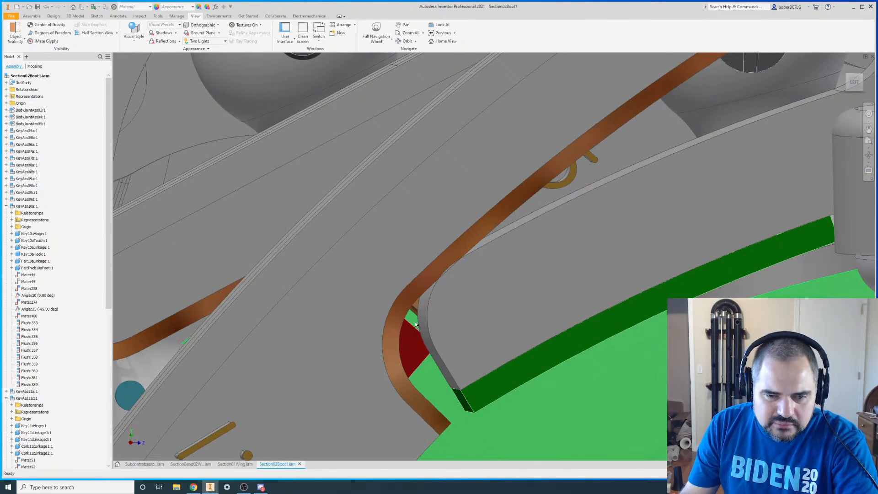
pyautogui.scroll(-5, 415, 325)
pyautogui.scroll(5, 415, 324)
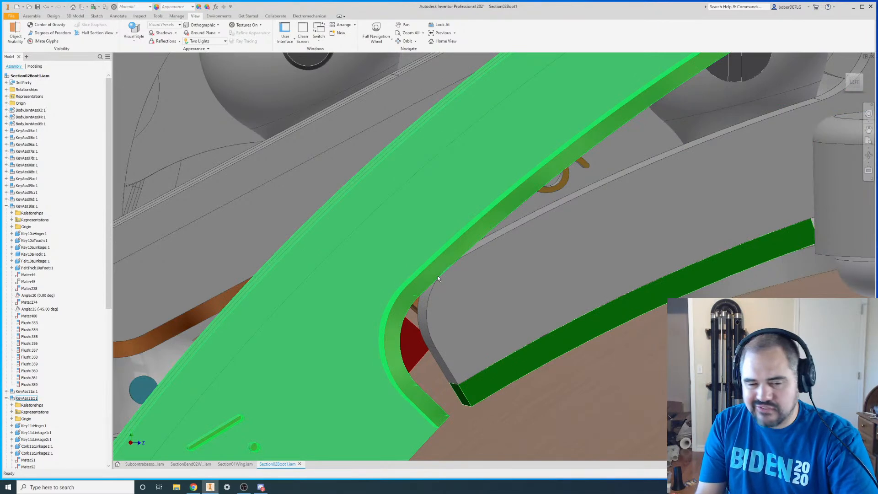
pyautogui.moveTo(448, 289)
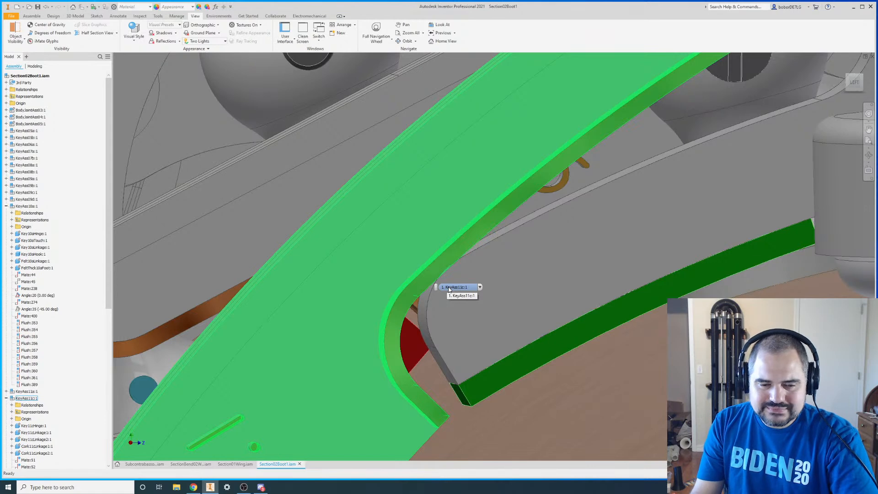
pyautogui.scroll(8, 447, 183)
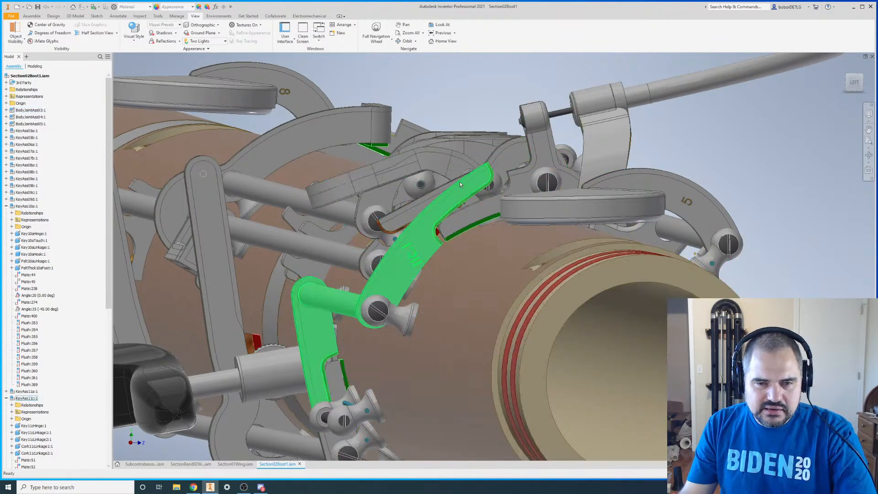
# - Examine how the KeyAss11c, KeyAss10a and KeyAss09a linkages sit together on the boot body from several oblique angles
pyautogui.press('F4')
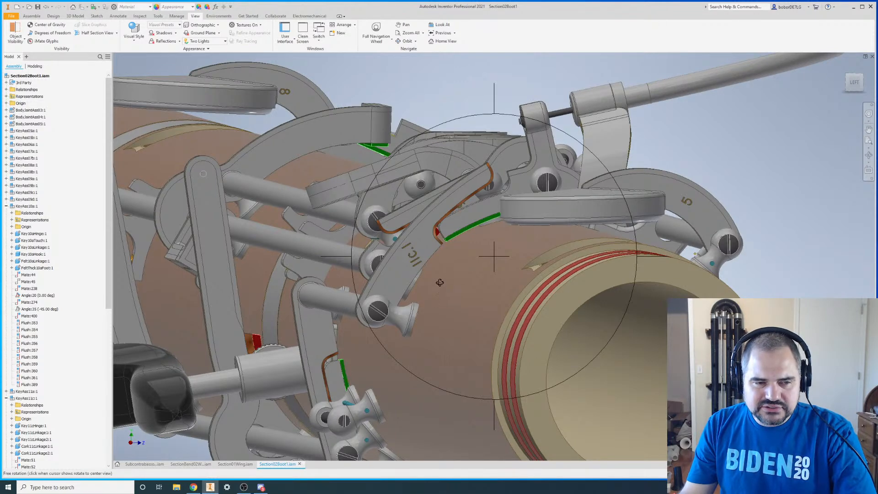
pyautogui.click(435, 266)
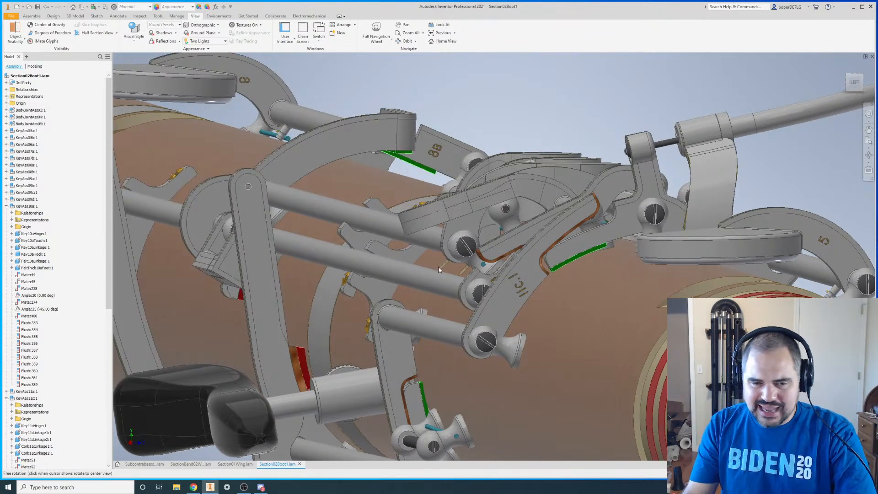
pyautogui.scroll(-4, 515, 293)
pyautogui.press('F4')
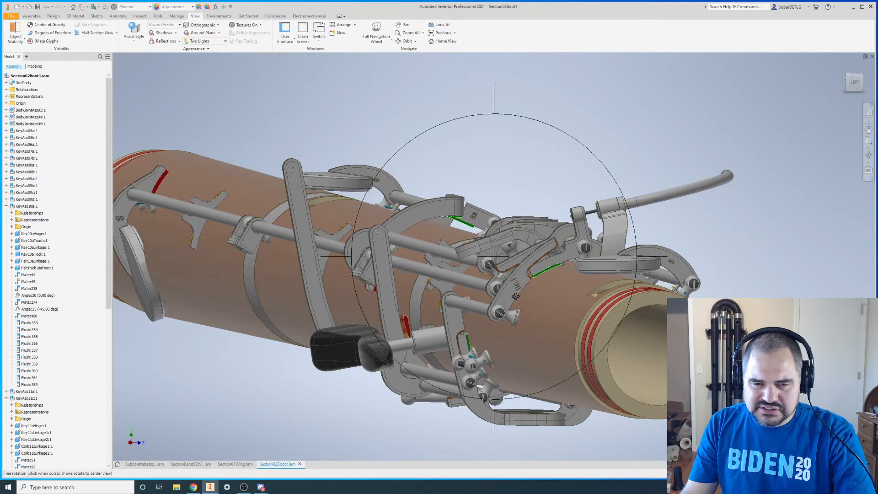
pyautogui.moveTo(516, 297); pyautogui.dragTo(522, 309)
pyautogui.scroll(-4, 530, 309)
pyautogui.scroll(6, 555, 314)
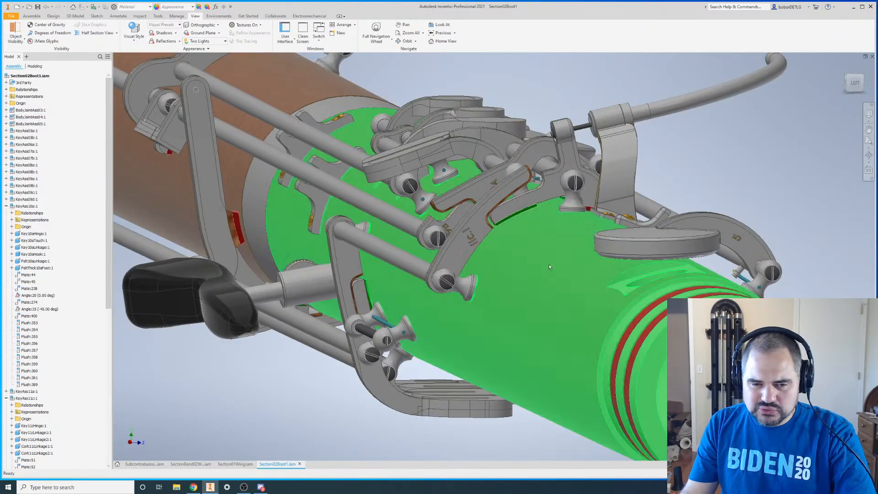
pyautogui.scroll(5, 514, 158)
pyautogui.scroll(-3, 448, 256)
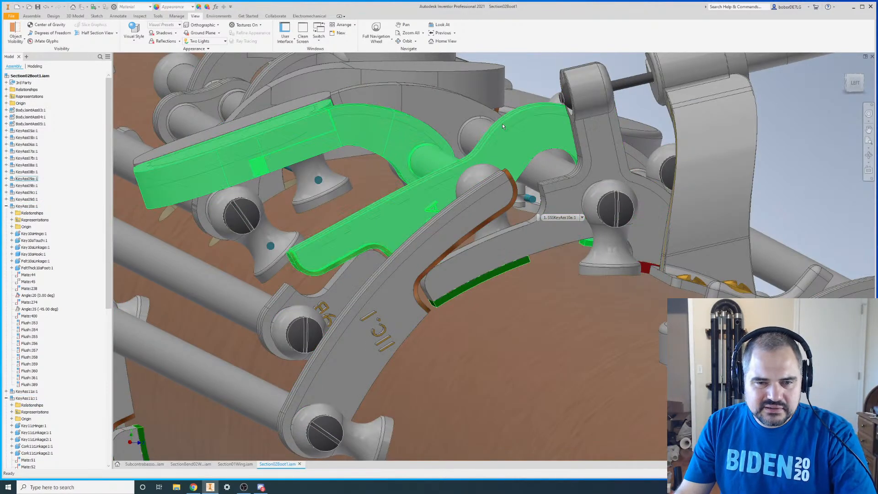
pyautogui.scroll(-3, 545, 127)
pyautogui.scroll(3, 673, 138)
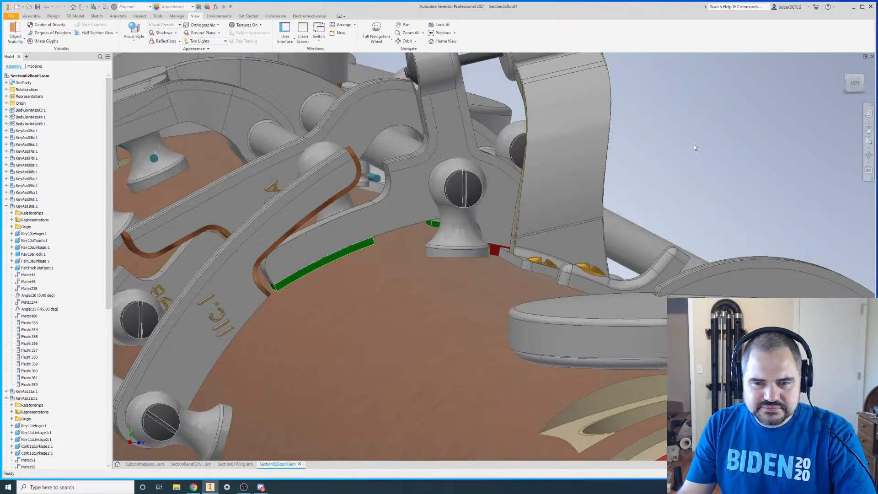
pyautogui.scroll(-3, 673, 139)
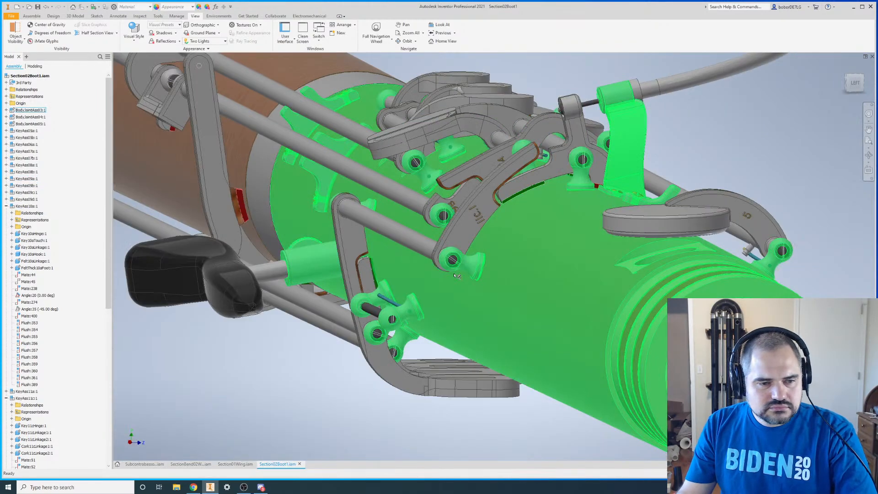
pyautogui.scroll(-3, 451, 232)
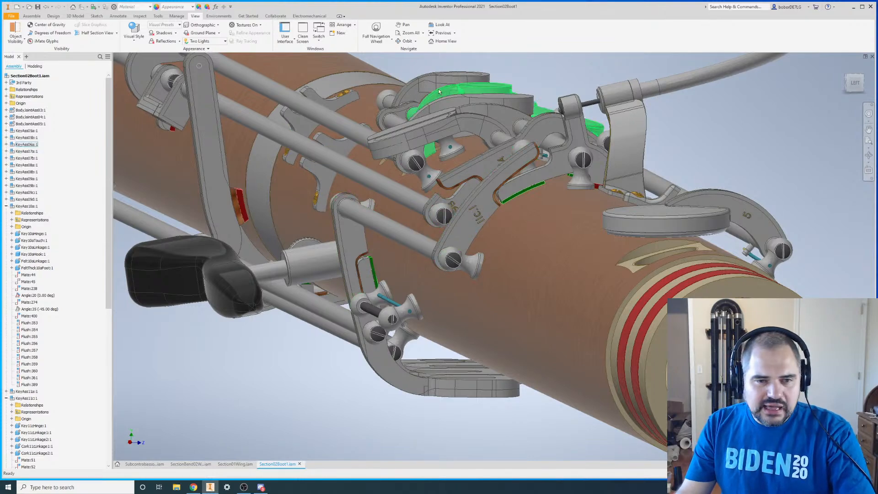
# - Examine the keywork along the whole boot section and from its opposite side, following KeyAss08a's long hinge rod
pyautogui.scroll(-3, 458, 187)
pyautogui.scroll(3, 448, 183)
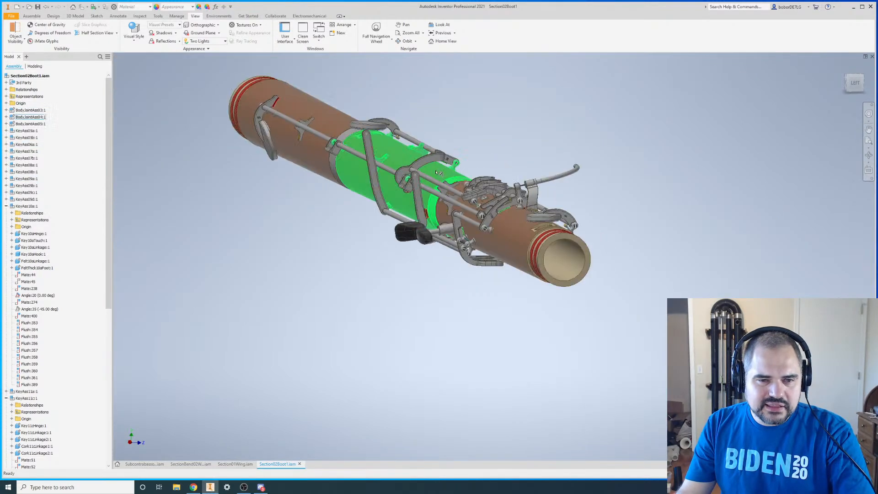
pyautogui.scroll(2, 292, 99)
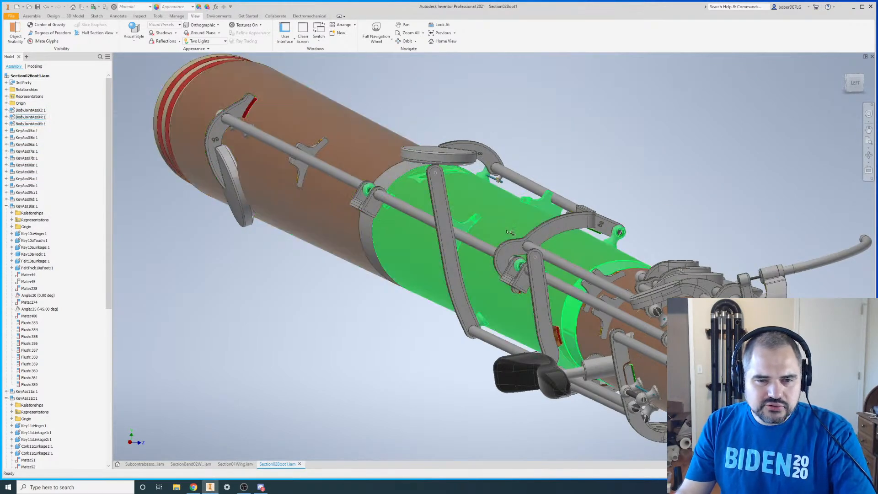
pyautogui.press('F4')
pyautogui.moveTo(462, 269); pyautogui.dragTo(530, 156)
pyautogui.keyDown('shift'); pyautogui.moveTo(530, 156); pyautogui.dragTo(514, 200, button='middle'); pyautogui.keyUp('shift')
pyautogui.scroll(4, 555, 171)
pyautogui.scroll(-5, 449, 223)
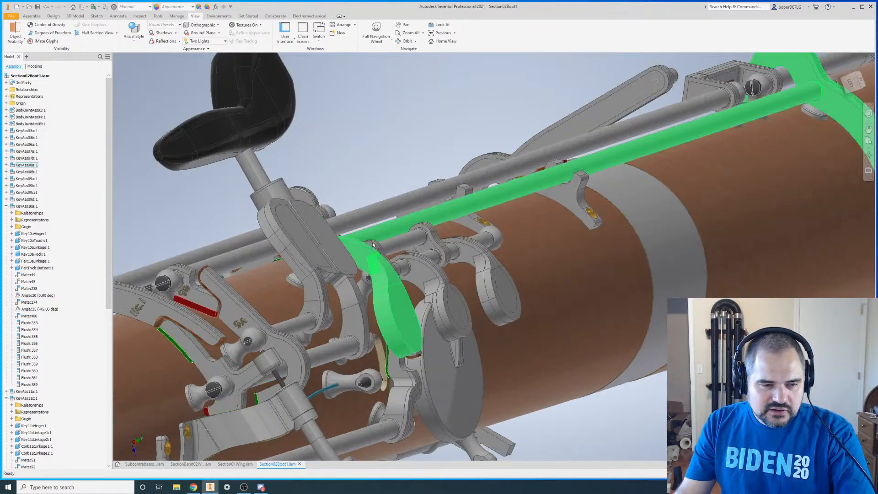
pyautogui.scroll(4, 390, 234)
pyautogui.press('F4')
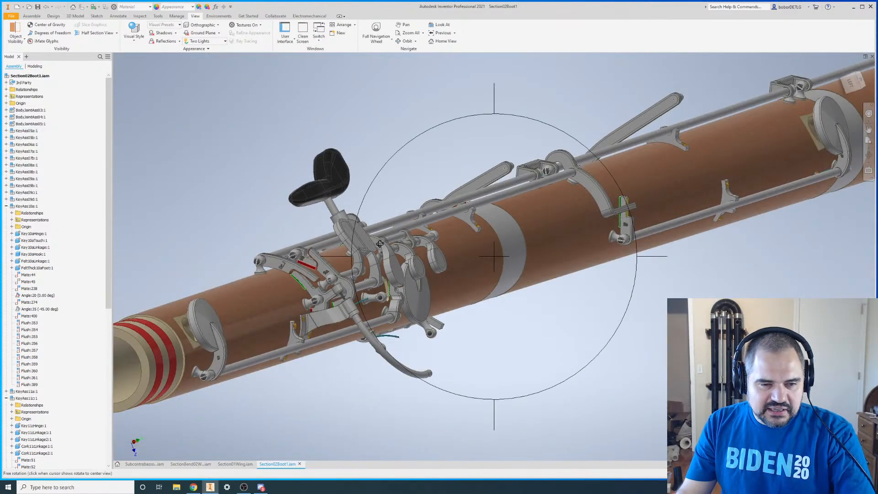
pyautogui.moveTo(490, 251); pyautogui.dragTo(512, 245)
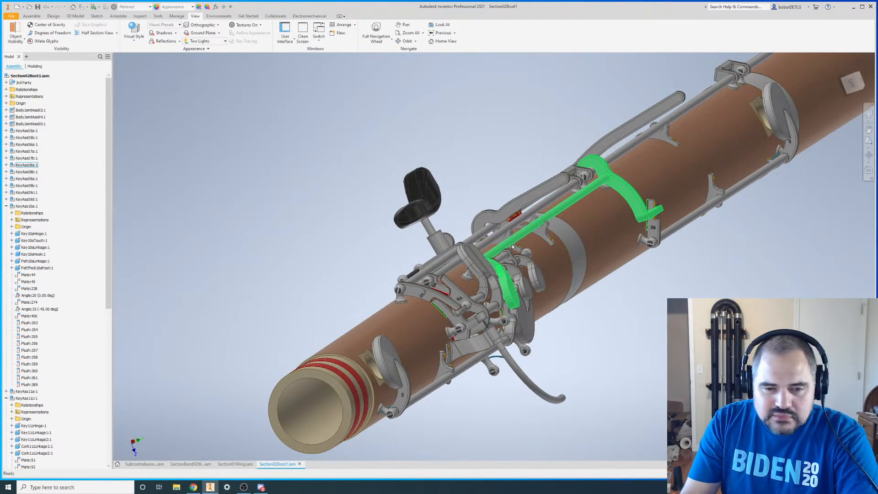
pyautogui.moveTo(511, 244)
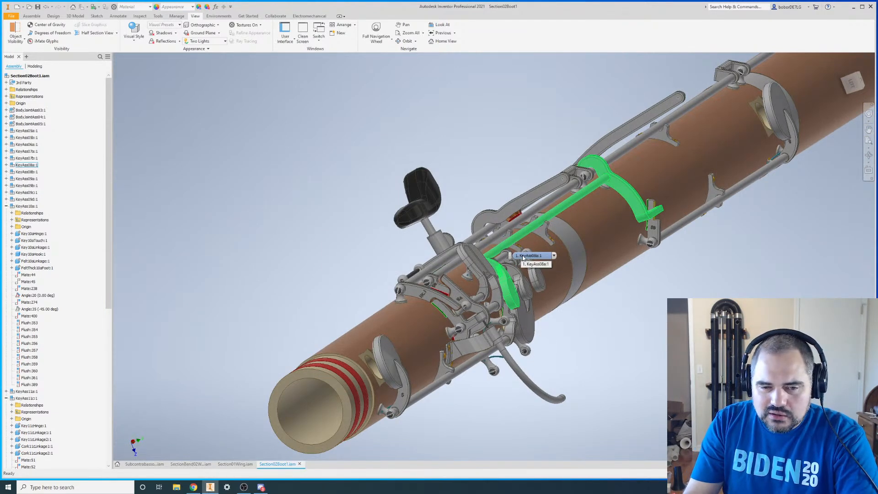